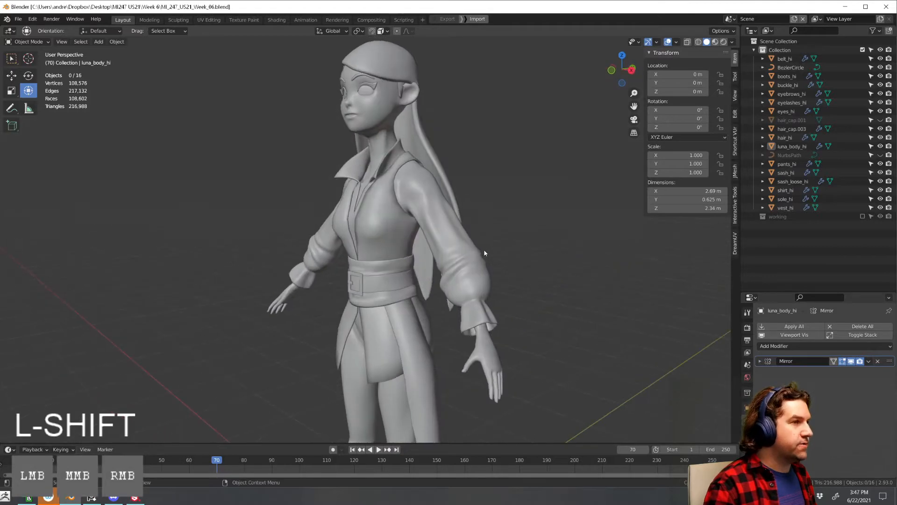
Examine the character model and check its clothing pieces by selecting individual meshes such as the shirt
scroll(540, 274, "down", 2)
scroll(537, 256, "up", 3)
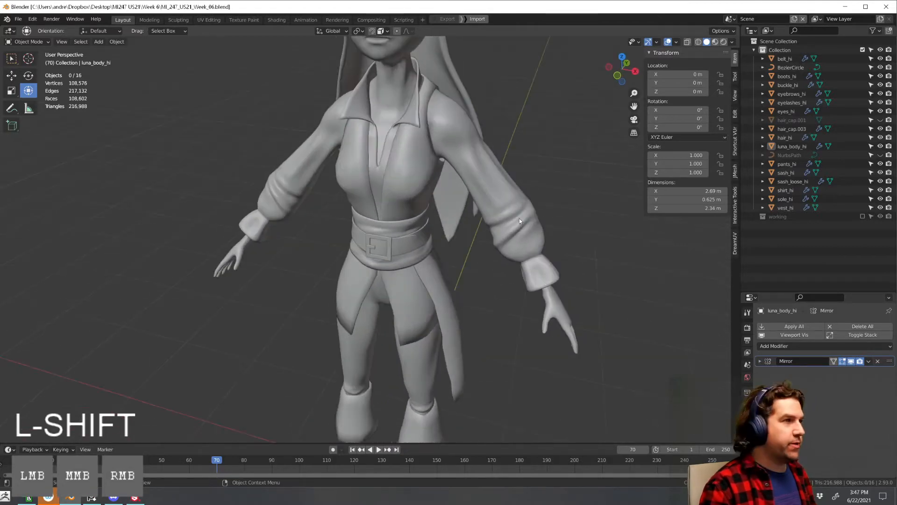
left_click(520, 218)
scroll(509, 267, "down", 2)
scroll(543, 302, "down", 3)
mouse_move(508, 268)
middle_mouse_down()
mouse_move(542, 301)
mouse_move(482, 292)
mouse_move(506, 302)
mouse_move(530, 291)
mouse_move(524, 270)
middle_mouse_up()
scroll(514, 327, "up", 2)
left_click(397, 136)
left_click(392, 345)
left_click(440, 203)
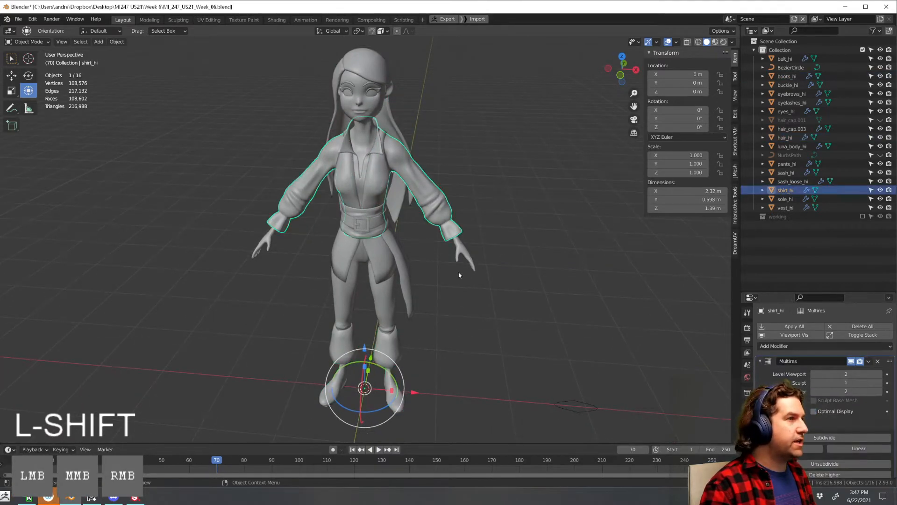
middle_click_drag(459, 274, 434, 275)
scroll(452, 299, "down", 2)
Select all of the character's visible meshes and move them to a new collection named high_poly
left_click(450, 312)
scroll(374, 262, "down", 2)
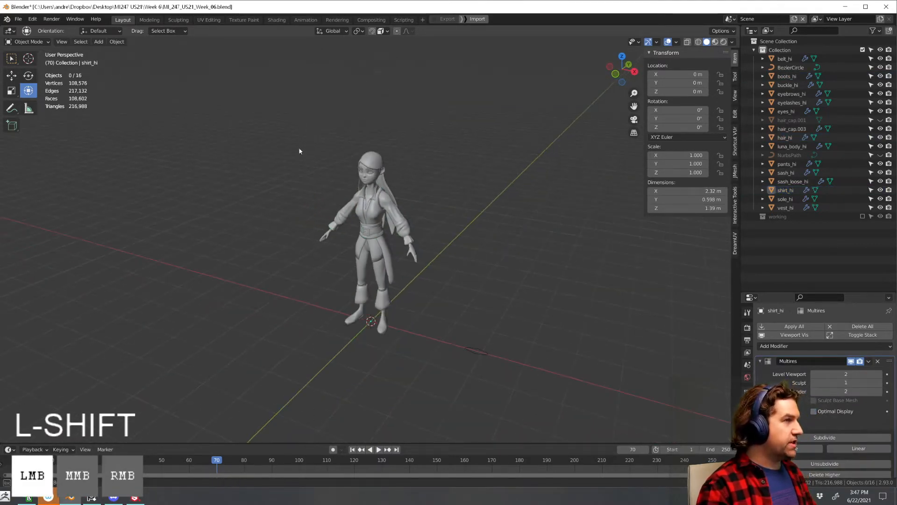
left_click_drag(299, 147, 426, 357)
scroll(454, 324, "up", 2)
middle_click_drag(455, 324, 476, 302)
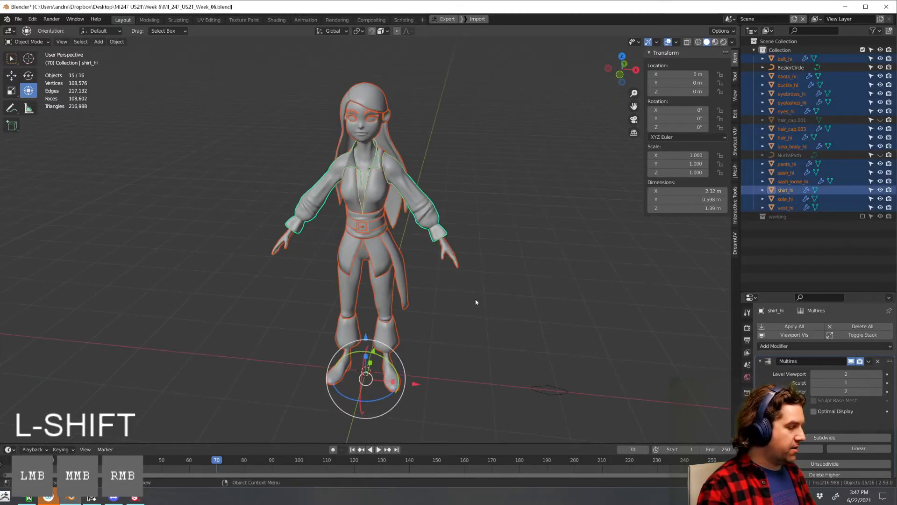
key("m")
left_click(477, 302)
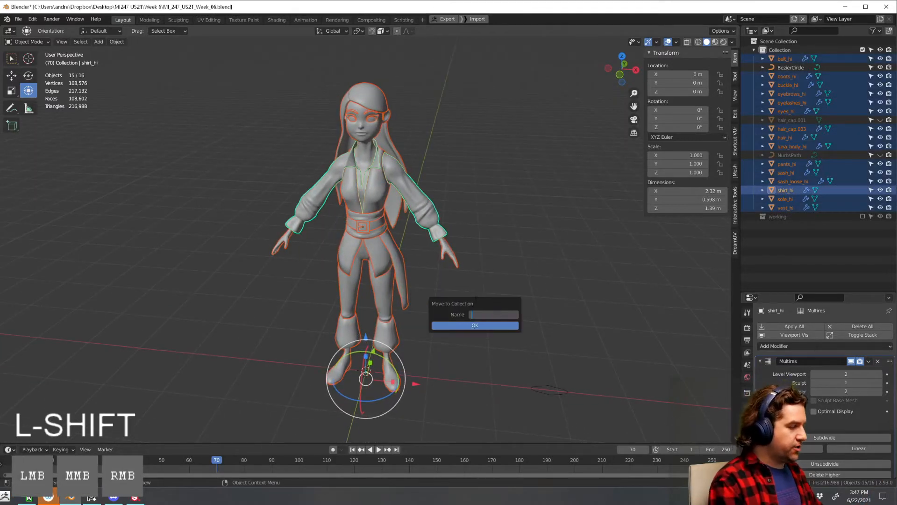
type("high_po")
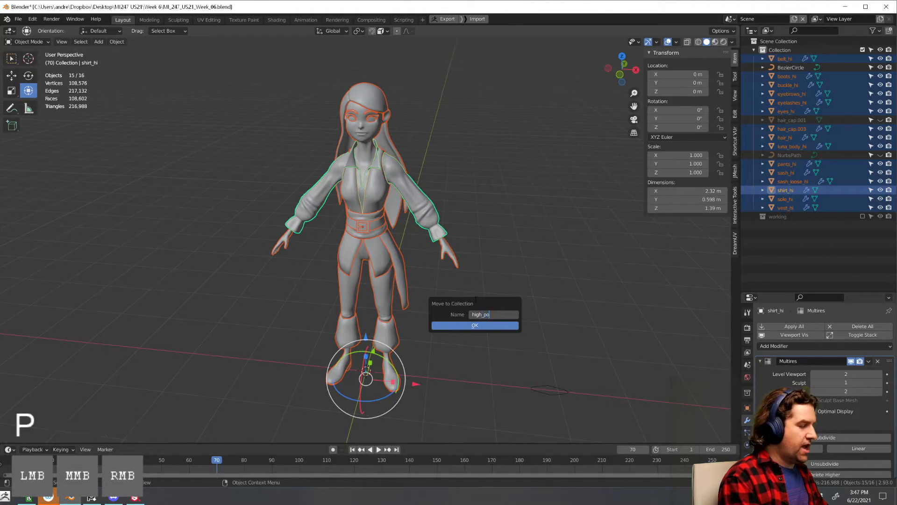
type("ly")
key("Return")
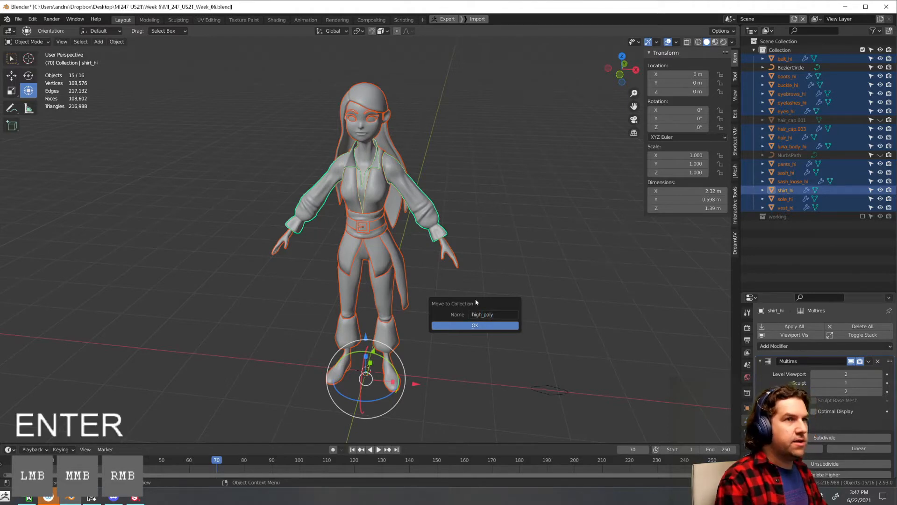
left_click(492, 326)
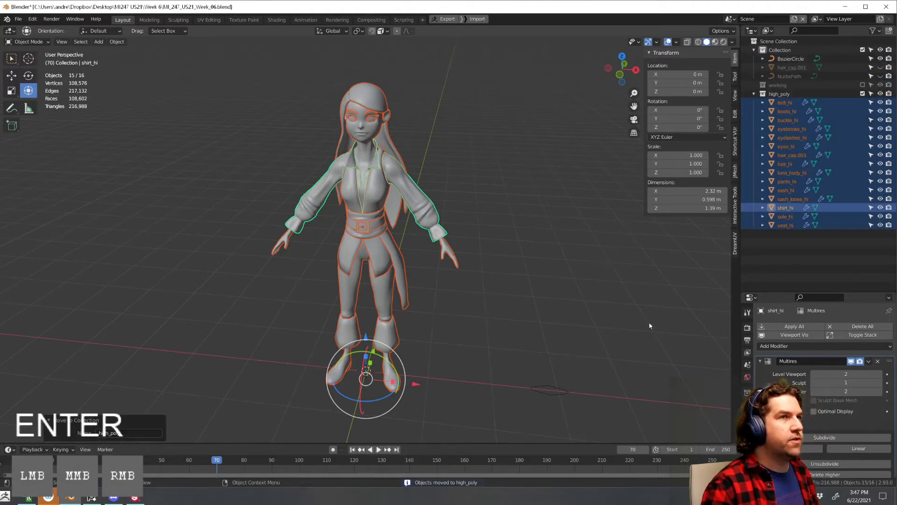
Duplicate the high_poly collection with its objects and exclude the original collection from the view layer
left_click(779, 94)
left_click(862, 94)
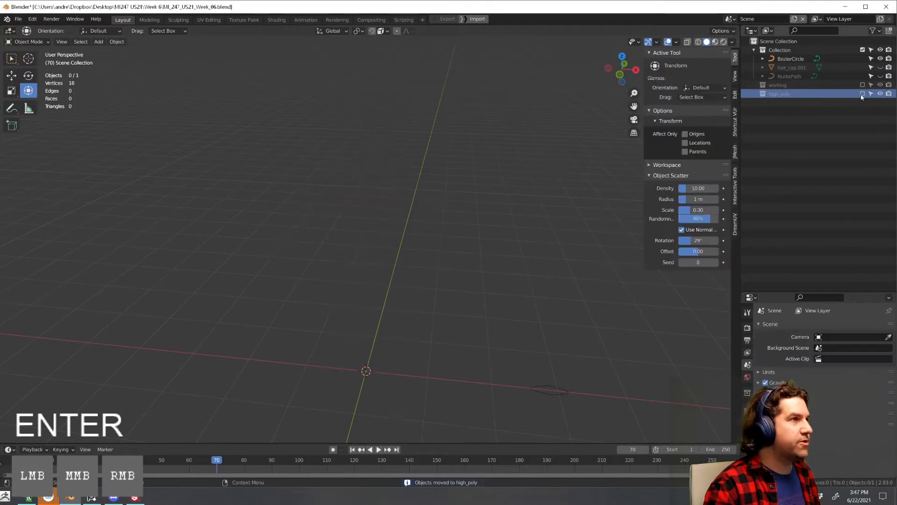
left_click(862, 96)
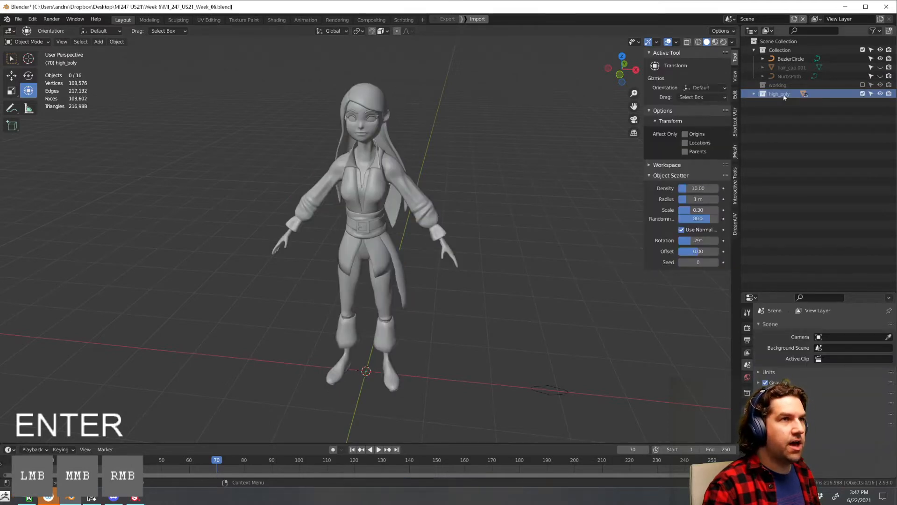
right_click(783, 97)
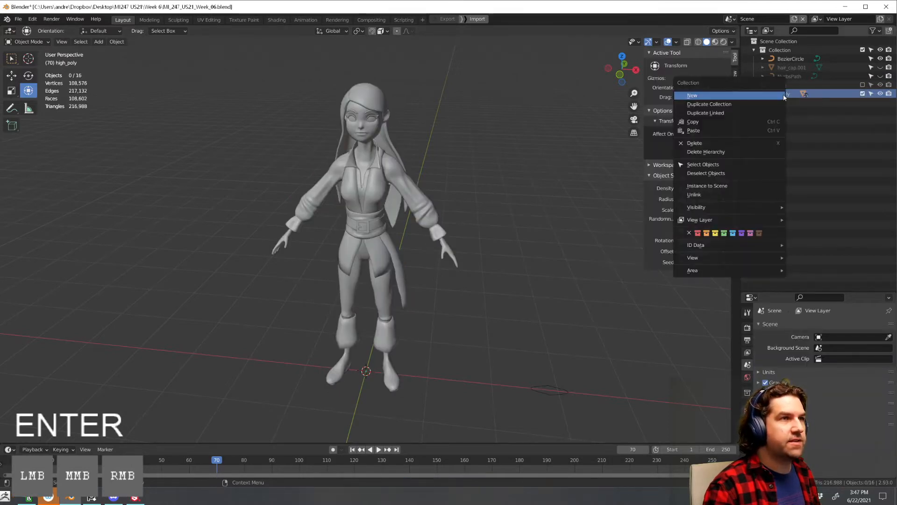
left_click(749, 104)
left_click(754, 102)
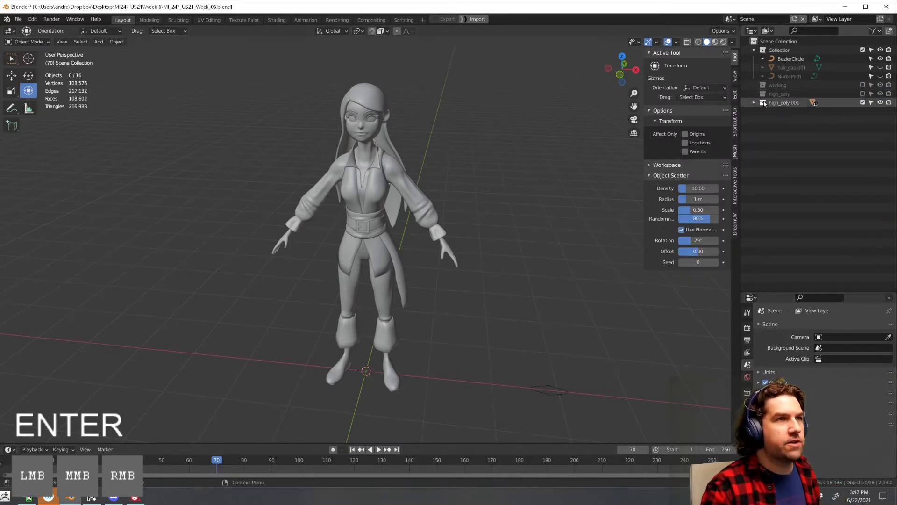
left_click(784, 102)
scroll(458, 231, "up", 4)
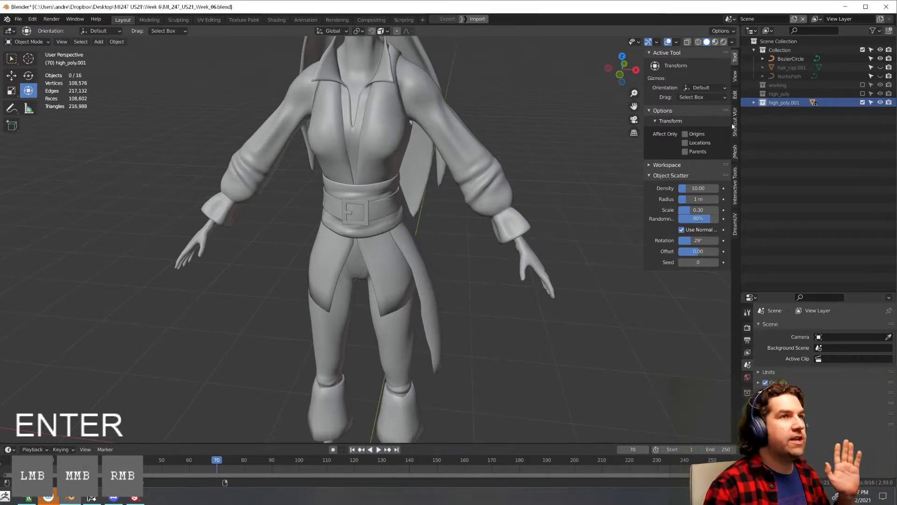
left_click(786, 94)
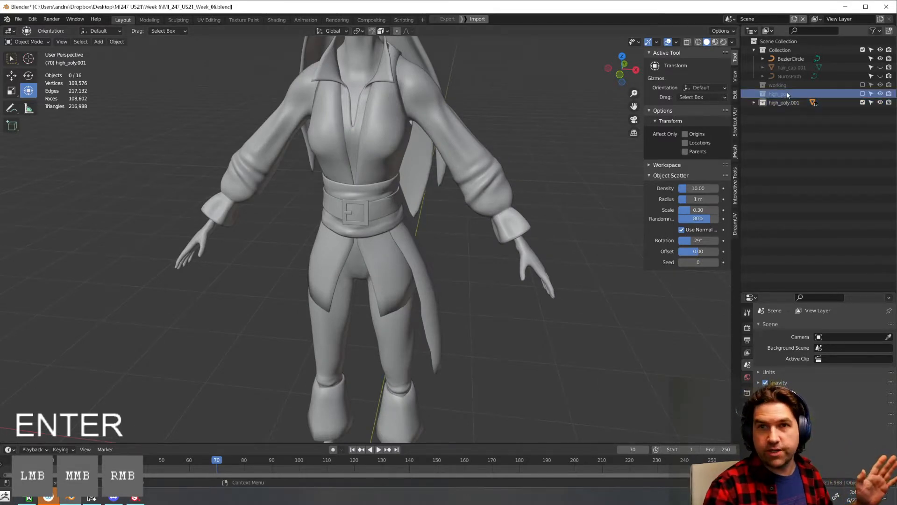
left_click(786, 103)
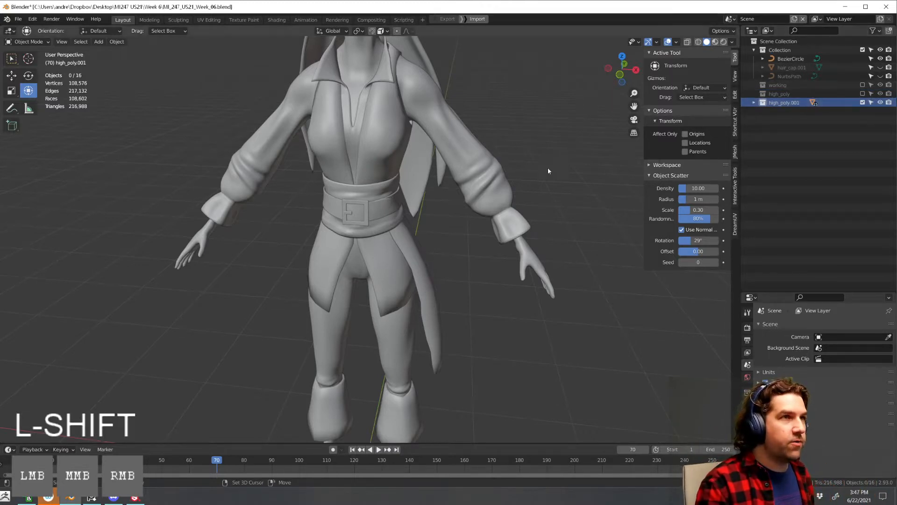
key("shift+c")
left_click(766, 94)
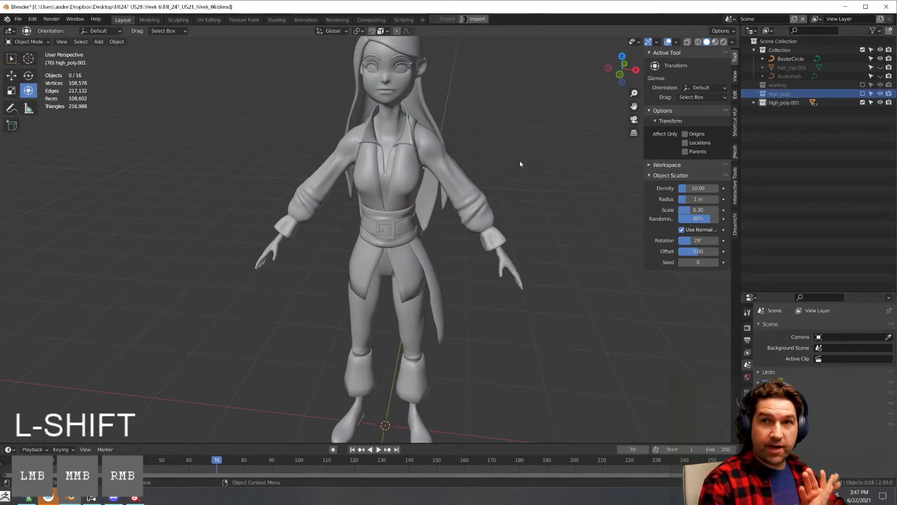
Rename the duplicated collection high_poly.001 as low_poly
left_click(782, 103)
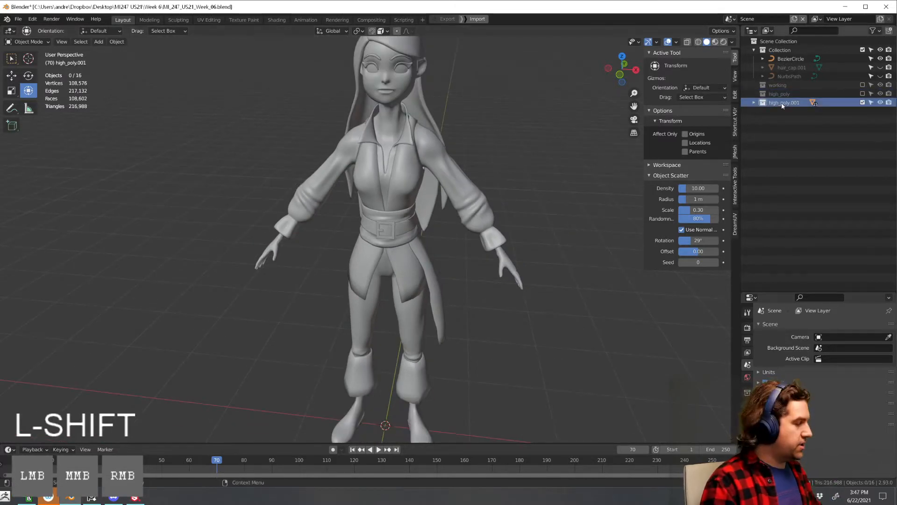
key("F2")
type("low_")
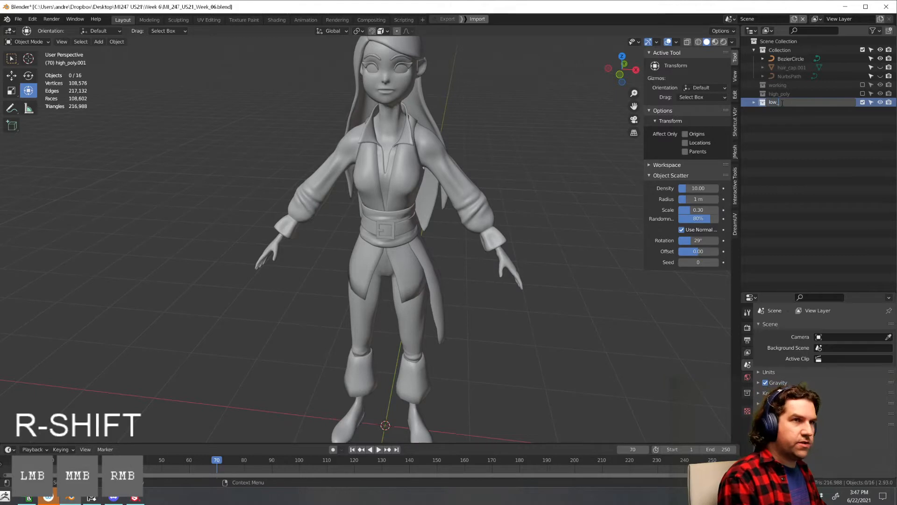
type("poly")
key("Return")
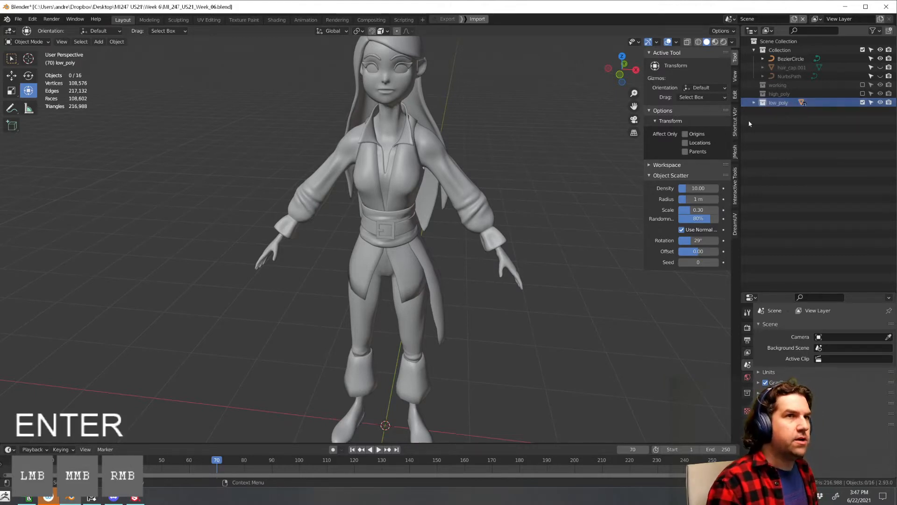
Select all objects in the low_poly collection and set up a batch rename that replaces _hi with _low
left_click(753, 103)
middle_click_drag(588, 175, 573, 177)
left_click(790, 112)
left_click(789, 233, "shift")
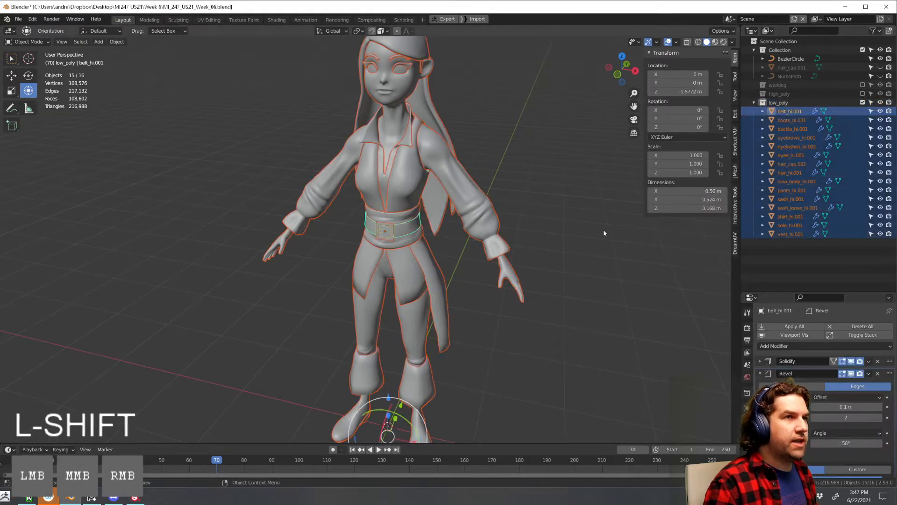
mouse_move(604, 229)
middle_mouse_down()
mouse_move(604, 253)
mouse_move(594, 225)
middle_mouse_up()
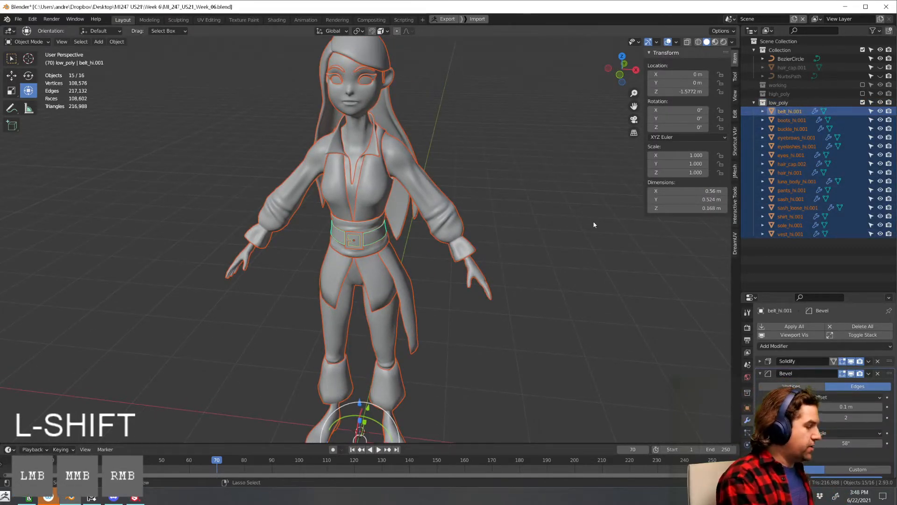
key("ctrl+F2")
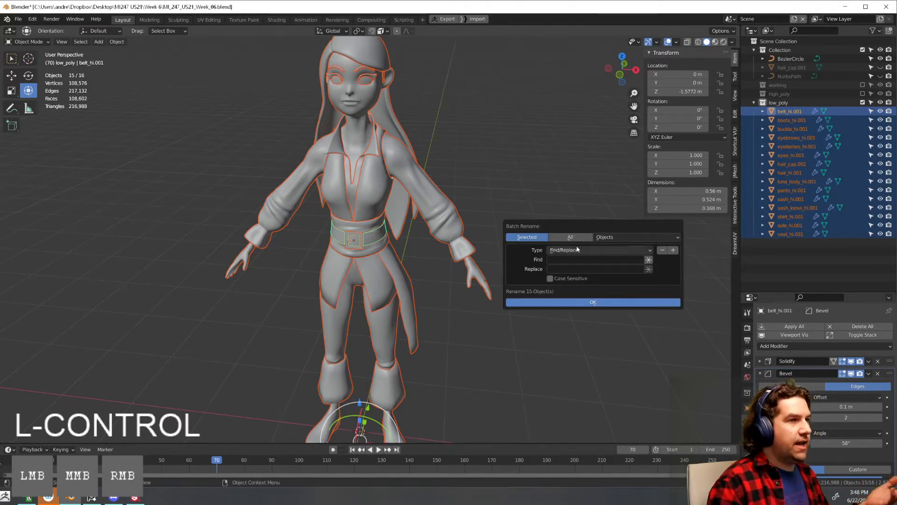
left_click(575, 260)
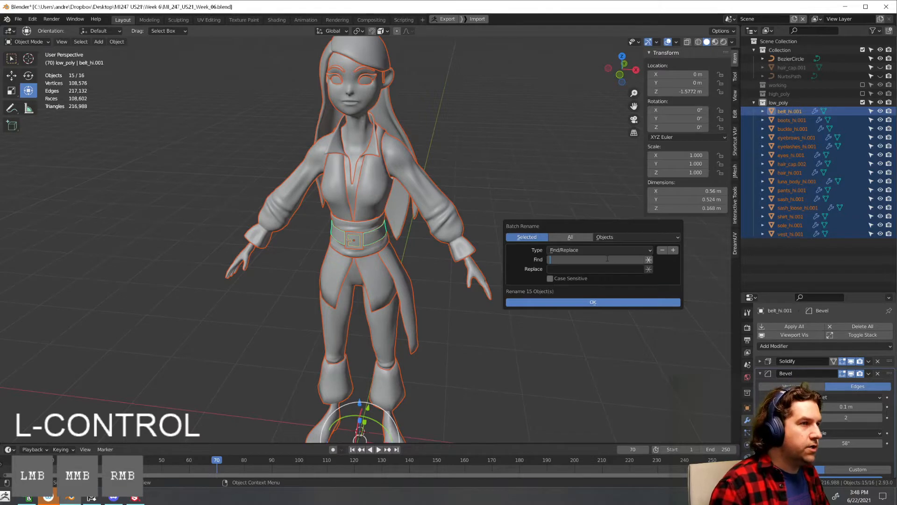
type("_")
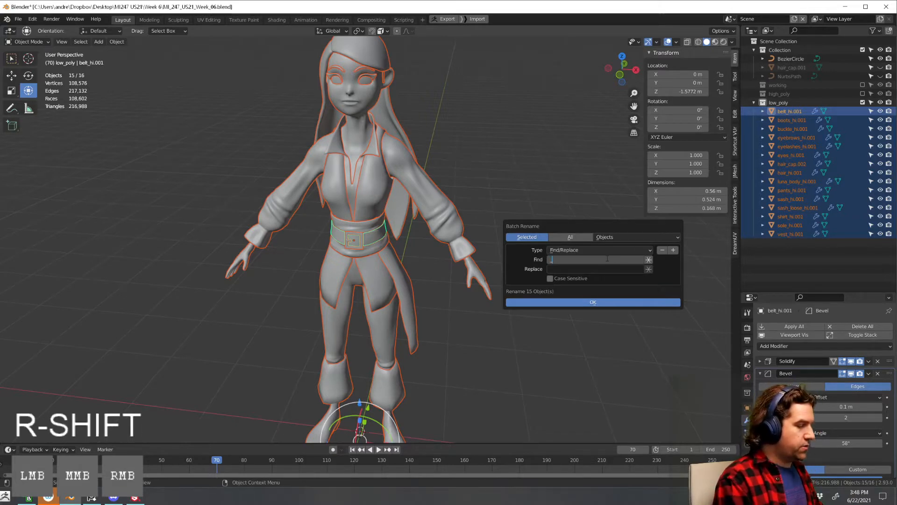
type("hi")
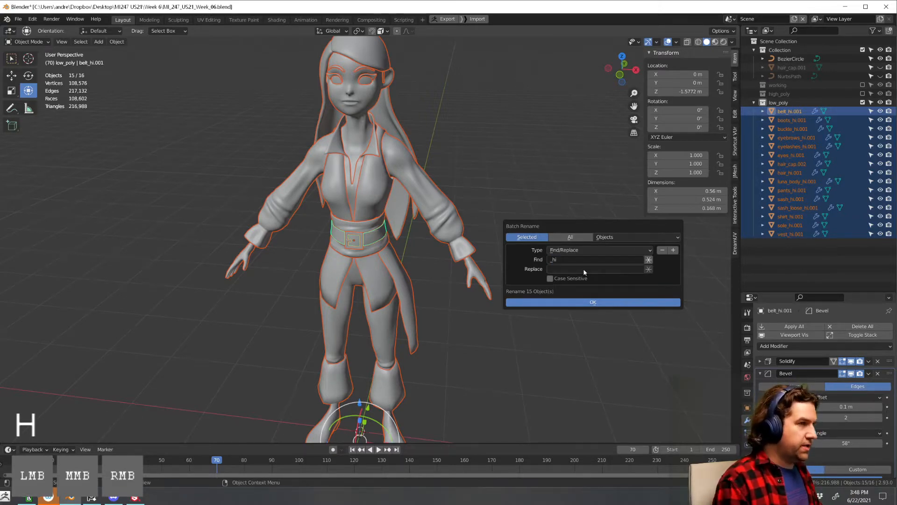
left_click(583, 269)
type("_low")
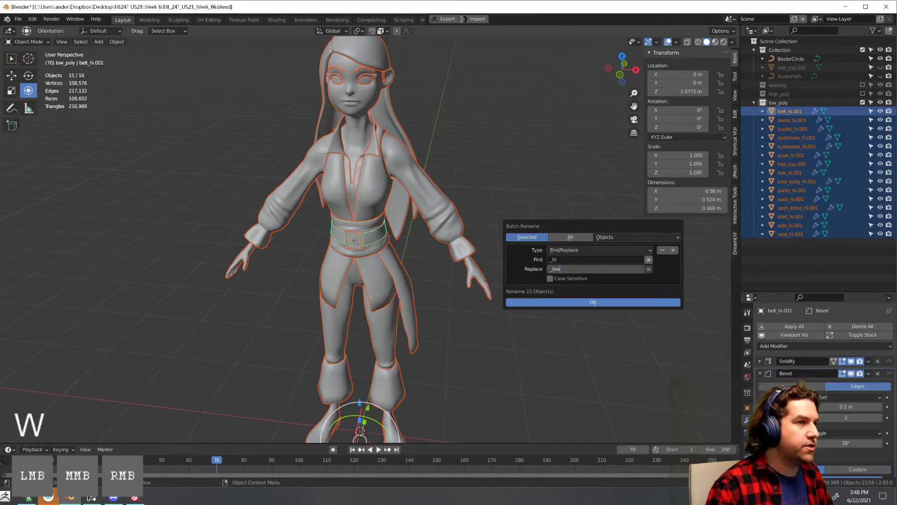
Add a second Strip Characters operation removing punctuation from the end of the names, and apply the batch rename
left_click(672, 250)
left_click(599, 293)
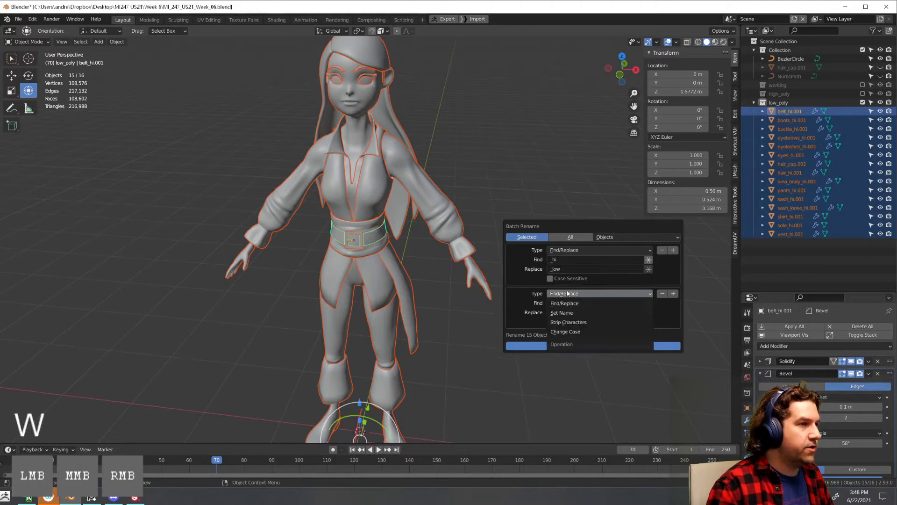
left_click(579, 322)
left_click(626, 313)
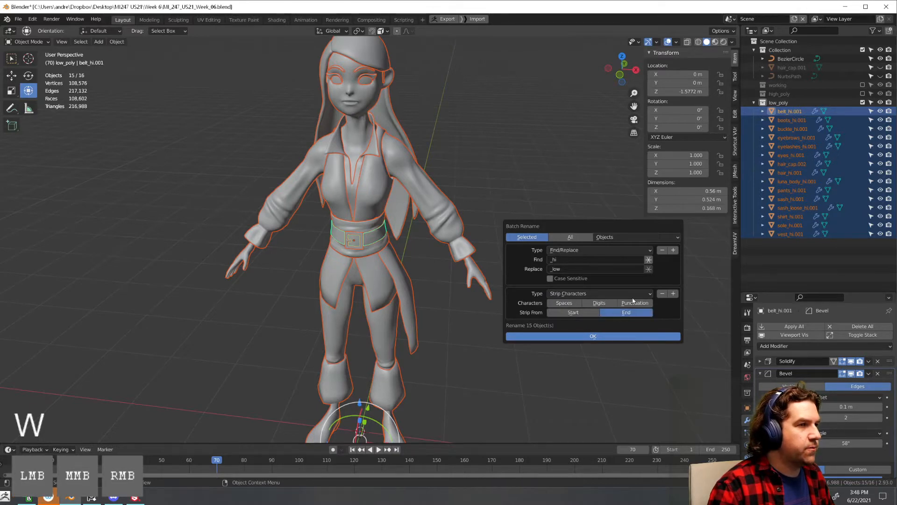
left_click(599, 303)
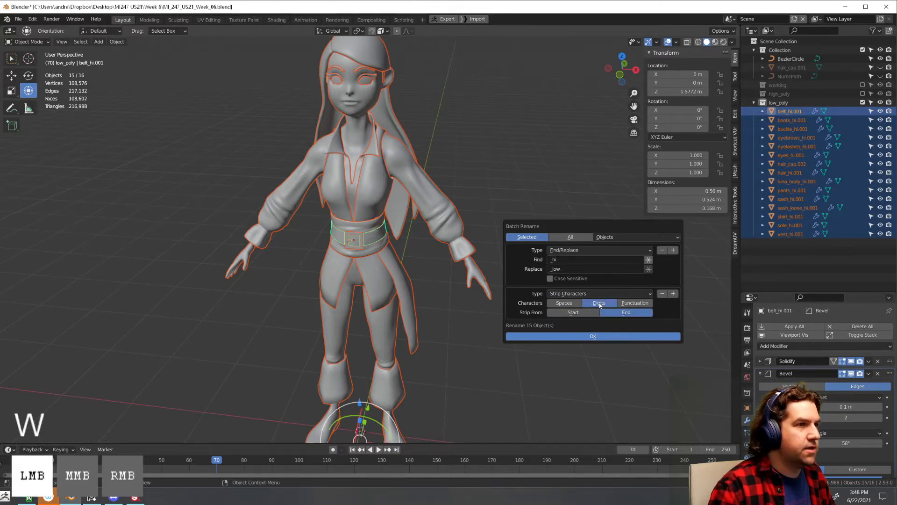
left_click(636, 302)
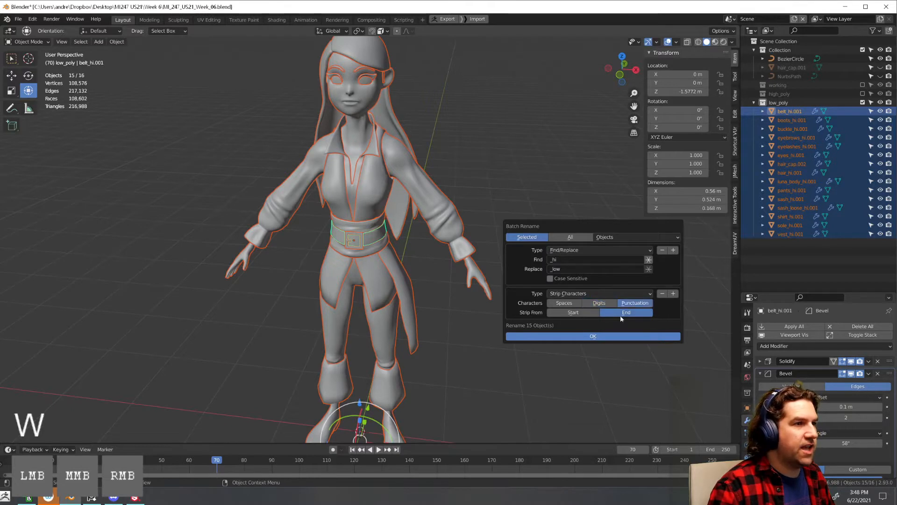
left_click(594, 304)
left_click(631, 305)
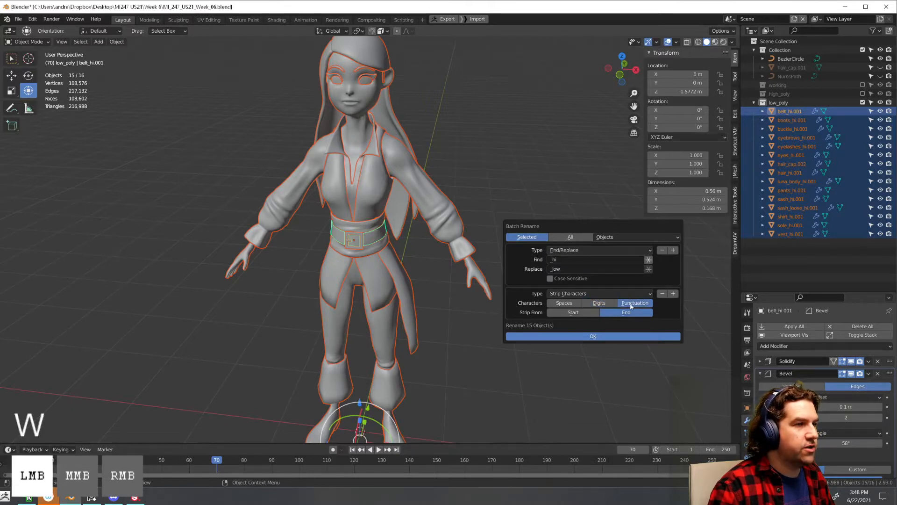
left_click(653, 296)
left_click(652, 295)
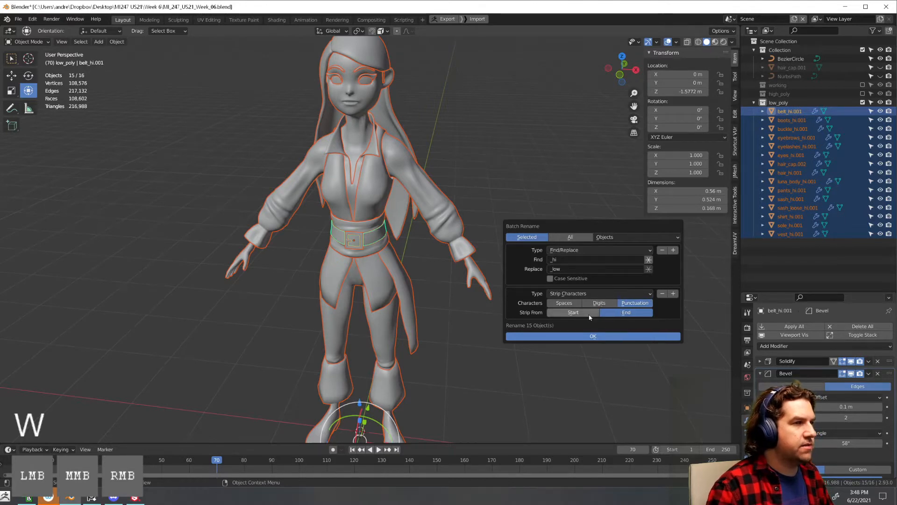
left_click(604, 337)
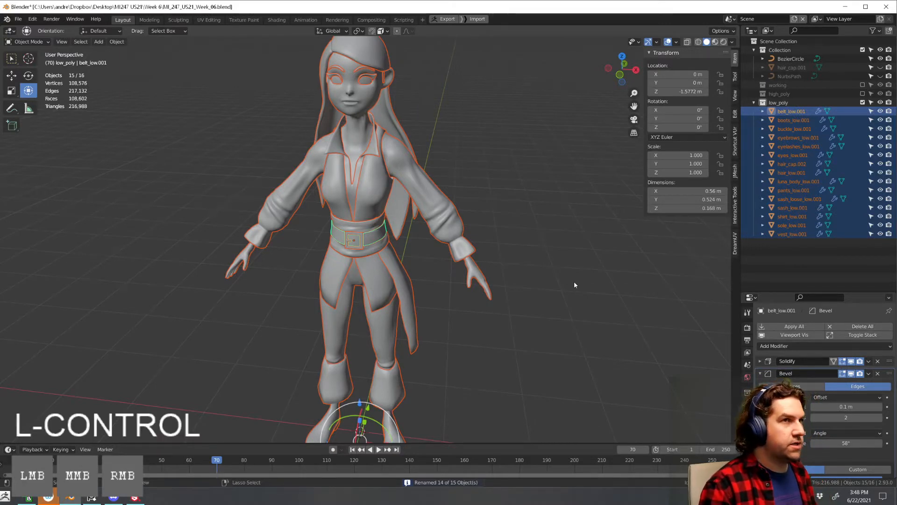
Batch rename the selected low_poly objects, removing the Strip Characters operation and replacing .001 with nothing
middle_click_drag(574, 285, 567, 285)
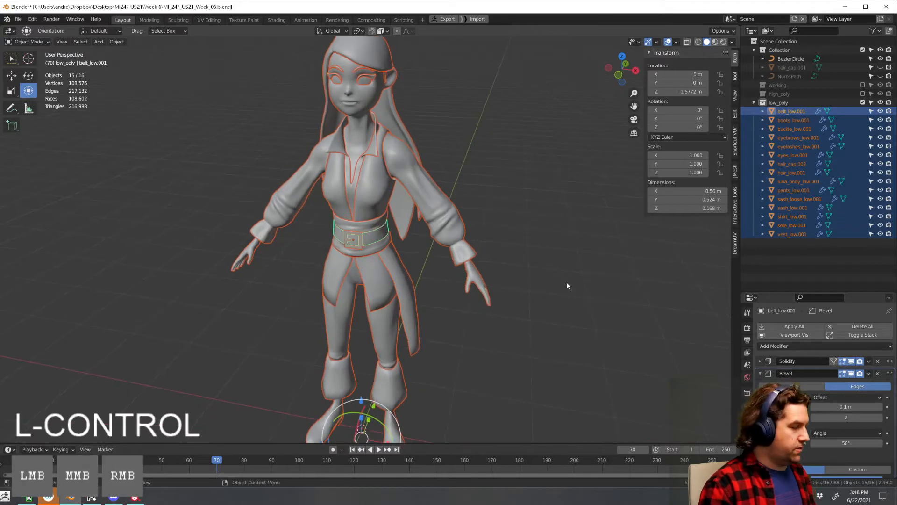
key("ctrl+F2")
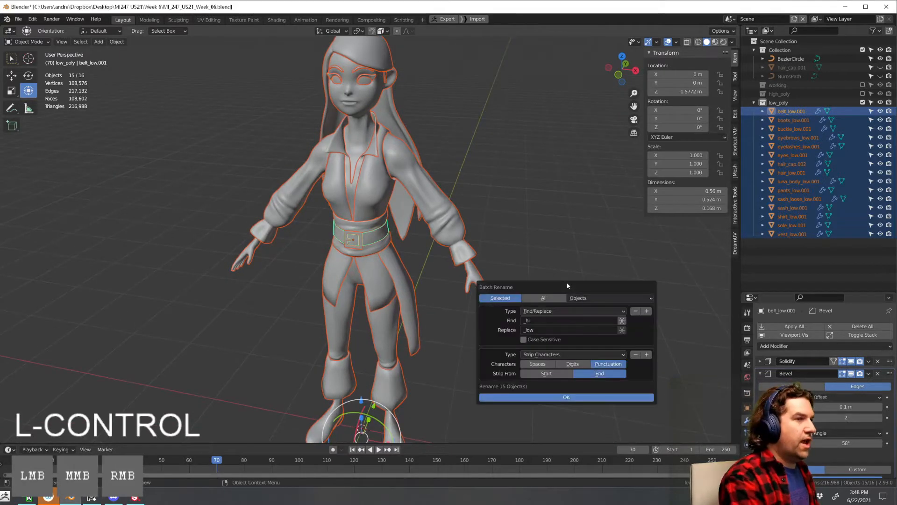
left_click(634, 354)
key("BackSpace")
key("BackSpace")
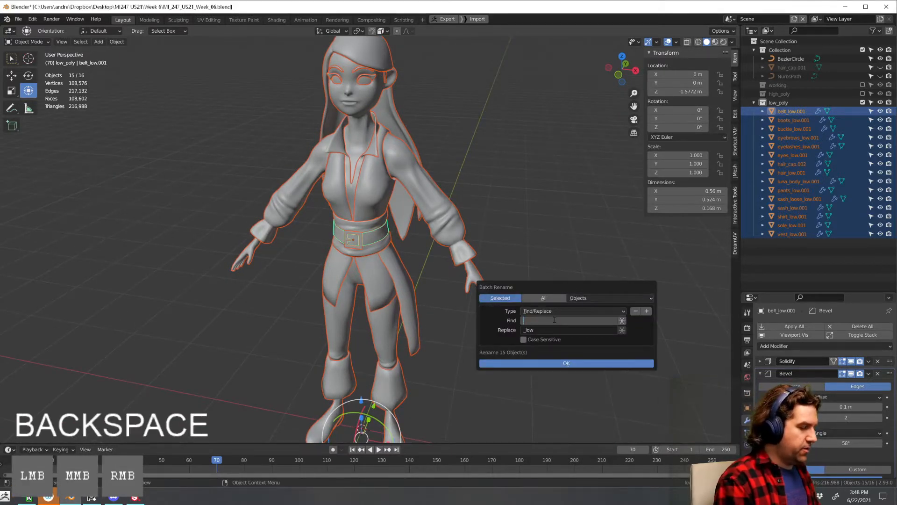
type(".001")
key("Return")
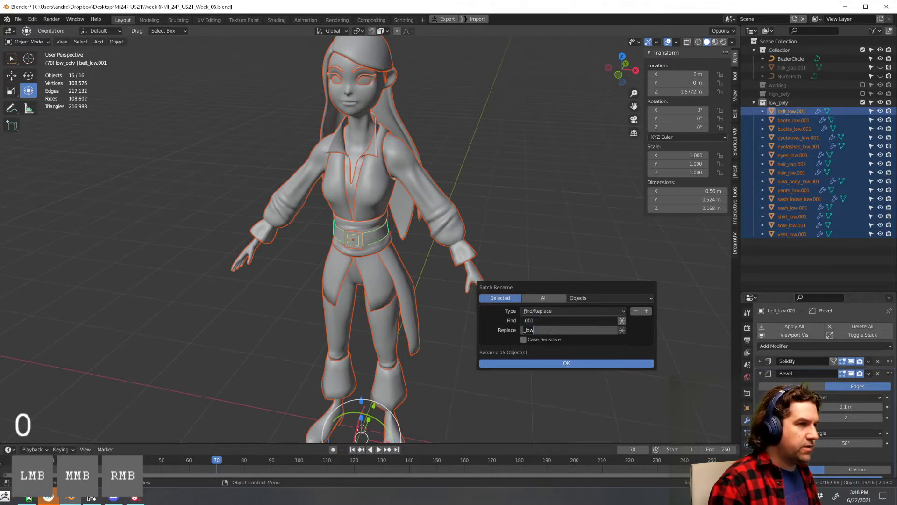
left_click(550, 330)
key("BackSpace")
left_click(562, 363)
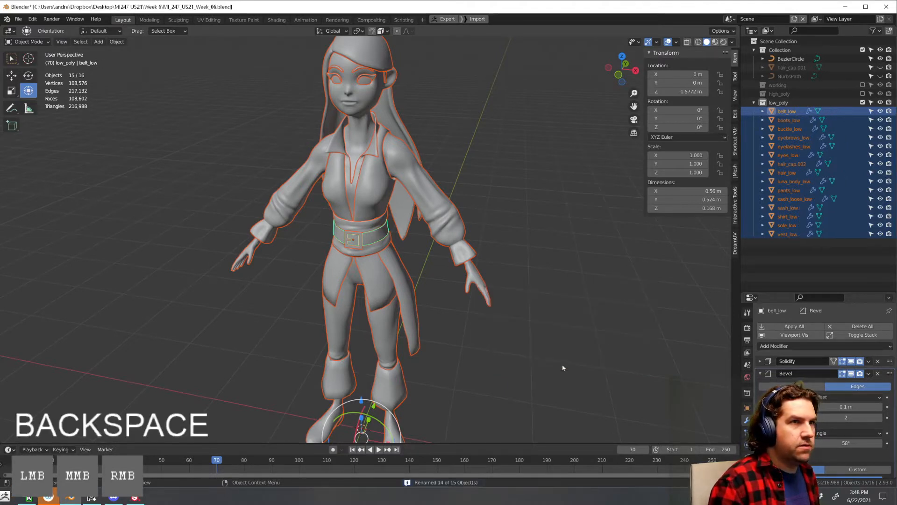
Isolate the shirt_low mesh in the viewport by hiding every other object
left_click(531, 301)
middle_click_drag(525, 299, 569, 341, "shift")
mouse_move(569, 341)
middle_mouse_down()
mouse_move(609, 342)
mouse_move(569, 330)
middle_mouse_up()
scroll(593, 301, "down", 3)
middle_click_drag(473, 233, 467, 291)
scroll(500, 300, "down", 1)
scroll(464, 280, "up", 2)
left_click(448, 206)
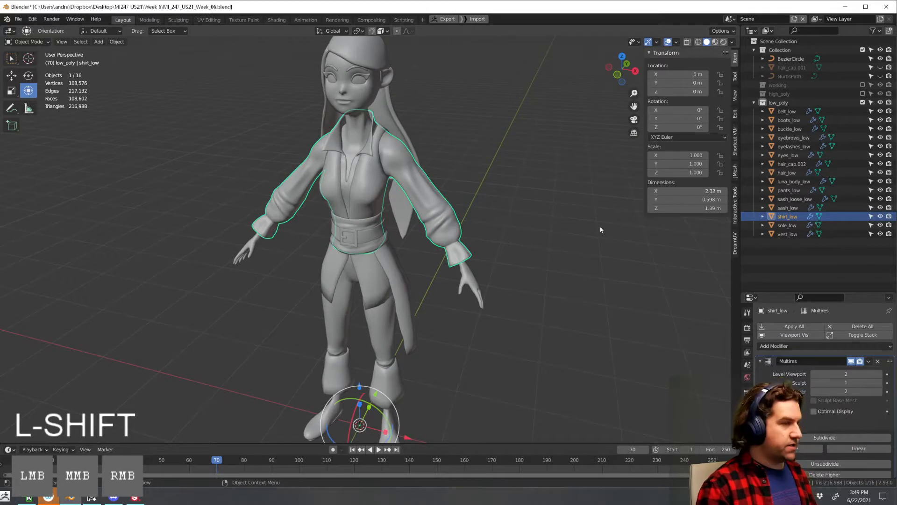
middle_click_drag(514, 243, 471, 248)
key("shift+h")
left_click(543, 254)
left_click(394, 278)
Try selecting the hidden low_poly objects and applying the scale to vest_low
left_click(787, 111)
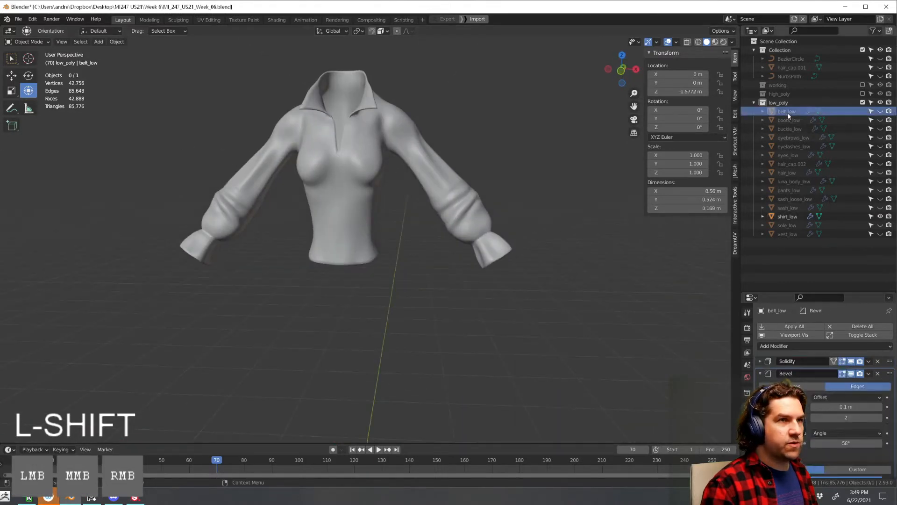
left_click(793, 239, "shift")
left_click(790, 219)
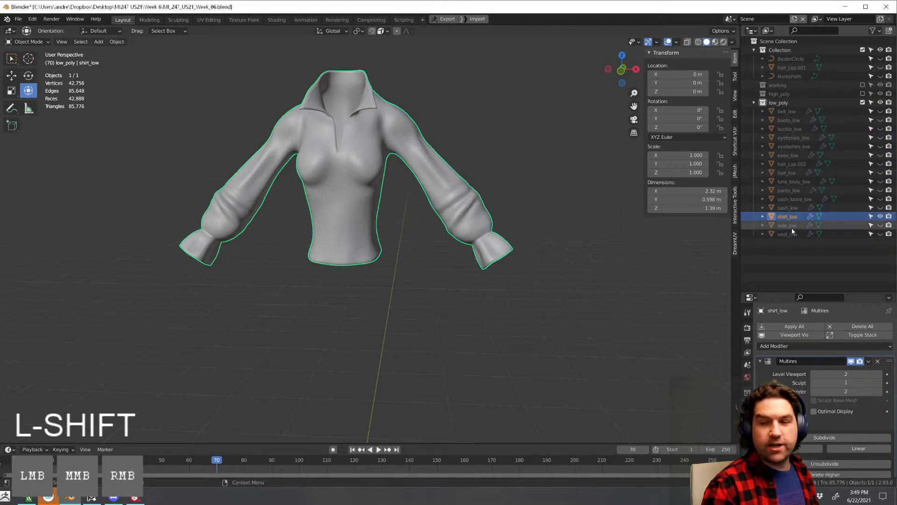
middle_click_drag(535, 220, 575, 242, "shift")
scroll(582, 228, "up", 1)
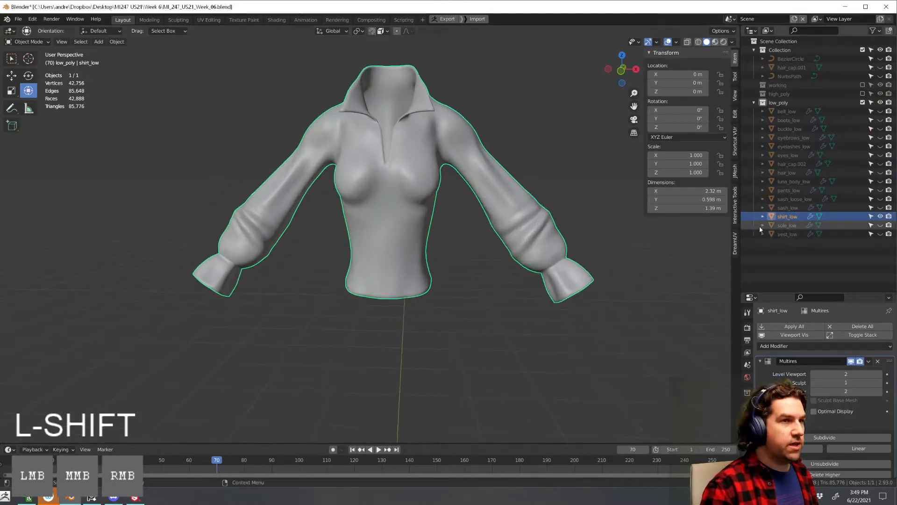
left_click(781, 234)
key("ctrl+a")
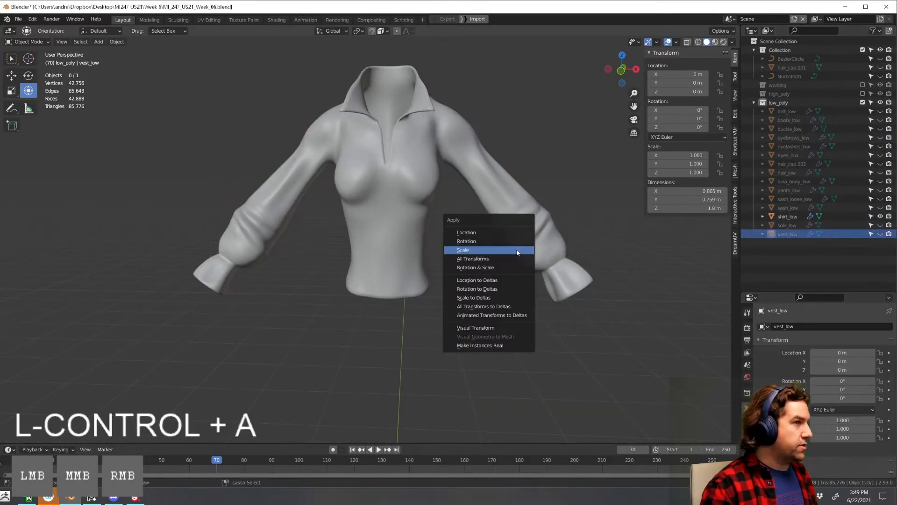
left_click(518, 251)
middle_click_drag(569, 219, 543, 225)
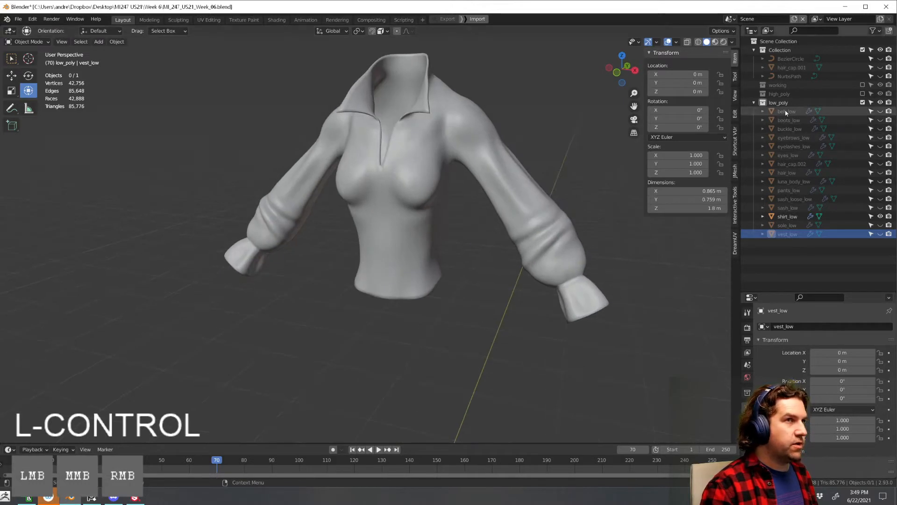
Undo the recent selections and the isolation of the shirt to restore all low_poly meshes in the viewport
scroll(543, 218, "down", 1)
key("ctrl+z")
key("ctrl+z")
key("ctrl+z")
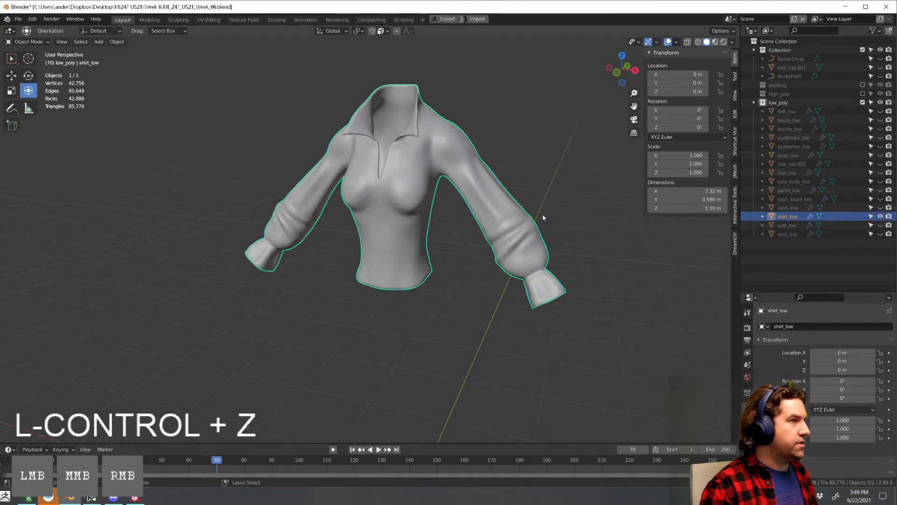
key("ctrl+z")
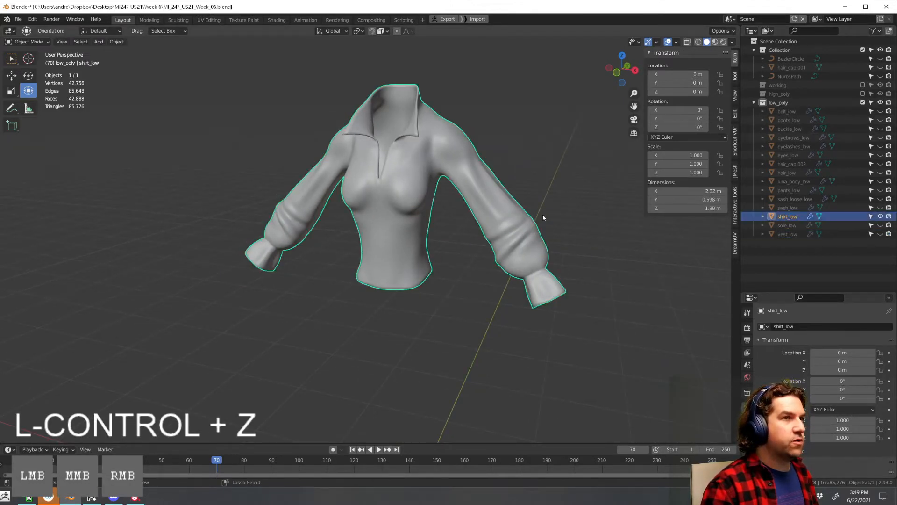
key("ctrl+z")
middle_click_drag(543, 218, 603, 220)
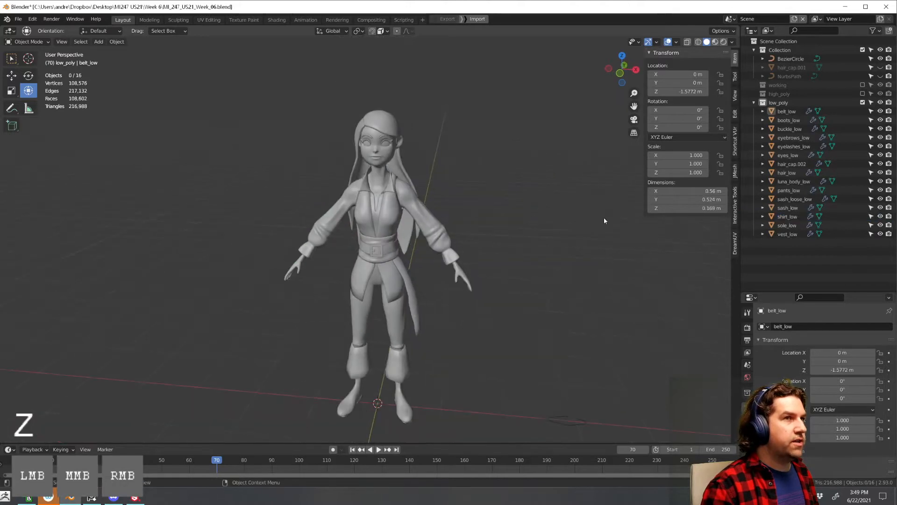
Select all objects from belt_low to vest_low and batch rename them, replacing _low with nothing
left_click(786, 111)
left_click(778, 234, "shift")
middle_click_drag(708, 237, 587, 246)
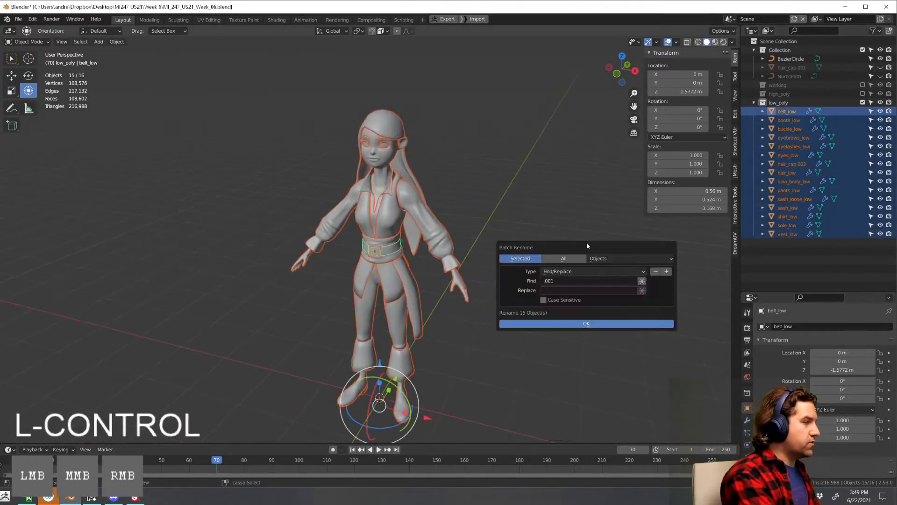
key("ctrl+F2")
left_click(559, 282)
key("BackSpace")
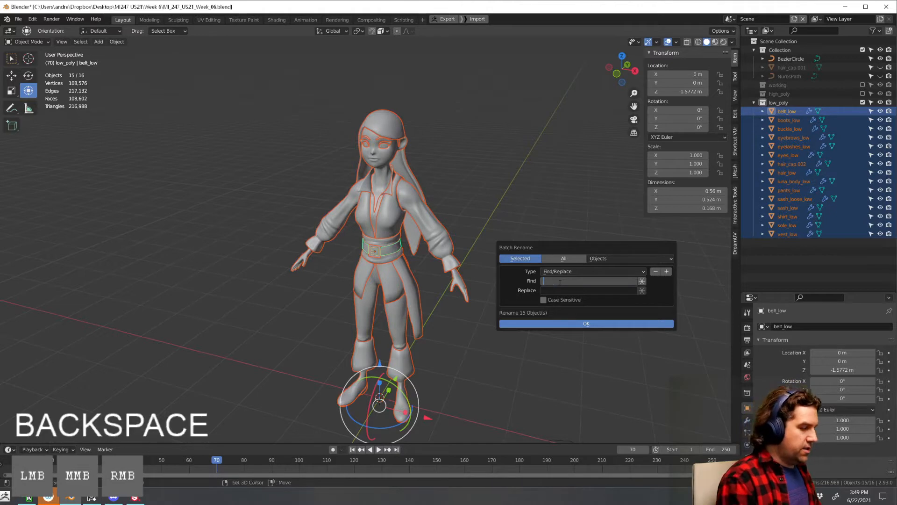
type("_l")
key("BackSpace")
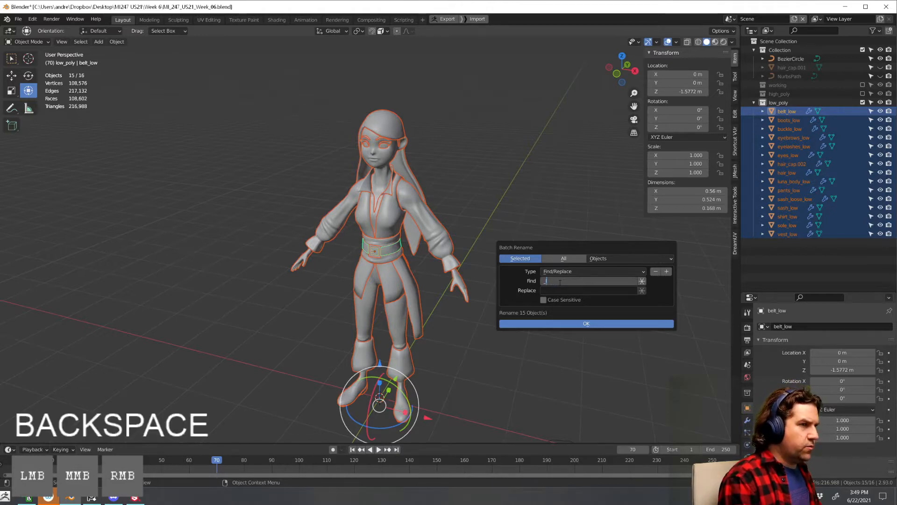
type("low")
left_click(593, 322)
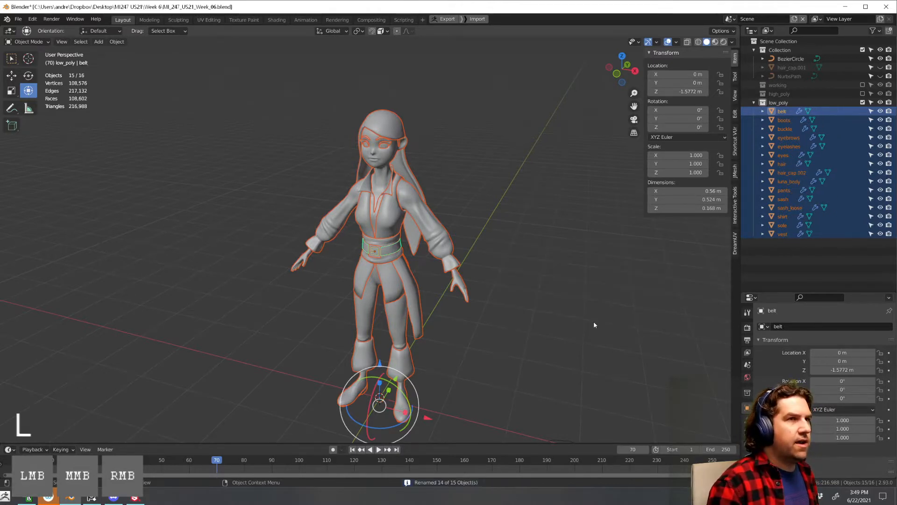
left_click(593, 324)
Isolate the shirt mesh in the viewport by hiding every other object
scroll(470, 189, "up", 3)
left_click(470, 191)
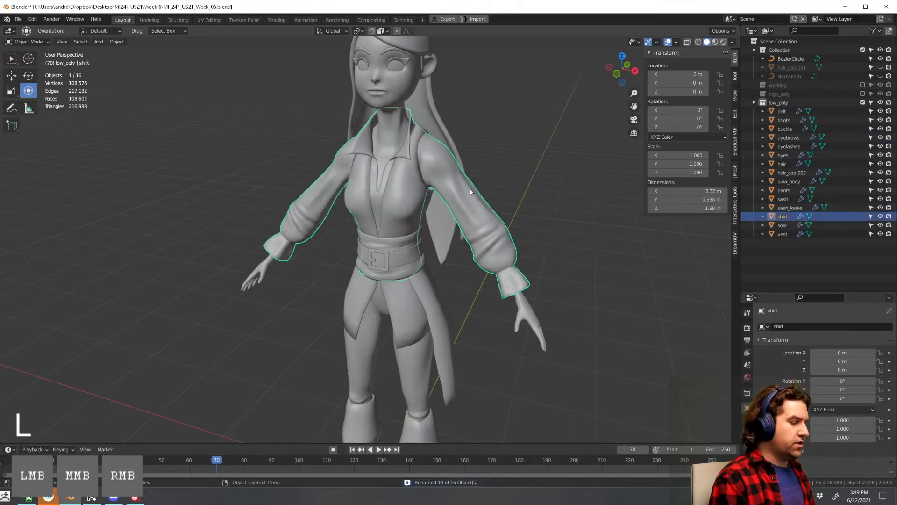
key("shift+h")
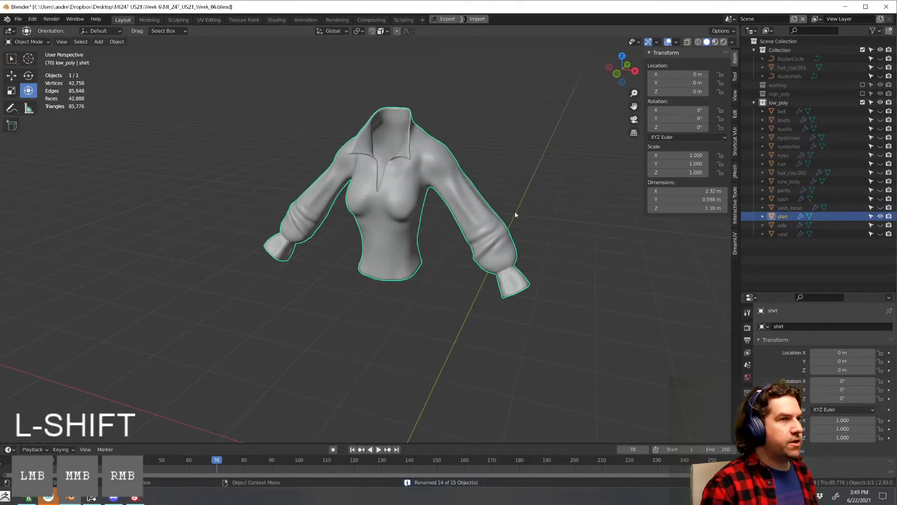
Examine the shirt mesh up close in Edit Mode and return to Object Mode
key("Tab")
middle_click_drag(538, 222, 564, 217)
scroll(551, 250, "up", 3)
middle_click_drag(560, 218, 499, 254, "shift")
key("Tab")
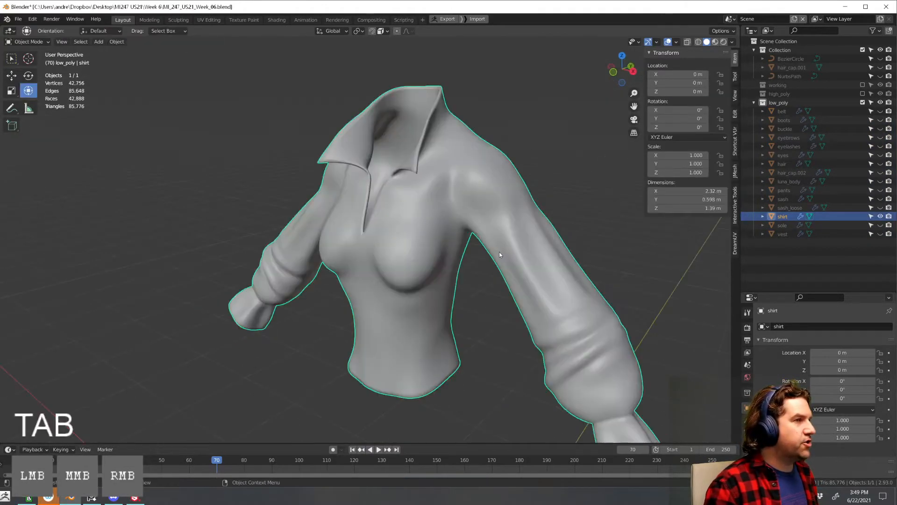
scroll(499, 252, "down", 3)
left_click(499, 255)
left_click(495, 290)
Review the shirt's Multires and Solidify modifier settings and run Apply Base on the Multires modifier
left_click(747, 420)
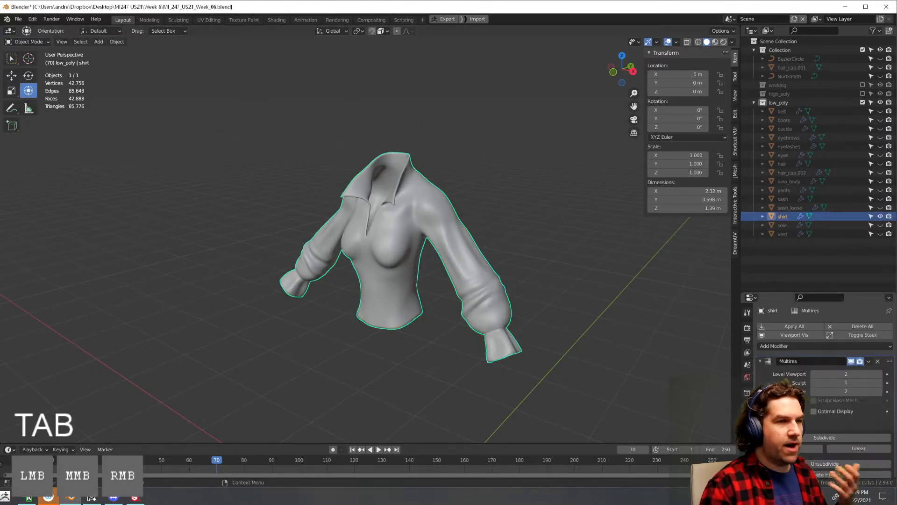
scroll(807, 424, "down", 5)
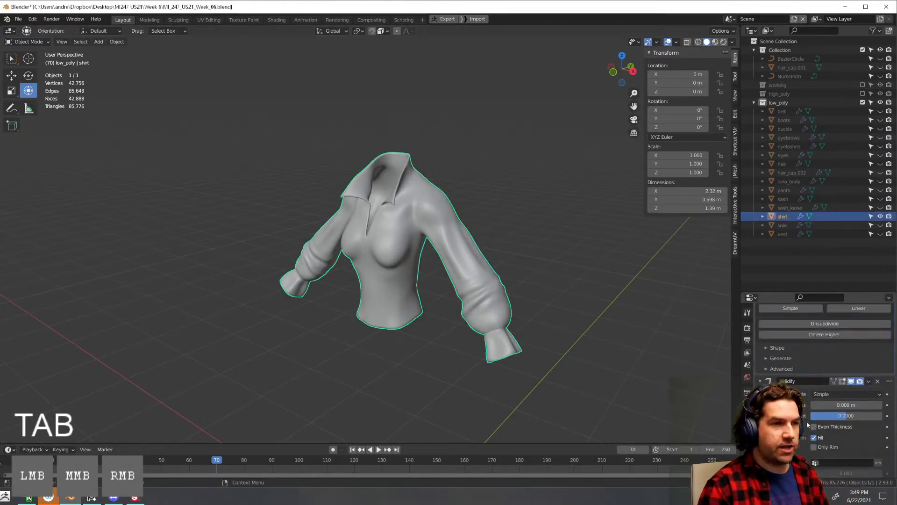
scroll(807, 424, "up", 3)
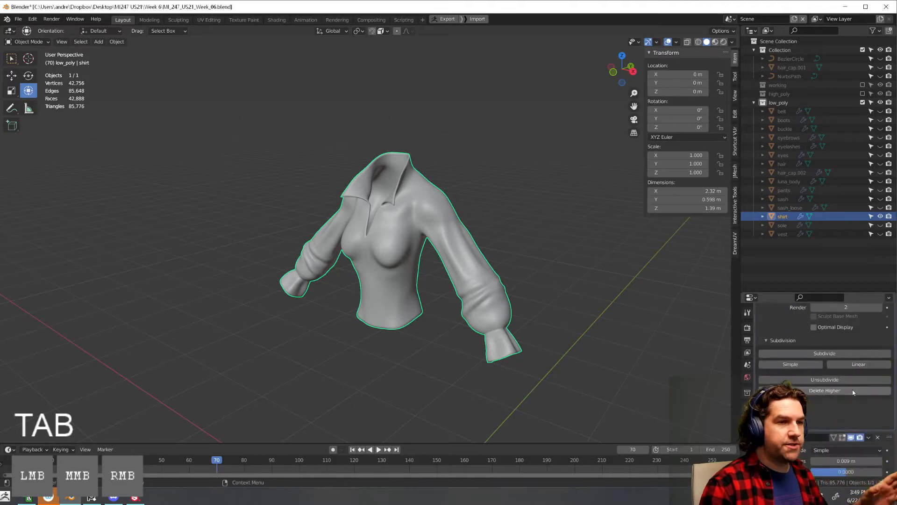
scroll(853, 392, "down", 5)
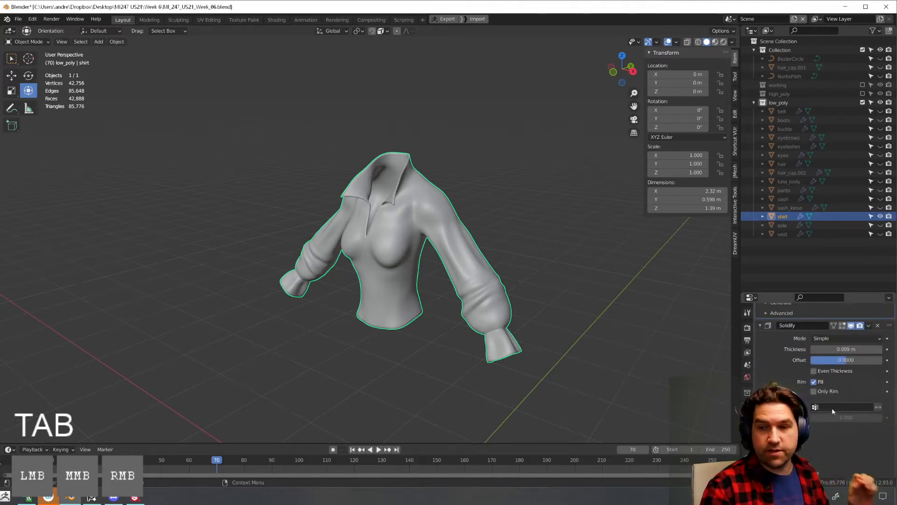
scroll(810, 373, "up", 8)
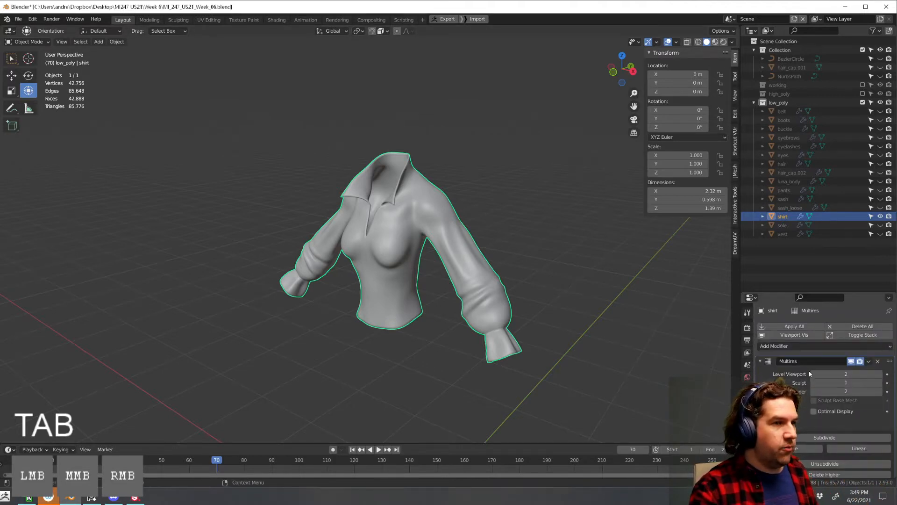
scroll(810, 374, "down", 6)
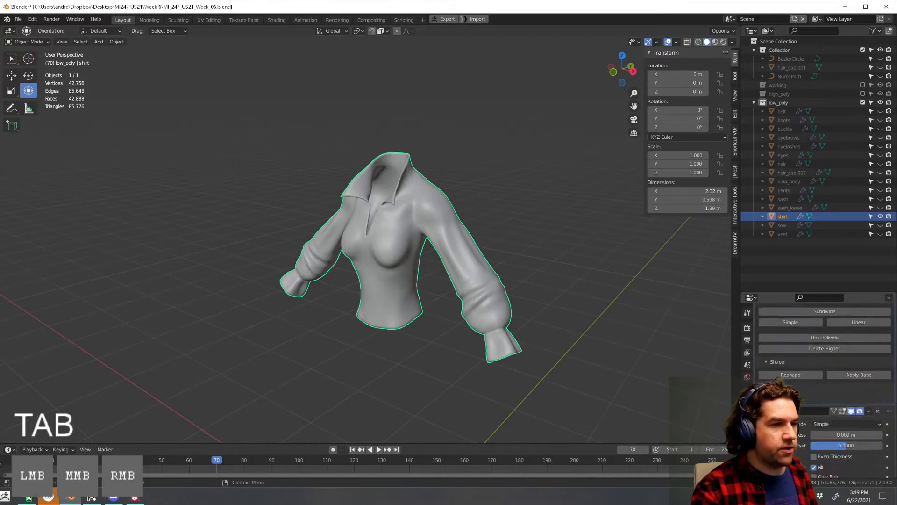
left_click(858, 374)
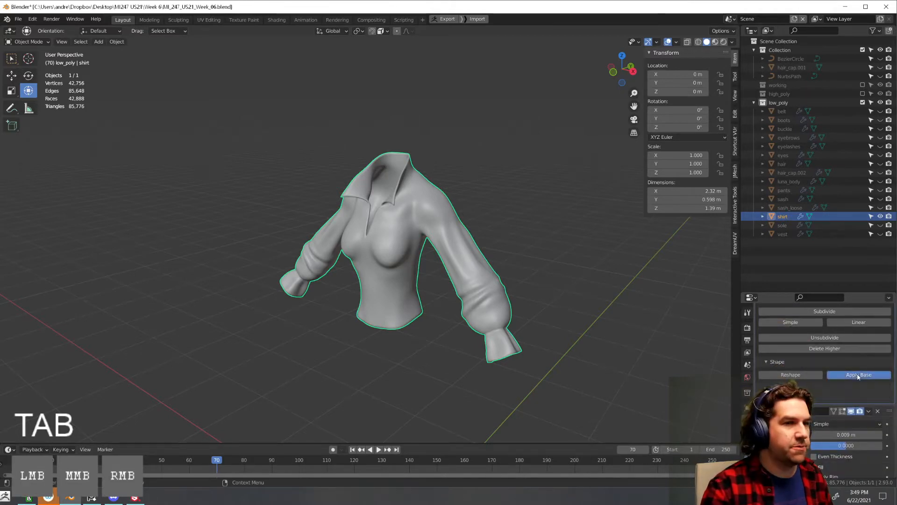
Set the shirt's Multires viewport level to 0 and inspect the reduced mesh from several angles
scroll(815, 367, "up", 6)
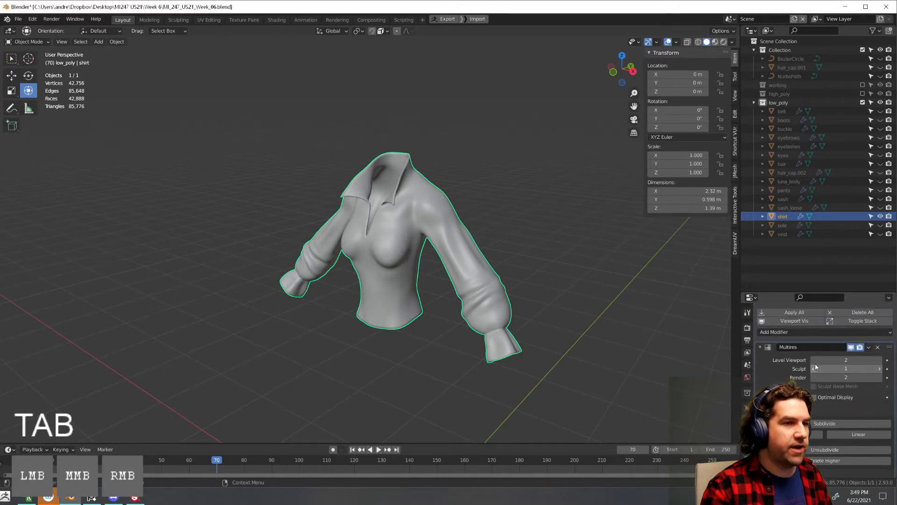
left_click(816, 360)
left_click(815, 361)
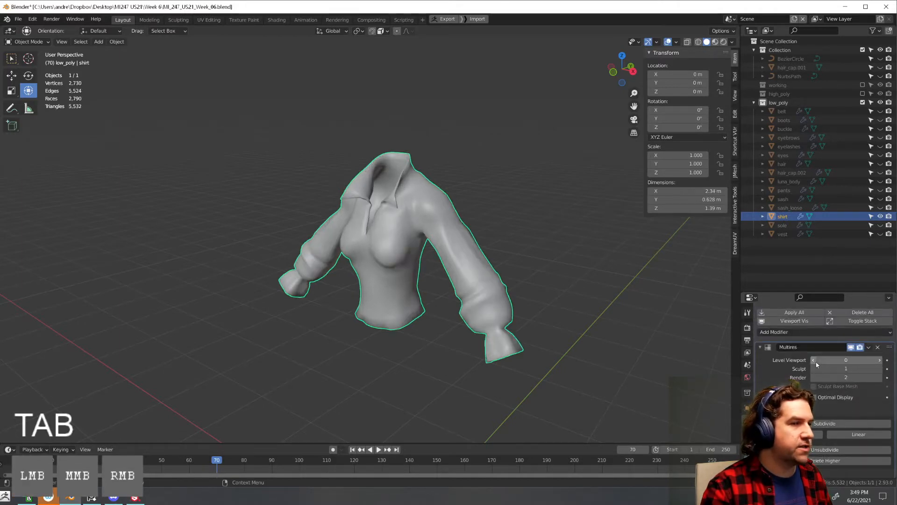
left_click(640, 308)
mouse_move(640, 307)
middle_mouse_down()
mouse_move(542, 300)
mouse_move(658, 298)
mouse_move(629, 322)
mouse_move(647, 316)
middle_mouse_up()
scroll(658, 298, "up", 2)
middle_click_drag(474, 326, 519, 327)
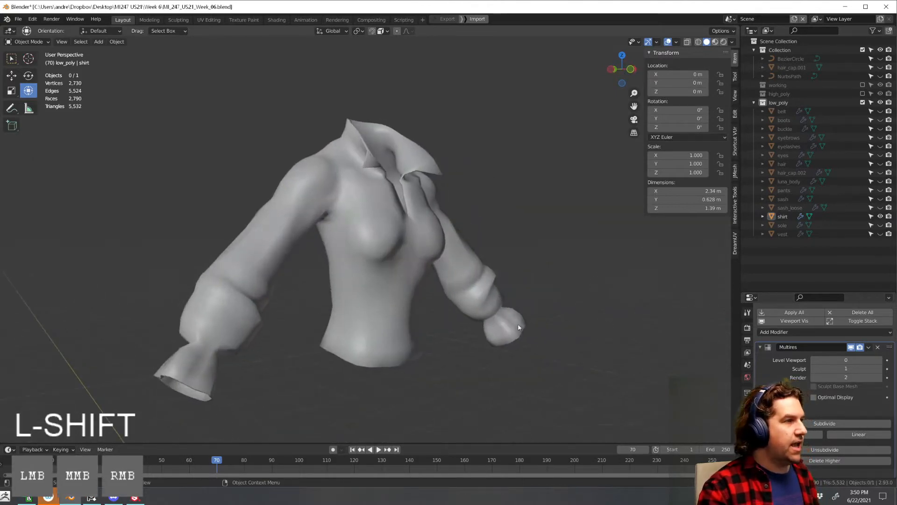
Turn on the wireframe overlay to show the shirt's topology
left_click(518, 327)
key("q")
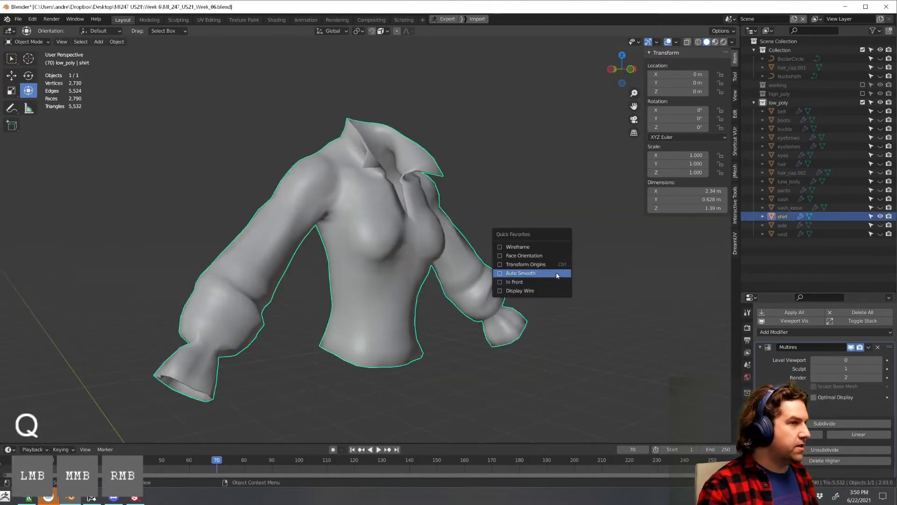
left_click(536, 247)
left_click(593, 310)
middle_click_drag(593, 310, 537, 333)
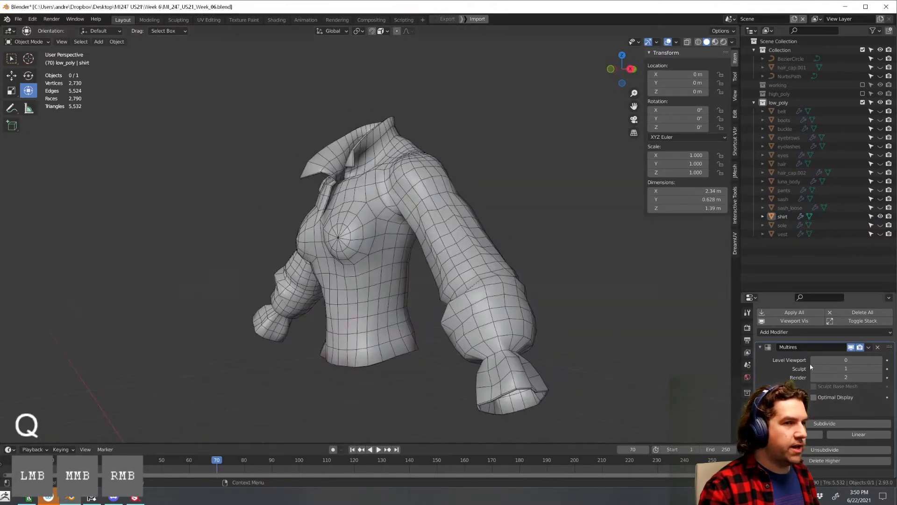
Compare the shirt's topology at Multires viewport level 1 with level 0
left_click(876, 359)
middle_click_drag(590, 326, 586, 296)
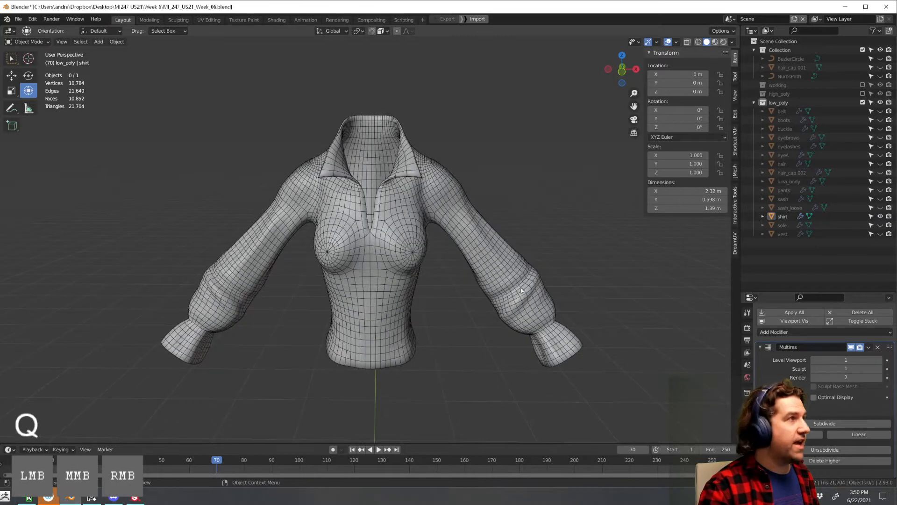
left_click(814, 360)
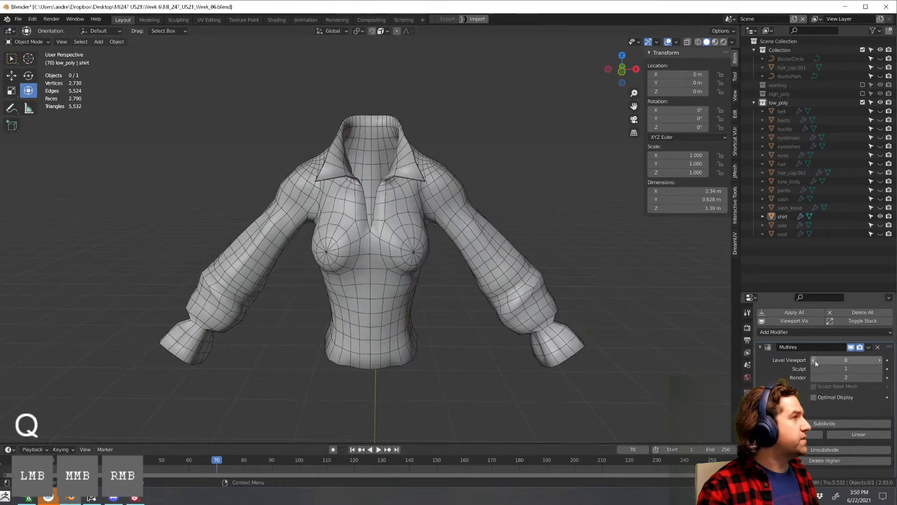
Preview the shirt at Multires viewport level 1 and return it to level 0, checking the mesh from an angled view
left_click(880, 360)
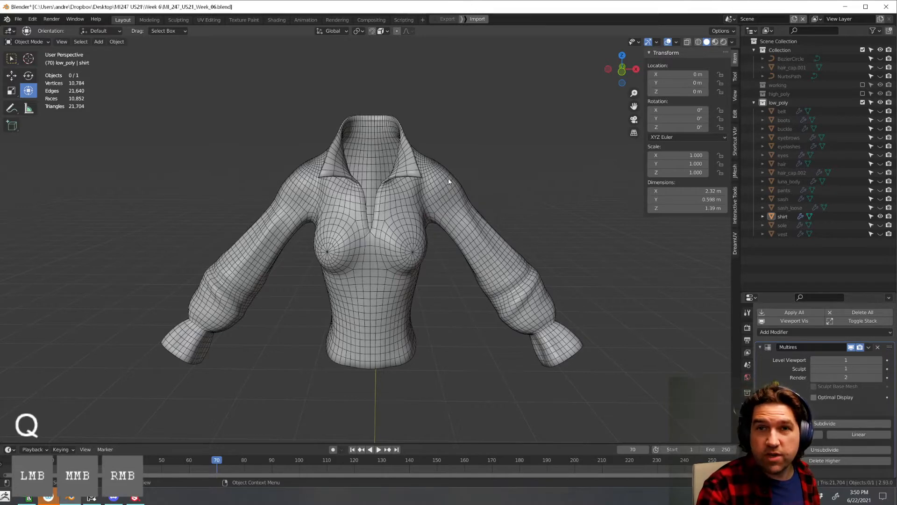
middle_click_drag(562, 215, 550, 279)
middle_click_drag(565, 286, 537, 285)
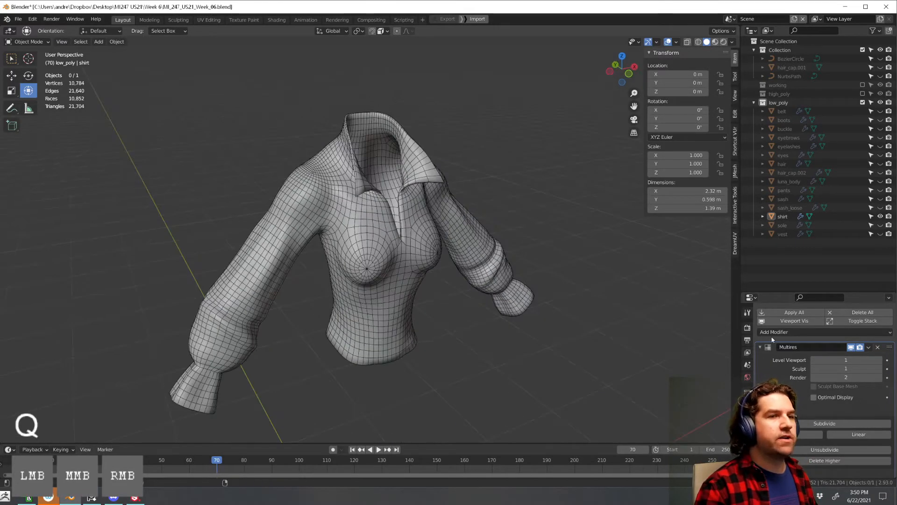
left_click(813, 360)
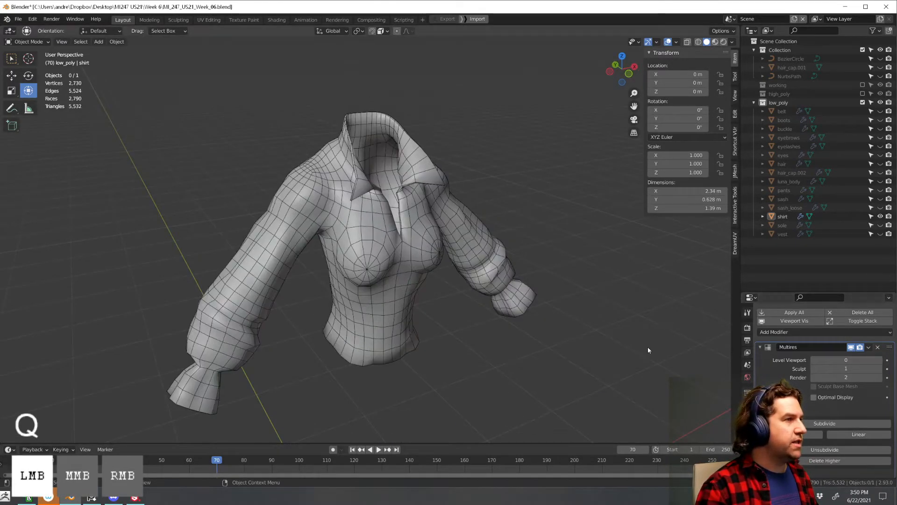
middle_click_drag(647, 345, 630, 324)
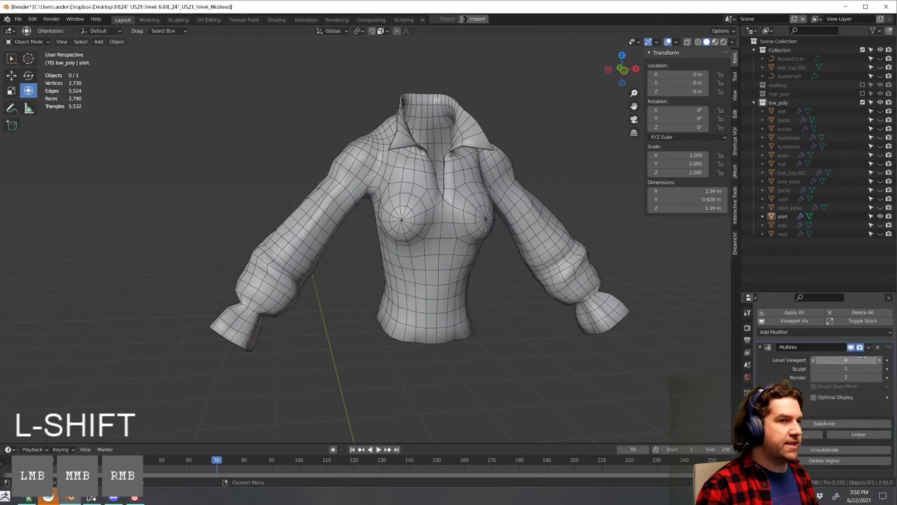
Remove the Multires modifier from the shirt and check the solidified sleeve cuff up close
left_click(878, 348)
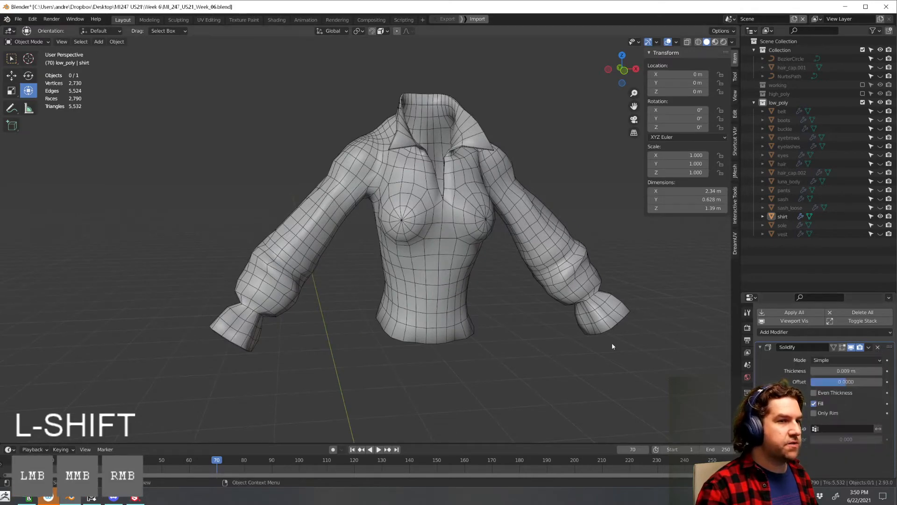
middle_click_drag(612, 343, 489, 317)
scroll(416, 323, "up", 2)
scroll(489, 317, "up", 1)
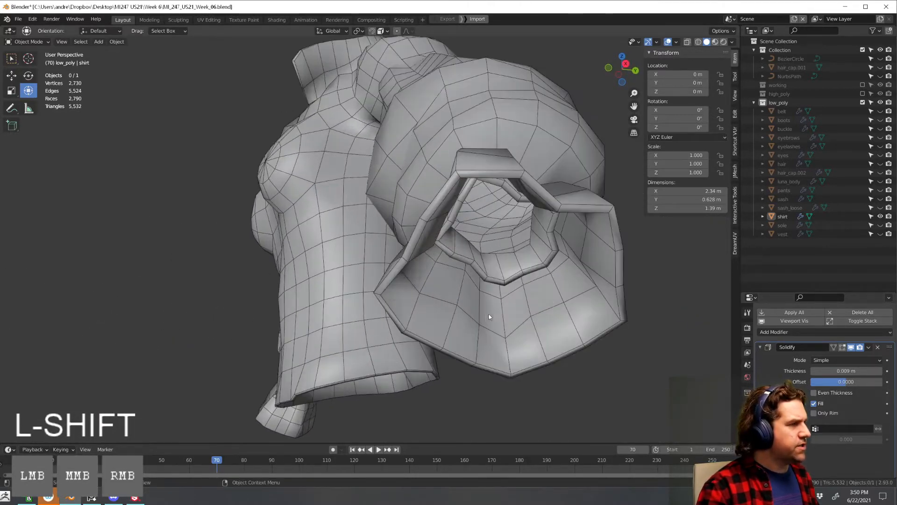
middle_click_drag(540, 308, 587, 328)
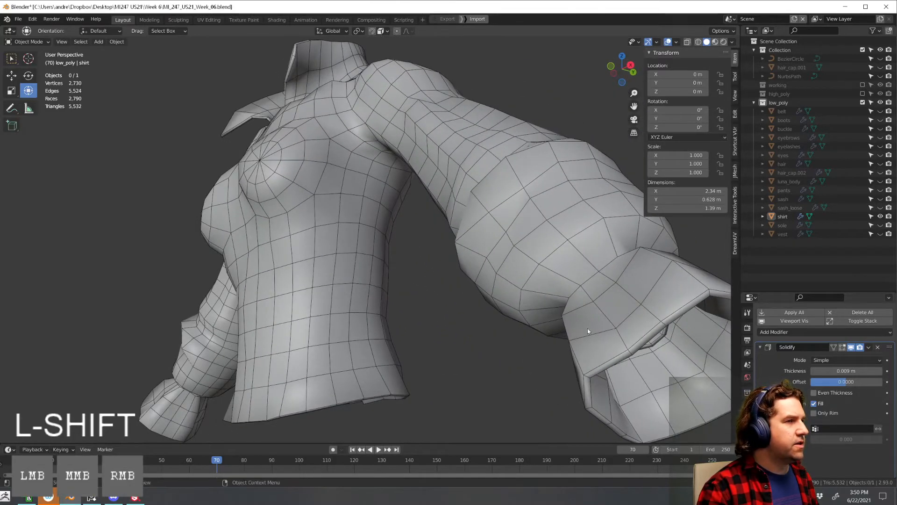
Toggle the shirt's Solidify modifier in the viewport to compare the result, leaving its viewport display off
left_click(853, 350)
left_click(853, 350)
left_click(853, 350)
left_click(854, 350)
left_click(853, 350)
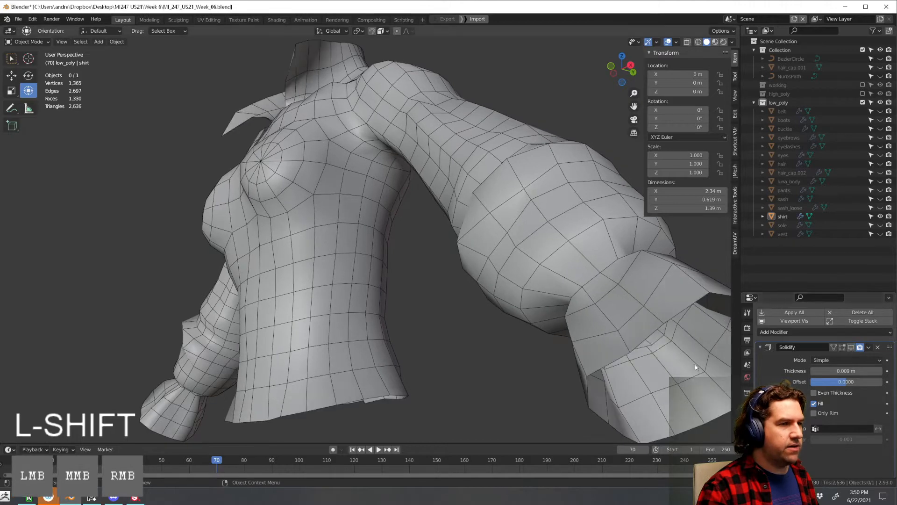
Delete the innermost ring of faces inside the cuff of the character's left sleeve
middle_click_drag(694, 363, 497, 275)
key("Tab")
left_click(586, 221)
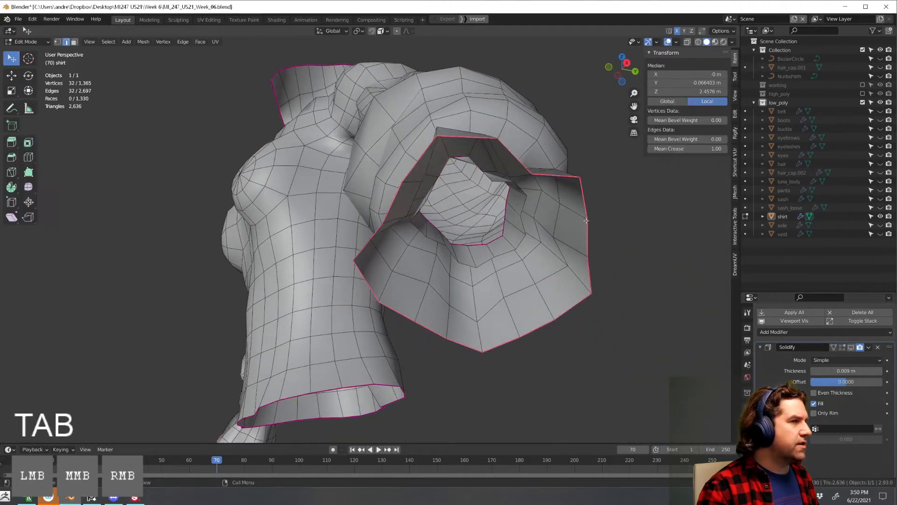
key("3")
left_click(516, 234)
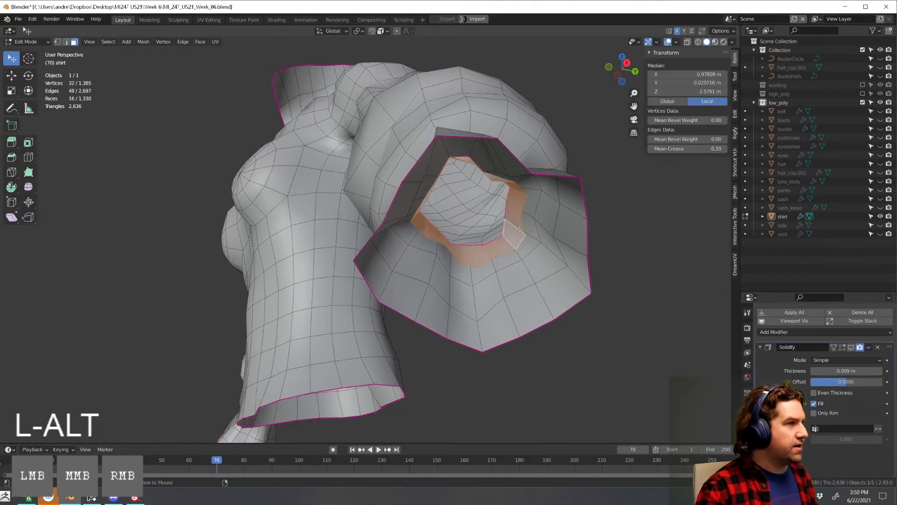
key("x")
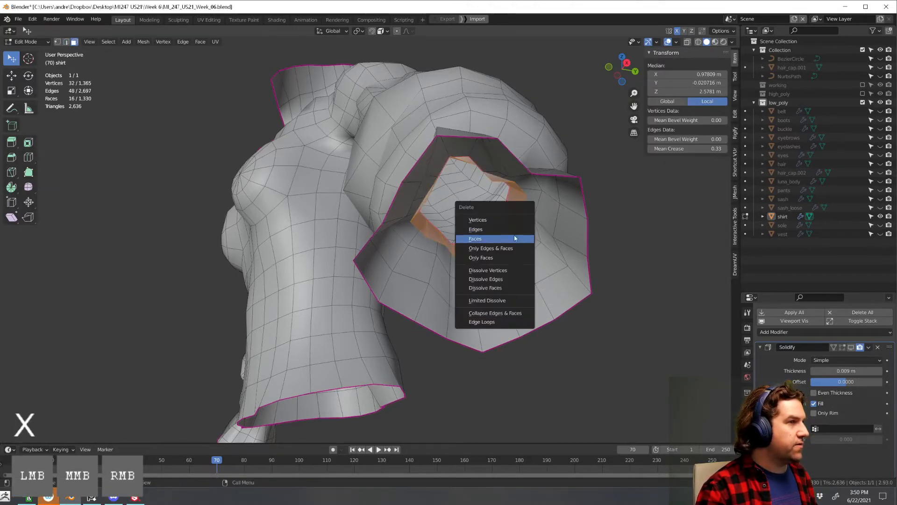
left_click(515, 238)
Delete the matching inner ring of faces inside the cuff of the character's right sleeve
middle_click_drag(514, 238, 654, 260)
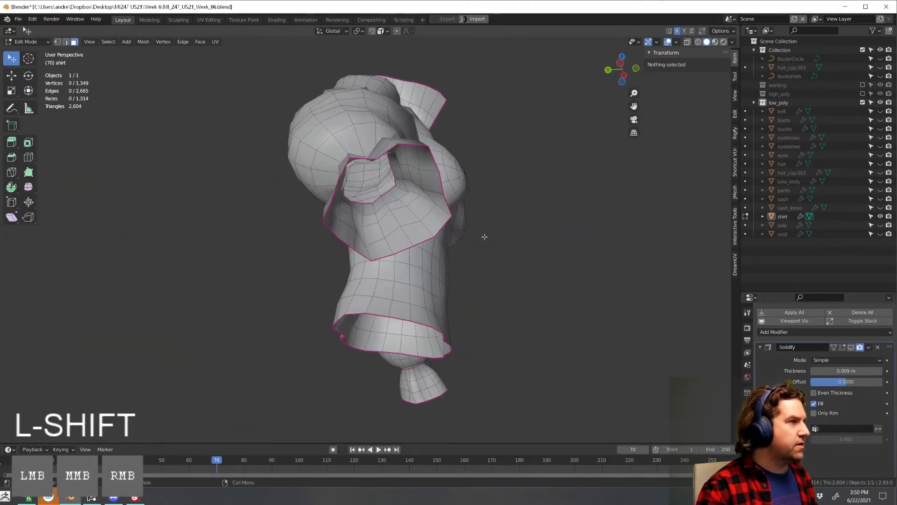
left_click(401, 191, "alt")
key("x")
left_click(378, 186)
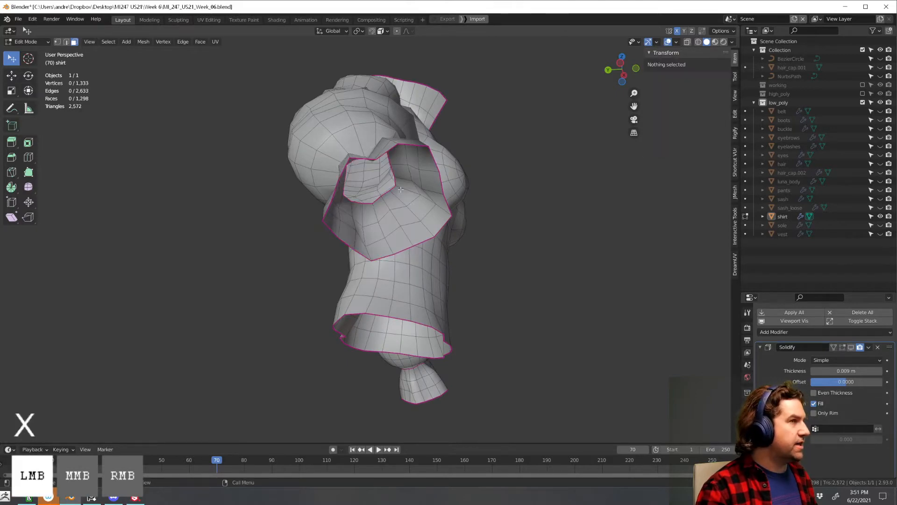
Select the shirt in Object Mode and examine its single-layer mesh around the torso, collar and sleeves
key("Tab")
middle_click_drag(551, 237, 445, 284)
key("Tab")
key("Tab")
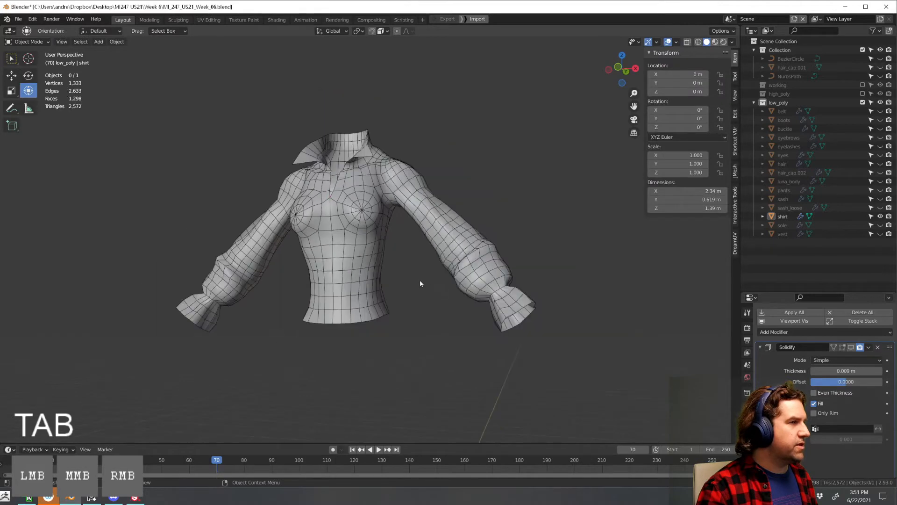
scroll(421, 283, "up", 4)
key("Tab")
key("Tab")
middle_click_drag(608, 294, 864, 424)
left_click(475, 280)
middle_click_drag(570, 355, 373, 274)
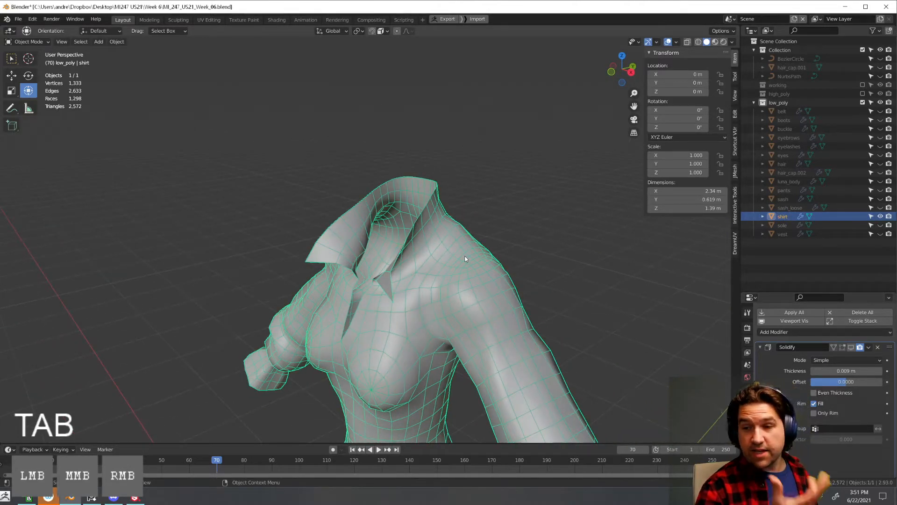
middle_click_drag(465, 259, 637, 290)
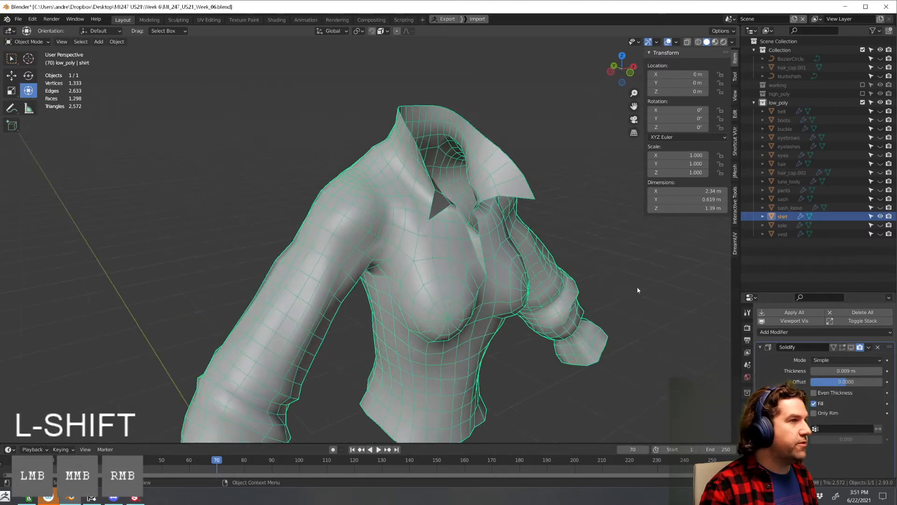
Turn the shirt's Solidify viewport display back on and check the thickness at the hem
left_click(851, 347)
middle_click_drag(666, 338, 496, 315)
scroll(521, 307, "up", 2)
scroll(496, 316, "up", 3)
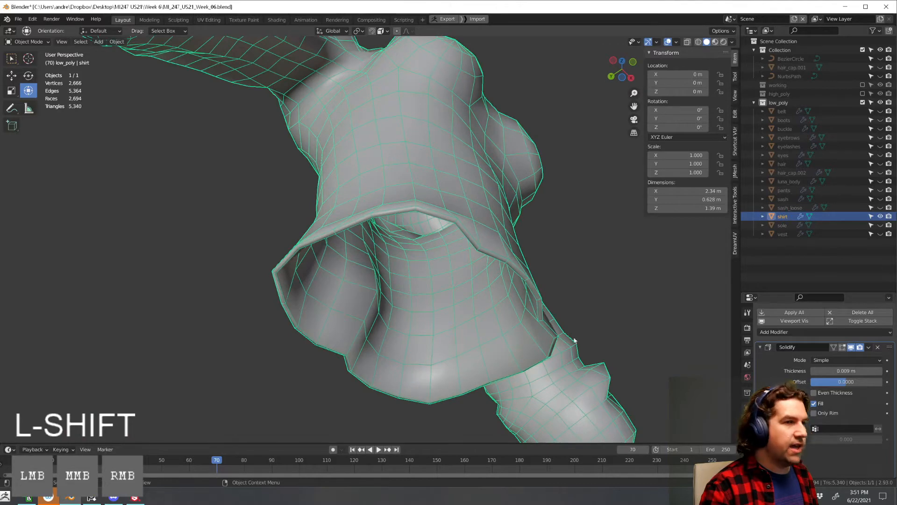
middle_click_drag(690, 338, 727, 357)
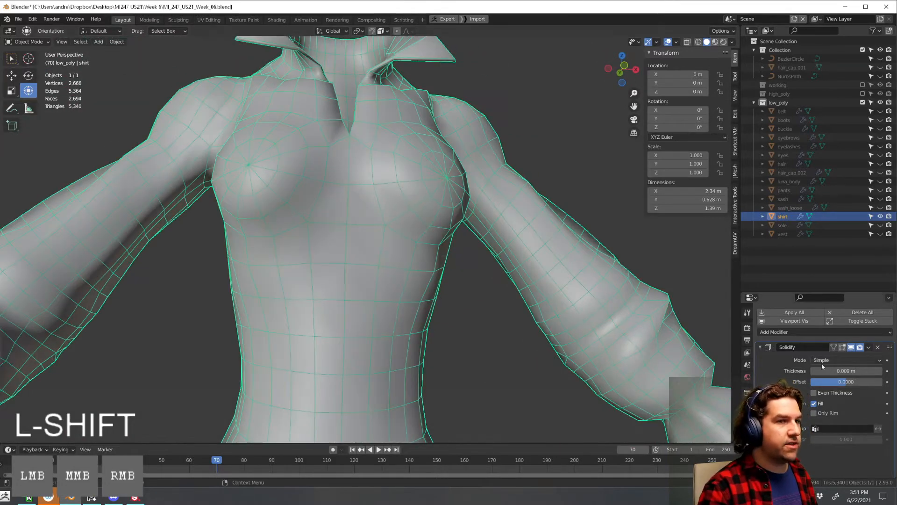
Apply the Solidify modifier to the shirt and check the resulting mesh
left_click(827, 357)
scroll(609, 333, "down", 5)
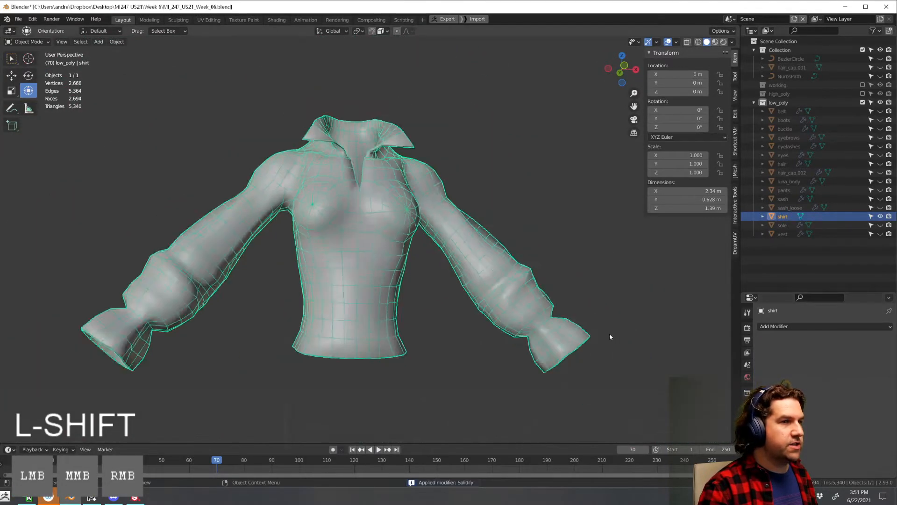
key("Tab")
left_click(587, 301)
middle_click_drag(588, 301, 556, 315)
left_click(471, 313)
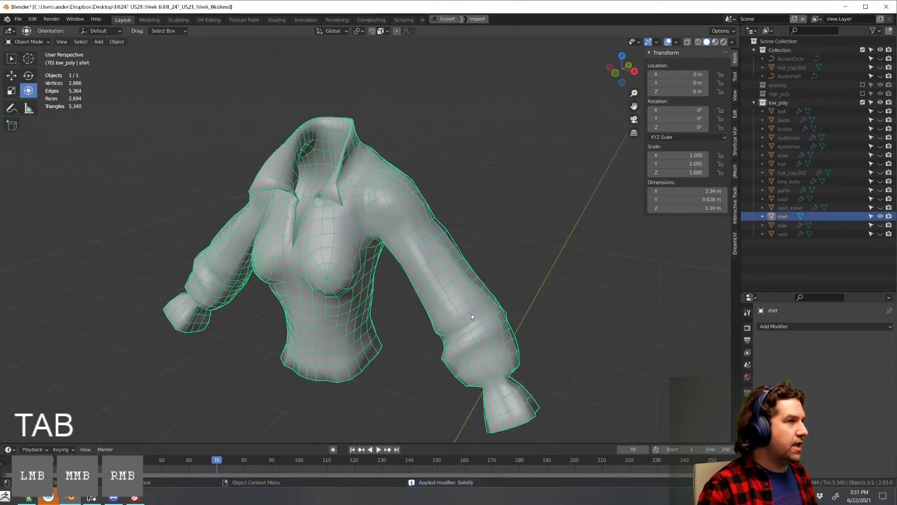
Rename the shirt object as shirt_low and hide it
key("F2")
type("_")
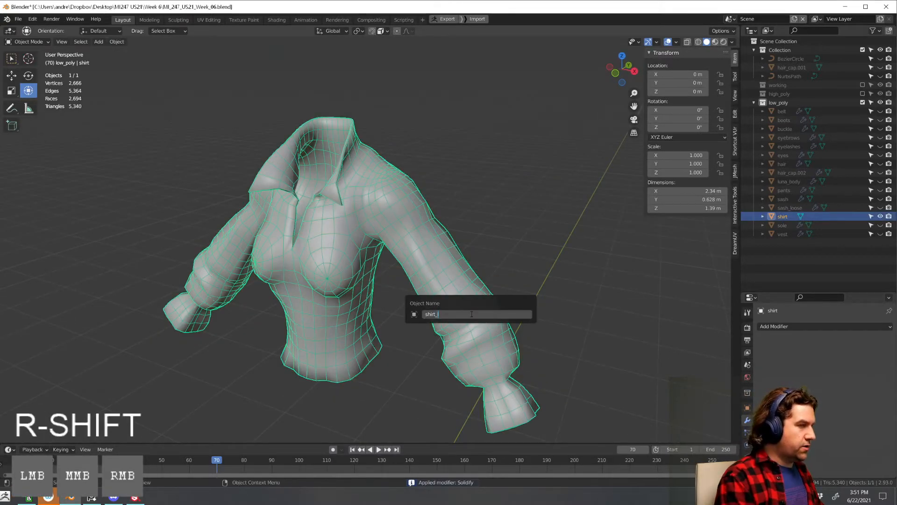
type("low")
key("Return")
key("h")
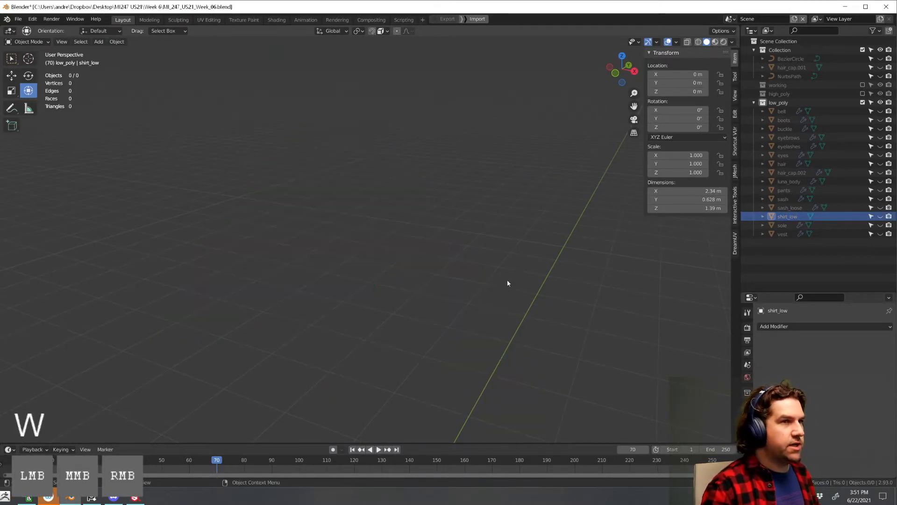
Unhide the belt in the low_poly collection, select it and examine its mesh
left_click(880, 111)
middle_click_drag(467, 262, 554, 255)
scroll(555, 255, "up", 5)
middle_click_drag(613, 290, 583, 254, "shift")
left_click(591, 273)
key("Tab")
middle_click_drag(658, 271, 599, 299, "shift")
key("Tab")
left_click(520, 300)
middle_click_drag(507, 307, 595, 296)
middle_click_drag(693, 345, 669, 354)
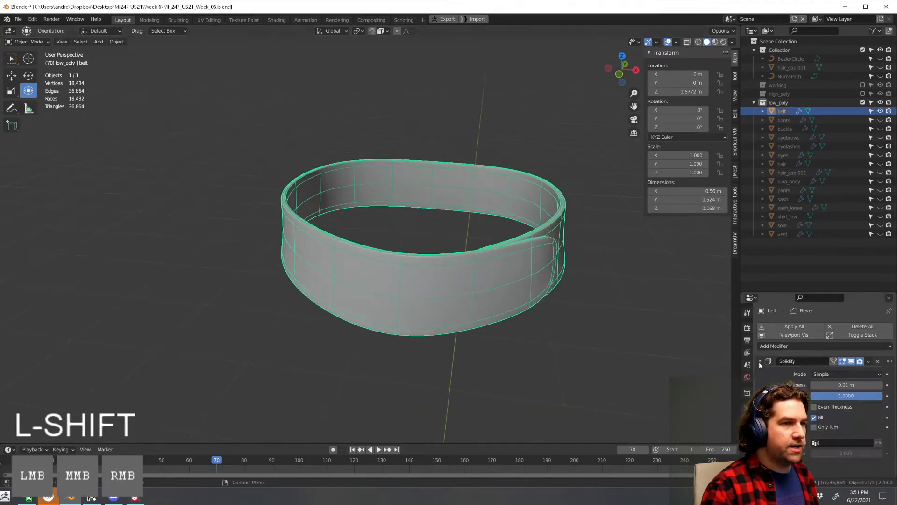
Try removing the belt's Bevel and Subdivision modifiers and undo both removals
left_click(760, 374)
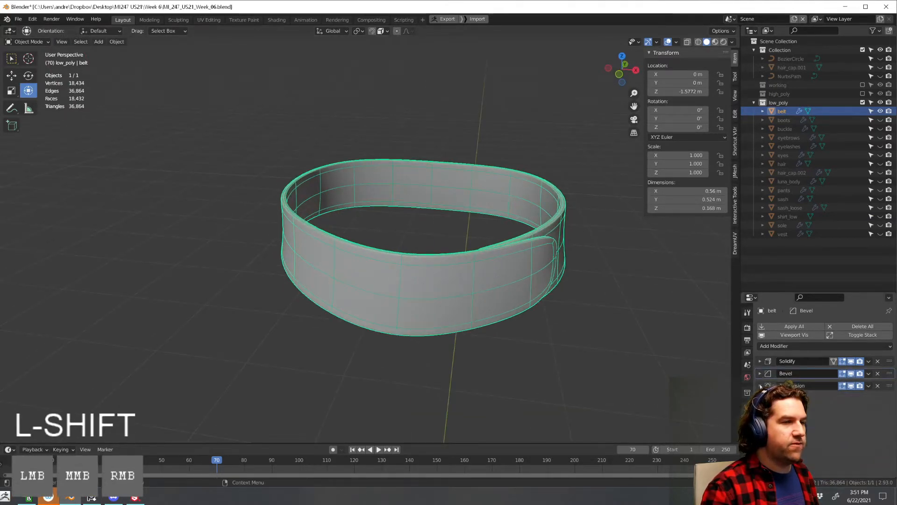
left_click(760, 386)
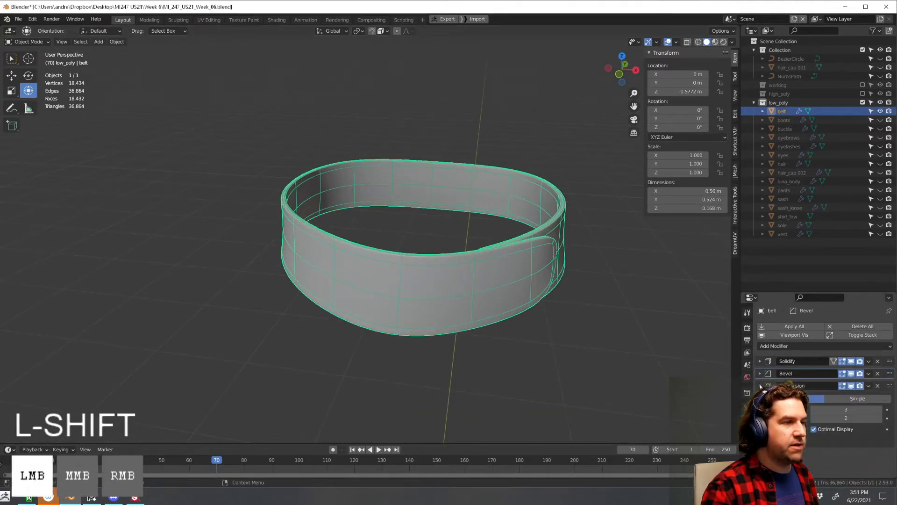
left_click(878, 374)
left_click(878, 374)
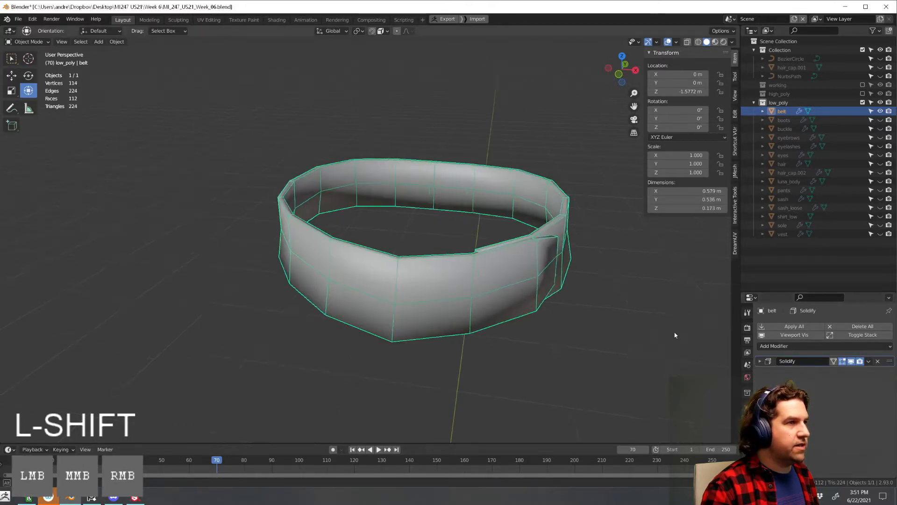
middle_click_drag(675, 334, 654, 332)
key("ctrl+z")
key("ctrl+z")
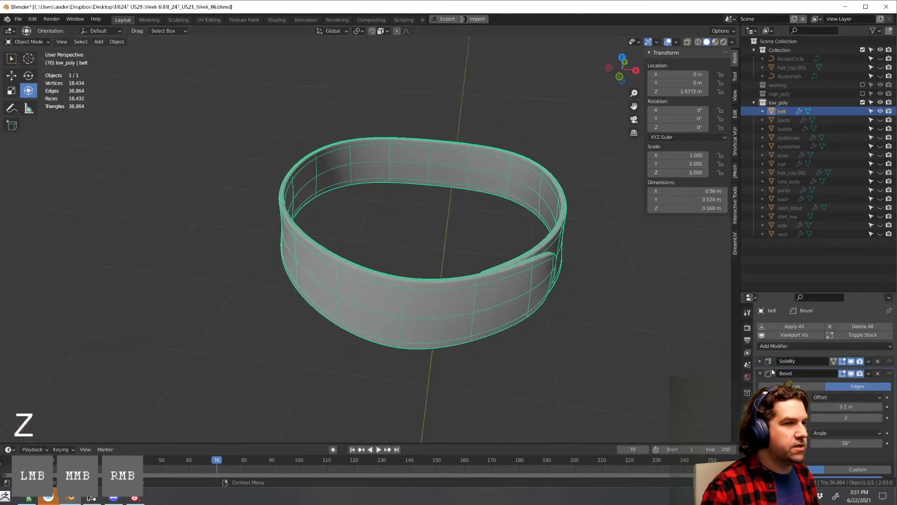
Remove the Bevel and Subdivision modifiers from the belt, keeping only Solidify
left_click(878, 374)
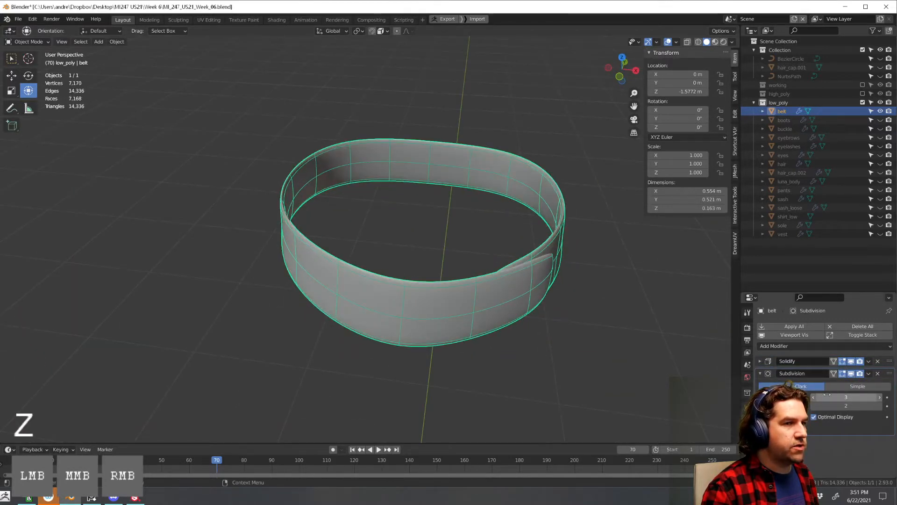
left_click(877, 373)
left_click(715, 353)
middle_click_drag(715, 354, 528, 141)
left_click(567, 271)
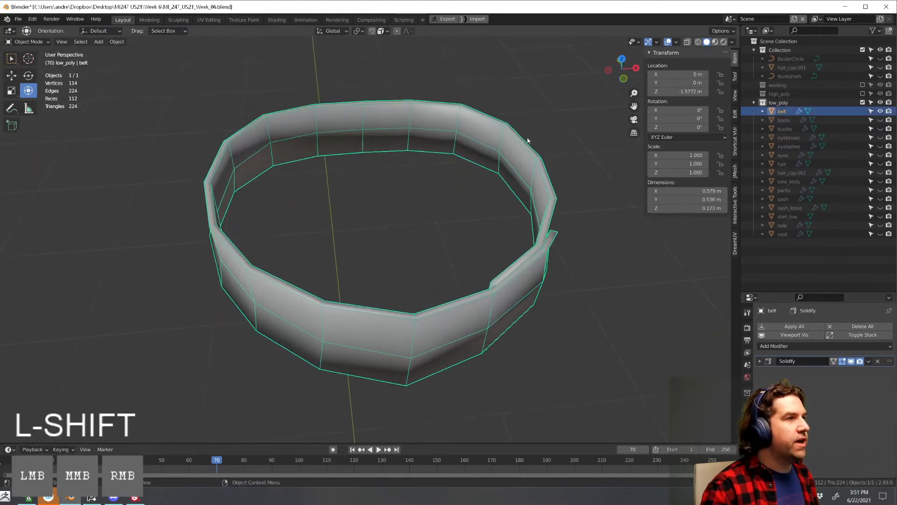
Enable Only Rim on the belt's Solidify modifier and apply the modifier
left_click(759, 361)
left_click(814, 427)
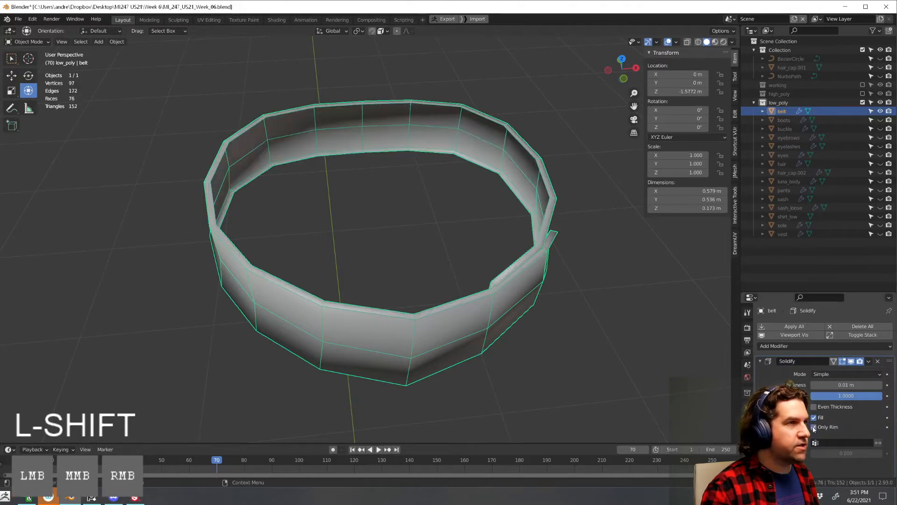
middle_click_drag(663, 378, 607, 376)
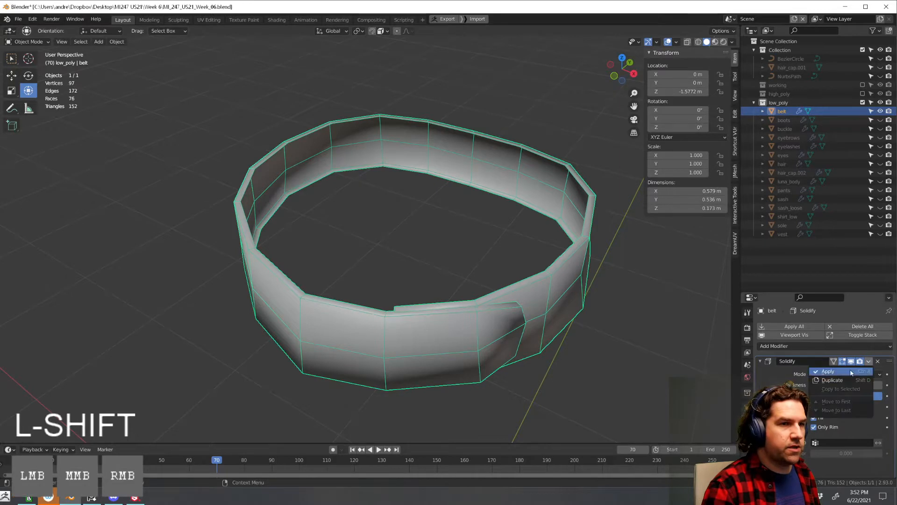
left_click(851, 373)
middle_click_drag(623, 367, 557, 285)
key("Tab")
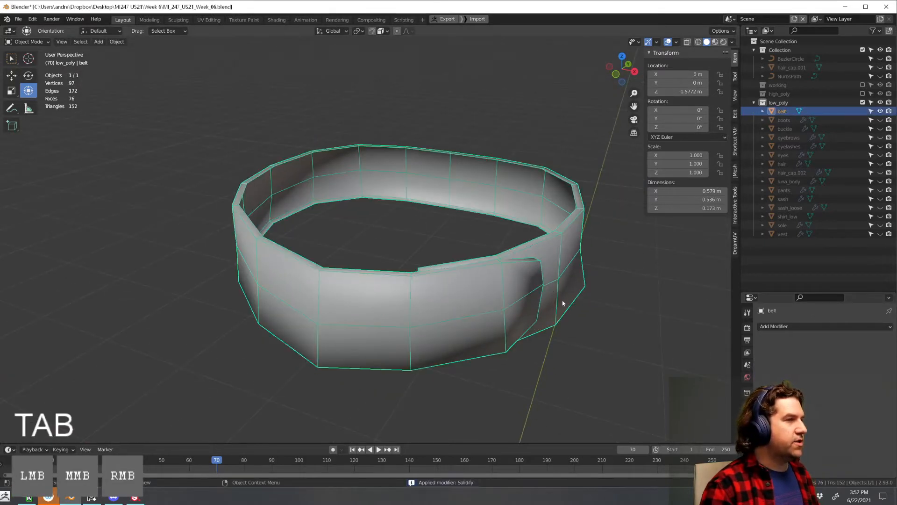
Rename the belt object as belt_low and hide it
key("F2")
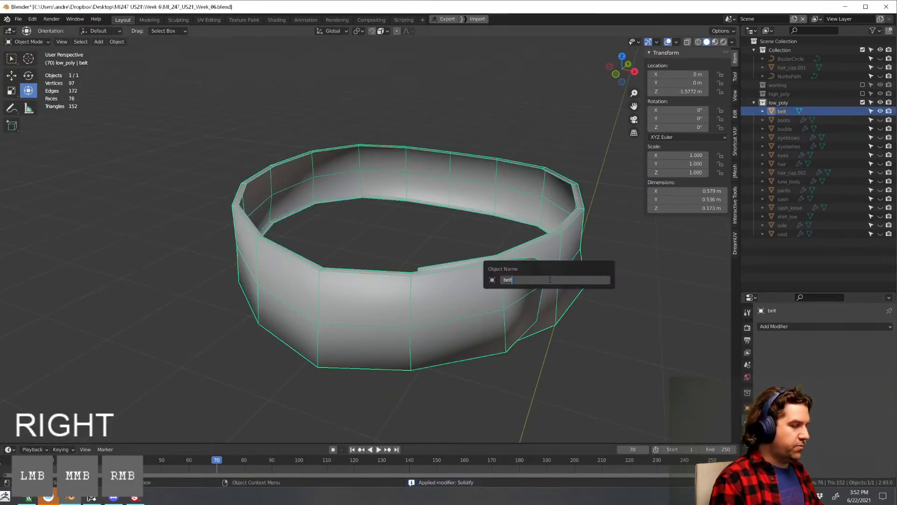
type("_low")
key("Return")
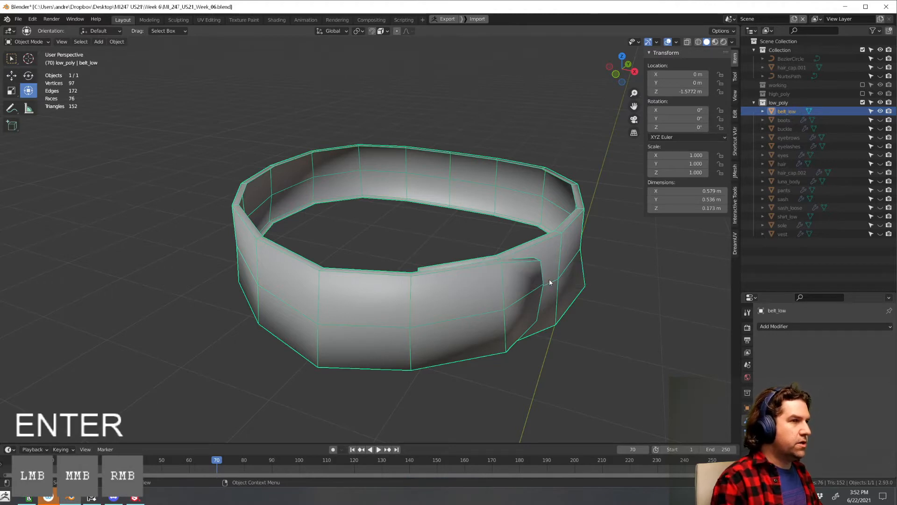
key("h")
Unhide the boots mesh in the low_poly collection
left_click(856, 123)
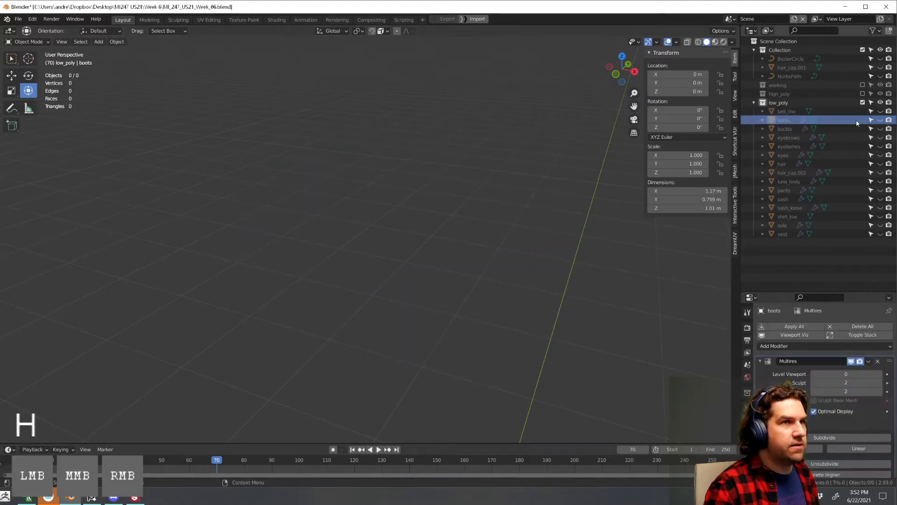
left_click(881, 121)
scroll(542, 243, "down", 4)
middle_click_drag(491, 359, 519, 238, "shift")
scroll(570, 303, "up", 4)
middle_click_drag(570, 302, 500, 238, "shift")
middle_click_drag(551, 290, 472, 224)
middle_click_drag(589, 298, 505, 224, "shift")
middle_click_drag(537, 252, 490, 271)
middle_click_drag(504, 306, 531, 310, "shift")
middle_click_drag(450, 314, 484, 338)
scroll(484, 339, "down", 3)
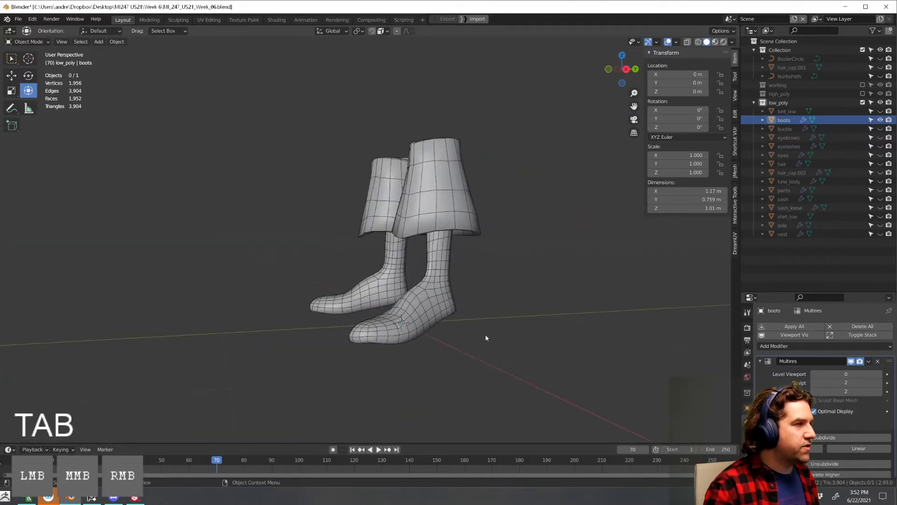
Examine the boots' topology in Edit Mode and Object Mode, looking at the cuffs and feet from several angles
left_click(447, 316)
scroll(453, 317, "up", 3)
middle_click_drag(542, 326, 489, 257, "shift")
key("Tab")
middle_click_drag(553, 278, 578, 262)
key("Tab")
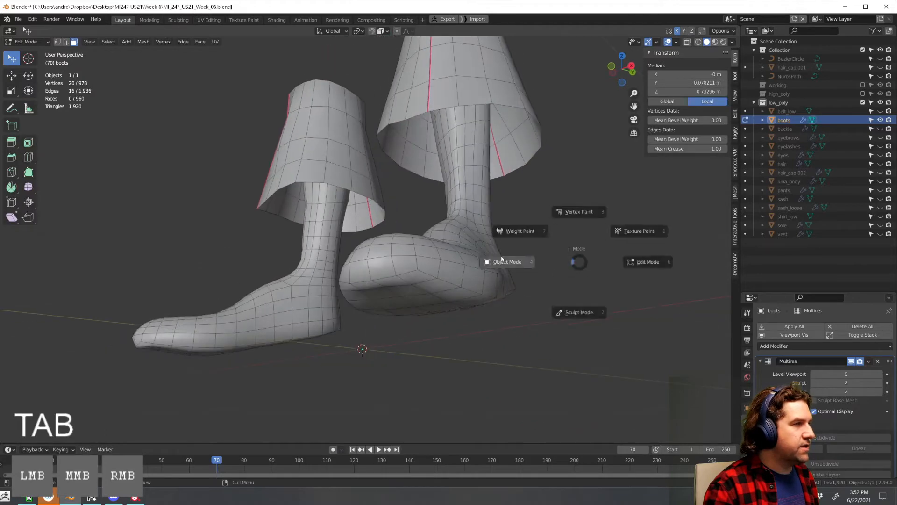
left_click(505, 262)
middle_click_drag(505, 261, 525, 348)
middle_click_drag(495, 283, 563, 245)
scroll(794, 378, "down", 3)
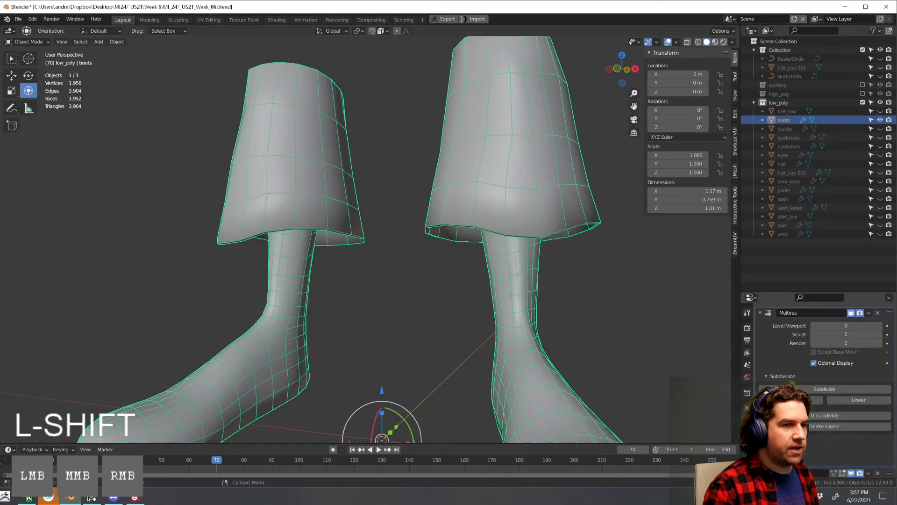
Apply the sculpted shape to the boots' base mesh with Apply Base and remove the Multires modifier
scroll(832, 437, "down", 1)
left_click(858, 437)
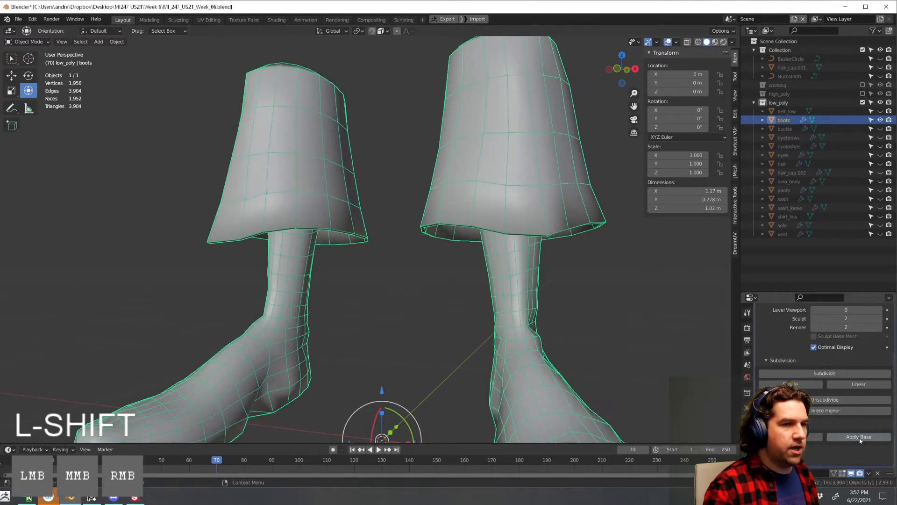
middle_click_drag(651, 315, 564, 307)
left_click(564, 308)
scroll(523, 312, "down", 3)
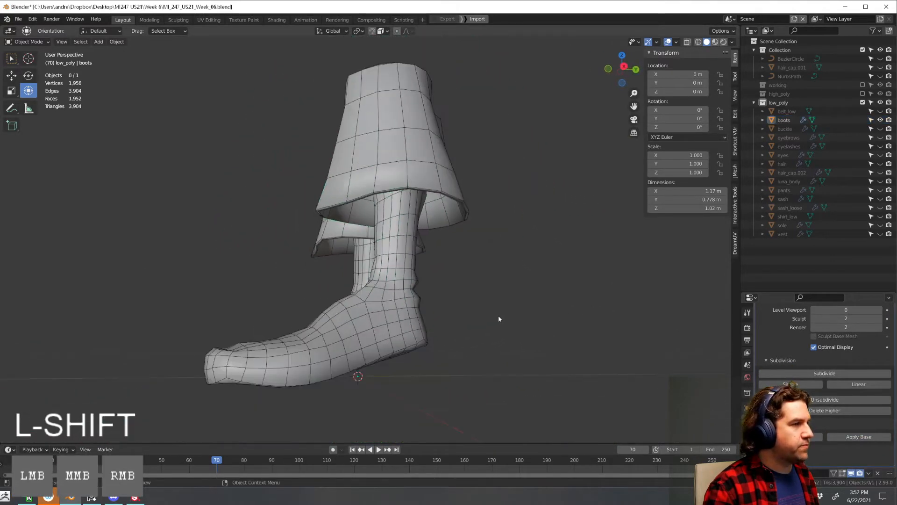
middle_click_drag(498, 315, 659, 300)
scroll(841, 341, "up", 4)
left_click(878, 361)
Try Only Rim on the boots' Solidify modifier, turn it back off and apply the modifier
left_click(759, 361)
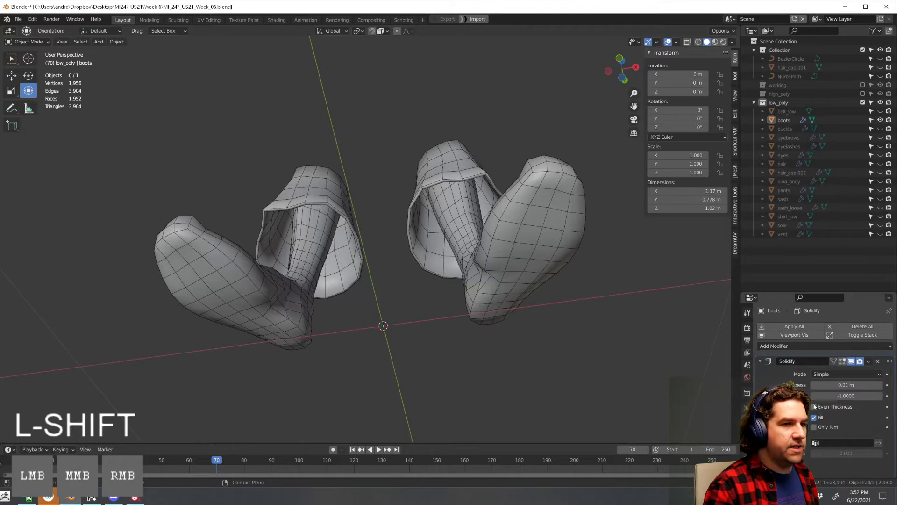
left_click(814, 427)
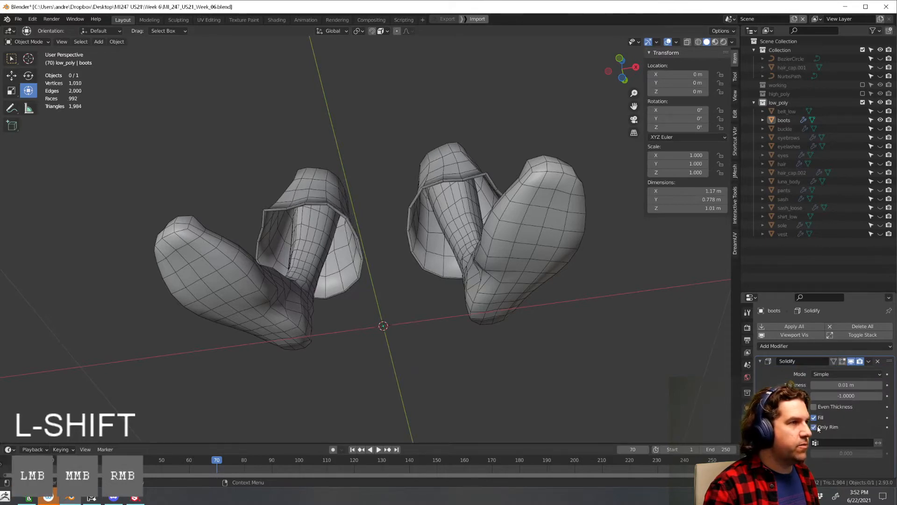
left_click(815, 427)
middle_click_drag(601, 316, 425, 289)
middle_click_drag(359, 252, 421, 309)
left_click(868, 362)
left_click(836, 372)
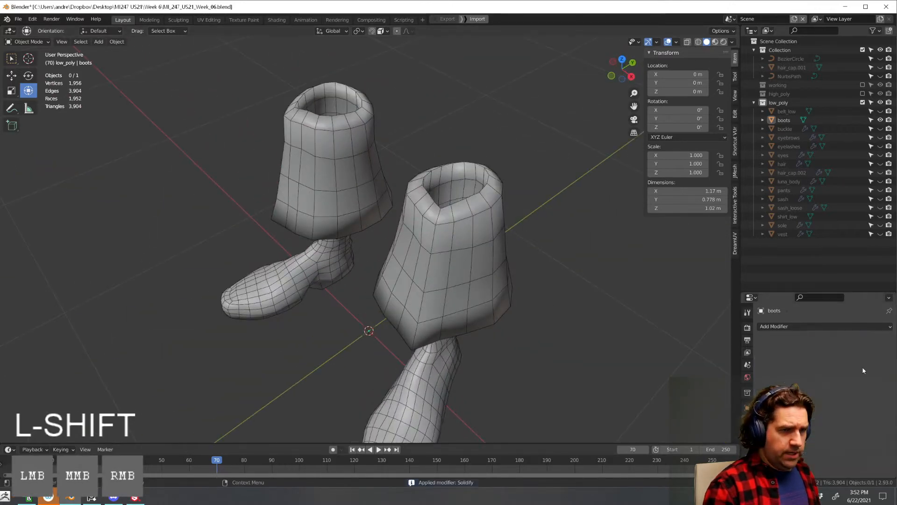
Delete the face loop inside the positive-X boot's top opening and the entire boot on the negative X side
mouse_move(508, 211)
middle_mouse_down()
mouse_move(492, 226)
mouse_move(515, 213)
middle_mouse_up()
key("Tab")
middle_click_drag(483, 169, 500, 191)
key("x")
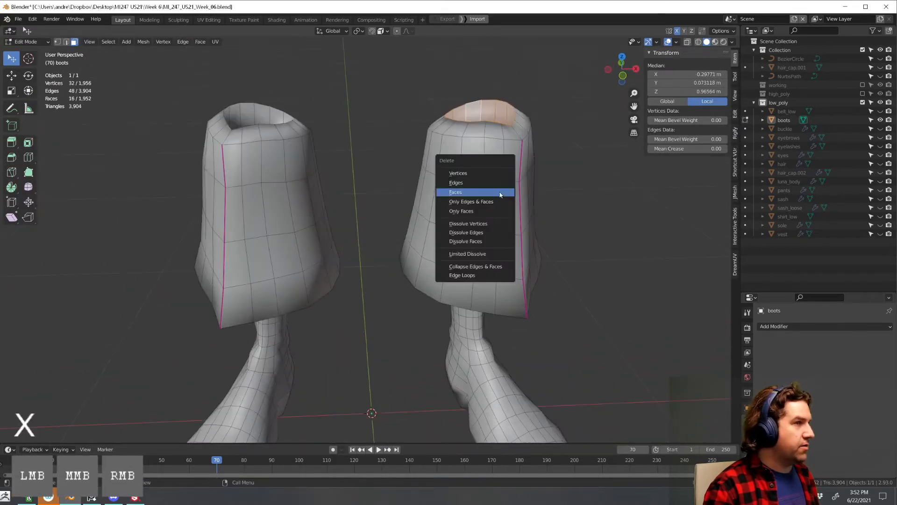
left_click(511, 191)
scroll(290, 252, "down", 2)
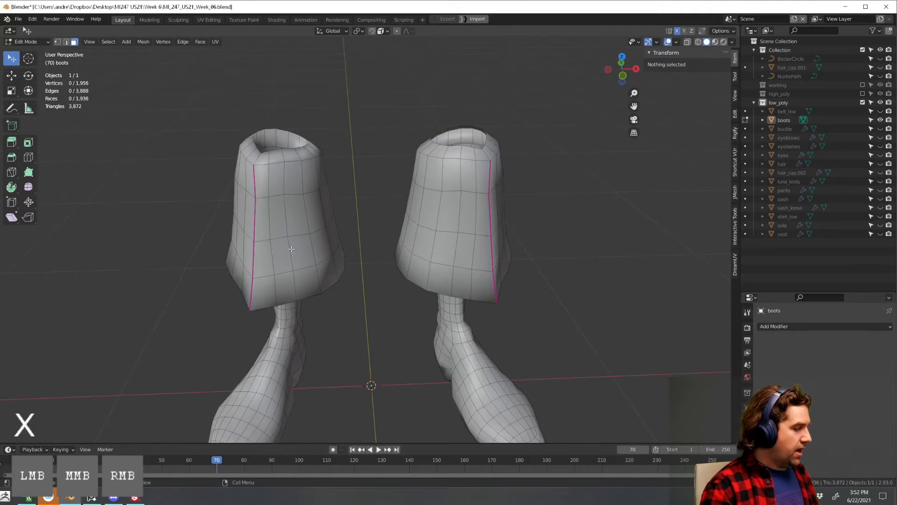
key("l")
key("h")
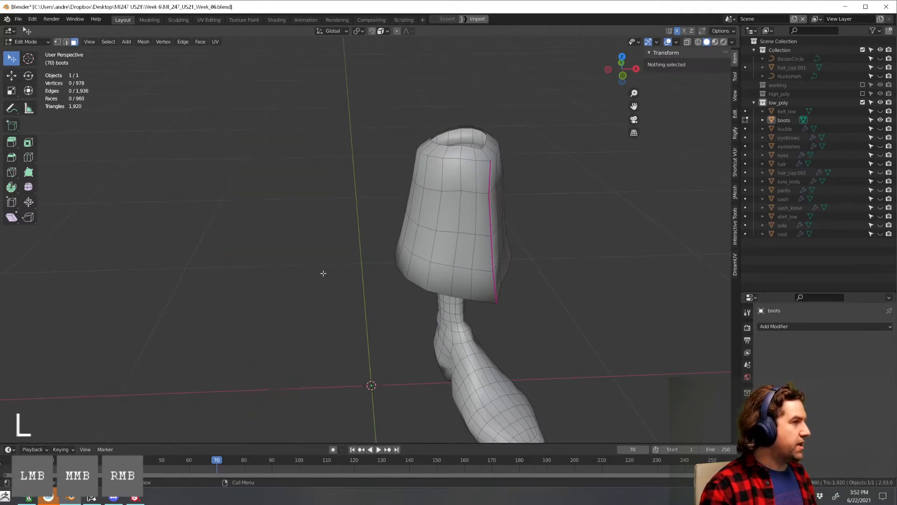
Select the remaining boot's linked inner shell, move it clear of the outer mesh and delete its faces
middle_click_drag(530, 262, 514, 280)
middle_click_drag(514, 281, 452, 217, "shift")
scroll(485, 294, "up", 3)
key("l")
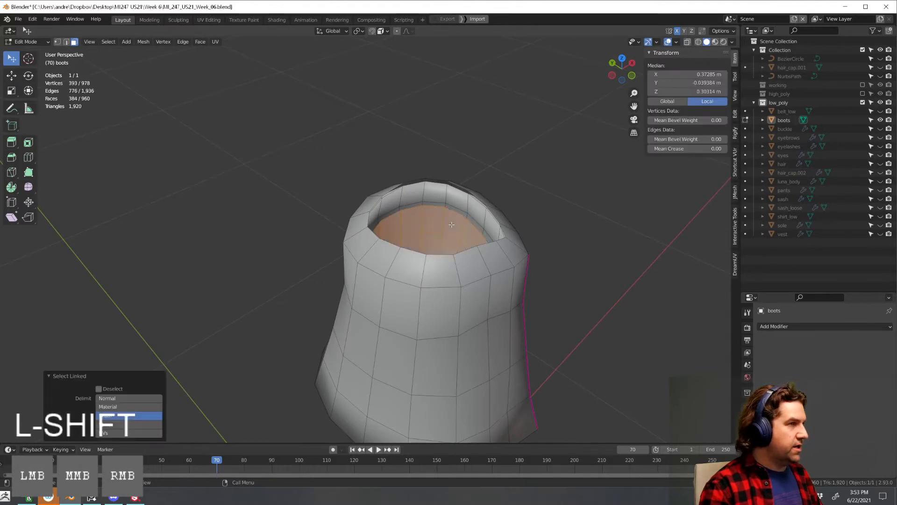
scroll(462, 276, "down", 5)
key("g")
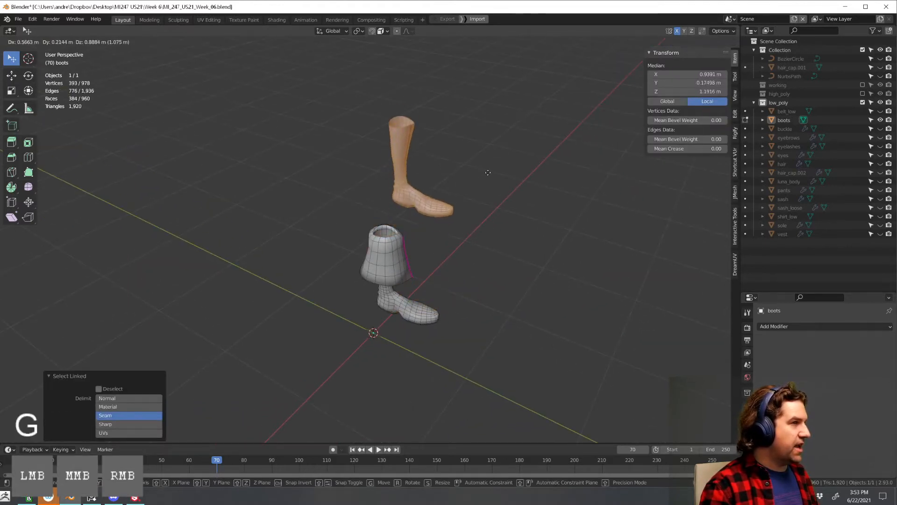
left_click(490, 165)
key("x")
left_click(489, 165)
middle_click_drag(520, 229, 528, 160)
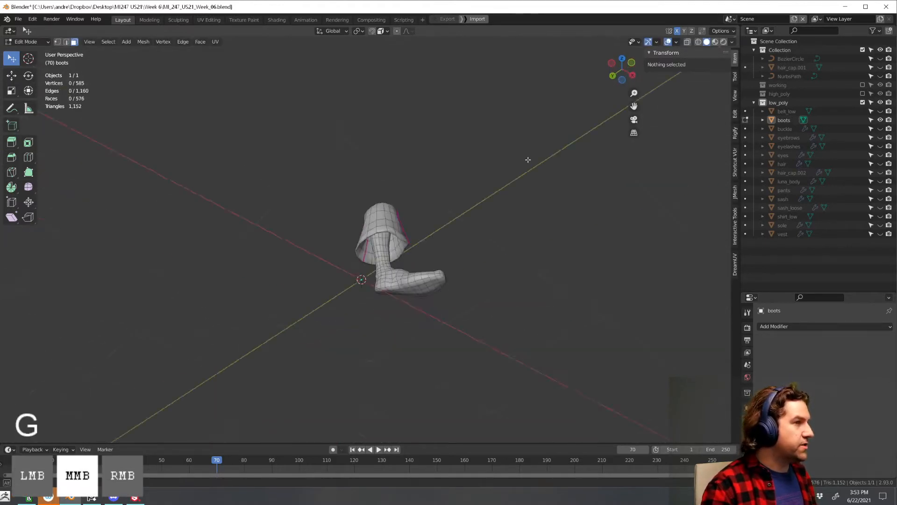
Return to Object Mode and enable the Face Orientation overlay to check the boot's normals
scroll(564, 259, "up", 6)
key("Tab")
middle_click_drag(491, 248, 510, 232)
left_click(474, 231)
left_click(676, 42)
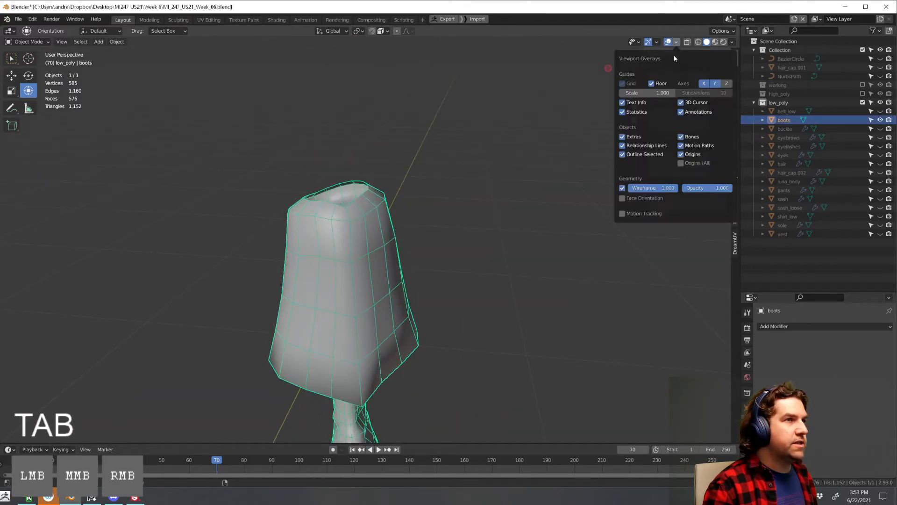
left_click(627, 196)
left_click(519, 273)
mouse_move(519, 273)
middle_mouse_down()
mouse_move(471, 157)
mouse_move(597, 190)
mouse_move(554, 160)
mouse_move(584, 196)
mouse_move(412, 250)
mouse_move(508, 265)
middle_mouse_up()
scroll(423, 267, "down", 3)
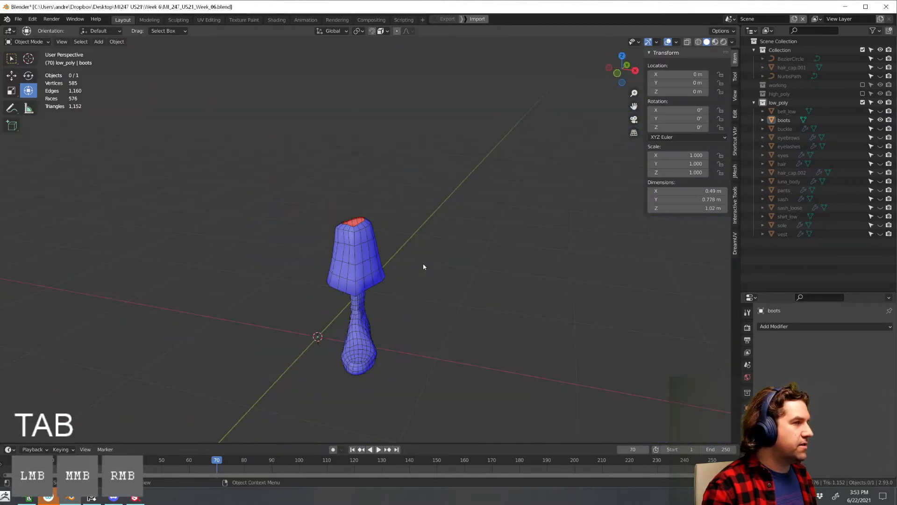
Add a Mirror modifier on the X axis to the boots to recreate the second boot
left_click(381, 257)
left_click(791, 326)
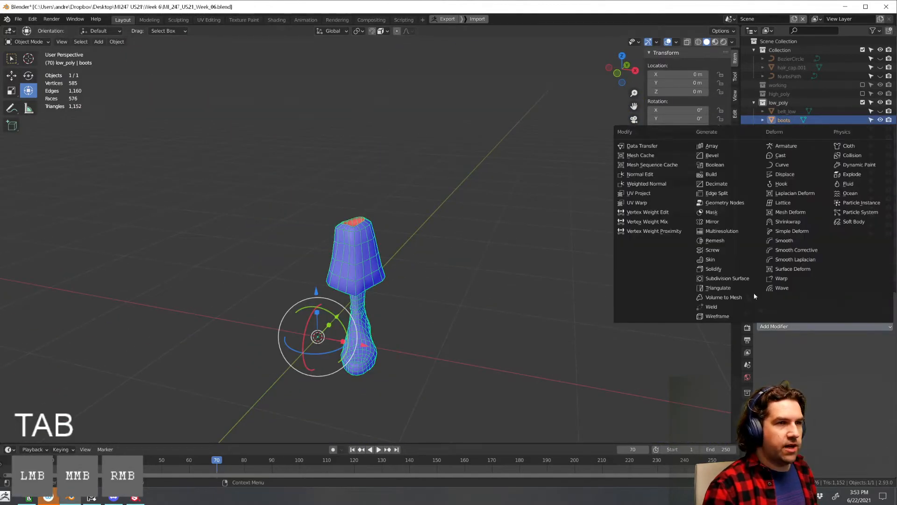
left_click(729, 224)
middle_click_drag(509, 284, 563, 281, "shift")
middle_click_drag(554, 292, 595, 307)
left_click(594, 308)
scroll(592, 312, "up", 2)
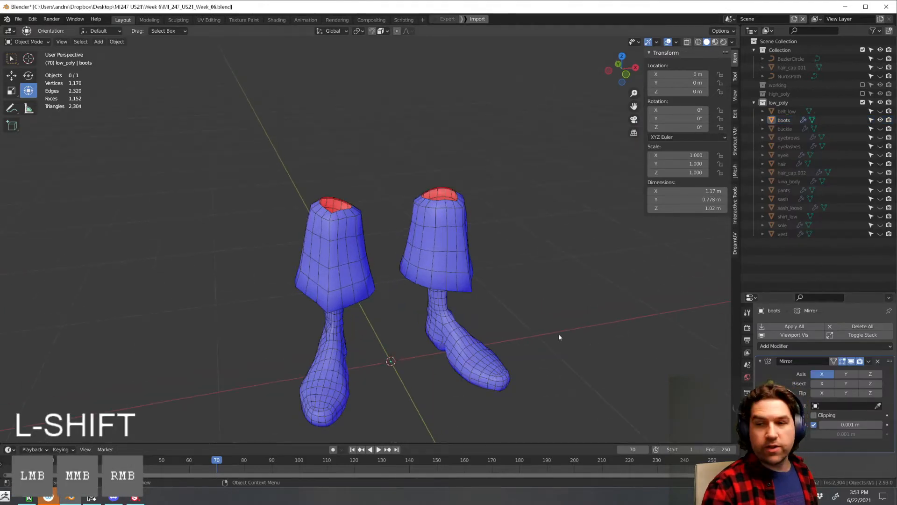
middle_click_drag(559, 337, 651, 375)
Rename the boots object as boots_low and hide it
left_click(452, 322)
key("F2")
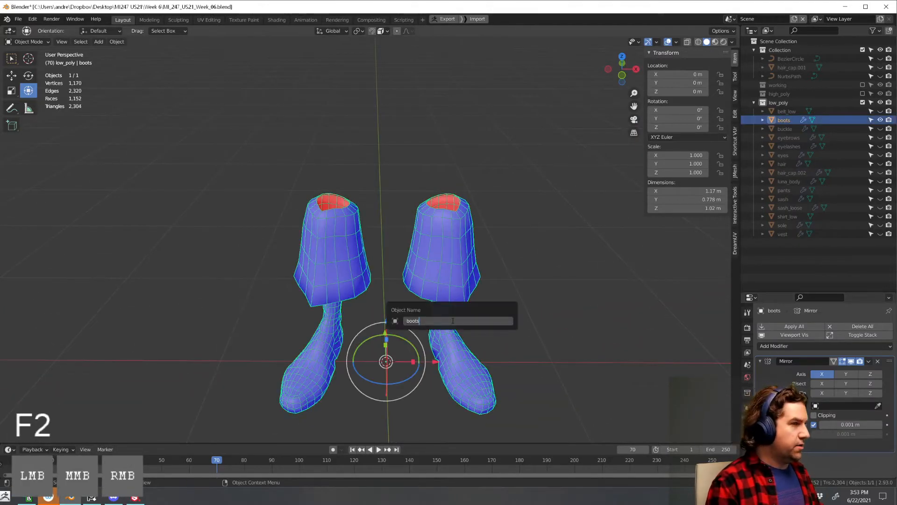
type("_low")
key("Return")
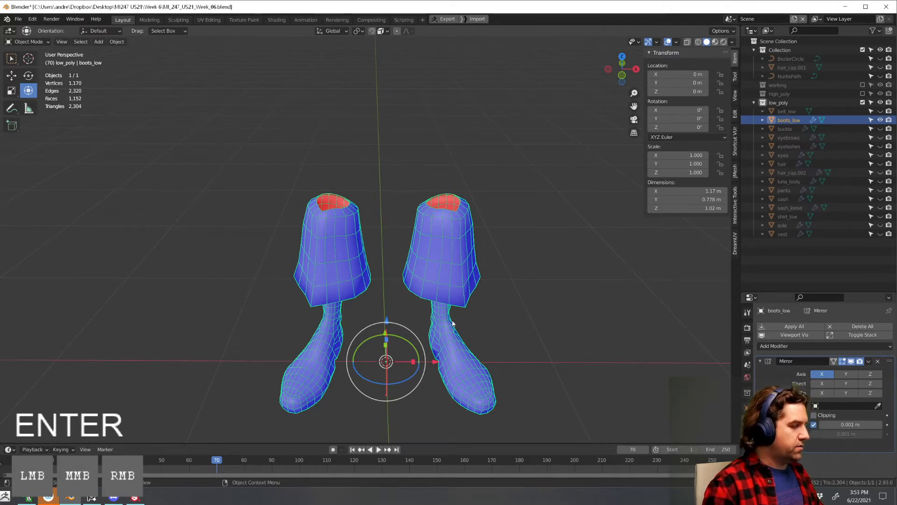
key("h")
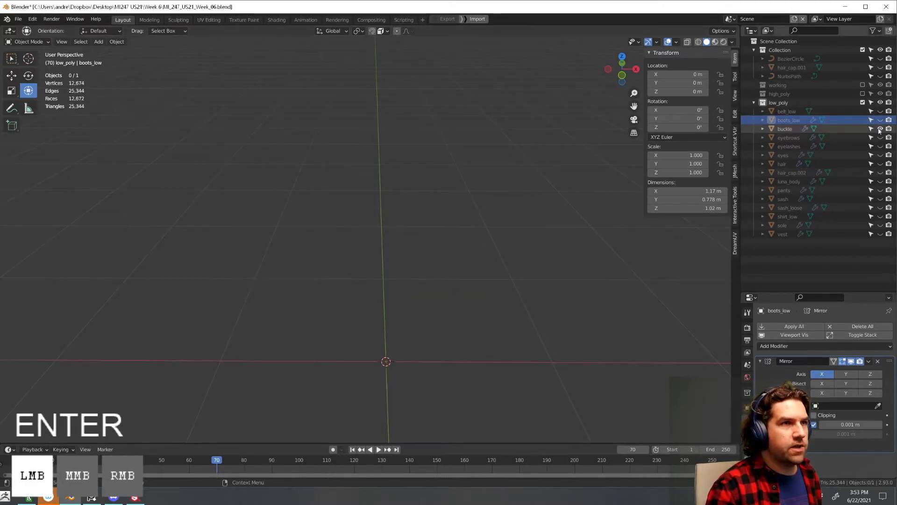
Unhide the buckle and remove both of its modifiers, including Subdivision
middle_click_drag(488, 237, 489, 267, "shift")
scroll(372, 265, "up", 4)
mouse_move(468, 312)
middle_mouse_down()
mouse_move(393, 285)
mouse_move(445, 315)
mouse_move(469, 311)
middle_mouse_up()
scroll(444, 315, "up", 3)
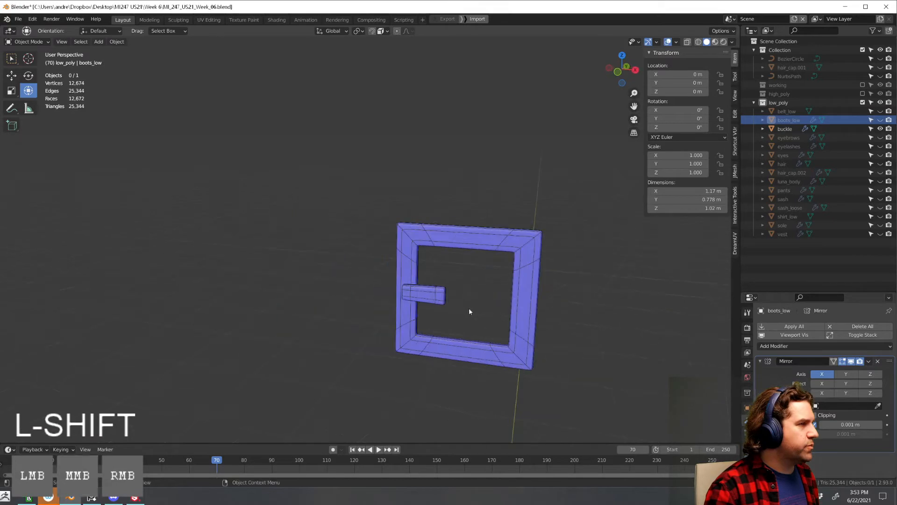
left_click(541, 304)
left_click(877, 361)
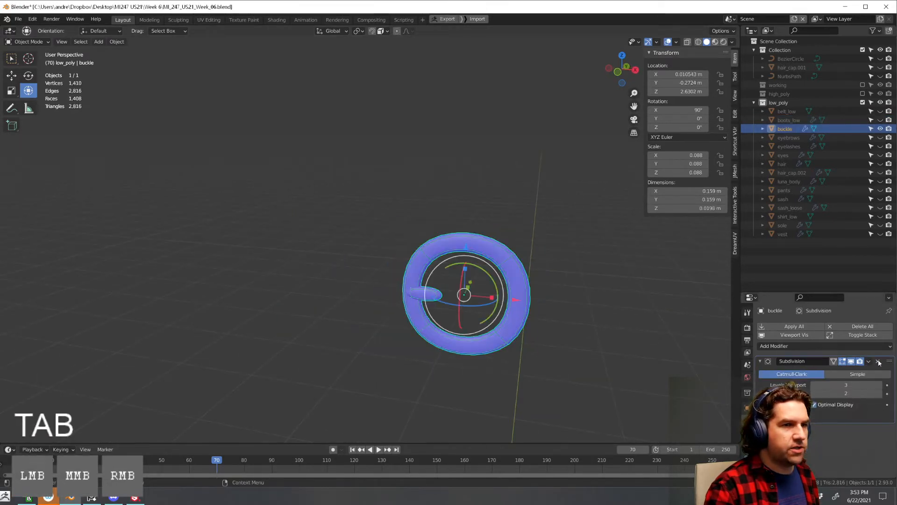
left_click(877, 361)
left_click(617, 333)
middle_click_drag(568, 325, 600, 328)
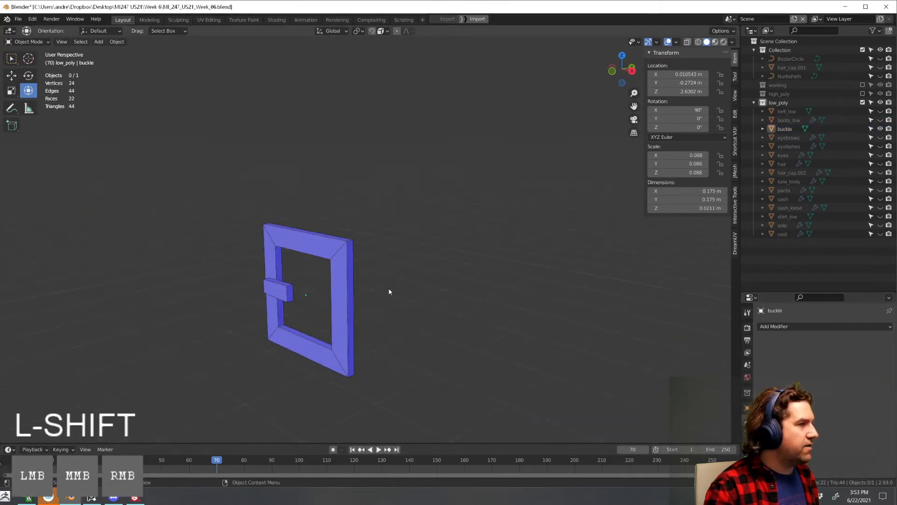
scroll(360, 296, "up", 2)
scroll(306, 303, "down", 1)
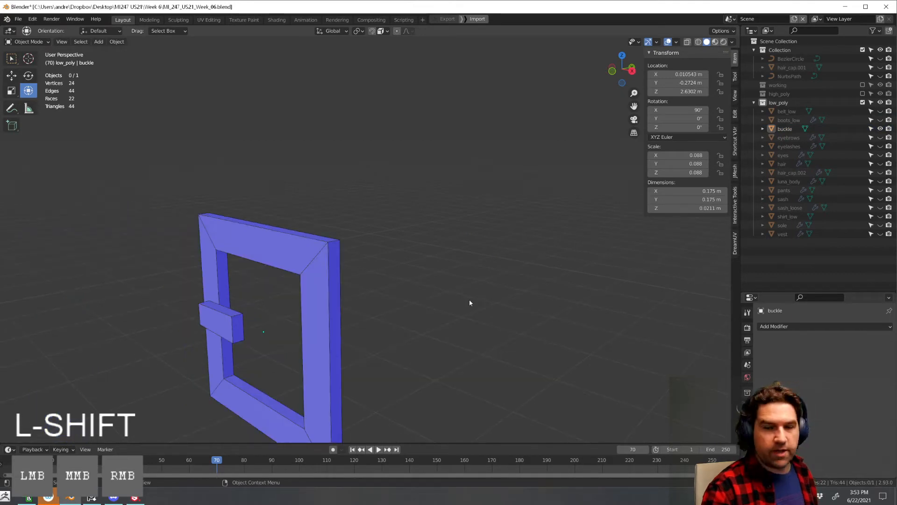
Delete the four back faces of the buckle's frame and the back face of its prong
middle_click_drag(433, 319, 491, 294)
key("Tab")
left_click(340, 196)
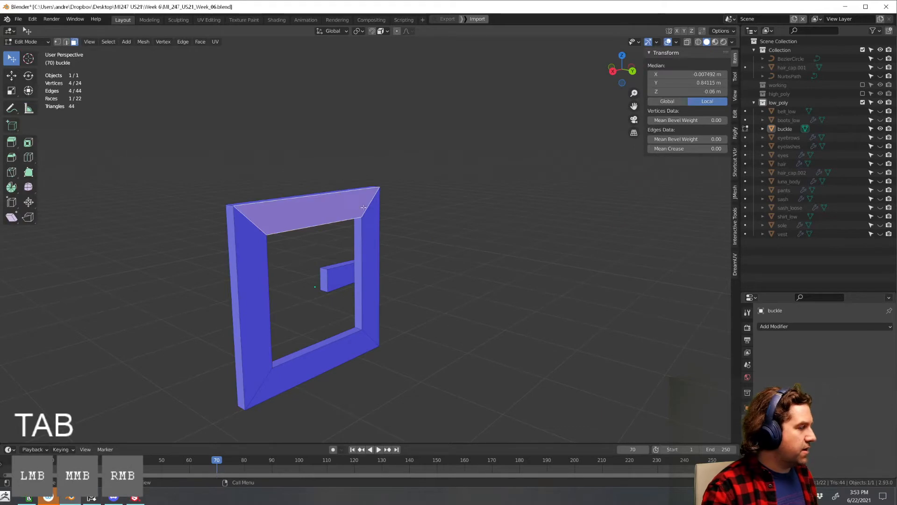
left_click(366, 330, "shift")
left_click(342, 351, "shift")
left_click(262, 331, "shift")
left_click(337, 276, "shift")
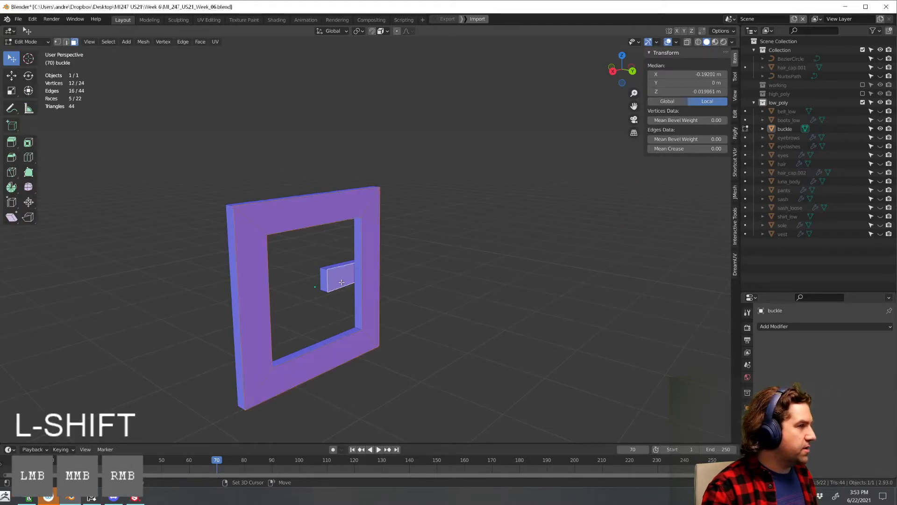
key("x")
left_click(336, 283)
left_click(408, 298)
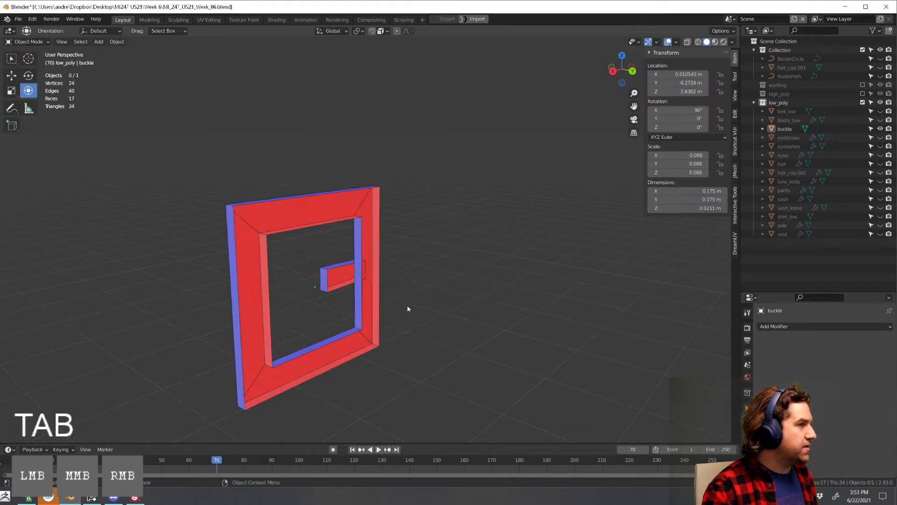
Rename the buckle object as buckle_low and save the file
middle_click_drag(408, 306, 535, 301)
scroll(535, 301, "down", 1)
left_click(524, 272)
key("Tab")
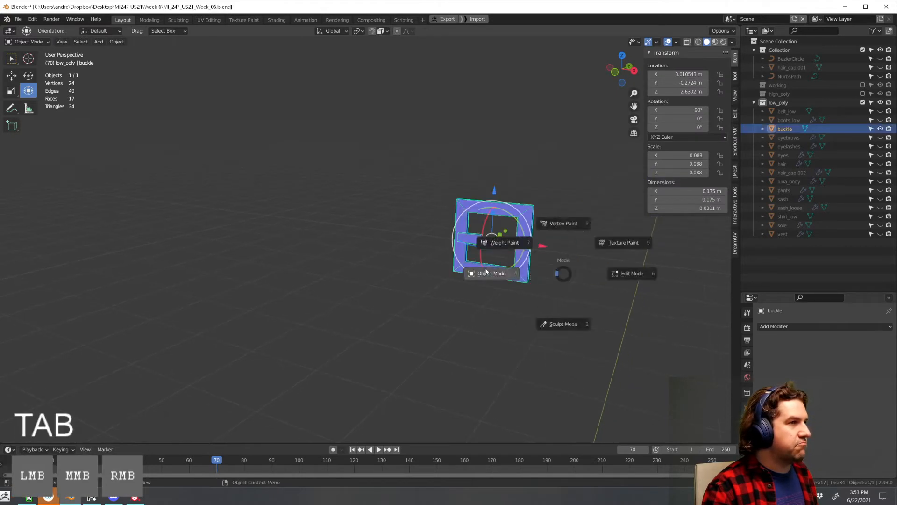
left_click(488, 272)
key("F2")
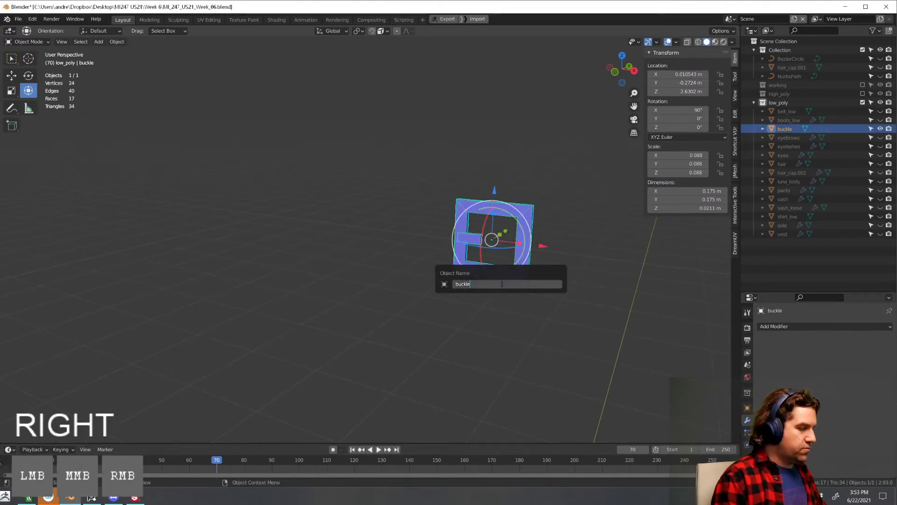
type("_low")
key("Return")
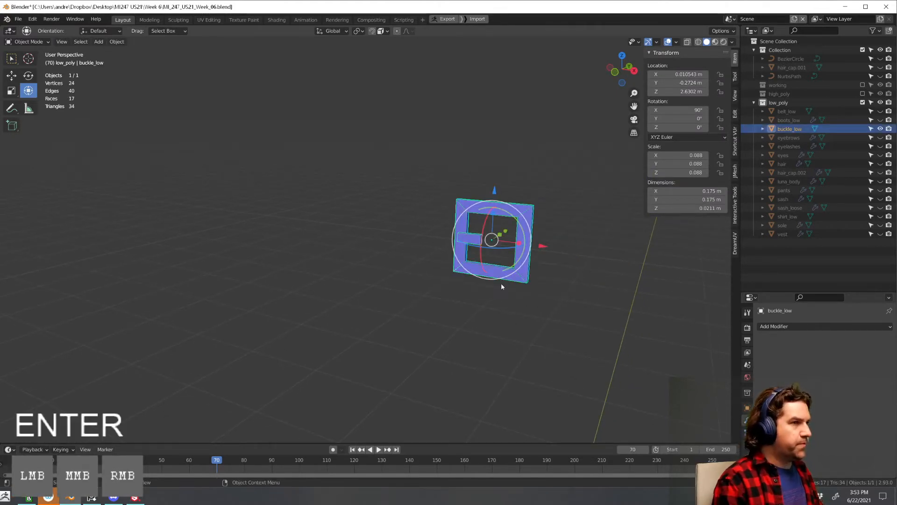
key("Tab")
left_click(480, 307)
scroll(495, 312, "down", 2)
mouse_move(508, 315)
middle_mouse_down()
mouse_move(526, 319)
mouse_move(511, 324)
middle_mouse_up()
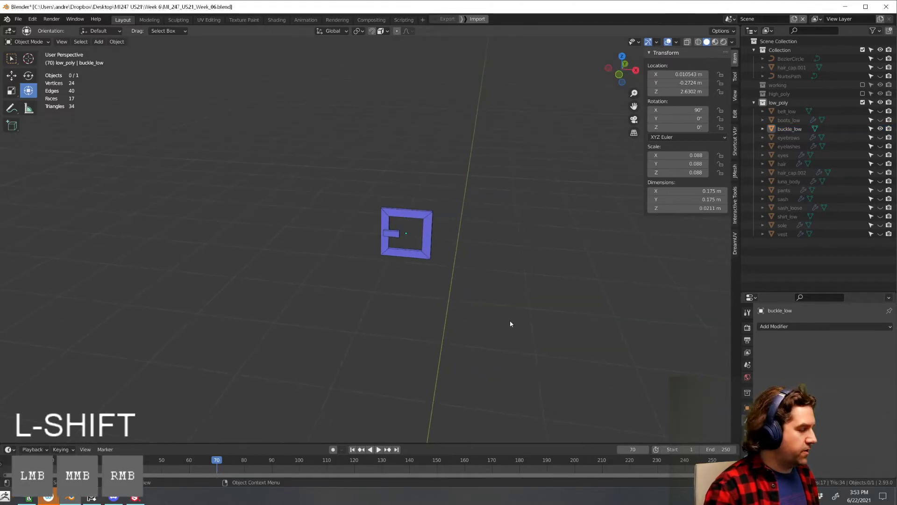
key("ctrl+s")
Hide buckle_low and unhide the eyebrows in the low_poly collection
left_click(879, 138, "ctrl")
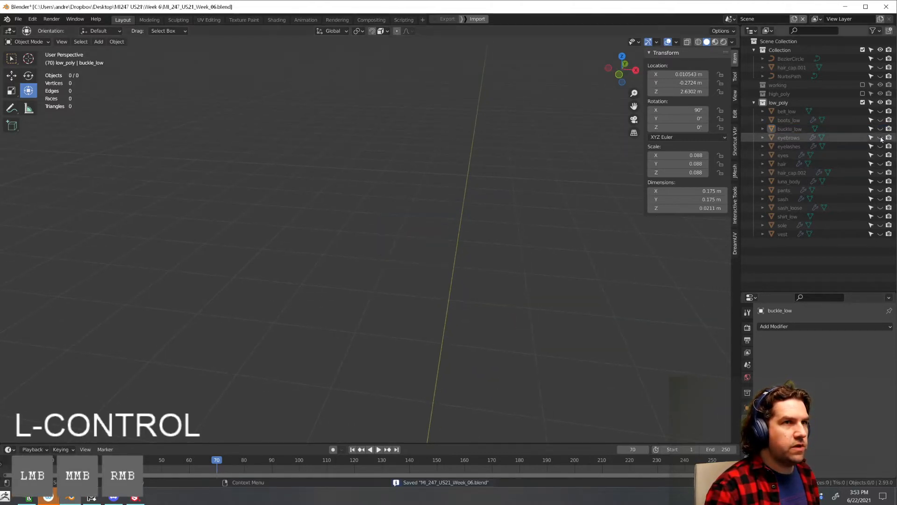
middle_click_drag(546, 252, 468, 276, "shift")
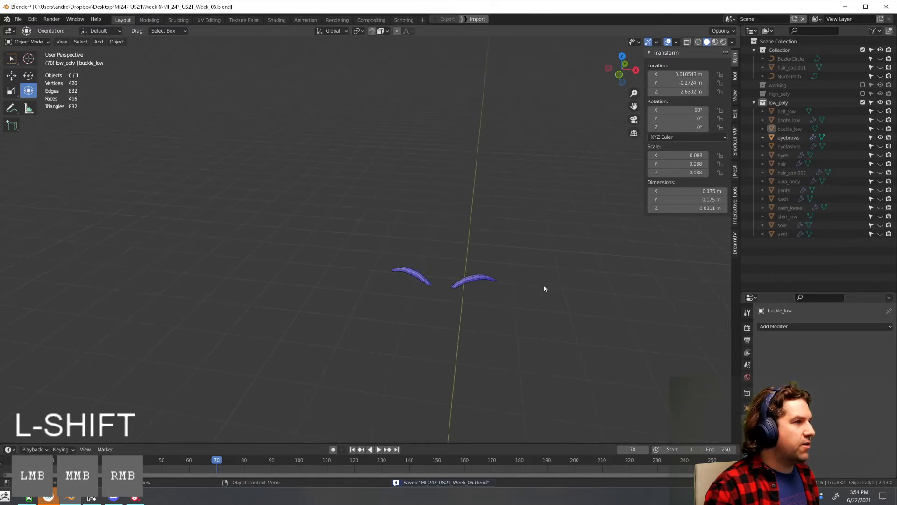
Inspect the eyebrows from several angles and delete the eyebrows object from the low_poly collection
middle_click_drag(545, 286, 576, 257)
scroll(506, 261, "up", 6)
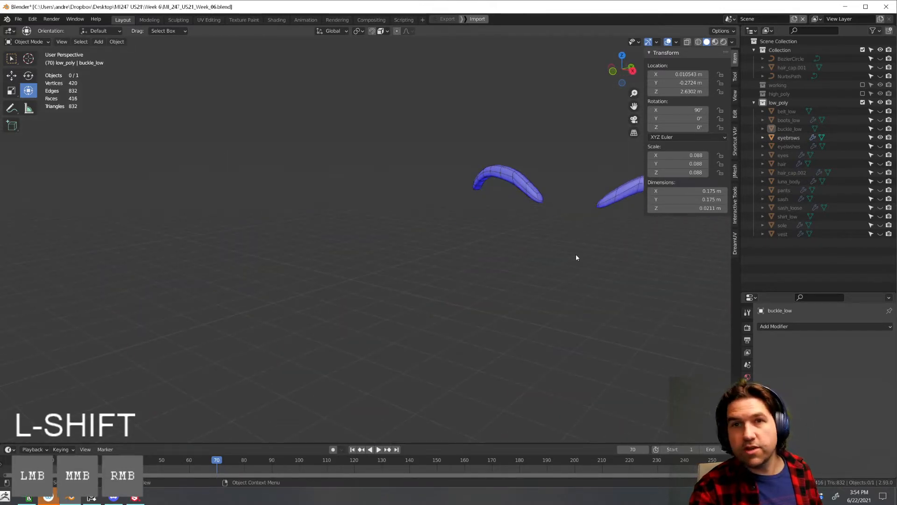
middle_click_drag(577, 257, 492, 256)
scroll(493, 256, "up", 5)
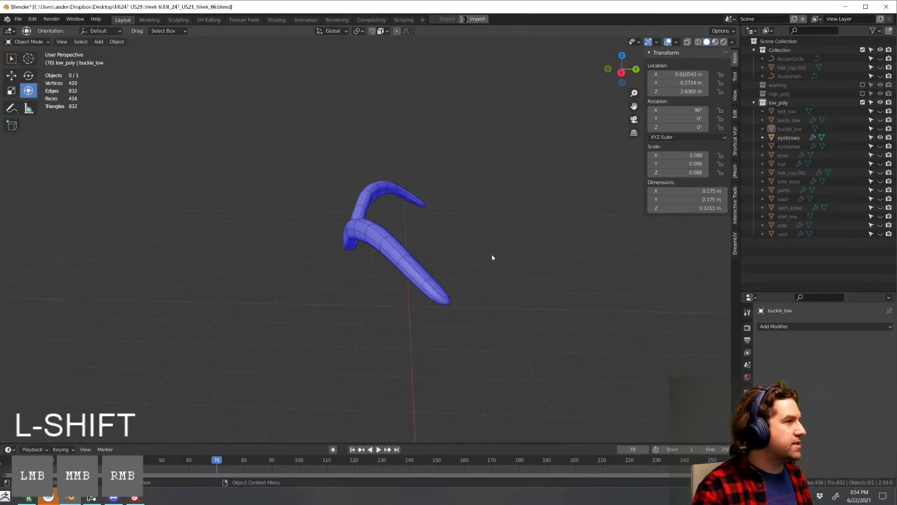
left_click(507, 286)
scroll(514, 304, "down", 5)
middle_click_drag(518, 321, 569, 326)
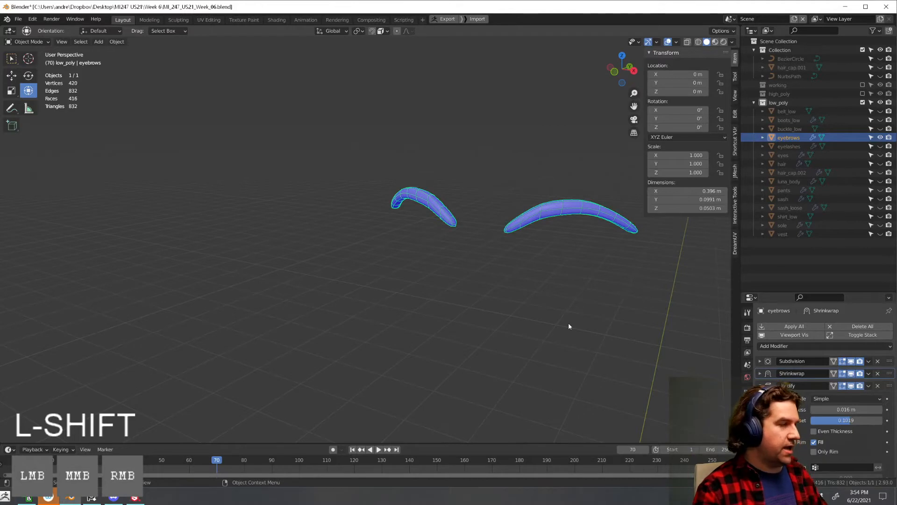
key("Delete")
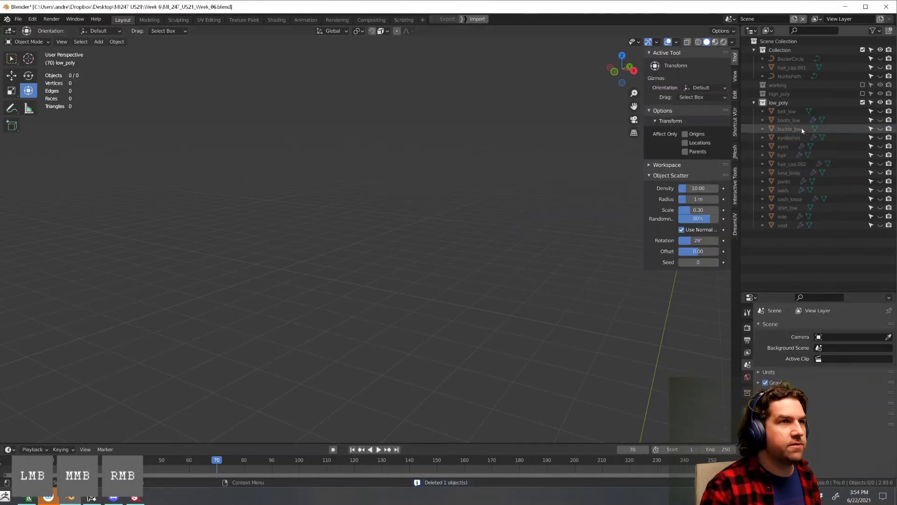
Unhide the eyelashes and enable Only Rim in their Solidify modifier
left_click(880, 137)
middle_click_drag(523, 262, 596, 254)
middle_click_drag(595, 254, 565, 260)
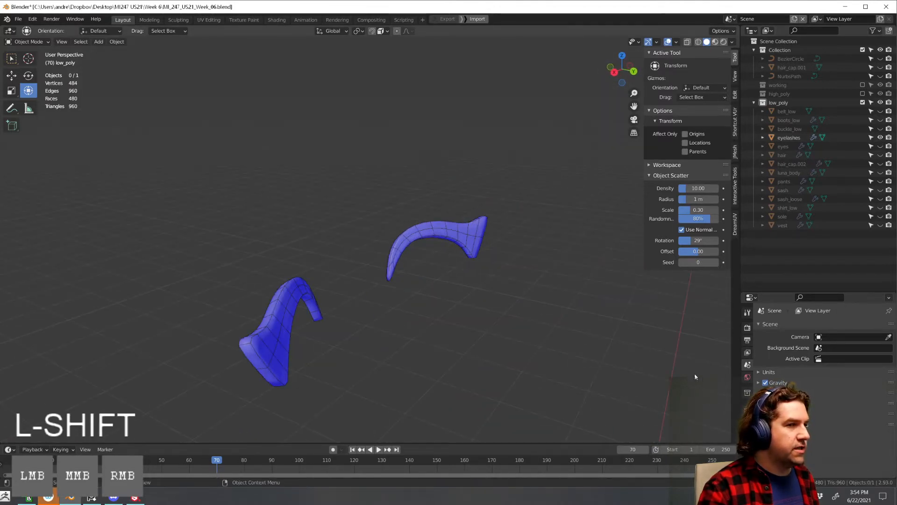
left_click(471, 241)
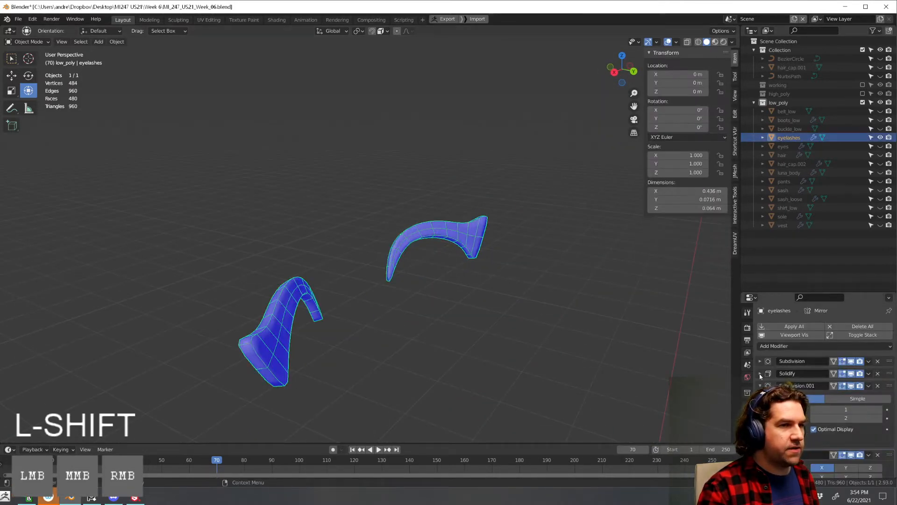
left_click(760, 374)
scroll(817, 421, "down", 2)
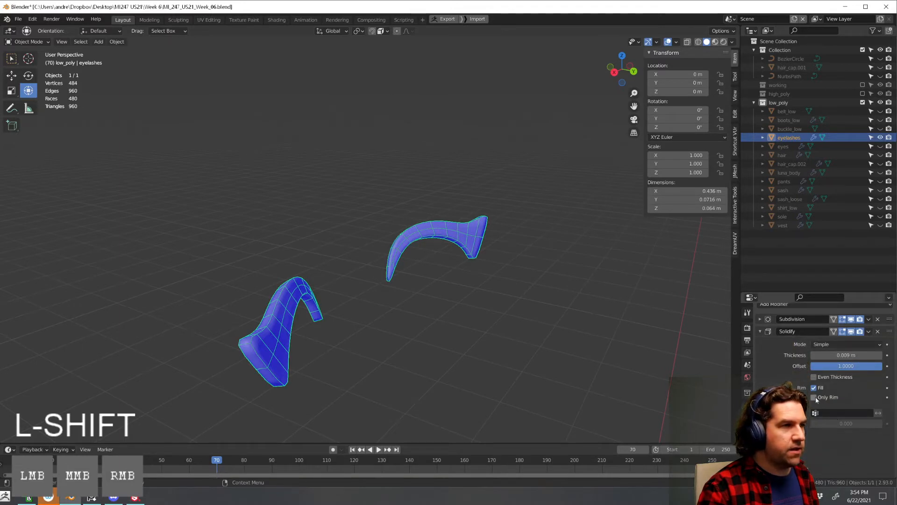
left_click(814, 397)
mouse_move(542, 367)
middle_mouse_down()
mouse_move(601, 352)
mouse_move(555, 360)
middle_mouse_up()
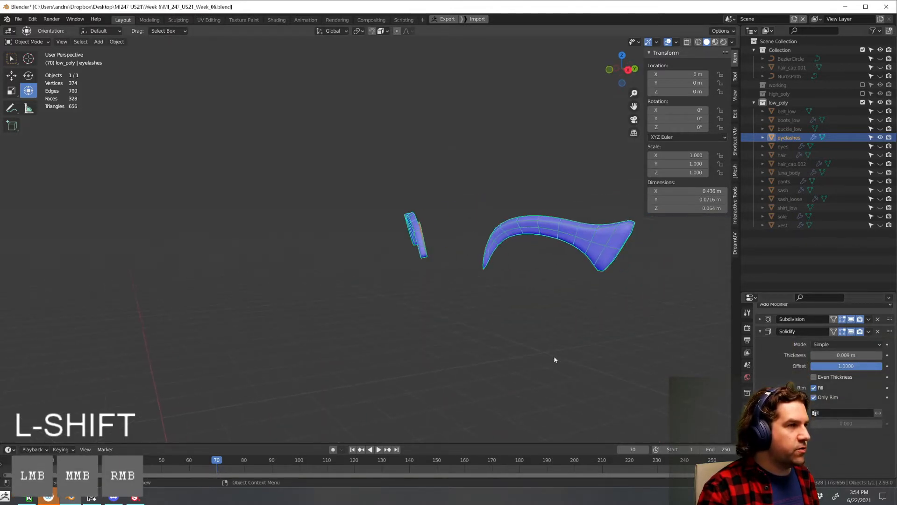
left_click(760, 331)
scroll(762, 349, "up", 2)
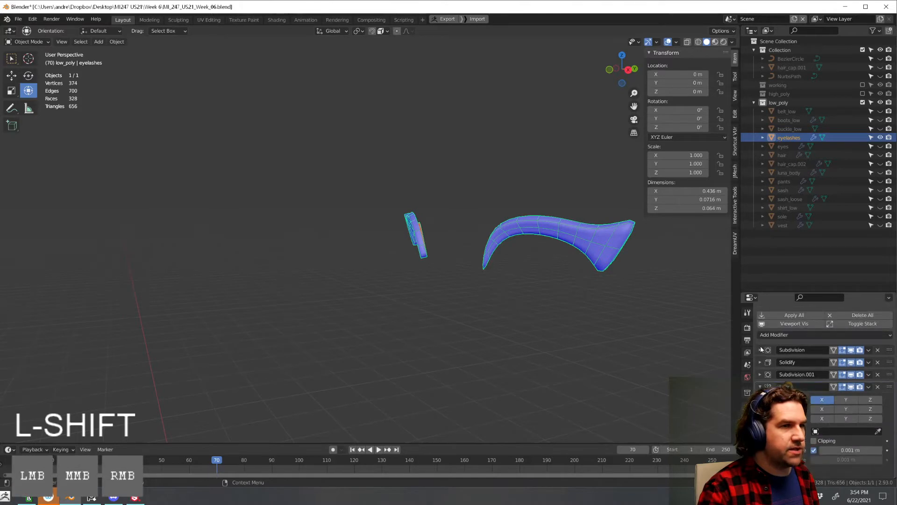
Compare the eyelashes' shape with the Subdivision.001 and Subdivision modifiers switched off and on in the viewport
left_click(761, 386)
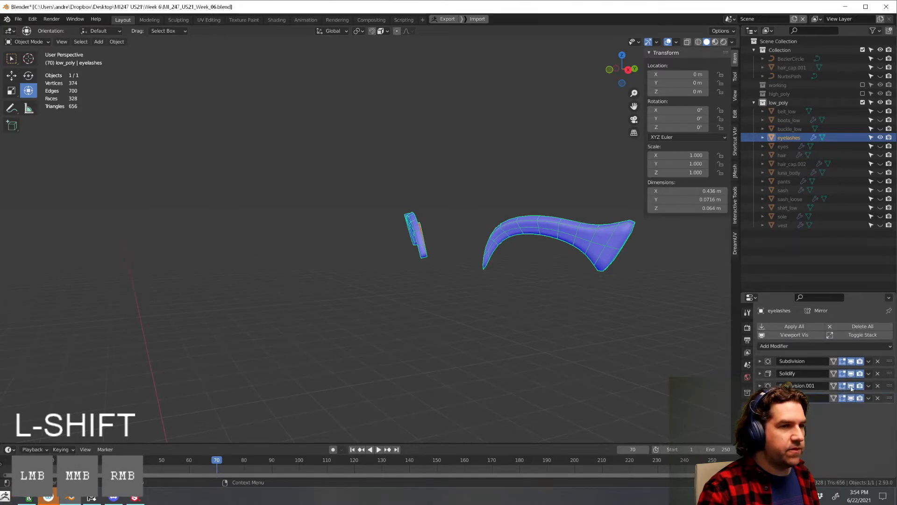
left_click(851, 386)
middle_click_drag(632, 326, 696, 343)
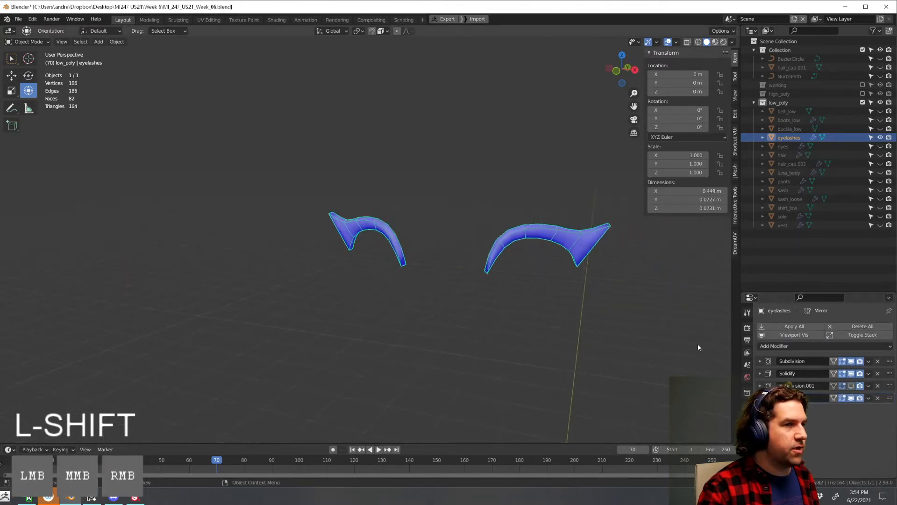
left_click(852, 386)
left_click(855, 386)
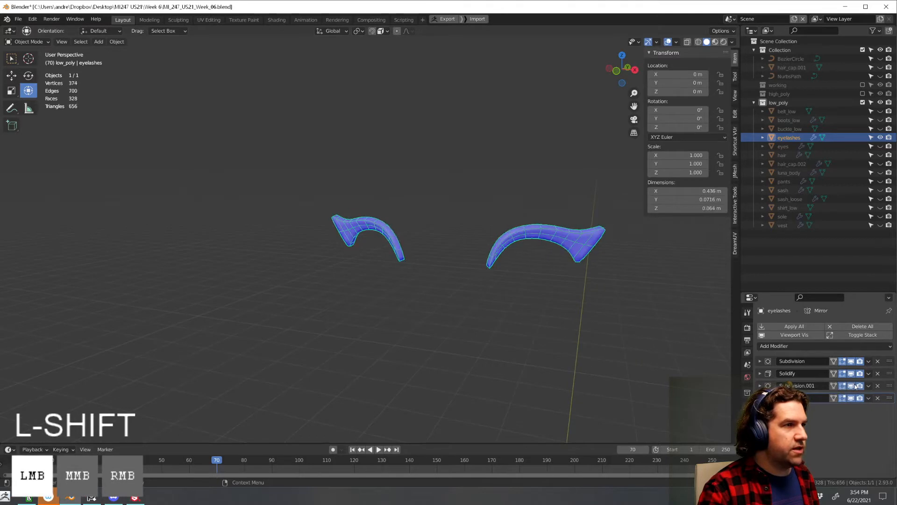
left_click(759, 360)
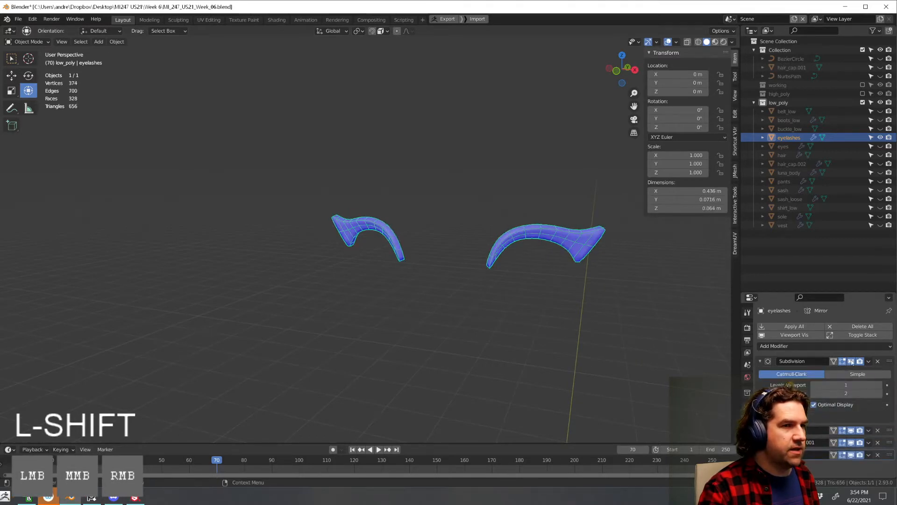
left_click(851, 362)
left_click(851, 362)
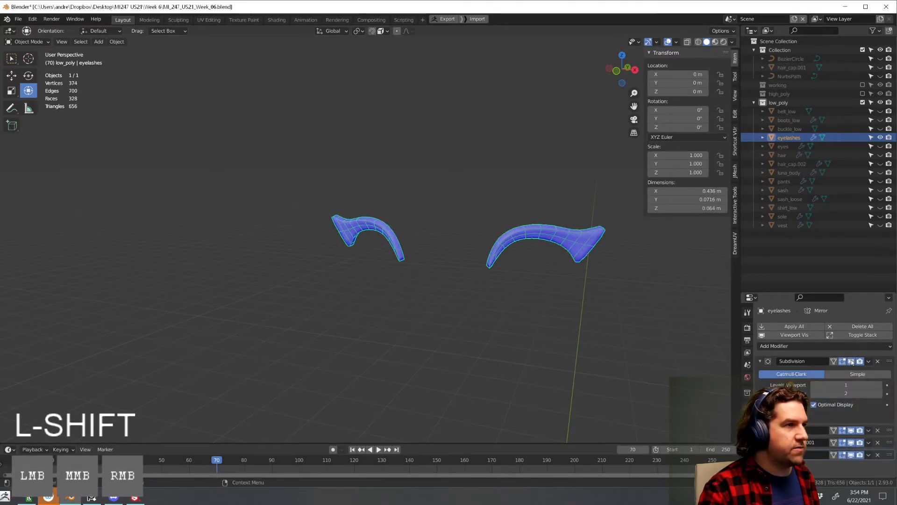
left_click(760, 361)
left_click(761, 398)
left_click(760, 398)
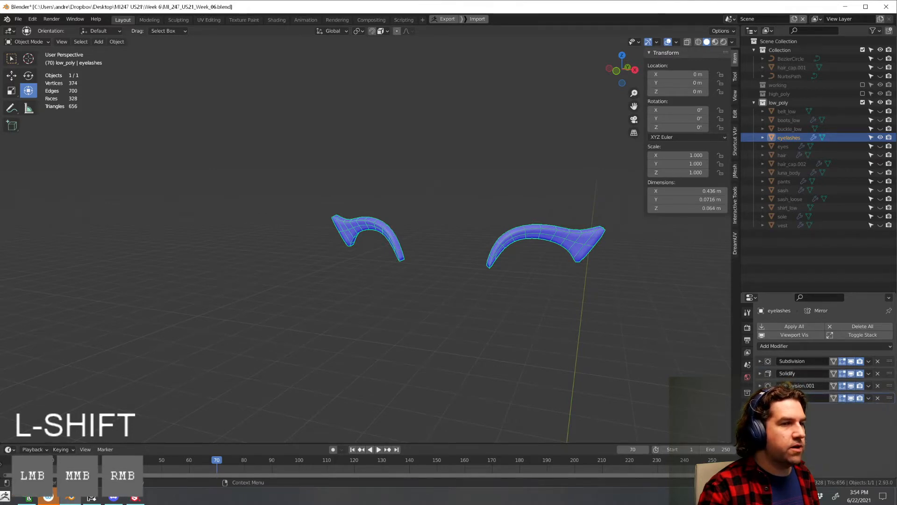
Apply the Subdivision, Solidify and Subdivision.001 modifiers on the eyelashes, leaving Mirror unapplied
left_click(869, 362)
left_click(864, 371)
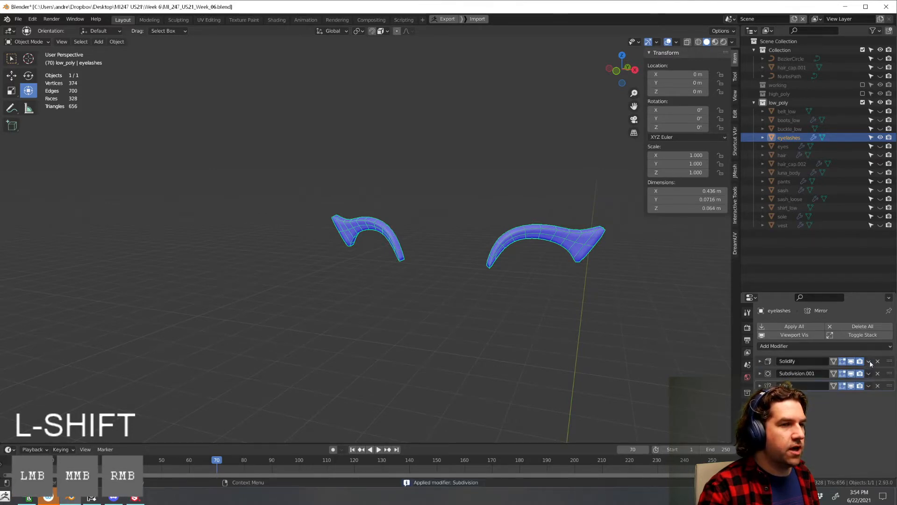
left_click(869, 361)
left_click(867, 371)
left_click(865, 371)
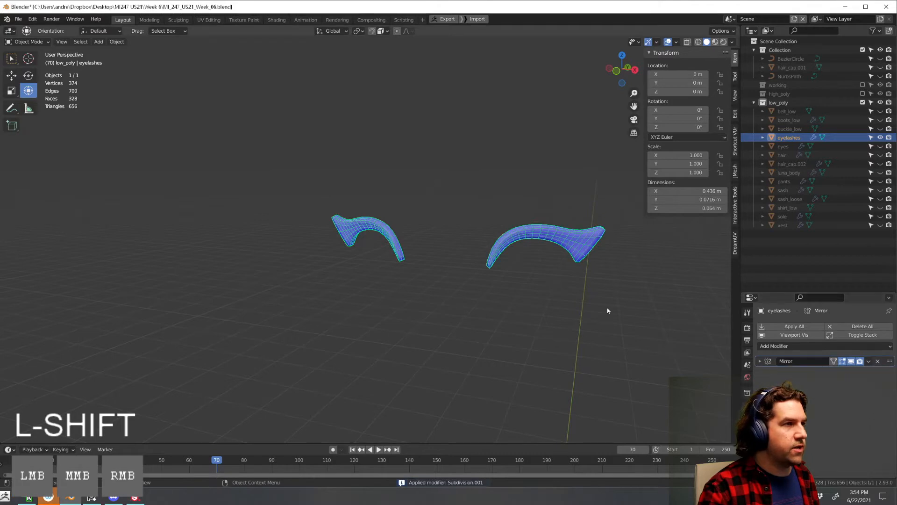
middle_click_drag(606, 310, 595, 287)
key("Tab")
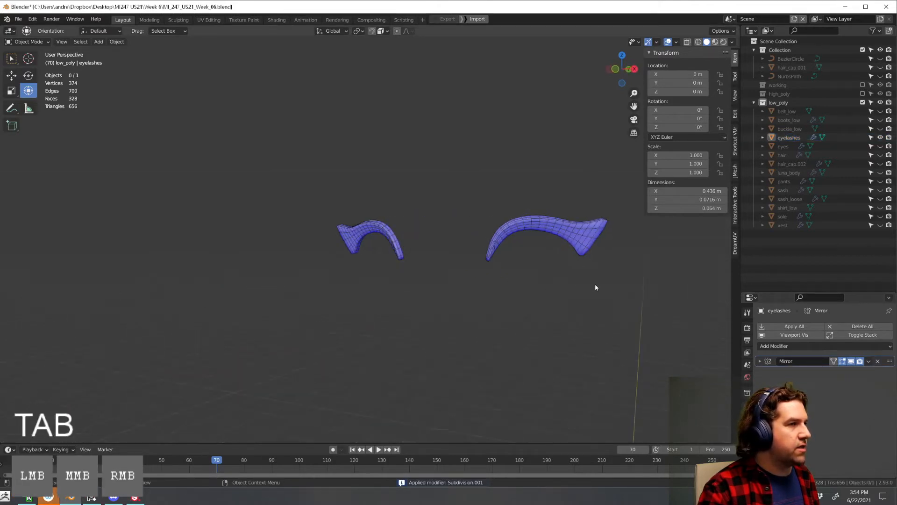
Rename the eyelashes object as eyelashes_low and hide it
left_click(579, 232)
key("KP_Divide")
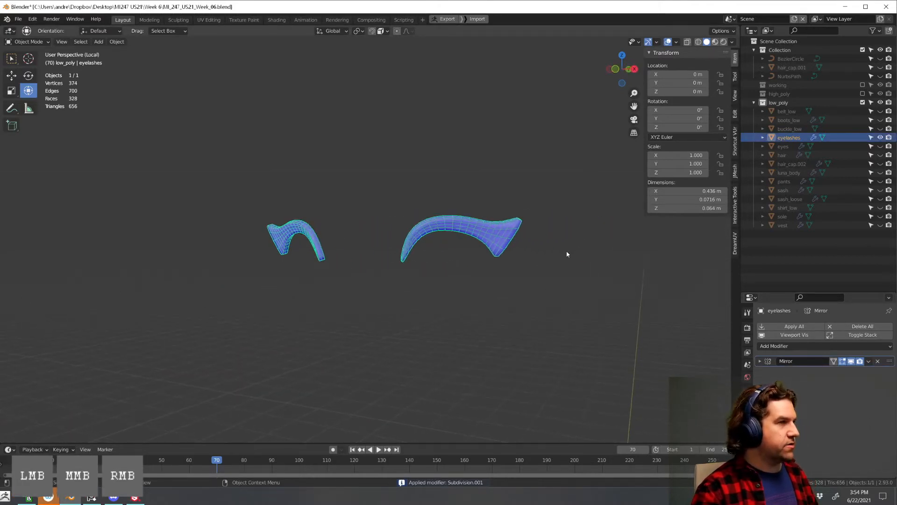
key("F2")
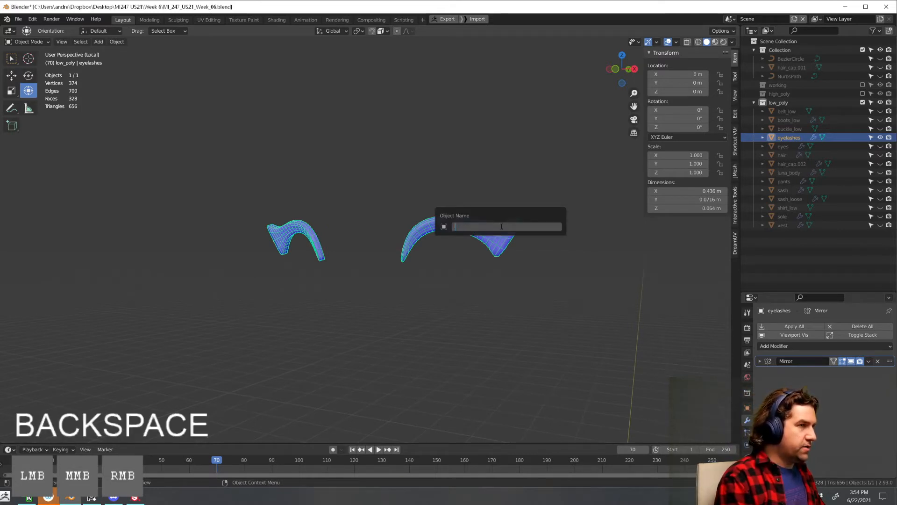
type("lo")
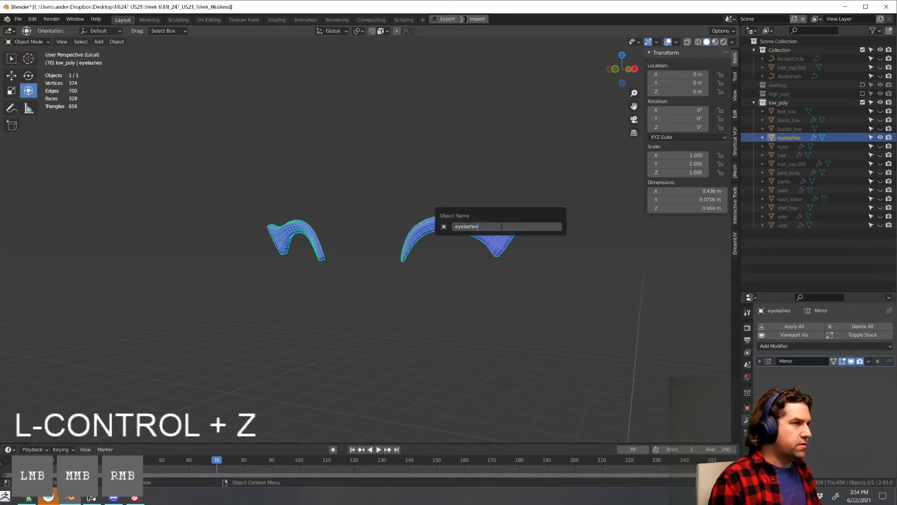
type("_low")
key("Return")
key("h")
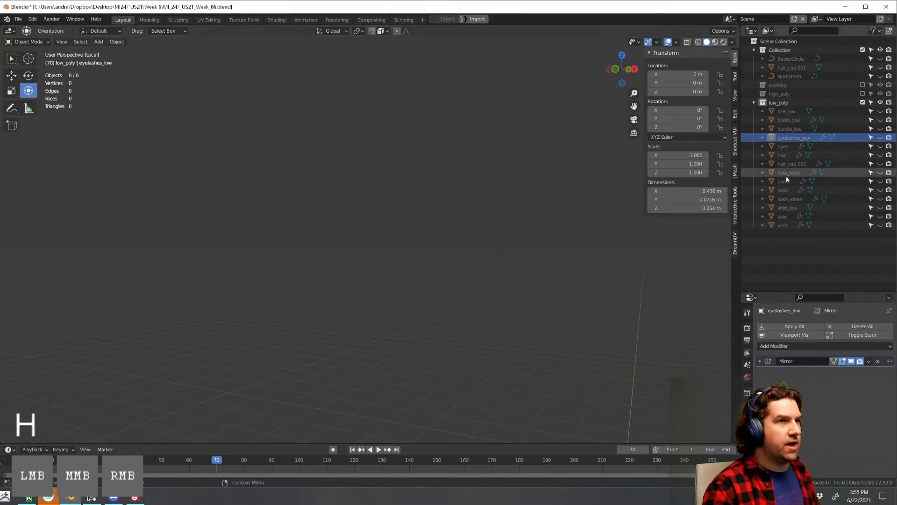
Unhide the eyes object in the low_poly collection, select it and leave the local view
left_click(880, 147)
middle_click_drag(568, 220, 580, 218)
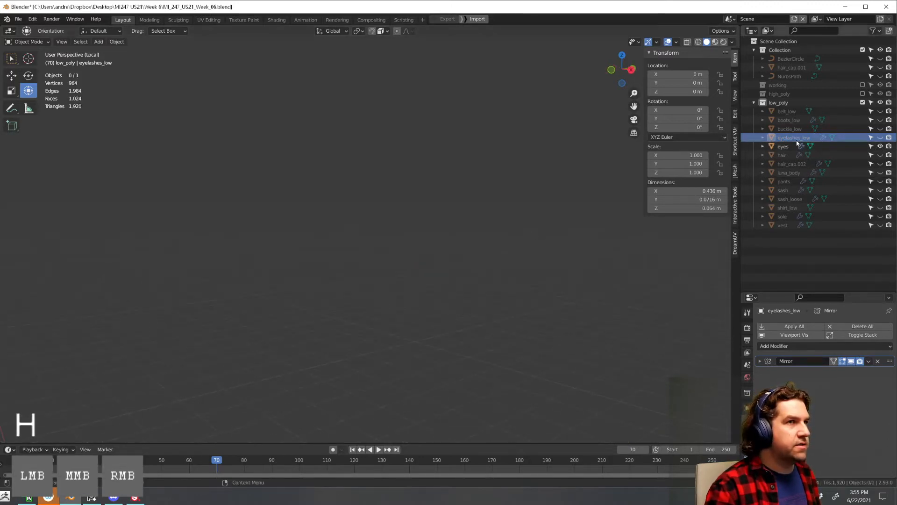
middle_click_drag(518, 260, 548, 202, "shift")
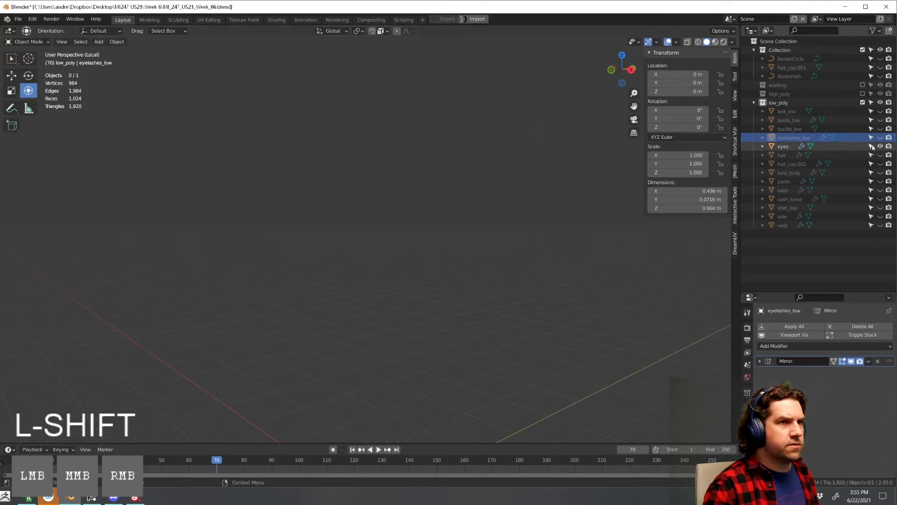
left_click(783, 147)
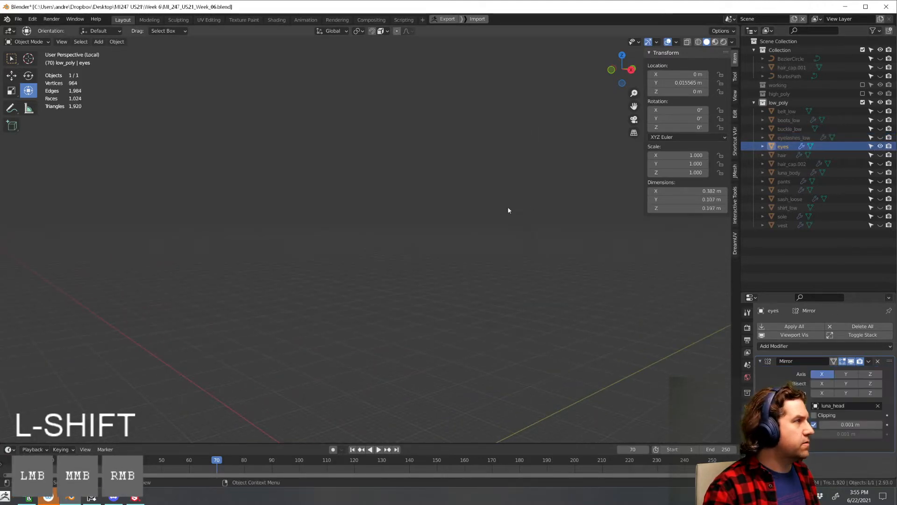
key("KP_Divide")
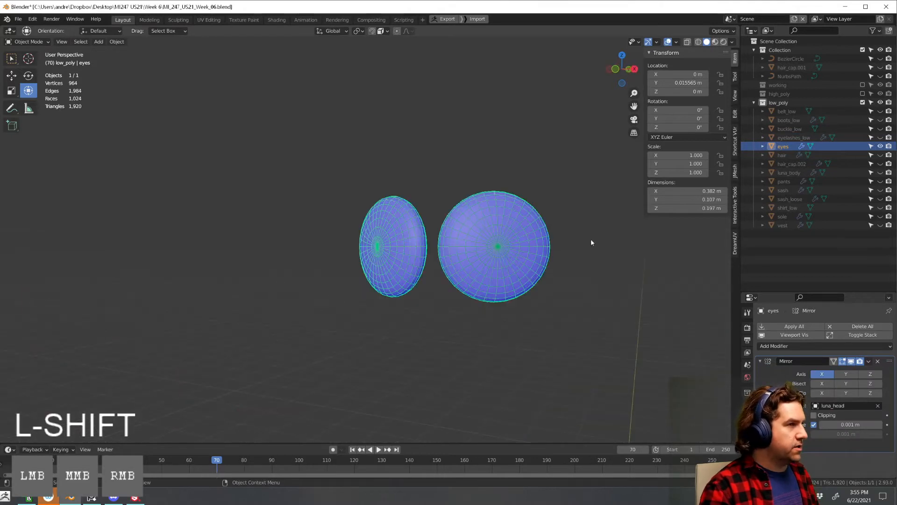
Split the eye mesh along the edge loop around its outer rim to separate front from back
middle_click_drag(591, 242, 420, 281)
key("Tab")
left_click(414, 288)
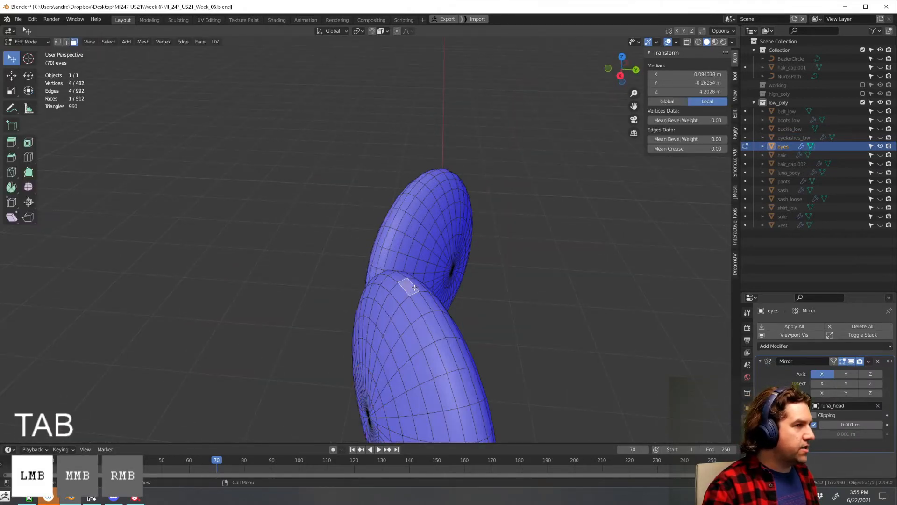
left_click(415, 286, "alt")
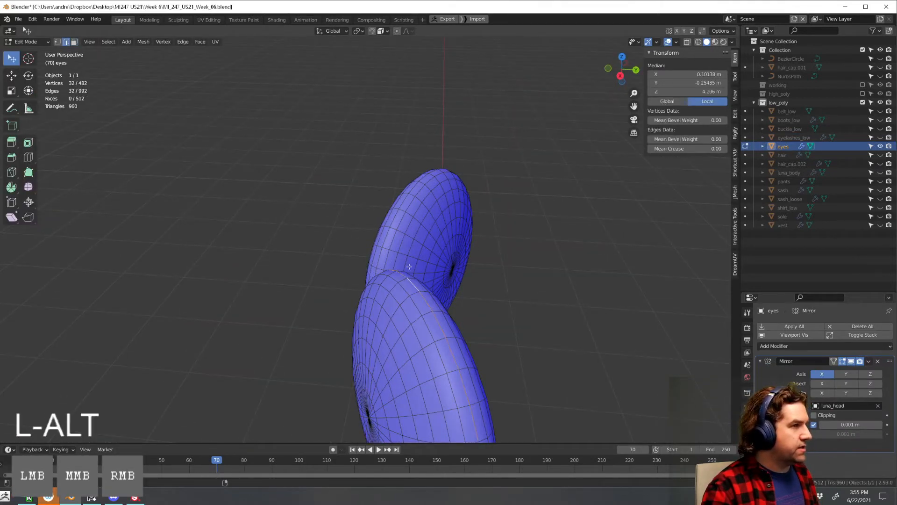
middle_click_drag(422, 225, 441, 229)
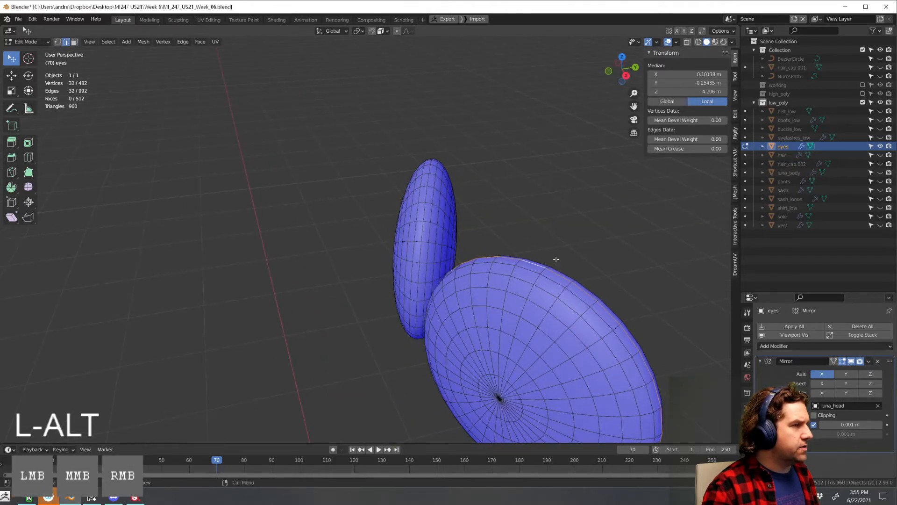
middle_click_drag(562, 249, 421, 269, "shift")
right_click(569, 242)
left_click(566, 243)
left_click(555, 260)
Delete the linked faces of the eye's back half and check the remaining front in Object Mode
key("3")
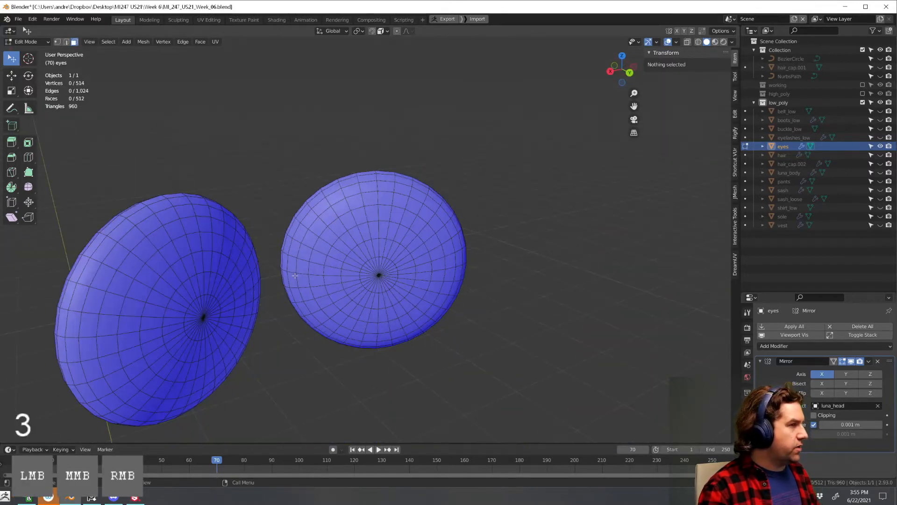
key("l")
key("x")
left_click(241, 298)
key("Tab")
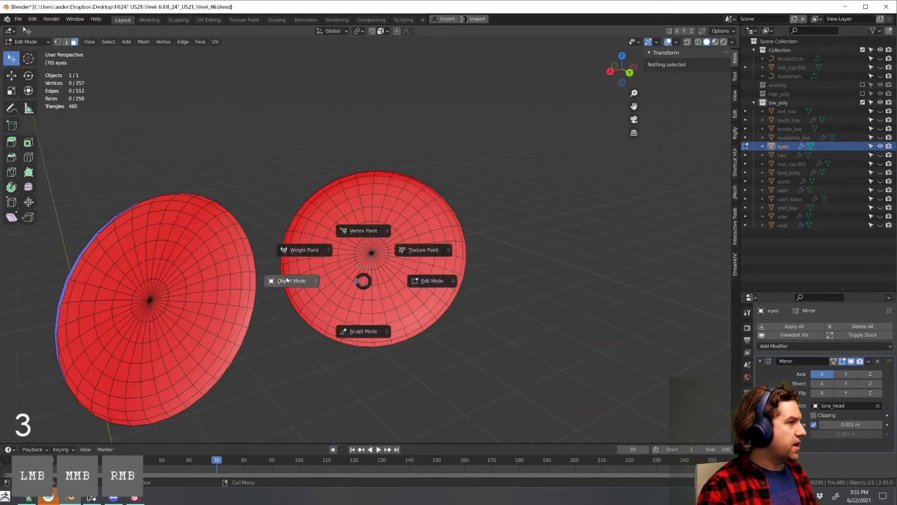
left_click(286, 280)
middle_click_drag(346, 273, 500, 256)
left_click(439, 354)
scroll(442, 355, "down", 4)
middle_click_drag(442, 355, 458, 351)
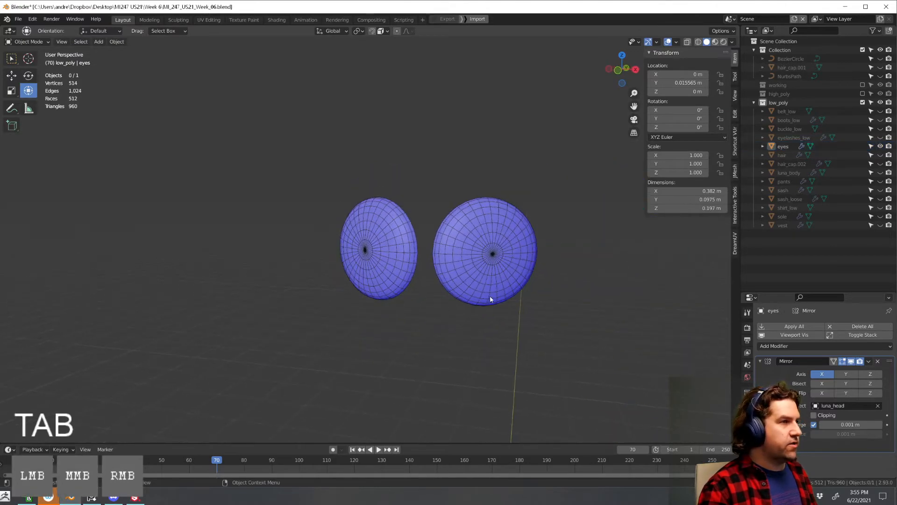
Rename the eyes object as eyes_low
left_click(494, 287)
key("F2")
key("Right")
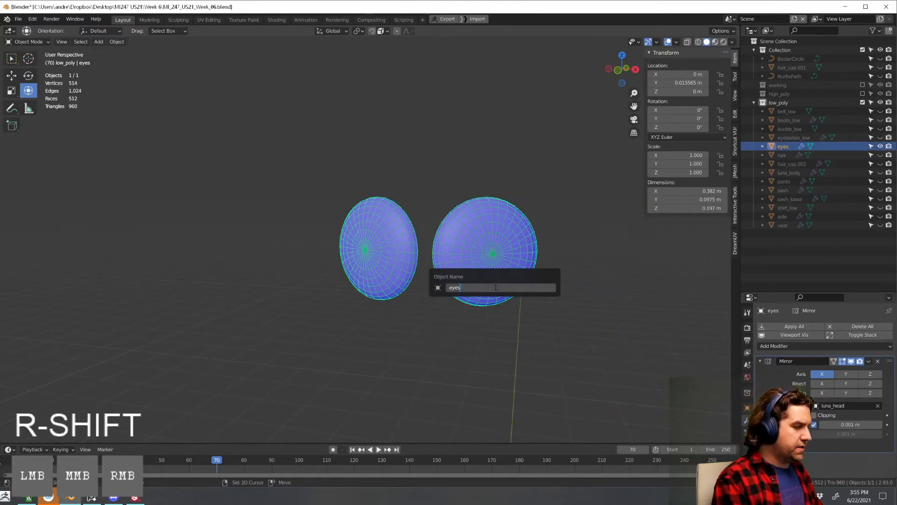
key("Return")
key("Tab")
left_click(536, 330)
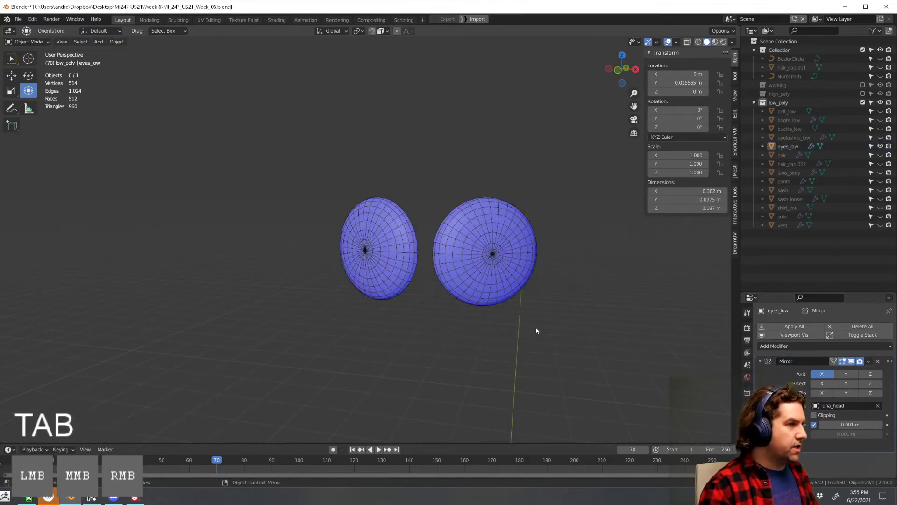
Hide eyes_low and unhide the hair in the low_poly collection
left_click(879, 146)
left_click(880, 155)
scroll(590, 254, "down", 4)
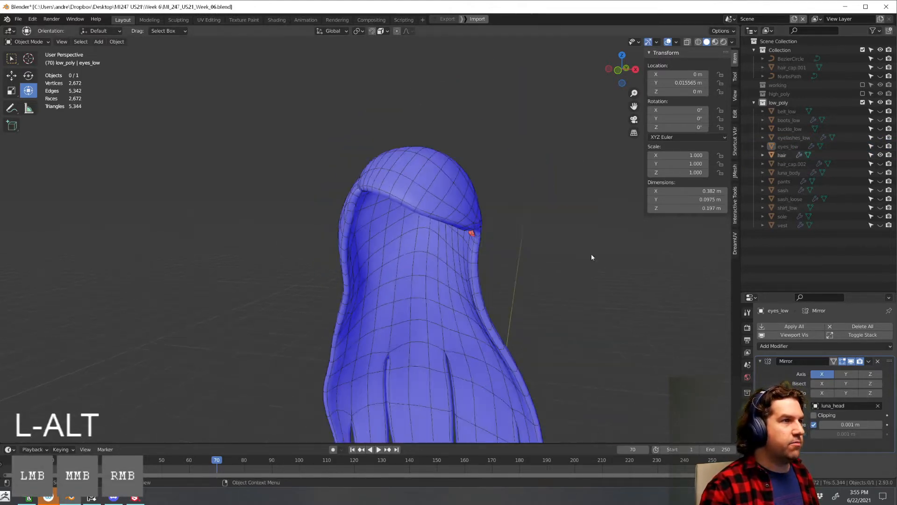
Delete the vertex belonging to the flipped red face along the hair mesh's side rim in Edit Mode
middle_click_drag(591, 254, 495, 248)
scroll(543, 262, "up", 4)
scroll(496, 249, "up", 4)
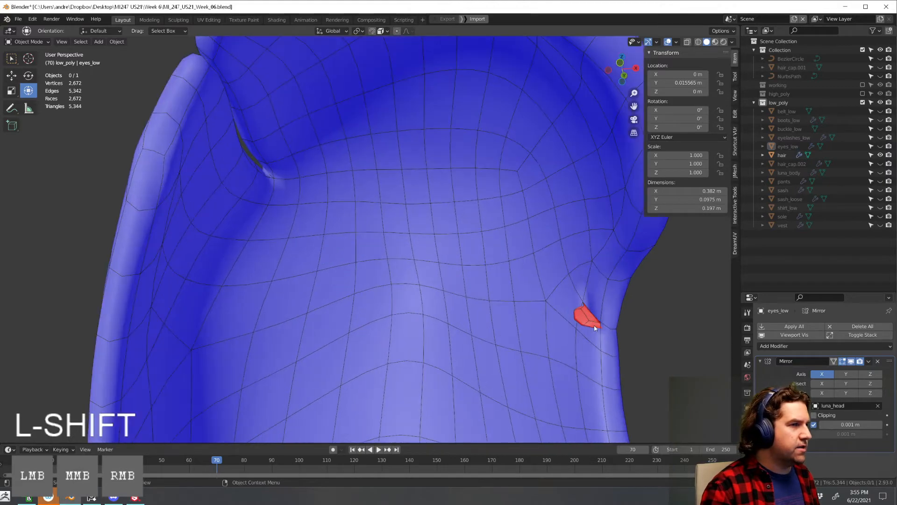
left_click(595, 327)
key("Tab")
middle_click_drag(595, 327, 504, 293, "shift")
scroll(503, 293, "up", 1)
scroll(504, 293, "up", 1)
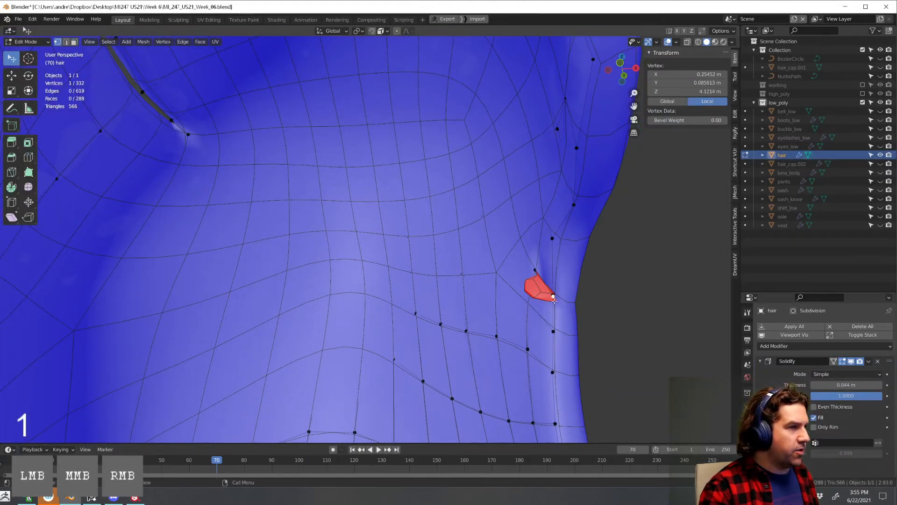
key("x")
left_click(515, 287)
Move the vertex beside the deleted one outward toward the hair's side rim
middle_click_drag(534, 285, 551, 206, "shift")
left_click(551, 203)
key("g")
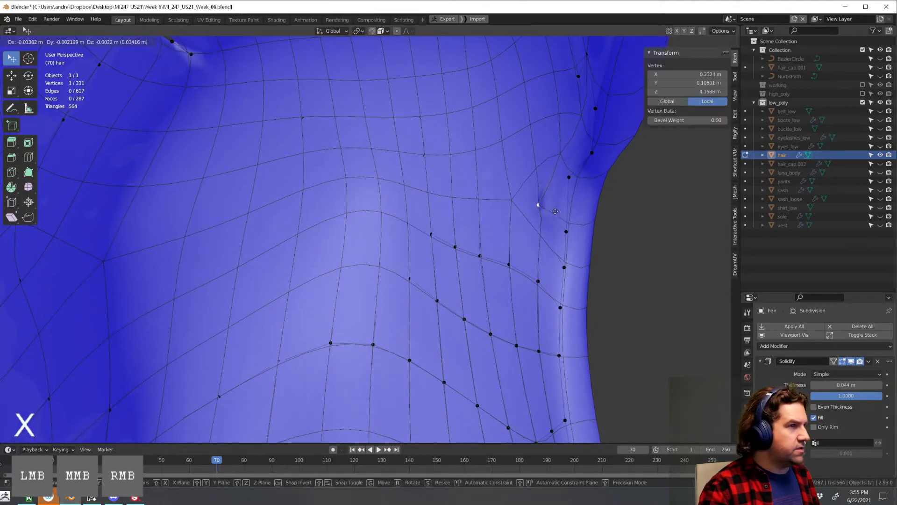
left_click(567, 208)
Hide all hair modifiers in the viewport and merge the two neighbouring rim vertices at their center
left_click(811, 338)
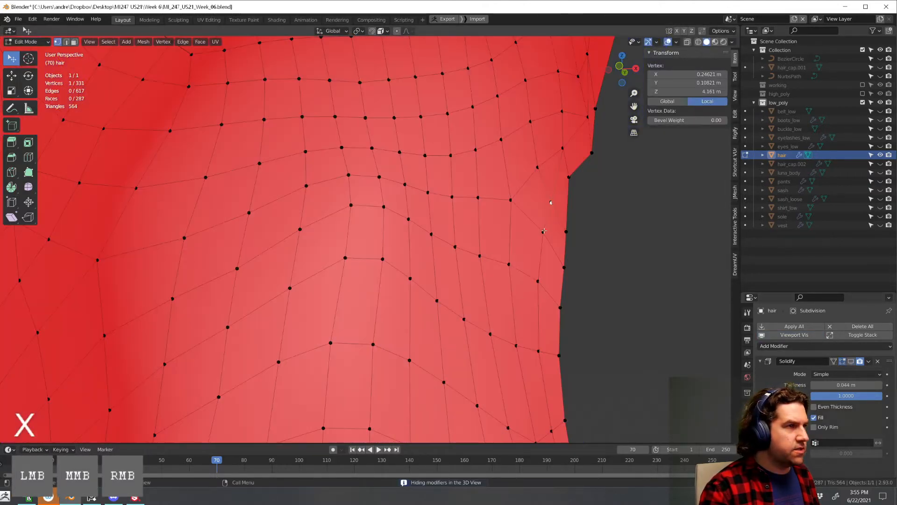
middle_click_drag(553, 213, 443, 122, "shift")
right_click(398, 96)
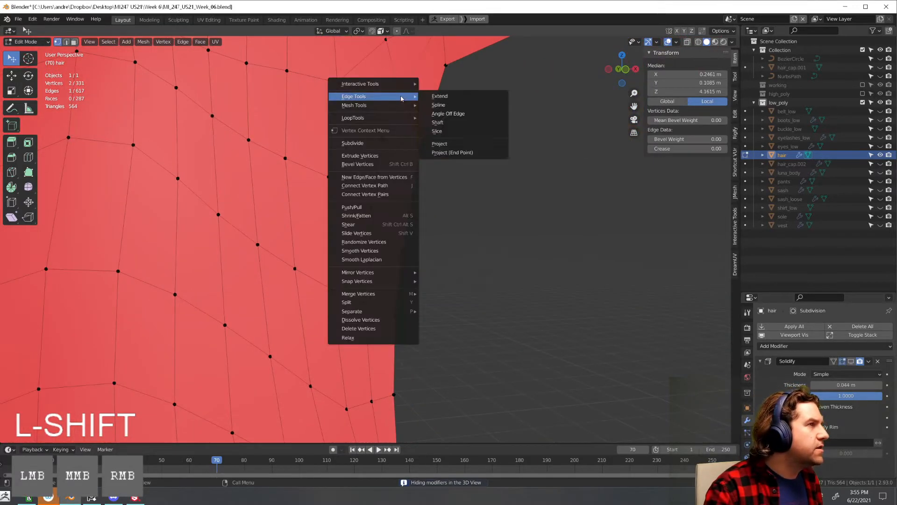
key("m")
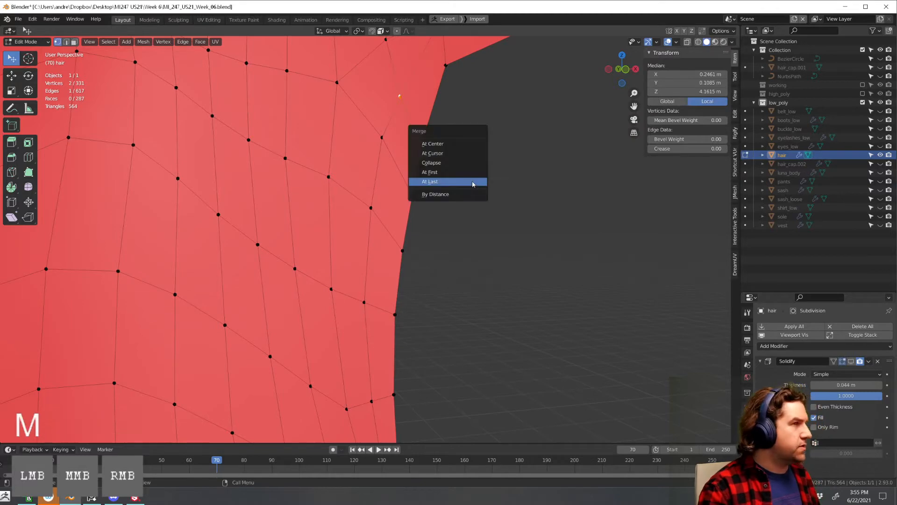
left_click(462, 143)
key("Tab")
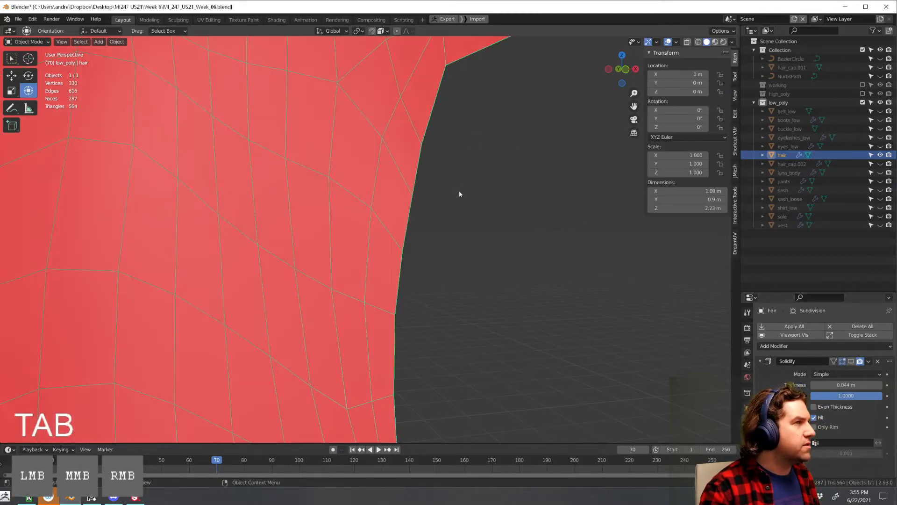
Show the hair's Solidify modifier in the viewport again and check the repaired mesh from several sides
scroll(509, 209, "down", 5)
middle_click_drag(513, 211, 437, 246)
middle_click_drag(412, 266, 492, 226, "shift")
scroll(492, 227, "down", 8)
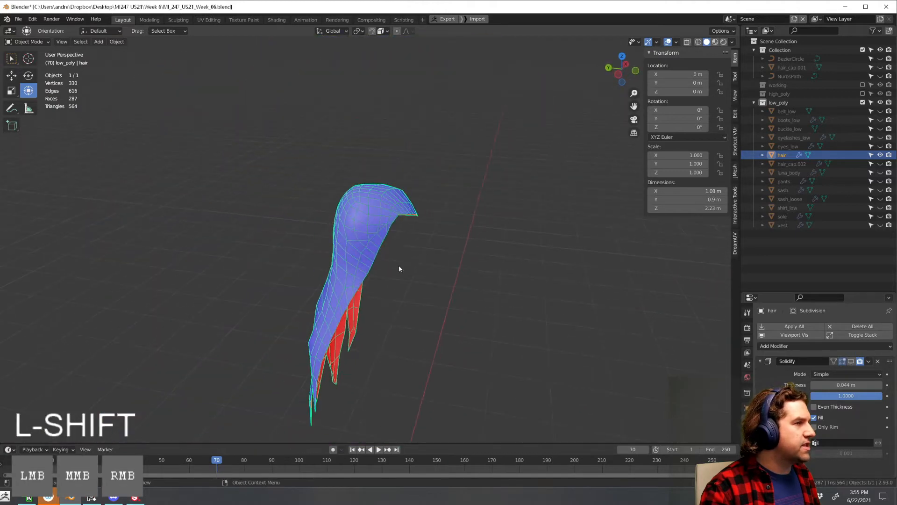
middle_click_drag(399, 267, 538, 262)
middle_click_drag(429, 299, 572, 292)
left_click(850, 362)
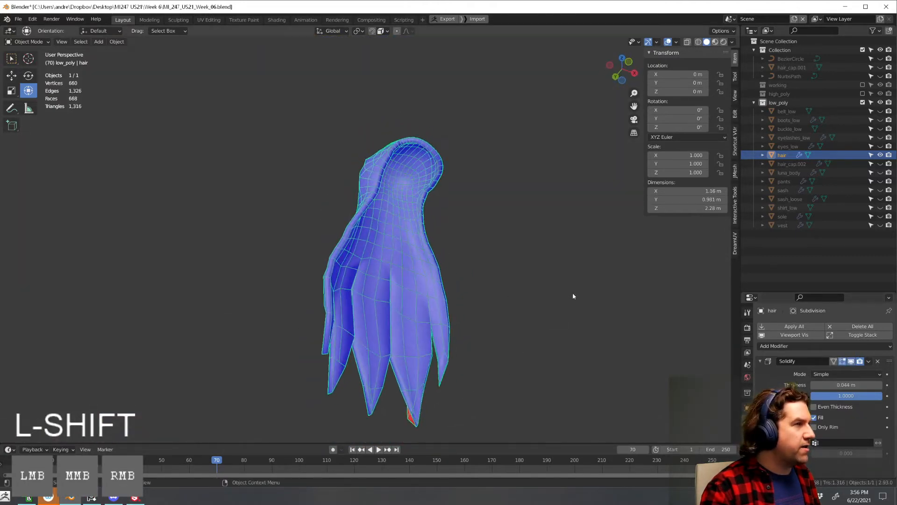
scroll(522, 320, "up", 3)
middle_click_drag(522, 319, 505, 339)
middle_click_drag(552, 321, 424, 239)
Show the hair's Subdivision modifier in the viewport, comparing it hidden and at level 0, and keep viewport level 1
scroll(806, 387, "down", 5)
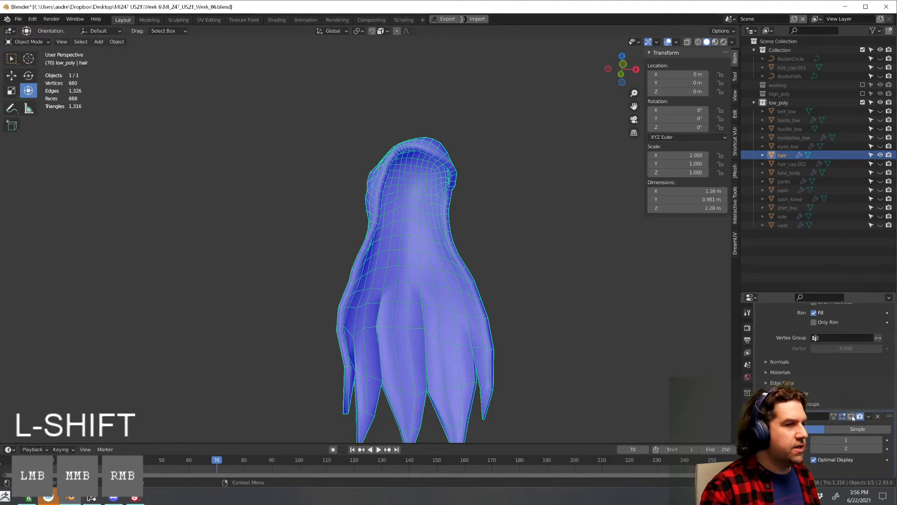
left_click(852, 416)
left_click(852, 416)
left_click(852, 416)
left_click(852, 416)
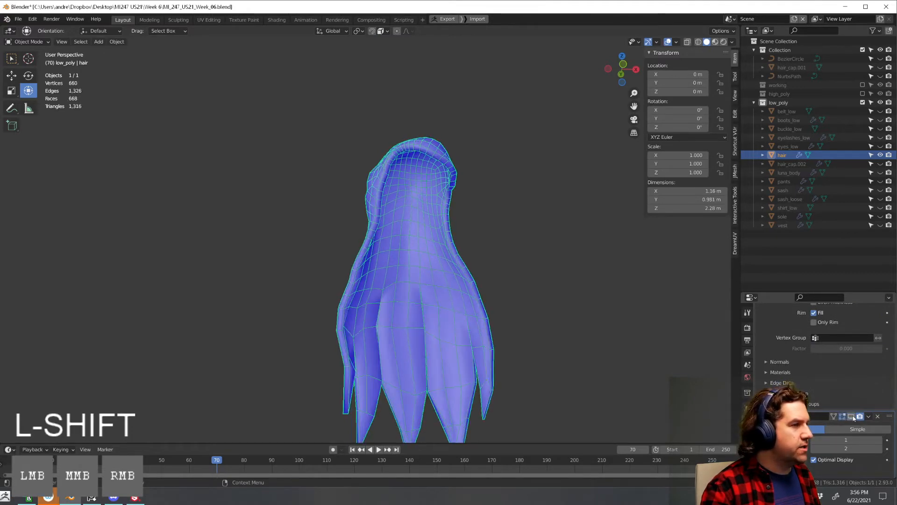
left_click(852, 417)
left_click(852, 416)
left_click(851, 417)
left_click(852, 417)
left_click(852, 416)
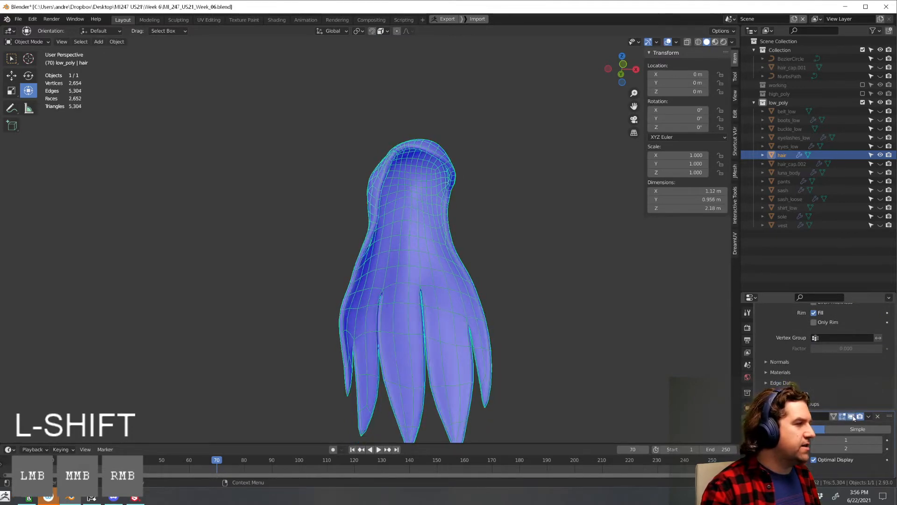
left_click(851, 416)
left_click(852, 417)
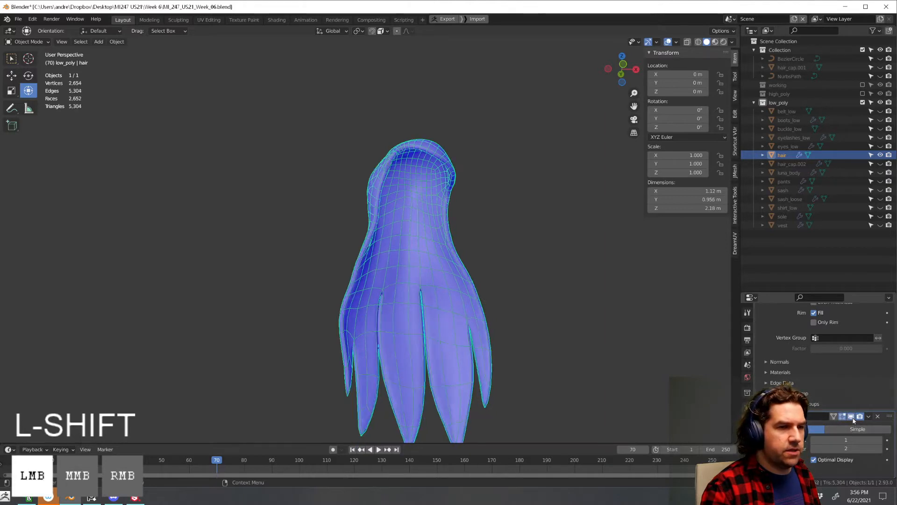
left_click(813, 441)
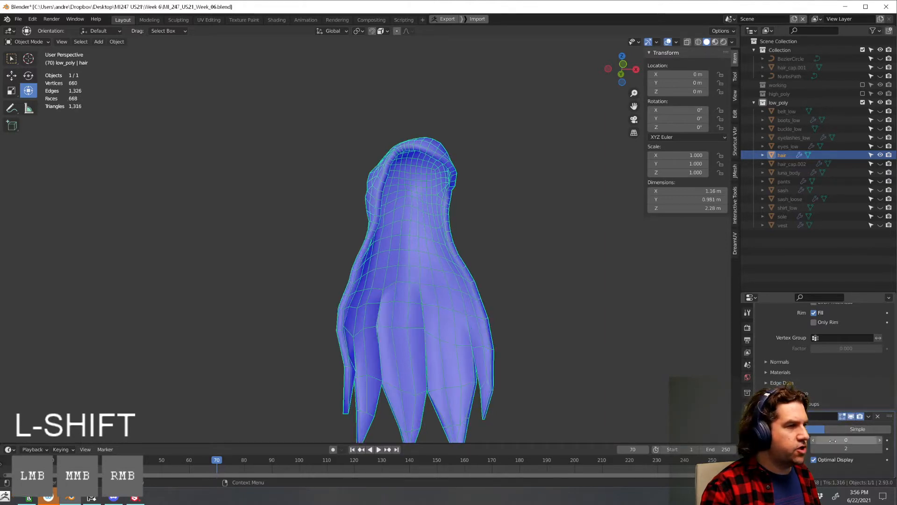
left_click(875, 441)
middle_click_drag(530, 347, 603, 364)
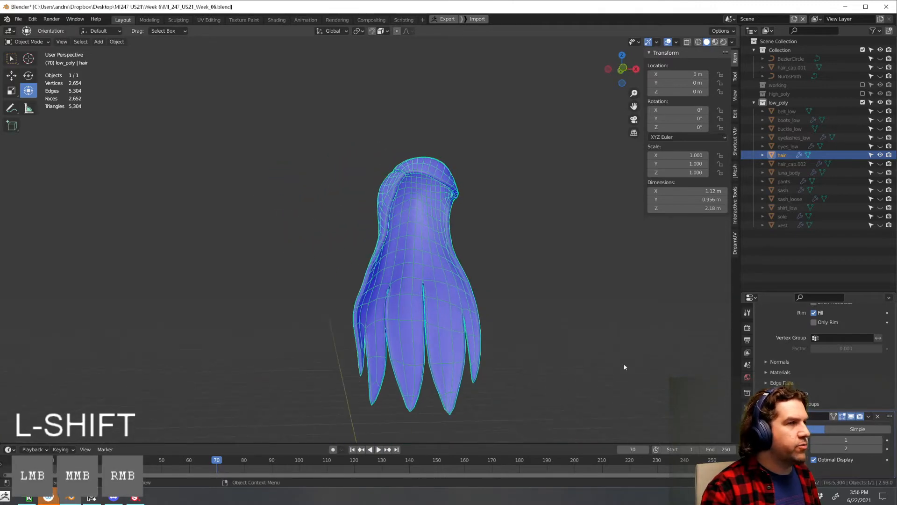
Apply all modifiers on the hair and check the resulting mesh
scroll(841, 365, "up", 5)
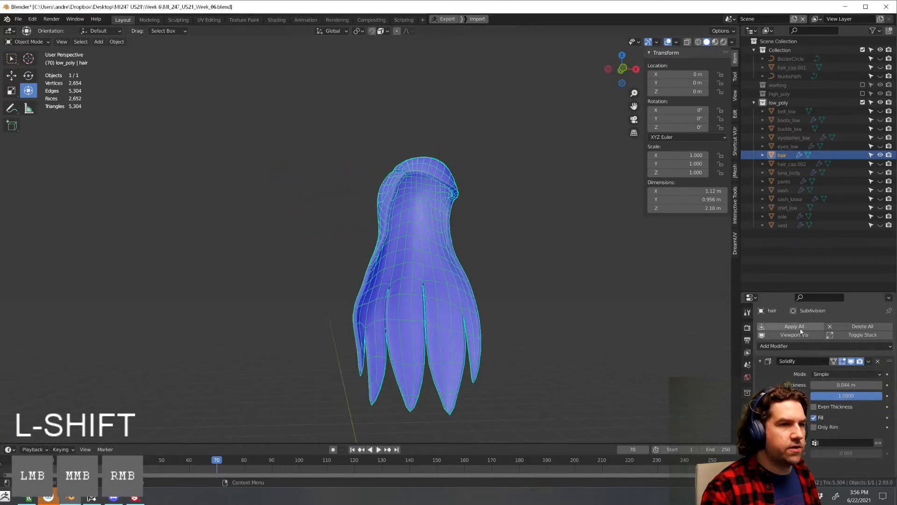
left_click(794, 326)
middle_click_drag(495, 327, 559, 310)
left_click(537, 327)
left_click(458, 254)
scroll(459, 255, "down", 3)
key("Tab")
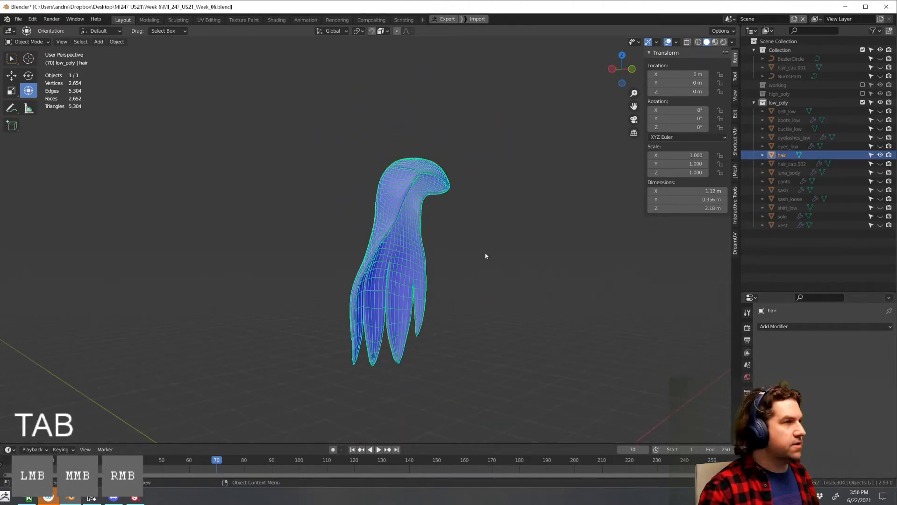
middle_click_drag(484, 254, 368, 234)
key("Tab")
Rename the hair object as hair_low
key("F2")
left_click(369, 236)
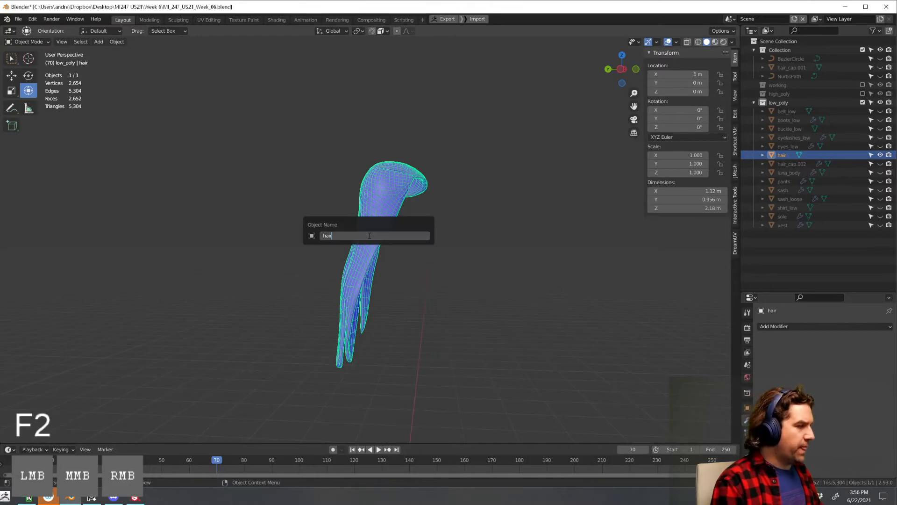
type("_low")
key("Return")
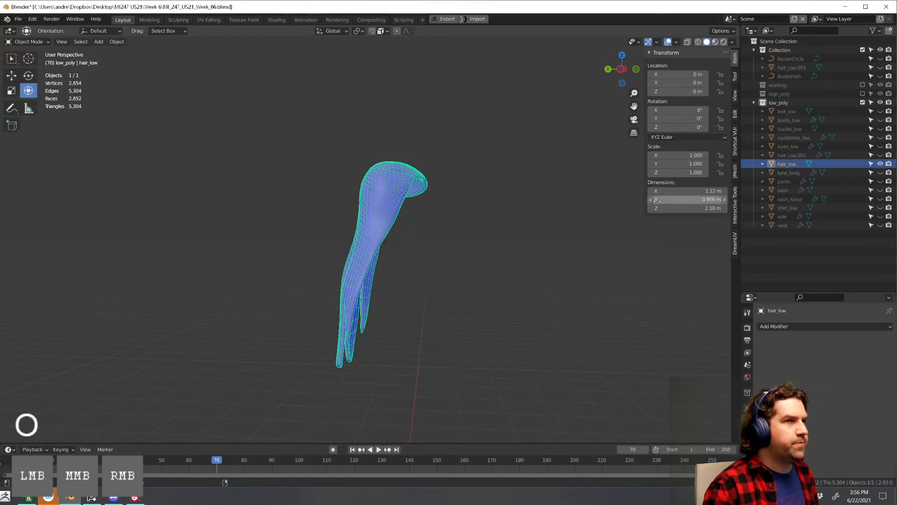
Hide hair_low and unhide luna_body in the low_poly collection
middle_click_drag(587, 231, 468, 258)
left_click(879, 164)
left_click(880, 173)
Rename the luna_body object as luna_body_low and hide it
middle_click_drag(521, 285, 538, 360, "shift")
scroll(516, 249, "up", 4)
left_click(497, 407)
key("F2")
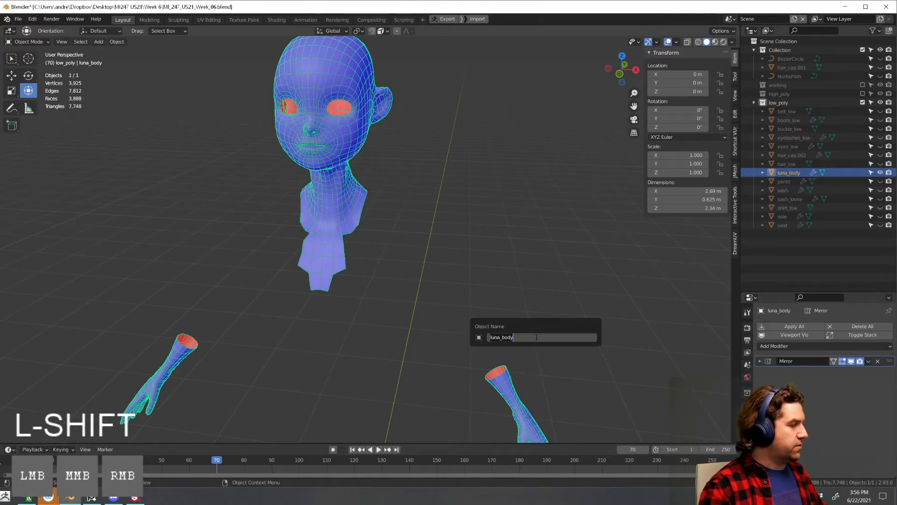
key("Right")
type("_low")
key("Return")
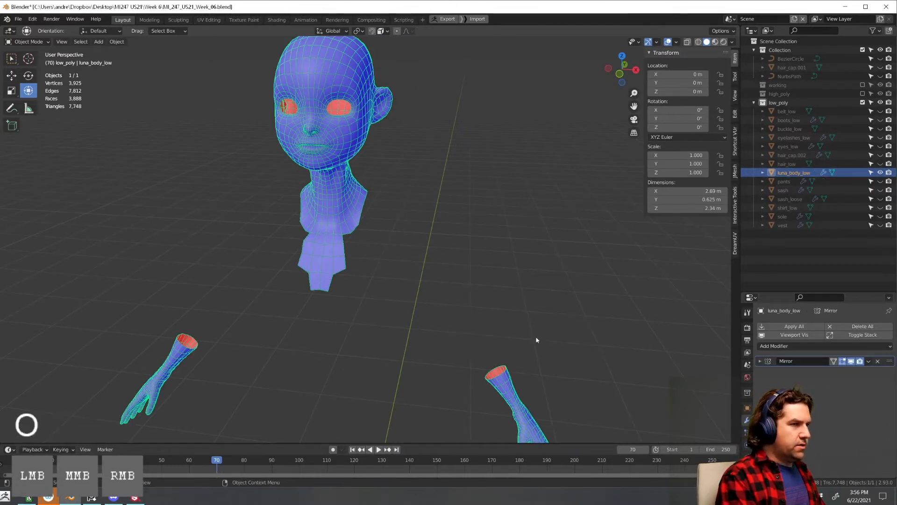
key("h")
Unhide the pants in the low_poly collection and remove their Multires modifier
left_click(880, 181)
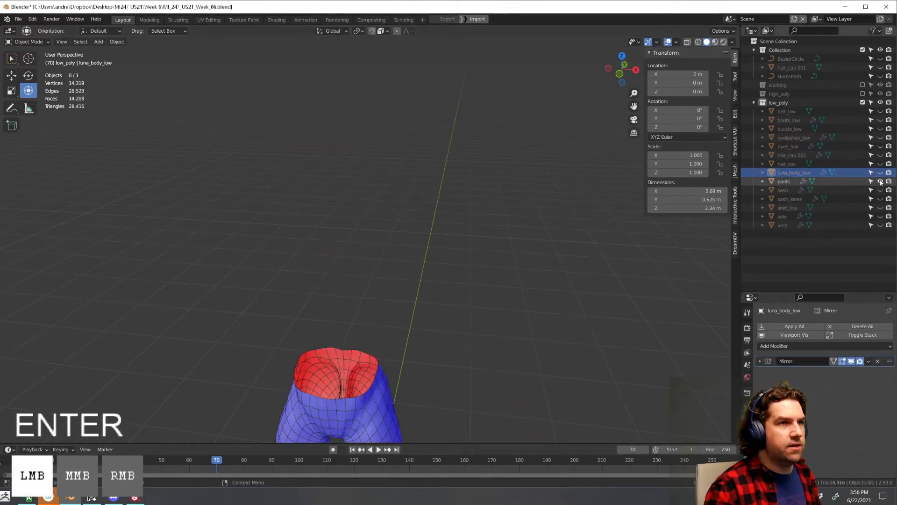
scroll(476, 300, "down", 4)
middle_click_drag(474, 383, 548, 264, "shift")
middle_click_drag(585, 290, 455, 215)
scroll(536, 235, "up", 2)
left_click(455, 214)
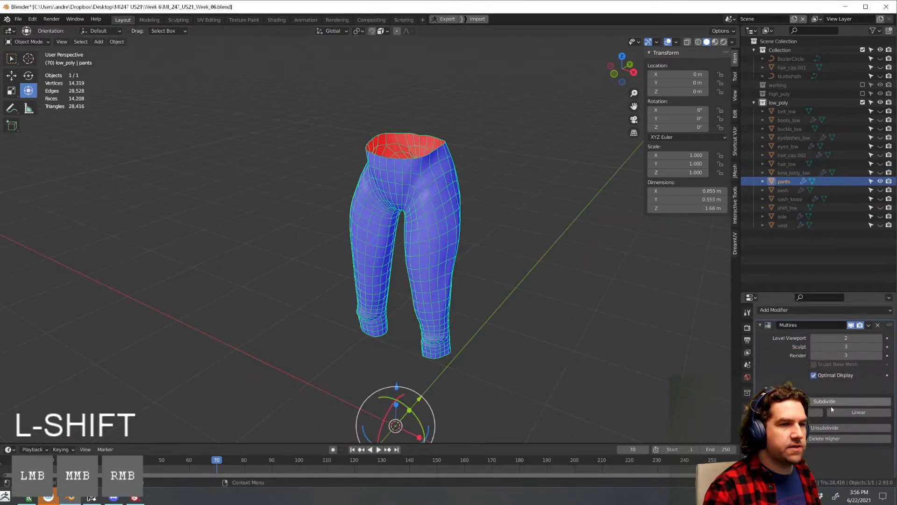
scroll(806, 454, "down", 1)
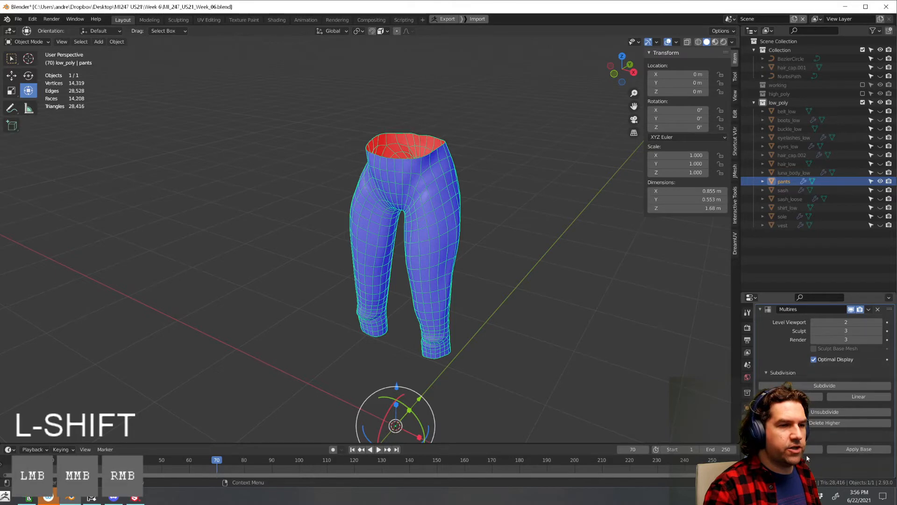
scroll(856, 334, "up", 4)
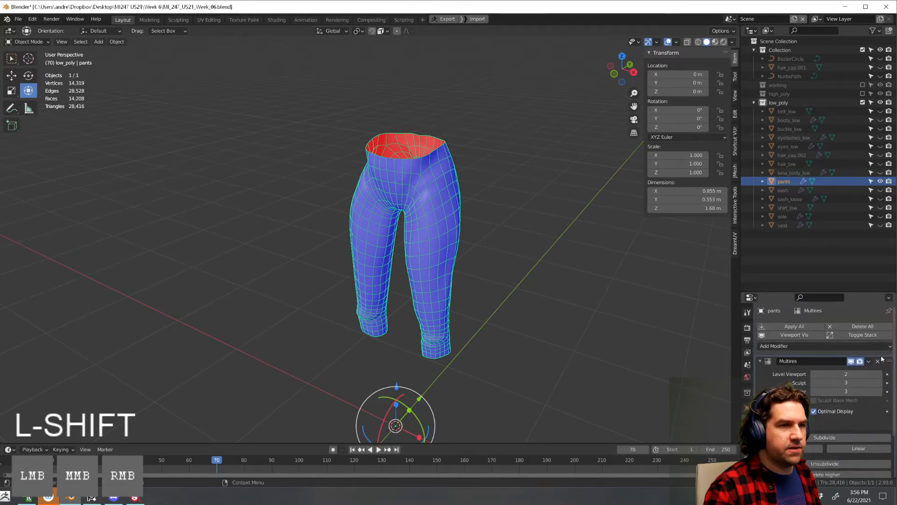
left_click(878, 361)
Examine the pants' base mesh density and shape from several sides
middle_click_drag(586, 337, 613, 332)
left_click(559, 333)
key("Tab")
mouse_move(559, 333)
middle_mouse_down()
mouse_move(506, 298)
mouse_move(557, 324)
middle_mouse_up()
scroll(528, 290, "up", 3)
left_click(502, 255)
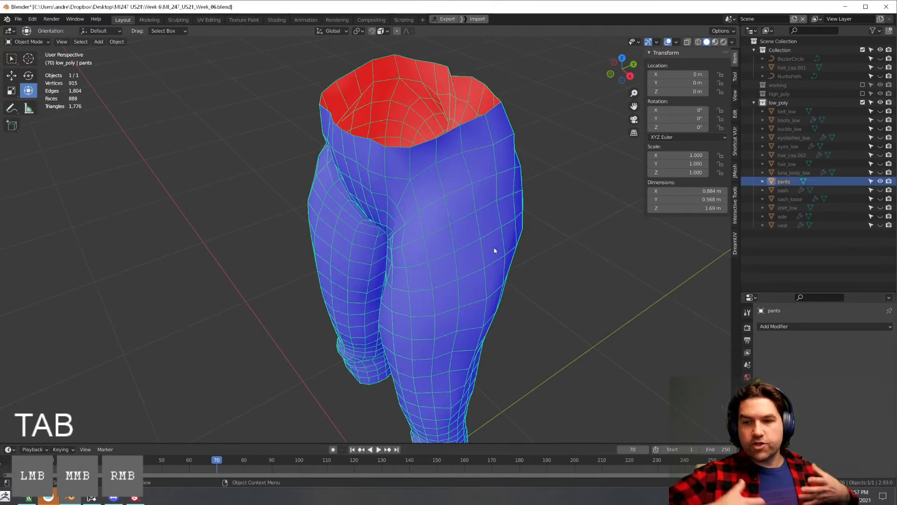
middle_click_drag(494, 250, 513, 252)
scroll(513, 252, "down", 4)
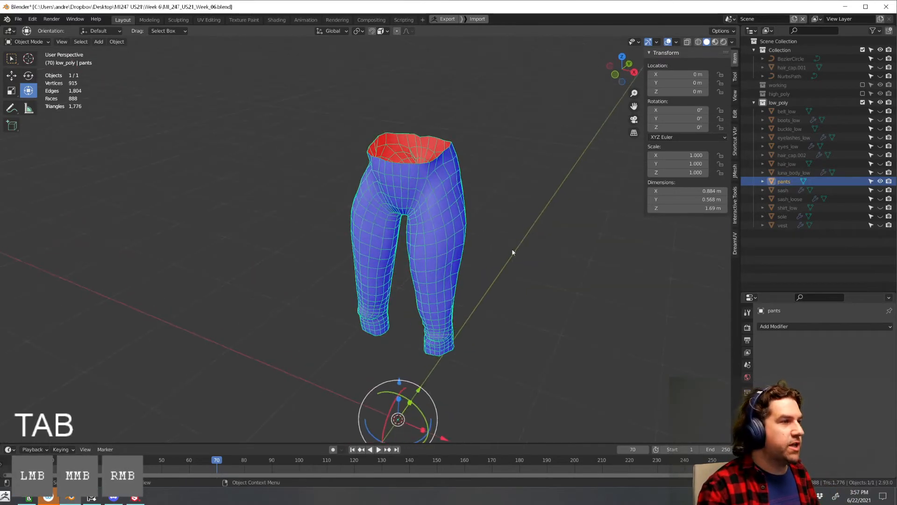
middle_click_drag(484, 316, 524, 308)
Rename the pants object as pants_low and hide it
key("F2")
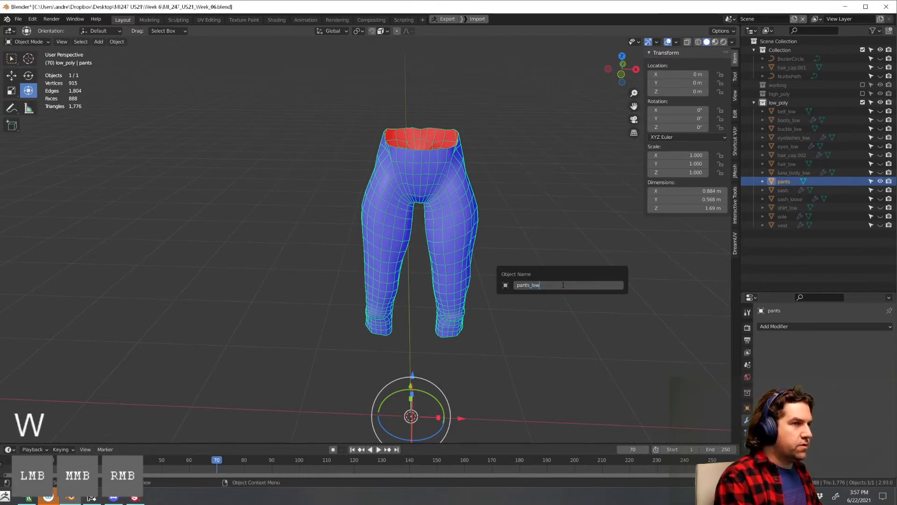
key("Return")
key("h")
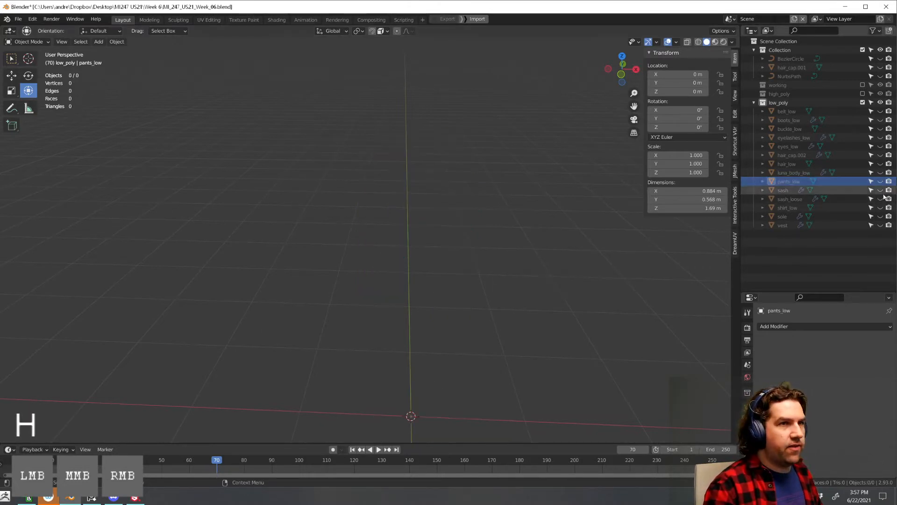
Unhide the sash in the low_poly collection and select it
left_click(881, 190)
middle_click_drag(555, 229, 527, 296)
scroll(527, 296, "up", 3)
left_click(491, 255)
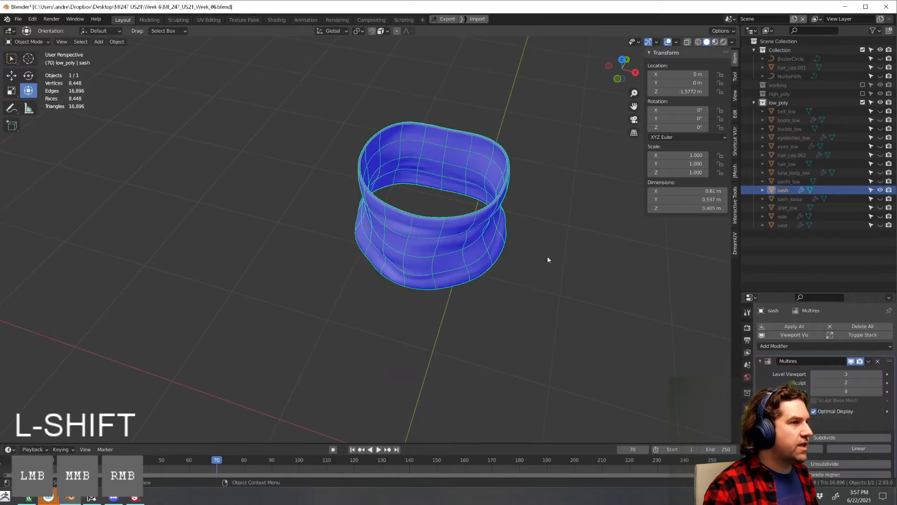
Try removing the Multires modifier from the sash, and undo the removal
scroll(824, 390, "down", 3)
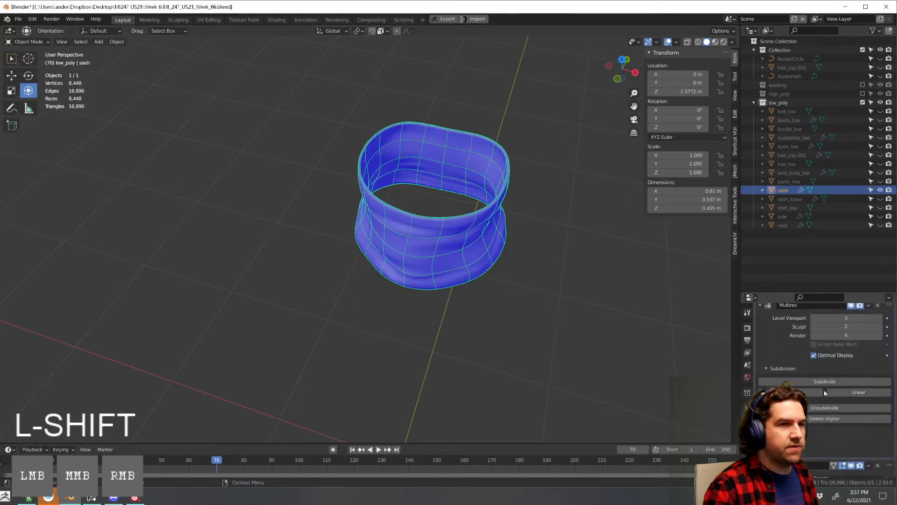
scroll(825, 429, "down", 3)
left_click(822, 392)
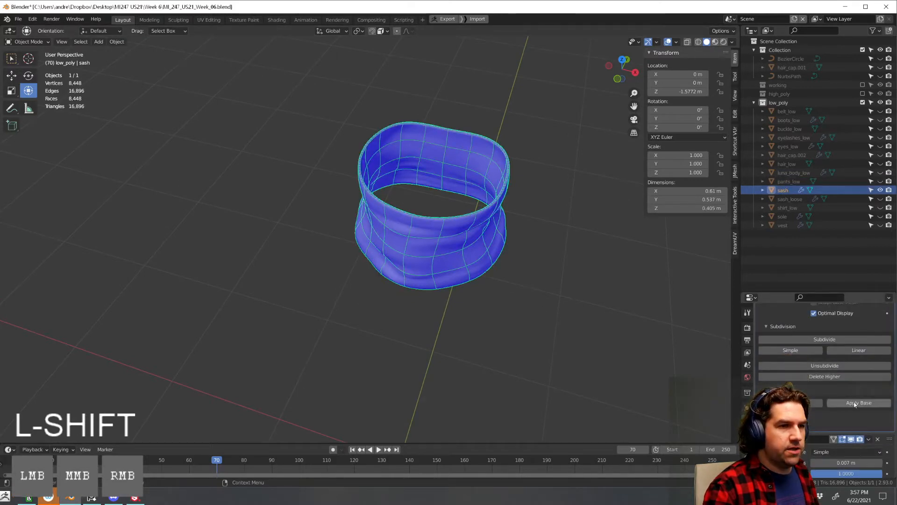
scroll(855, 404, "up", 5)
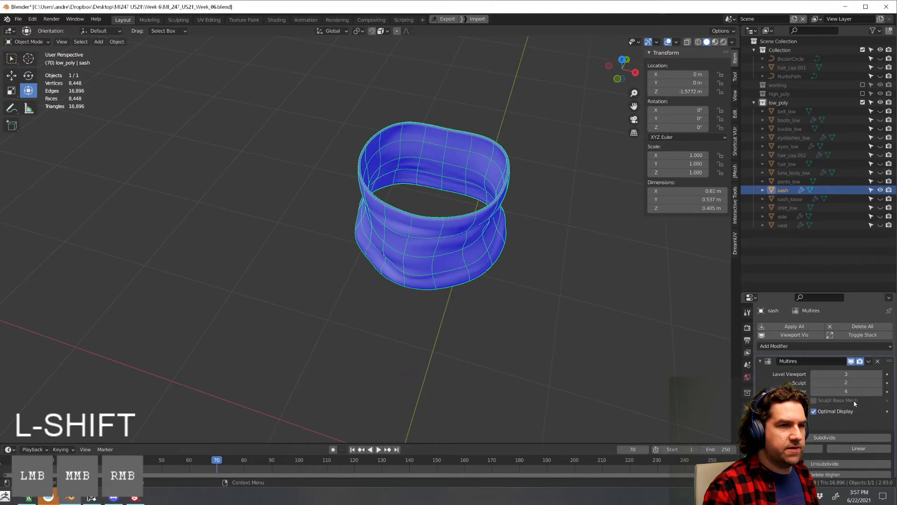
left_click(877, 364)
middle_click_drag(641, 345, 643, 327, "shift")
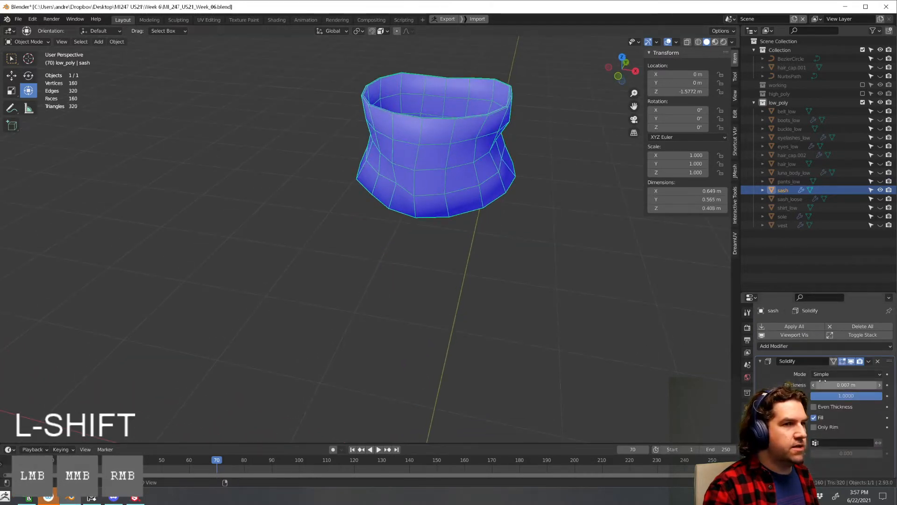
key("ctrl+z")
Set the viewport level of the sash's Multires modifier to 1
left_click(813, 373)
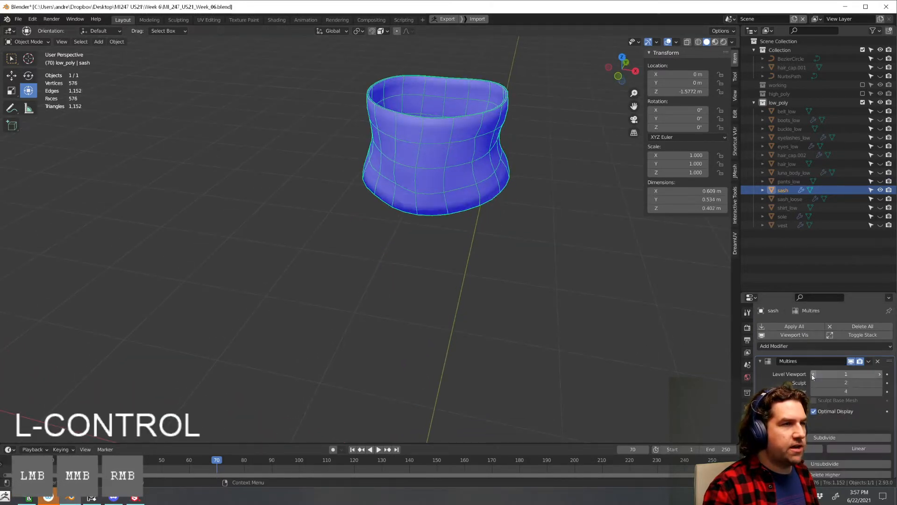
Apply the sash's Multires modifier at its current viewport level
middle_click_drag(643, 334, 640, 343, "shift")
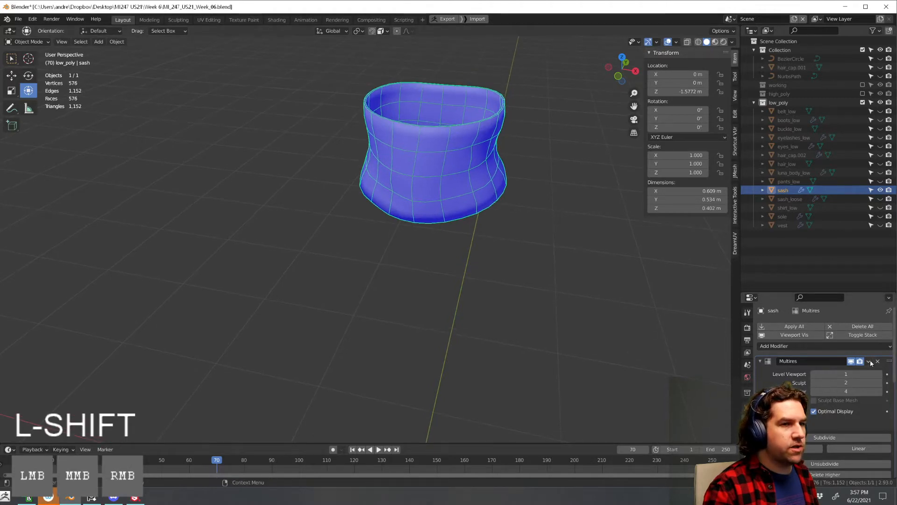
left_click(869, 361)
left_click(850, 373)
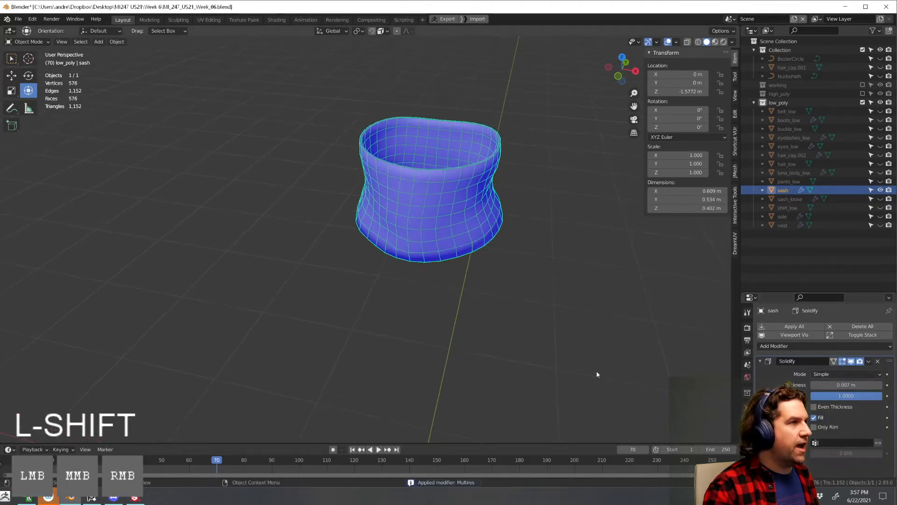
Enable Only Rim on the sash's Solidify modifier and apply the modifier
scroll(808, 400, "down", 2)
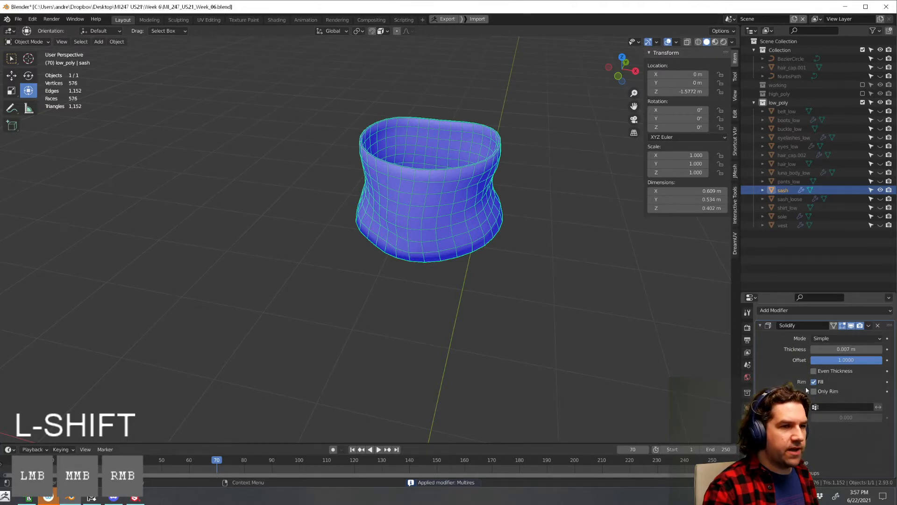
left_click(813, 392)
middle_click_drag(565, 373, 551, 353)
left_click(851, 336)
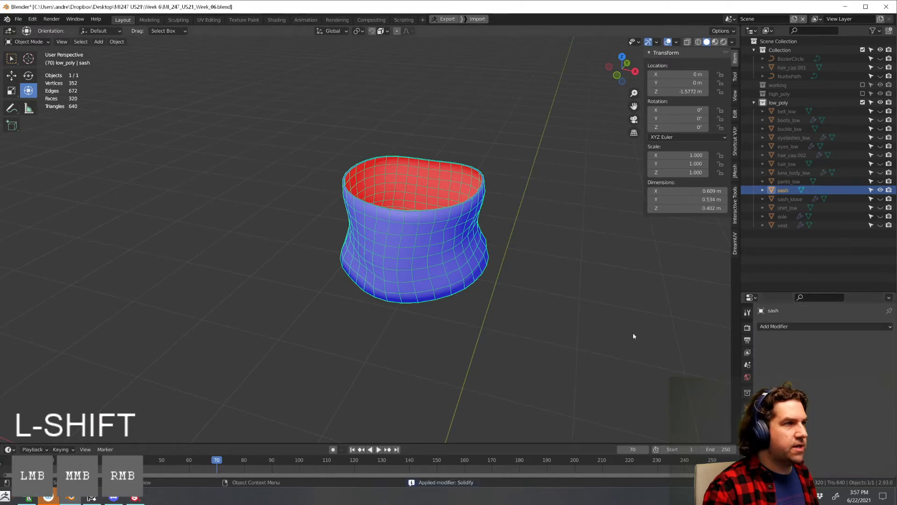
left_click(517, 308)
Rename the sash object as sash_low and hide it
scroll(517, 309, "down", 3)
left_click(403, 247)
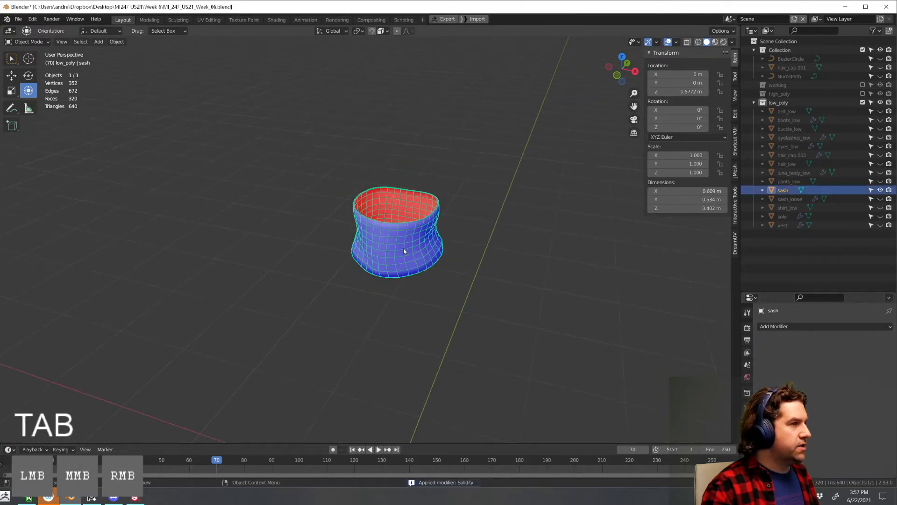
key("F2")
key("Right")
type("_")
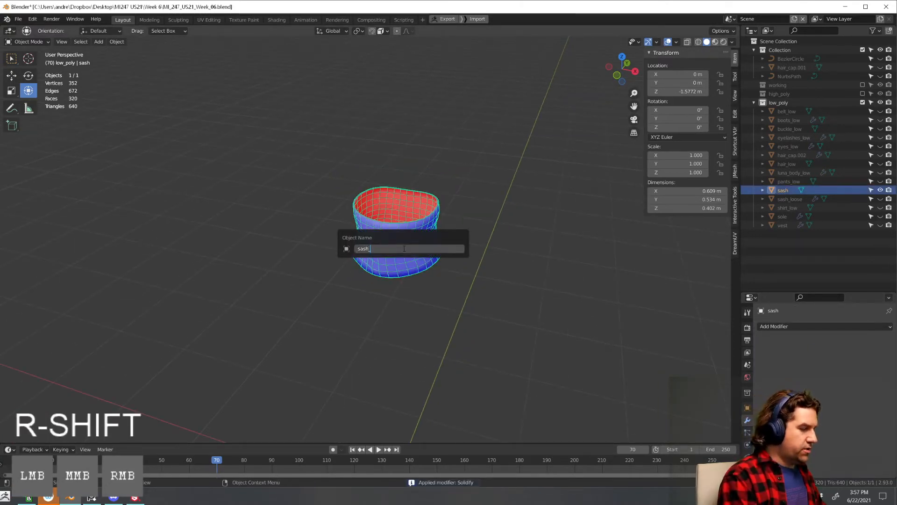
key("Return")
key("h")
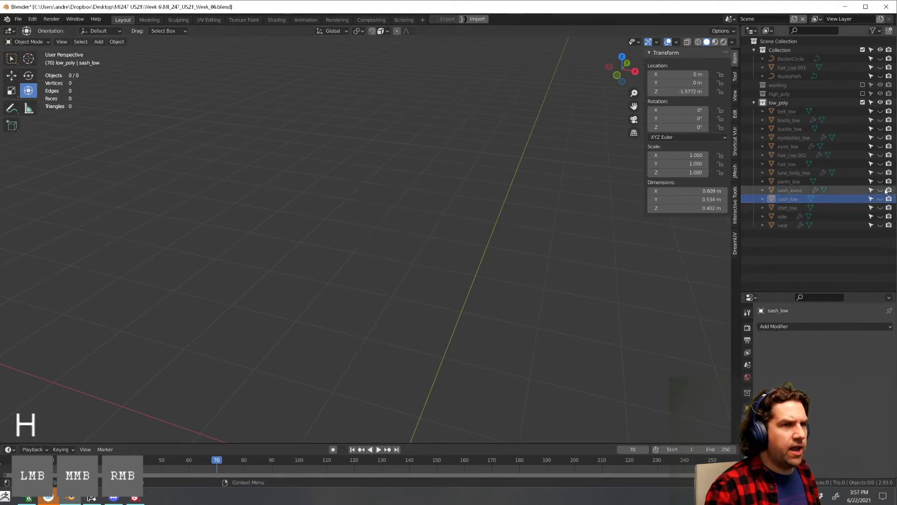
Unhide sash_loose in the low_poly collection, select it and check its base mesh in Edit Mode
middle_click_drag(576, 310, 481, 199)
left_click(480, 199)
key("Tab")
middle_click_drag(505, 234, 518, 285, "shift")
middle_click_drag(519, 285, 519, 315)
key("Tab")
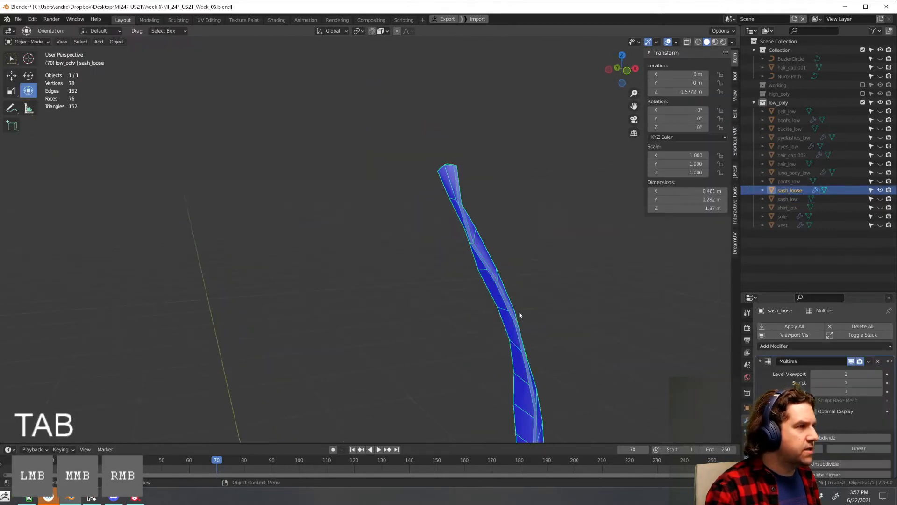
Subdivide the loose sash once more in its Multires modifier and apply the modifier
middle_click_drag(586, 330, 500, 320)
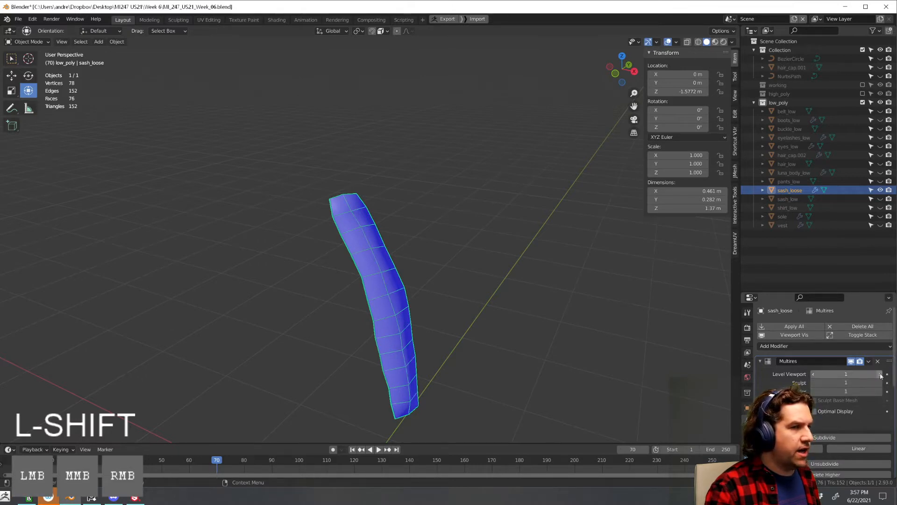
left_click(824, 437)
middle_click_drag(601, 349, 619, 351)
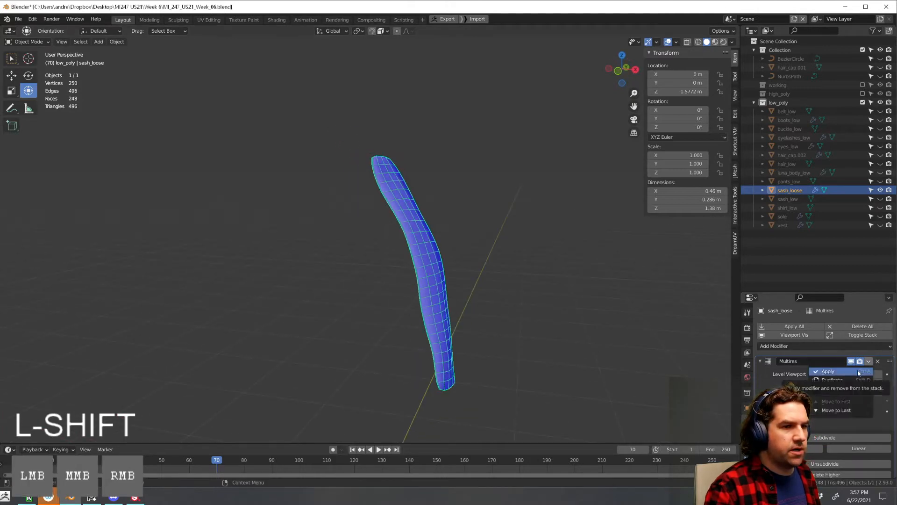
left_click(859, 373)
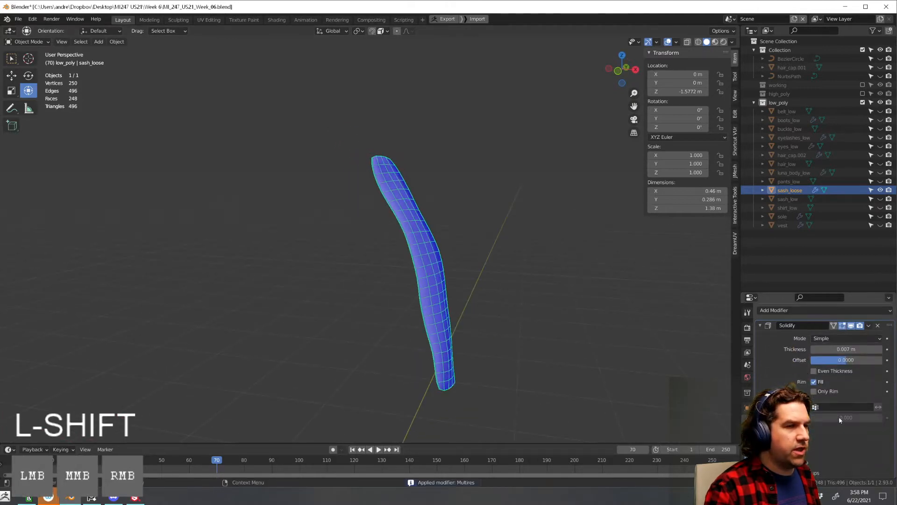
Apply the Solidify modifier on the loose sash
left_click(869, 326)
left_click(858, 338)
left_click(559, 314)
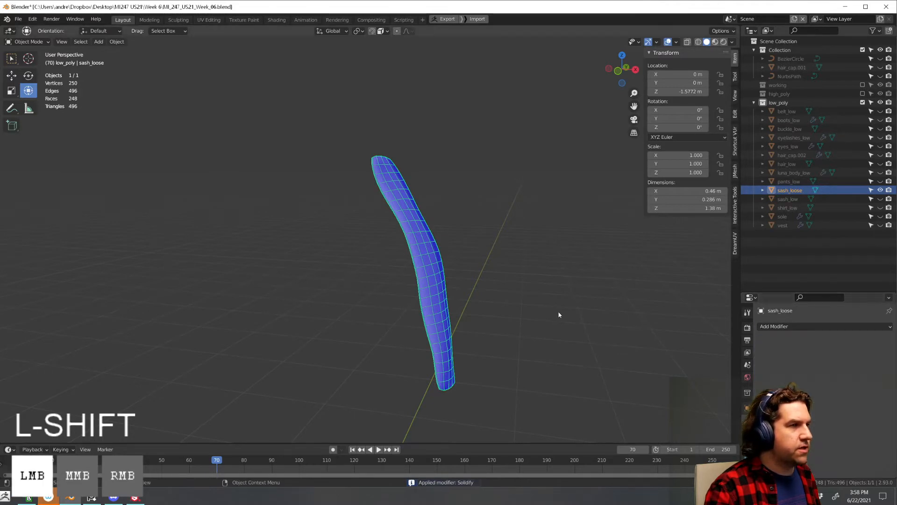
Rename the loose sash object as sash_loose_low and hide it
middle_click_drag(559, 314, 485, 269)
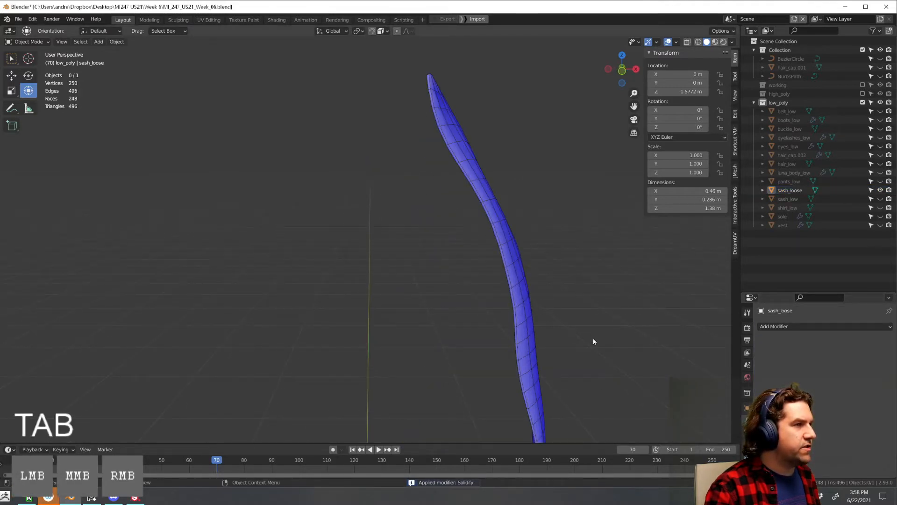
scroll(593, 341, "down", 3)
left_click(446, 314)
key("F2")
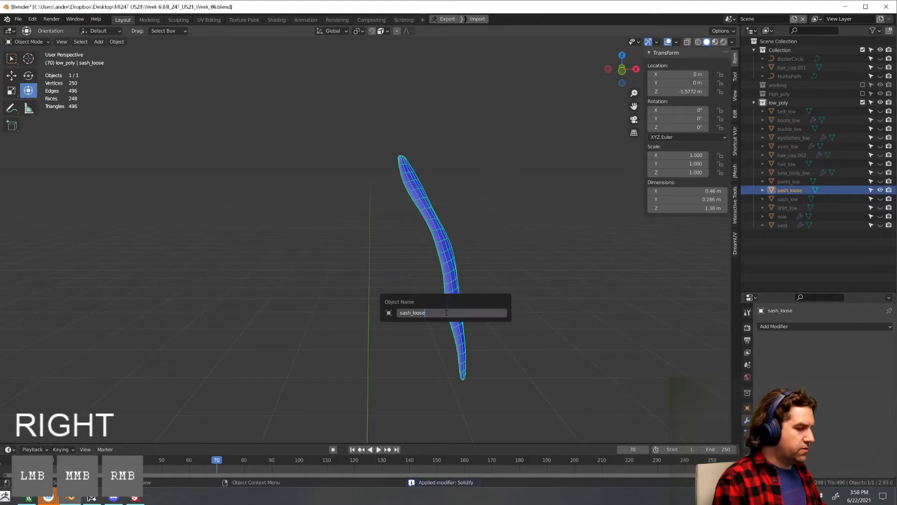
type("_low")
key("Return")
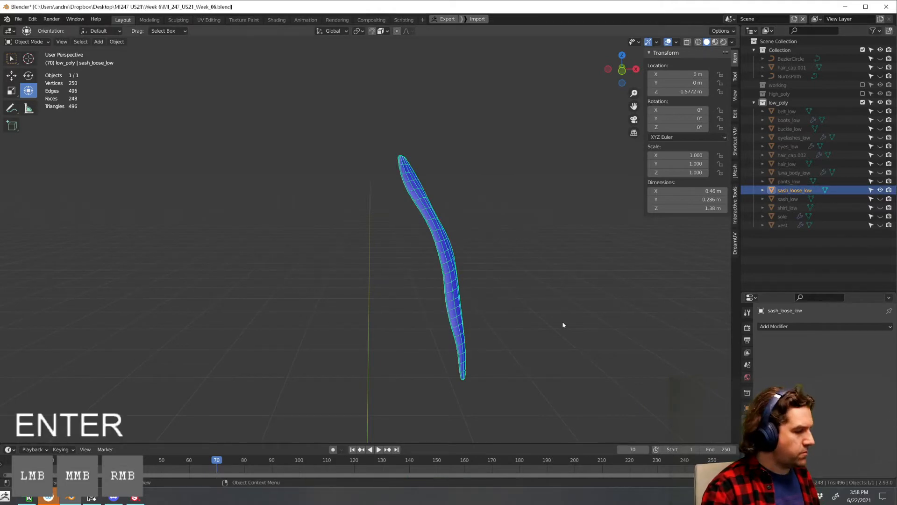
key("h")
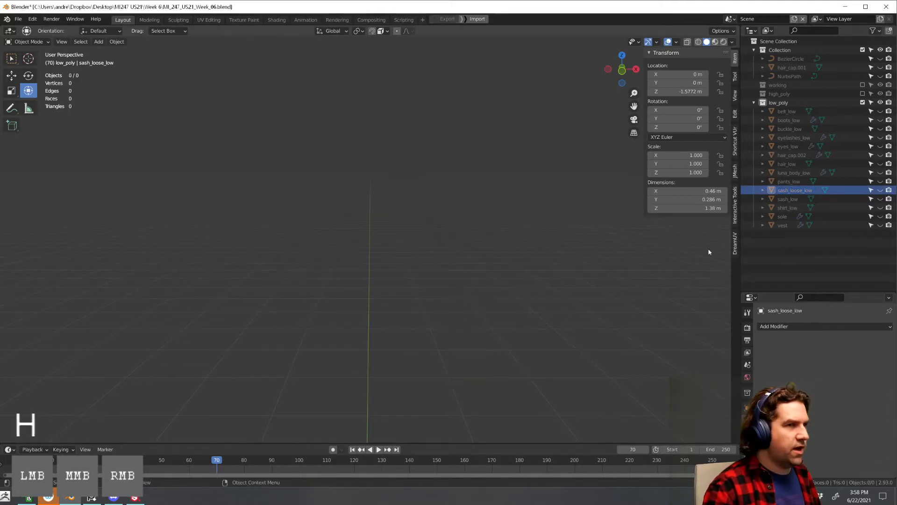
Unhide the sole in the low_poly collection, select it and open its mesh in Edit Mode
left_click(880, 216)
middle_click_drag(582, 267, 578, 295)
key("Tab")
left_click(511, 319)
key("Tab")
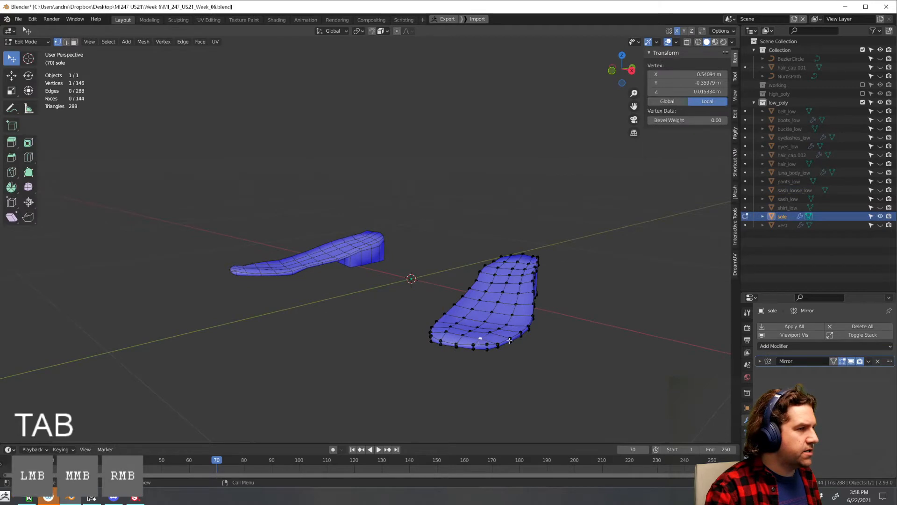
Delete all upper faces of the boot sole that lie against the boot, leaving its sides and underside
middle_click_drag(509, 340, 477, 311)
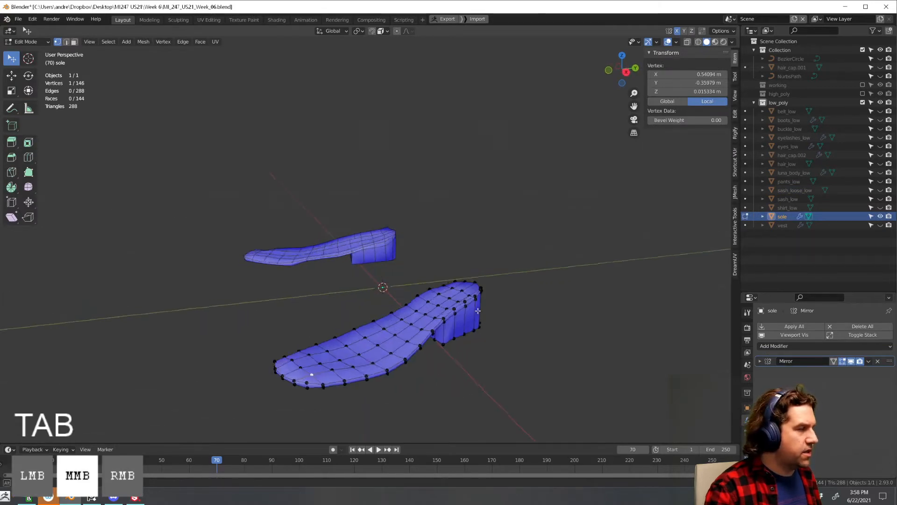
scroll(513, 296, "up", 2)
key("3")
left_click(557, 277)
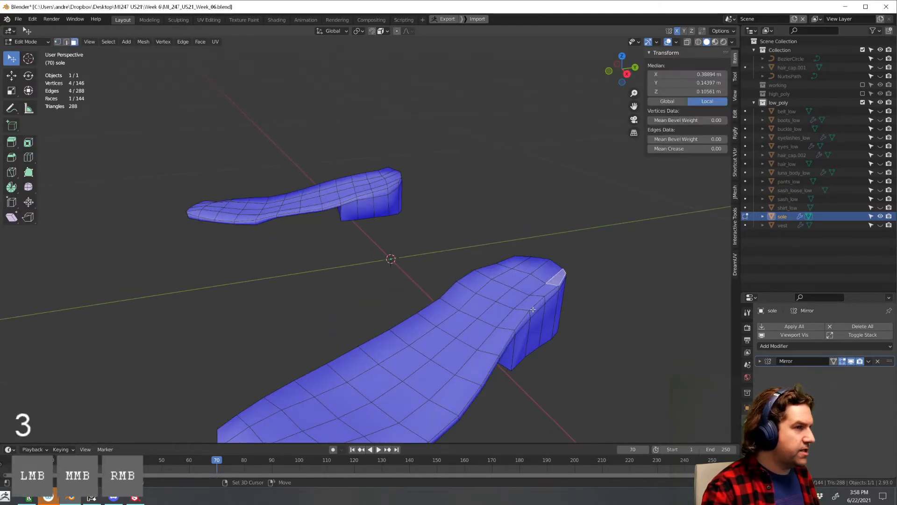
middle_click_drag(403, 405, 493, 333, "shift")
left_click(421, 369, "ctrl")
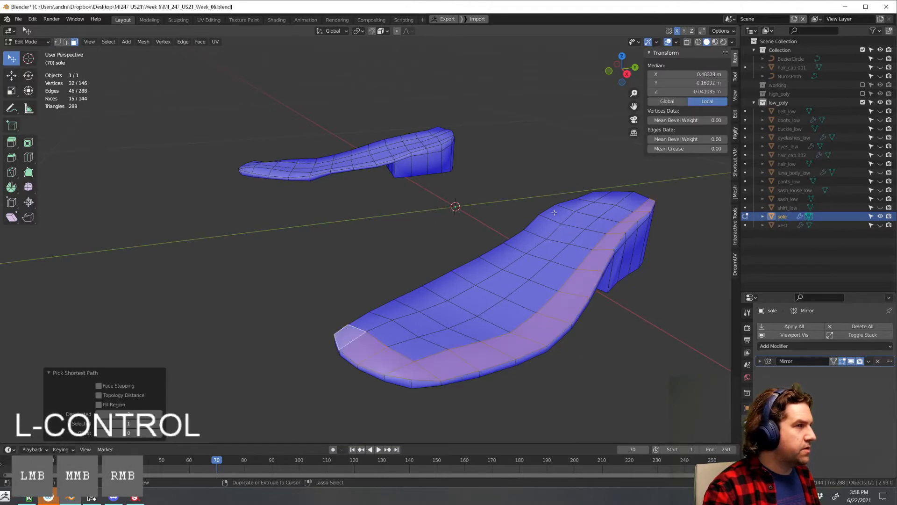
left_click(596, 196, "ctrl")
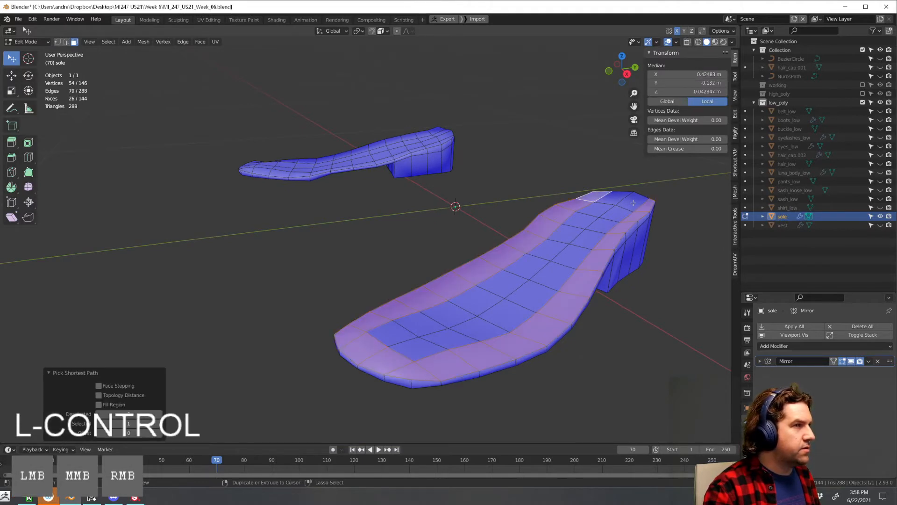
left_click(418, 346, "ctrl")
left_click(598, 212, "ctrl")
key("x")
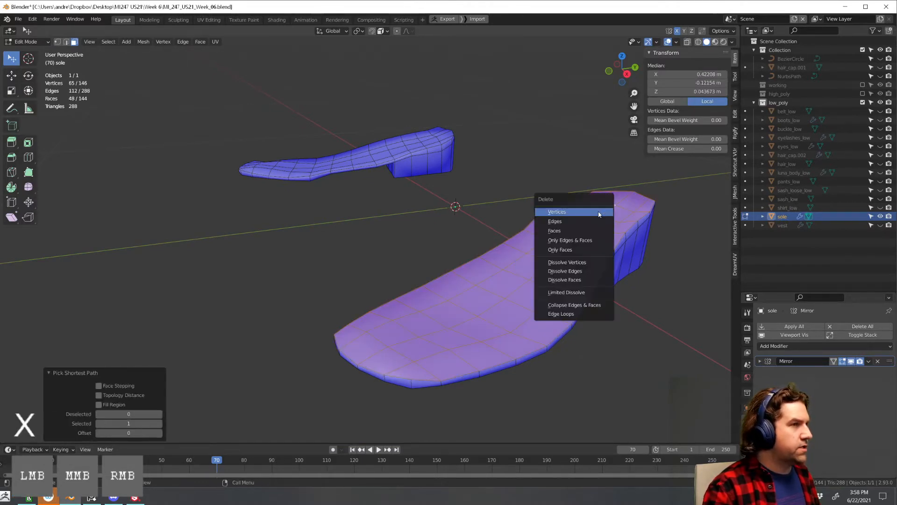
left_click(586, 230)
key("Tab")
scroll(580, 289, "down", 2)
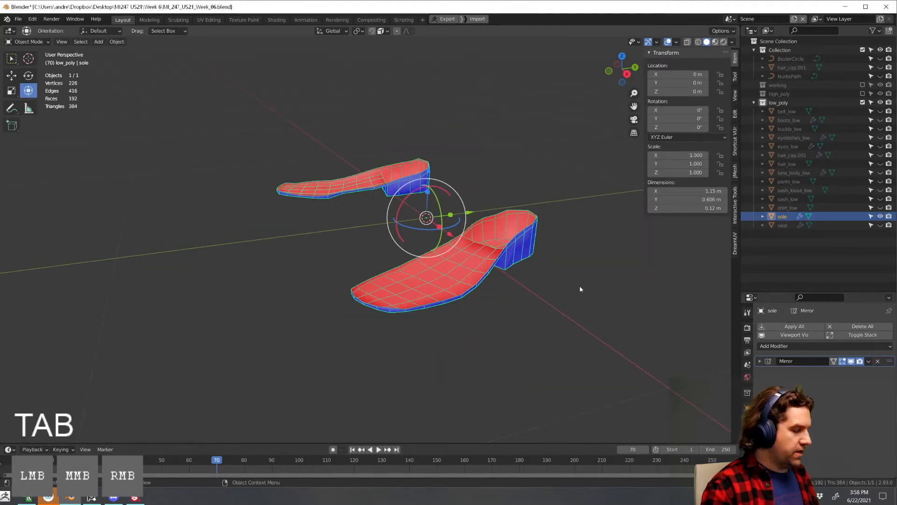
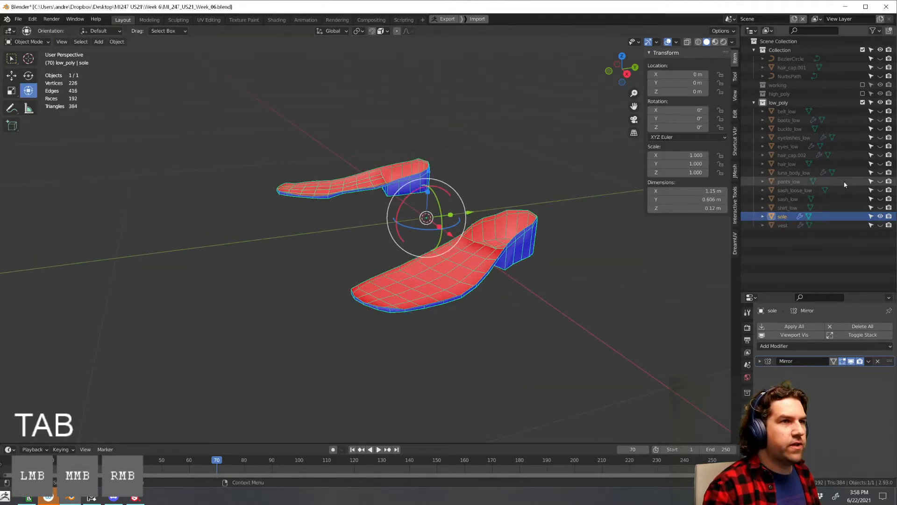
Unhide boots_low above the soles and reopen the sole mesh in Edit Mode
left_click(881, 124)
middle_click_drag(663, 262, 629, 250)
scroll(684, 238, "up", 2)
key("Tab")
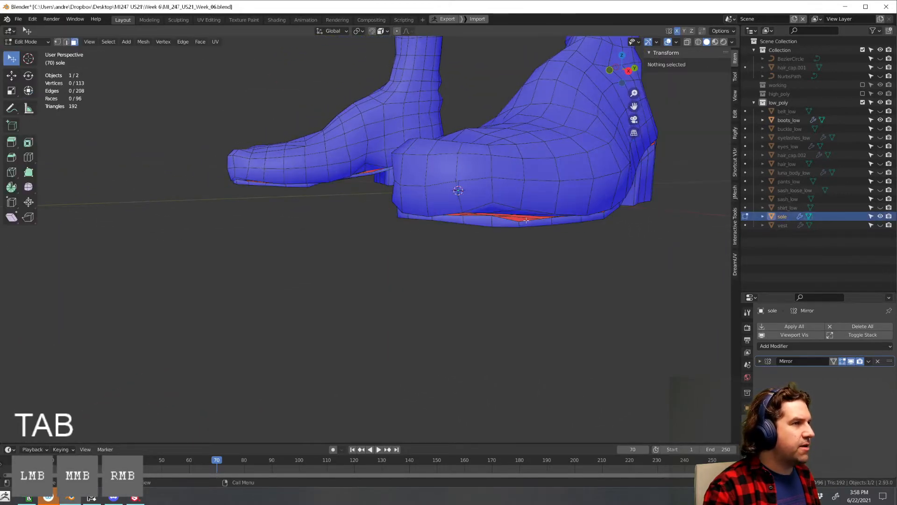
Raise four upper rim vertices around the front of the sole to close the gap beneath the boot's toe
key("g")
middle_click_drag(555, 236, 555, 233)
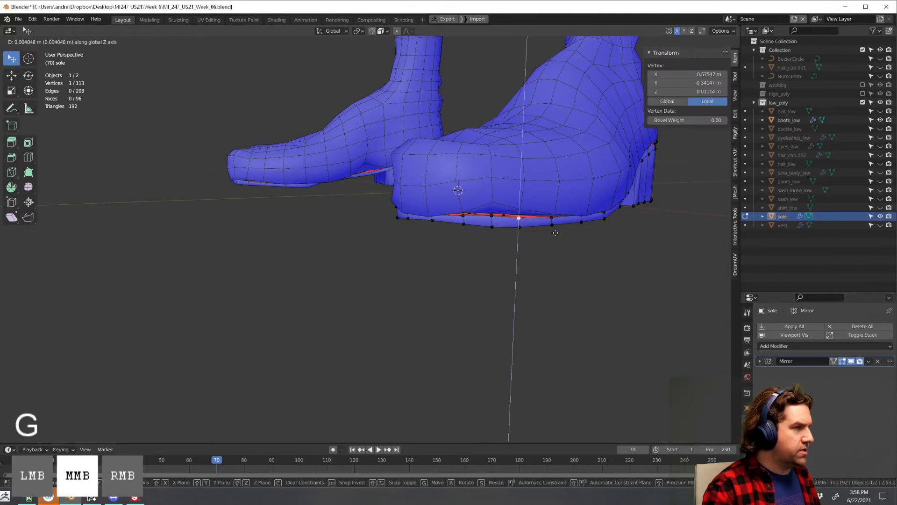
left_click(556, 228)
left_click(562, 222)
key("g")
left_click(562, 220)
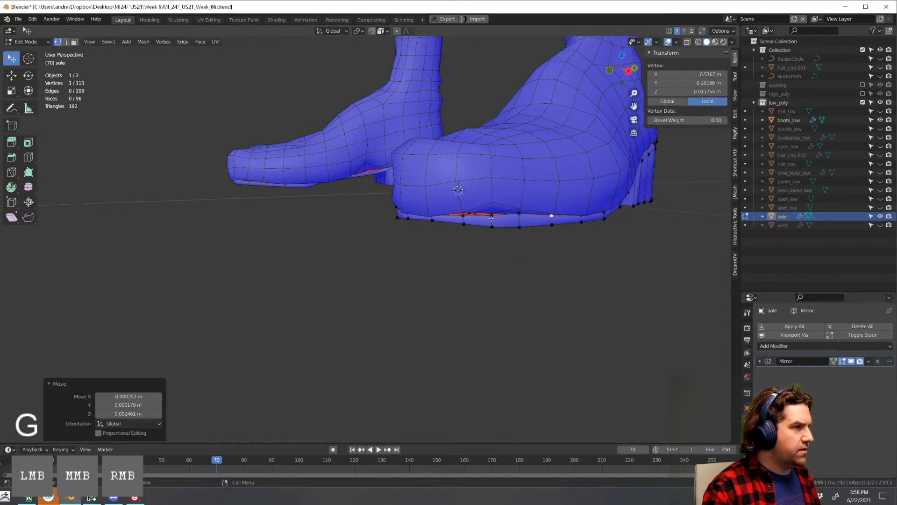
left_click(491, 219)
key("g")
left_click(492, 214)
left_click(463, 218)
key("g")
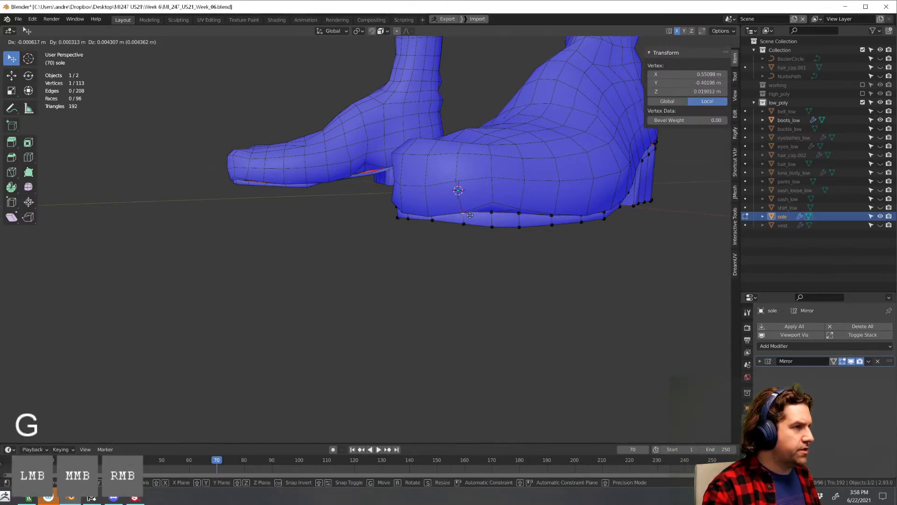
left_click(462, 212)
Move three more upper rim vertices along the sole's outer side and toe up into the boot to cover the gaps
middle_click_drag(530, 228, 494, 235)
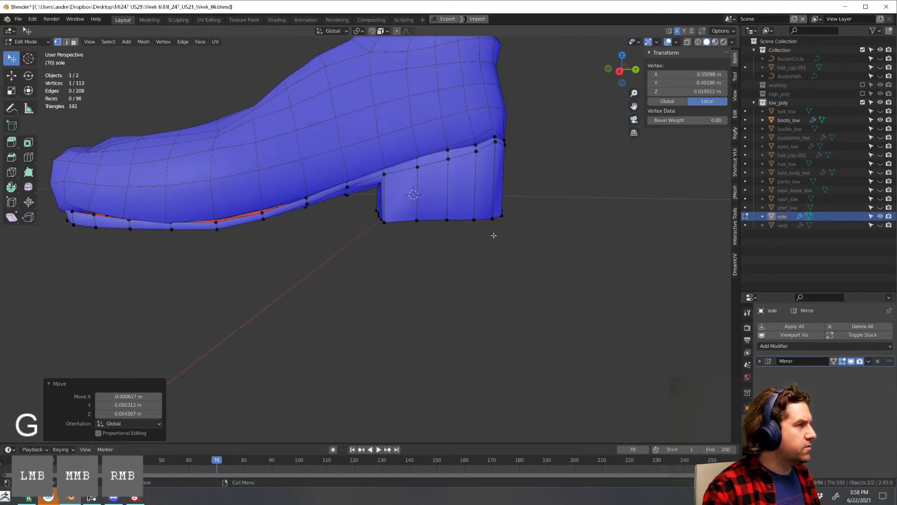
left_click(263, 213)
key("g")
left_click(288, 215)
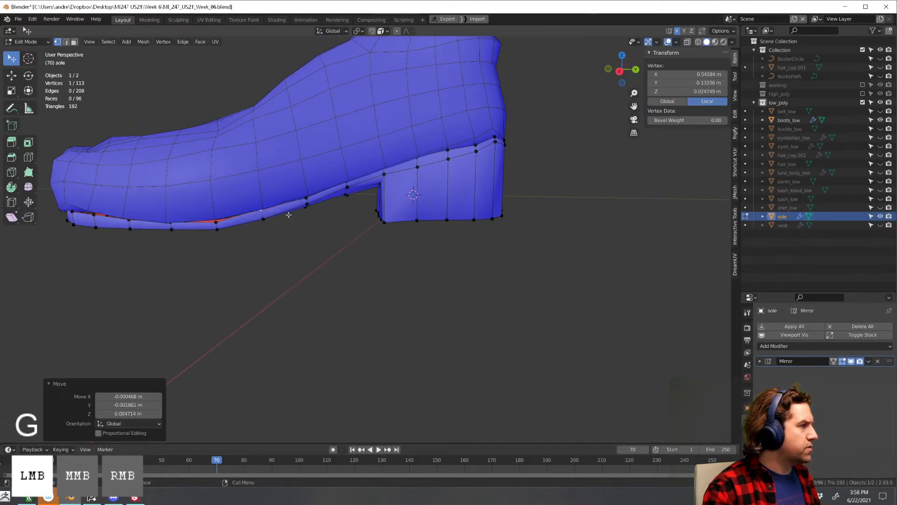
left_click(218, 222)
key("g")
left_click(230, 219)
middle_click_drag(231, 219, 320, 211)
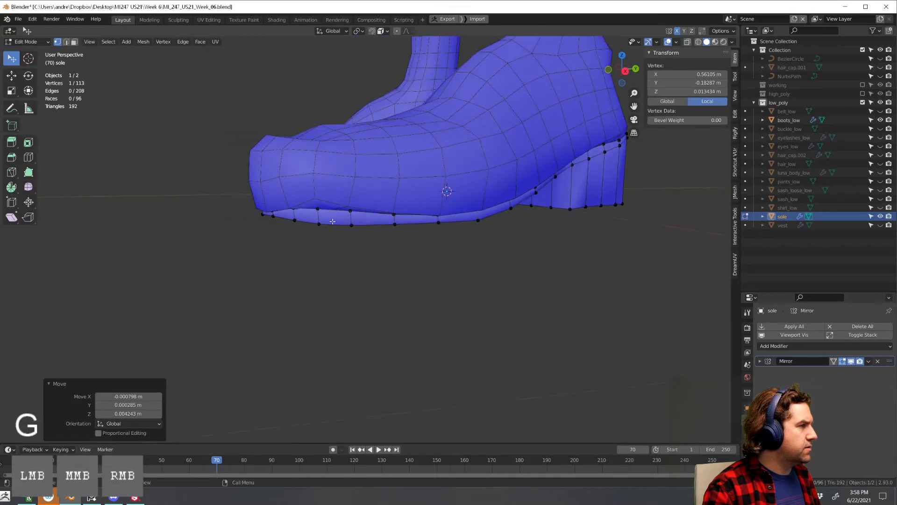
left_click(318, 209)
key("g")
left_click(325, 212)
Raise two upper rim vertices on the inner side of the sole's forefoot to meet the boot
middle_click_drag(385, 254, 515, 186)
left_click(514, 163)
key("g")
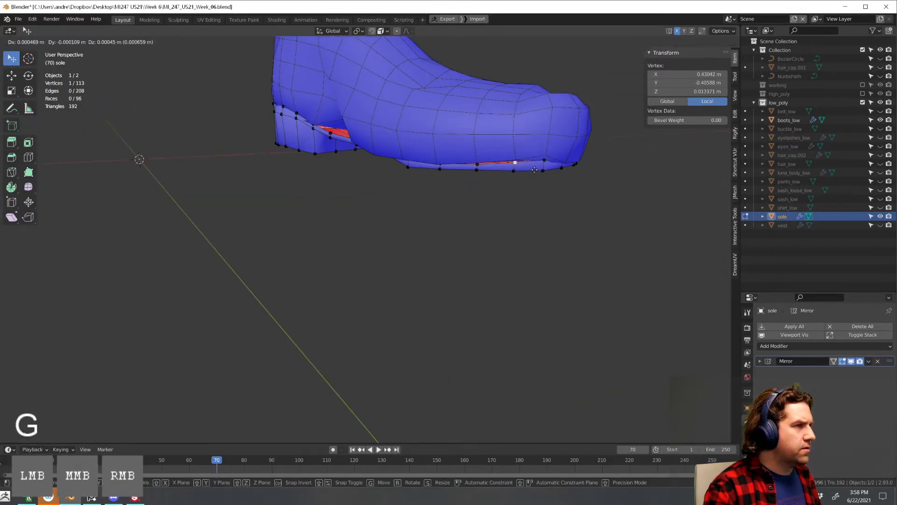
left_click(480, 165)
left_click(480, 166)
key("g")
left_click(479, 164)
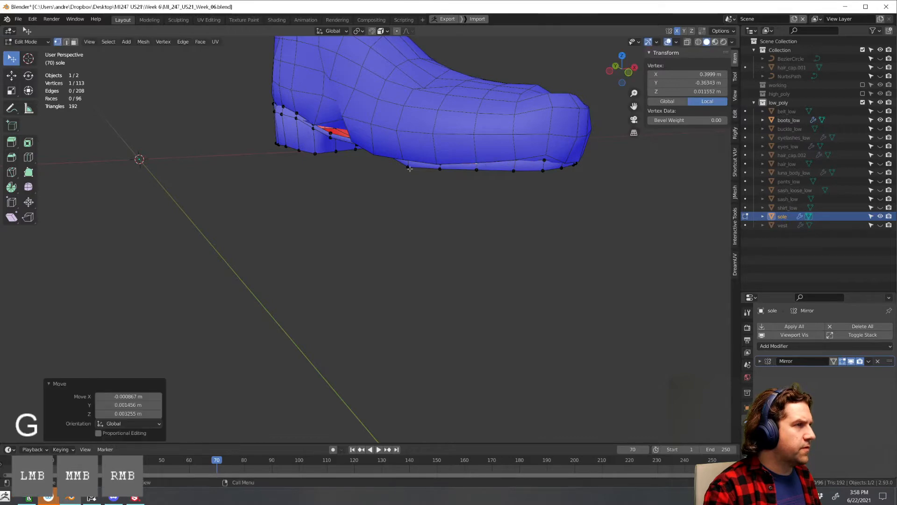
Raise the sole's upper rim vertex at the arch into the boot to narrow the gap in front of the heel
middle_click_drag(411, 168, 463, 180)
middle_click_drag(462, 180, 460, 271, "shift")
middle_click_drag(390, 264, 433, 230)
scroll(390, 268, "up", 4)
middle_click_drag(391, 269, 378, 289)
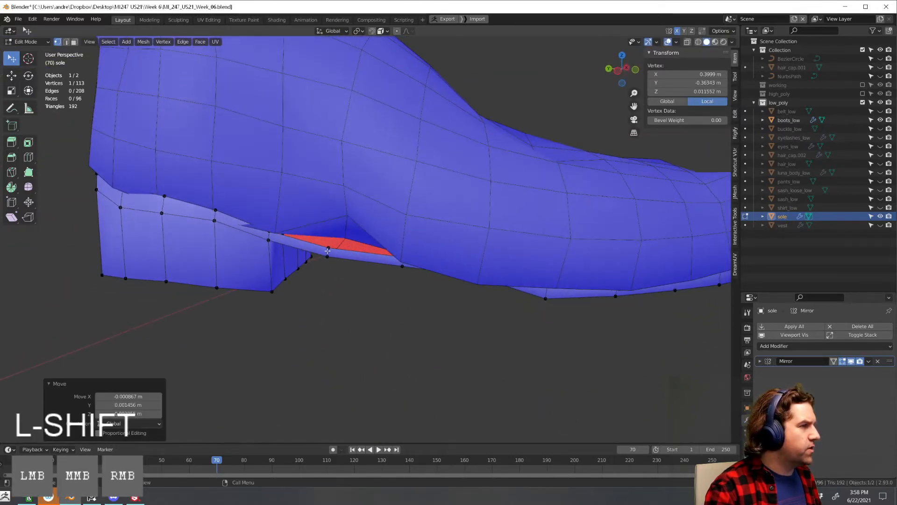
left_click(329, 248)
key("g")
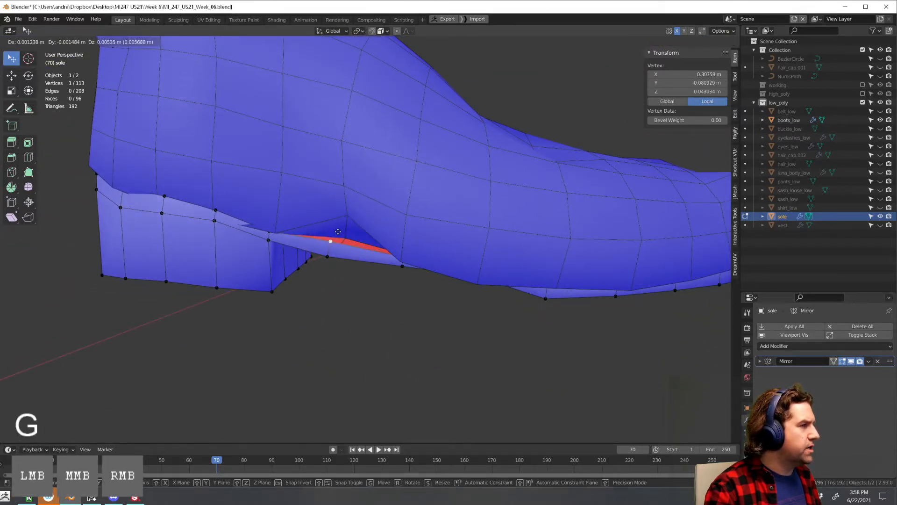
left_click(338, 231)
middle_click_drag(338, 231, 444, 234)
key("g")
left_click(358, 266)
Leave the sole's Edit Mode and open boots_low for editing around the arch gap
key("Tab")
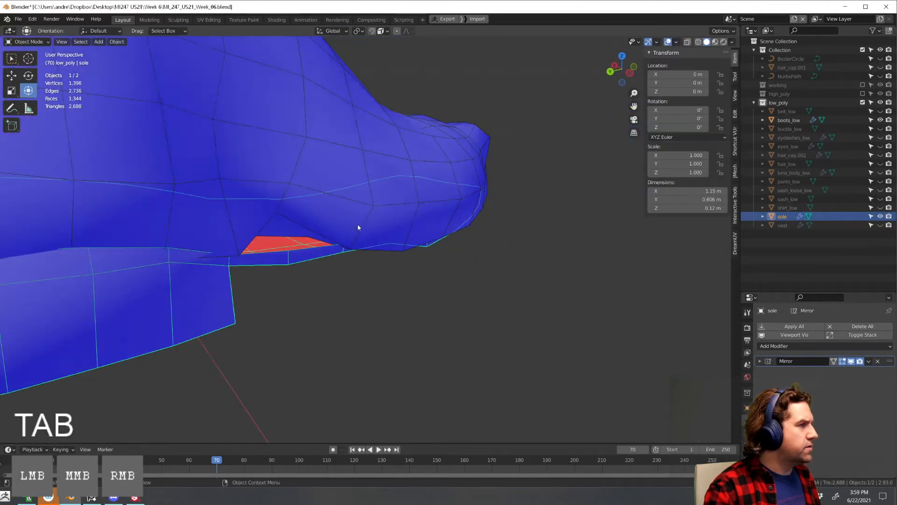
left_click(352, 220)
key("Tab")
middle_click_drag(352, 220, 296, 275)
Try to move the boot's lower vertex at the arch along the X axis, and undo the change
left_click(285, 240)
scroll(296, 275, "up", 3)
key("g")
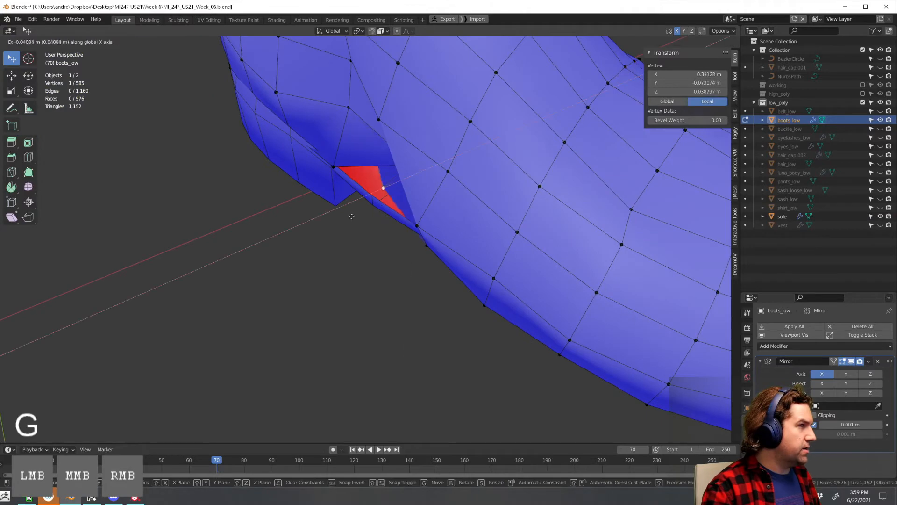
left_click(355, 217)
middle_click_drag(369, 209, 351, 215)
key("alt+z")
key("ctrl+z")
key("ctrl+z")
key("alt+z")
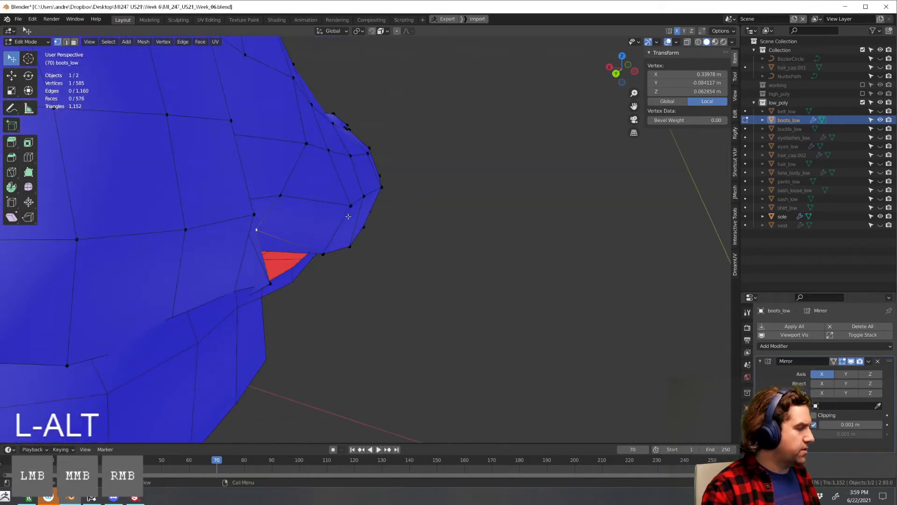
Reposition the boot's lower vertices at the arch to cover the gap above the sole, and return to Object Mode
key("g")
left_click(391, 246)
middle_click_drag(391, 246, 303, 270)
key("g")
left_click(336, 242)
middle_click_drag(399, 224, 388, 253)
key("g")
left_click(334, 280)
key("g")
left_click(362, 265)
left_click(350, 259)
key("g")
left_click(348, 255)
key("Tab")
Reopen the sole in Edit Mode and raise two upper rim vertices on the forefoot's outer side to close the gap beneath the boot
scroll(327, 268, "down", 4)
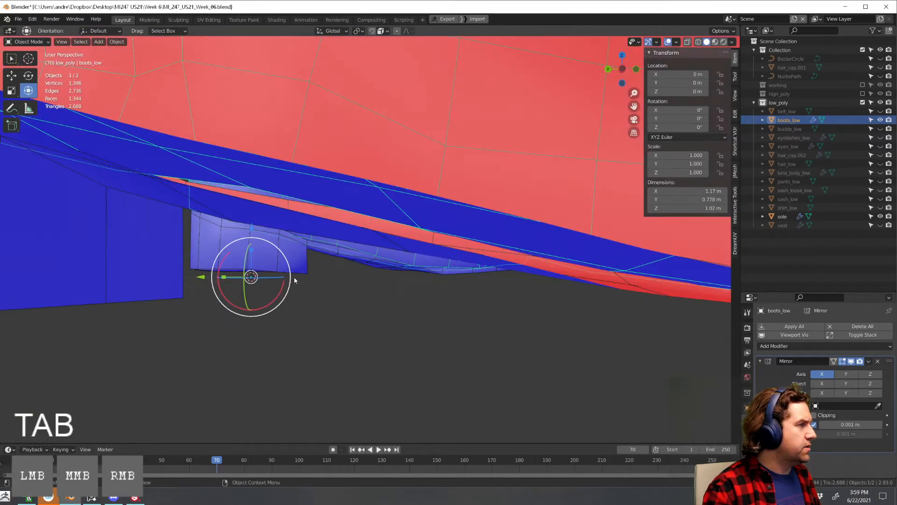
middle_click_drag(294, 277, 360, 282)
left_click(384, 293)
scroll(362, 287, "down", 4)
left_click(360, 283)
scroll(464, 308, "up", 4)
middle_click_drag(464, 308, 486, 310)
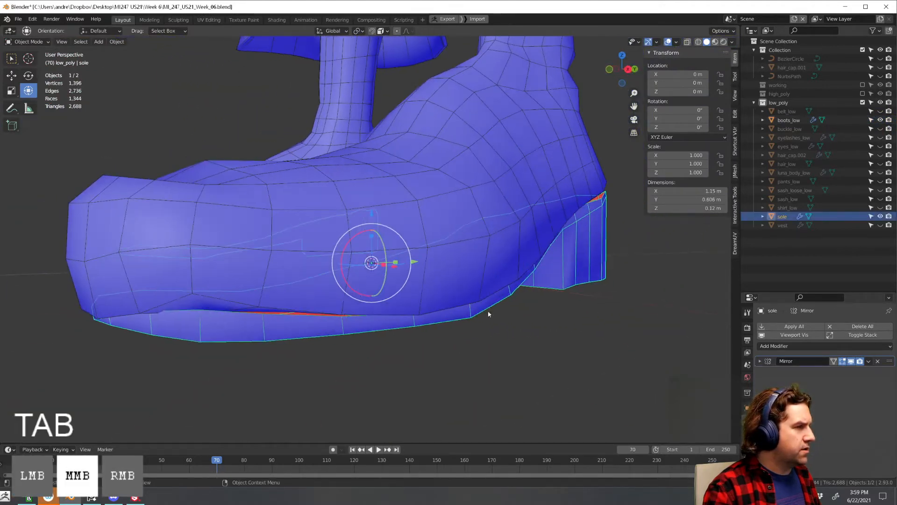
key("Tab")
key("g")
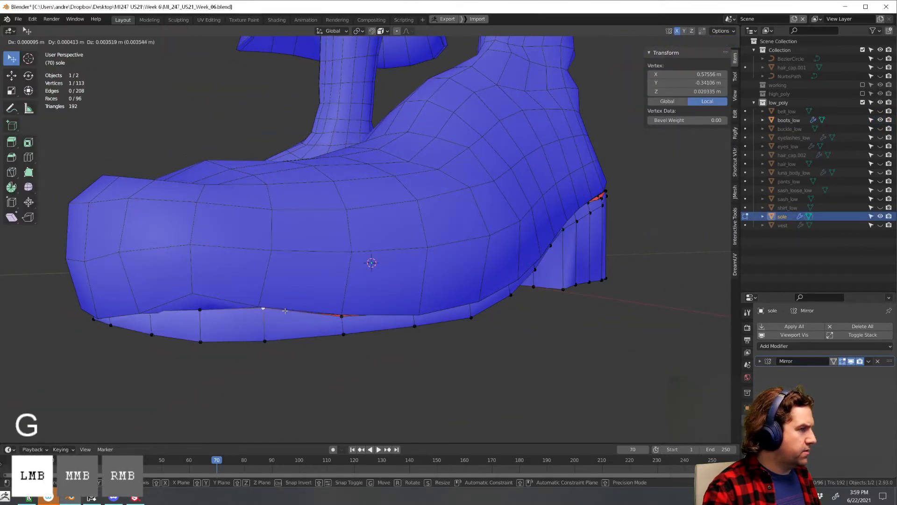
left_click(206, 311)
key("g")
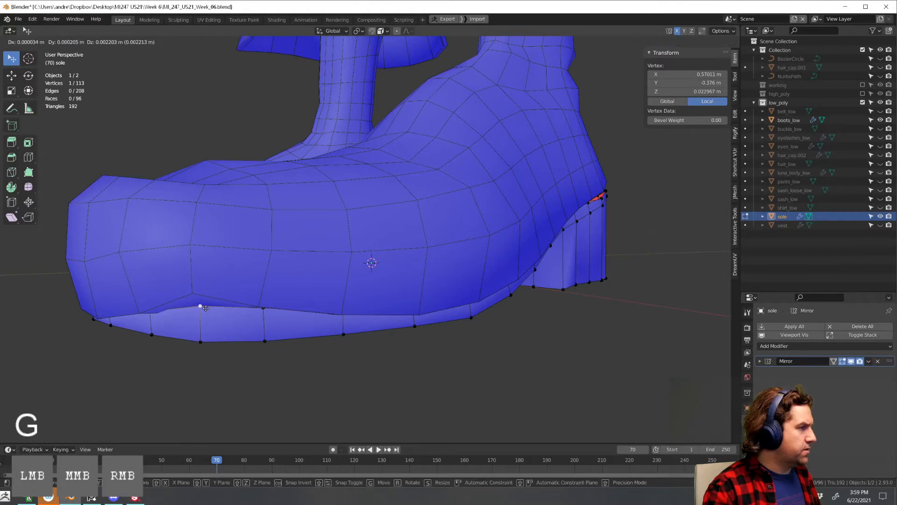
left_click(206, 302)
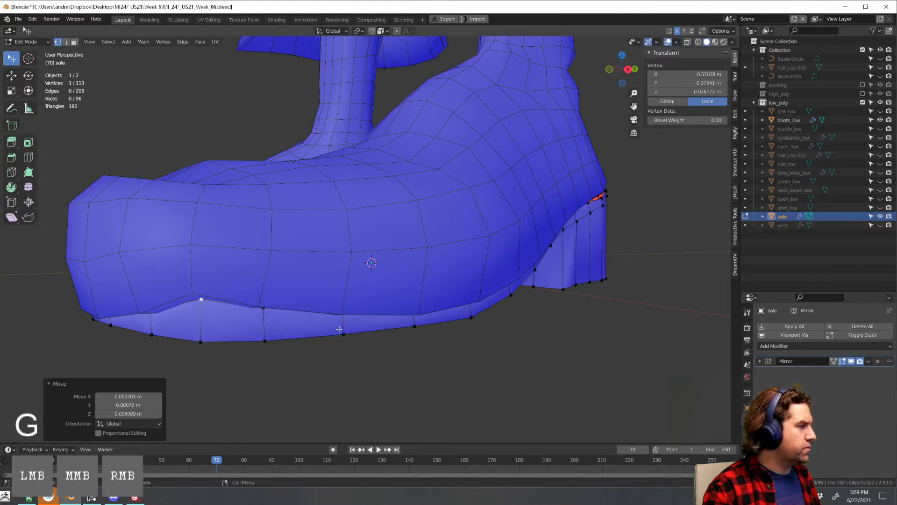
Return to Object Mode, rename the sole object as sole_low and deselect it
key("Tab")
scroll(360, 367, "down", 5)
middle_click_drag(360, 367, 439, 278)
scroll(442, 340, "down", 3)
scroll(435, 276, "up", 3)
left_click(437, 275)
key("F2")
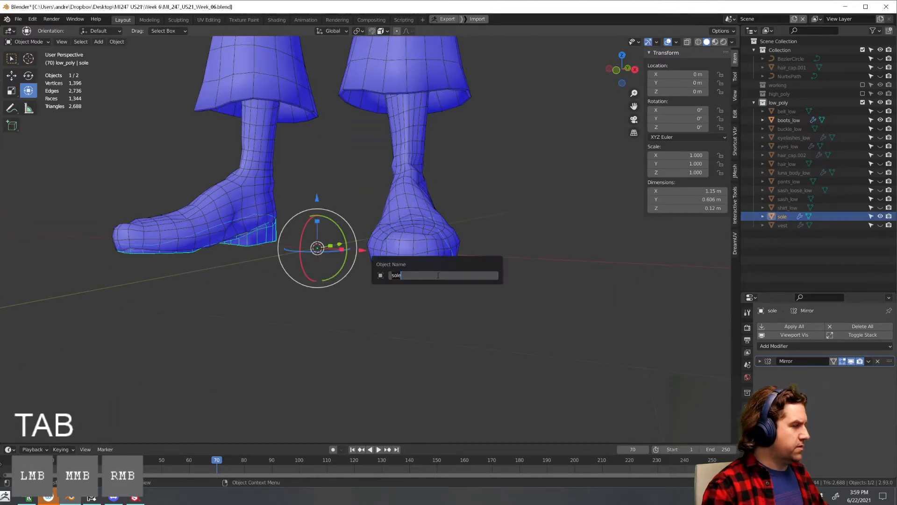
type("_low")
key("Return")
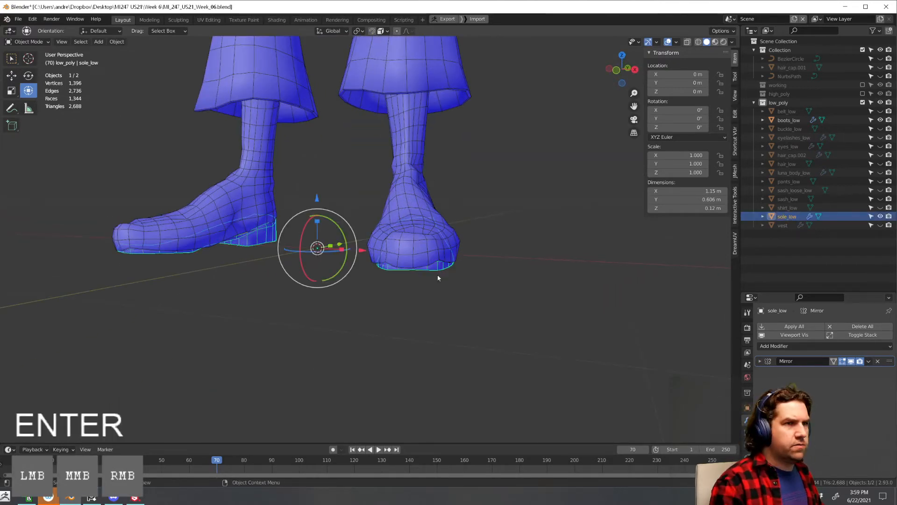
left_click(579, 274)
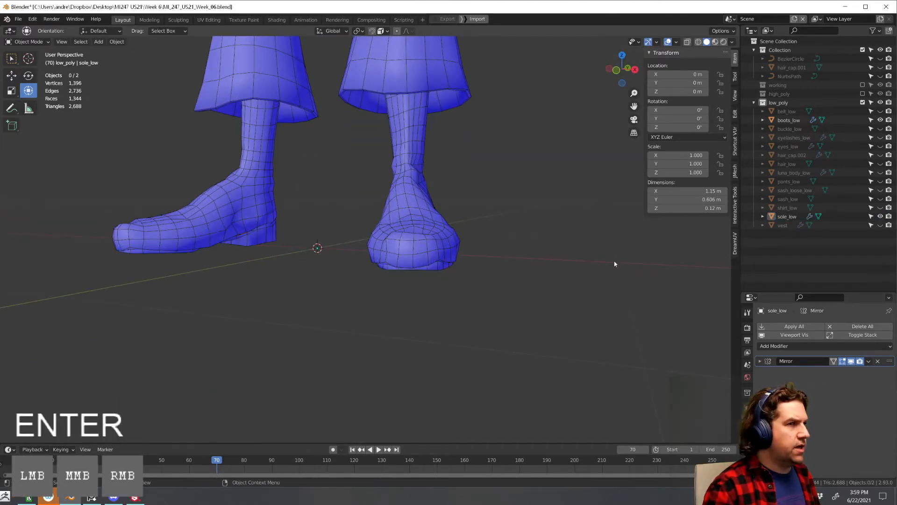
Hide sole_low, unhide the vest and select it
left_click(880, 216)
left_click(881, 226)
scroll(537, 232, "down", 5)
middle_click_drag(519, 190, 521, 308, "shift")
middle_click_drag(485, 220, 499, 372, "shift")
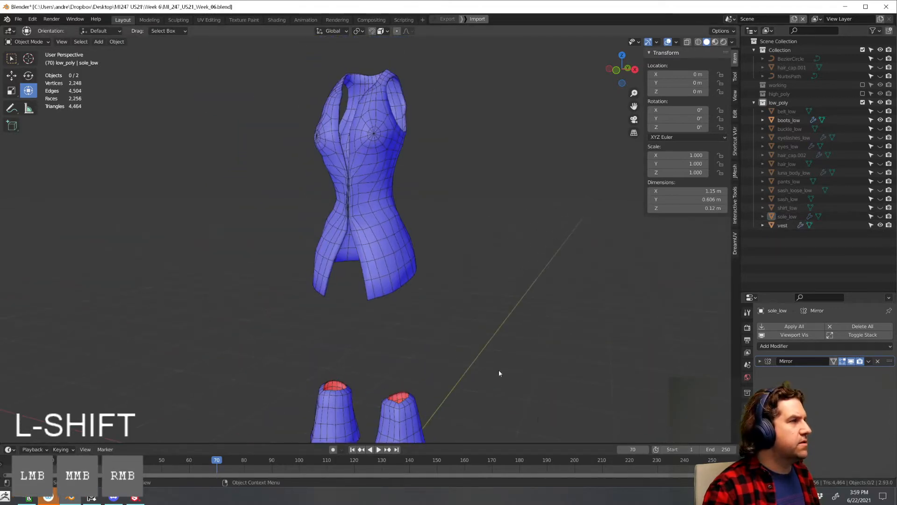
left_click(397, 246)
Remove the Multires modifier from the vest
middle_click_drag(427, 244, 471, 247)
middle_click_drag(481, 279, 518, 282, "shift")
scroll(485, 340, "up", 5)
scroll(483, 281, "up", 2)
scroll(483, 281, "down", 1)
scroll(519, 282, "down", 3)
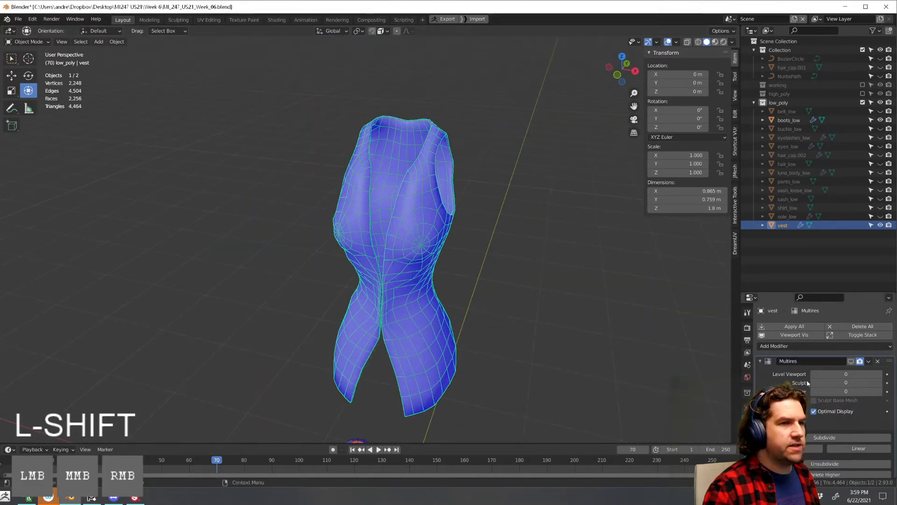
scroll(834, 425, "down", 5)
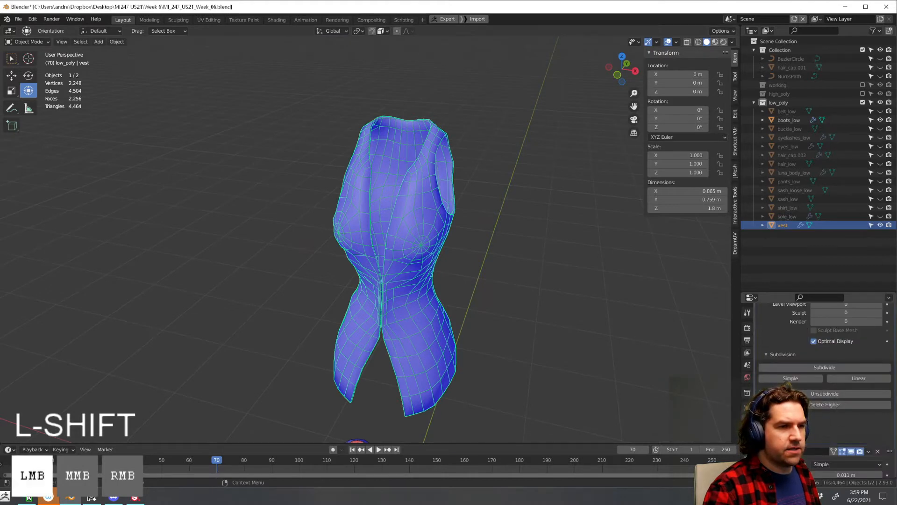
scroll(831, 427, "up", 5)
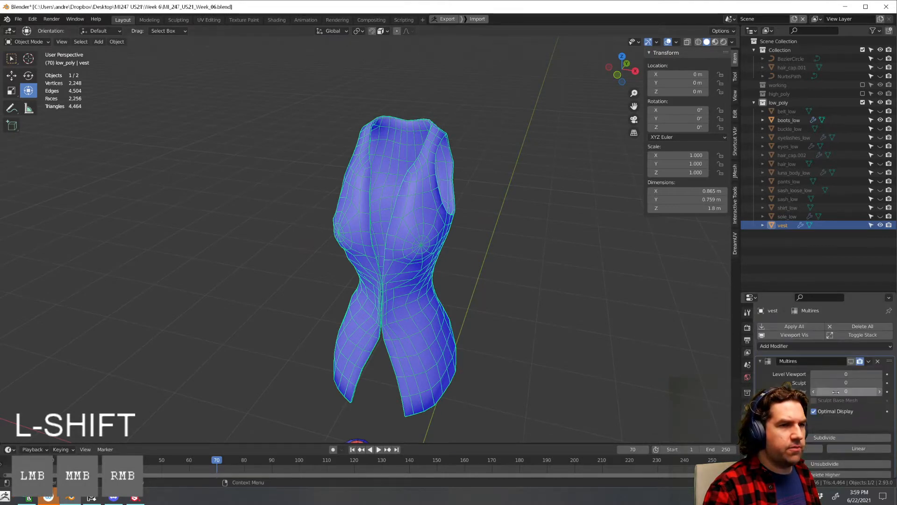
left_click(877, 363)
Apply the vest's Solidify modifier and isolate the vest in Local View
middle_click_drag(607, 336, 537, 335)
scroll(846, 384, "down", 3)
middle_click_drag(626, 359, 593, 361)
middle_click_drag(500, 340, 533, 371)
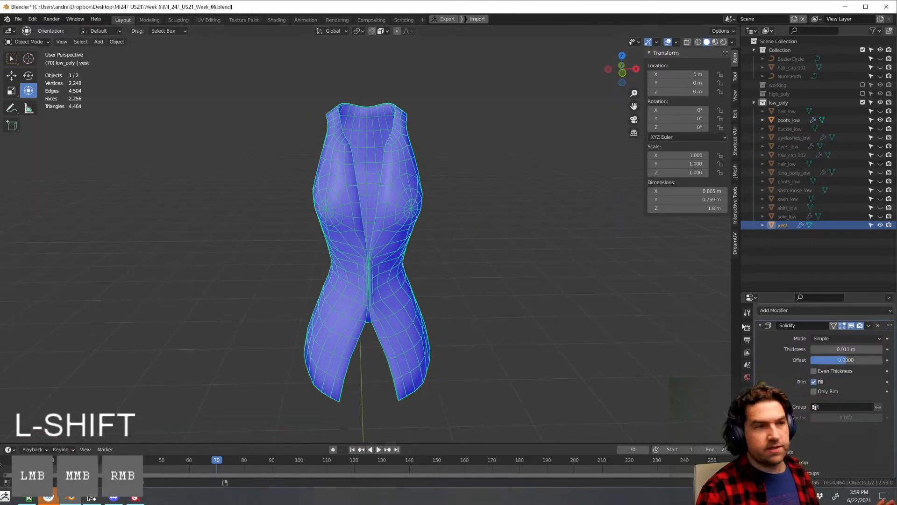
scroll(839, 352, "up", 3)
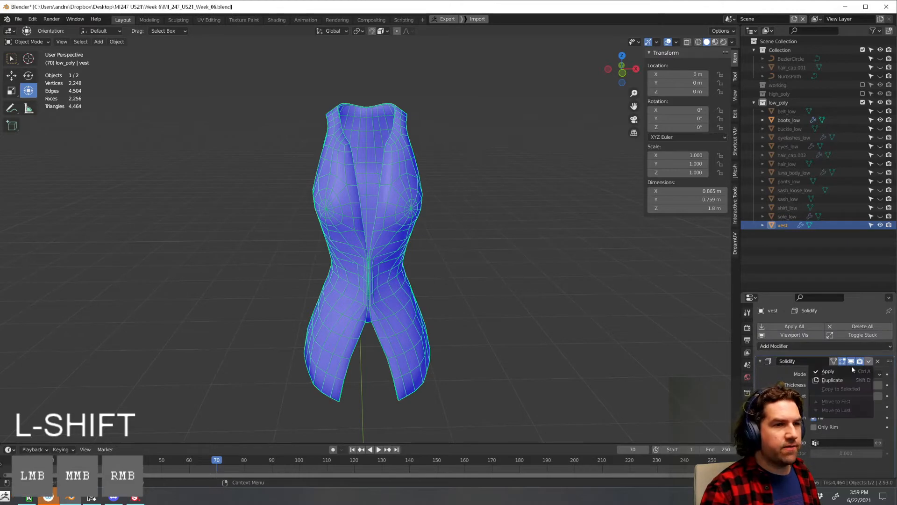
left_click(851, 367)
middle_click_drag(607, 336, 549, 310)
key("KP_Divide")
scroll(535, 323, "down", 2)
scroll(614, 291, "up", 2)
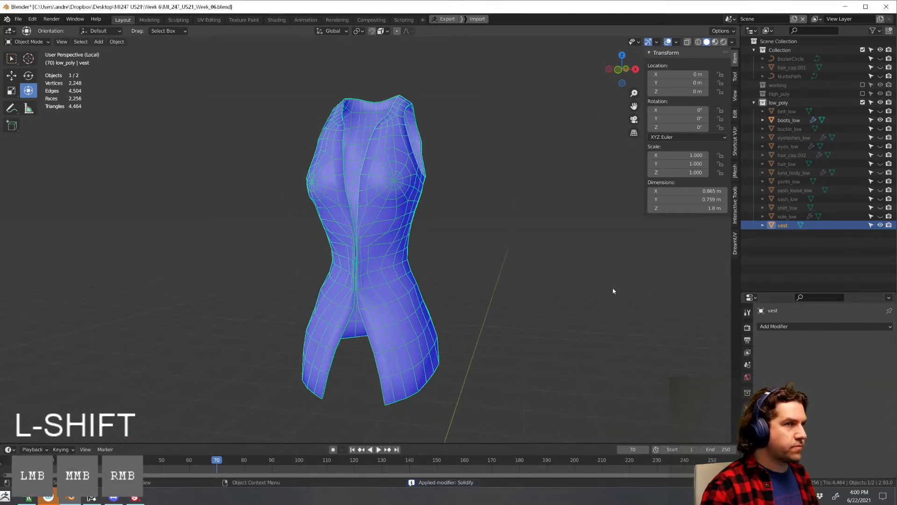
Unhide all meshes in the low_poly collection and exit Local View to display the whole character
left_click_drag(881, 209, 880, 188)
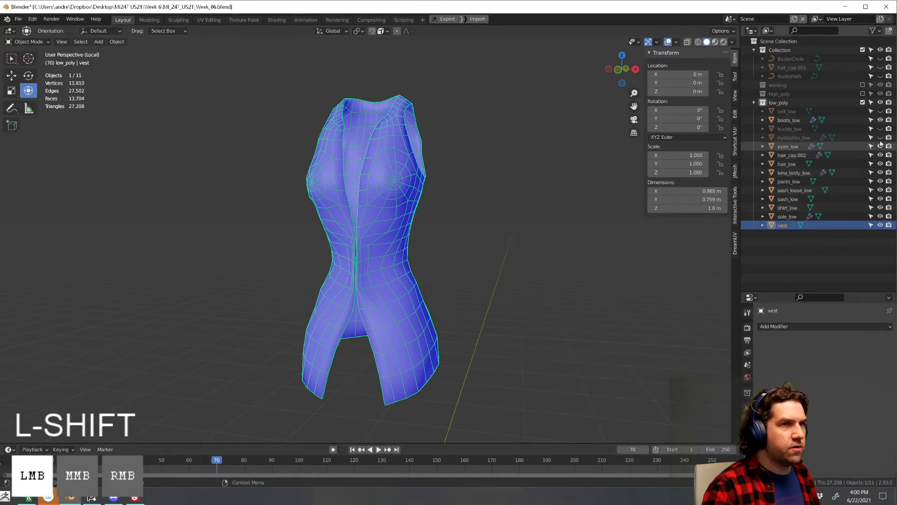
left_click(521, 206)
key("KP_Divide")
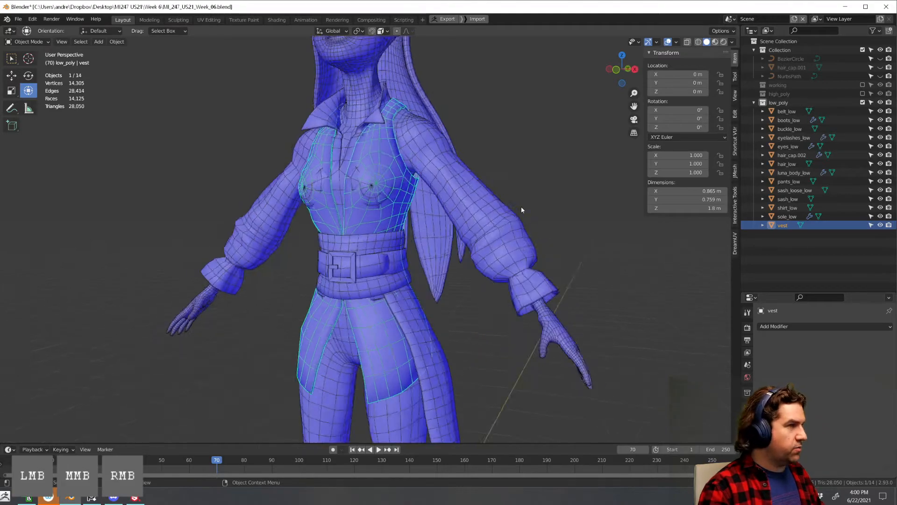
Examine how the vest fits against the shirt, body, belt and sash around the torso
middle_click_drag(521, 206, 539, 249)
middle_click_drag(523, 266, 492, 293, "shift")
scroll(357, 92, "up", 4)
left_click(356, 91)
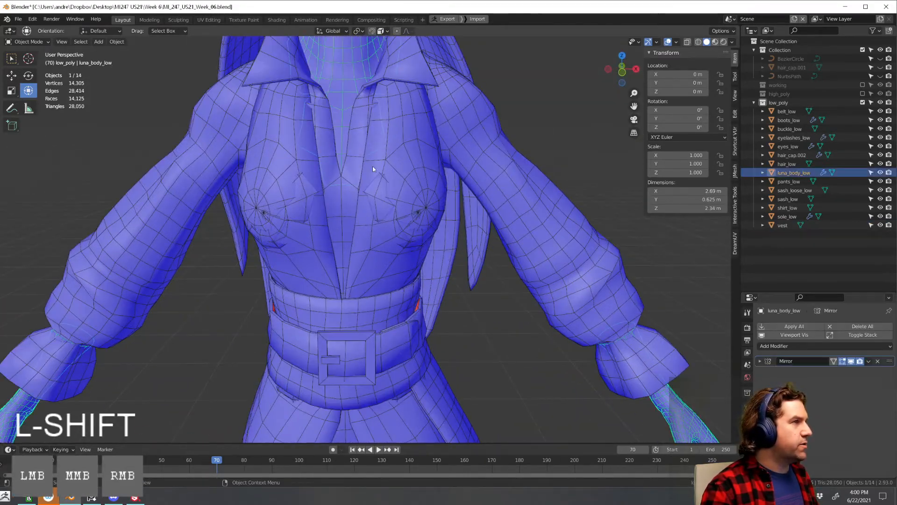
scroll(372, 166, "down", 4)
middle_click_drag(386, 195, 434, 214)
middle_click_drag(436, 306, 493, 198, "shift")
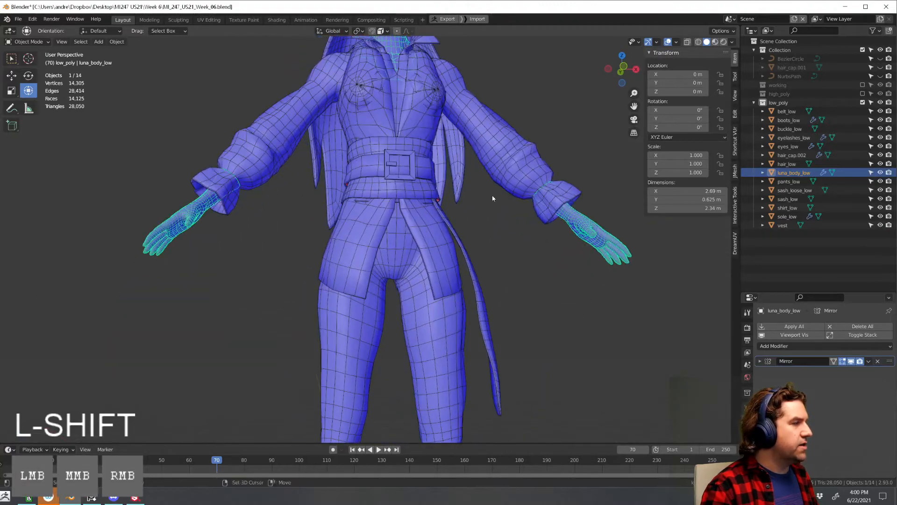
mouse_move(493, 289)
middle_mouse_down()
mouse_move(505, 241)
mouse_move(550, 246)
mouse_move(580, 271)
mouse_move(544, 255)
mouse_move(537, 325)
mouse_move(534, 310)
mouse_move(475, 315)
mouse_move(535, 289)
mouse_move(496, 276)
mouse_move(495, 240)
mouse_move(490, 280)
middle_mouse_up()
scroll(582, 273, "up", 3)
Open the vest in Edit Mode and use X-Ray to inspect its geometry hidden beneath the belt and sash
left_click(519, 235)
key("Tab")
key("alt+z")
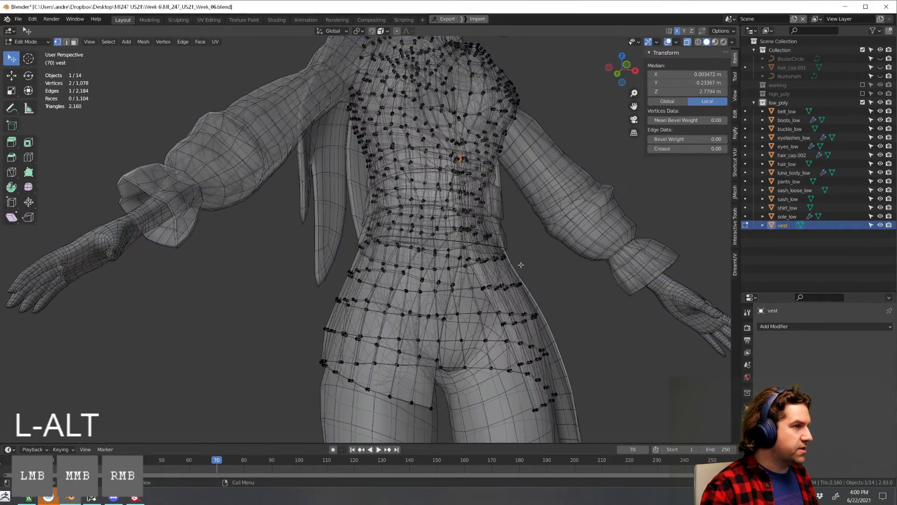
scroll(490, 281, "up", 2)
key("alt+z")
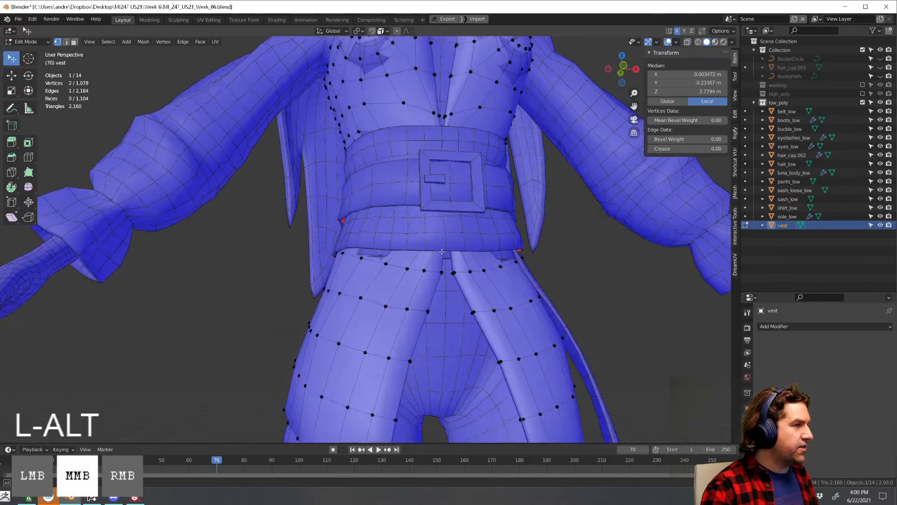
mouse_move(380, 247)
middle_mouse_down()
mouse_move(540, 221)
mouse_move(510, 256)
middle_mouse_up()
key("Tab")
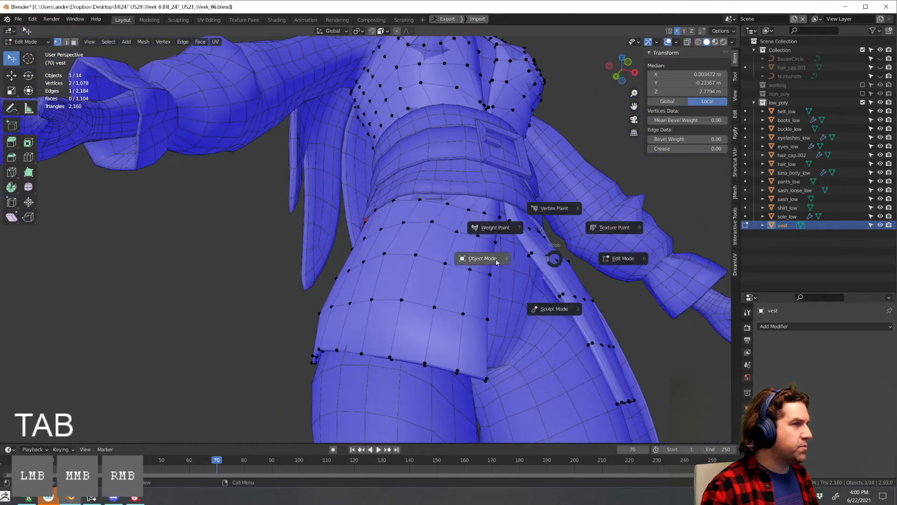
Isolate the vest in Local View, select the ring of inner faces around its waist and delete it
key("KP_Divide")
key("Tab")
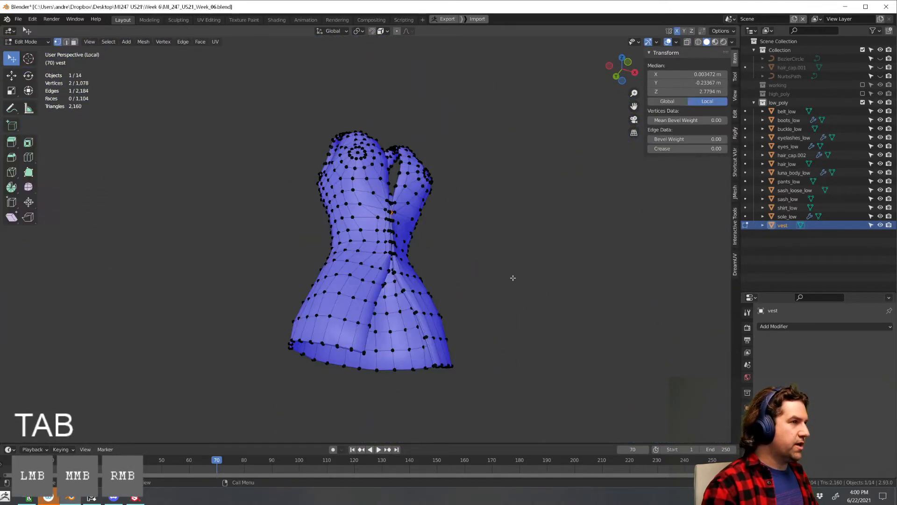
scroll(426, 278, "up", 3)
middle_click_drag(435, 317, 565, 297)
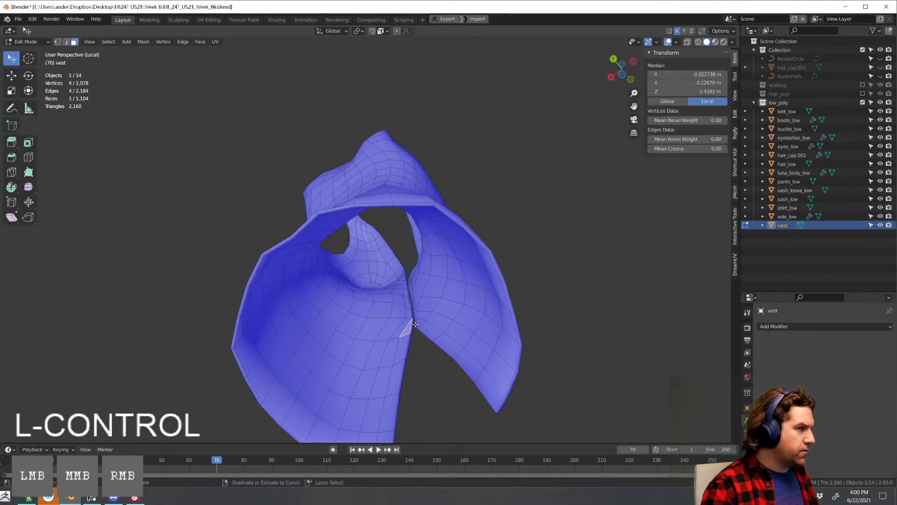
mouse_move(419, 321)
middle_mouse_down()
mouse_move(407, 339)
mouse_move(396, 318)
mouse_move(413, 302)
mouse_move(437, 301)
mouse_move(420, 312)
mouse_move(422, 323)
middle_mouse_up()
left_click(388, 303, "ctrl")
left_click(419, 301, "ctrl")
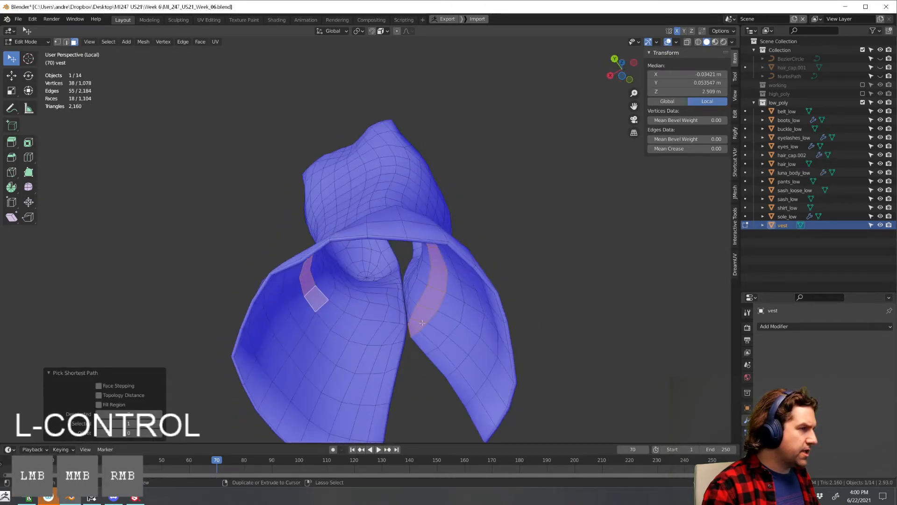
left_click(401, 334)
scroll(414, 338, "up", 3)
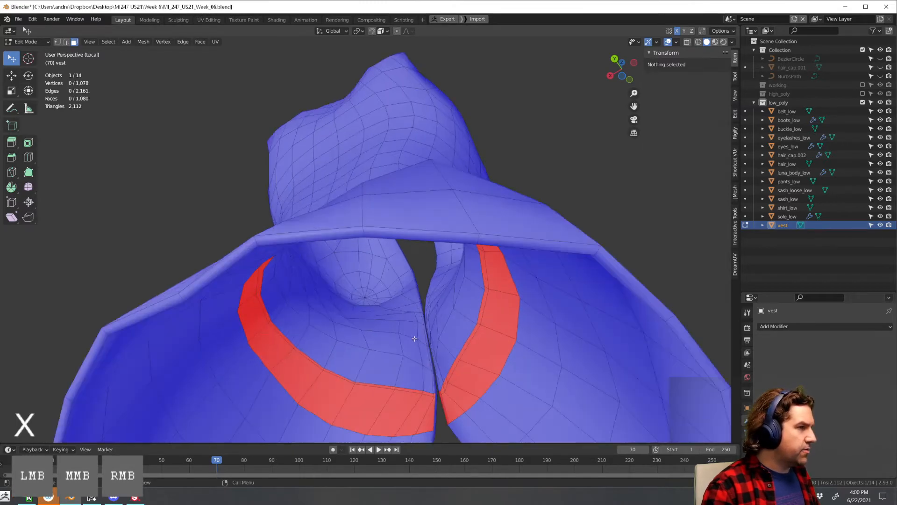
Select the continuous strip of inner faces along both front edges and the neckline of the vest and delete it
middle_click_drag(441, 384, 456, 379)
middle_click_drag(456, 379, 463, 290, "shift")
scroll(447, 316, "up", 4)
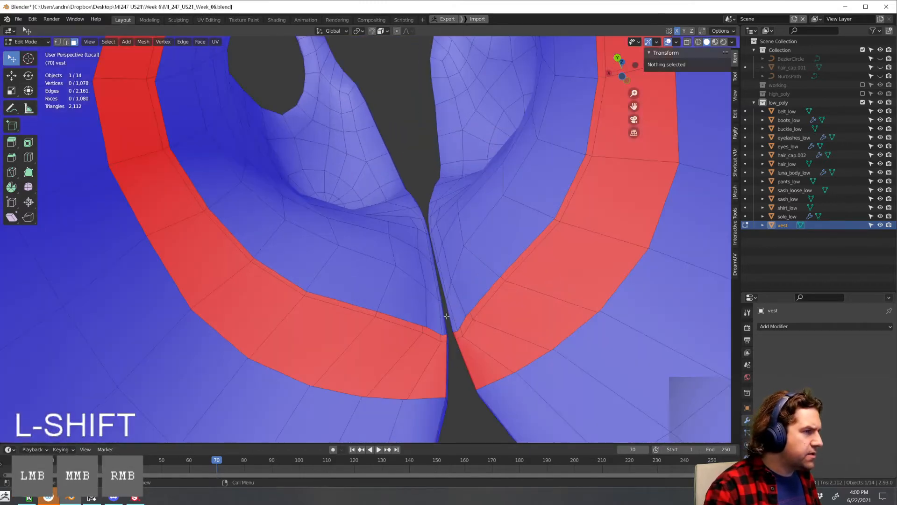
left_click(443, 328)
scroll(443, 328, "down", 4)
middle_click_drag(442, 328, 397, 199)
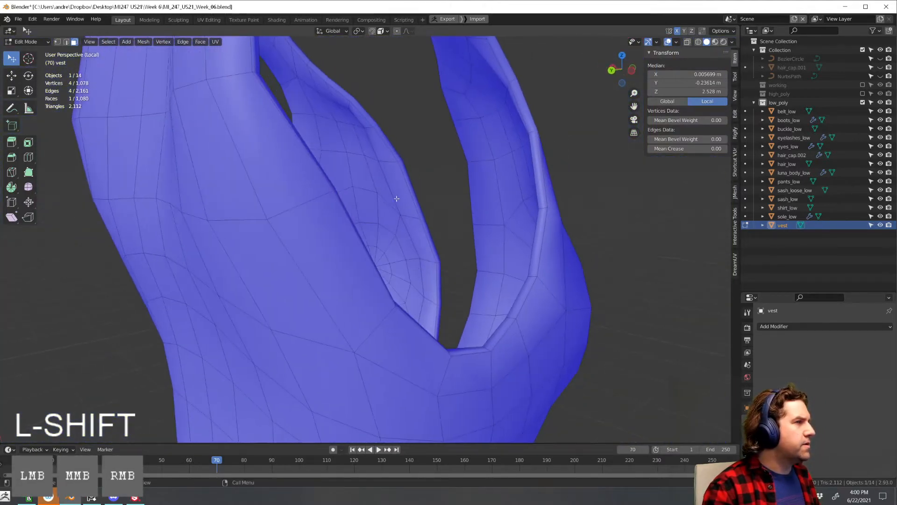
middle_click_drag(377, 142, 359, 134)
middle_click_drag(359, 133, 252, 124, "shift")
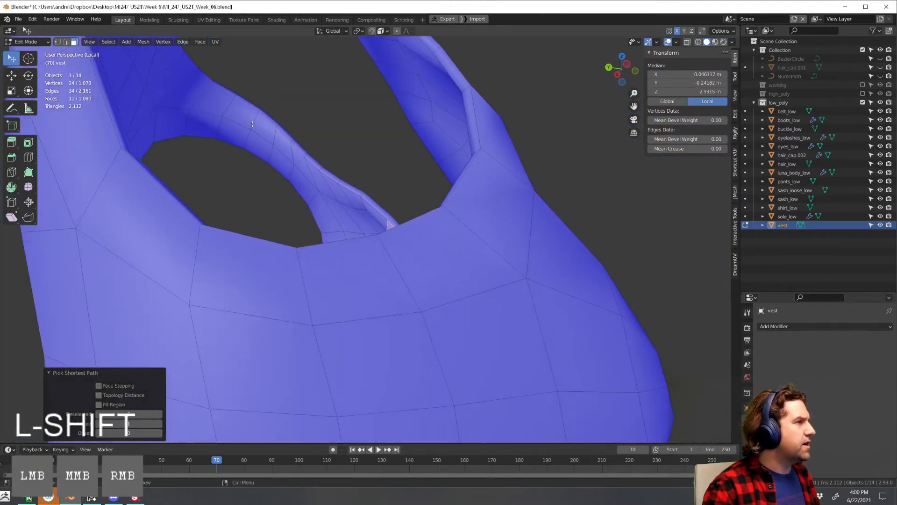
left_click(217, 101, "ctrl")
middle_click_drag(217, 101, 191, 187, "shift")
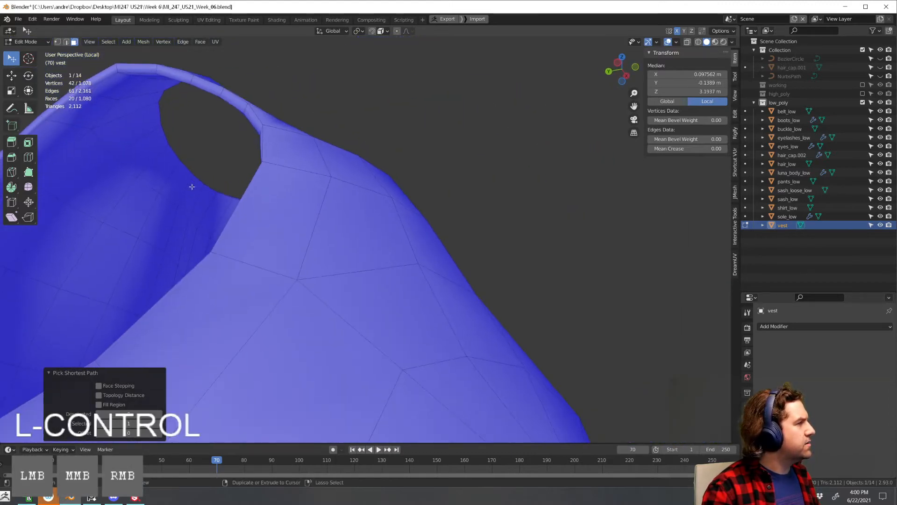
left_click(155, 85, "ctrl")
middle_click_drag(157, 89, 537, 299)
middle_click_drag(537, 299, 397, 187, "shift")
left_click(561, 293, "ctrl")
middle_click_drag(593, 350, 570, 325, "shift")
scroll(551, 295, "down", 4)
left_click(464, 319, "ctrl")
middle_click_drag(464, 319, 496, 281)
scroll(476, 281, "up", 5)
scroll(481, 273, "up", 2)
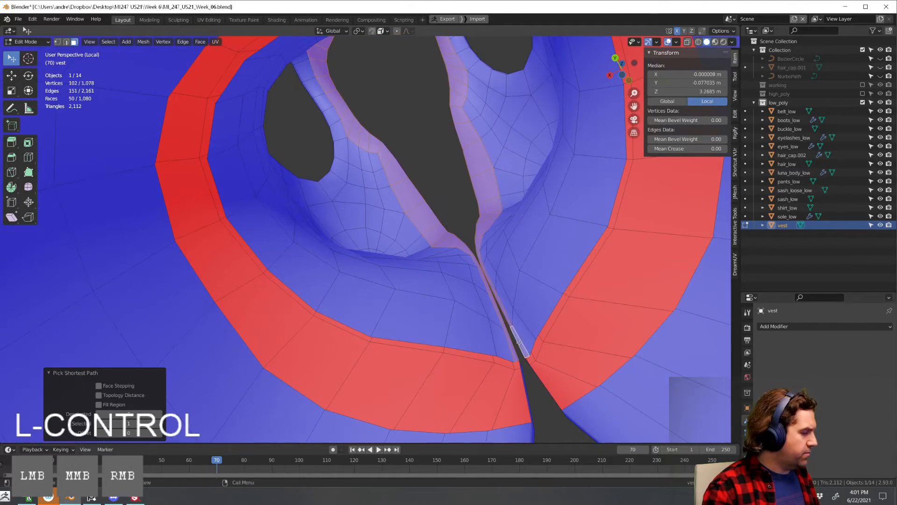
left_click(520, 344)
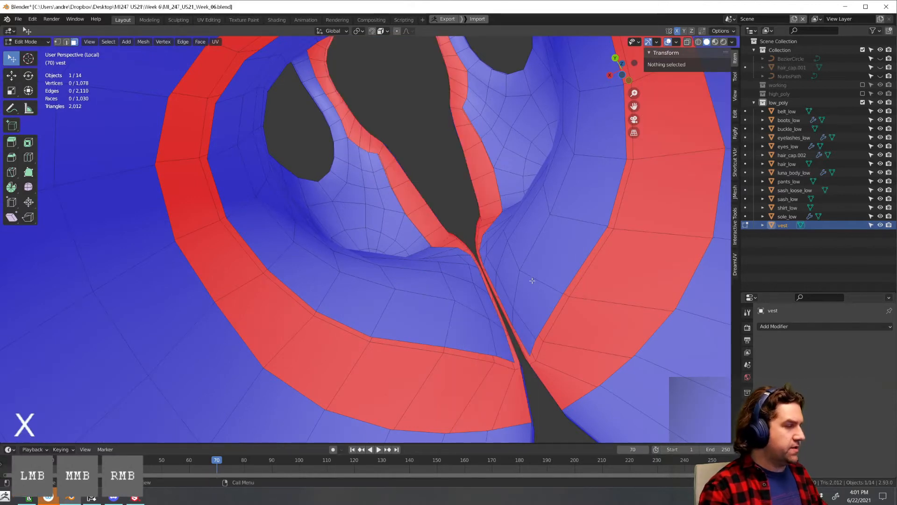
Select the rings of inner faces around both armholes of the vest and delete them
key("ctrl+l")
left_click(548, 263)
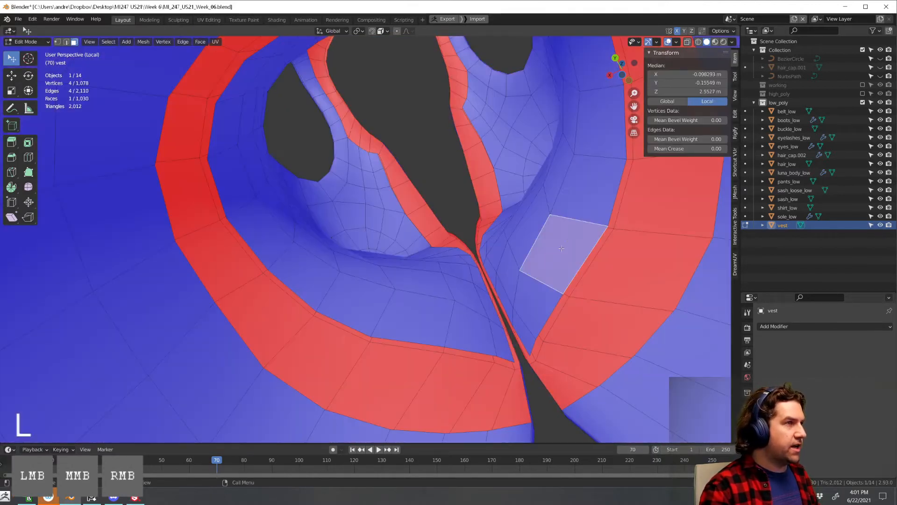
middle_click_drag(549, 261, 404, 214)
key("l")
scroll(557, 259, "down", 6)
left_click(556, 261)
scroll(468, 306, "up", 3)
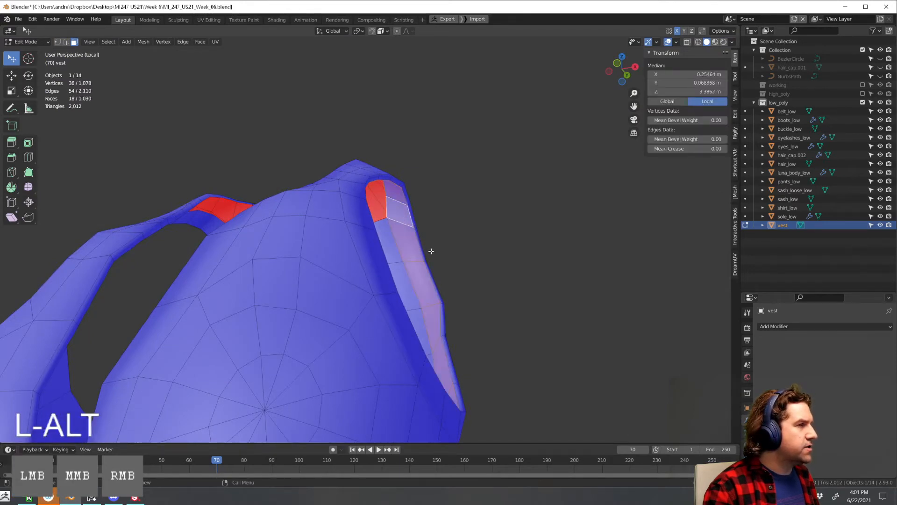
middle_click_drag(431, 251, 322, 370)
left_click(585, 306)
Select the separated inner layer of the vest's upper part by linked faces, delete it and return to Object Mode
left_click(534, 256)
key("ctrl+l")
scroll(529, 340, "down", 3)
middle_click_drag(411, 335, 414, 215, "shift")
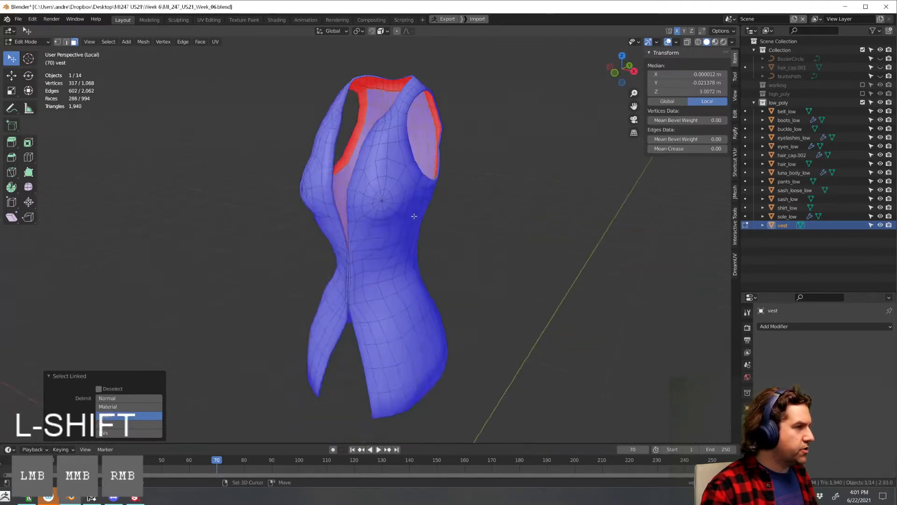
middle_click_drag(373, 406, 407, 330)
left_click(415, 319)
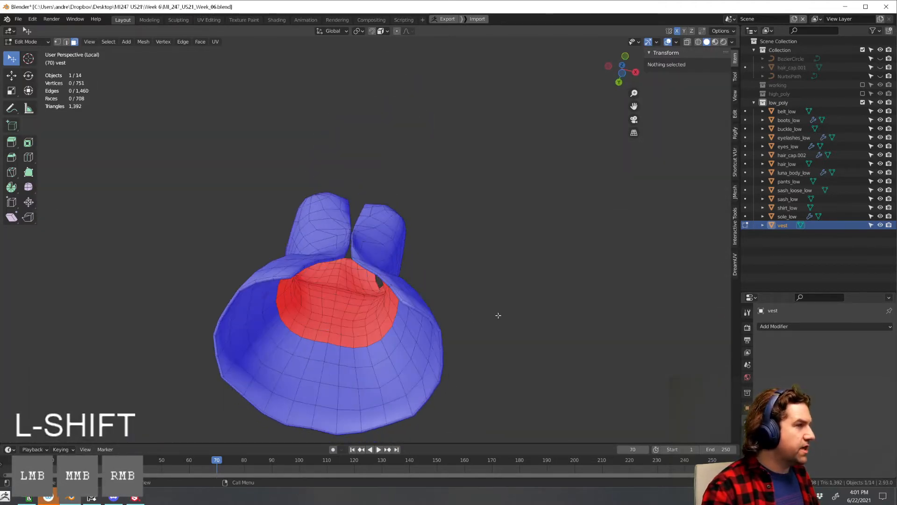
key("Tab")
Exit Local View and examine how the thinned vest sits over the shirt, belt and sash
left_click(482, 296)
middle_click_drag(483, 296, 542, 286)
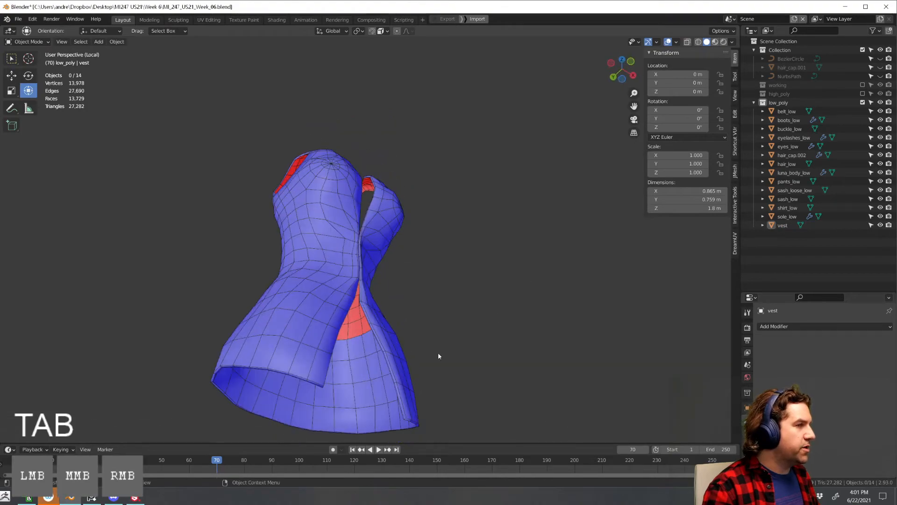
scroll(434, 362, "up", 3)
middle_click_drag(416, 388, 533, 271, "shift")
key("KP_Divide")
middle_click_drag(519, 308, 409, 248)
scroll(460, 273, "up", 3)
scroll(393, 254, "down", 3)
middle_click_drag(353, 158, 563, 205)
scroll(412, 141, "up", 3)
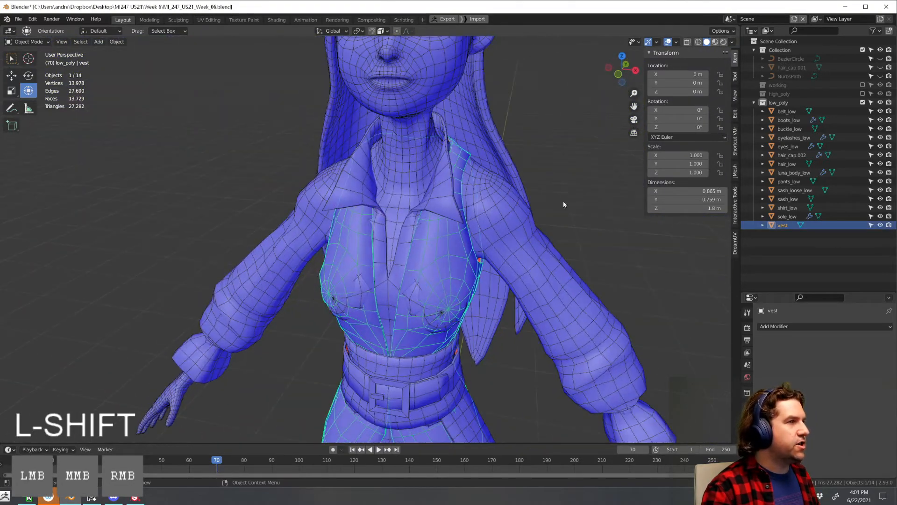
left_click(597, 218)
middle_click_drag(589, 235, 600, 217)
Select the shirt, compare it alone and with the whole character, and open it isolated in Edit Mode
left_click(457, 140)
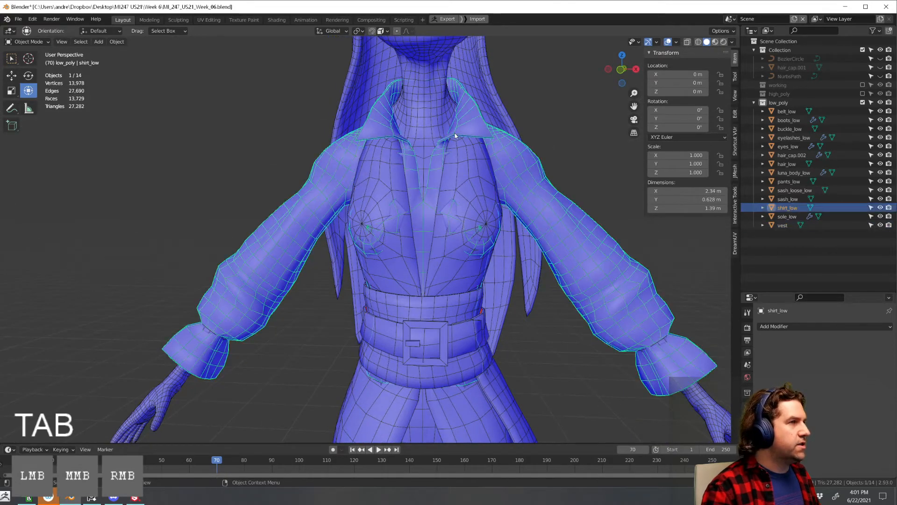
key("KP_Divide")
scroll(454, 135, "up", 3)
middle_click_drag(453, 155, 314, 176, "shift")
key("KP_Divide")
scroll(322, 215, "up", 3)
scroll(389, 256, "down", 6)
middle_click_drag(525, 255, 424, 224)
scroll(433, 219, "up", 4)
key("KP_Divide")
key("Tab")
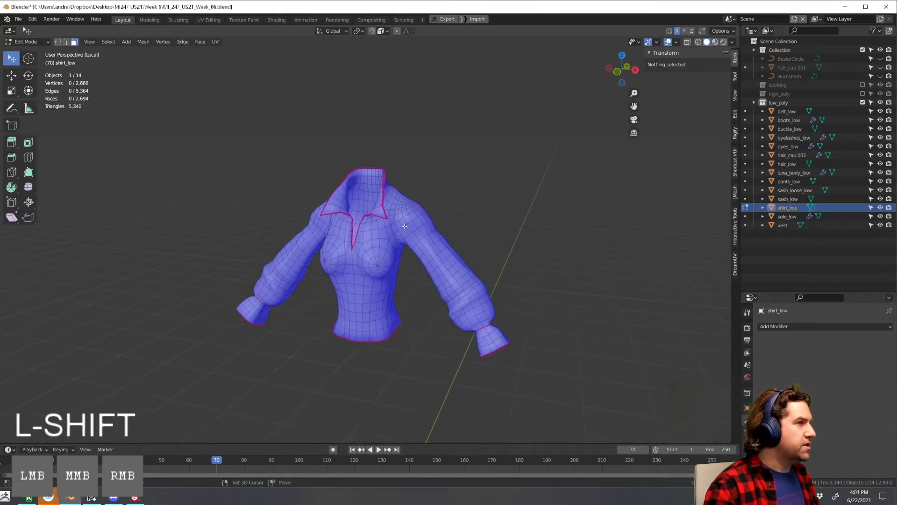
Try to select the loop of inner faces around the shirt's neckline just below the collar
scroll(397, 196, "up", 4)
middle_click_drag(361, 174, 343, 177, "shift")
middle_click_drag(356, 131, 374, 200)
scroll(412, 192, "up", 4)
scroll(348, 174, "up", 4)
middle_click_drag(346, 172, 393, 197)
middle_click_drag(393, 197, 330, 212, "shift")
left_click(213, 224)
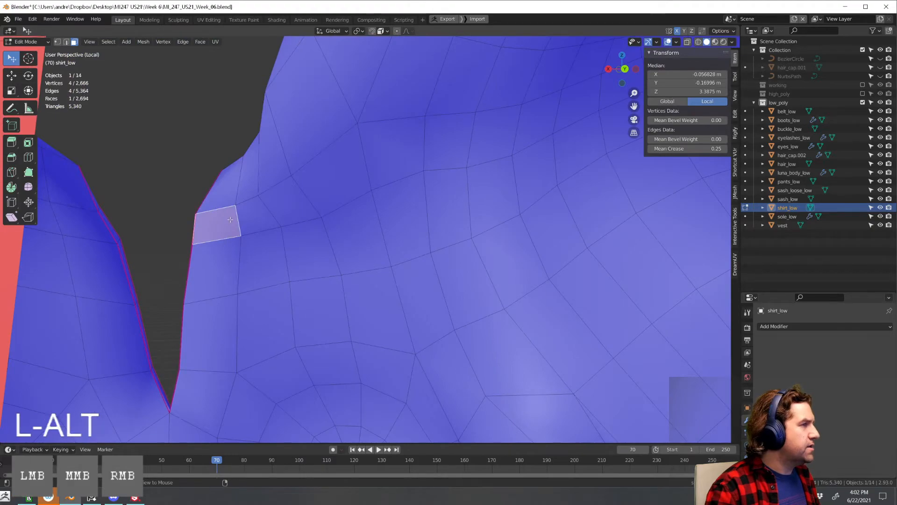
left_click(230, 220, "alt")
scroll(230, 219, "down", 6)
middle_click_drag(230, 219, 92, 231)
middle_click_drag(430, 233, 342, 247)
scroll(347, 244, "up", 3)
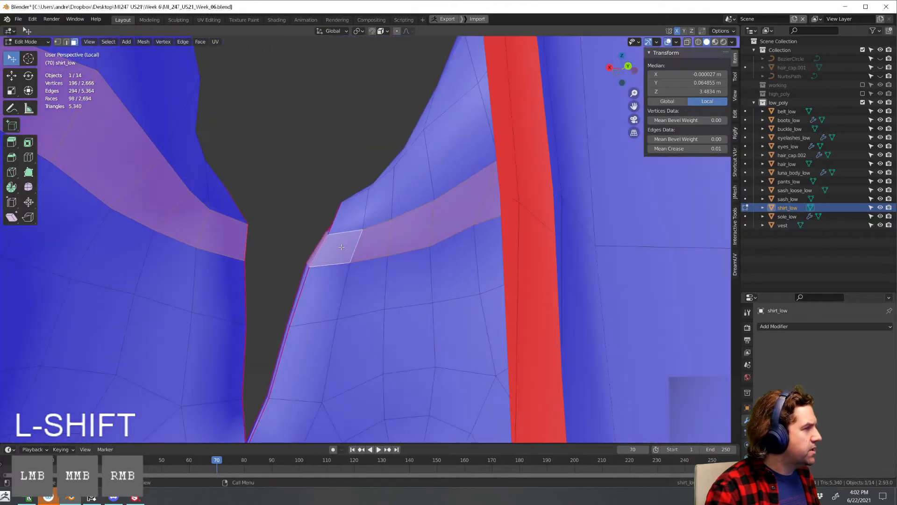
Delete the loop of inner faces below the shirt's collar and the inner strips along both sides of the front opening
left_click(342, 246)
left_click(222, 241)
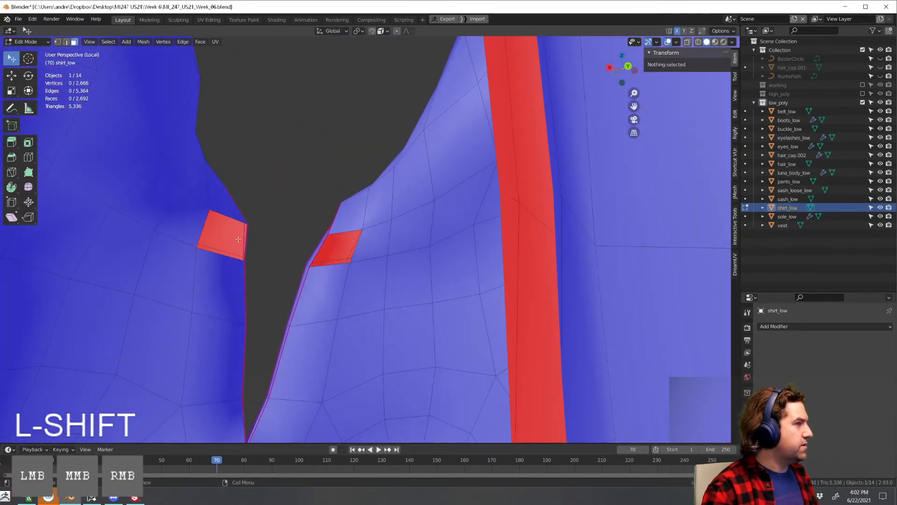
left_click(384, 237, "alt")
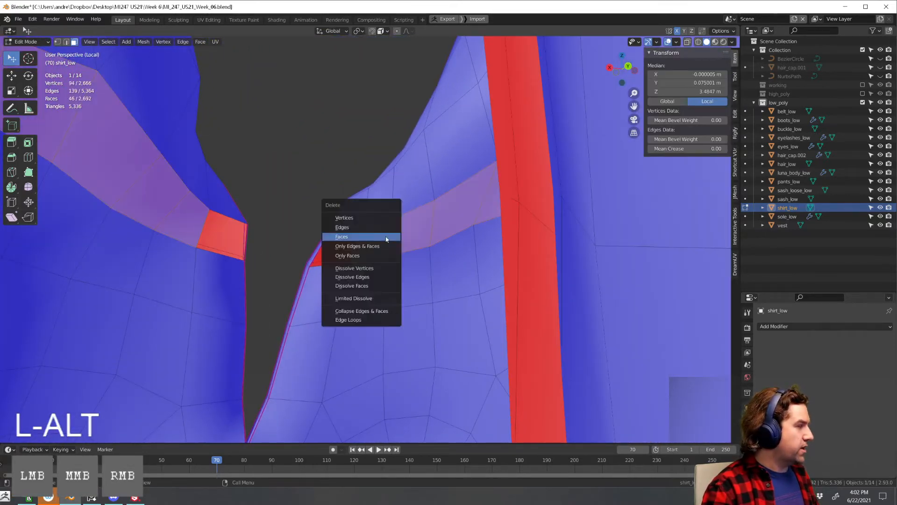
left_click(386, 239)
middle_click_drag(386, 239, 348, 304)
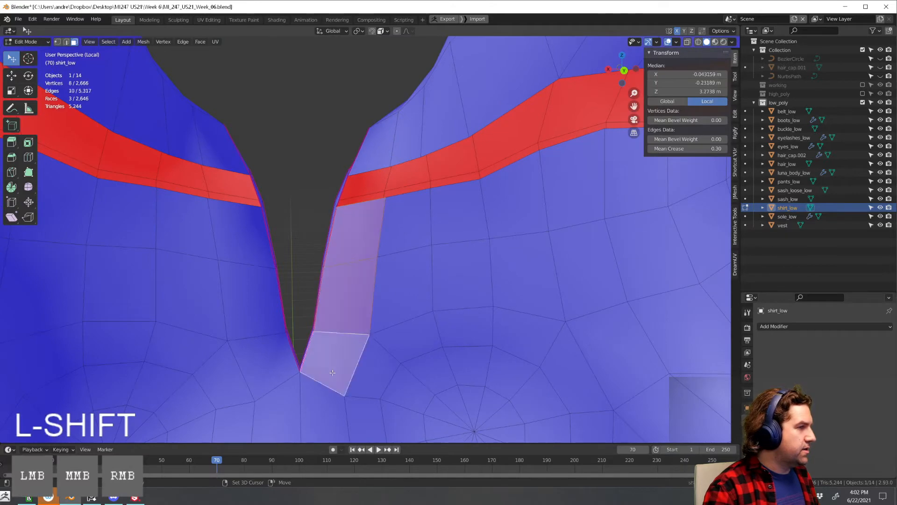
left_click(244, 251)
Select the thin ring of faces around the shirt's bottom hem and delete it
key("Home")
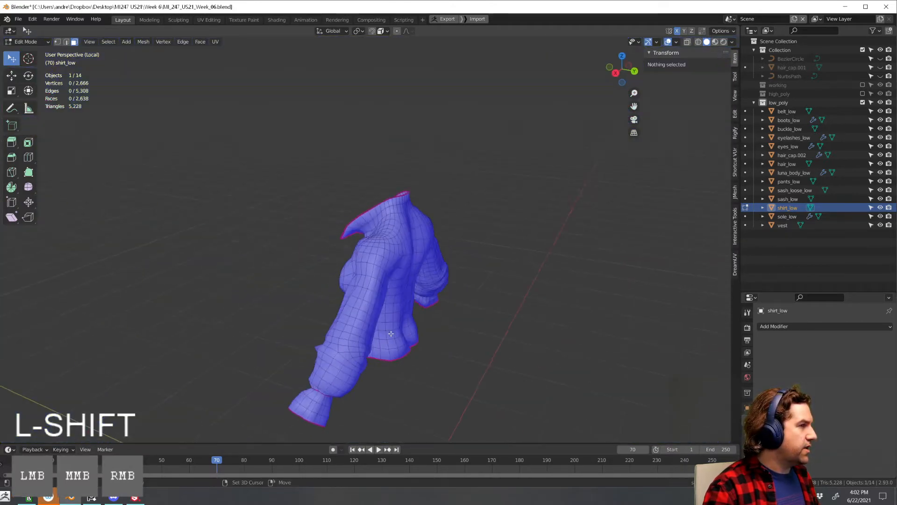
scroll(383, 222, "up", 7)
middle_click_drag(420, 193, 445, 226)
scroll(444, 226, "up", 3)
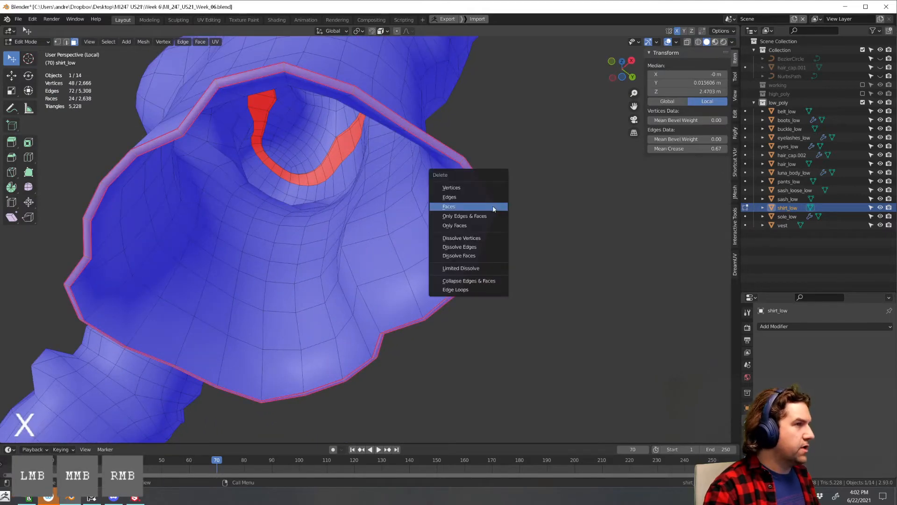
left_click(493, 209)
Return to Object Mode, exit Local View and examine the shirt around the belt and waist
scroll(496, 224, "down", 4)
middle_click_drag(497, 225, 498, 275)
key("Tab")
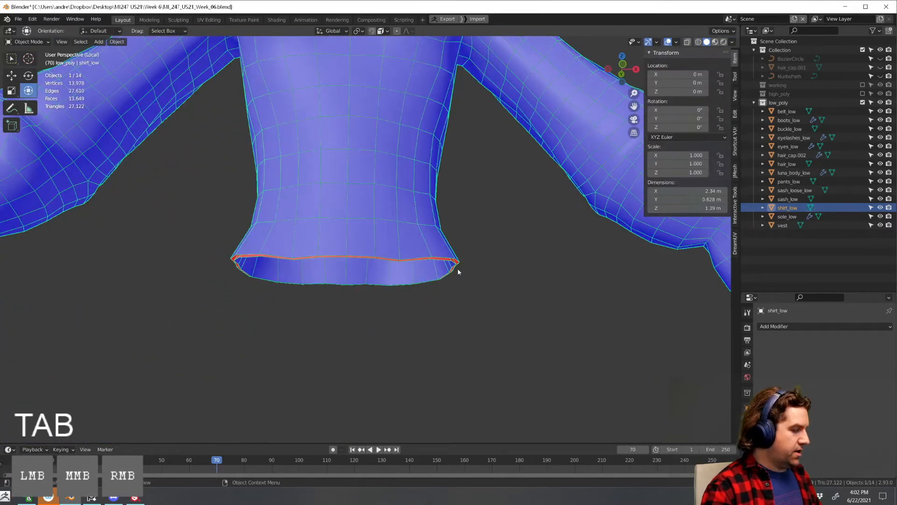
key("KP_Divide")
middle_click_drag(489, 334, 493, 274)
scroll(492, 274, "down", 4)
middle_click_drag(419, 240, 446, 227)
scroll(488, 222, "up", 4)
scroll(413, 216, "up", 2)
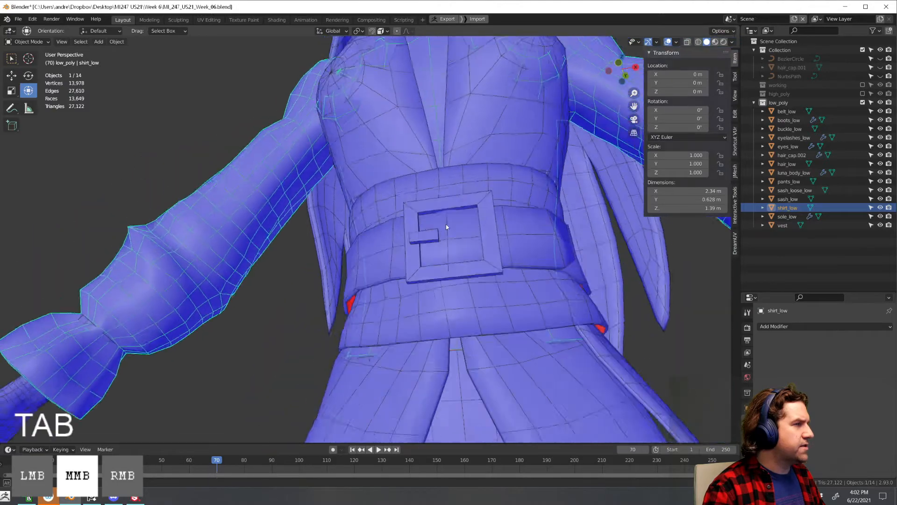
Isolate the shirt in Local View and reopen it in Edit Mode with its bottom opening in view
key("KP_Divide")
scroll(465, 287, "up", 6)
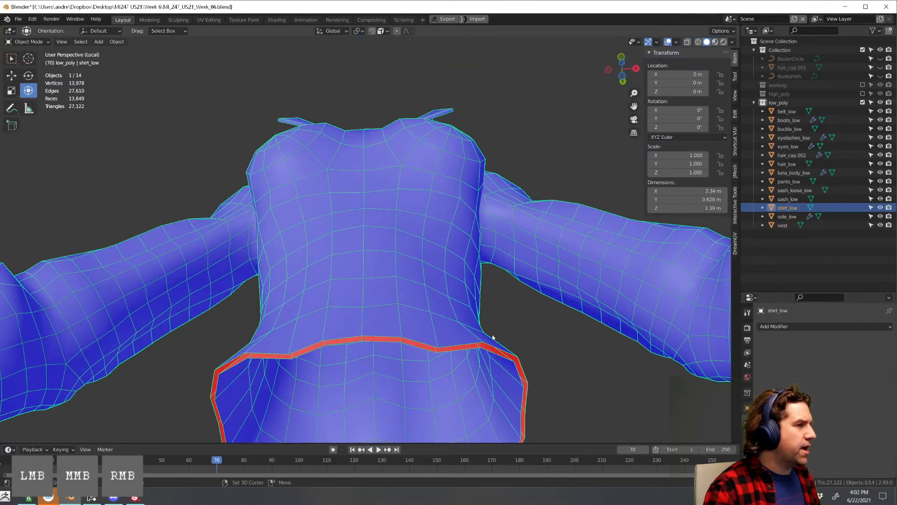
middle_click_drag(492, 337, 469, 300, "shift")
middle_click_drag(500, 338, 525, 325, "shift")
key("Tab")
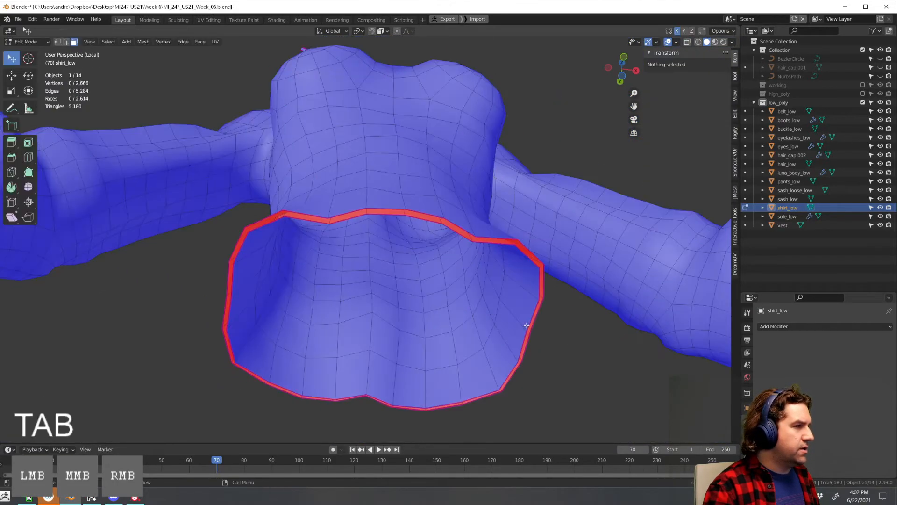
Select the ring of faces inside the cuff at the wrist and check it against the hand outside Local View
middle_click_drag(599, 318, 484, 324)
scroll(507, 314, "down", 4)
middle_click_drag(483, 313, 428, 318)
scroll(429, 304, "up", 8)
middle_click_drag(433, 265, 328, 301)
scroll(308, 289, "up", 4)
scroll(336, 294, "down", 5)
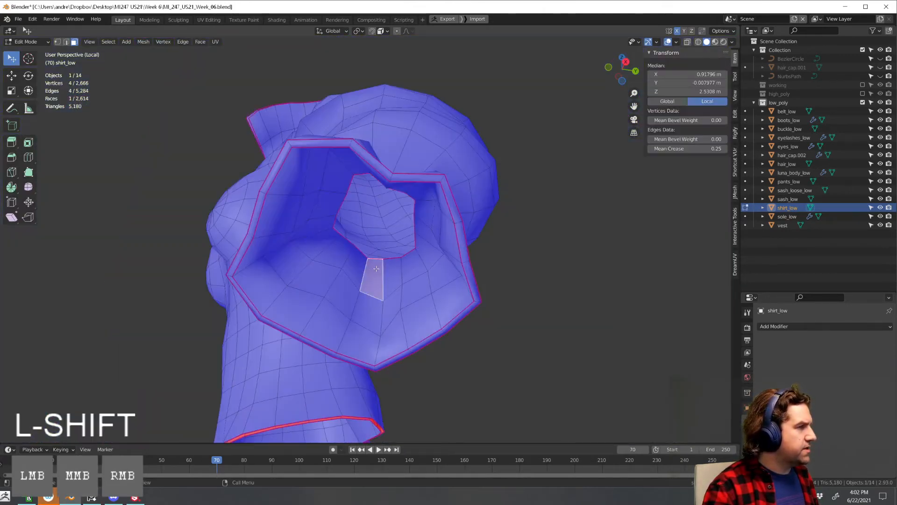
scroll(376, 269, "down", 3)
key("KP_Divide")
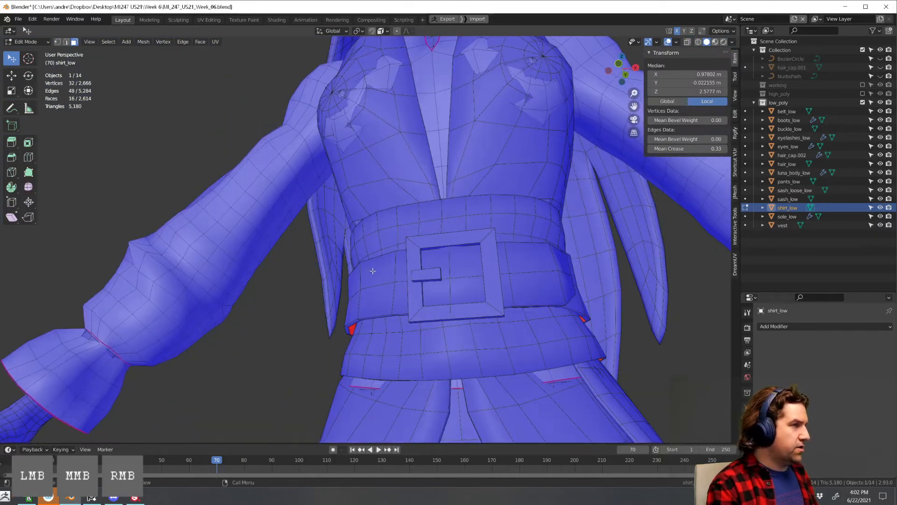
middle_click_drag(372, 270, 448, 260)
scroll(448, 261, "up", 3)
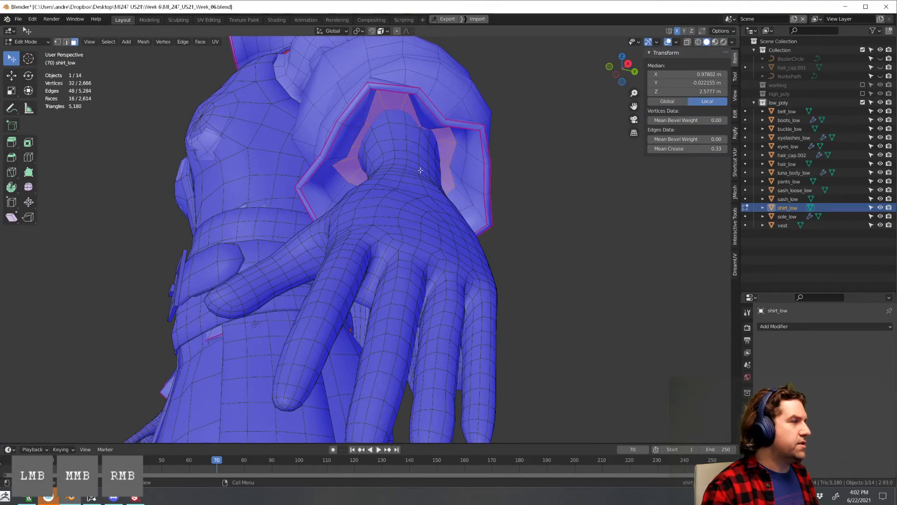
Isolate the shirt again and inspect the layered geometry inside the cuff with X-Ray, picking single faces there
key("KP_Divide")
scroll(446, 196, "down", 3)
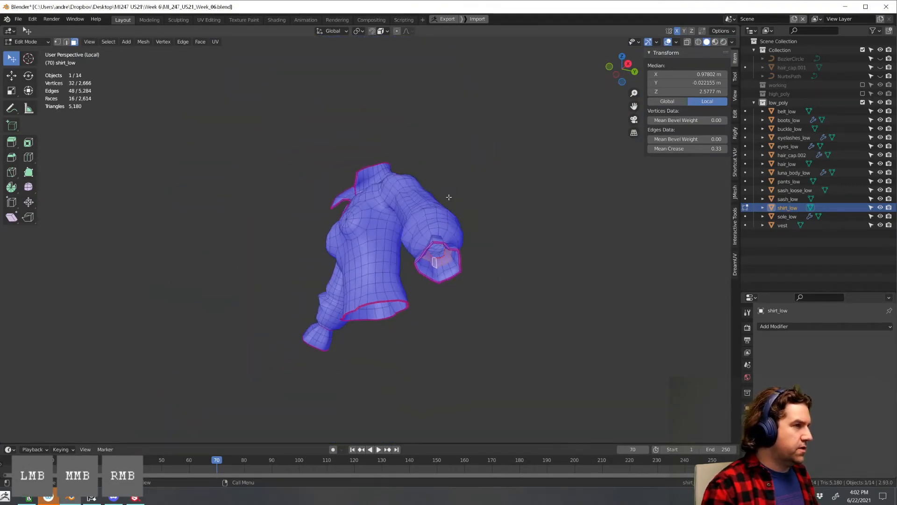
scroll(541, 307, "up", 4)
key("alt+z")
middle_click_drag(540, 307, 523, 321)
middle_click_drag(525, 364, 516, 318, "shift")
scroll(516, 318, "up", 6)
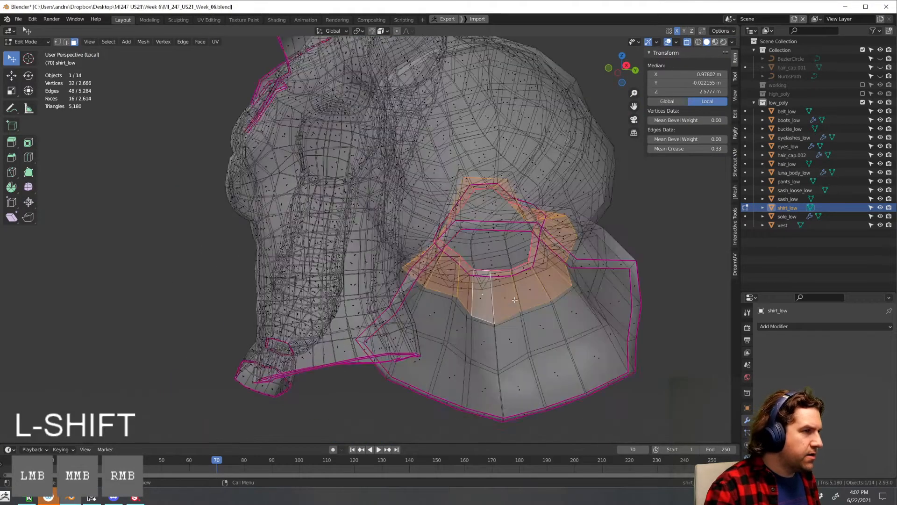
middle_click_drag(640, 369, 565, 331, "shift")
left_click(563, 340)
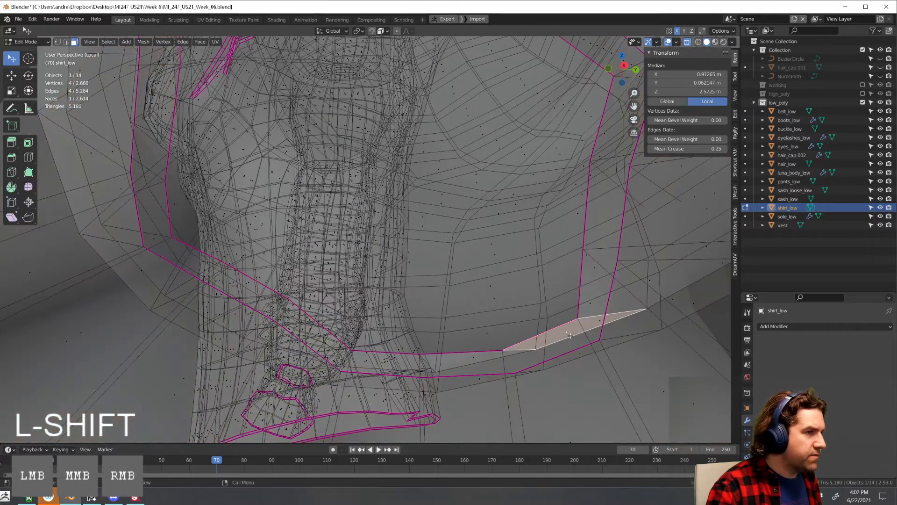
key("alt+z")
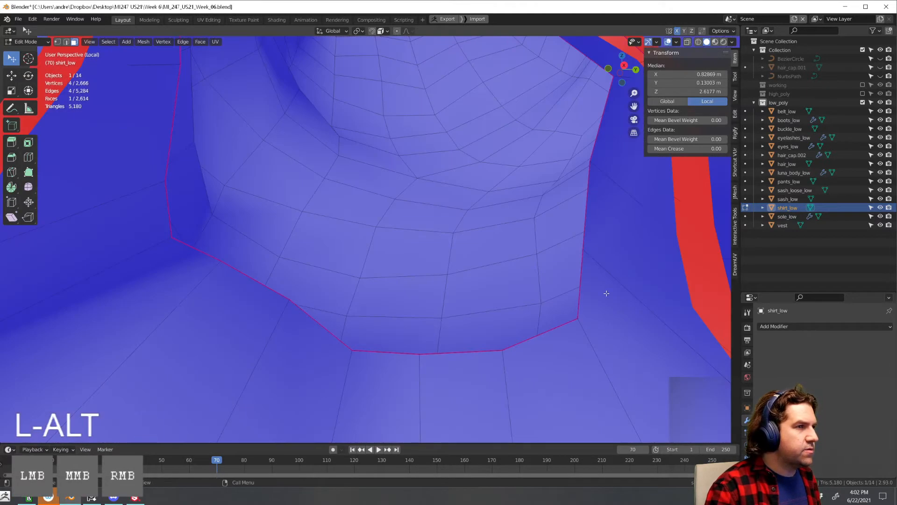
scroll(522, 300, "down", 5)
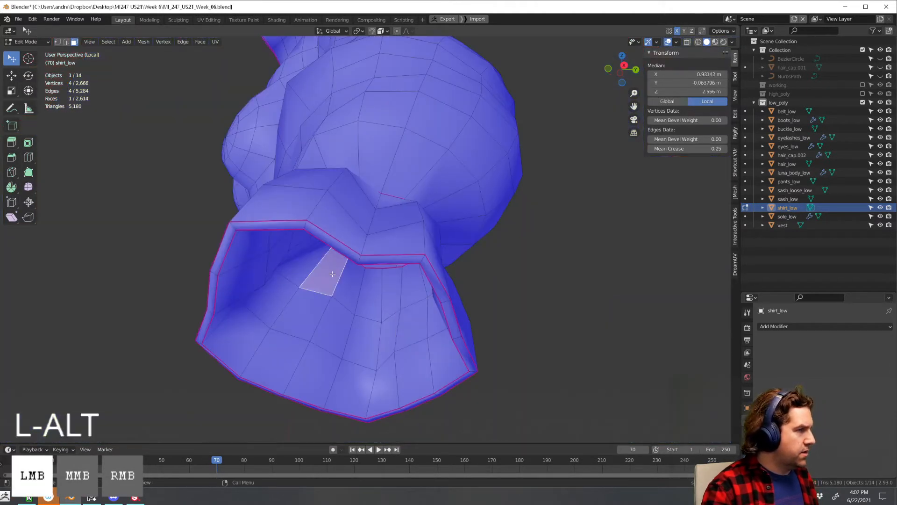
left_click_drag(332, 274, 351, 278, "alt")
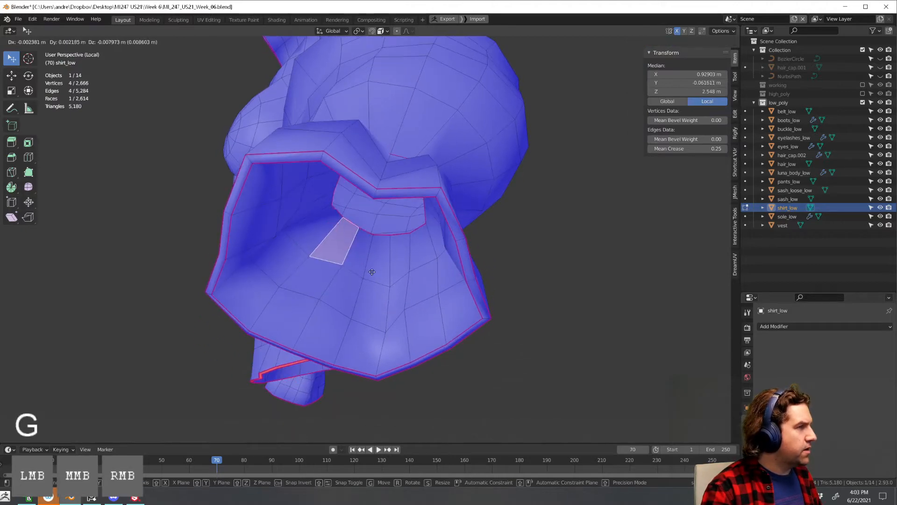
Try to select the shirt's inner layer as linked geometry delimited by seams, starting from the face inside the cuff
middle_click_drag(378, 213, 406, 278)
scroll(421, 272, "down", 5)
key("ctrl+l")
scroll(397, 271, "up", 4)
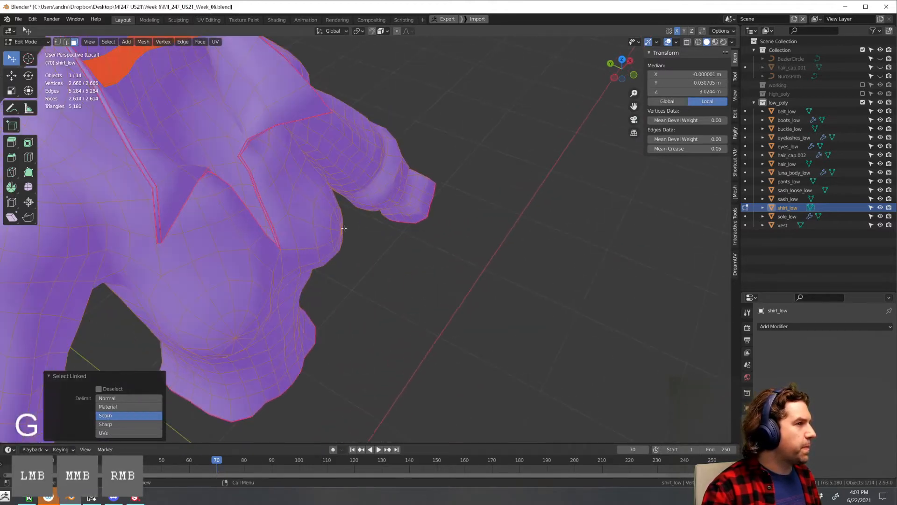
Select the ring of faces around the wrist opening inside one sleeve and delete it
middle_click_drag(349, 256, 412, 222)
middle_click_drag(350, 206, 439, 264, "shift")
middle_click_drag(439, 264, 421, 248)
scroll(360, 238, "up", 5)
scroll(360, 238, "up", 3)
middle_click_drag(359, 238, 355, 257, "shift")
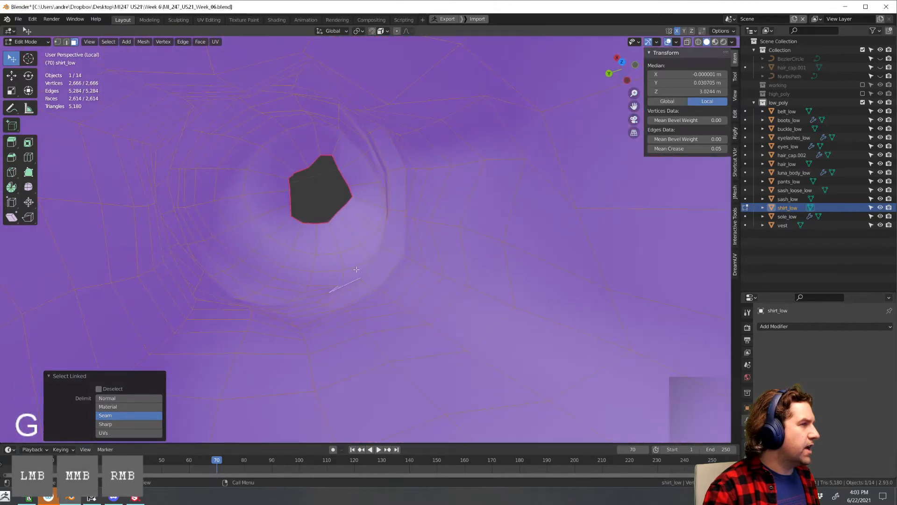
scroll(355, 257, "up", 2)
left_click(337, 137, "alt")
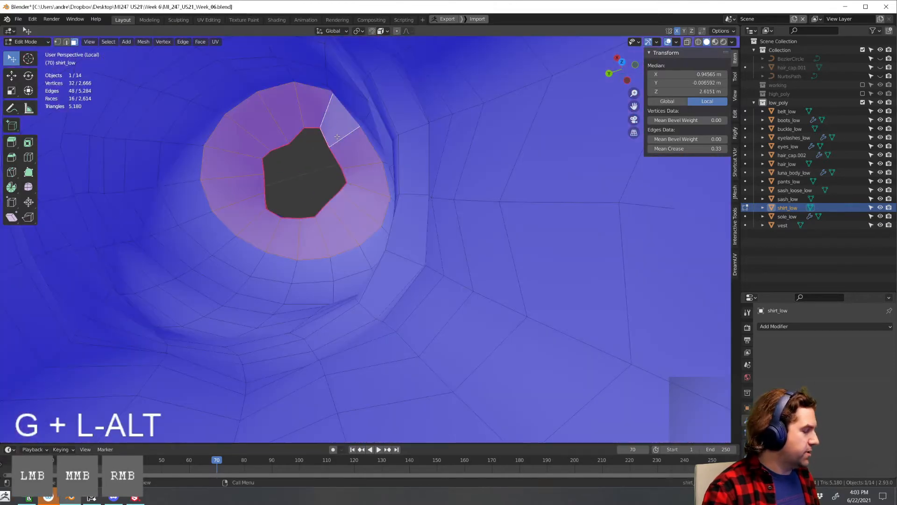
left_click(338, 136)
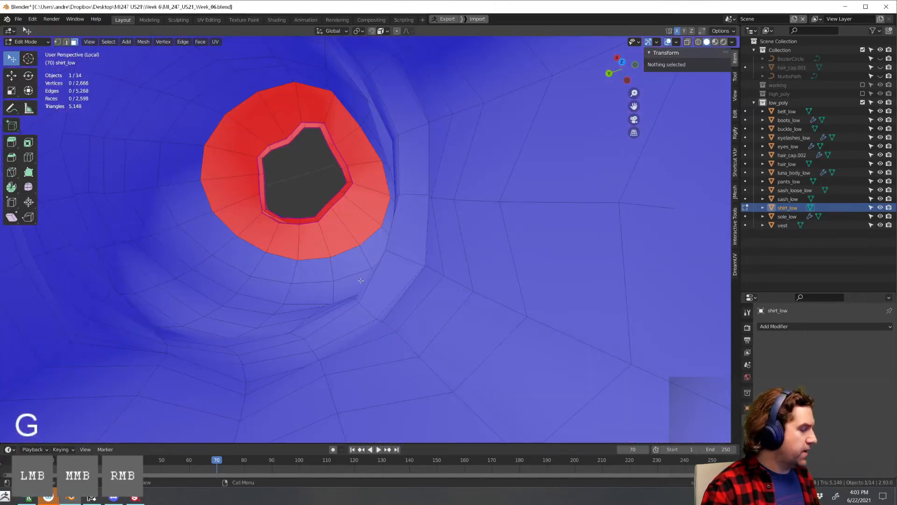
Delete the matching ring of faces around the wrist opening inside the opposite sleeve
key("l")
scroll(360, 281, "down", 12)
middle_click_drag(361, 280, 360, 262)
scroll(349, 299, "up", 9)
scroll(376, 283, "up", 3)
left_click(360, 234)
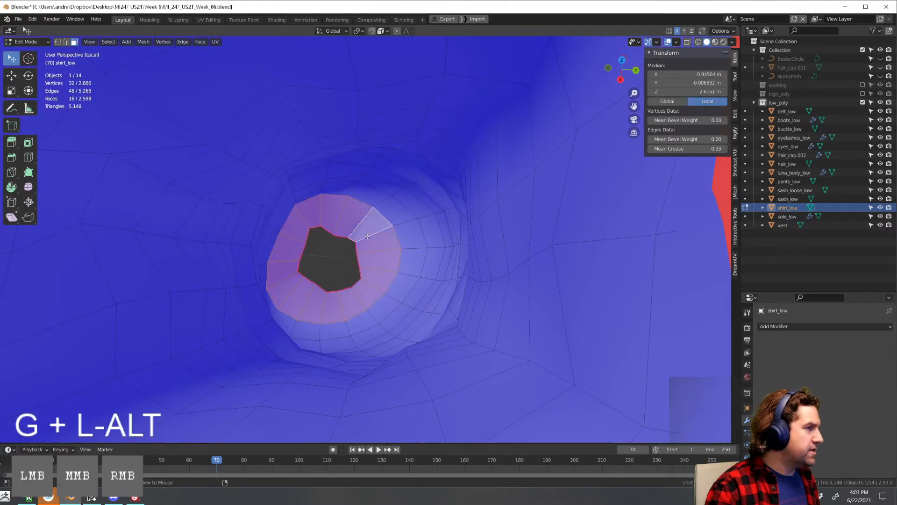
left_click(366, 239)
Select the shirt's whole inner layer as linked geometry delimited by seams, check that it moves separately, and delete it
scroll(414, 249, "down", 6)
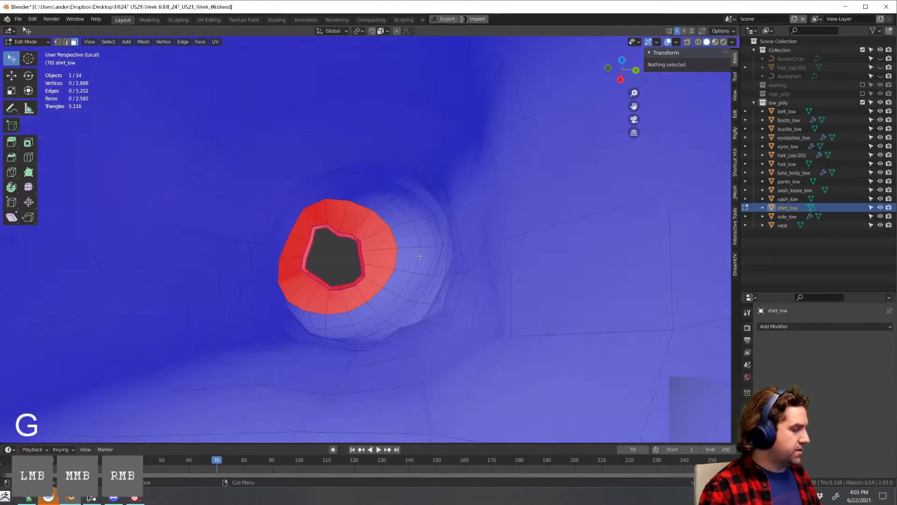
middle_click_drag(327, 271, 367, 267)
key("l")
scroll(402, 281, "down", 7)
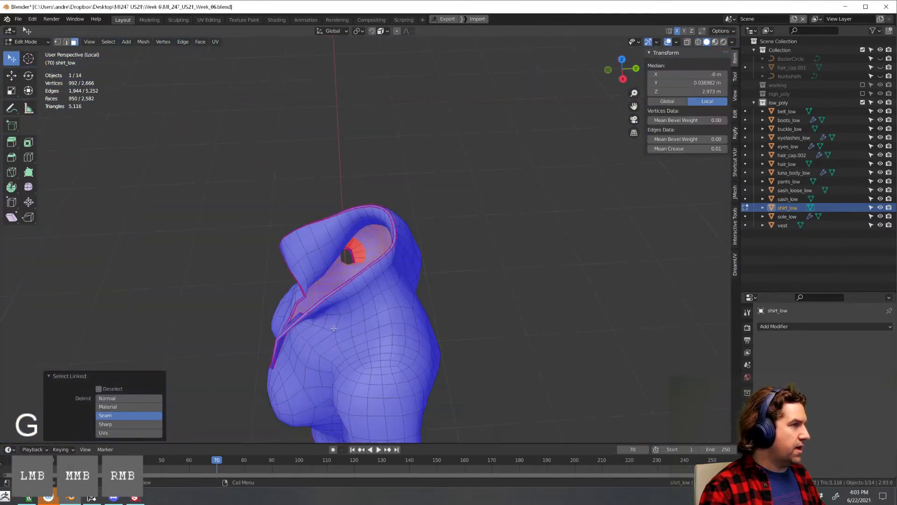
middle_click_drag(432, 290, 523, 295)
key("g")
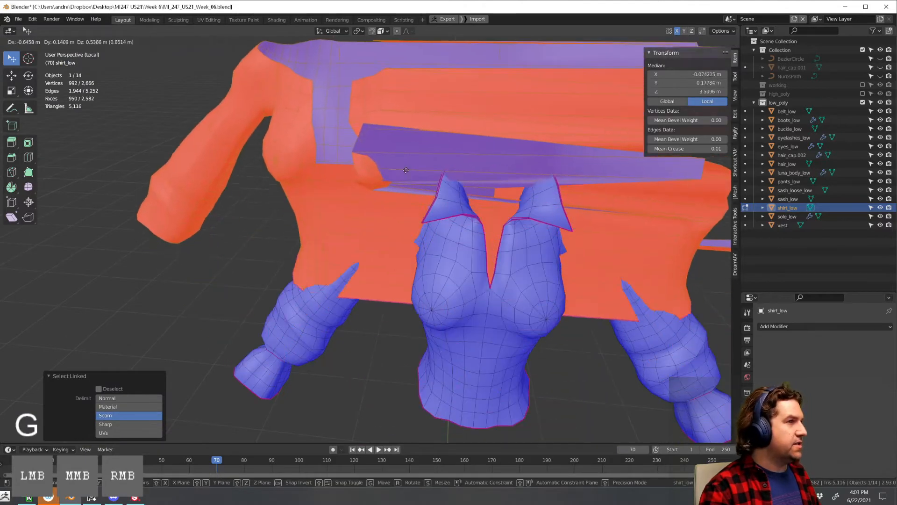
left_click(574, 92)
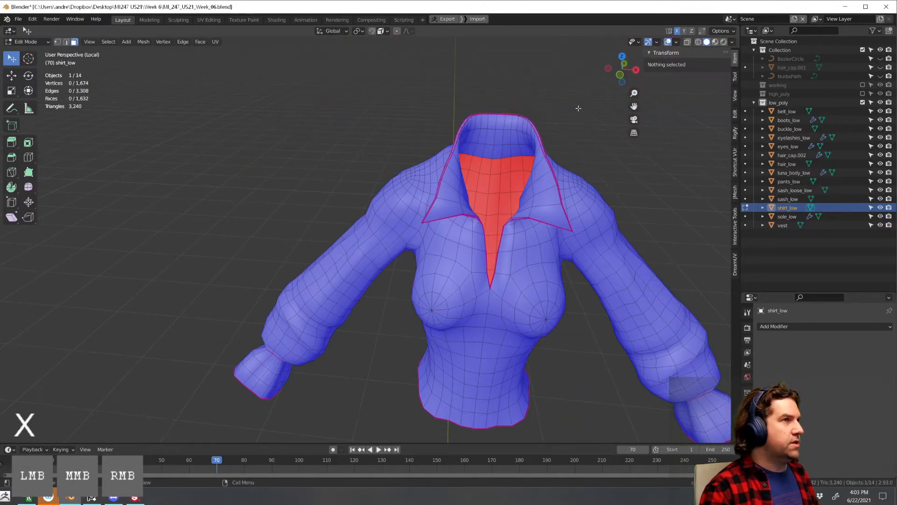
Leave mesh editing on the shirt and exit local view to bring back the rest of the low-poly character
key("Tab")
middle_click_drag(618, 242, 589, 216)
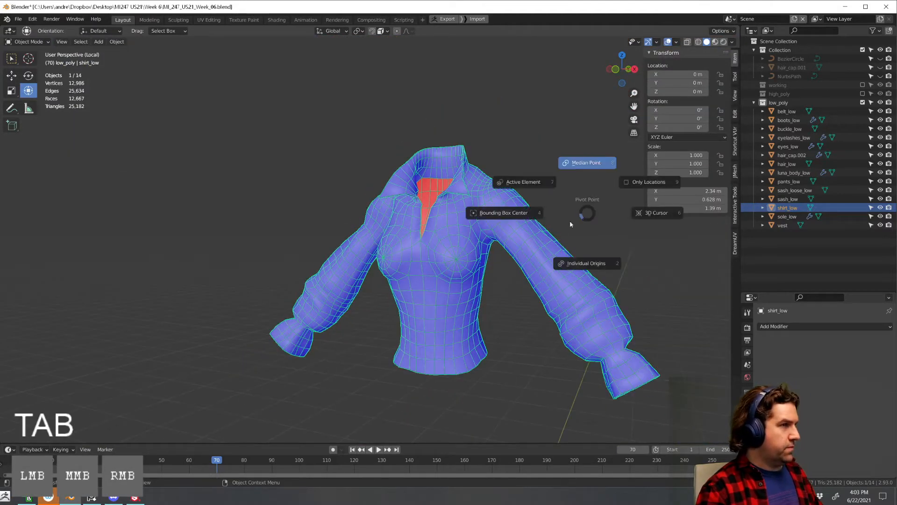
key("KP_Divide")
mouse_move(546, 236)
middle_mouse_down()
mouse_move(635, 283)
mouse_move(626, 254)
mouse_move(603, 266)
mouse_move(521, 218)
mouse_move(561, 233)
middle_mouse_up()
left_click(522, 218)
scroll(522, 218, "down", 3)
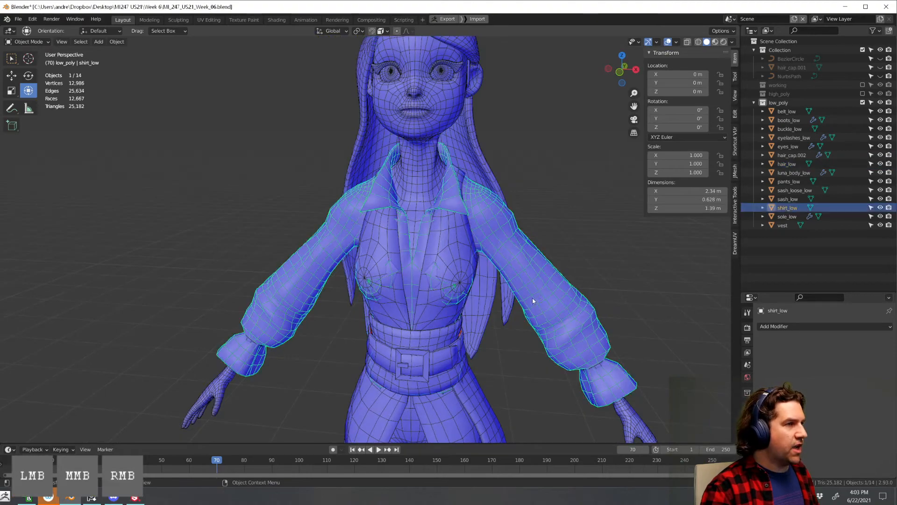
In see-through front view, select all the shirt faces around the waist that lie under the sash and belt
scroll(532, 301, "up", 4)
middle_click_drag(551, 312, 439, 271)
scroll(341, 252, "down", 3)
middle_click_drag(370, 278, 458, 249)
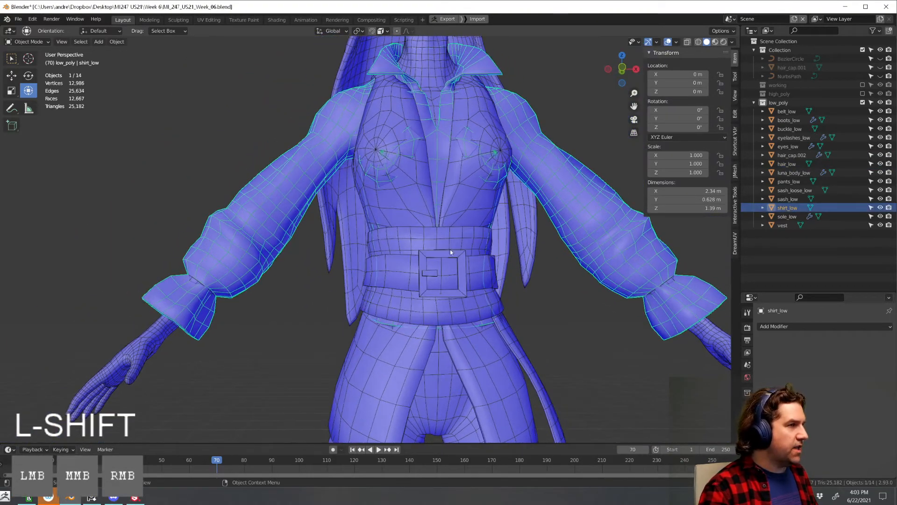
key("Tab")
key("alt+z")
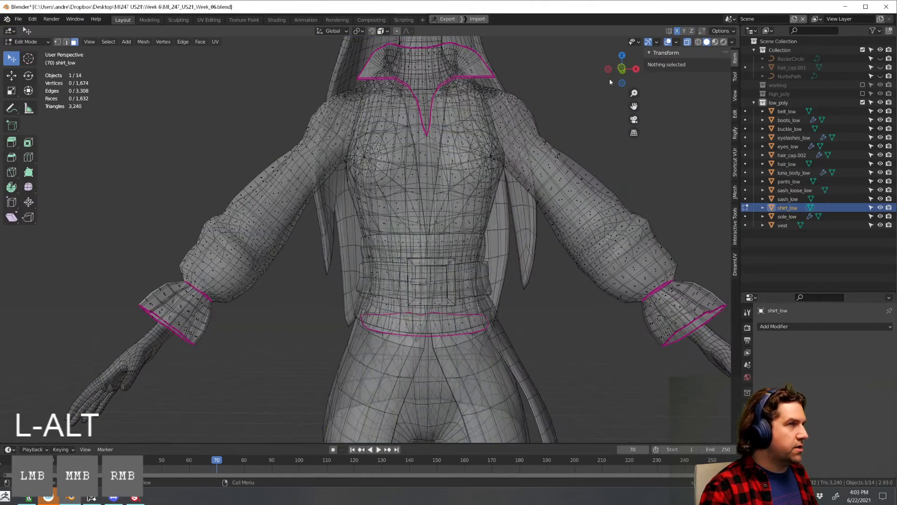
left_click(622, 70)
middle_click_drag(492, 288, 500, 249, "shift")
mouse_move(554, 319)
right_mouse_down("ctrl")
mouse_move(455, 322)
mouse_move(362, 218)
mouse_move(518, 206)
mouse_move(555, 294)
right_mouse_up("ctrl")
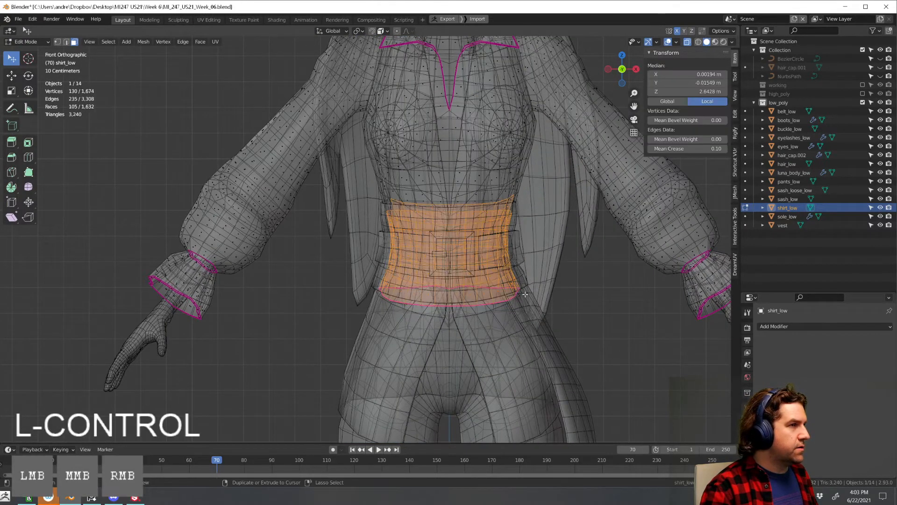
key("alt+z")
middle_click_drag(554, 293, 495, 287)
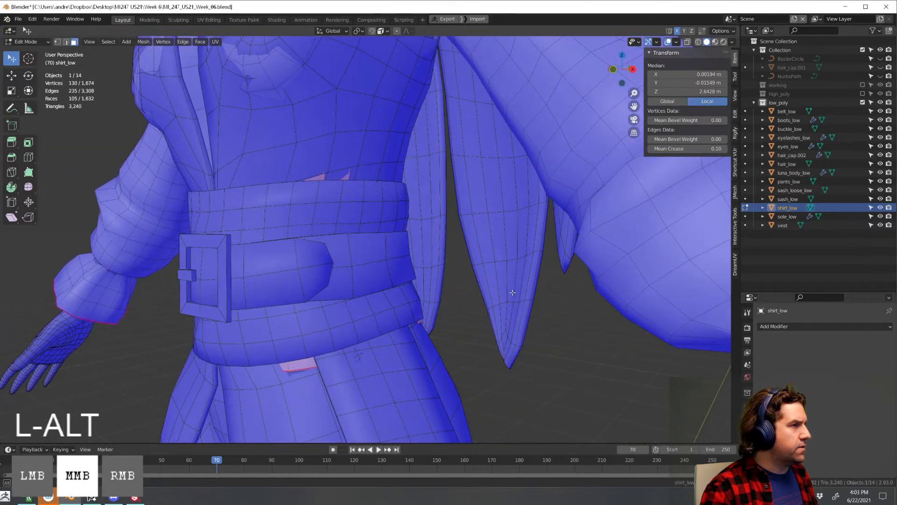
Check which pieces above the sash belong to the vest and which to the shirt, returning to the shirt's mesh
key("Tab")
middle_click_drag(346, 215, 369, 212)
left_click(329, 132)
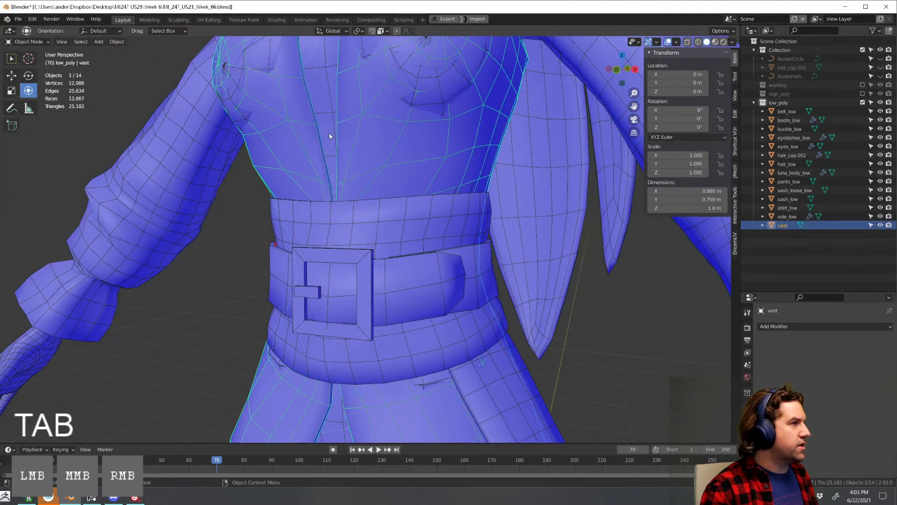
left_click(329, 132)
left_click(321, 104)
key("Tab")
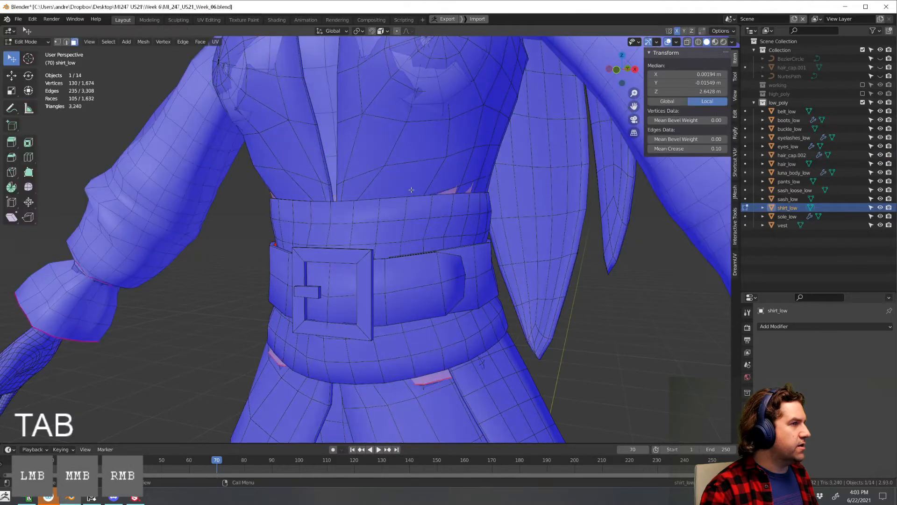
Extend the shirt's waist selection in see-through front view and delete the selected faces beneath the sash and belt
left_click(618, 70)
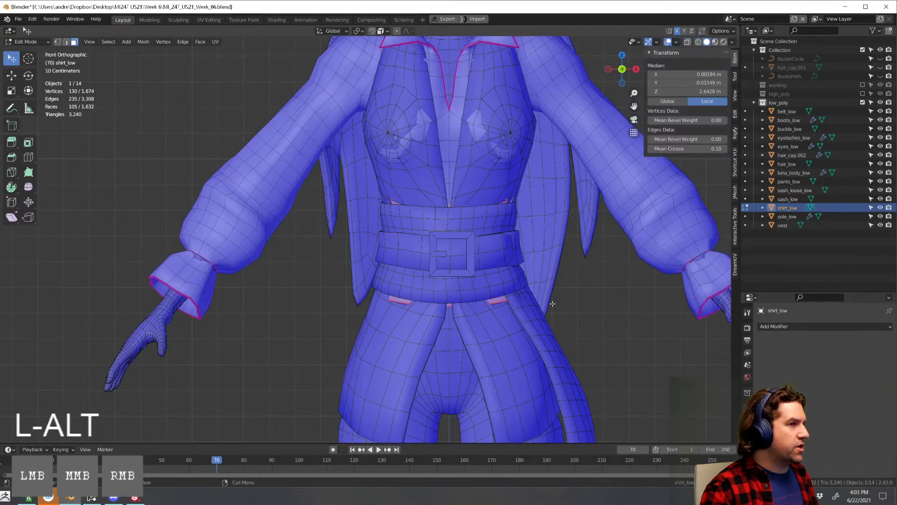
key("alt+z")
mouse_move(572, 307)
right_mouse_down("ctrl")
mouse_move(366, 280)
mouse_move(367, 202)
right_mouse_up("ctrl")
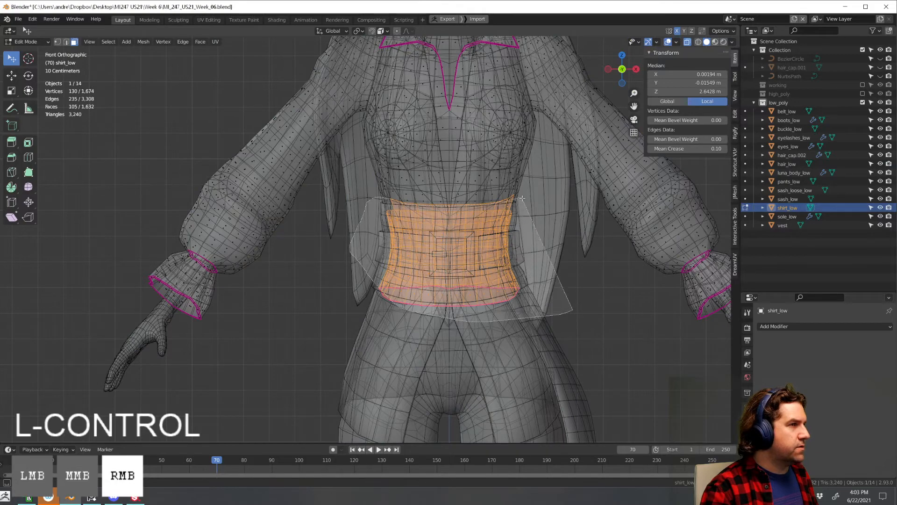
right_click_drag(522, 198, 531, 238, "ctrl")
key("alt+z")
mouse_move(545, 275)
middle_mouse_down()
mouse_move(453, 269)
mouse_move(536, 268)
middle_mouse_up()
key("x")
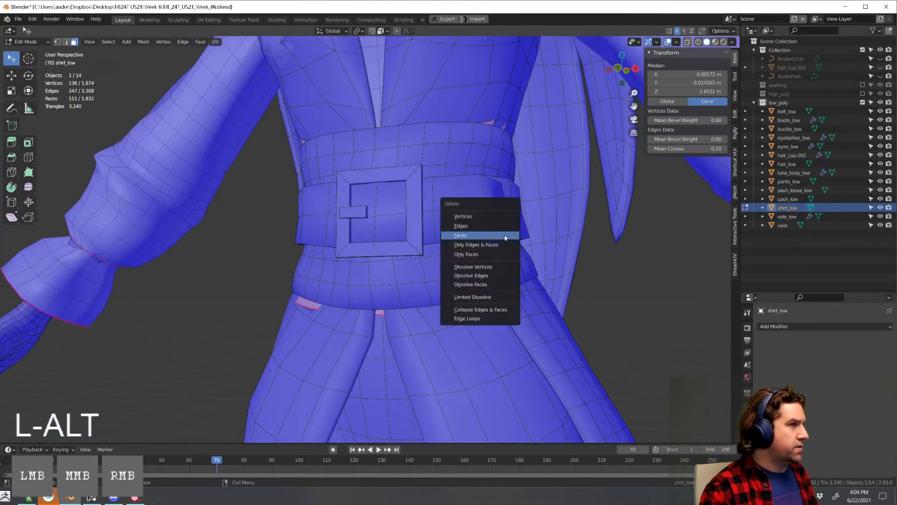
left_click(506, 236)
Pull the shirt's lower front edge down behind the sash with the Grab brush, and enlarge the brush radius to 249 px
scroll(506, 236, "down", 6)
middle_click_drag(506, 237, 540, 281)
scroll(538, 279, "up", 4)
scroll(538, 279, "up", 4)
key("Tab")
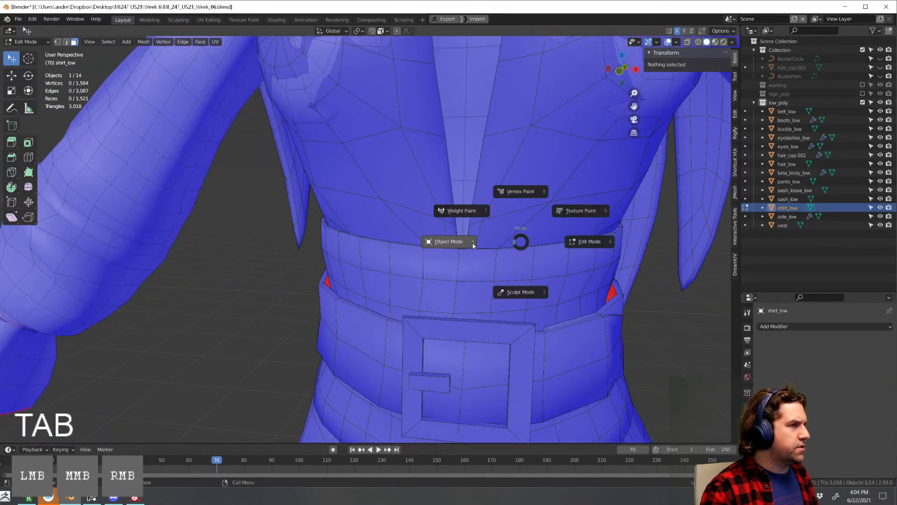
left_click(518, 281)
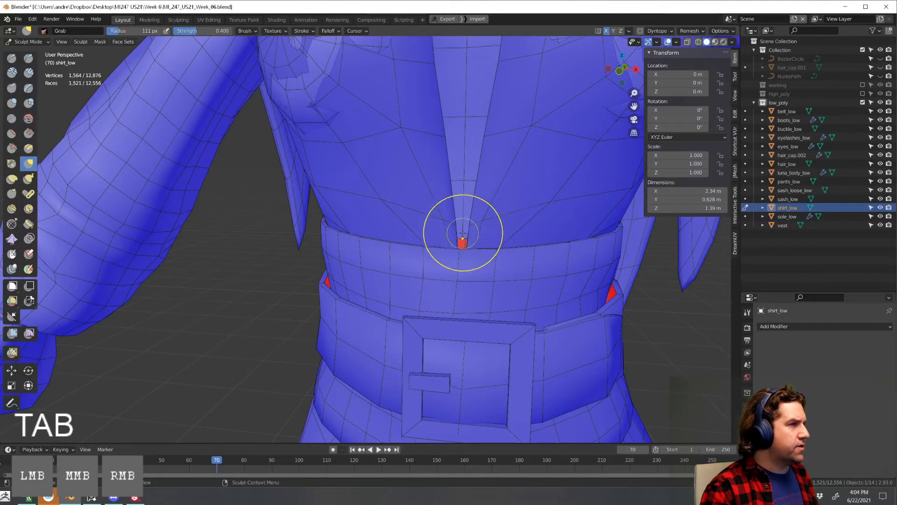
left_click_drag(462, 232, 463, 250)
key("f")
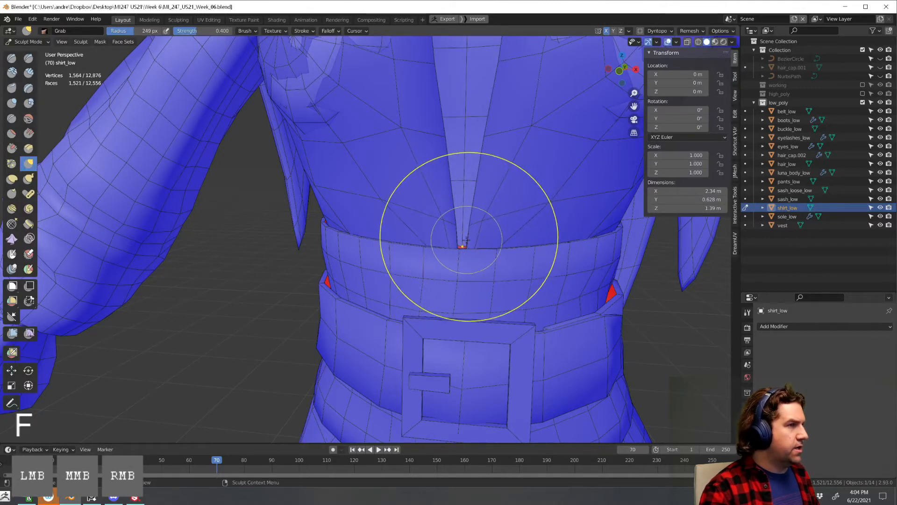
left_click(577, 248)
middle_click_drag(577, 248, 520, 254)
key("Tab")
scroll(521, 255, "down", 6)
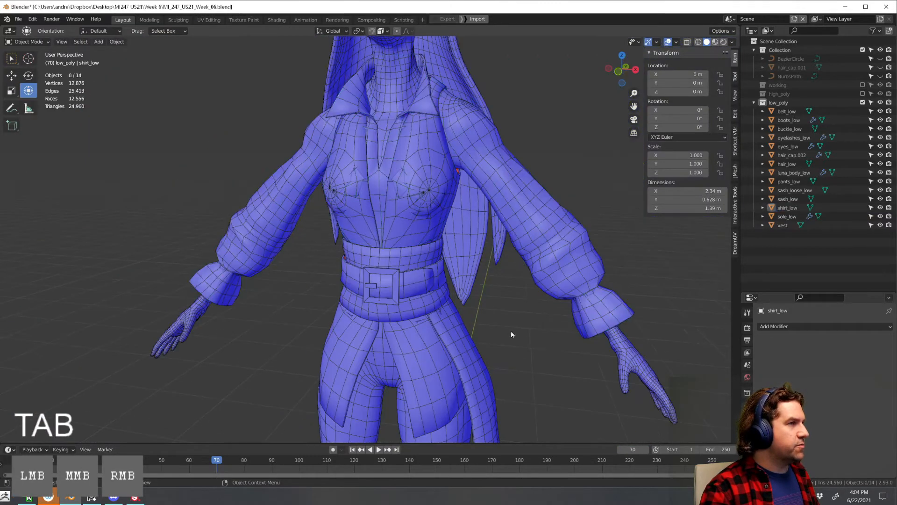
Inspect the low-poly outfit pieces from the legs and sash up to the head
mouse_move(511, 330)
middle_mouse_down()
mouse_move(557, 326)
mouse_move(518, 315)
mouse_move(469, 316)
mouse_move(518, 220)
mouse_move(526, 225)
mouse_move(376, 239)
mouse_move(464, 244)
mouse_move(366, 244)
mouse_move(498, 311)
mouse_move(504, 245)
mouse_move(528, 245)
mouse_move(501, 245)
mouse_move(483, 274)
mouse_move(545, 240)
mouse_move(526, 278)
mouse_move(472, 254)
middle_mouse_up()
left_click(524, 206)
left_click(524, 330)
left_click(504, 246)
left_click(421, 232)
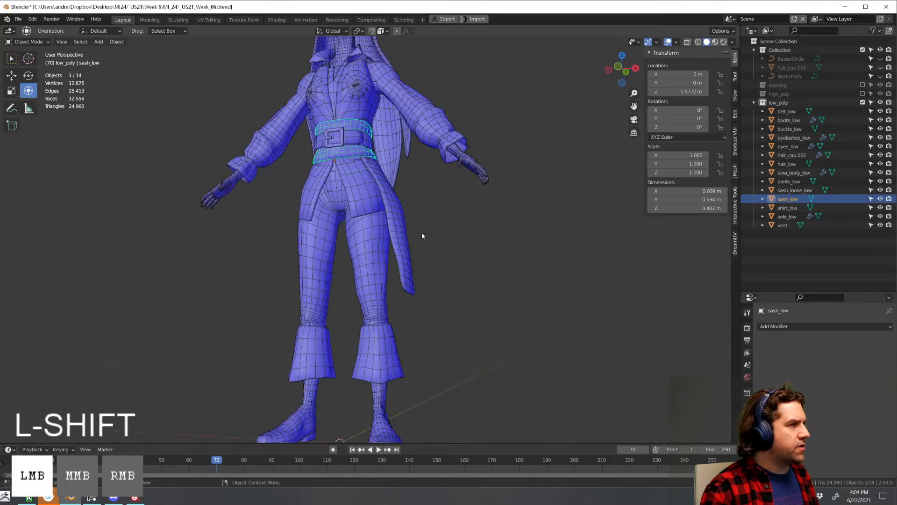
middle_click_drag(422, 232, 450, 326)
scroll(449, 325, "up", 4)
middle_click_drag(437, 281, 481, 386, "shift")
middle_click_drag(528, 327, 559, 324)
middle_click_drag(449, 206, 513, 318, "shift")
Try moving the body and the long hair to check which parts of the head are separate objects
left_click(517, 209)
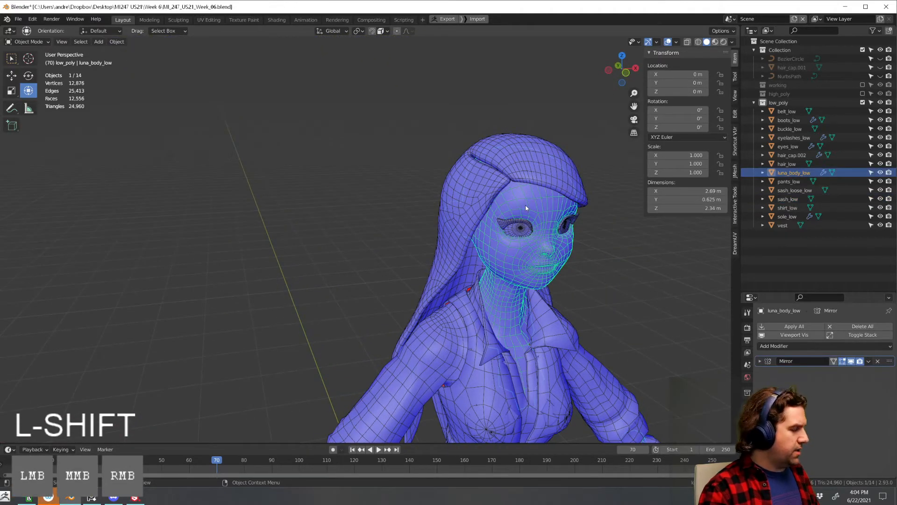
key("g")
right_click(520, 195)
left_click(535, 171)
key("g")
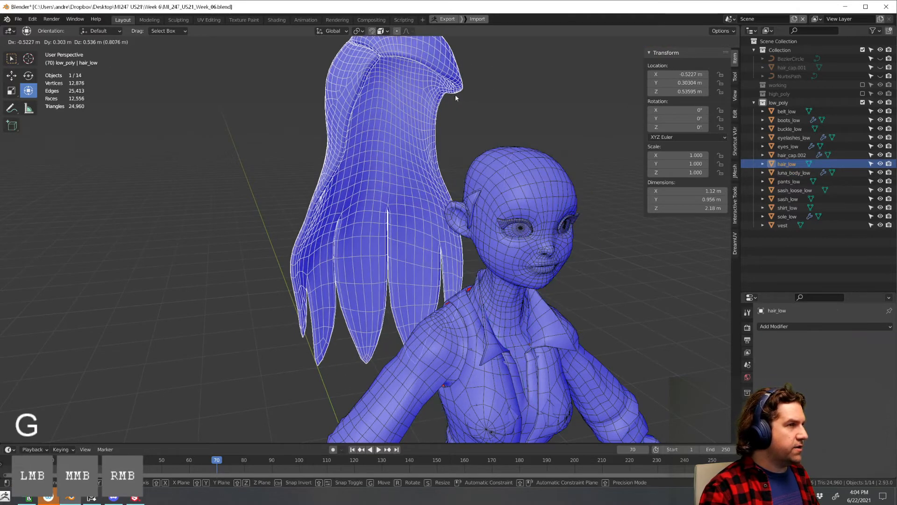
right_click(592, 206)
Rename the small hair piece in front of the ear to hair_02_low
middle_click_drag(593, 206, 443, 183)
scroll(439, 238, "up", 3)
middle_click_drag(309, 121, 387, 218, "shift")
left_click(387, 218)
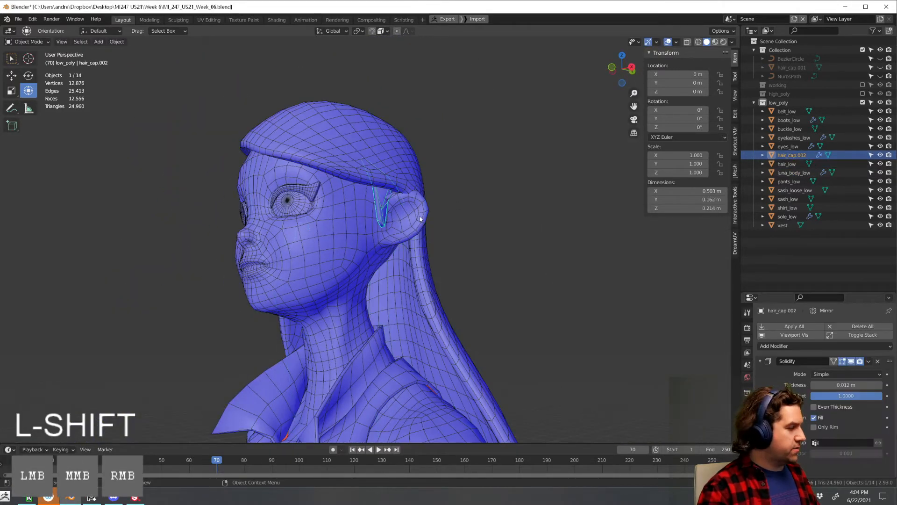
key("F2")
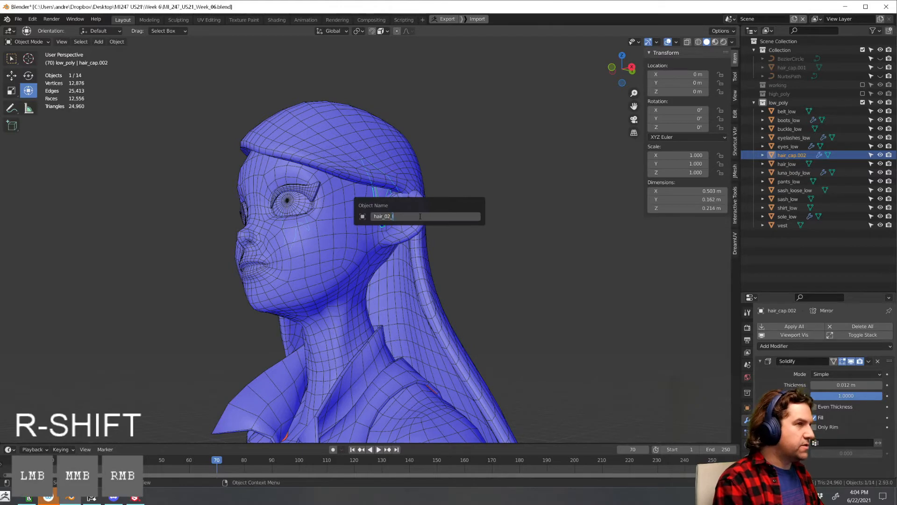
type("hair_02_low")
key("Return")
key("Tab")
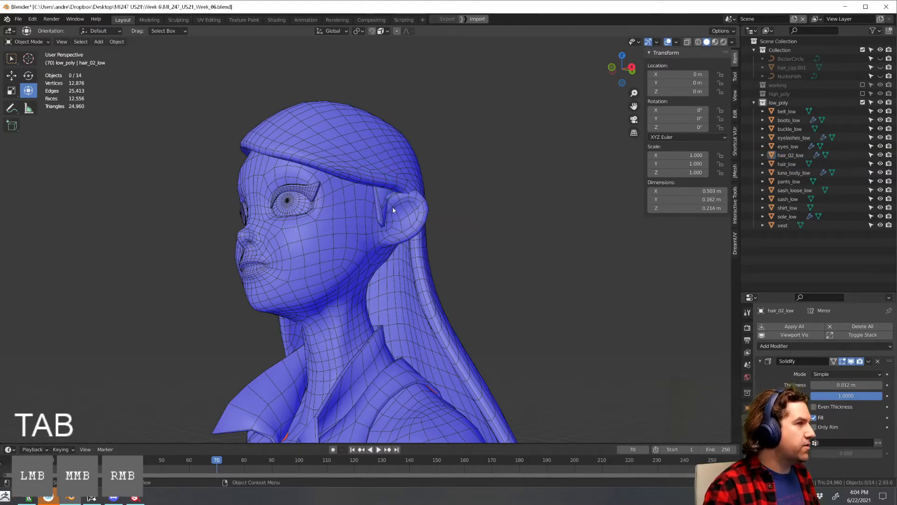
Try joining hair_02_low into hair_low with its modifiers still unapplied, and undo the join
left_click(386, 174, "shift")
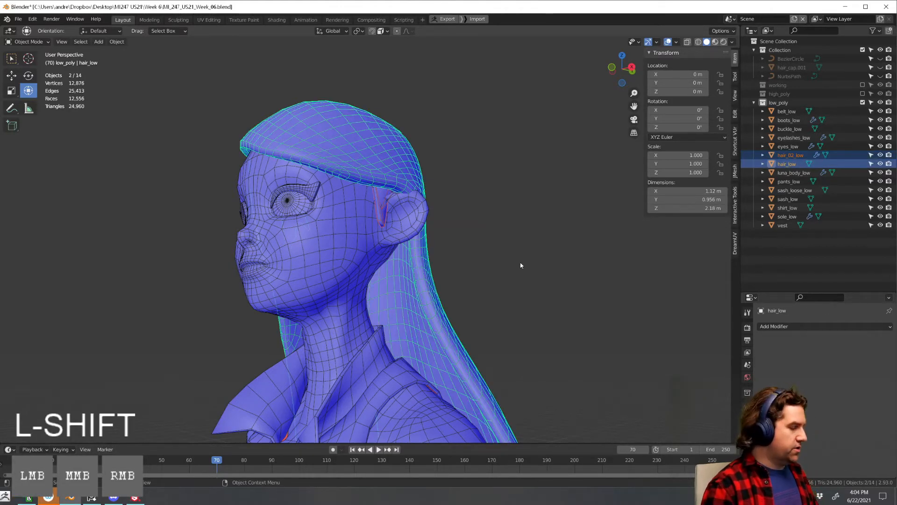
key("ctrl+j")
key("ctrl+z")
key("ctrl+z")
key("ctrl+z")
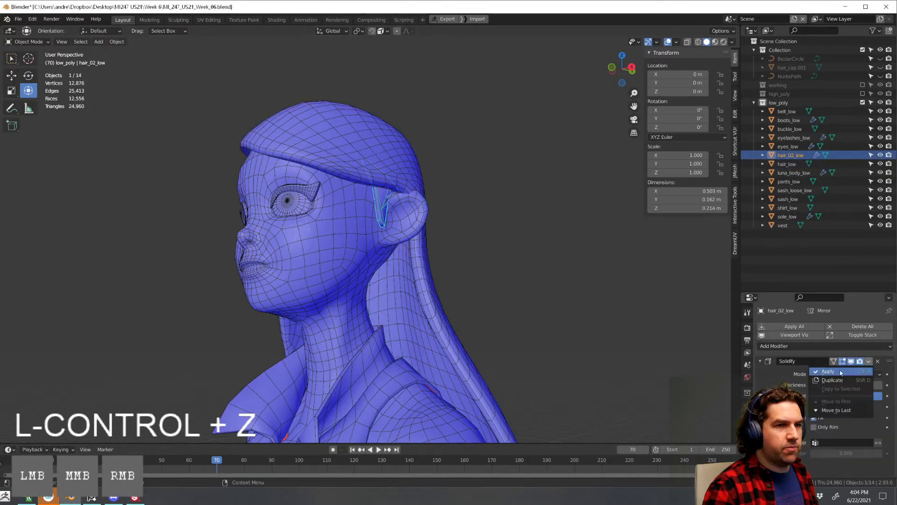
Apply the Solidify and Mirror modifiers on hair_02_low
left_click(841, 373)
left_click(572, 282)
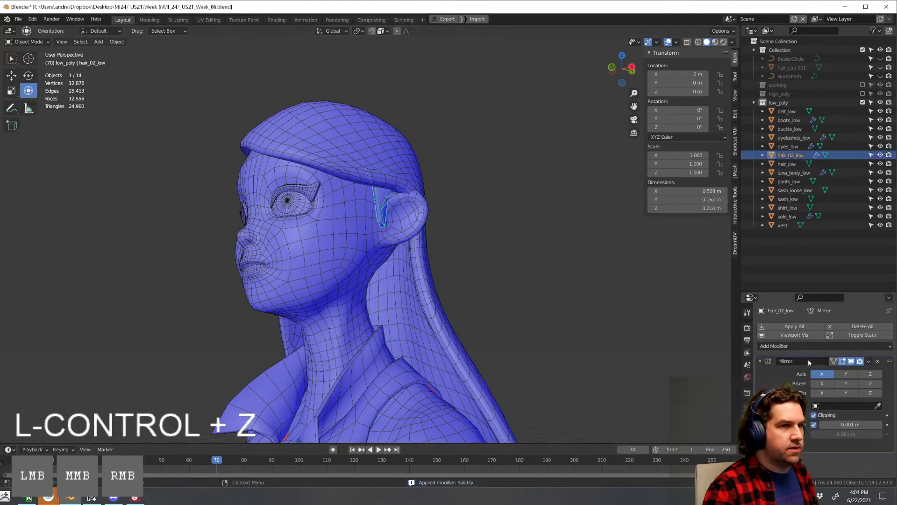
left_click(856, 372)
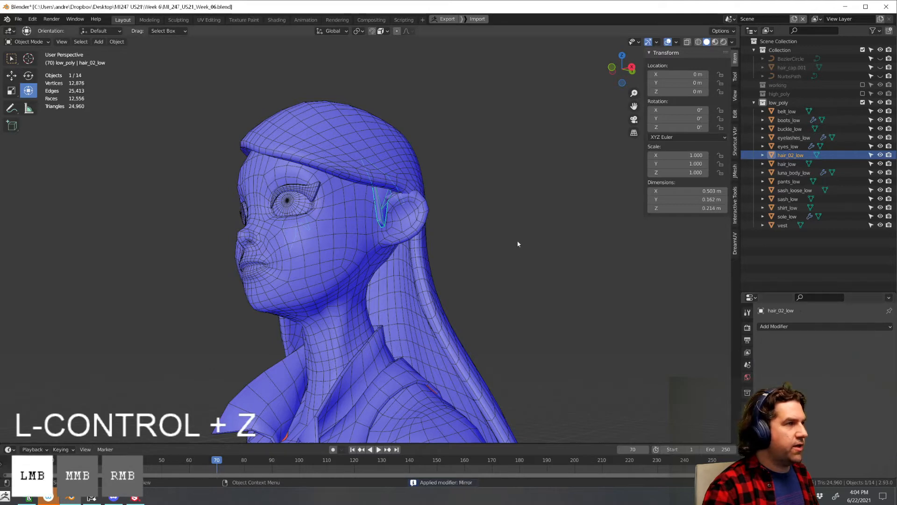
Join hair_02_low into the main hair_low object
left_click(407, 146)
left_click(384, 209, "shift")
left_click(403, 166, "shift")
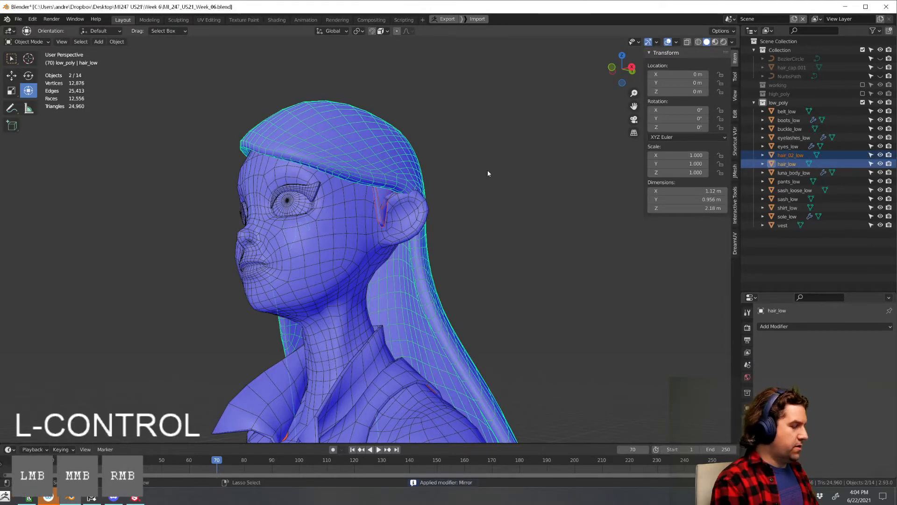
key("ctrl+j")
key("Tab")
left_click(509, 227)
Examine the front of the torso where the vest covers the shirt
scroll(509, 227, "down", 3)
middle_click_drag(456, 232, 491, 245)
left_click(441, 214)
scroll(530, 276, "down", 1)
middle_click_drag(530, 276, 550, 254, "shift")
left_click(531, 236)
scroll(531, 237, "down", 2)
middle_click_drag(550, 253, 512, 261, "shift")
scroll(550, 218, "up", 4)
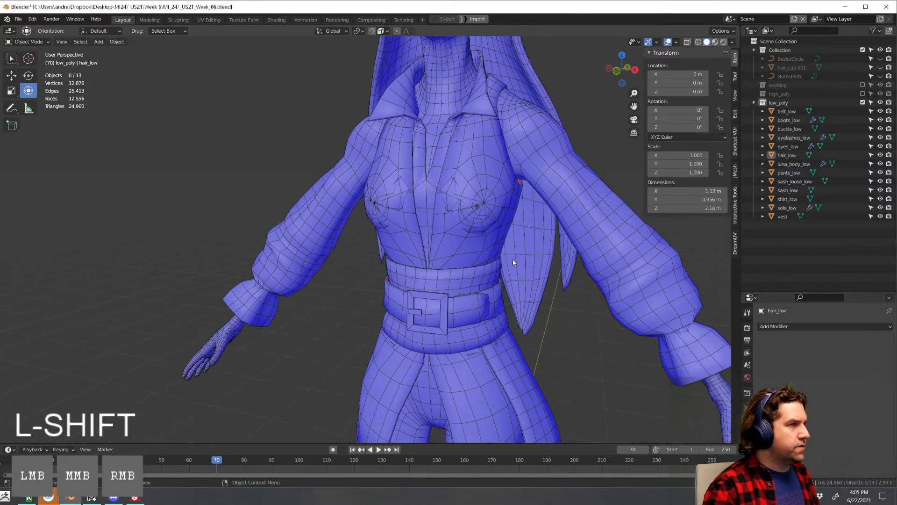
left_click(499, 213)
middle_click_drag(499, 214, 447, 270, "shift")
scroll(411, 268, "up", 4)
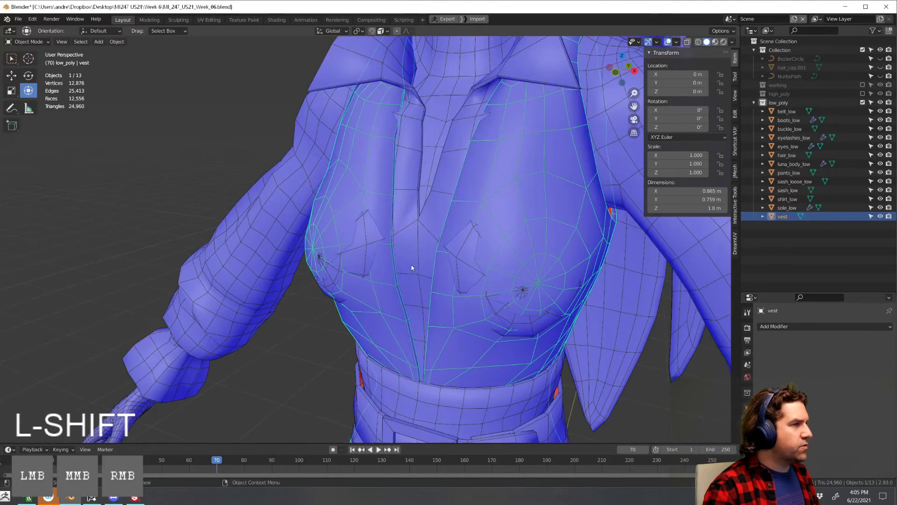
Smooth the shirt's chest area in Sculpt Mode so it sits beneath the vest, and return to Object Mode
left_click(432, 250)
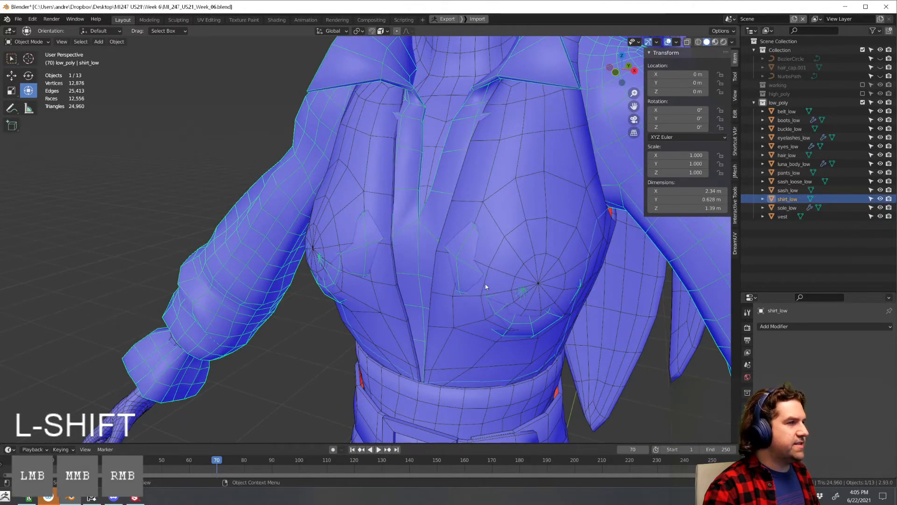
scroll(416, 224, "down", 3)
middle_click_drag(425, 257, 472, 257, "shift")
key("ctrl+Tab")
left_click(563, 302)
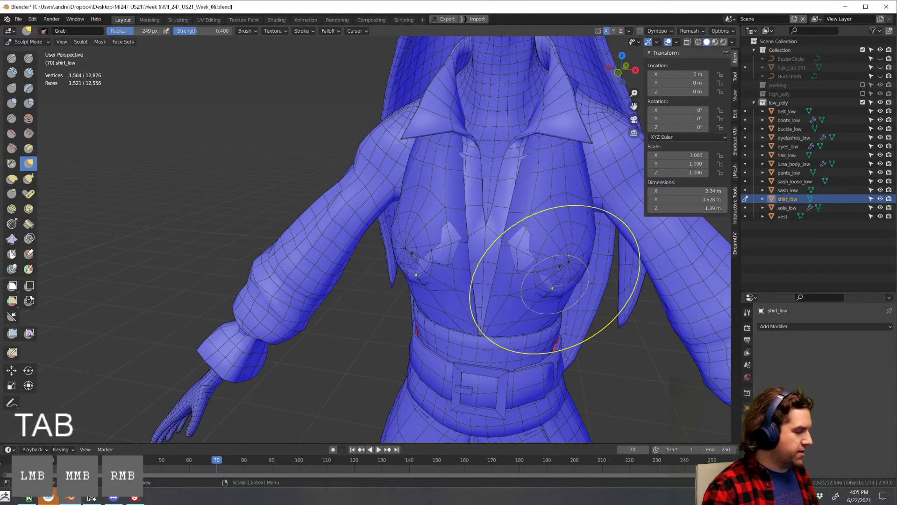
left_click_drag(556, 276, 532, 260, "shift")
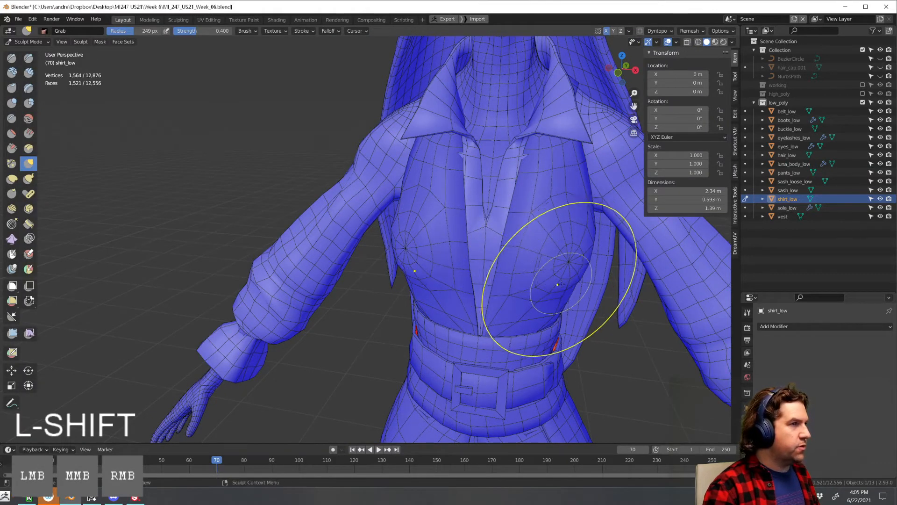
middle_click_drag(560, 284, 528, 288)
left_click_drag(313, 250, 313, 255, "shift")
middle_click_drag(444, 285, 453, 262)
key("ctrl+Tab")
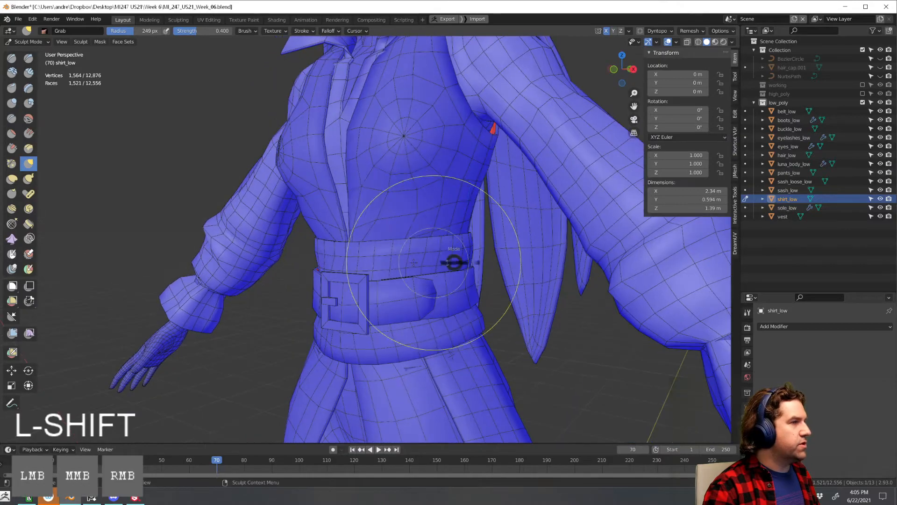
left_click(406, 263)
left_click(514, 369)
Pull the upper end of sash_loose_low in at the waist with the Grab brush in Sculpt Mode
scroll(515, 371, "down", 4)
middle_click_drag(515, 372, 579, 370)
middle_click_drag(580, 370, 638, 367)
scroll(607, 351, "down", 1)
middle_click_drag(579, 345, 410, 336, "shift")
scroll(484, 344, "up", 3)
scroll(439, 337, "up", 5)
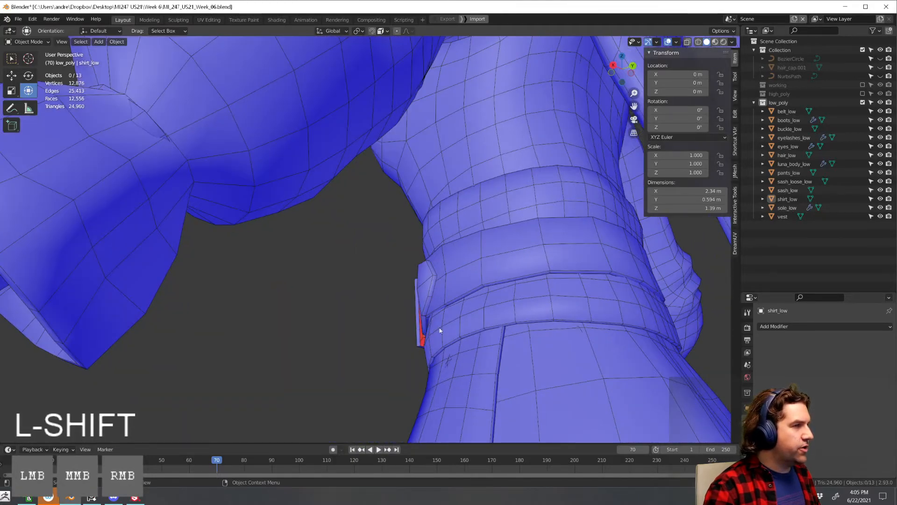
scroll(434, 339, "down", 2)
left_click(433, 340)
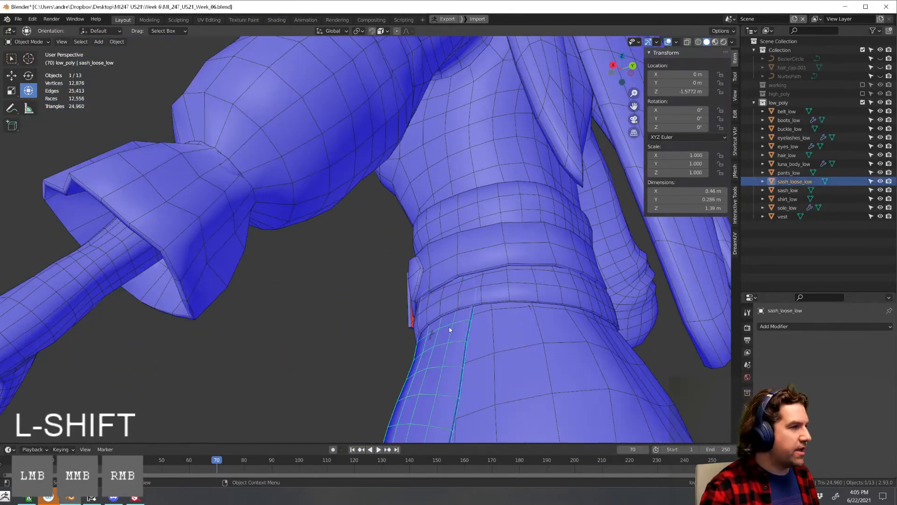
key("Tab")
left_click_drag(434, 348, 429, 342)
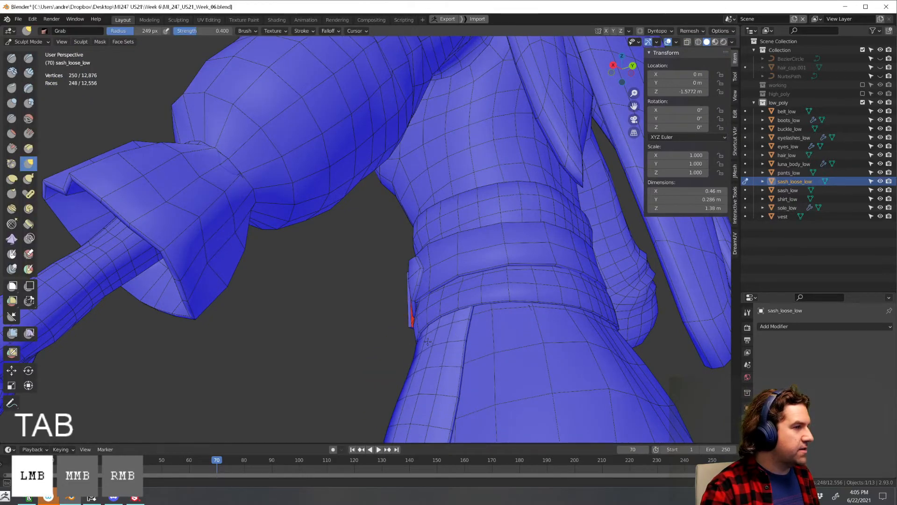
middle_click_drag(427, 341, 458, 298)
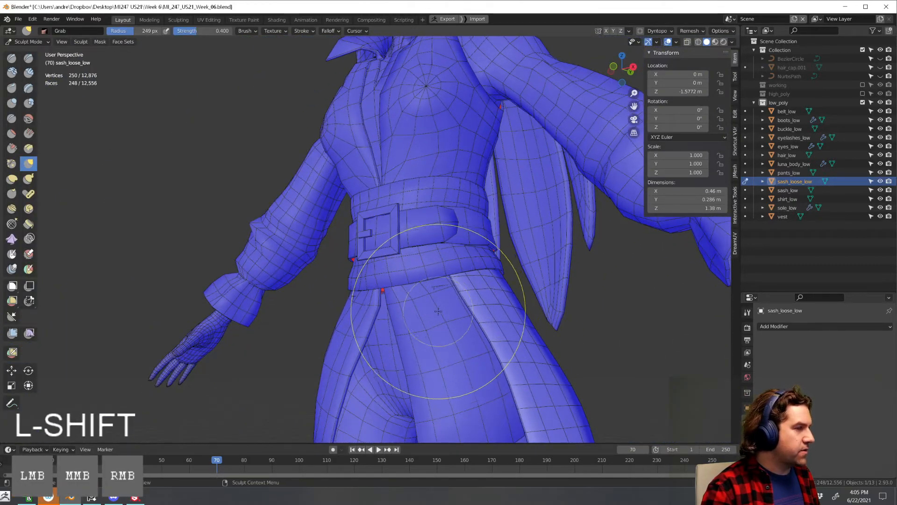
Switch sculpting to the vest and grab its front edge into place just below the waist sash
key("d")
left_click_drag(384, 297, 366, 315)
middle_click_drag(370, 314, 318, 311)
left_click_drag(329, 311, 335, 310)
left_click_drag(335, 310, 344, 310)
Return to Sculpt Mode and nudge the vest and sash_loose_low at the hip, finishing in Object Mode with nothing selected
key("Tab")
key("Tab")
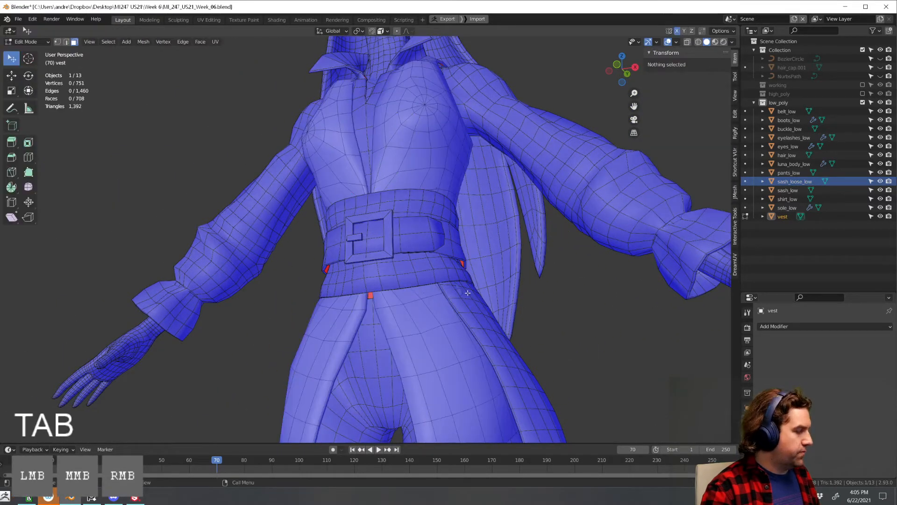
middle_click_drag(462, 301, 454, 292)
key("Tab")
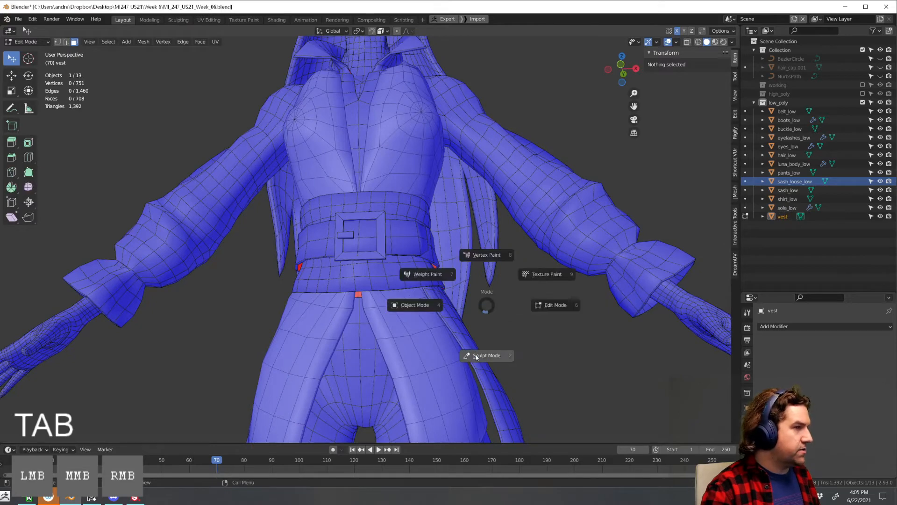
left_click(476, 357)
left_click_drag(433, 300, 439, 295)
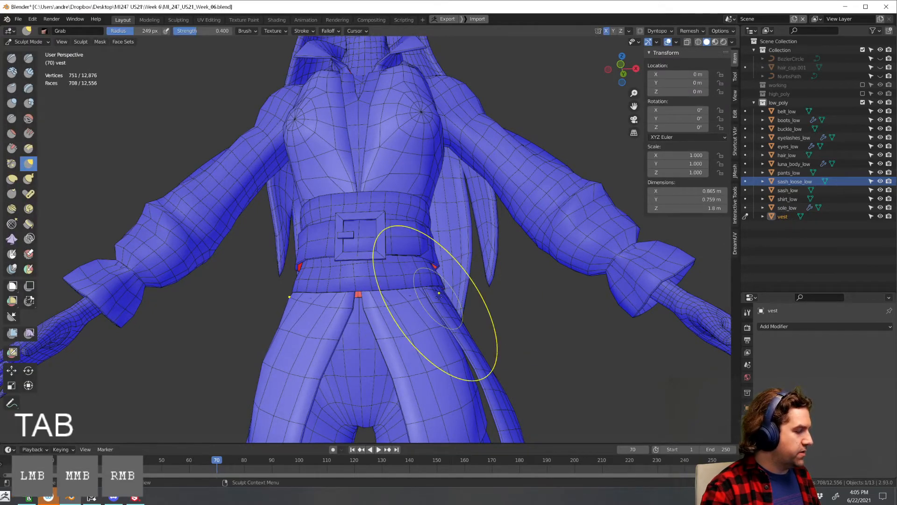
key("d")
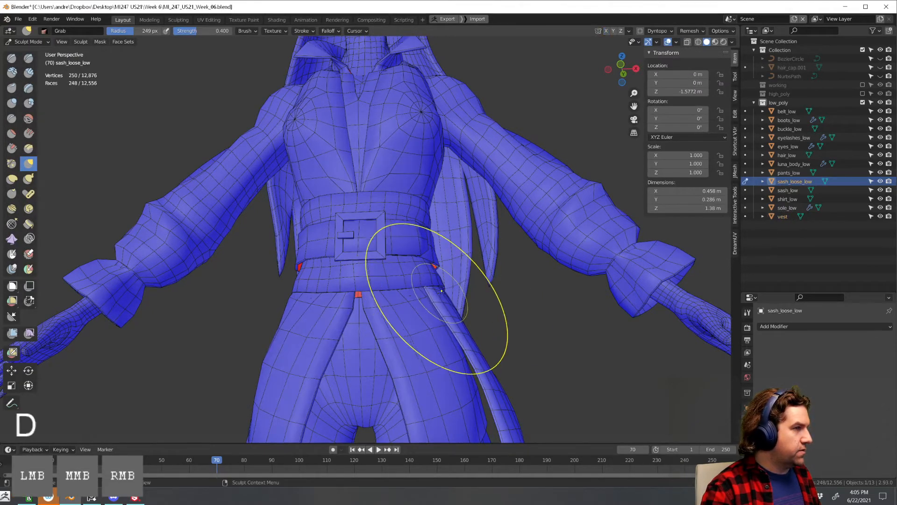
key("Tab")
left_click(500, 323)
scroll(501, 323, "down", 4)
left_click(501, 324)
Show the high_poly collection to compare it with the low-poly character, and hide it again
mouse_move(500, 323)
middle_mouse_down()
mouse_move(504, 353)
mouse_move(484, 345)
middle_mouse_up()
scroll(486, 343, "down", 3)
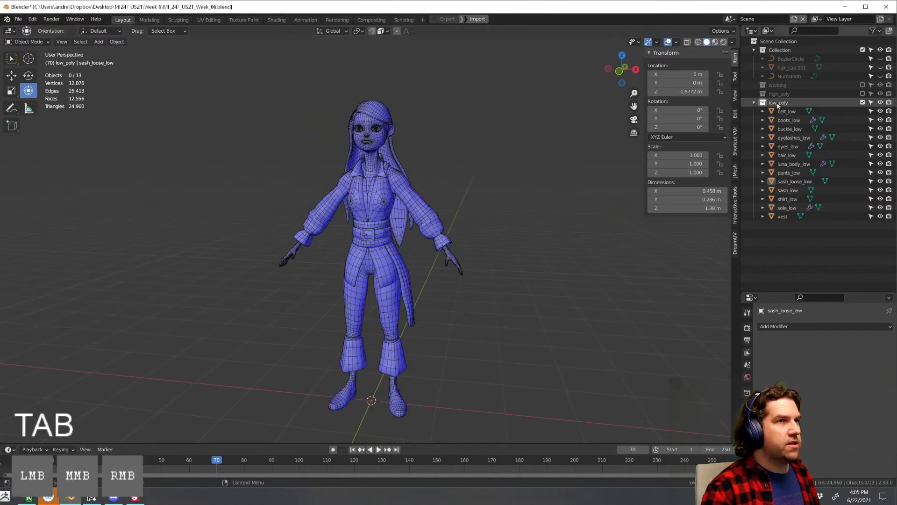
left_click(863, 94)
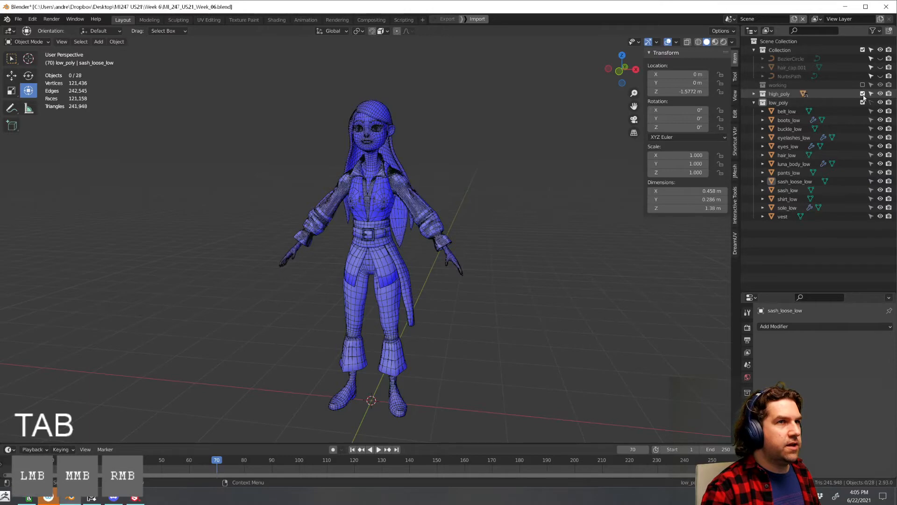
middle_click_drag(565, 204, 476, 272)
scroll(427, 243, "up", 4)
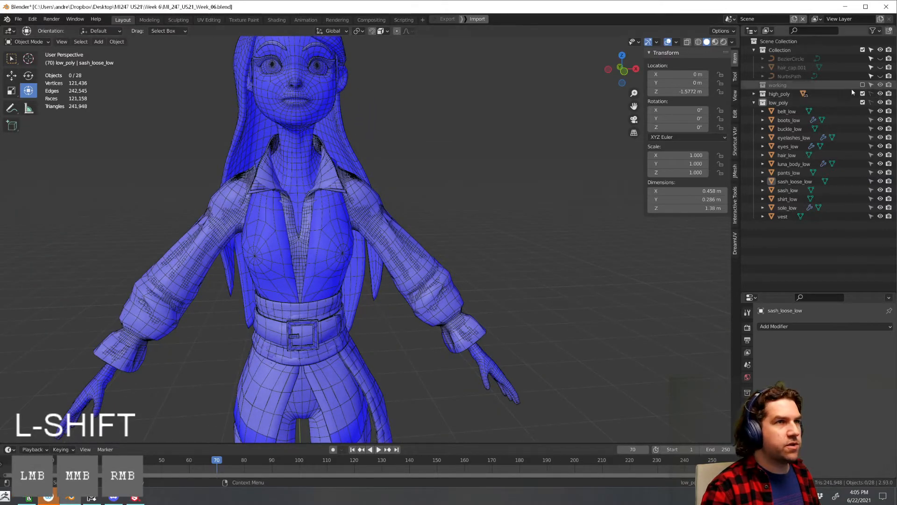
left_click(864, 94)
scroll(525, 233, "down", 2)
middle_click_drag(509, 242, 567, 208, "shift")
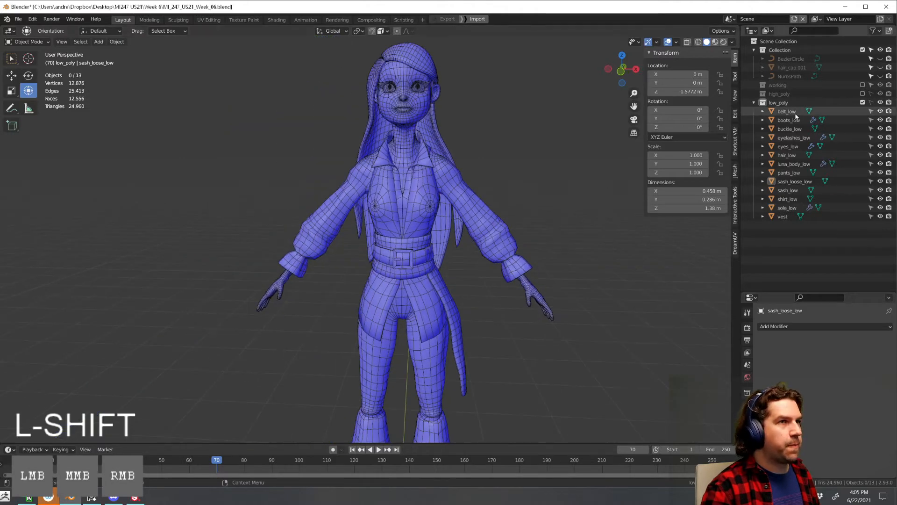
scroll(582, 264, "down", 2)
middle_click_drag(582, 264, 502, 282)
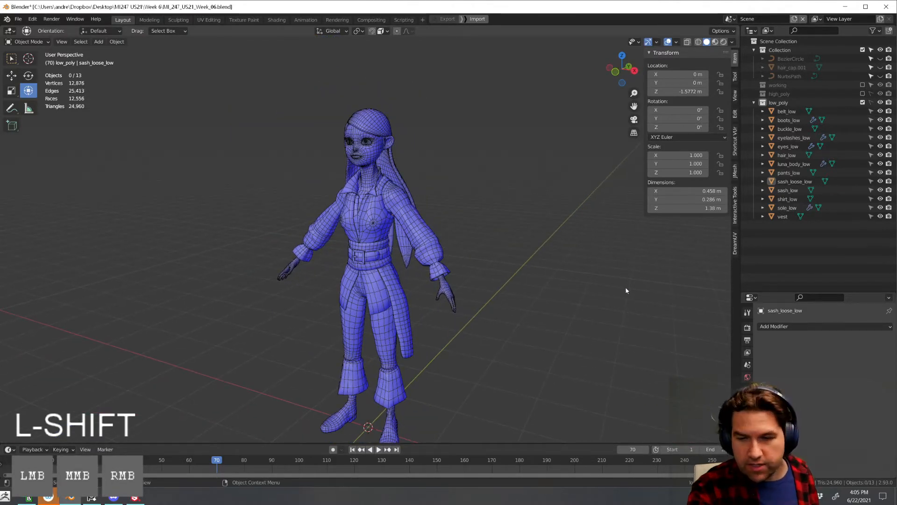
middle_click_drag(517, 275, 610, 289, "shift")
middle_click_drag(610, 288, 508, 234, "shift")
scroll(582, 241, "up", 3)
scroll(493, 288, "down", 2)
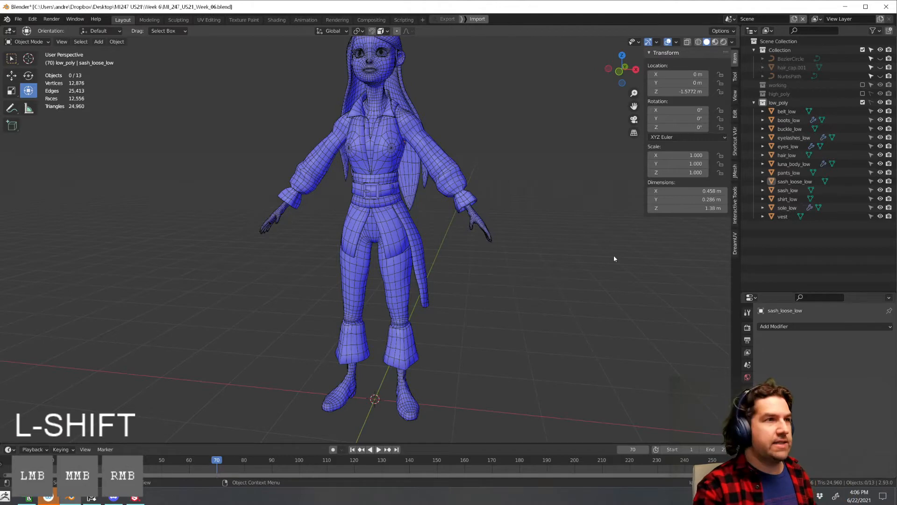
middle_click_drag(459, 237, 599, 255, "shift")
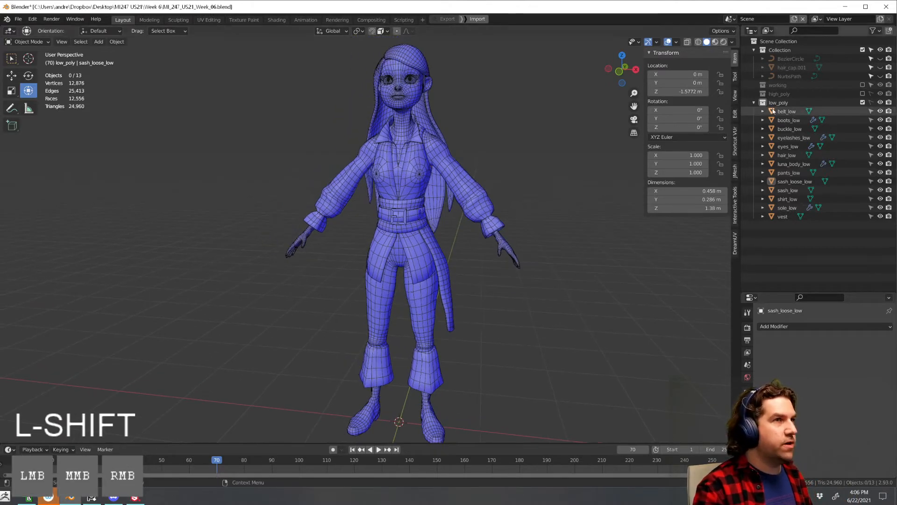
Select belt_low, switch to the UV Editing workspace, and enlarge the object list to show all low-poly parts
middle_click_drag(523, 204, 504, 230, "shift")
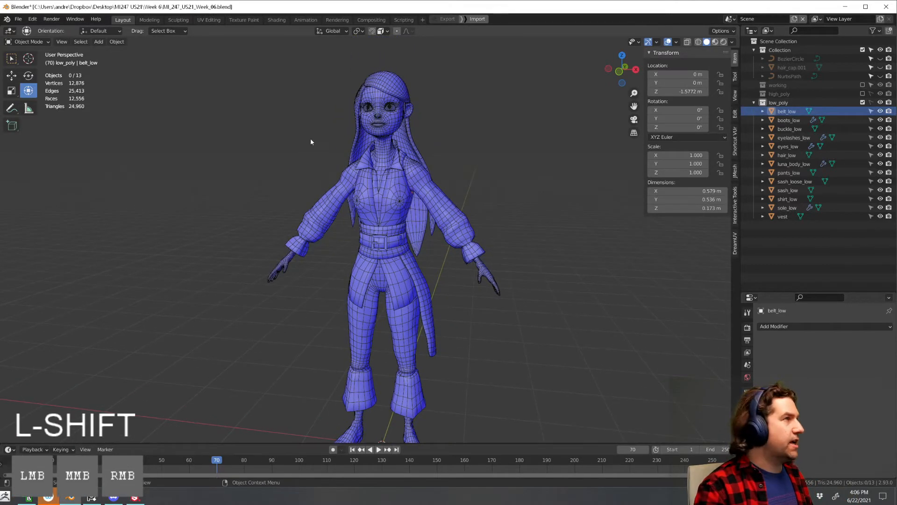
left_click(209, 20)
middle_click_drag(531, 196, 622, 214)
left_click_drag(815, 106, 815, 245)
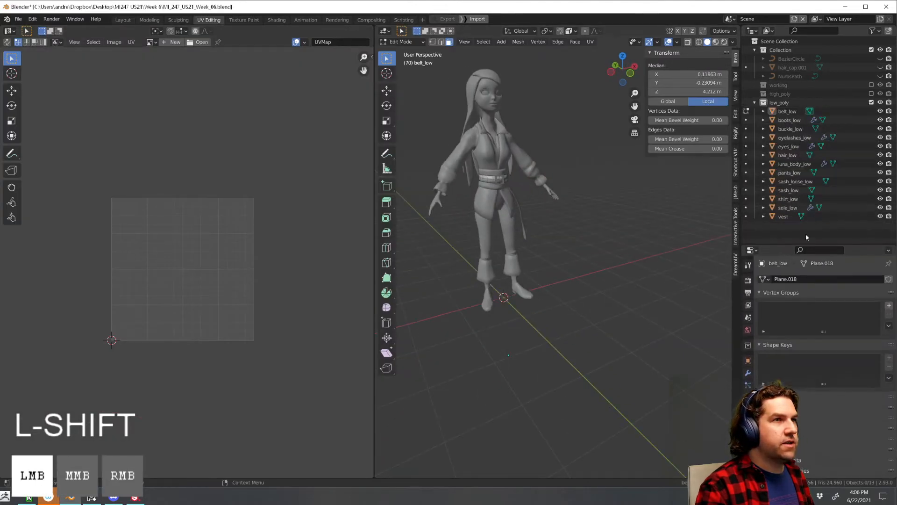
middle_click_drag(553, 192, 593, 218, "shift")
middle_click_drag(598, 220, 578, 221)
scroll(577, 221, "up", 2)
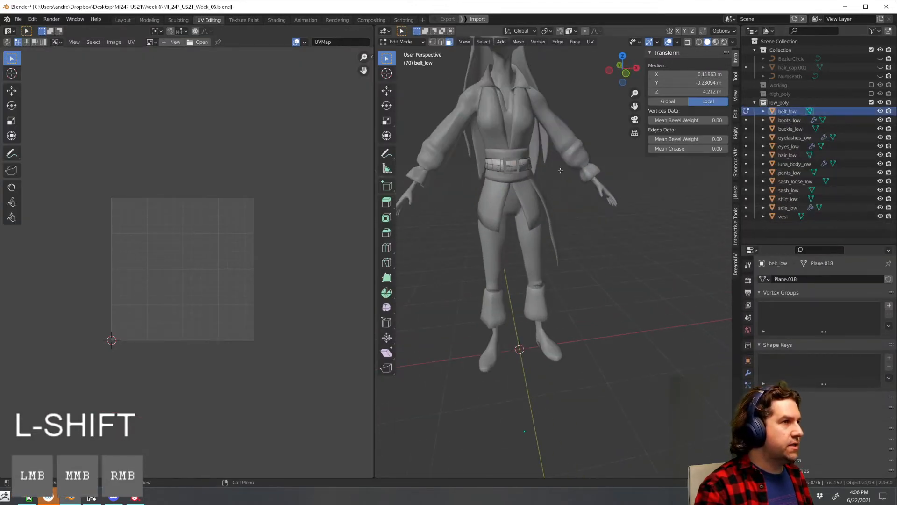
Try to select the edge loop along the belt's upper rim in edge select mode
key("a")
middle_click_drag(559, 185, 524, 281, "shift")
scroll(559, 230, "up", 4)
scroll(595, 267, "up", 3)
scroll(525, 281, "up", 2)
scroll(524, 282, "up", 1)
left_click(522, 243)
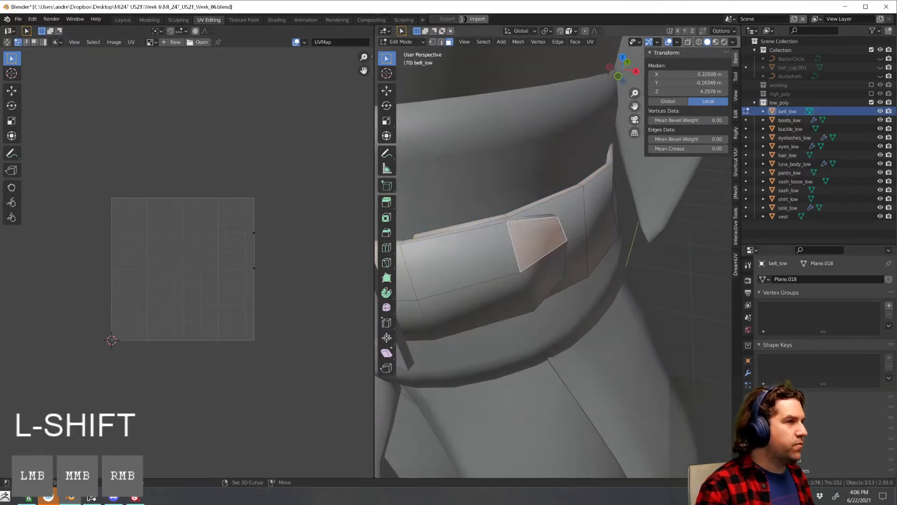
middle_click_drag(521, 243, 576, 256, "shift")
left_click(559, 238)
key("2")
left_click(542, 239, "alt")
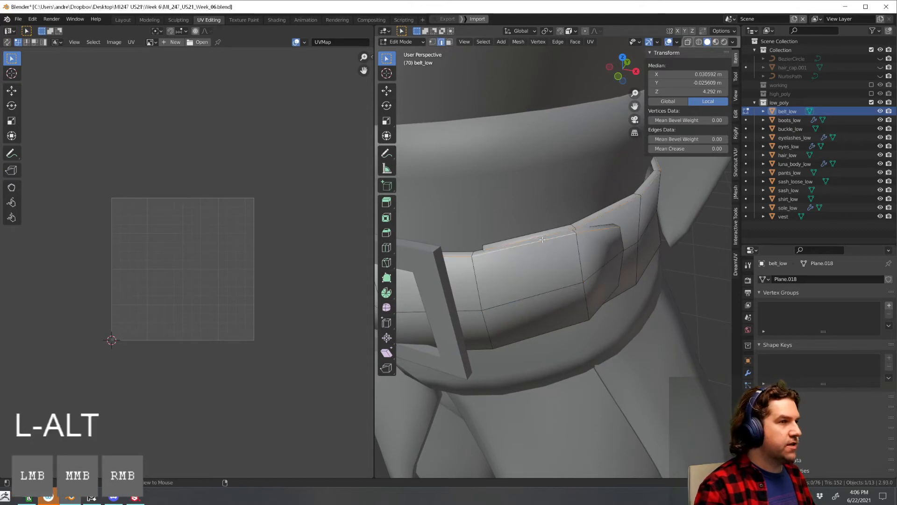
Select one edge on the belt's upper rim and extend the selection to similar edges by Face Angles
middle_click_drag(633, 251, 557, 252)
middle_click_drag(650, 267, 634, 284)
left_click(645, 284)
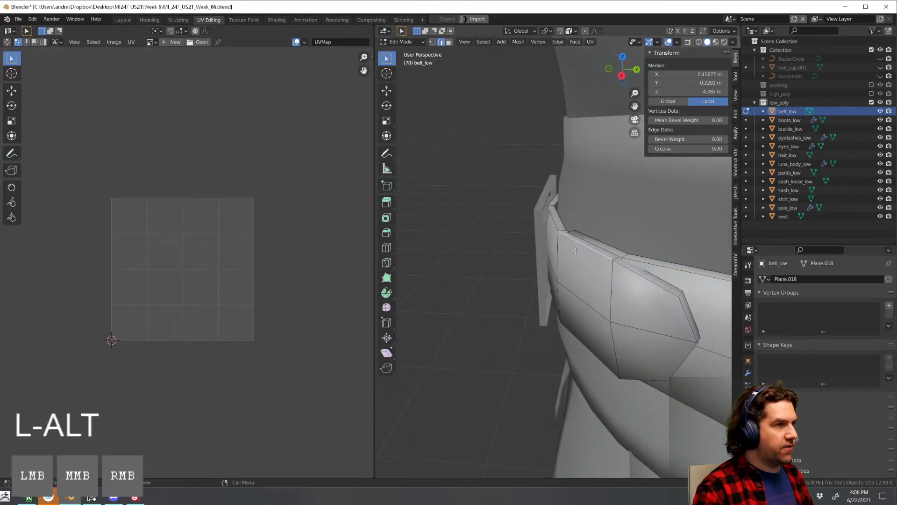
key("shift+g")
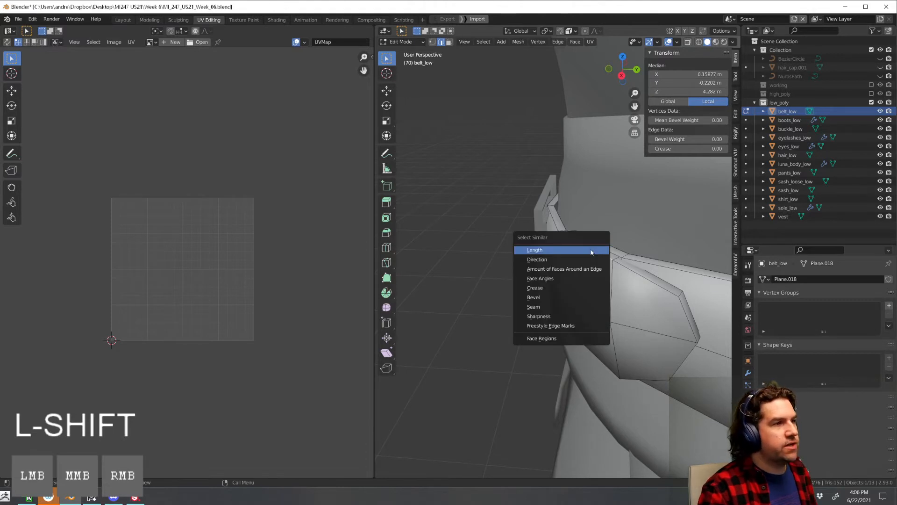
left_click(556, 284)
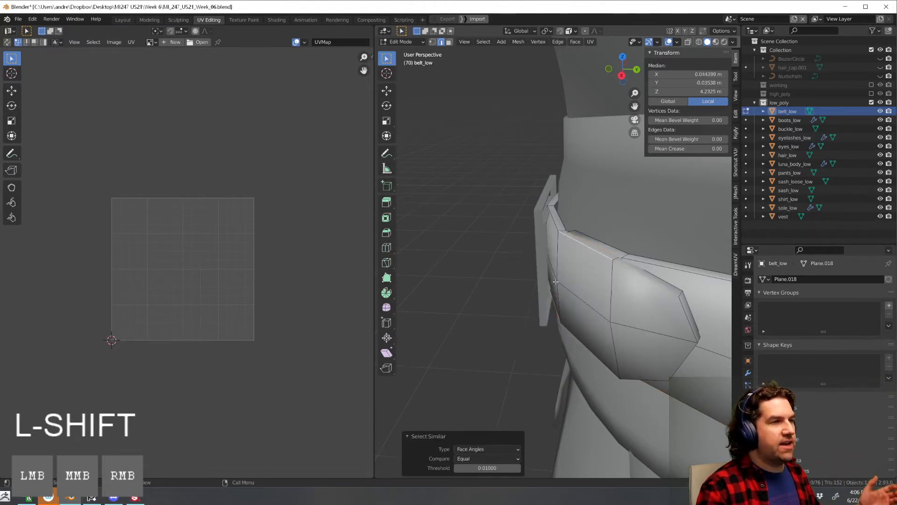
Raise the Select Similar threshold to 0.0307 to include all the belt's outer rim edges
middle_click_drag(556, 284, 607, 304)
key("shift+e")
right_click(640, 310)
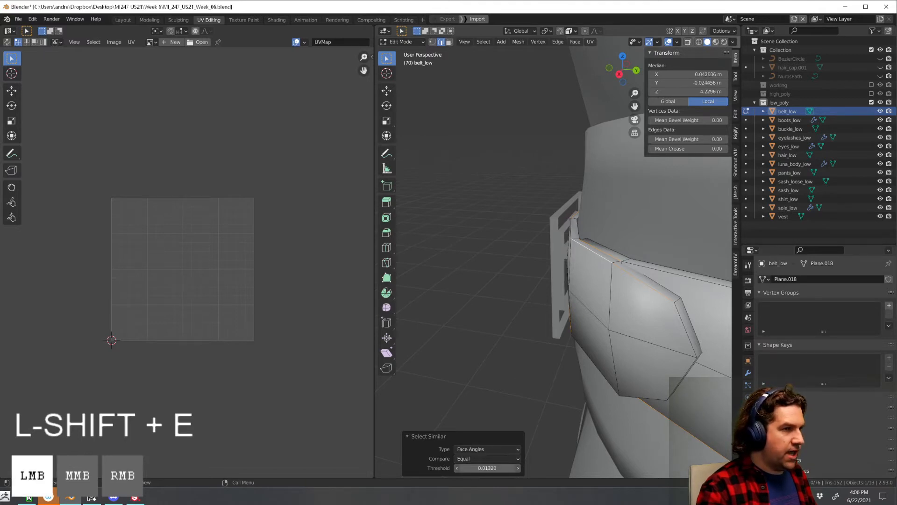
middle_click_drag(678, 339, 677, 292)
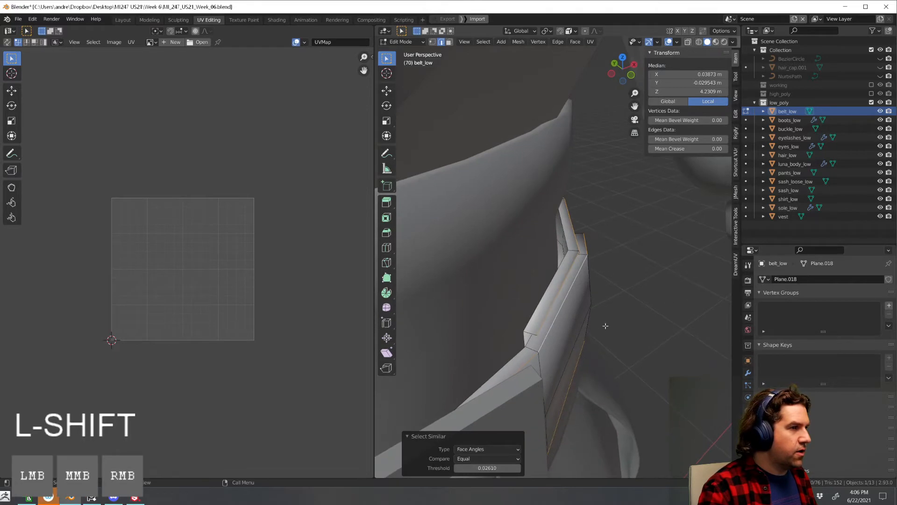
middle_click_drag(603, 321, 491, 355)
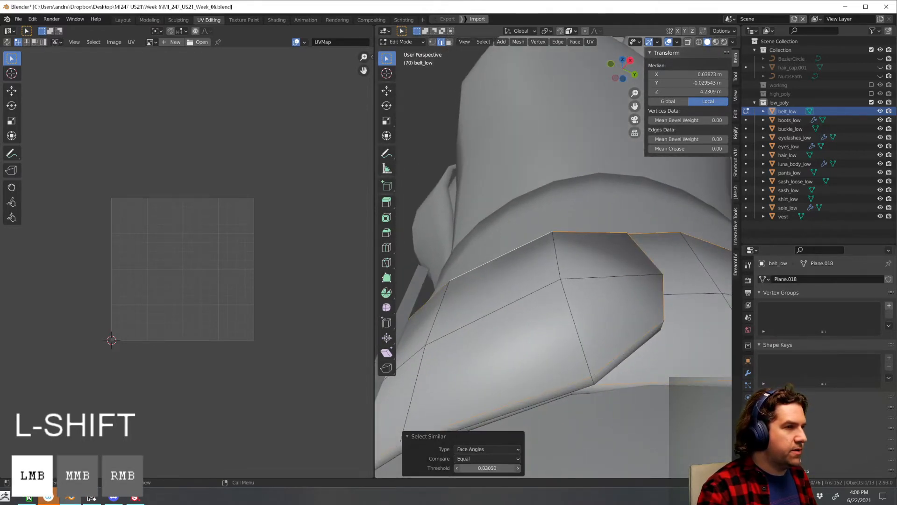
middle_click_drag(642, 283, 787, 314)
scroll(594, 299, "down", 5)
scroll(671, 292, "up", 3)
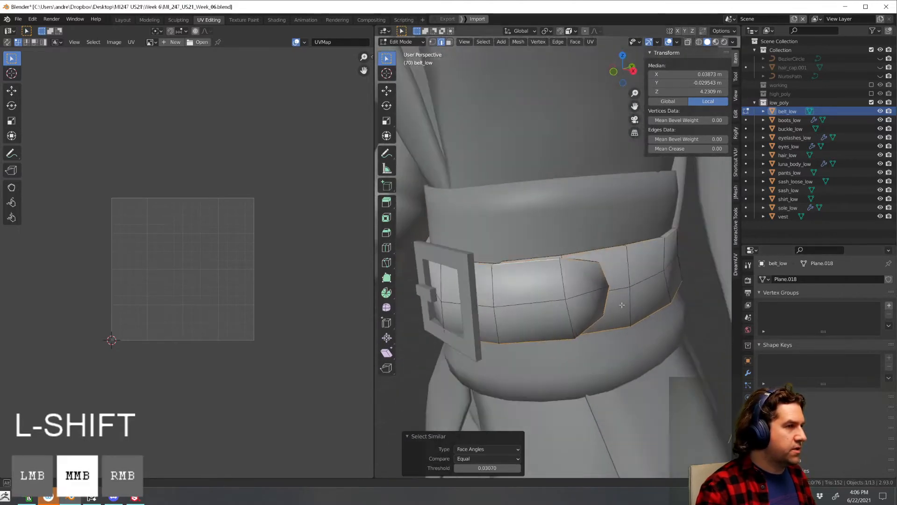
Mark the selected rim edges as seams, select the entire linked belt mesh, and unwrap it
key("ctrl+e")
left_click(620, 306)
key("ctrl+l")
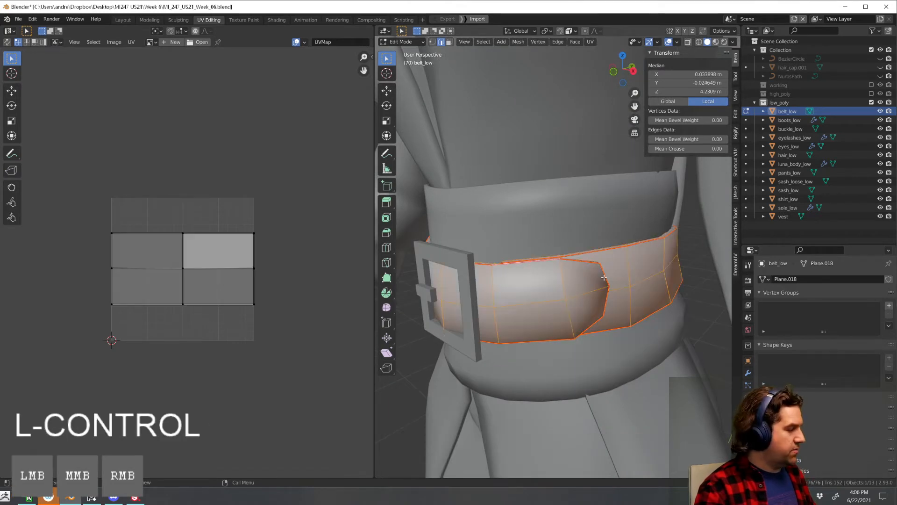
key("u")
left_click(571, 181)
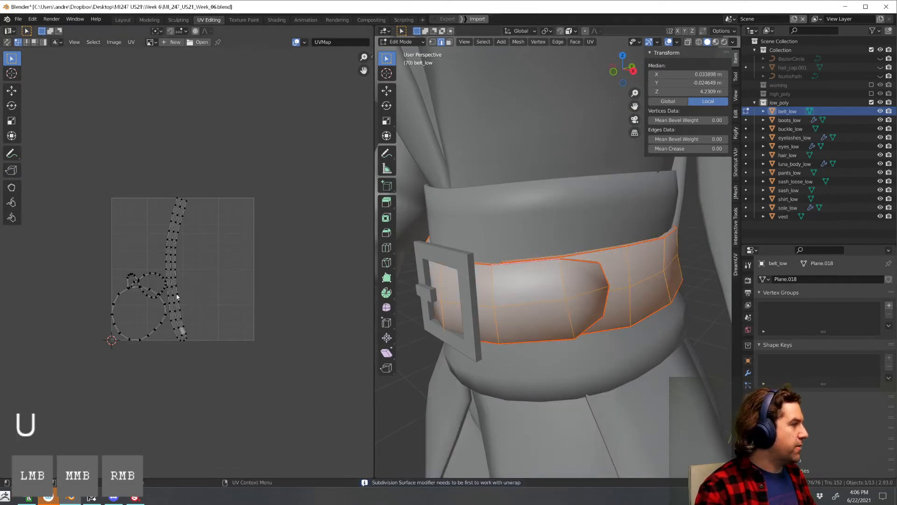
Inspect the unwrapped rim islands and mark an additional seam on the short rim edge at the belt's pointed end
scroll(335, 255, "up", 5)
middle_click_drag(334, 255, 256, 269)
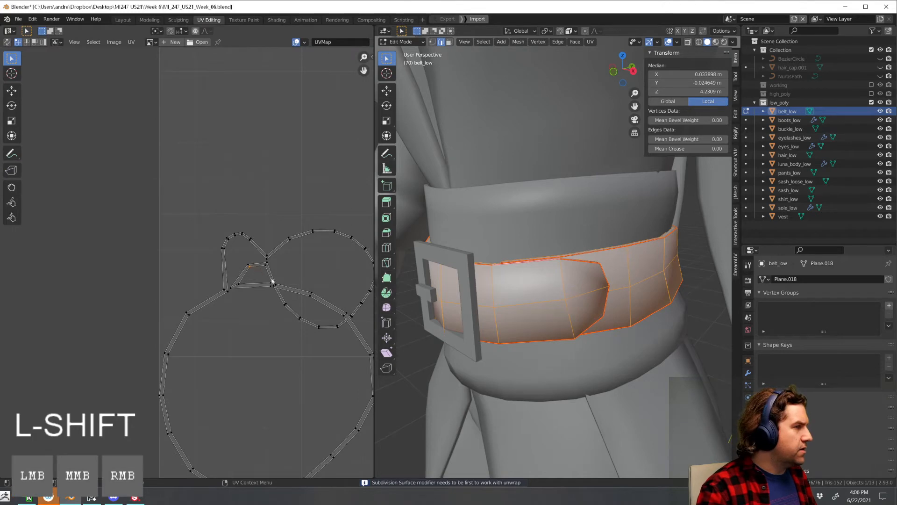
middle_click_drag(290, 292, 187, 297)
middle_click_drag(538, 290, 562, 354)
scroll(542, 341, "up", 3)
left_click(530, 329)
middle_click_drag(615, 317, 559, 286)
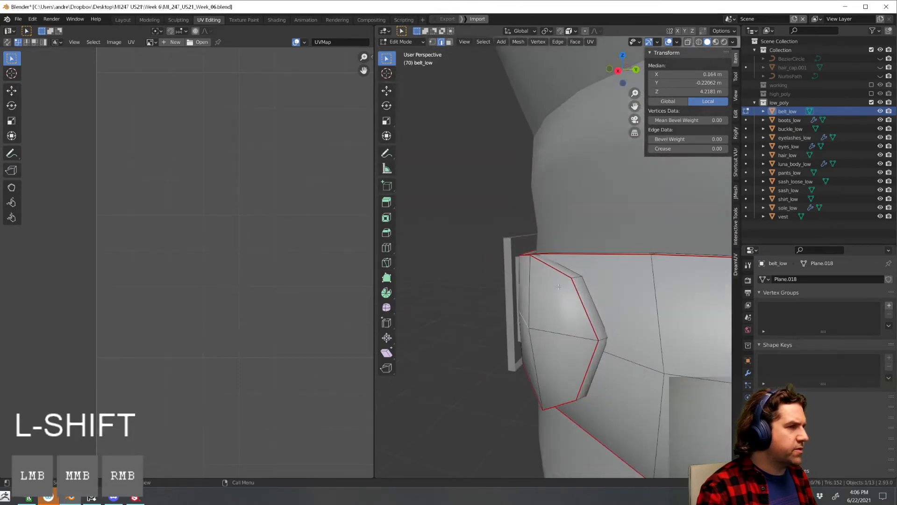
key("ctrl+e")
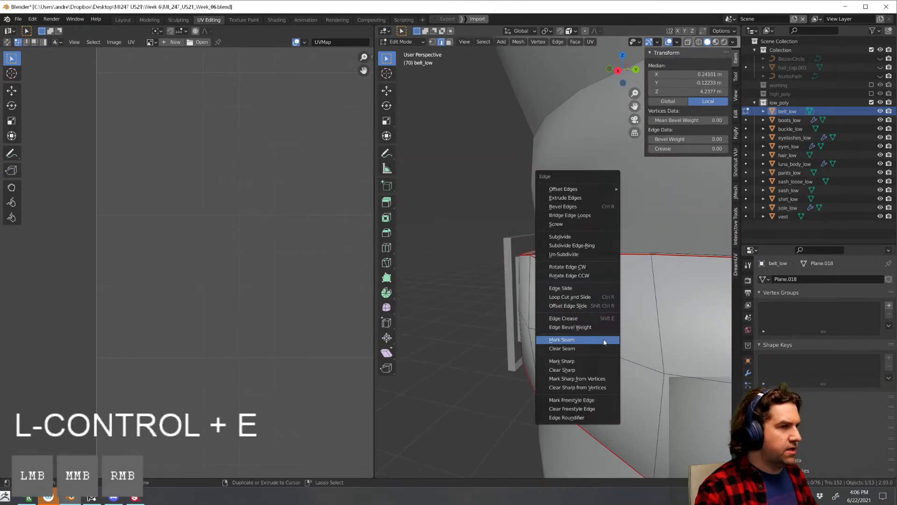
left_click(604, 339)
Unwrap the whole belt again and move the looping rim island about 0.17 in X and 0.12 in Y
key("a")
key("u")
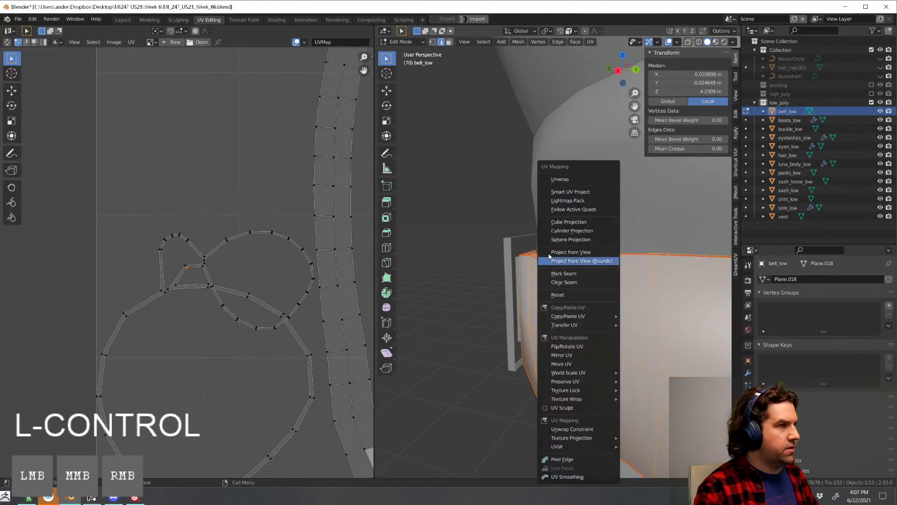
left_click(566, 181)
scroll(270, 304, "down", 3)
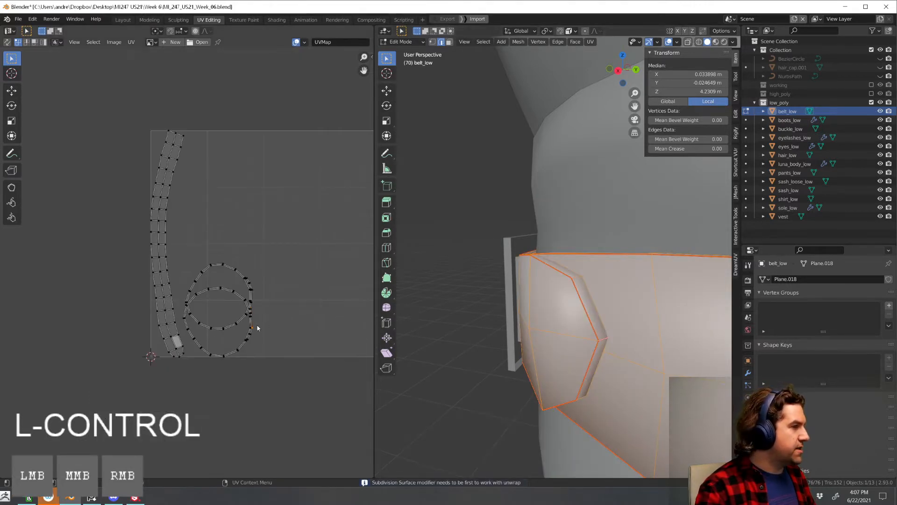
key("l")
left_click(302, 297)
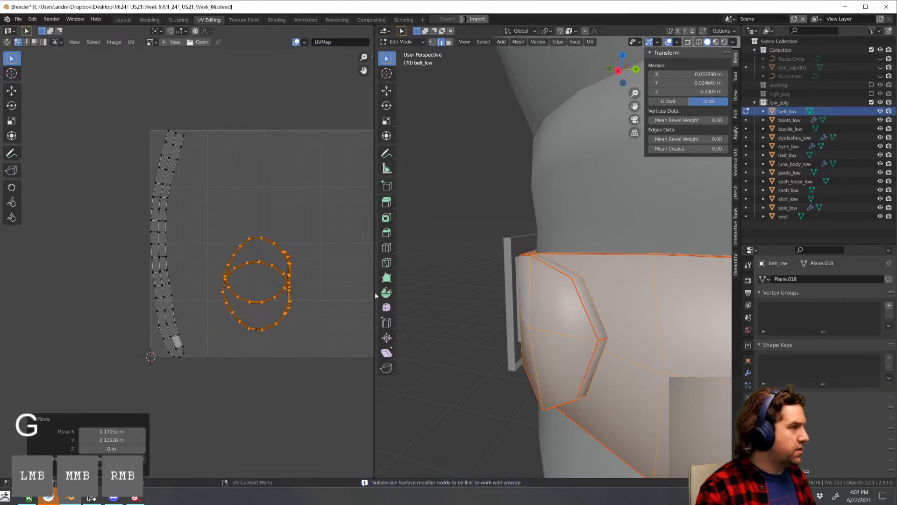
Delete the two hidden faces at the belt's end behind the buckle
middle_click_drag(657, 361, 677, 369)
scroll(670, 361, "down", 7)
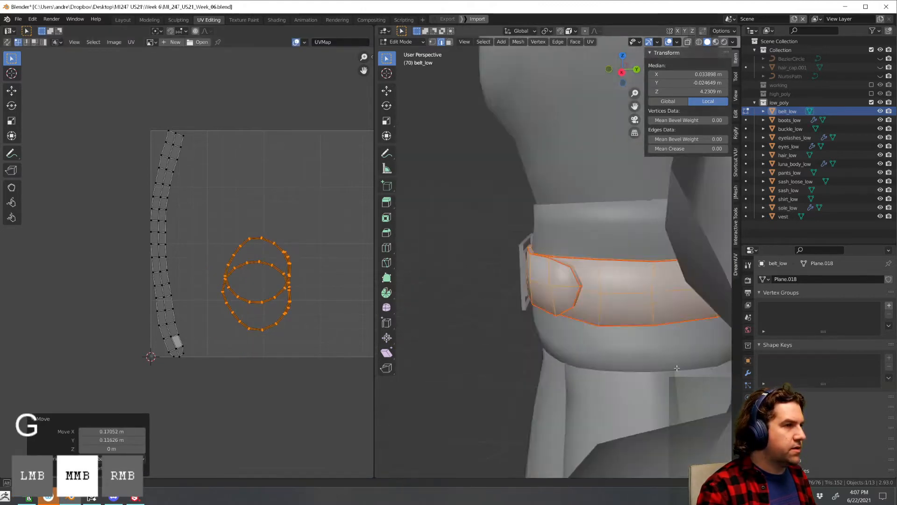
scroll(677, 368, "up", 4)
middle_click_drag(602, 318, 697, 322)
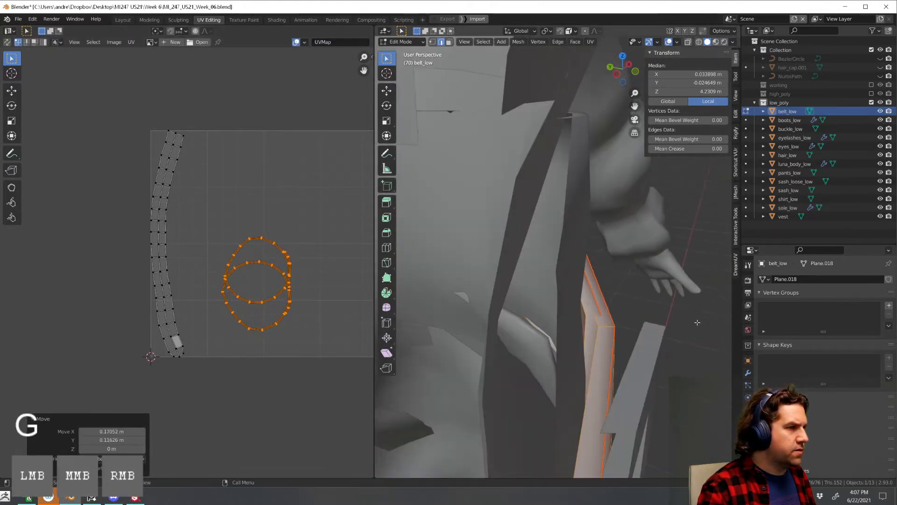
middle_click_drag(641, 336, 634, 299)
left_click(588, 349)
key("3")
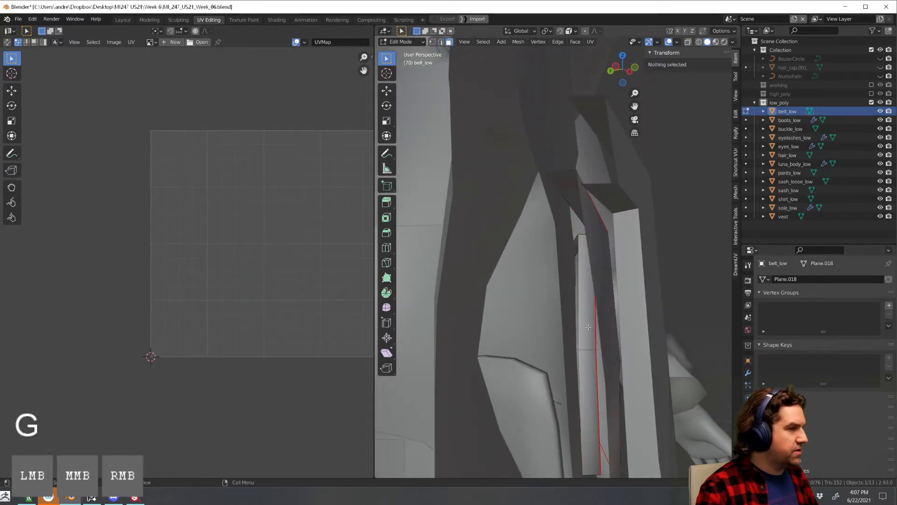
left_click(589, 335)
left_click(587, 397, "shift")
key("x")
left_click(588, 396)
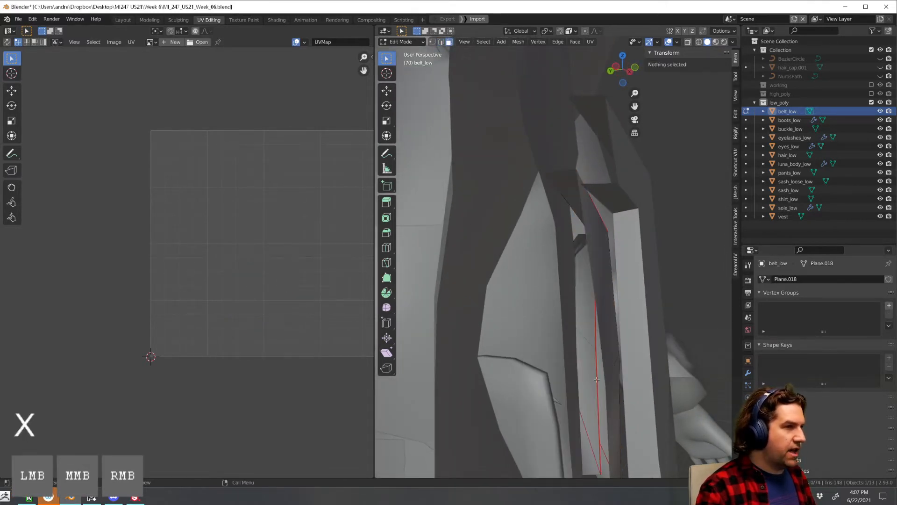
Select the entire linked belt mesh and unwrap it again without the deleted end faces
scroll(596, 380, "down", 4)
middle_click_drag(621, 359, 544, 358)
key("Tab")
key("Tab")
double_click(567, 302)
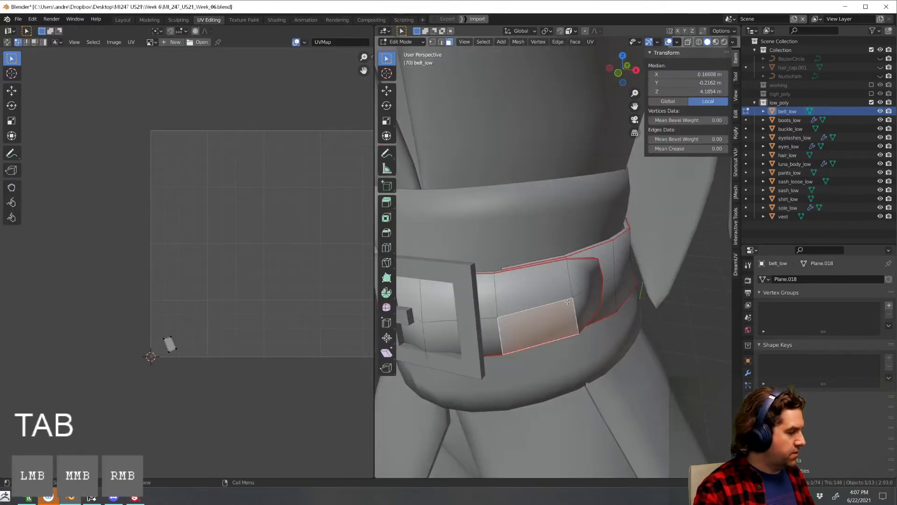
key("u")
left_click(524, 179)
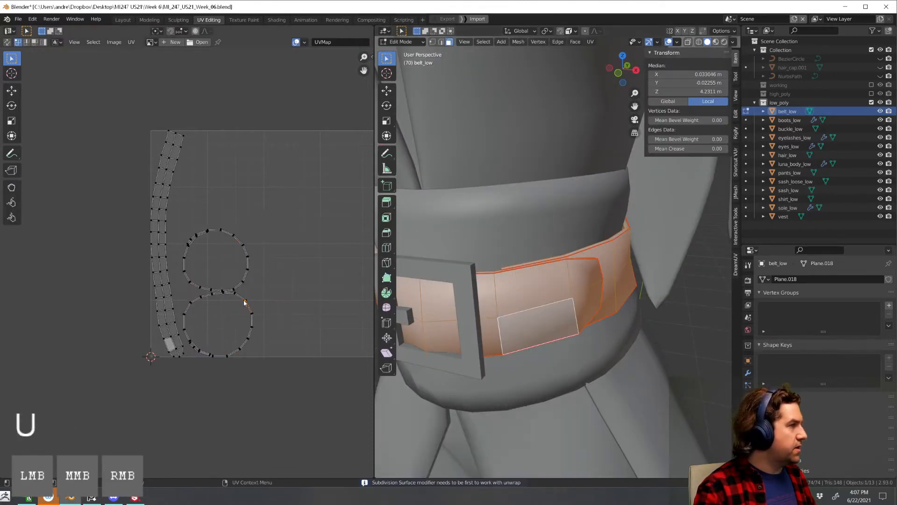
Move the lower ring-shaped rim island slightly away from the upper ring island in the UV layout
key("l")
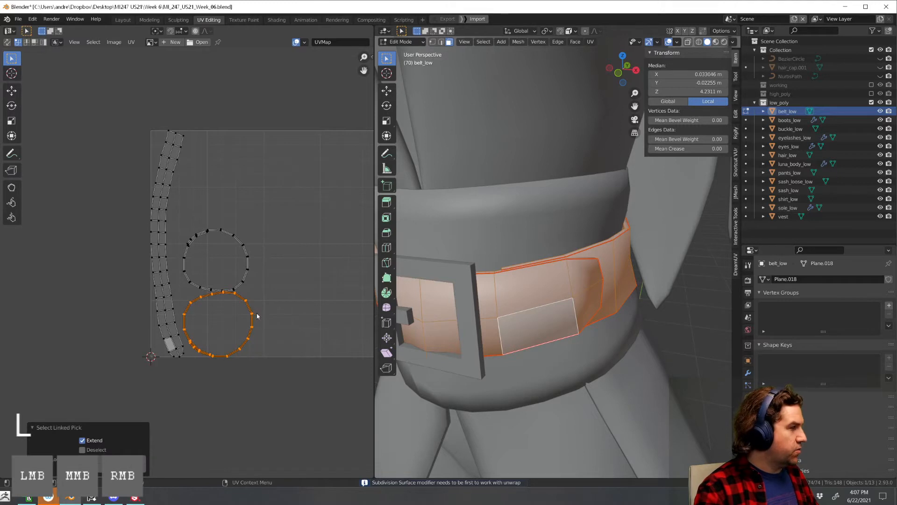
key("g")
left_click(263, 325)
left_click(251, 267)
key("g")
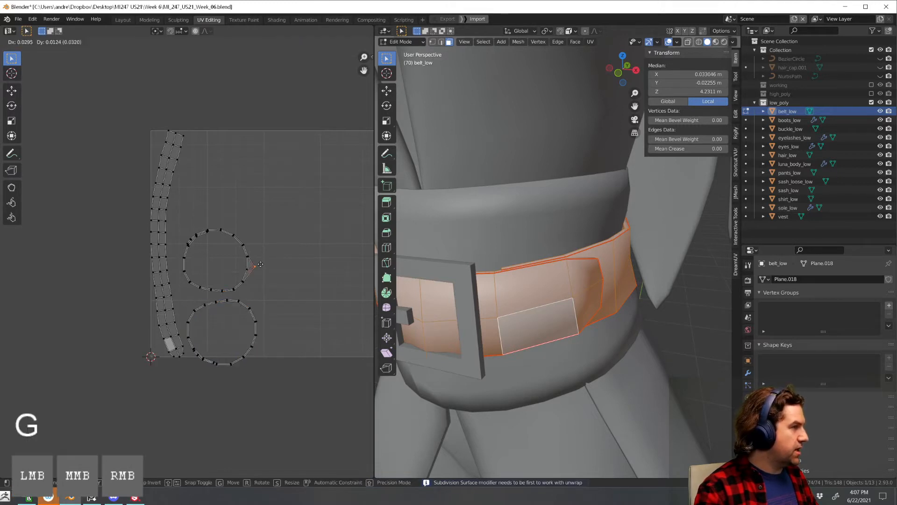
right_click(260, 268)
Examine the belt's ring-shaped UV islands up close, leave mesh editing, and view the belt on the character
scroll(260, 265, "up", 4)
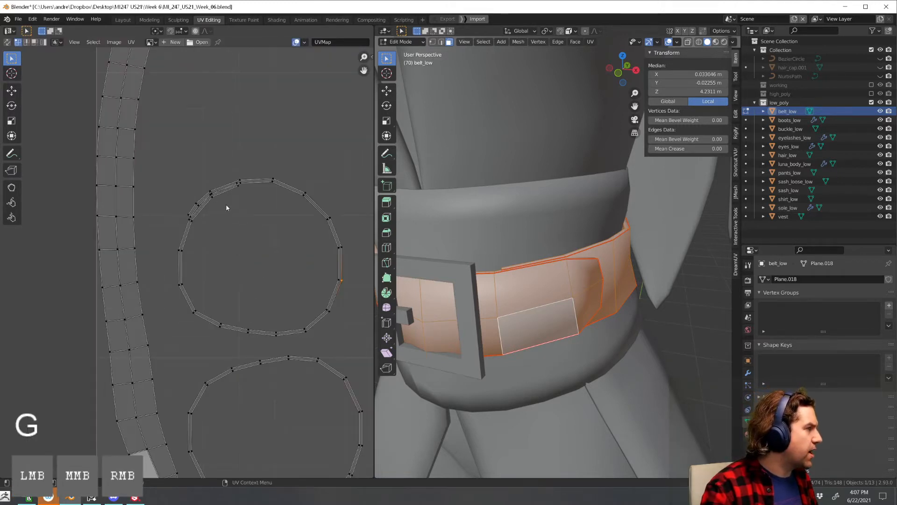
scroll(227, 207, "up", 2)
middle_click_drag(227, 208, 216, 249, "shift")
left_click(230, 211)
scroll(230, 211, "down", 2)
key("Tab")
scroll(243, 264, "down", 6)
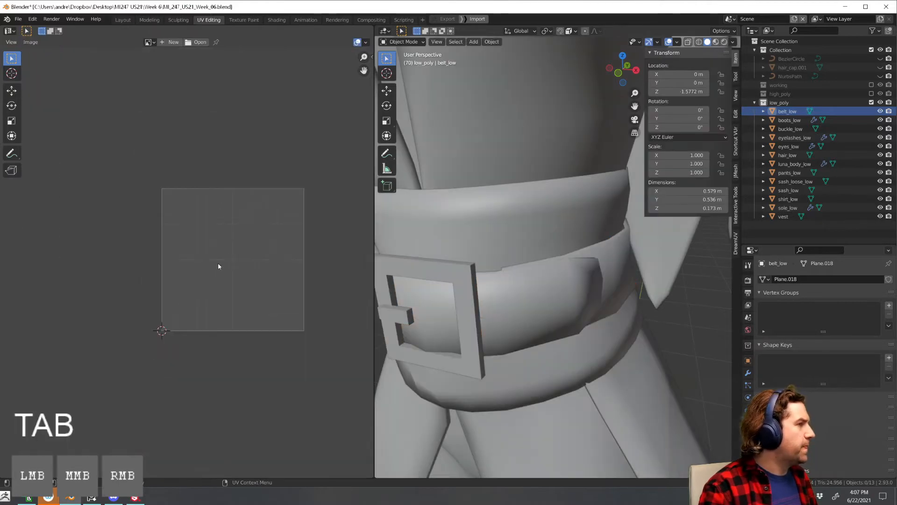
key("Tab")
key("Tab")
scroll(536, 290, "down", 3)
left_click(646, 321)
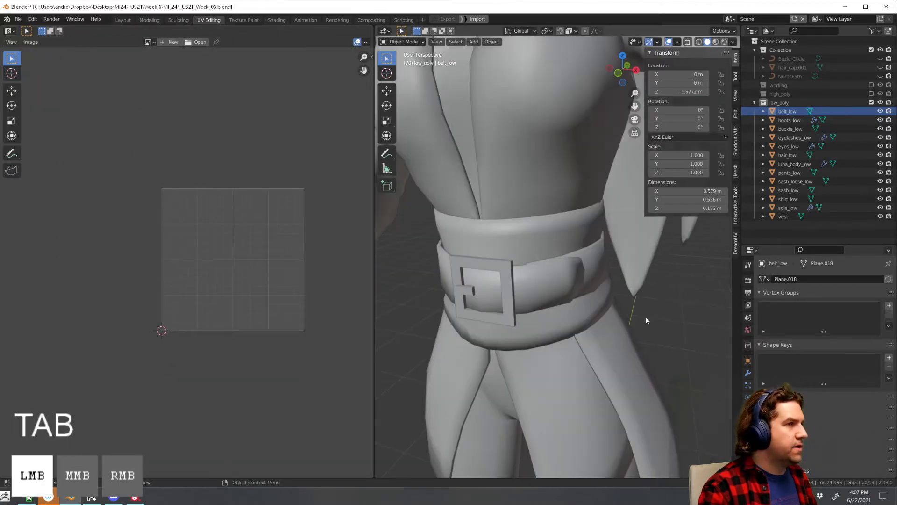
scroll(535, 235, "down", 3)
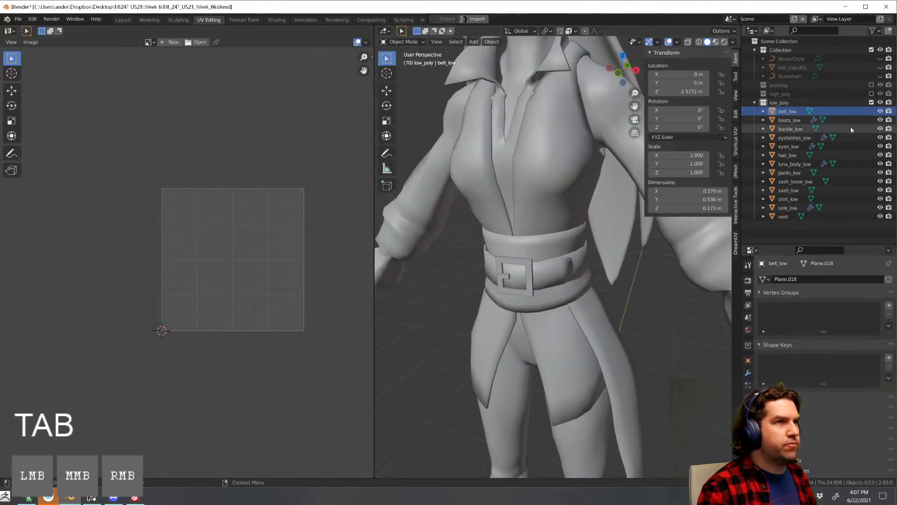
Open boots_low for mesh editing and examine the edges of the boot and its flared cuff
left_click(790, 120)
key("Tab")
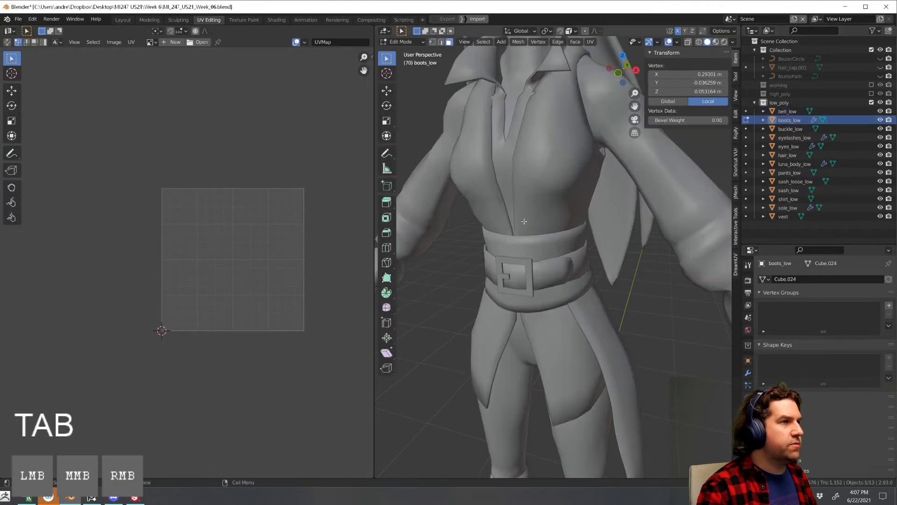
scroll(550, 252, "down", 2)
middle_click_drag(580, 299, 589, 161, "shift")
middle_click_drag(595, 325, 594, 150, "shift")
scroll(654, 243, "up", 2)
middle_click_drag(672, 269, 573, 273)
middle_click_drag(682, 273, 504, 257, "shift")
scroll(524, 260, "up", 4)
middle_click_drag(617, 280, 617, 261)
scroll(630, 204, "up", 2)
key("Tab")
key("Tab")
middle_click_drag(603, 220, 619, 283)
scroll(621, 222, "down", 3)
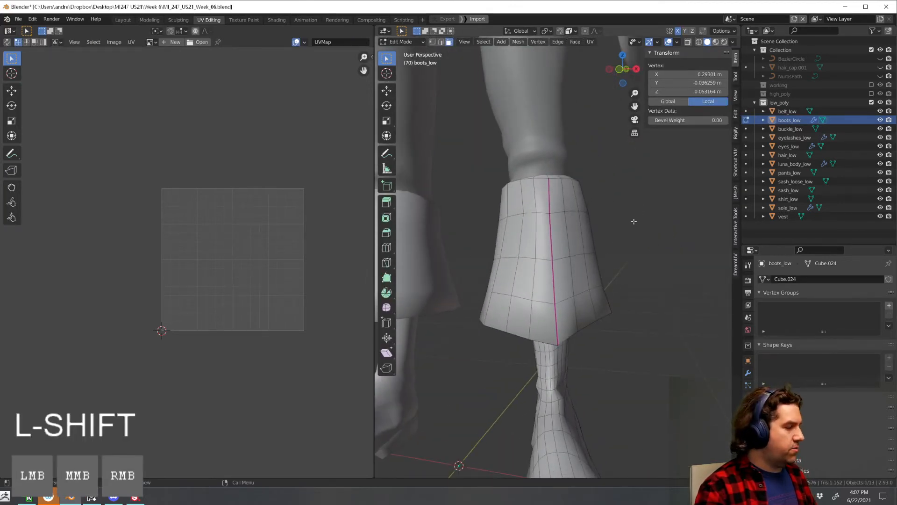
middle_click_drag(637, 227, 622, 249)
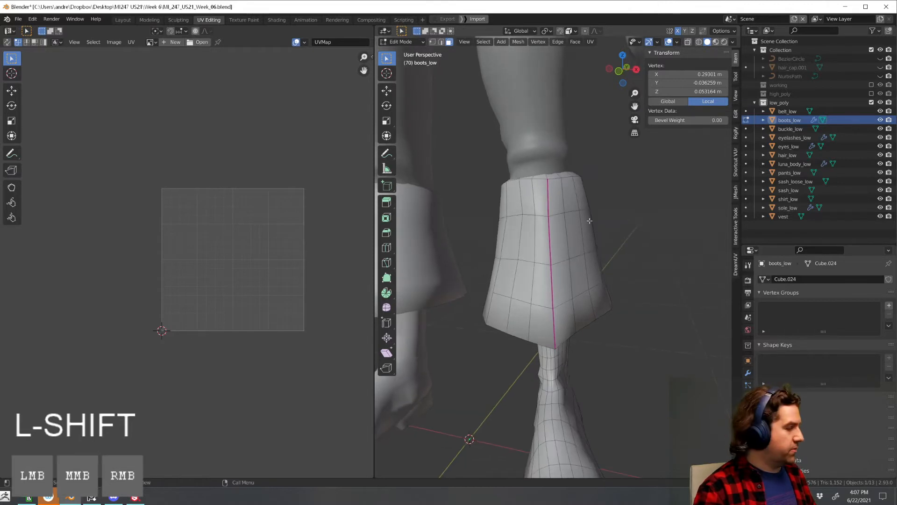
Unwrap the whole boots_low mesh with the Angle Based method and toggle Live Unwrap for the UV layout
key("a")
key("u")
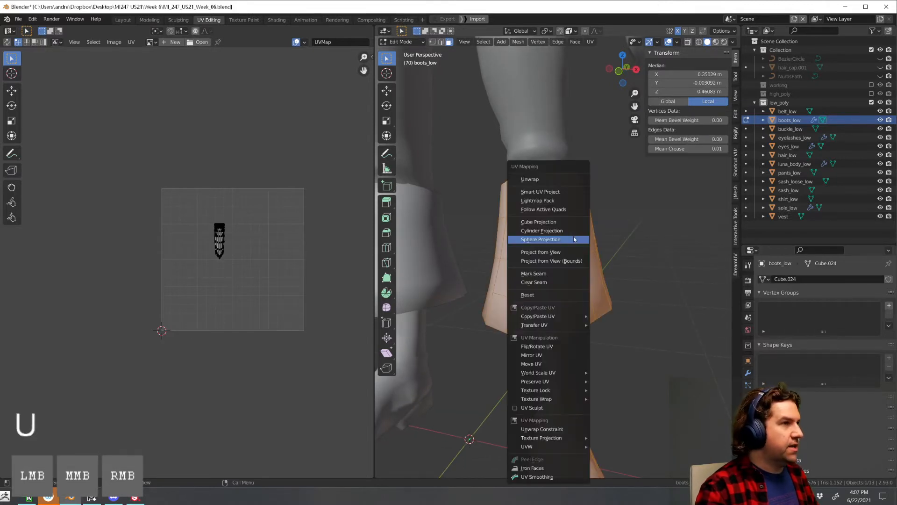
left_click(548, 180)
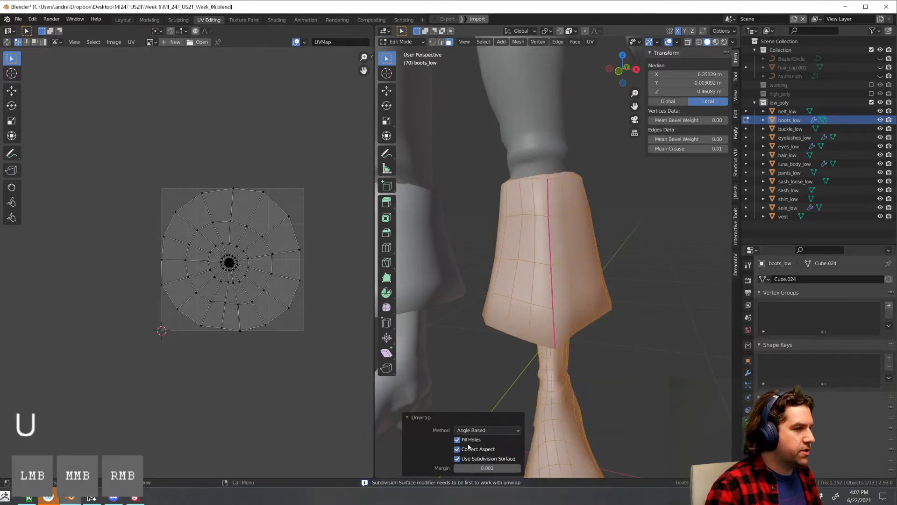
key("u")
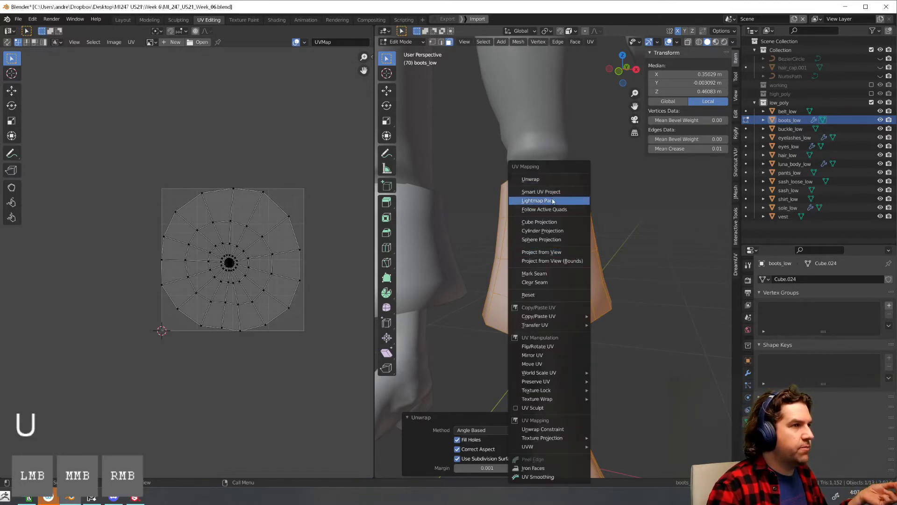
middle_click_drag(610, 248, 585, 251)
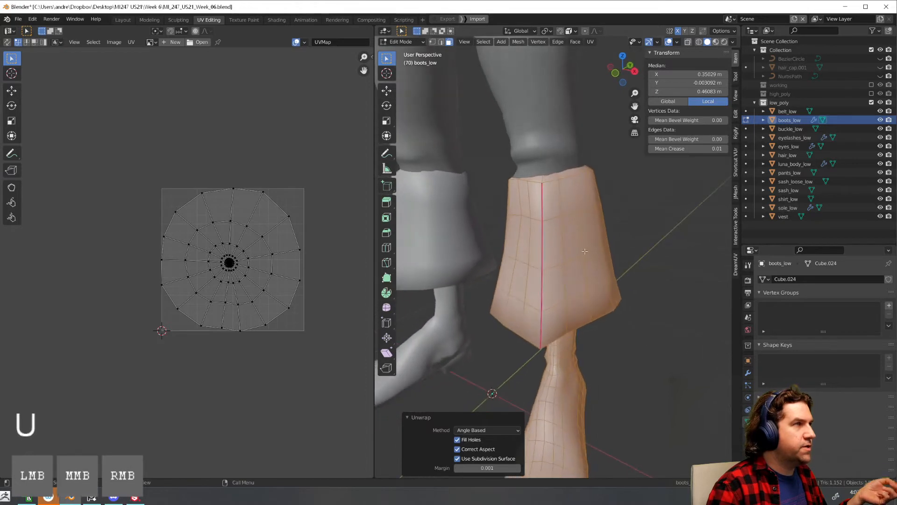
left_click(131, 42)
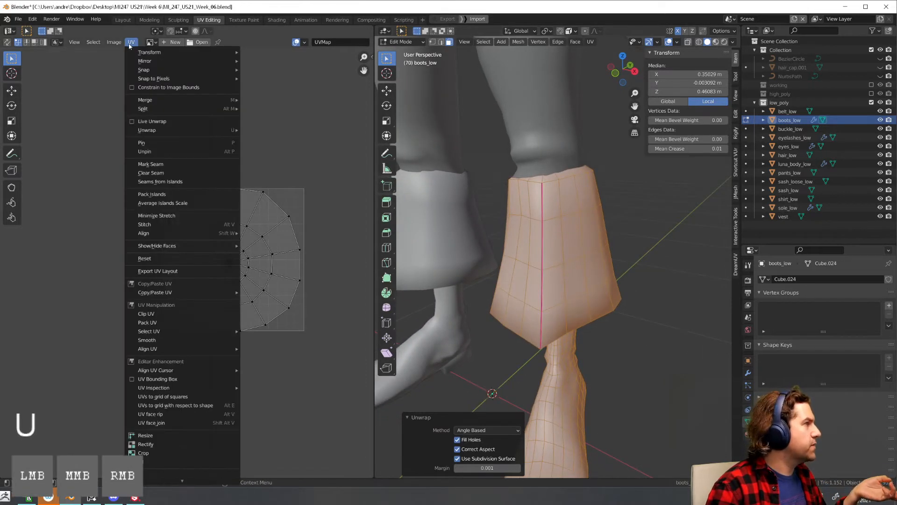
left_click(154, 121)
Pick a shortest path along the boot cuff's lower rim and set its Edge Tag to Tag Seam
middle_click_drag(603, 289, 645, 280)
left_click(631, 308)
middle_click_drag(646, 281, 643, 258, "shift")
scroll(527, 285, "up", 2)
middle_click_drag(528, 284, 488, 243)
left_click(540, 278, "alt")
left_click(578, 292, "ctrl")
left_click(545, 254, "ctrl")
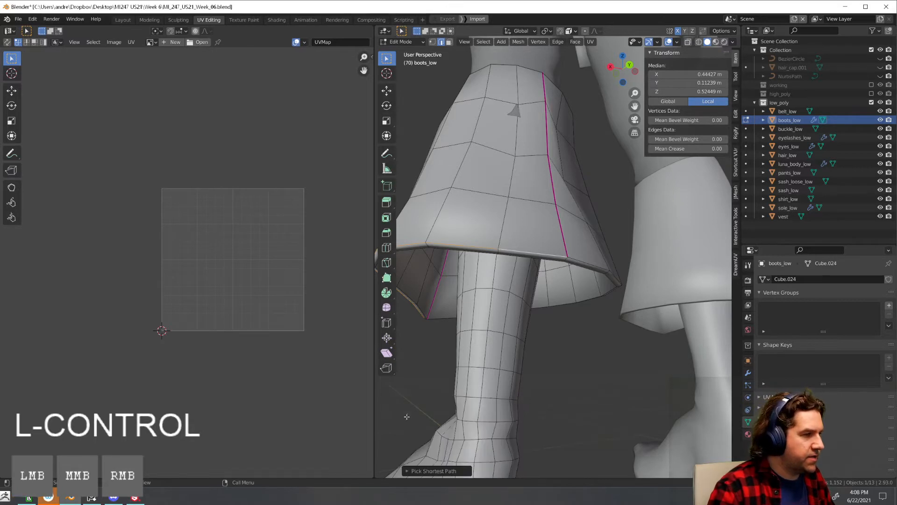
left_click(478, 411)
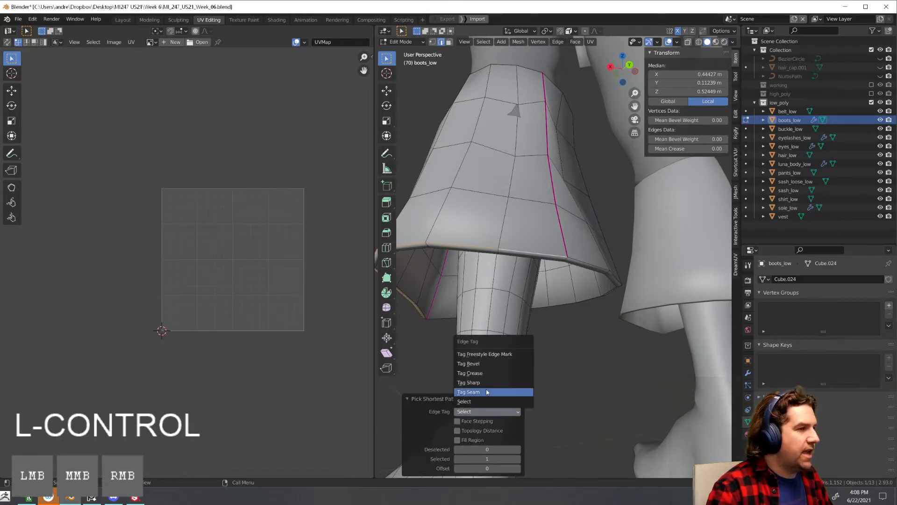
left_click(486, 392)
Extend the seams around the outer and inner edges of the boot cuff's lower rim, undoing misplaced paths
middle_click_drag(505, 337, 614, 262)
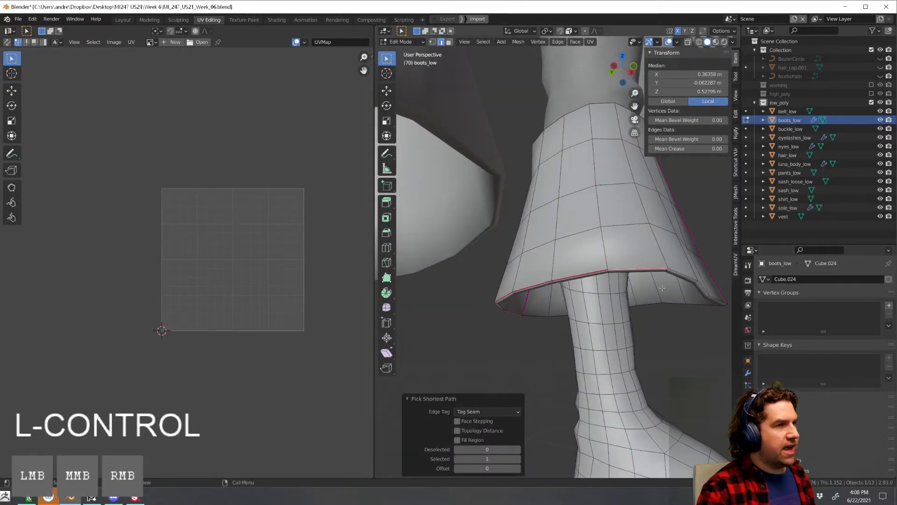
middle_click_drag(662, 288, 585, 299)
left_click(585, 292, "ctrl")
middle_click_drag(581, 334, 563, 197)
left_click(561, 188, "ctrl")
key("ctrl+z")
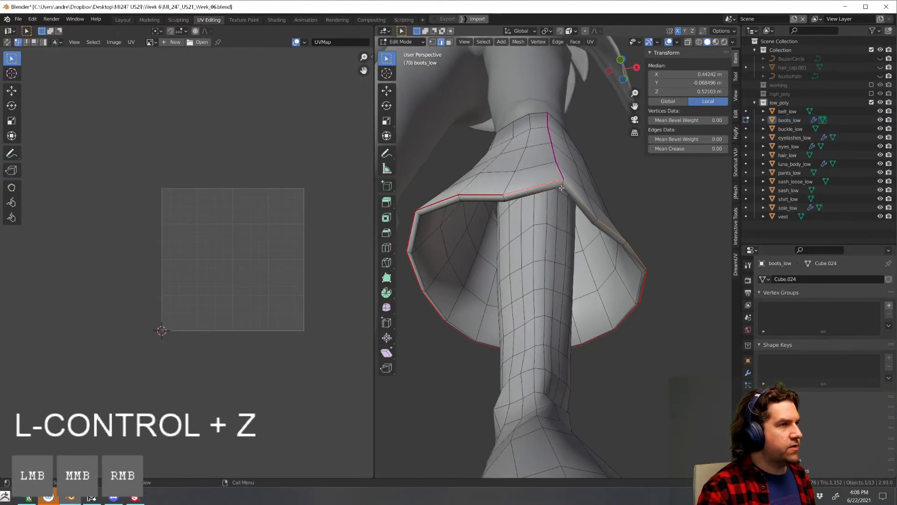
key("ctrl+z")
left_click(578, 204, "ctrl")
middle_click_drag(651, 247, 610, 223)
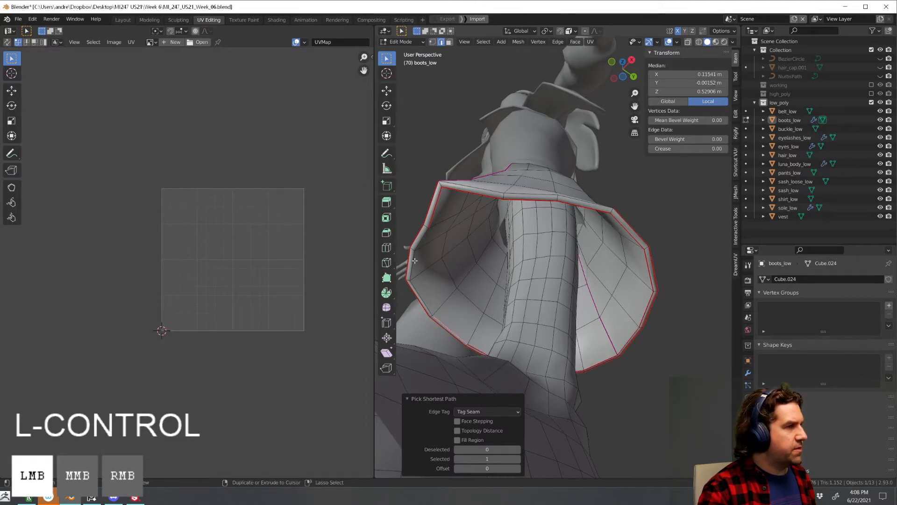
Tag a vertical seam up the outside of the boot cuff and continue it around the cuff's upper edge
middle_click_drag(420, 253, 562, 290)
left_click(536, 270)
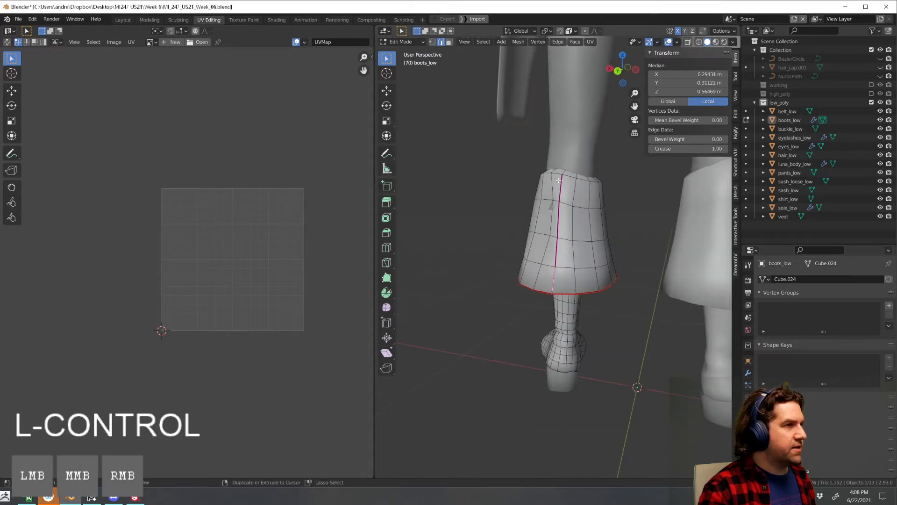
left_click(562, 192, "ctrl")
middle_click_drag(571, 213, 493, 276, "shift")
left_click(592, 298, "ctrl")
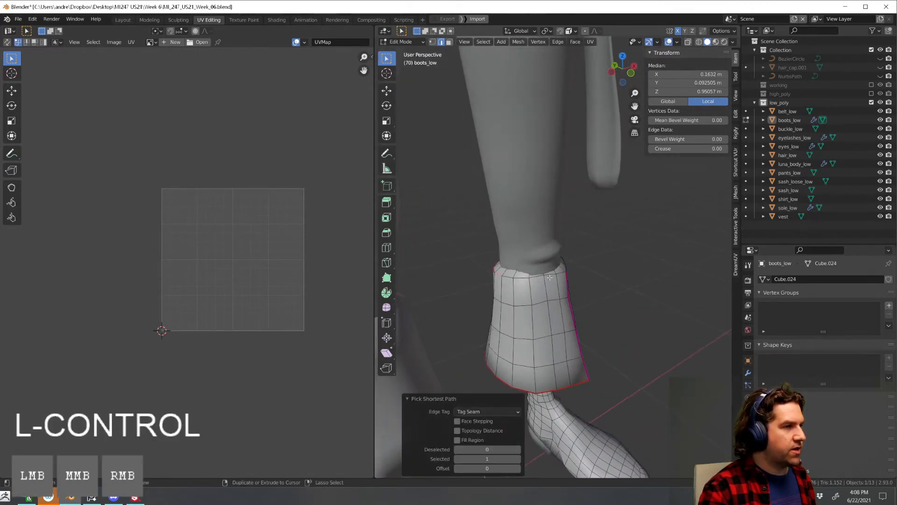
left_click(547, 275, "ctrl")
middle_click_drag(627, 302, 559, 274)
middle_click_drag(641, 283, 602, 277)
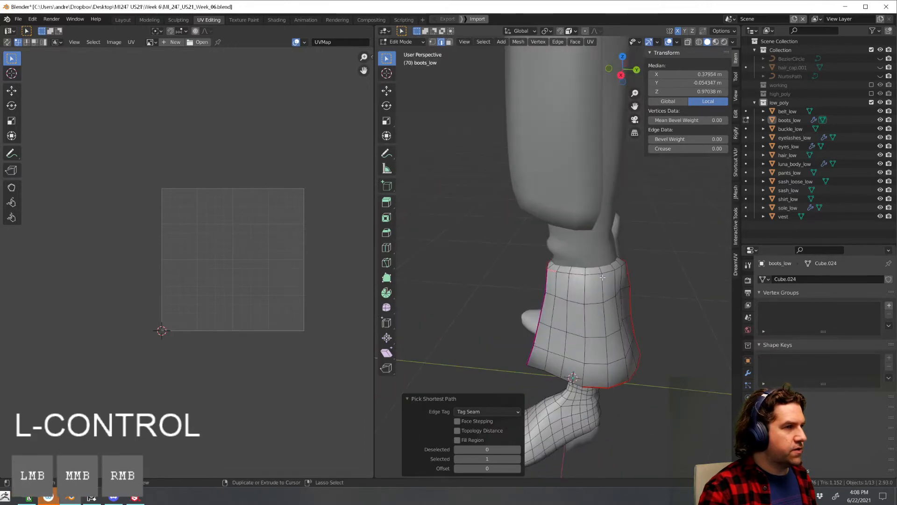
Select the inner edge loop at the top of the boot cuff through X-ray and mark it as a seam
middle_click_drag(654, 301, 640, 262)
middle_click_drag(641, 262, 587, 307, "shift")
scroll(538, 262, "up", 2)
key("alt+z")
key("alt+z")
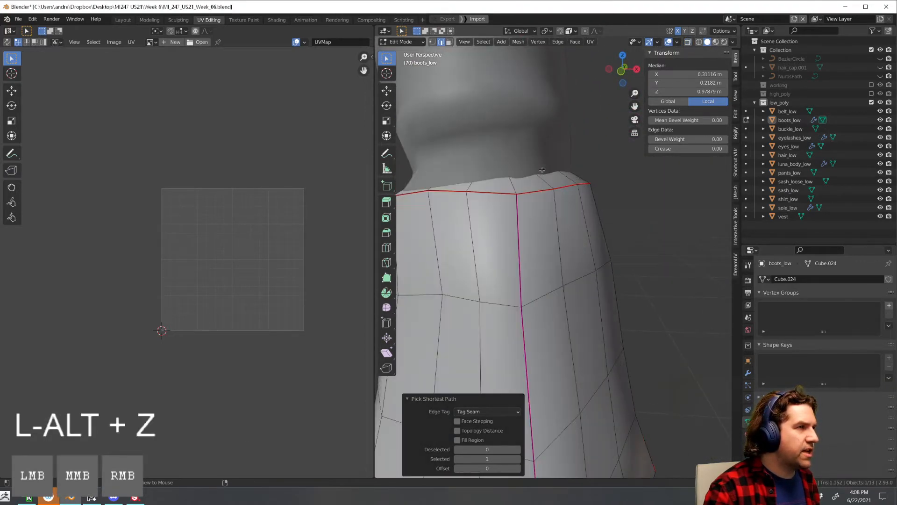
key("alt+z")
left_click(542, 170, "alt")
middle_click_drag(542, 169, 536, 131)
left_click(525, 135, "alt")
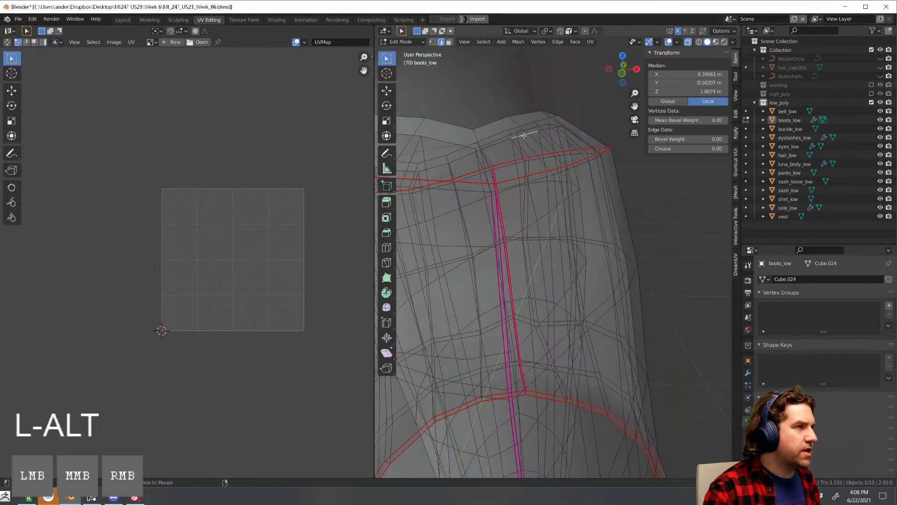
key("ctrl+e")
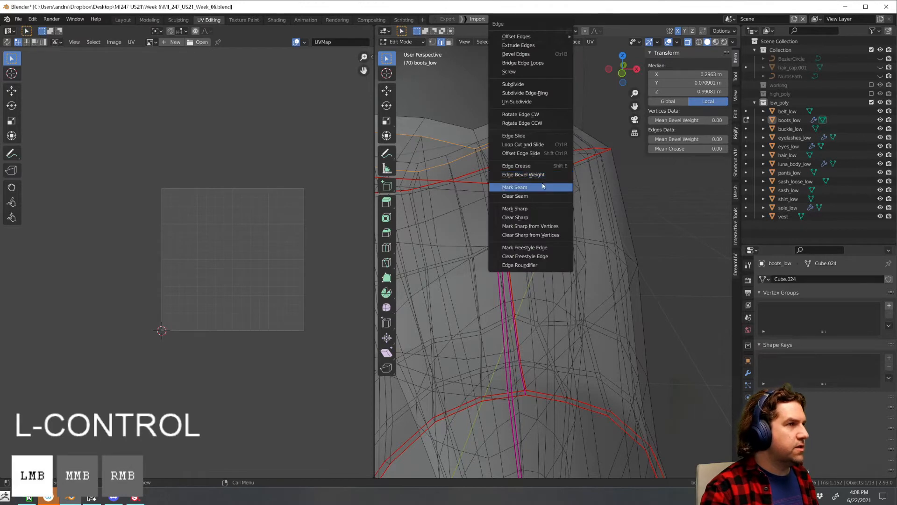
left_click(542, 186)
Mark the vertical edge loop down the back of the boot leg to the heel as a seam
middle_click_drag(542, 186, 618, 268)
scroll(596, 314, "down", 3)
key("ctrl+e")
left_click(617, 320)
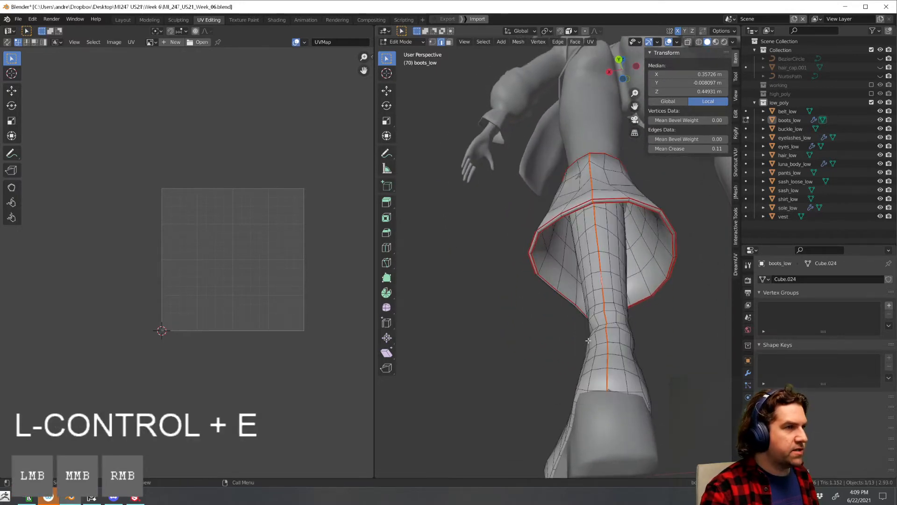
Tag a seam along the boot's lower edge from the back of the heel toward the side of the sole
middle_click_drag(583, 343, 660, 388)
left_click(657, 346)
middle_click_drag(603, 430, 586, 356, "shift")
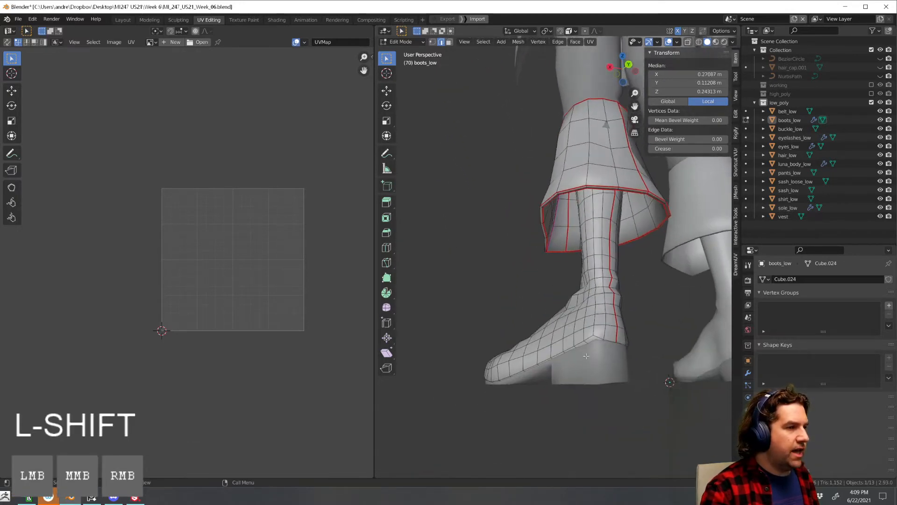
scroll(586, 356, "up", 3)
left_click(619, 390, "ctrl")
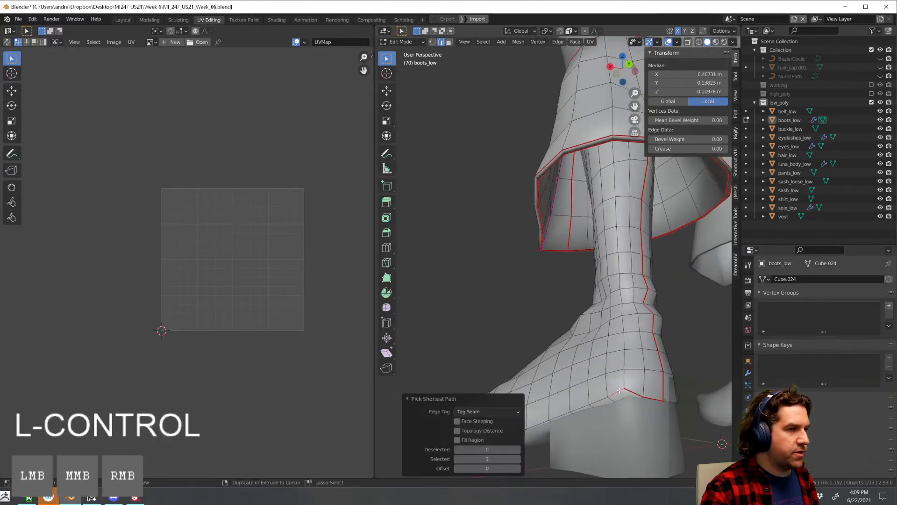
Continue the sole-line seam around the toe and along the other side of the boot back to the heel
middle_click_drag(552, 406, 594, 398)
middle_click_drag(448, 434, 604, 401, "shift")
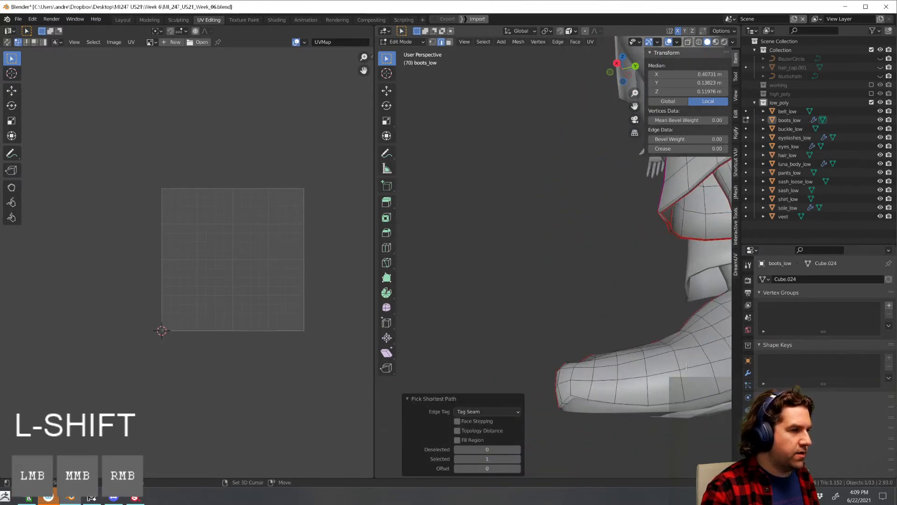
left_click(567, 397, "ctrl")
middle_click_drag(472, 431, 578, 432)
middle_click_drag(556, 397, 605, 374, "shift")
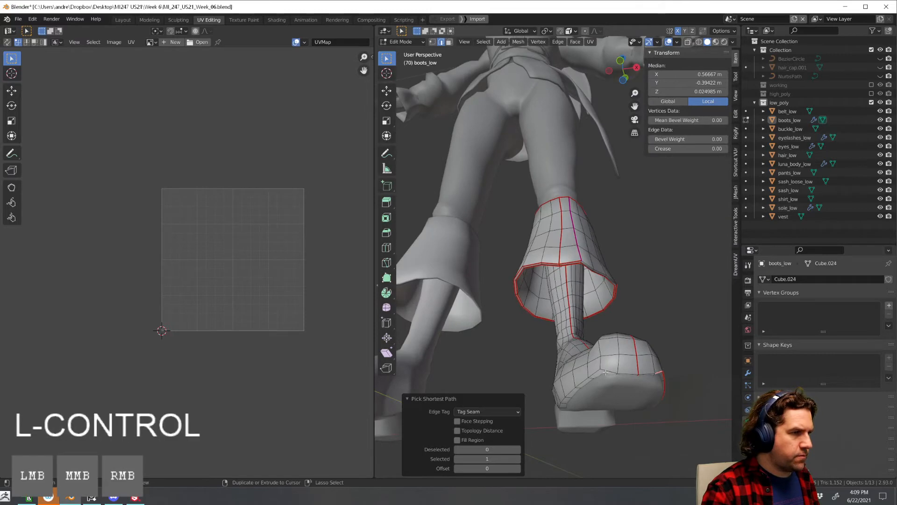
middle_click_drag(562, 395, 655, 388)
middle_click_drag(496, 344, 500, 320, "shift")
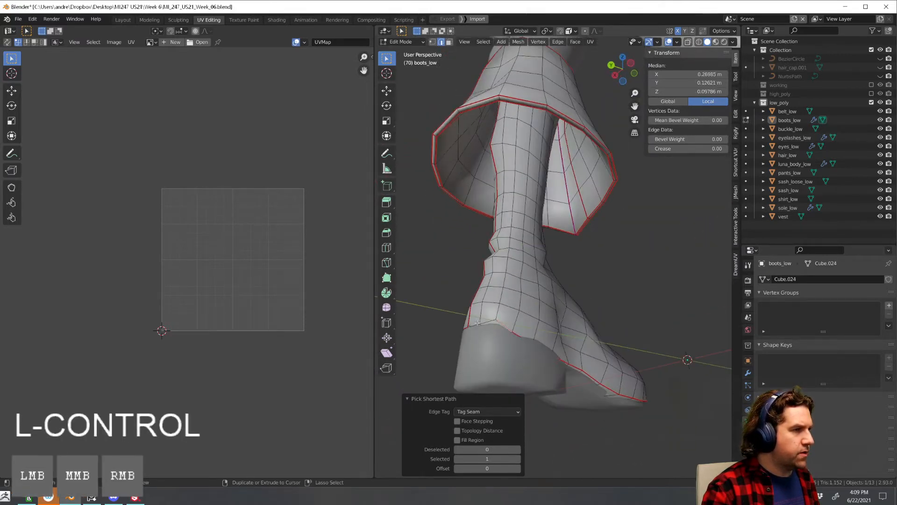
Unwrap the entire boot mesh and inspect the boot and its cuff from several sides
key("a")
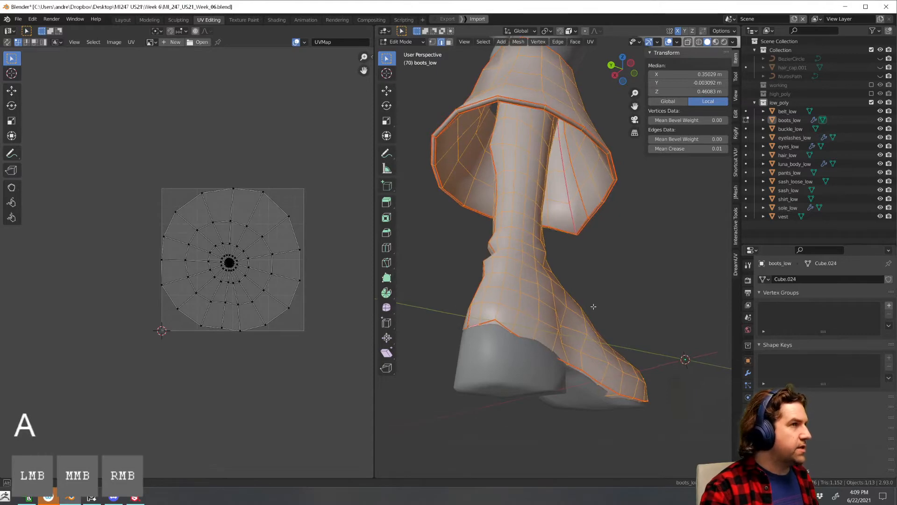
middle_click_drag(462, 303, 530, 303)
key("u")
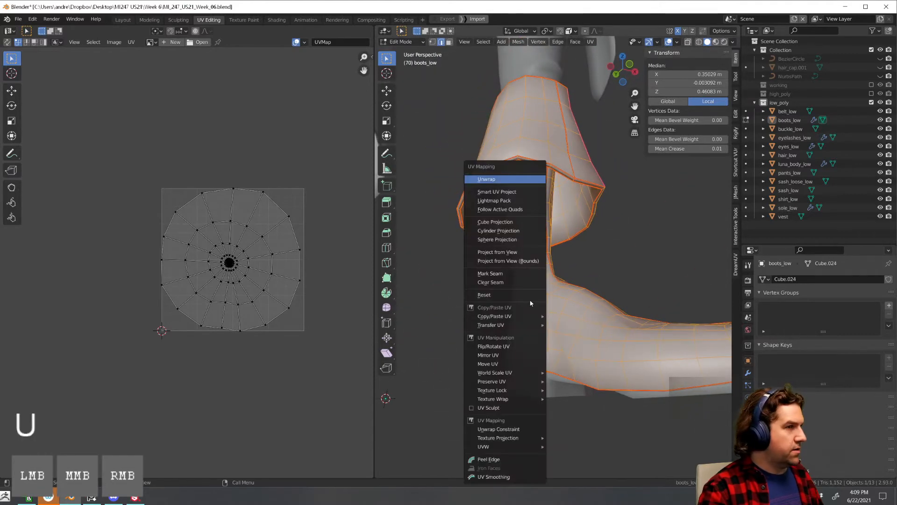
left_click(501, 180)
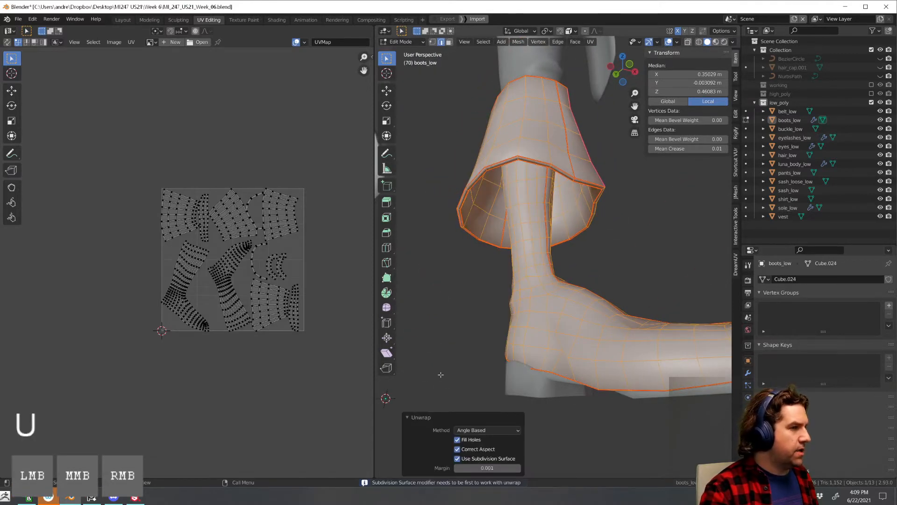
middle_click_drag(486, 299, 538, 277)
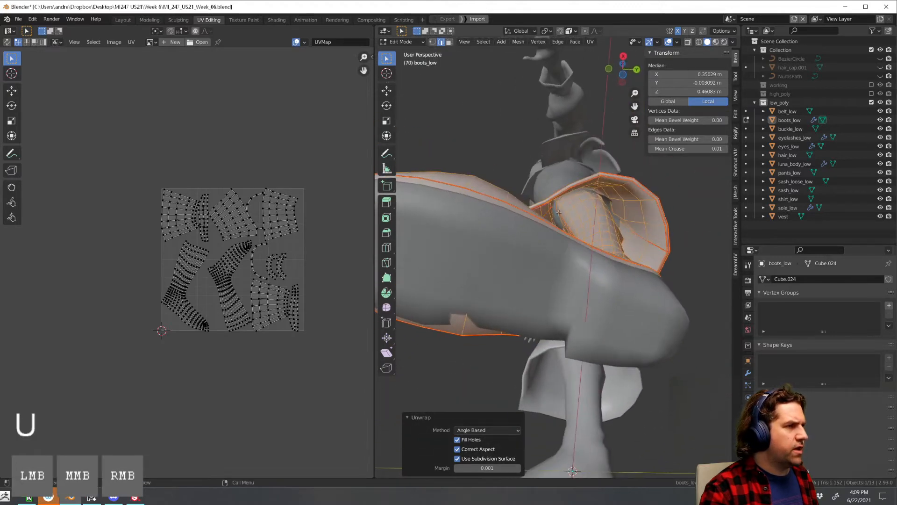
middle_click_drag(559, 212, 527, 299)
middle_click_drag(528, 299, 584, 307)
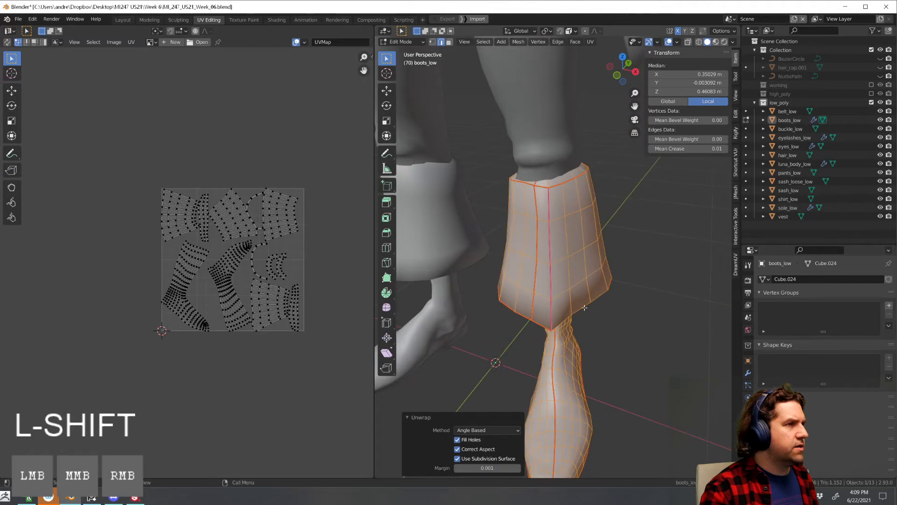
Select the vertical edge loops on the boot cuff and leg, and view the boots in Object Mode
left_click(536, 195, "alt")
left_click(554, 356, "alt+shift")
middle_click_drag(642, 332, 558, 263)
key("Tab")
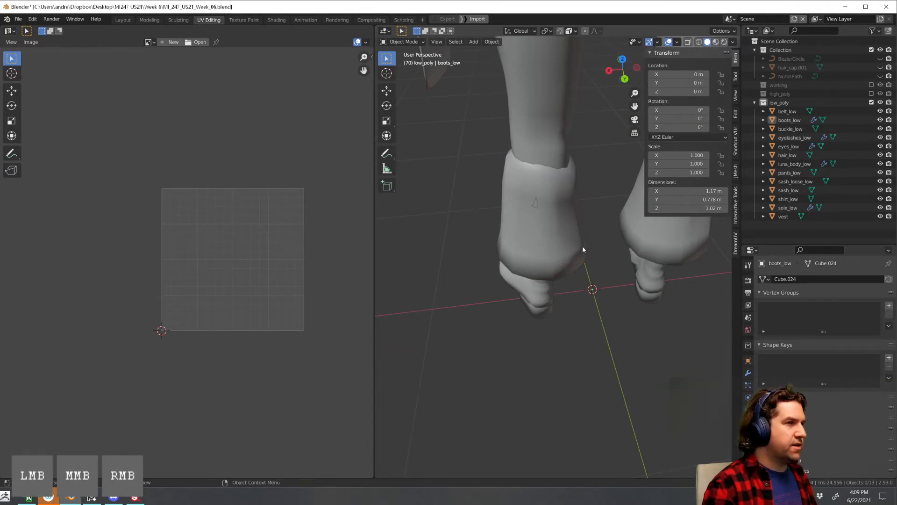
key("Tab")
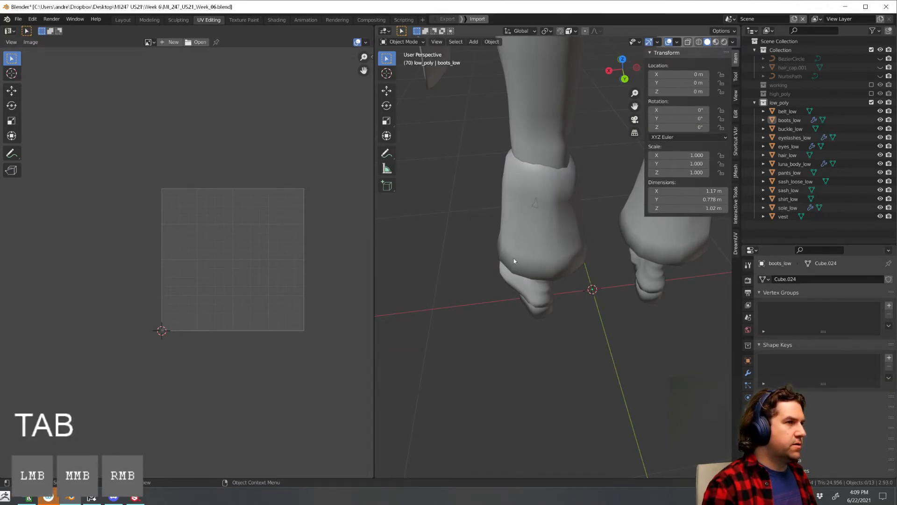
scroll(514, 261, "down", 4)
middle_click_drag(546, 262, 584, 274)
scroll(596, 235, "down", 5)
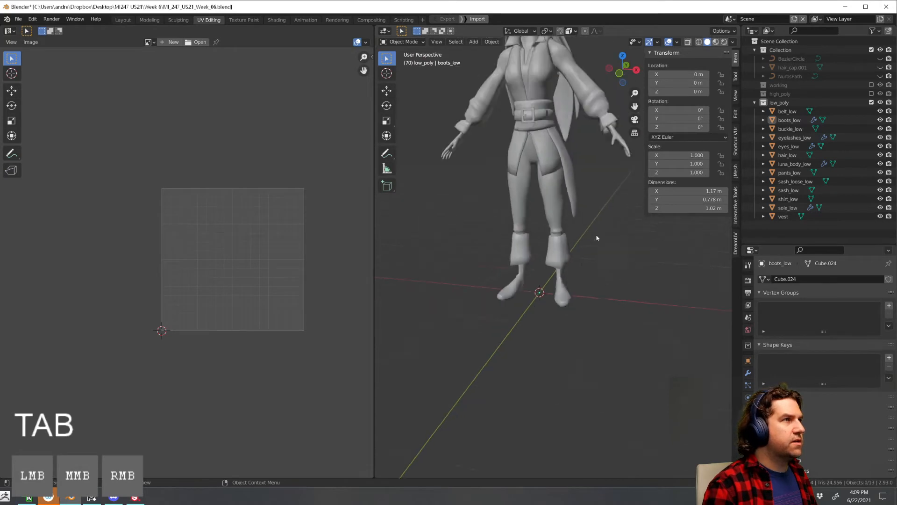
scroll(565, 231, "up", 5)
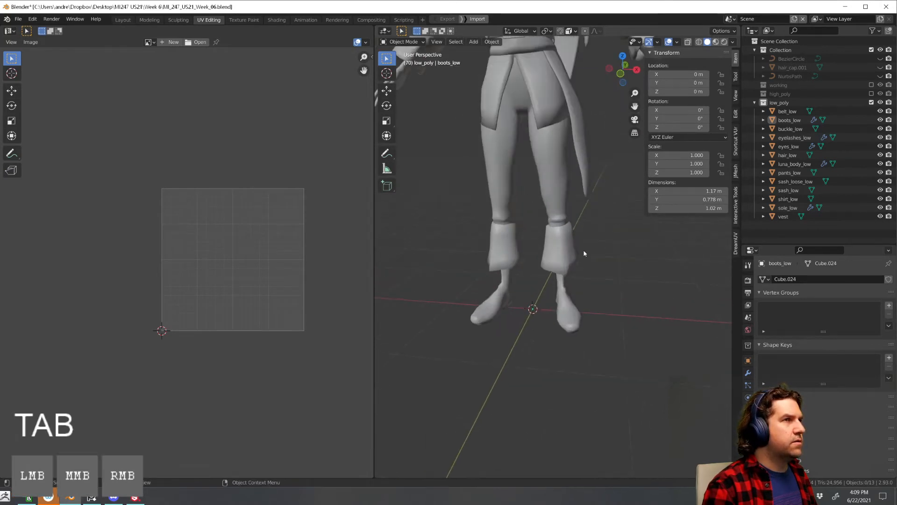
Select boots_low and try to isolate it in Local View
left_click(800, 121)
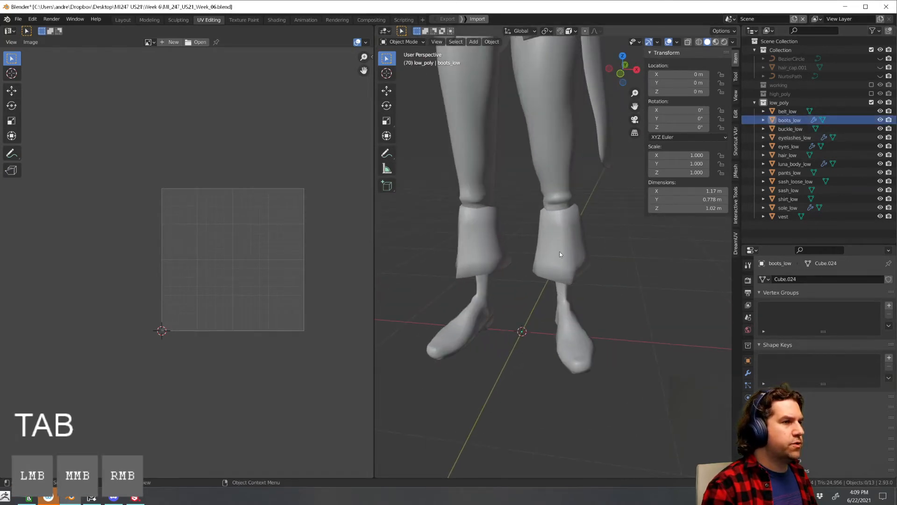
middle_click_drag(596, 263, 598, 259)
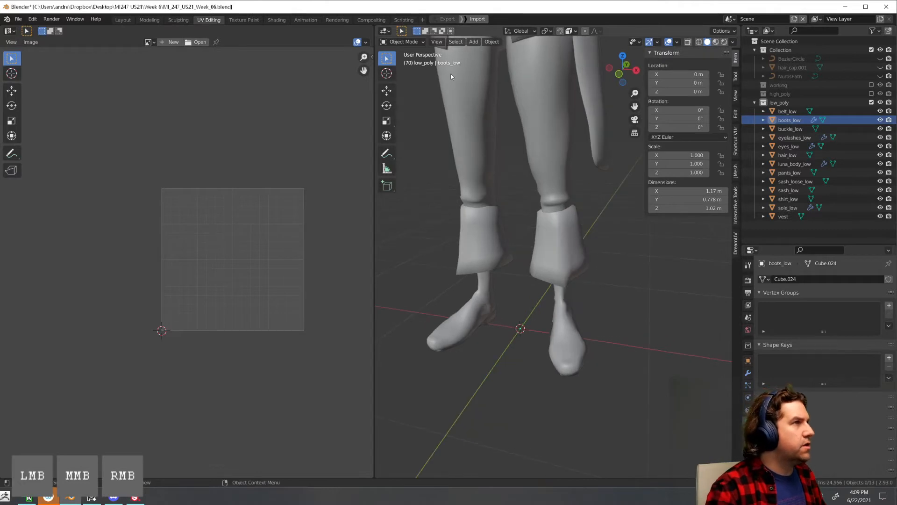
left_click(456, 42)
mouse_move(436, 42)
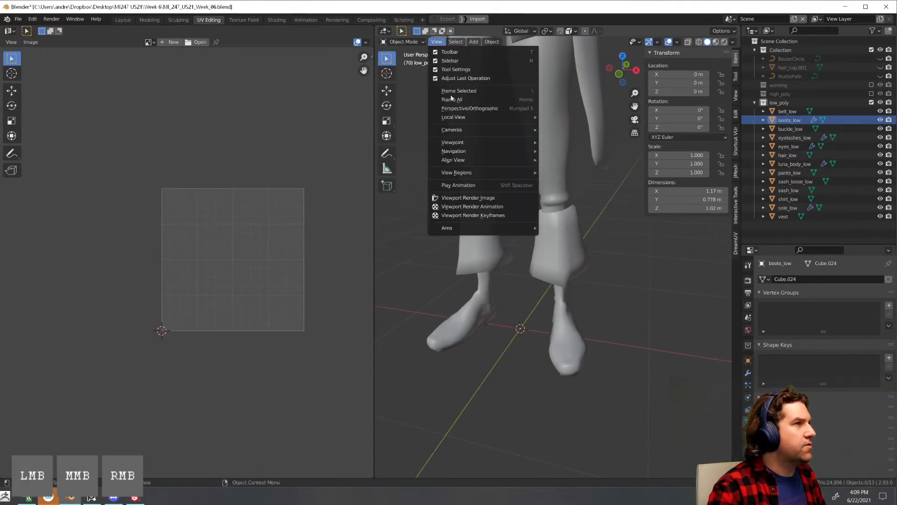
mouse_move(456, 117)
left_click(555, 118)
middle_click_drag(592, 253, 605, 256)
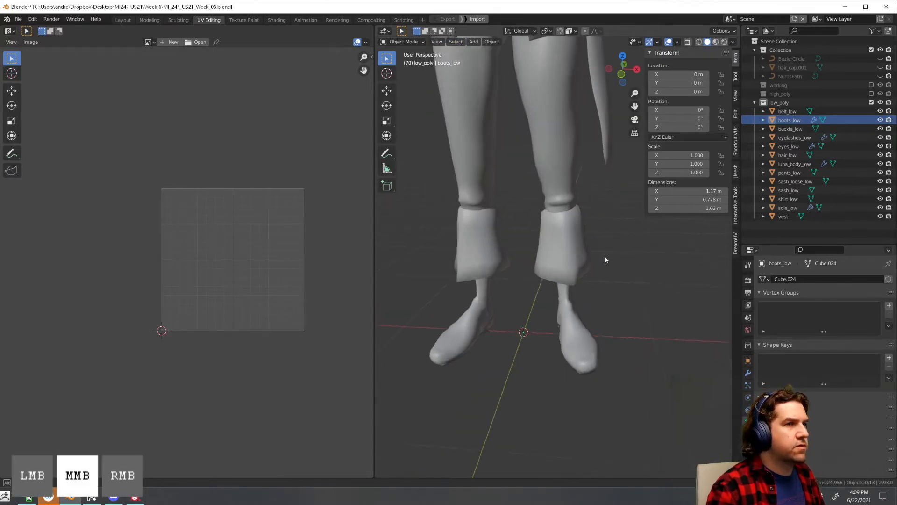
scroll(604, 257, "down", 3)
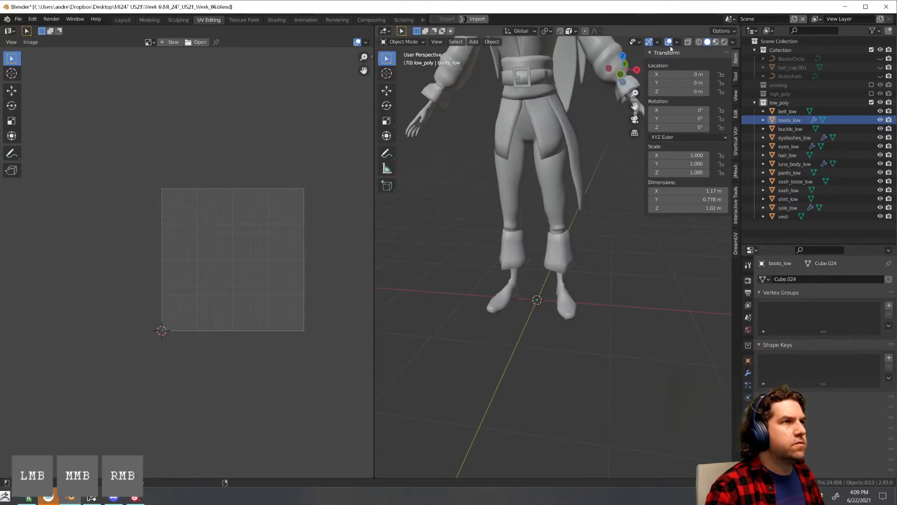
Return boots_low to Edit Mode and enable UV sync selection
left_click(687, 42)
left_click(687, 42)
left_click(648, 42)
middle_click_drag(556, 258, 601, 252)
key("ctrl+Tab")
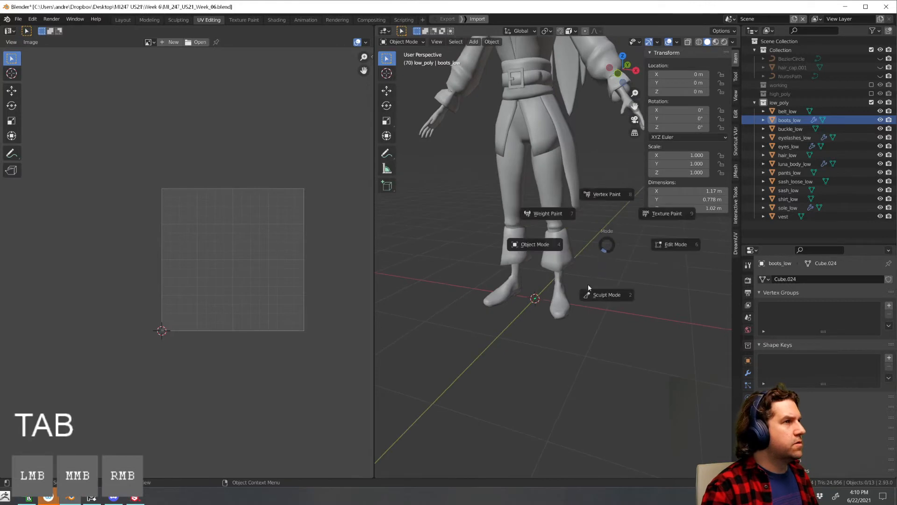
left_click(593, 295)
key("Tab")
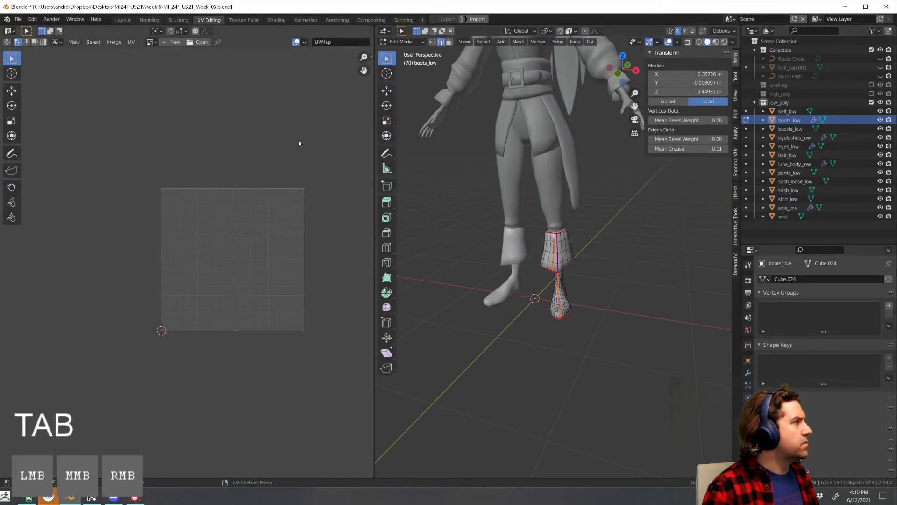
left_click(7, 42)
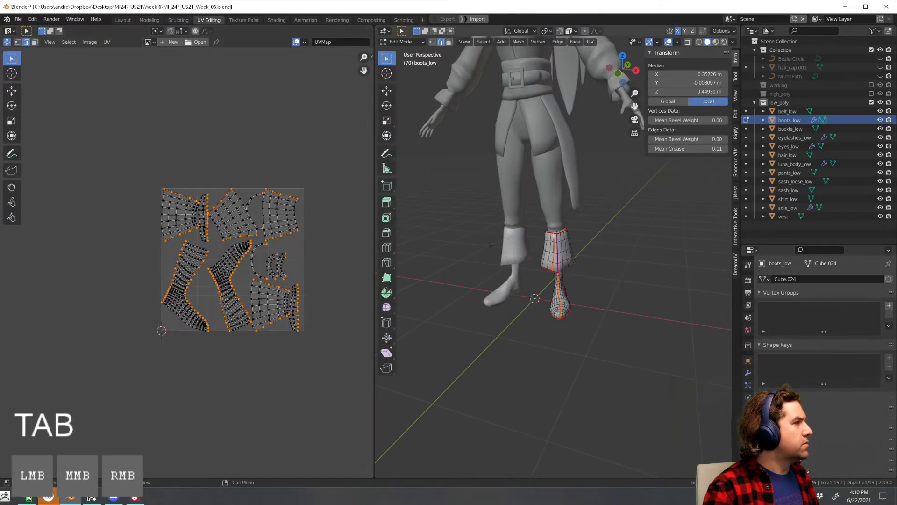
Clear the extra seam running down the front of the boot cuff
middle_click_drag(546, 255, 541, 238, "shift")
scroll(547, 229, "up", 7)
middle_click_drag(563, 181, 530, 187)
left_click(543, 239, "ctrl")
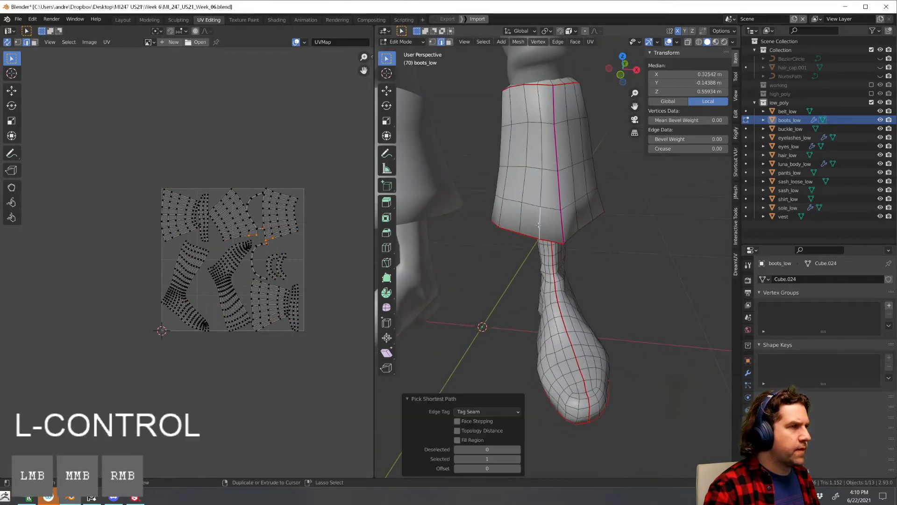
Clear the front seam over the top of the foot down to the toe
middle_click_drag(545, 237, 603, 189)
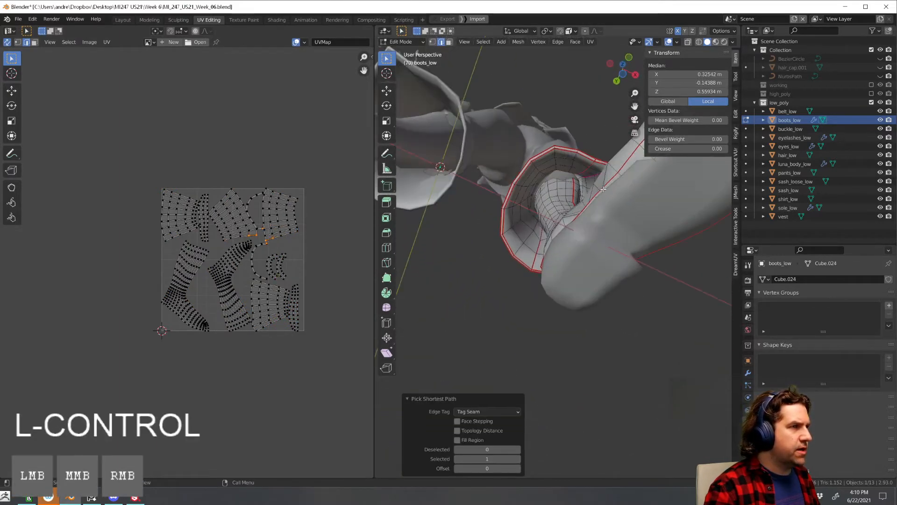
left_click(573, 183, "ctrl")
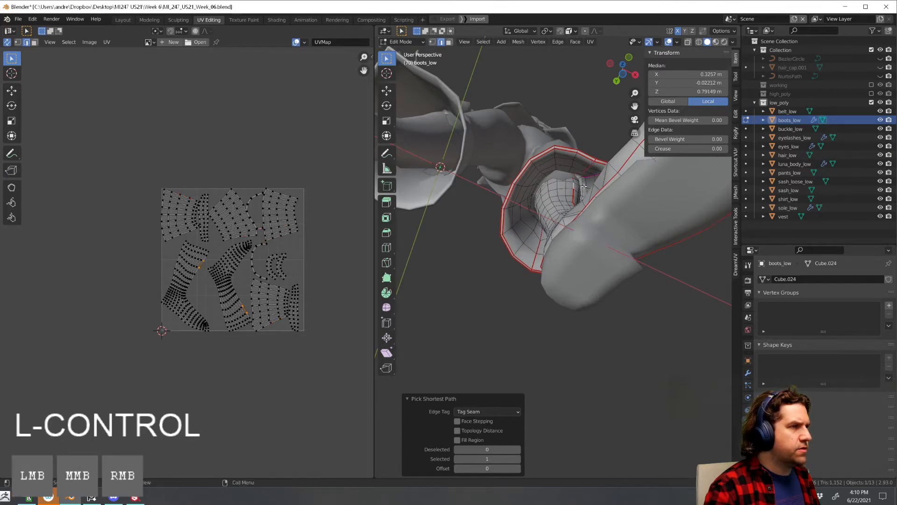
middle_click_drag(574, 183, 547, 287)
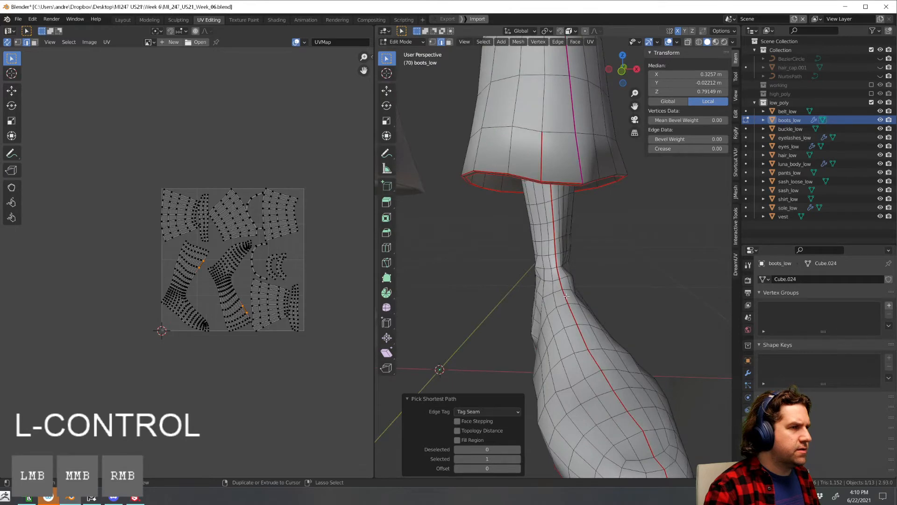
left_click(566, 296, "ctrl")
scroll(575, 301, "down", 5)
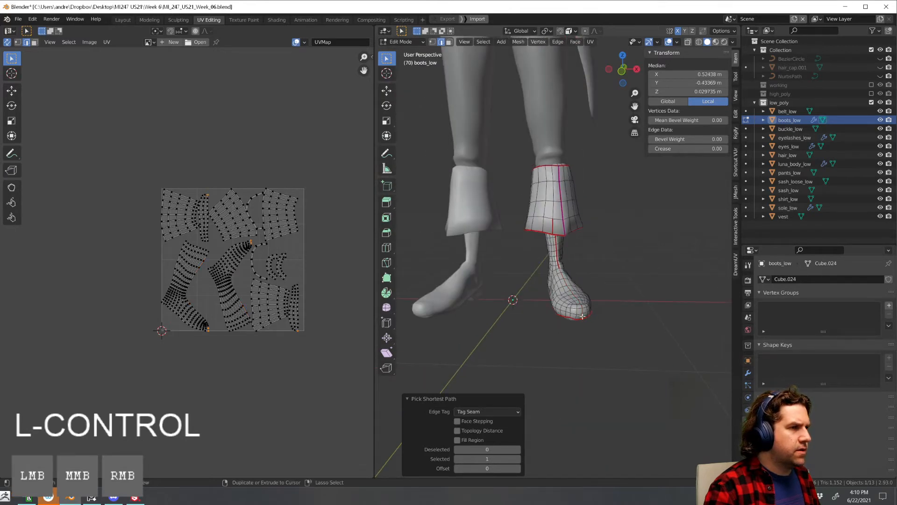
Clear the remaining front seam on the boot leg between the ankle and the cuff
scroll(582, 316, "up", 4)
left_click(560, 279)
middle_click_drag(560, 279, 582, 231)
scroll(582, 224, "up", 4)
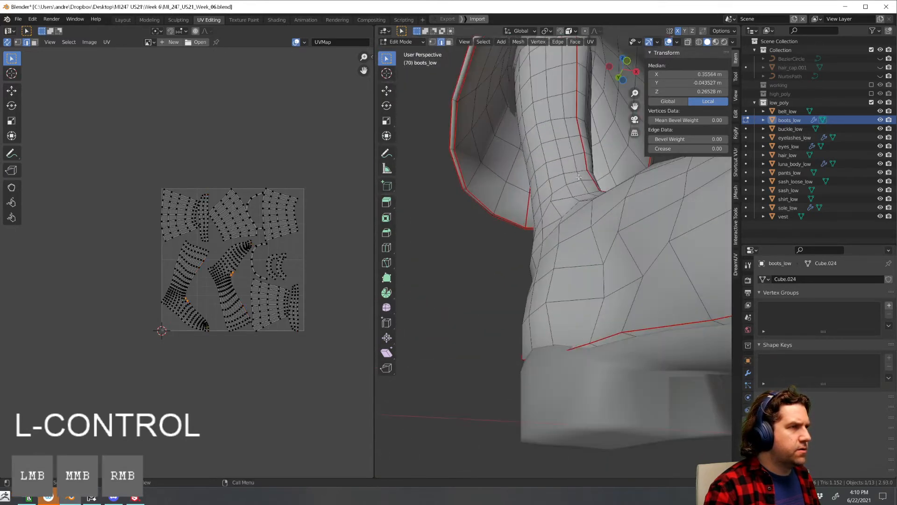
middle_click_drag(581, 182, 568, 131)
left_click(577, 111, "ctrl")
Select the whole boot mesh and unwrap it with the reduced seams
scroll(567, 132, "down", 2)
middle_click_drag(566, 126, 578, 255)
key("a")
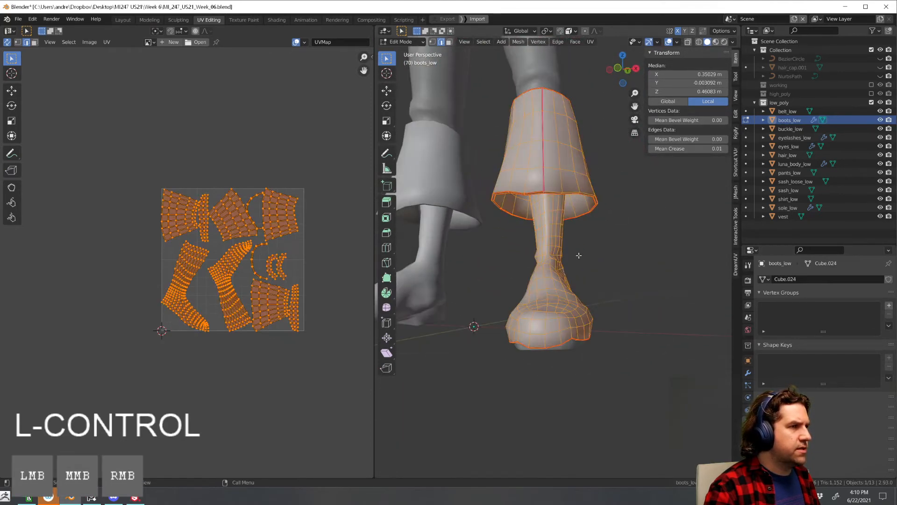
key("u")
left_click(528, 179)
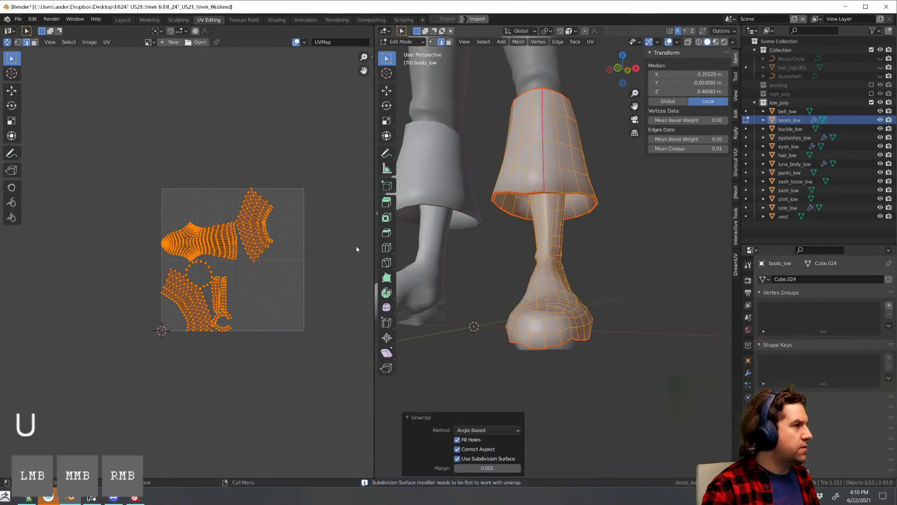
Locate the unseamed stretch of the cuff's lower rim and tag the seam along its outer edge
left_click(264, 267)
middle_click_drag(505, 278, 483, 232)
key("Tab")
key("Tab")
middle_click_drag(573, 235, 507, 238)
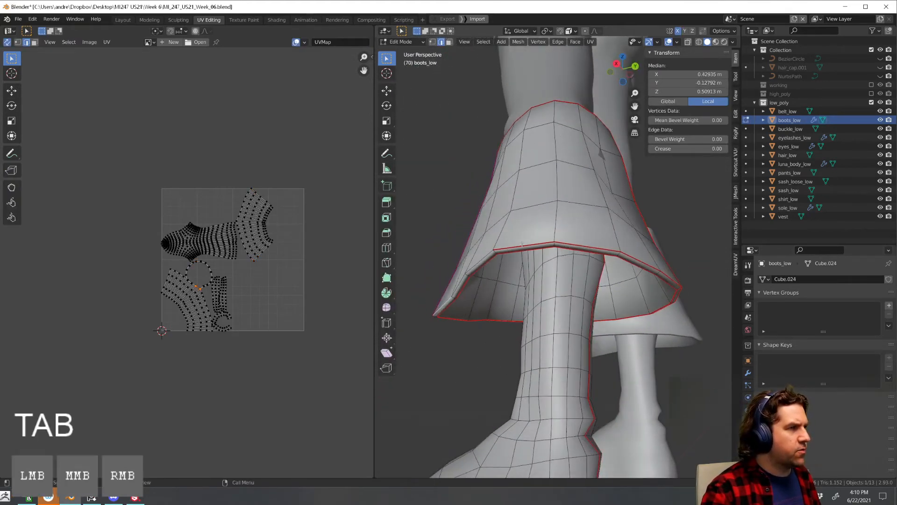
left_click(476, 266, "ctrl")
middle_click_drag(474, 267, 491, 264)
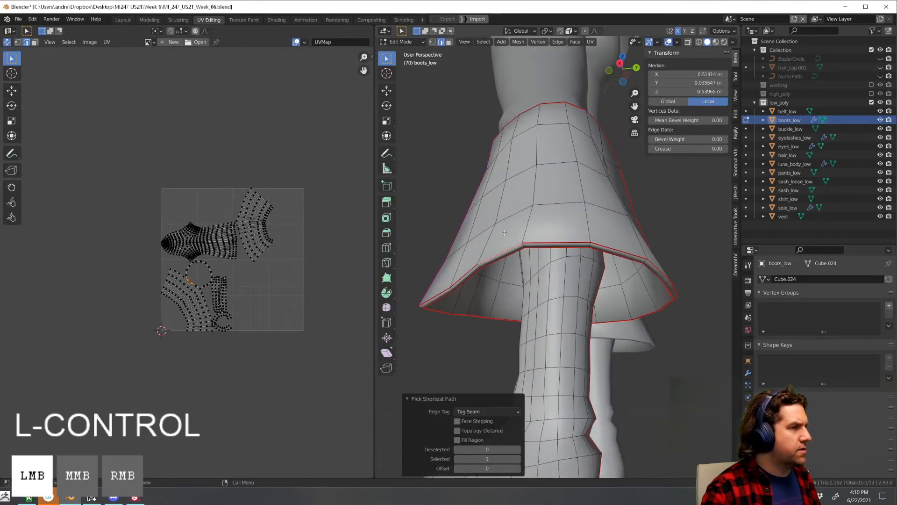
Unwrap the entire boot again, clear the selection and inspect the rim strips in the UV layout
key("a")
key("u")
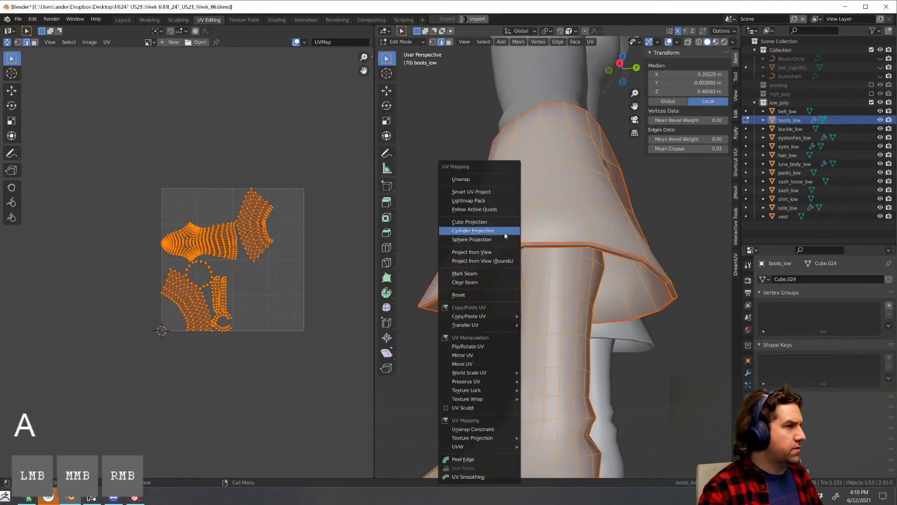
left_click(460, 179)
scroll(270, 278, "up", 2)
key("alt+a")
scroll(234, 278, "up", 5)
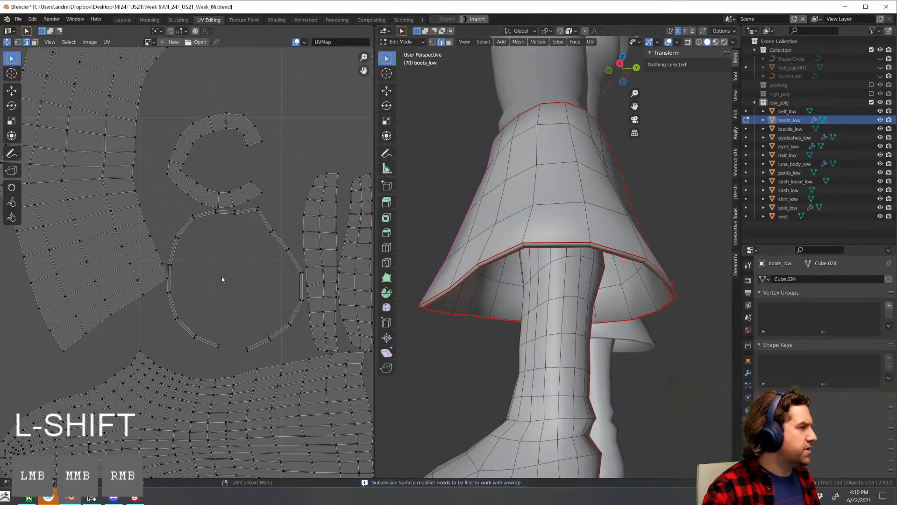
scroll(290, 276, "down", 5)
scroll(599, 334, "down", 8)
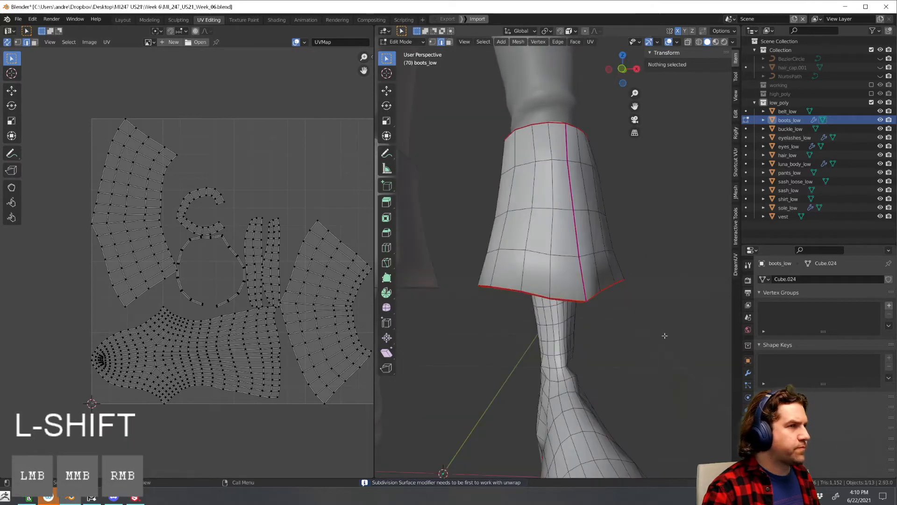
Leave the boot mesh editing and hide boots_low and belt_low
key("Tab")
middle_click_drag(600, 334, 579, 314)
key("Tab")
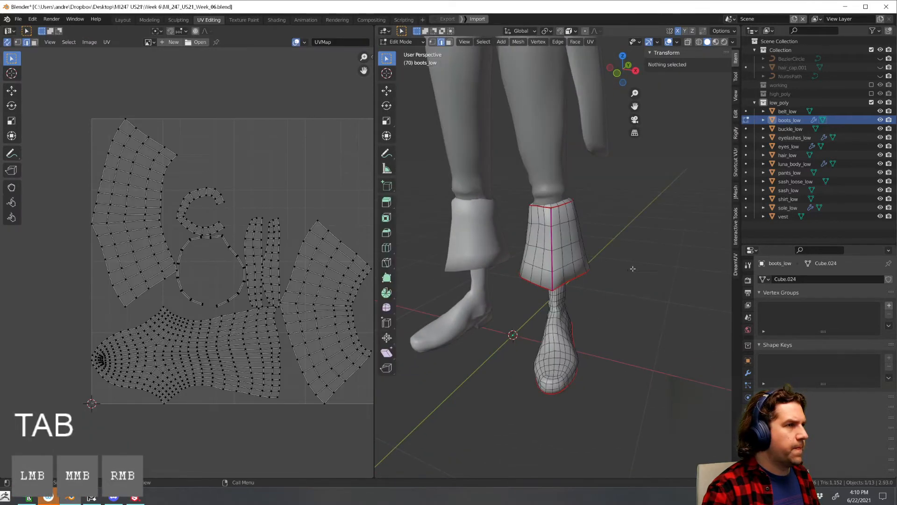
key("Tab")
middle_click_drag(668, 272, 615, 277)
left_click(572, 259)
middle_click_drag(540, 159, 542, 204, "shift")
left_click(542, 203)
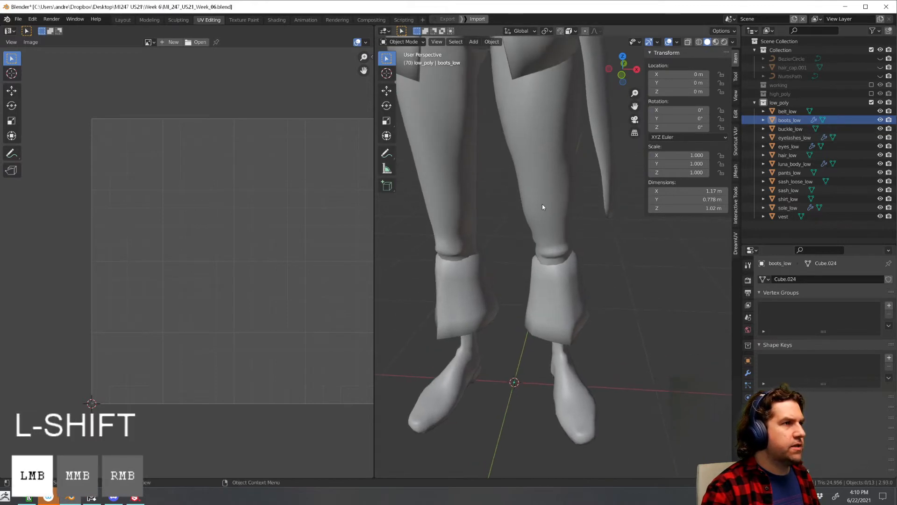
left_click(880, 119)
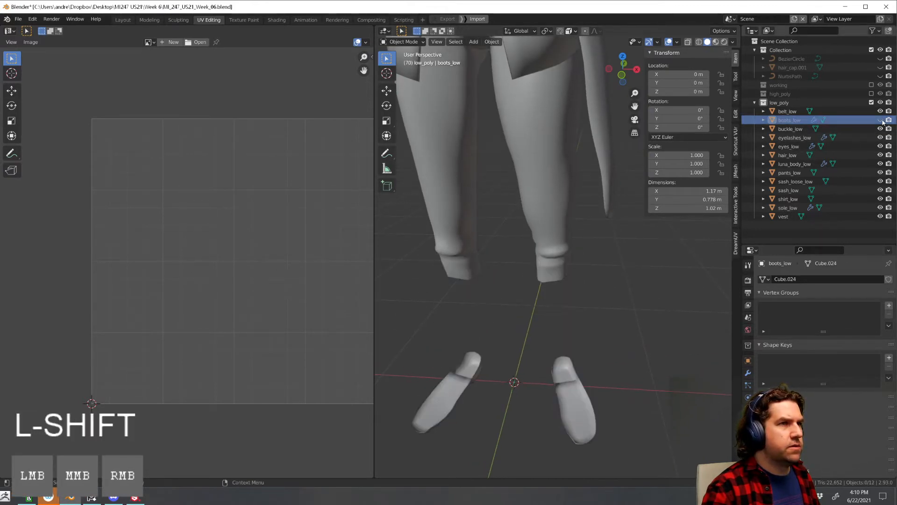
left_click(880, 111)
Select the whole buckle_low mesh and unwrap it with Smart UV Project using a 66° angle limit
left_click(790, 128)
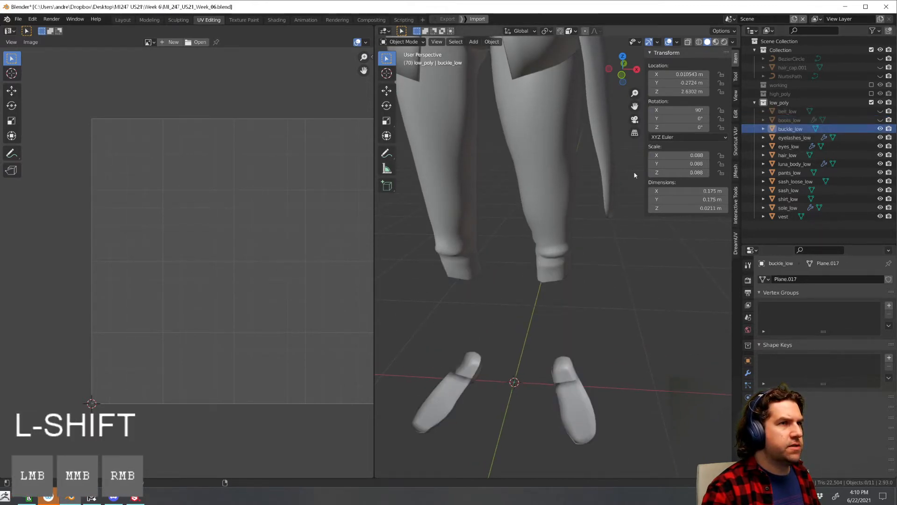
middle_click_drag(526, 112, 559, 259, "shift")
middle_click_drag(536, 133, 543, 237, "shift")
middle_click_drag(573, 273, 546, 272)
key("Tab")
key("a")
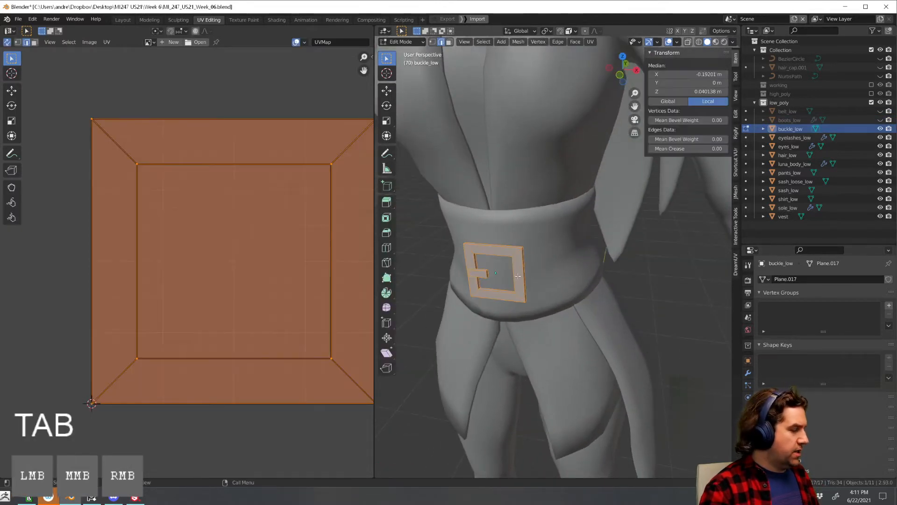
key("u")
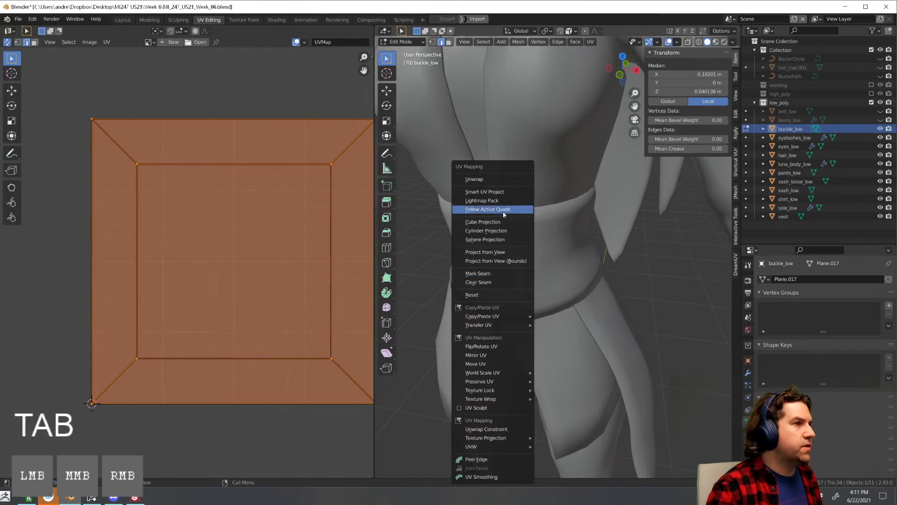
left_click(507, 197)
left_click(505, 265)
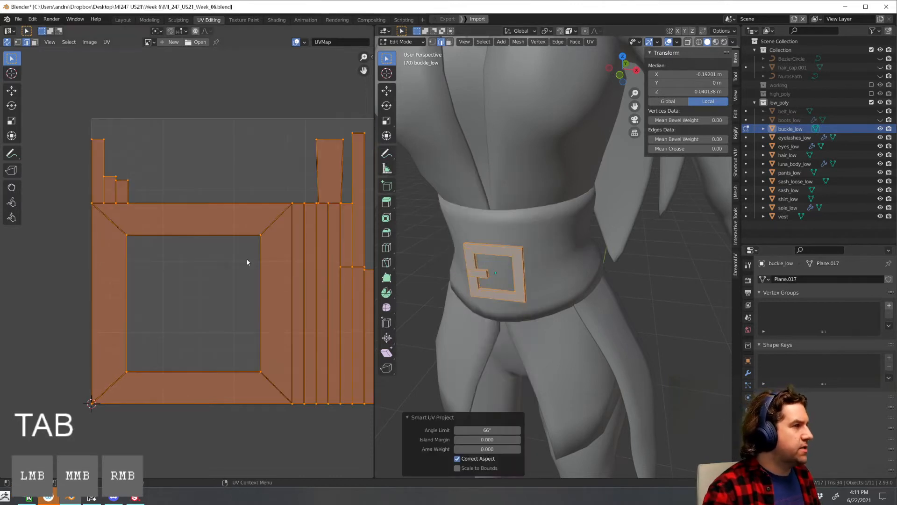
Return to object mode and hide buckle_low
mouse_move(512, 279)
middle_mouse_down()
mouse_move(494, 276)
mouse_move(515, 261)
middle_mouse_up()
key("Tab")
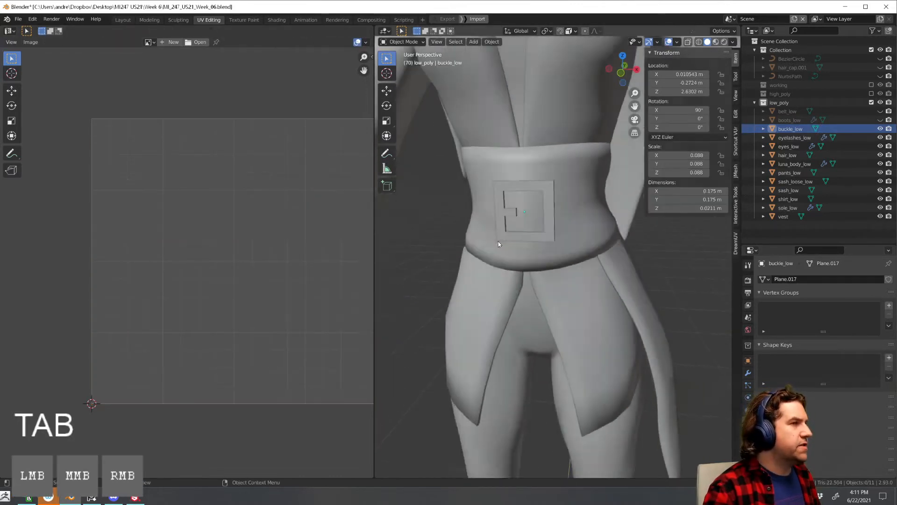
scroll(538, 236, "down", 5)
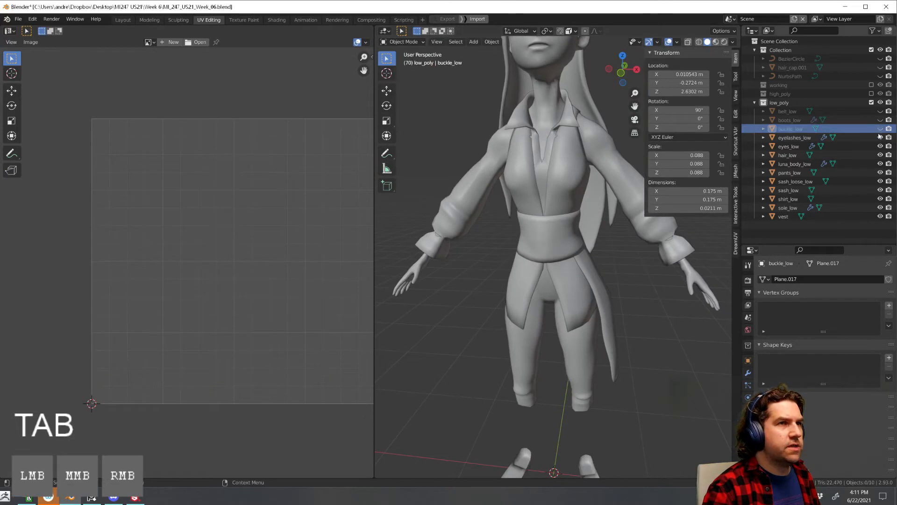
scroll(561, 214, "down", 2)
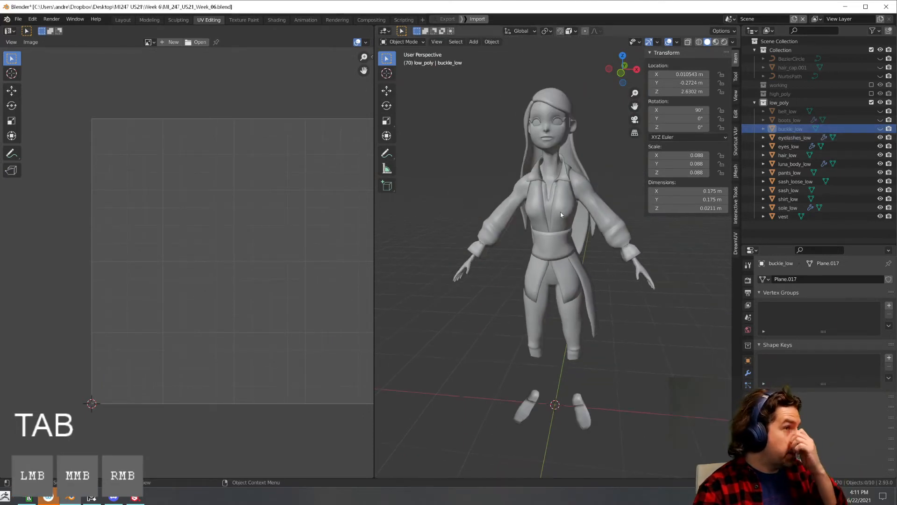
middle_click_drag(561, 215, 575, 211)
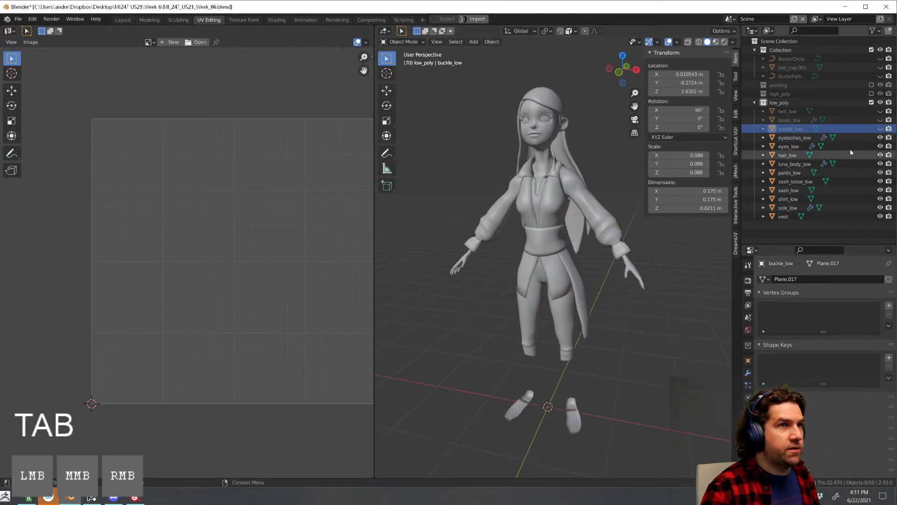
Select the whole eyelashes_low mesh and project its UVs from the current view
left_click(798, 137)
middle_click_drag(571, 157, 555, 229, "shift")
scroll(555, 229, "up", 5)
key("Tab")
middle_click_drag(526, 82, 587, 196, "shift")
scroll(587, 186, "up", 9)
key("a")
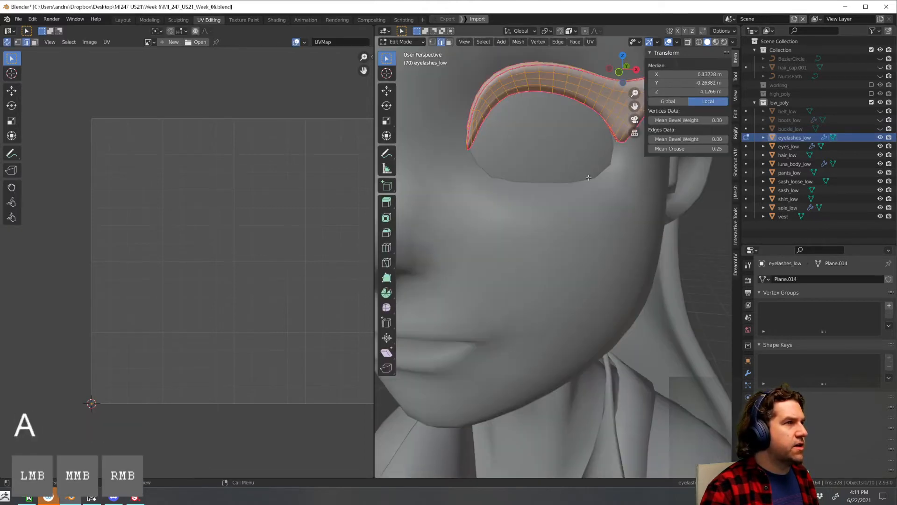
scroll(588, 178, "down", 4)
scroll(584, 173, "up", 1)
key("u")
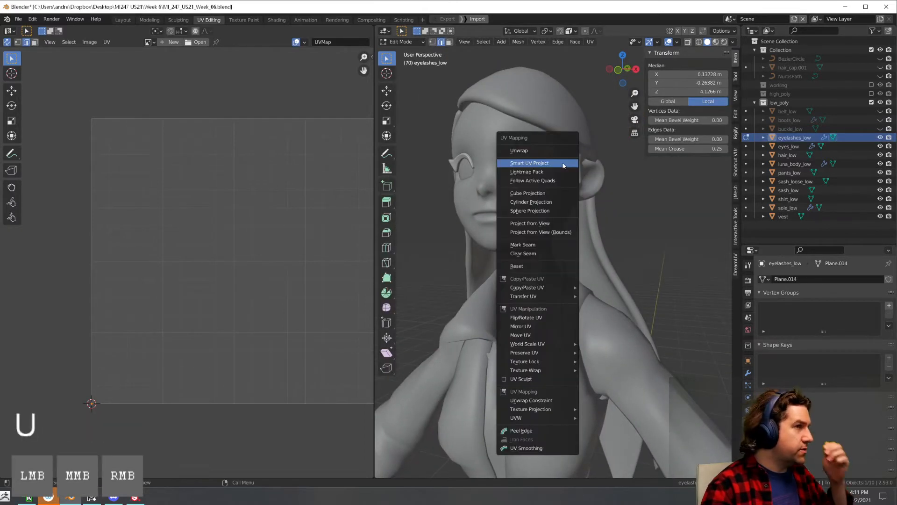
left_click(530, 223)
scroll(251, 149, "up", 3)
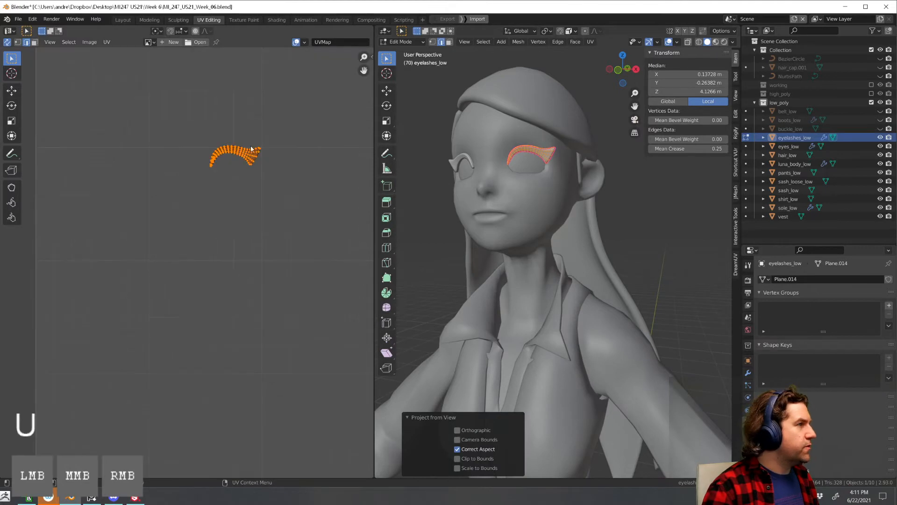
Unwrap the projected eyelash UVs along their seams and hide eyelashes_low
key("u")
left_click(241, 160)
scroll(141, 249, "down", 3)
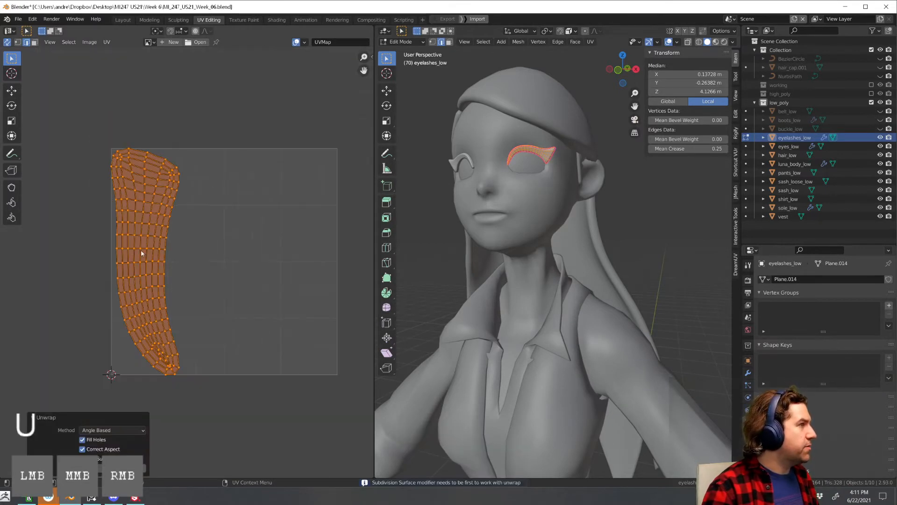
key("Tab")
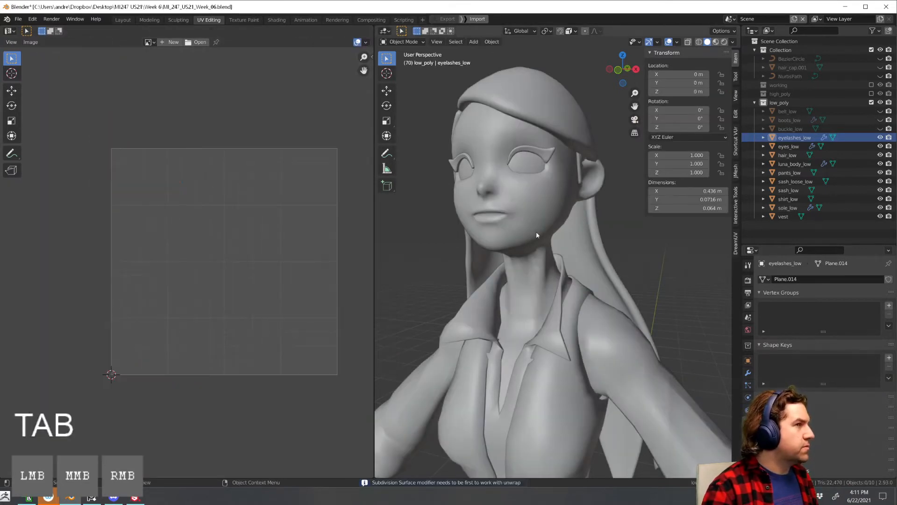
left_click(874, 147)
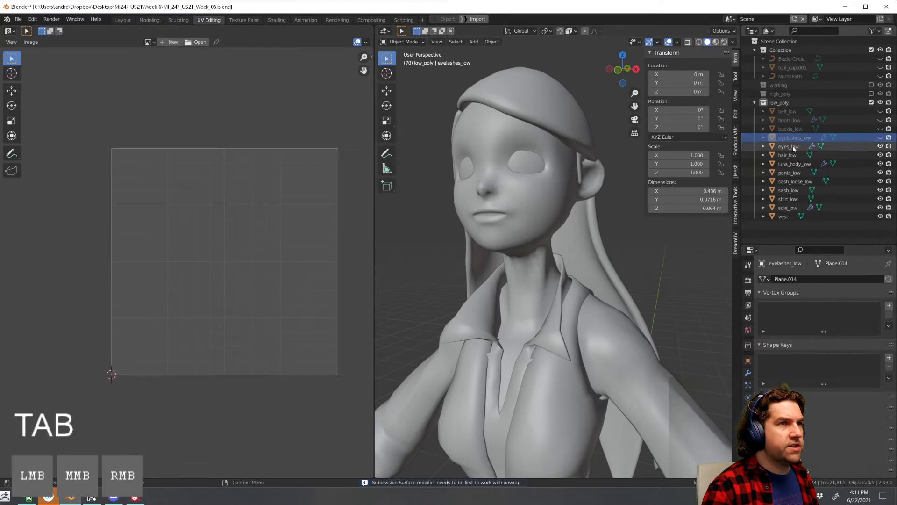
Select the whole eyes_low mesh and project its UVs from the current view
left_click(879, 147)
middle_click_drag(552, 196, 533, 198)
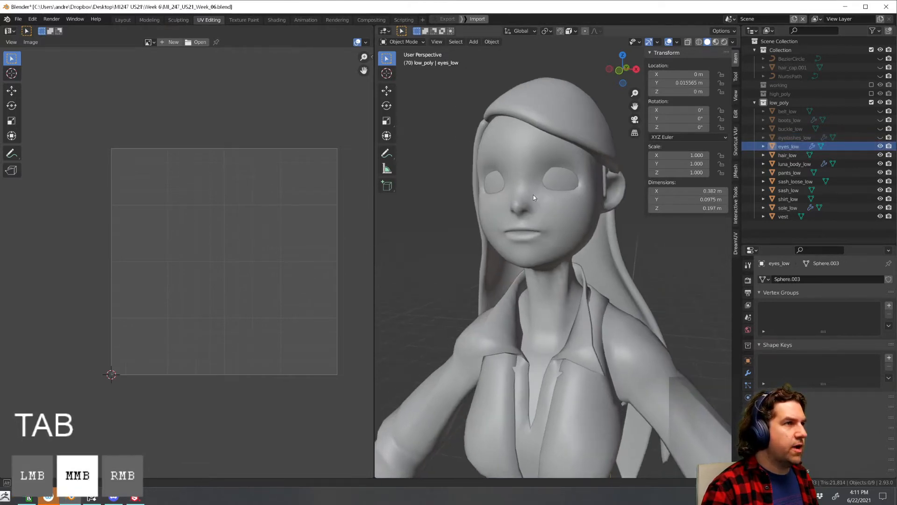
key("Tab")
key("a")
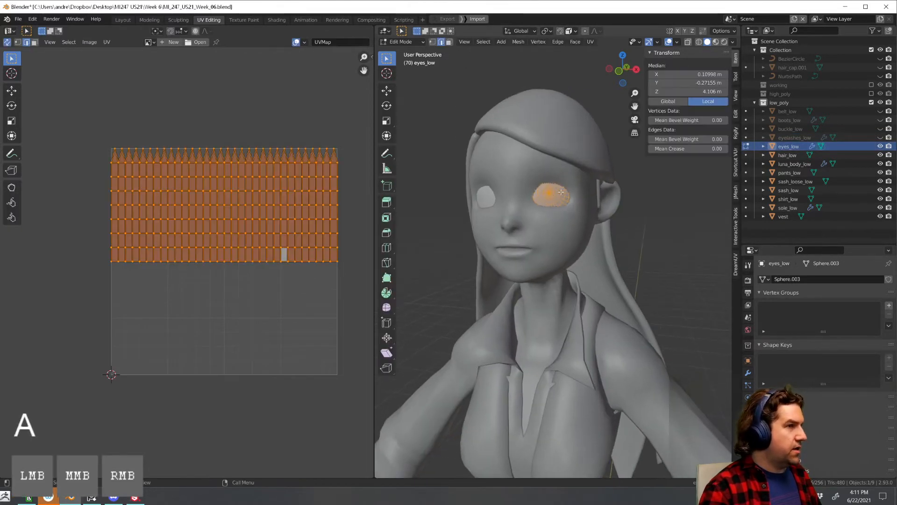
key("u")
left_click(537, 194)
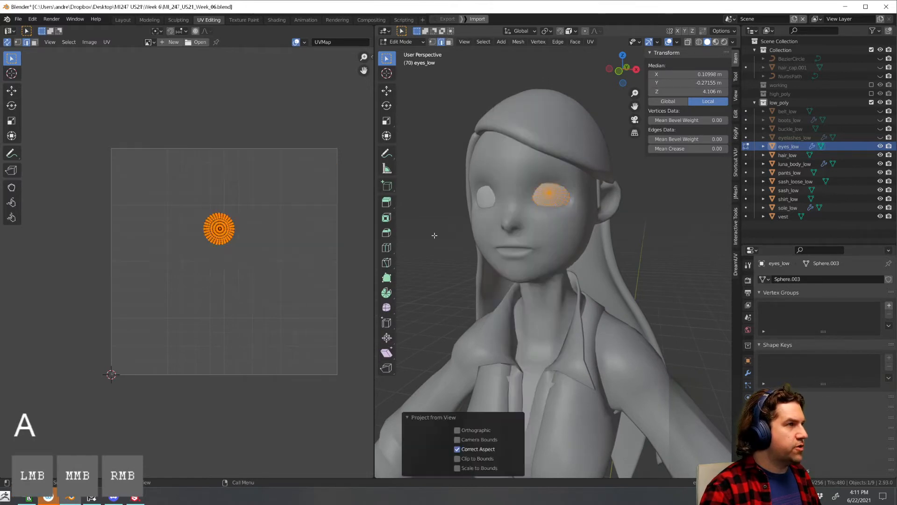
Unwrap the projected eye UVs, return to object mode and hide eyes_low
scroll(238, 235, "up", 2)
key("u")
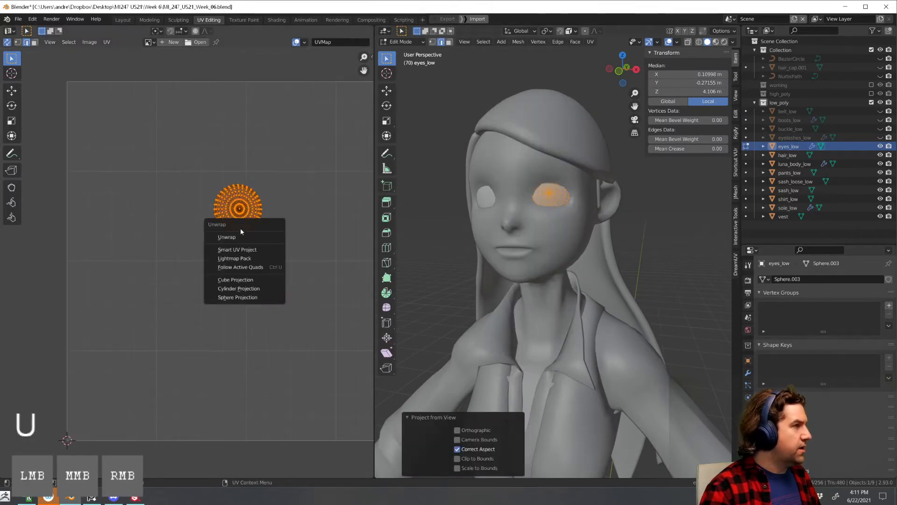
left_click(235, 234)
scroll(179, 223, "down", 3)
key("Tab")
scroll(556, 259, "down", 4)
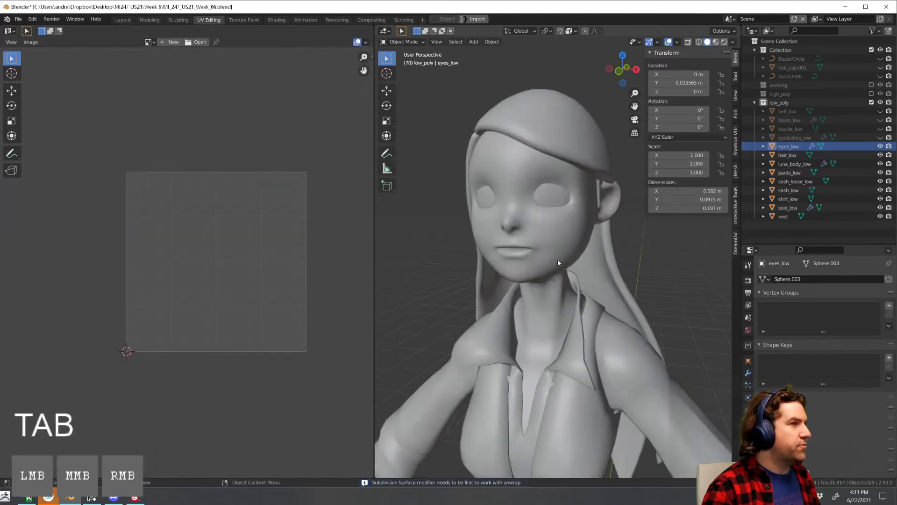
left_click(880, 146)
Select hair_low and open its mesh for editing
left_click(794, 155)
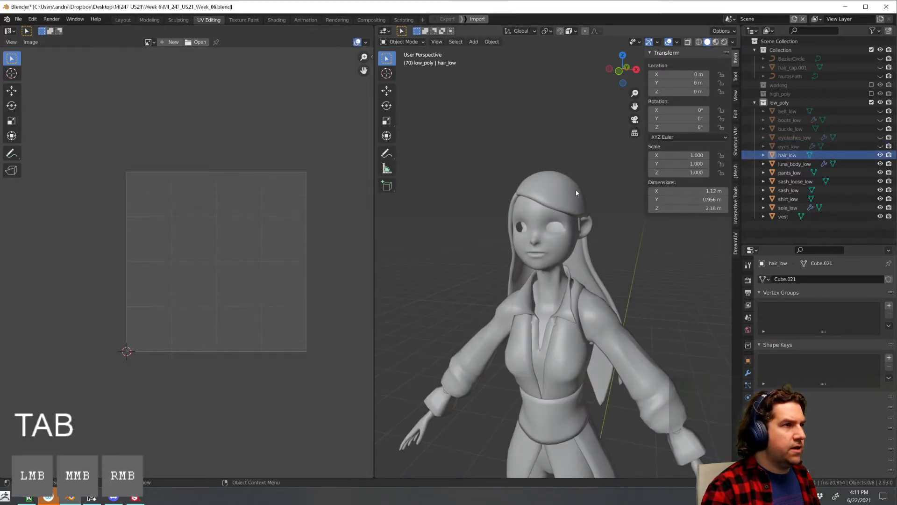
scroll(599, 218, "up", 4)
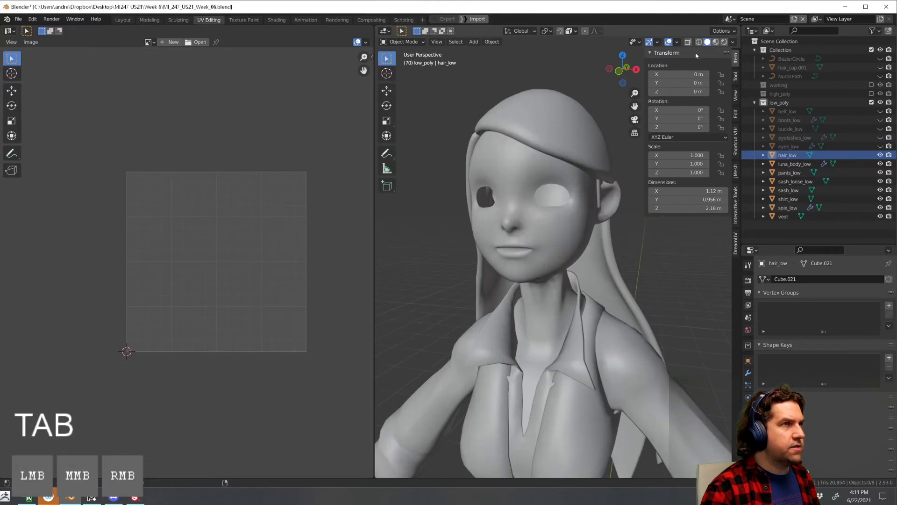
left_click(677, 42)
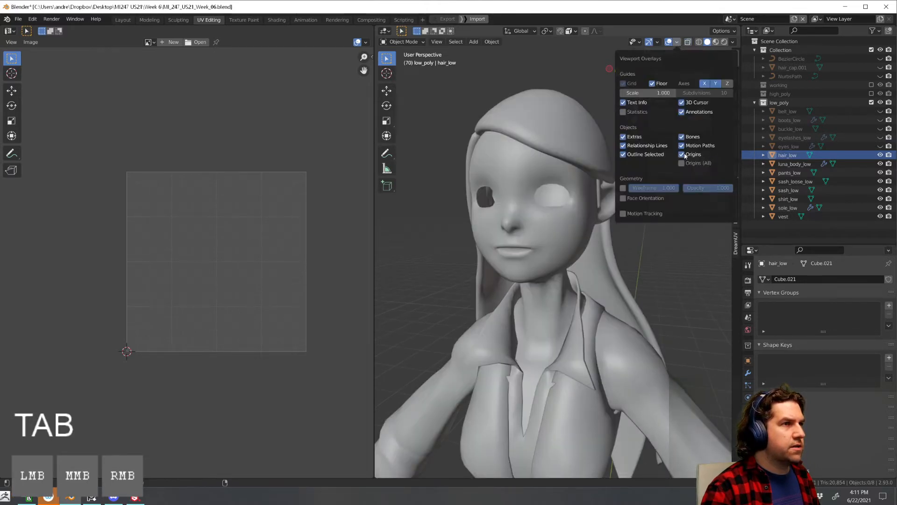
left_click(566, 141)
scroll(568, 145, "down", 4)
middle_click_drag(589, 208, 518, 172)
scroll(587, 206, "down", 3)
key("Tab")
Select the edge loop along the hair's border, mark it as a seam and return to object mode
scroll(570, 203, "up", 4)
scroll(560, 177, "up", 5)
left_click(488, 95, "shift")
middle_click_drag(488, 95, 529, 121)
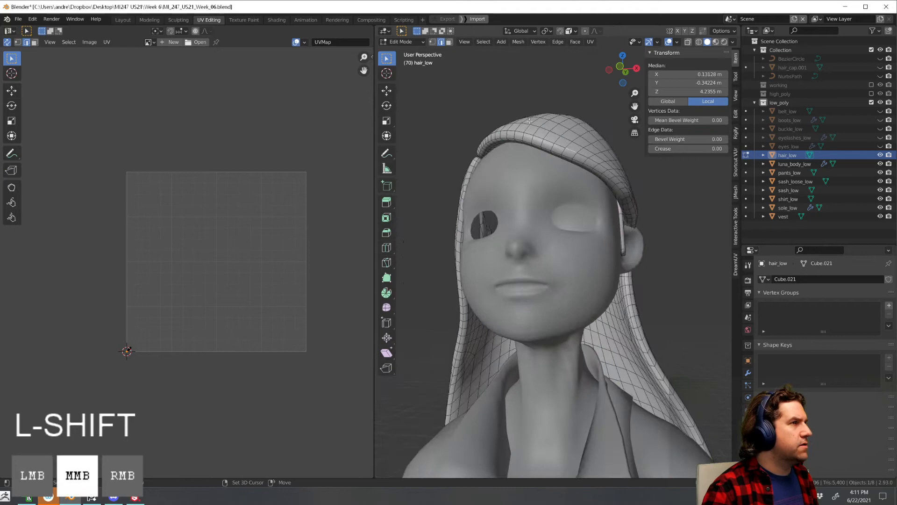
left_click(557, 151, "alt+shift")
mouse_move(592, 173)
middle_mouse_down()
mouse_move(621, 246)
mouse_move(579, 178)
middle_mouse_up()
key("ctrl+e")
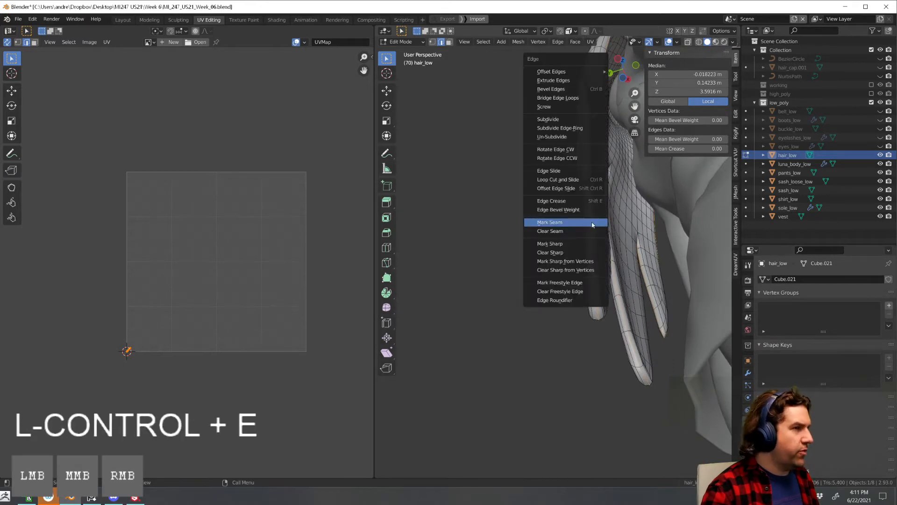
left_click(592, 222)
middle_click_drag(592, 223, 549, 212)
key("Tab")
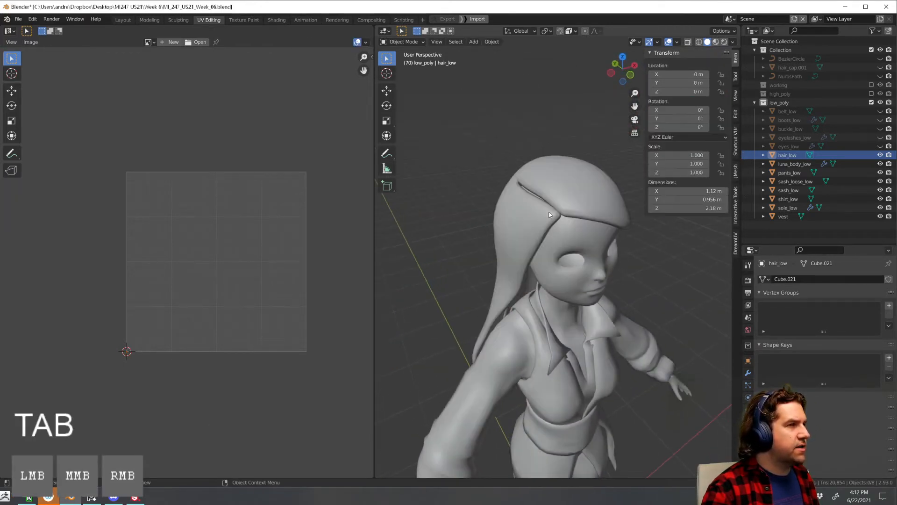
Unwrap the entire hair_low mesh, check the resulting UV islands and hide the object
key("Tab")
key("a")
key("u")
left_click(538, 150)
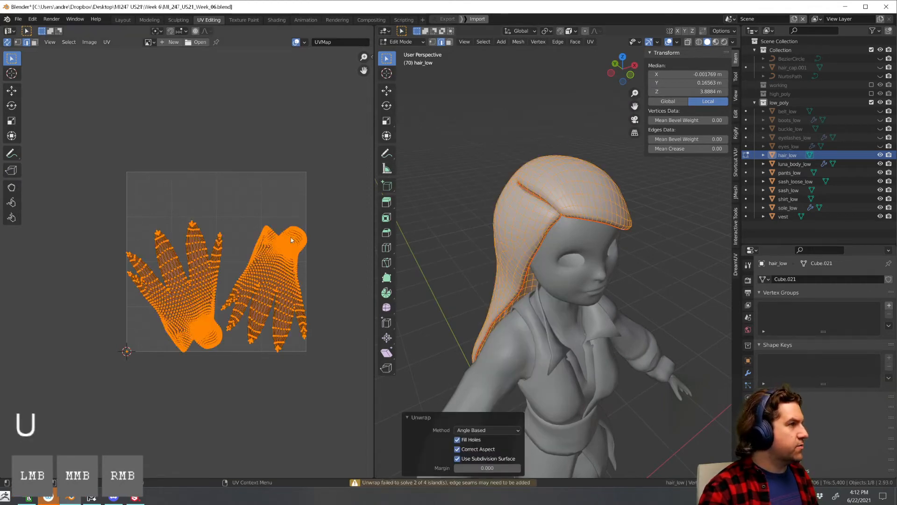
scroll(290, 237, "up", 3)
scroll(260, 206, "down", 2)
key("Tab")
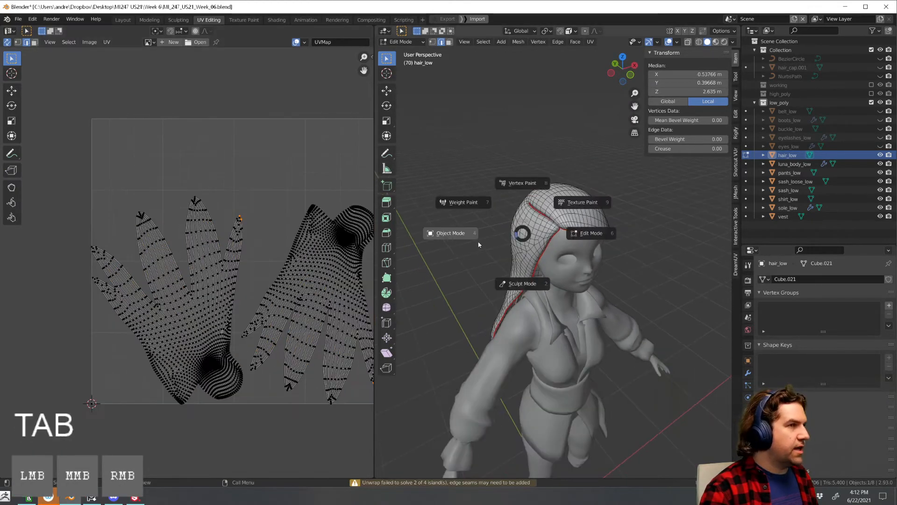
left_click(464, 239)
middle_click_drag(662, 287, 688, 239)
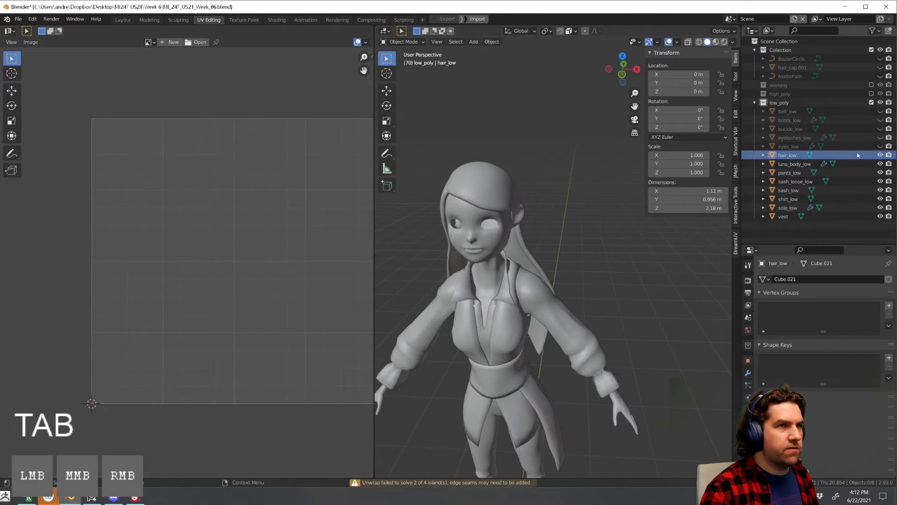
left_click(880, 154)
Apply the Mirror modifier on luna_body_low and open its mesh for editing
left_click(880, 163)
left_click(881, 164)
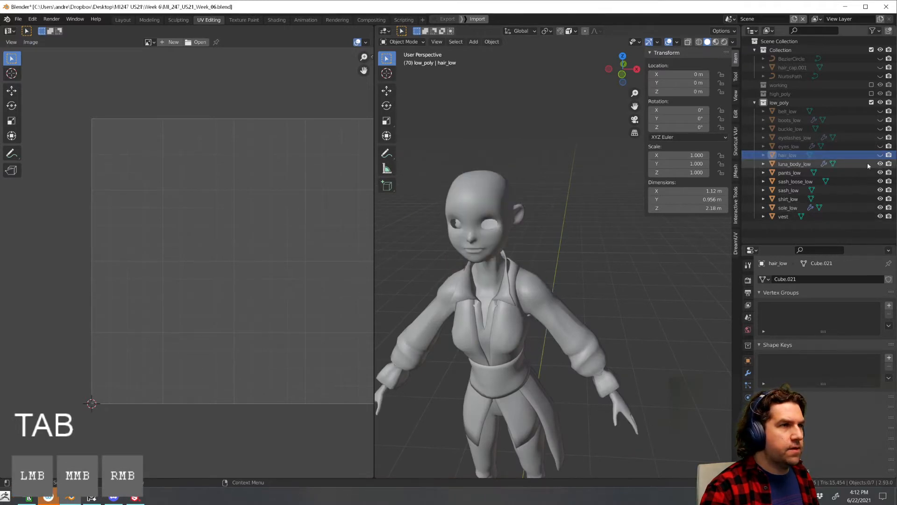
left_click(796, 164)
middle_click_drag(631, 190, 594, 217)
key("Tab")
key("Tab")
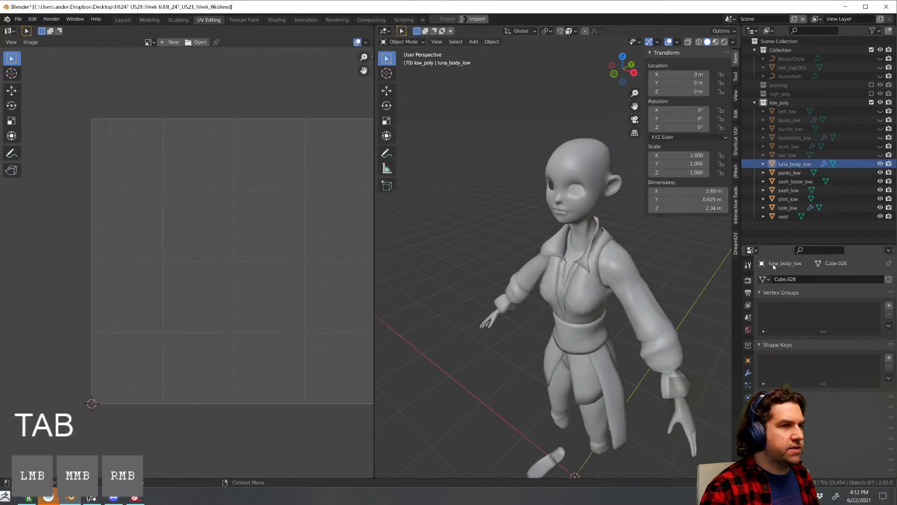
left_click(748, 373)
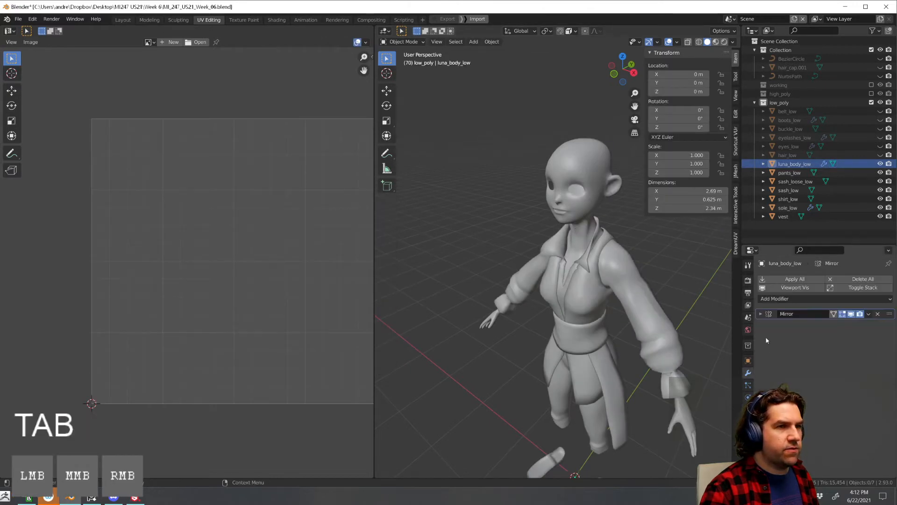
left_click(869, 314)
left_click(838, 325)
key("Tab")
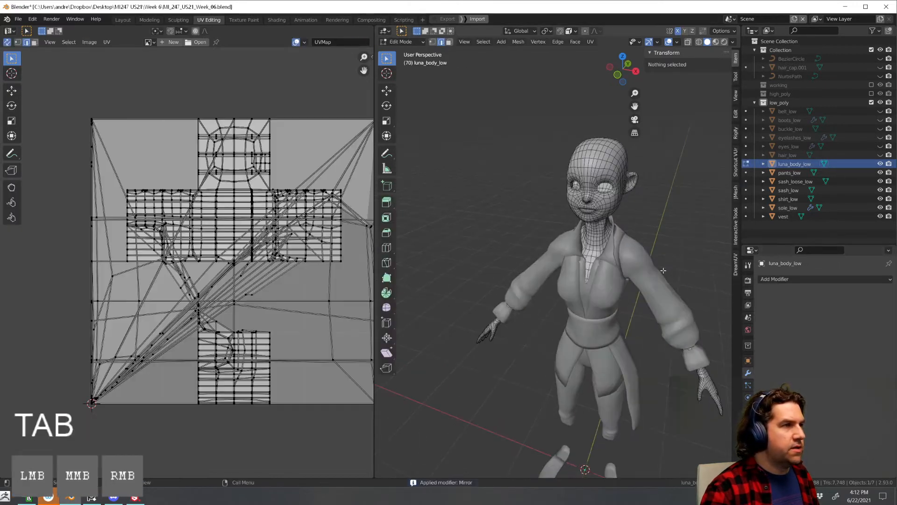
Examine the head's centre-line edges from the front, above and behind for a seam route
middle_click_drag(650, 279, 608, 265, "shift")
middle_click_drag(535, 189, 580, 163)
scroll(621, 201, "up", 2)
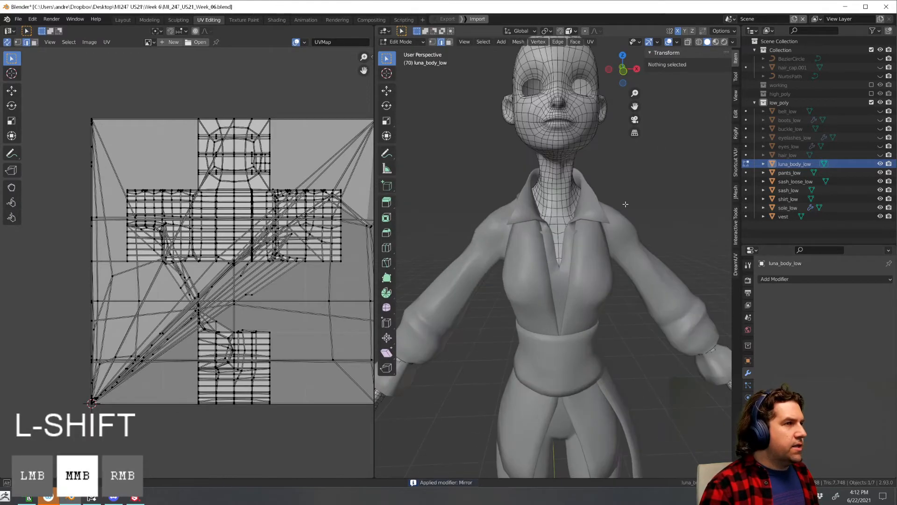
middle_click_drag(625, 203, 624, 285, "shift")
middle_click_drag(624, 285, 643, 266)
left_click(598, 176)
middle_click_drag(657, 309, 585, 182)
scroll(657, 281, "down", 2)
middle_click_drag(576, 247, 598, 364, "shift")
scroll(598, 362, "up", 2)
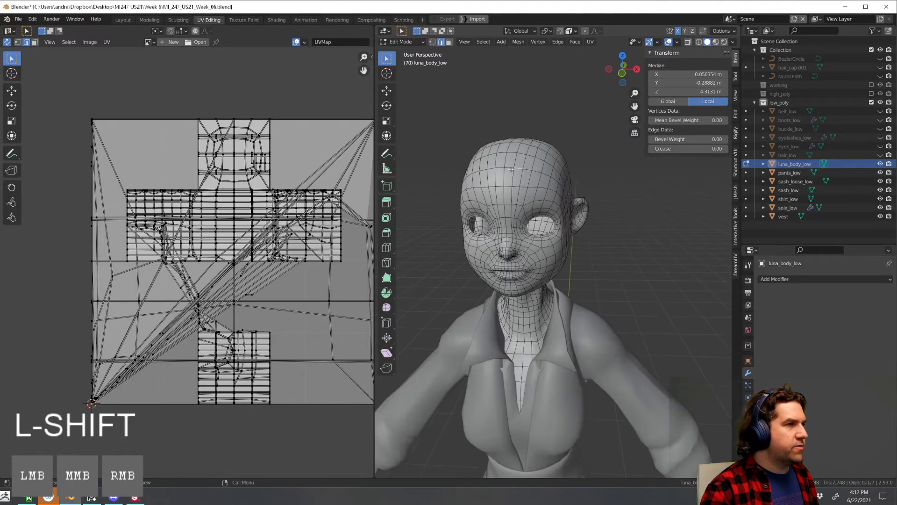
left_click(504, 173)
middle_click_drag(504, 173, 551, 276)
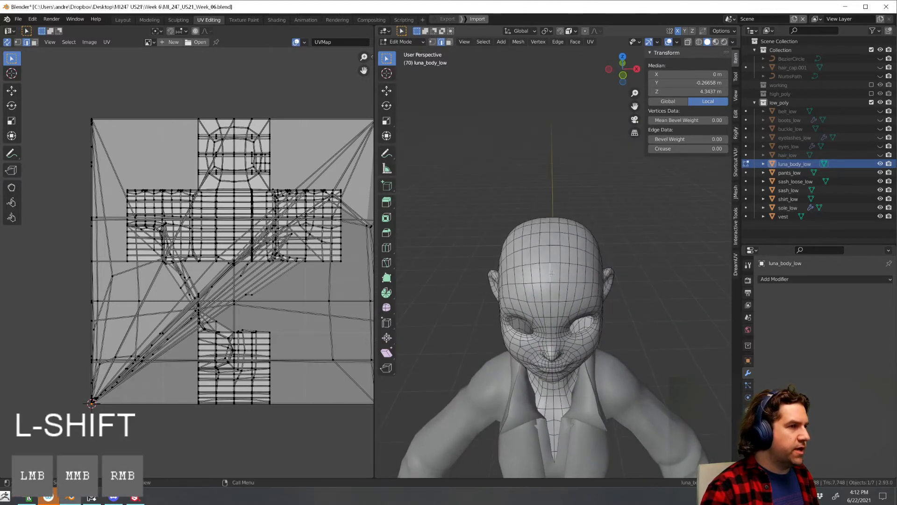
middle_click_drag(639, 277, 552, 290)
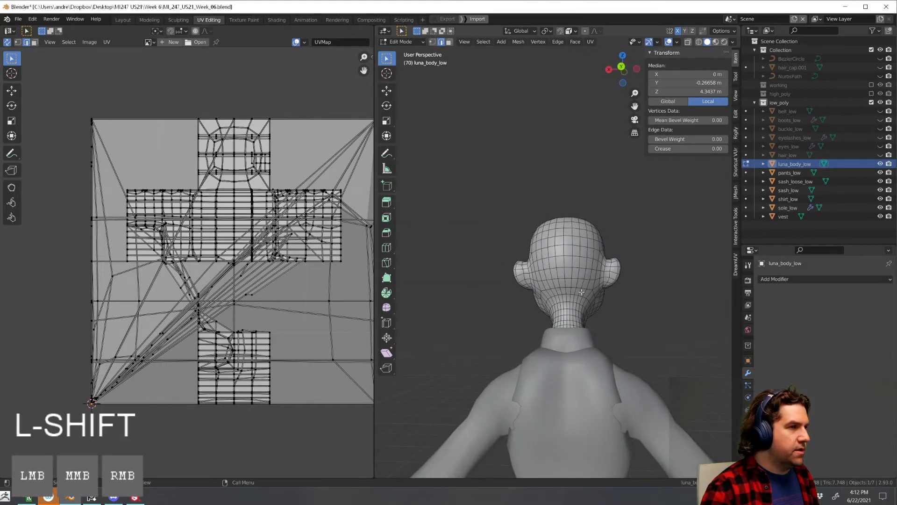
Select all of the luna_body_low mesh and isolate it in local view
key("Tab")
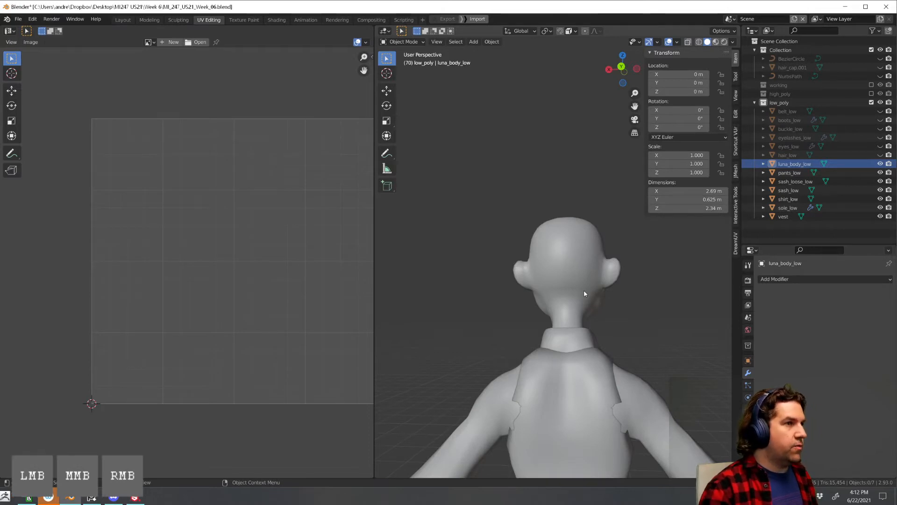
key("Tab")
middle_click_drag(584, 293, 565, 223)
key("a")
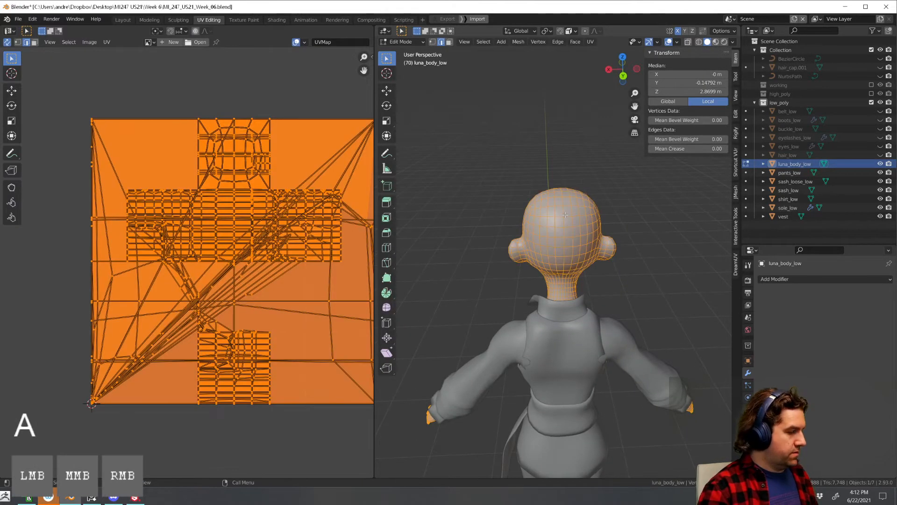
key("KP_Divide")
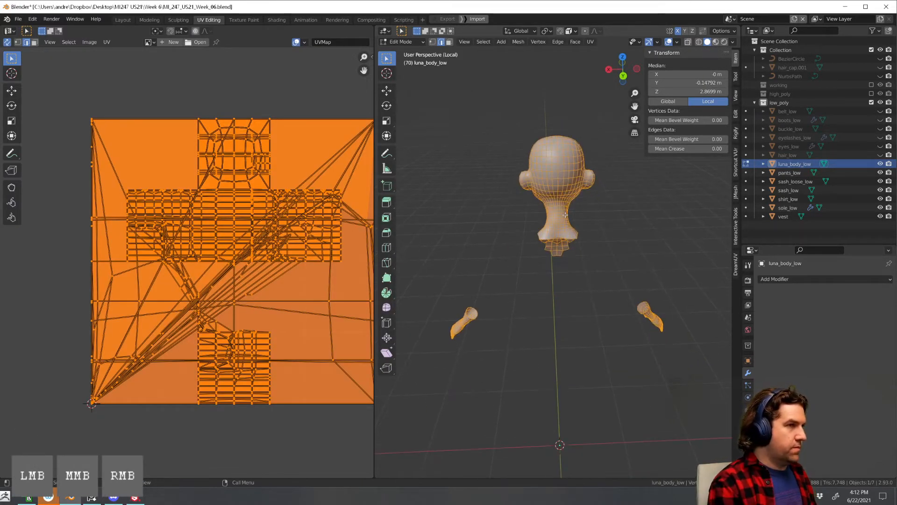
middle_click_drag(564, 215, 650, 285)
scroll(593, 257, "up", 4)
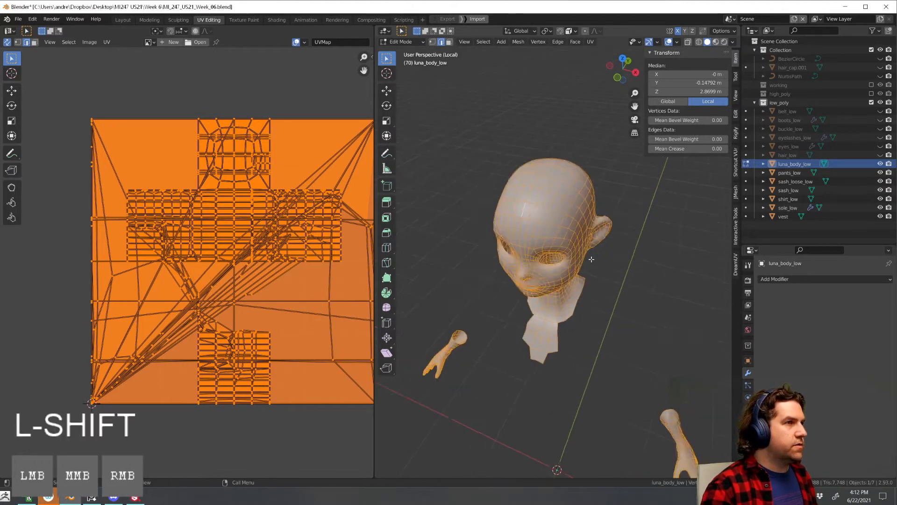
Mark a centre-line seam from the upper forehead over the head and down the back to the neck's lower edge
left_click(512, 196)
middle_click_drag(667, 248, 560, 241)
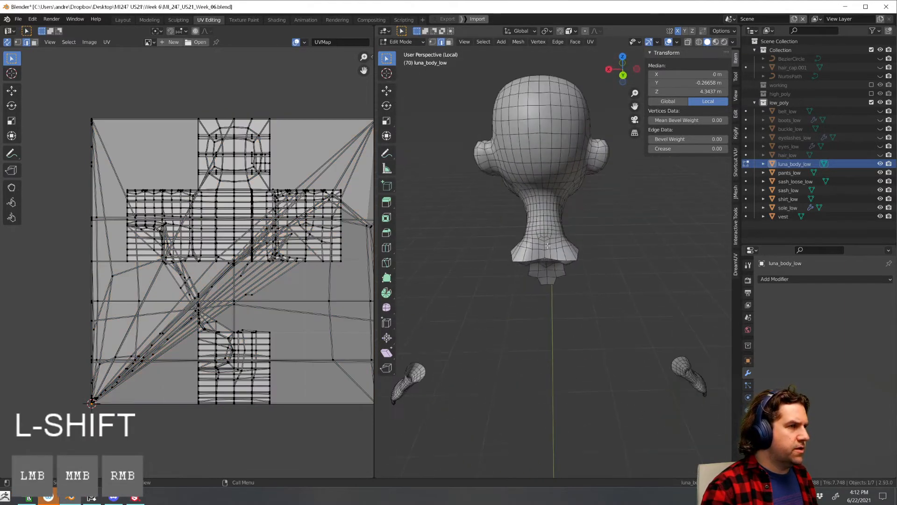
scroll(543, 252, "up", 2)
left_click(543, 252, "ctrl")
key("ctrl+z")
middle_click_drag(551, 123, 548, 207)
left_click(549, 260, "ctrl")
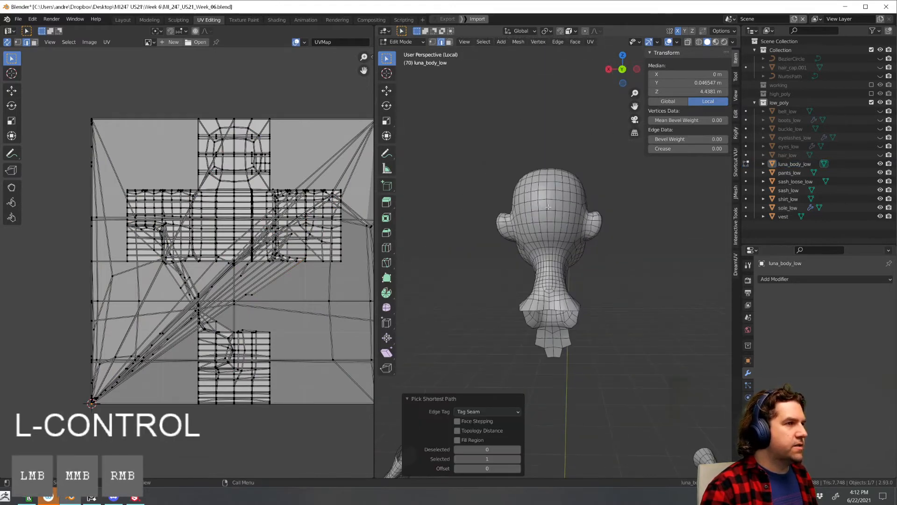
left_click(546, 208, "ctrl")
scroll(549, 220, "up", 3)
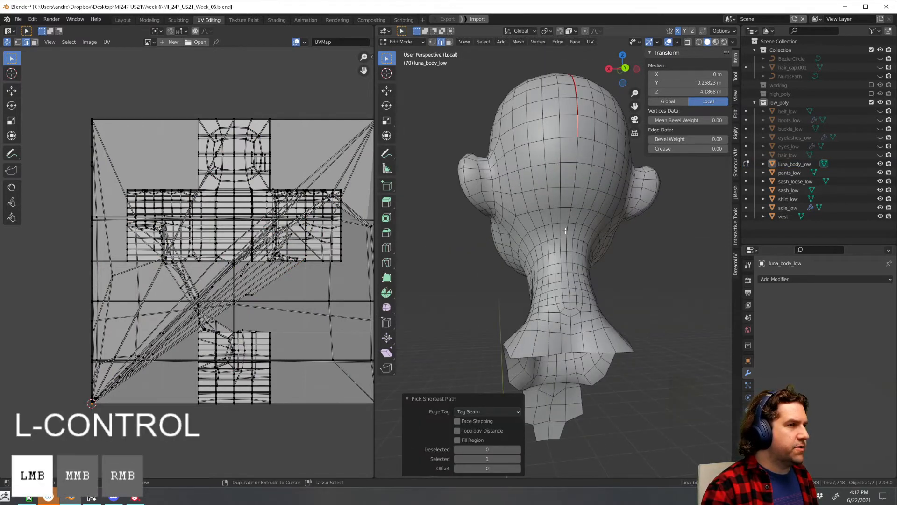
left_click(566, 231, "ctrl")
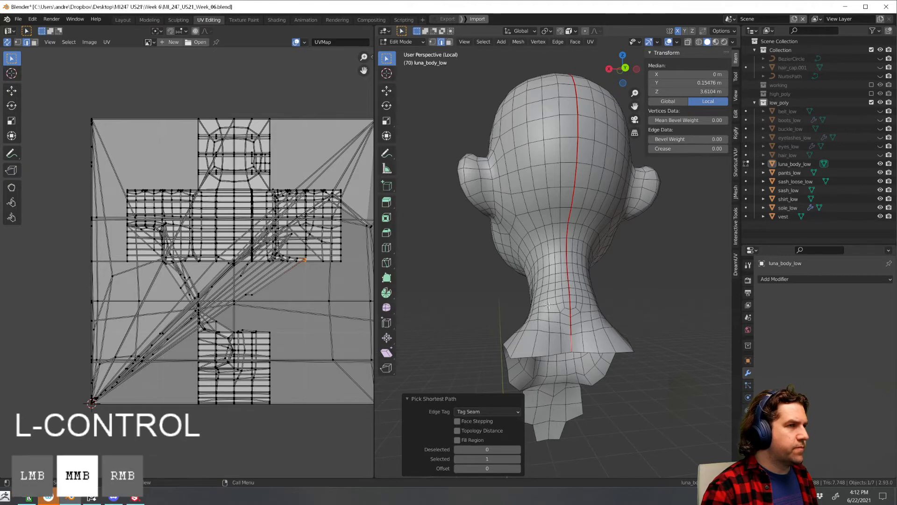
Try to select an edge loop running along the character's left forearm and hand
middle_click_drag(549, 306, 595, 229)
scroll(462, 314, "down", 2)
scroll(572, 304, "down", 3)
scroll(636, 311, "down", 3)
scroll(559, 279, "up", 5)
scroll(591, 257, "up", 3)
middle_click_drag(564, 293, 620, 267, "shift")
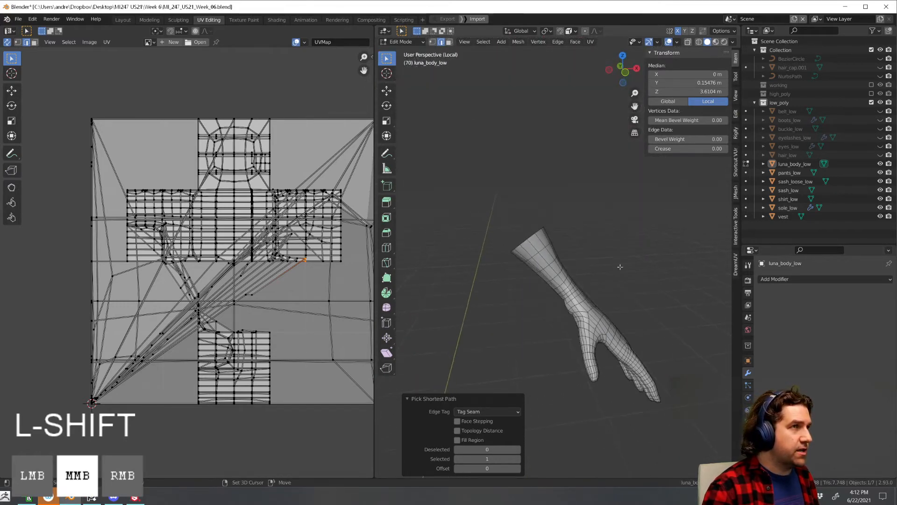
middle_click_drag(595, 314, 607, 300)
scroll(607, 300, "up", 2)
left_click(489, 286)
left_click(489, 286, "alt")
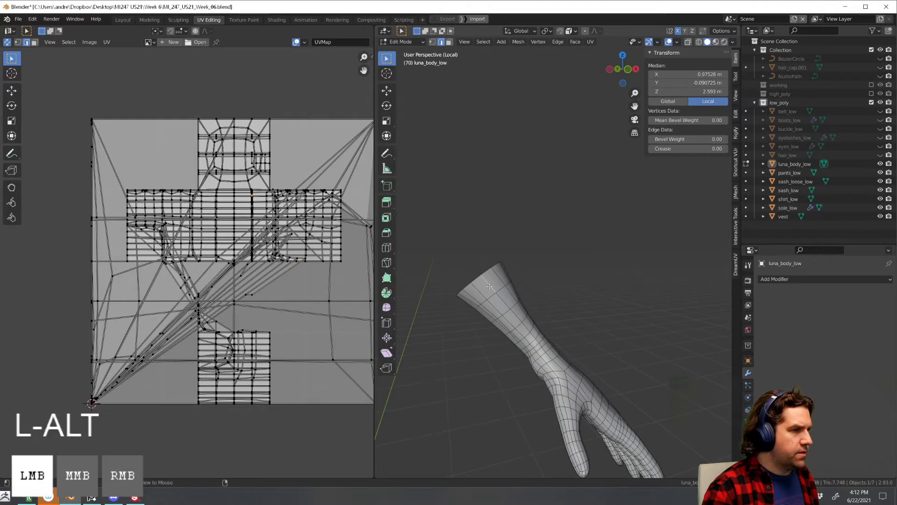
left_click(483, 295, "alt")
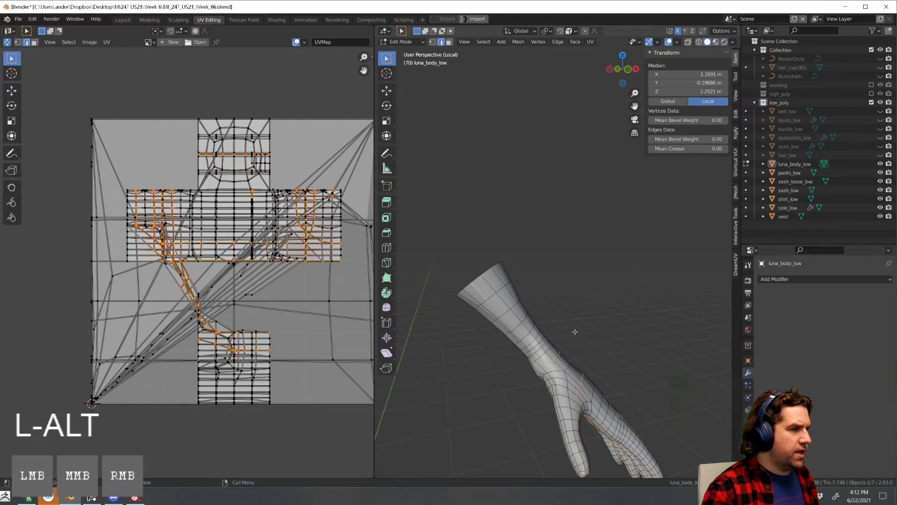
middle_click_drag(575, 332, 537, 283)
middle_click_drag(624, 382, 511, 206, "shift")
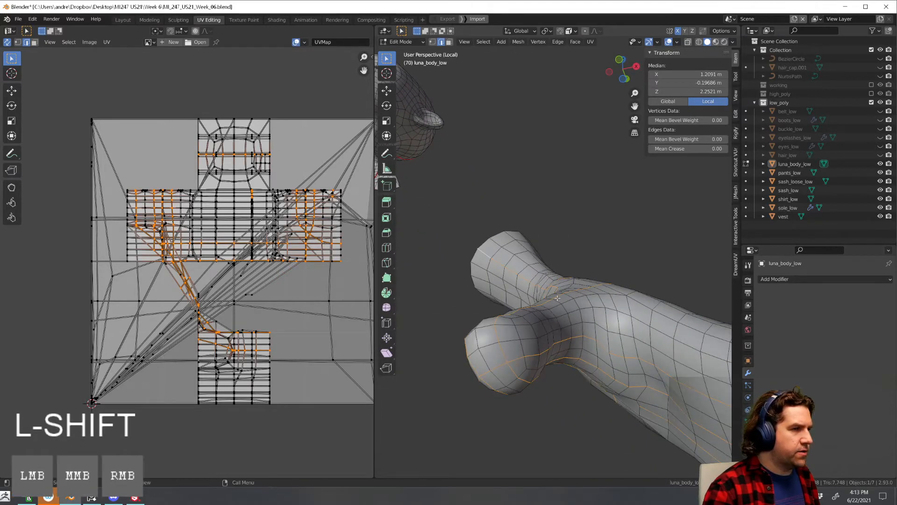
scroll(558, 299, "down", 2)
middle_click_drag(603, 345, 535, 313, "shift")
Select the edge loop that runs along the side of the left hand and around its fingers
left_click(598, 403)
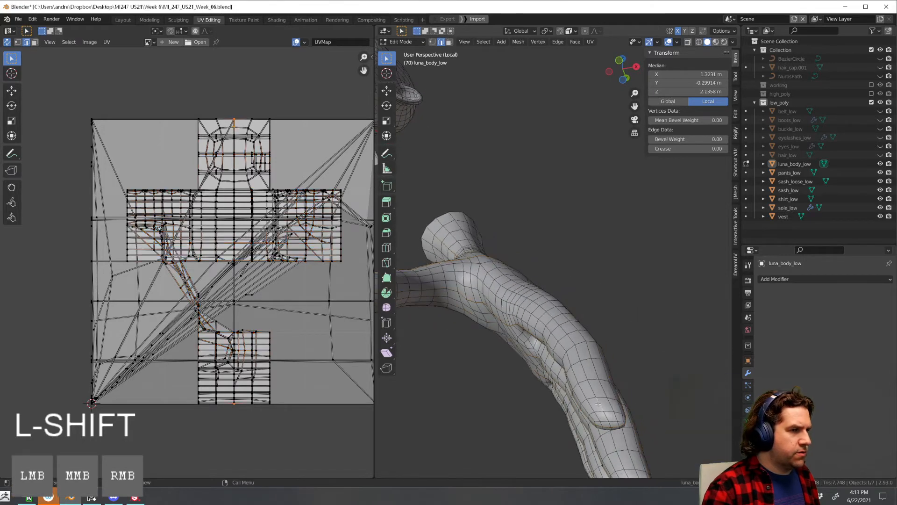
scroll(596, 402, "down", 3)
middle_click_drag(584, 342, 480, 330)
middle_click_drag(654, 264, 664, 290)
middle_click_drag(665, 212, 589, 298, "shift")
middle_click_drag(544, 314, 626, 330)
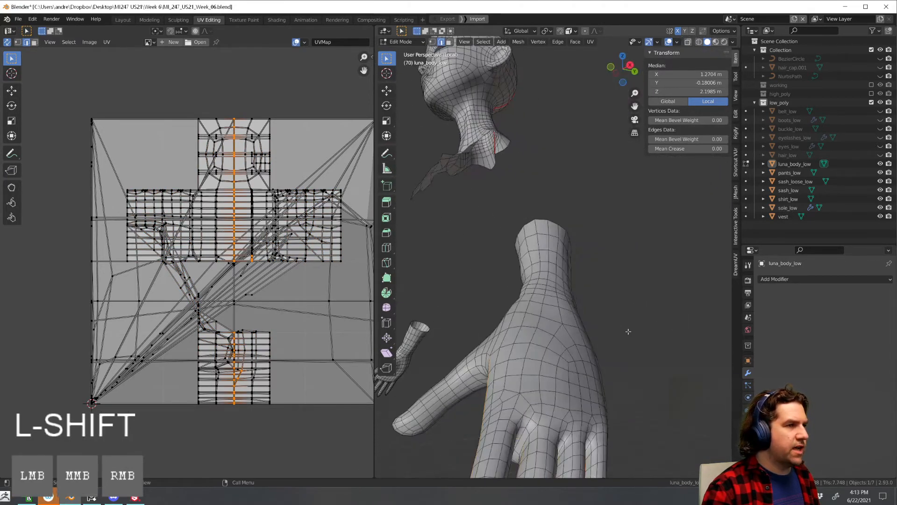
middle_click_drag(528, 330, 587, 309)
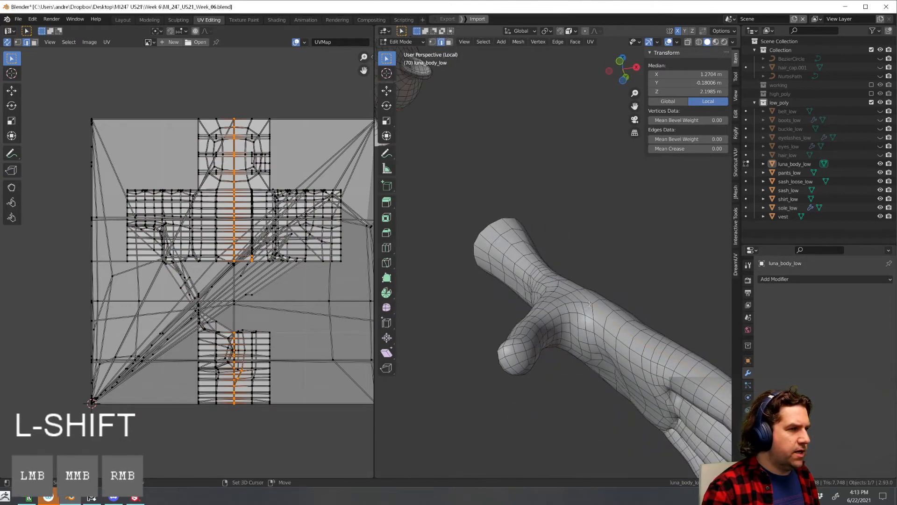
Tag a seam path around the left thumb and up to the forearm opening, and mark the finger loop as a seam
left_click(523, 337, "ctrl")
middle_click_drag(523, 337, 615, 402)
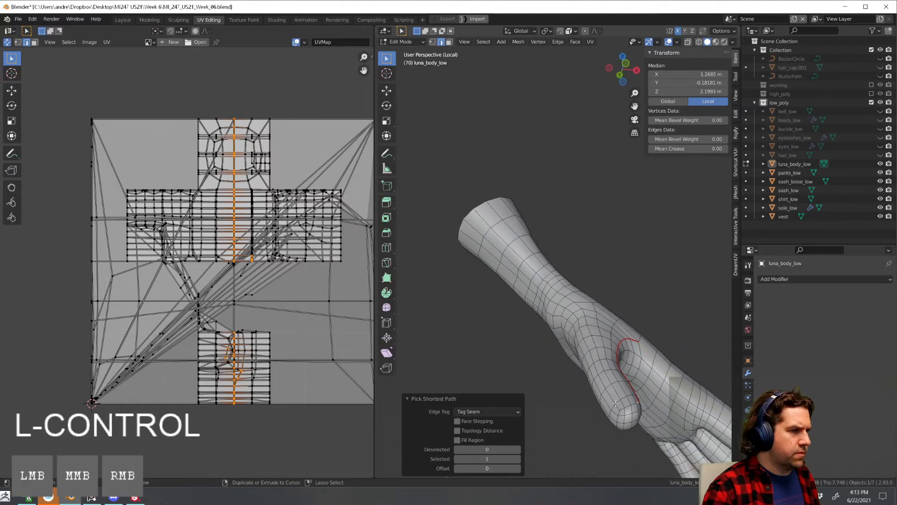
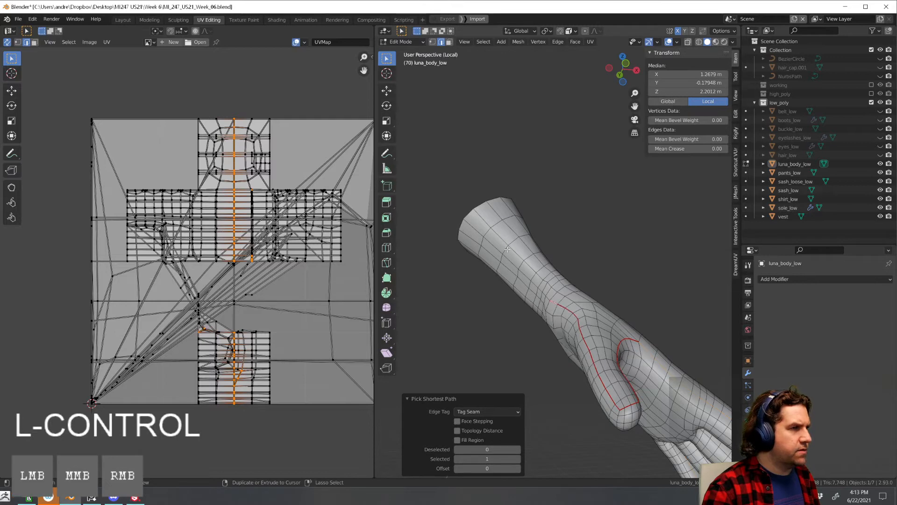
scroll(626, 332, "down", 2)
key("ctrl+e")
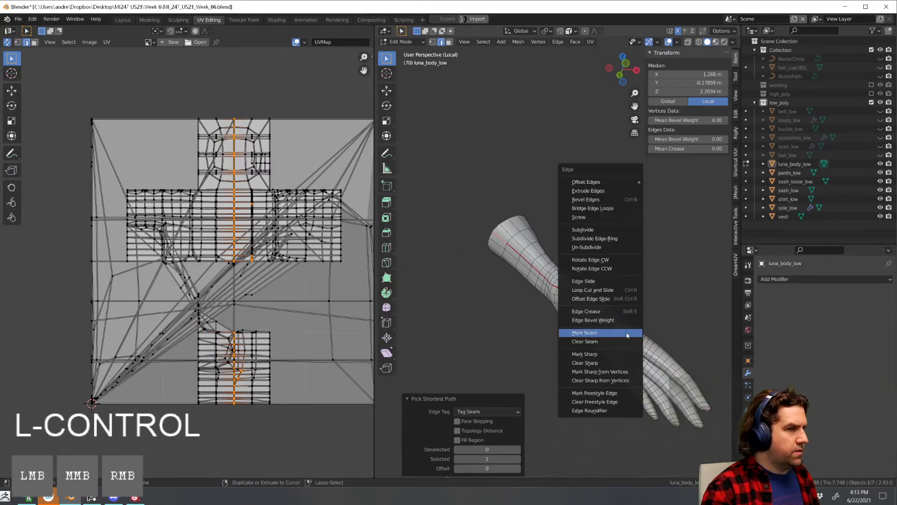
left_click(627, 332)
middle_click_drag(626, 333, 588, 290)
key("Tab")
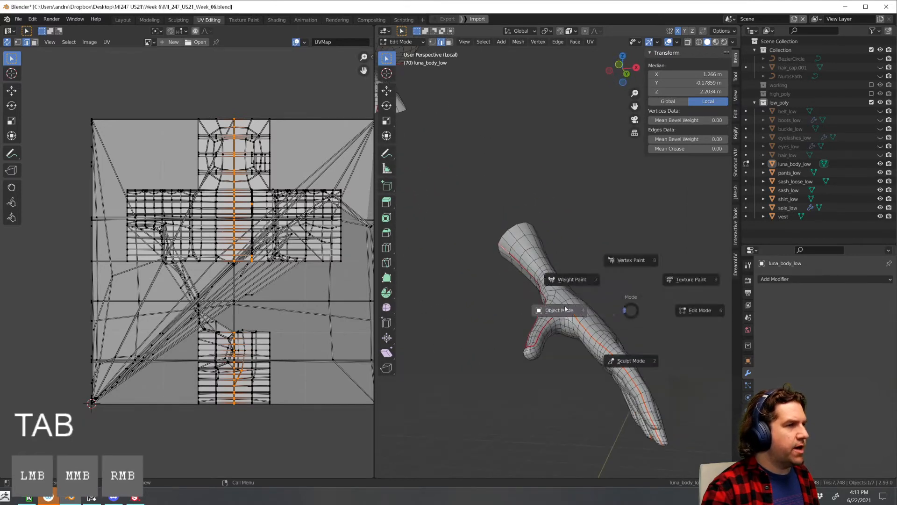
key("Tab")
key("a")
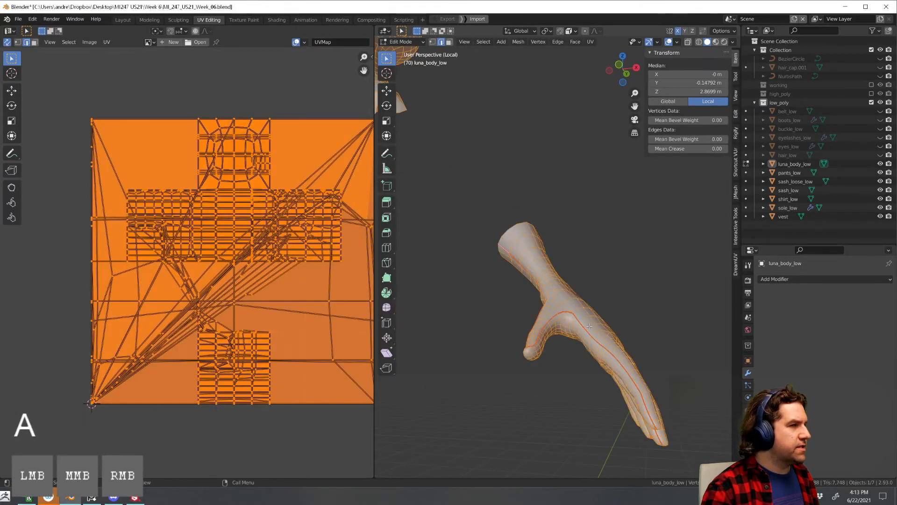
key("Tab")
Select the matching edge loop around the right hand's fingers and mark it as a seam
scroll(568, 331, "down", 4)
middle_click_drag(569, 331, 621, 320, "shift")
key("Tab")
scroll(573, 336, "down", 3)
scroll(597, 327, "up", 7)
middle_click_drag(590, 397, 593, 335, "shift")
left_click(555, 331)
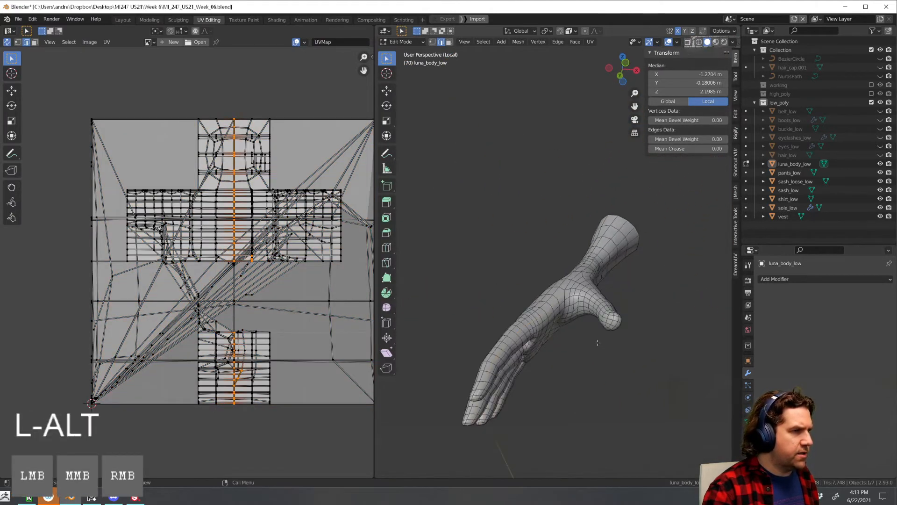
key("ctrl+e")
left_click(594, 335)
Tag a seam path from the right hand's finger loop around the thumb and up to the forearm opening
scroll(593, 336, "up", 4)
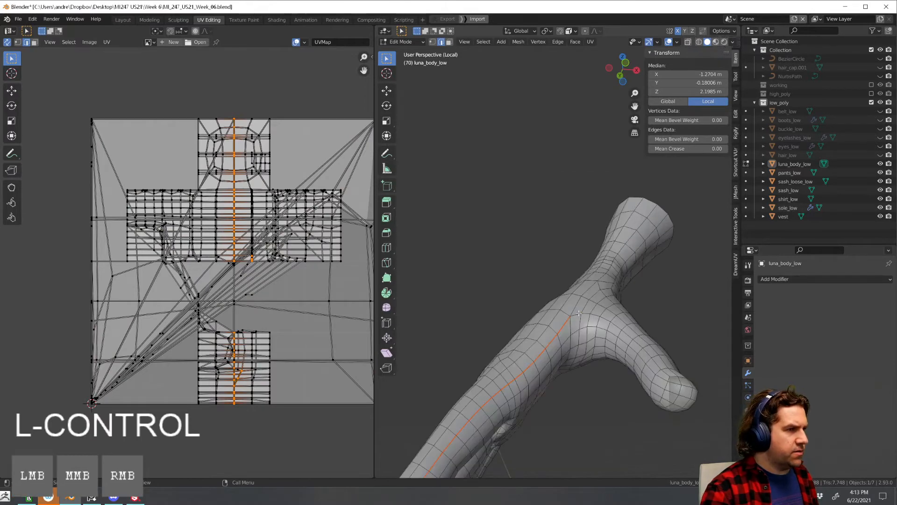
left_click(628, 339, "ctrl")
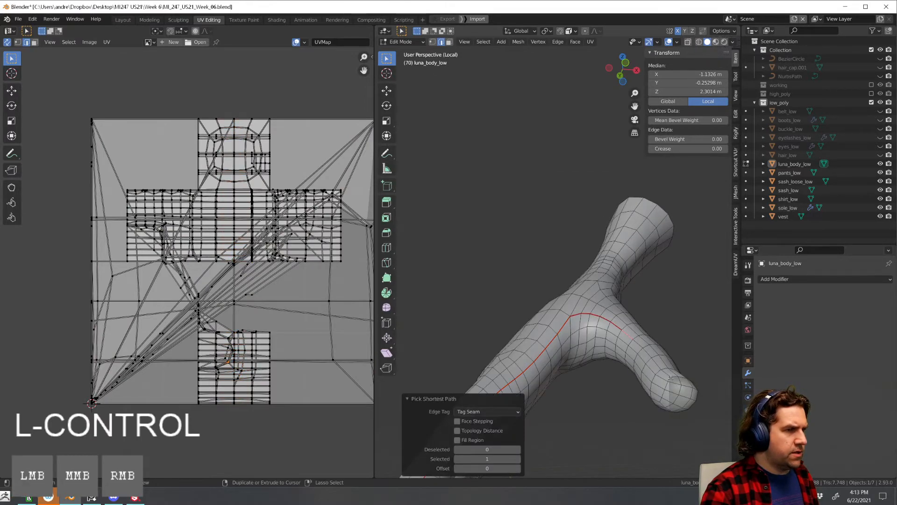
middle_click_drag(694, 386, 601, 382)
scroll(637, 386, "up", 3)
left_click(612, 374, "ctrl")
scroll(652, 371, "down", 4)
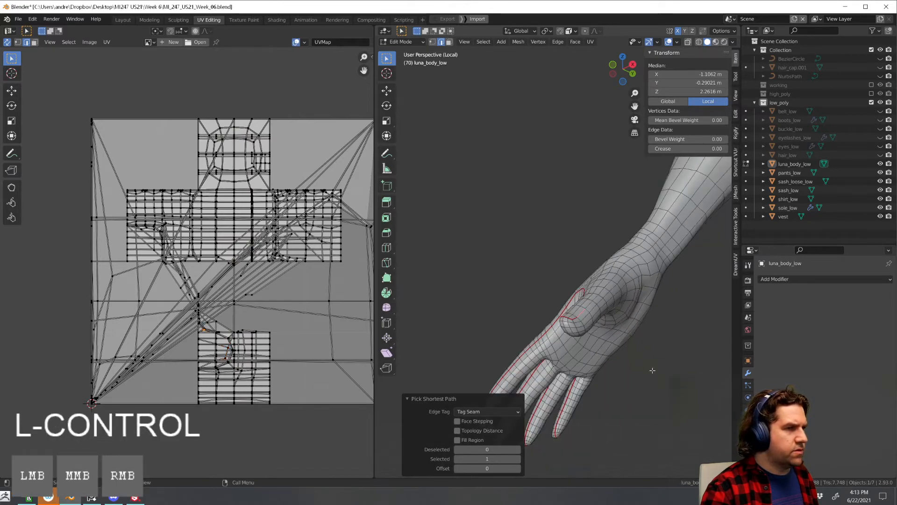
middle_click_drag(614, 277, 606, 295, "shift")
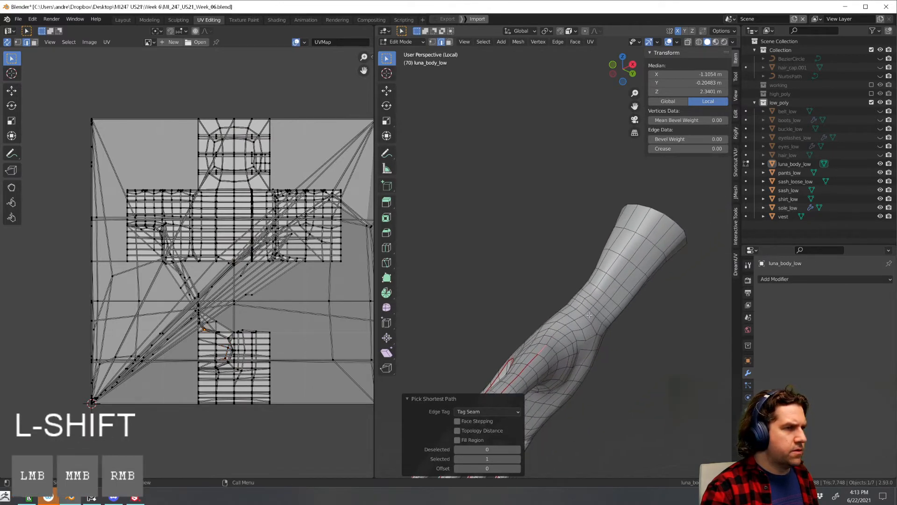
left_click(658, 221, "ctrl")
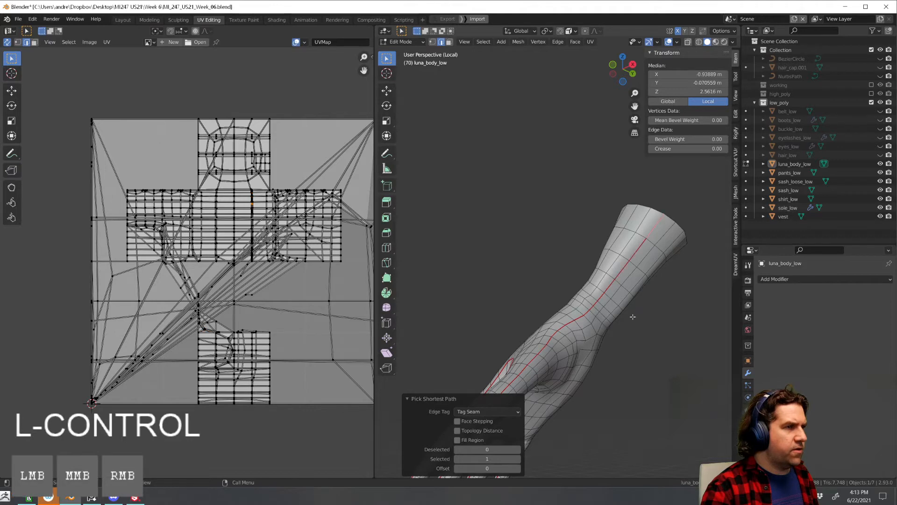
Unwrap the entire luna_body_low mesh with the standard Unwrap and inspect the resulting head and hand UV islands
scroll(654, 330, "down", 3)
middle_click_drag(632, 316, 556, 346)
key("Tab")
scroll(609, 329, "down", 2)
key("Tab")
scroll(557, 345, "down", 2)
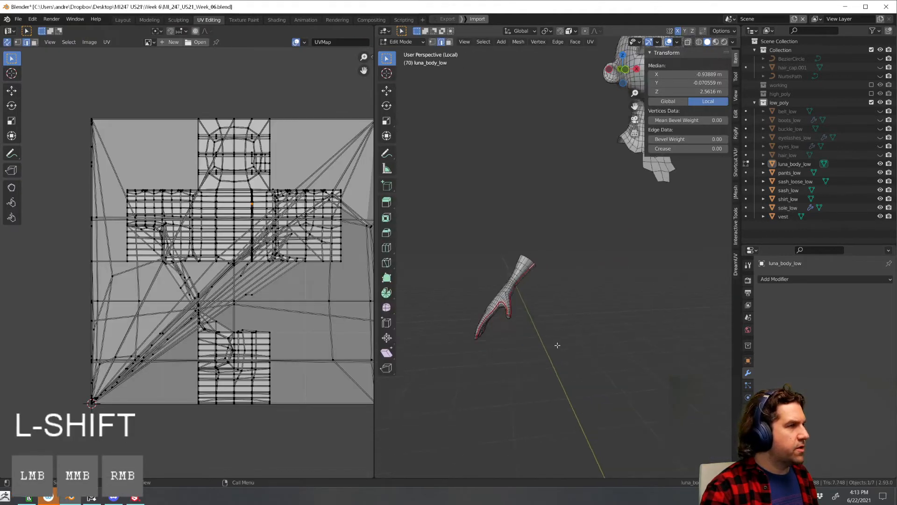
middle_click_drag(617, 261, 551, 341, "shift")
key("a")
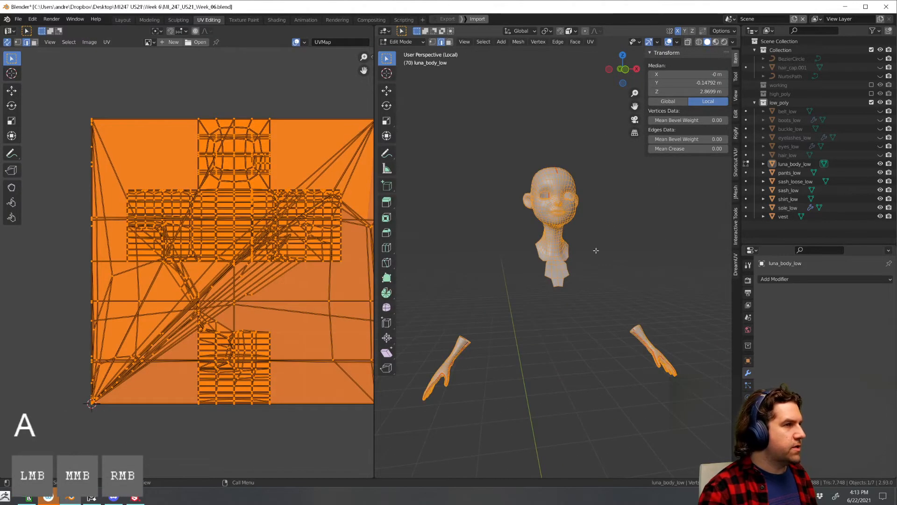
middle_click_drag(596, 251, 586, 256)
key("u")
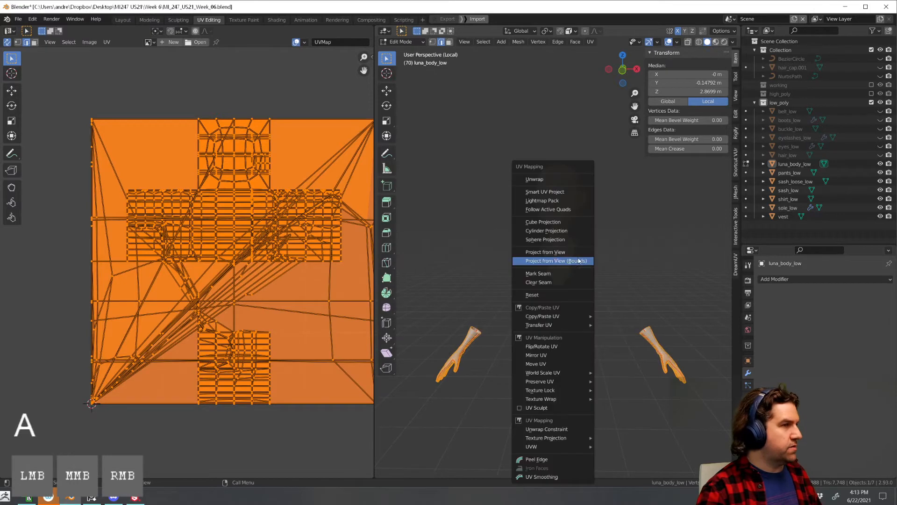
left_click(555, 180)
middle_click_drag(282, 271, 226, 309, "shift")
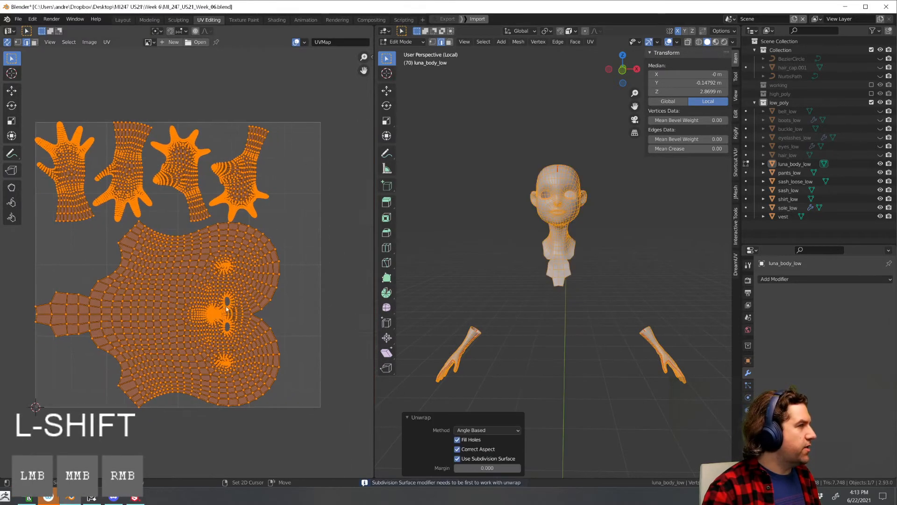
left_click(231, 205)
scroll(271, 226, "up", 6)
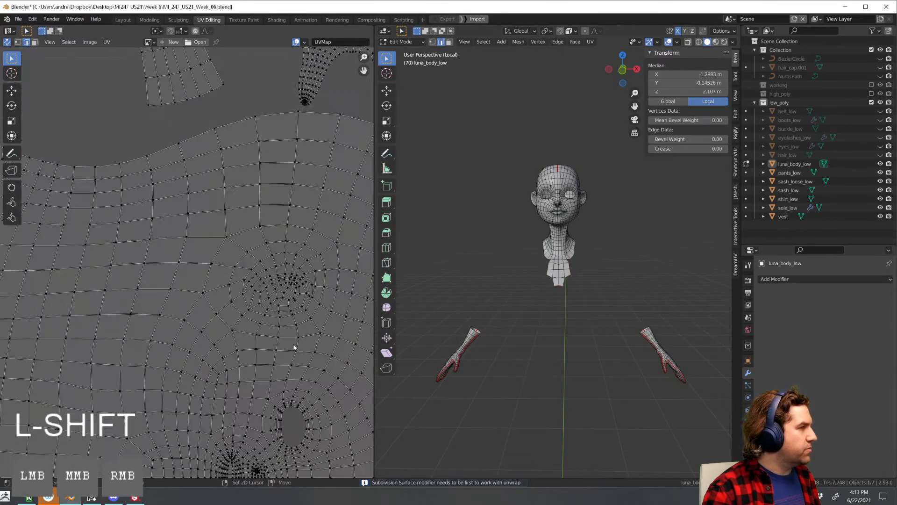
Inspect the unwrapped face area of luna_body_low in the UV layout, checking the eyes, nose, mouth and ears
middle_click_drag(294, 347, 225, 281, "shift")
scroll(242, 206, "up", 2)
middle_click_drag(276, 408, 264, 217, "shift")
scroll(165, 317, "up", 4)
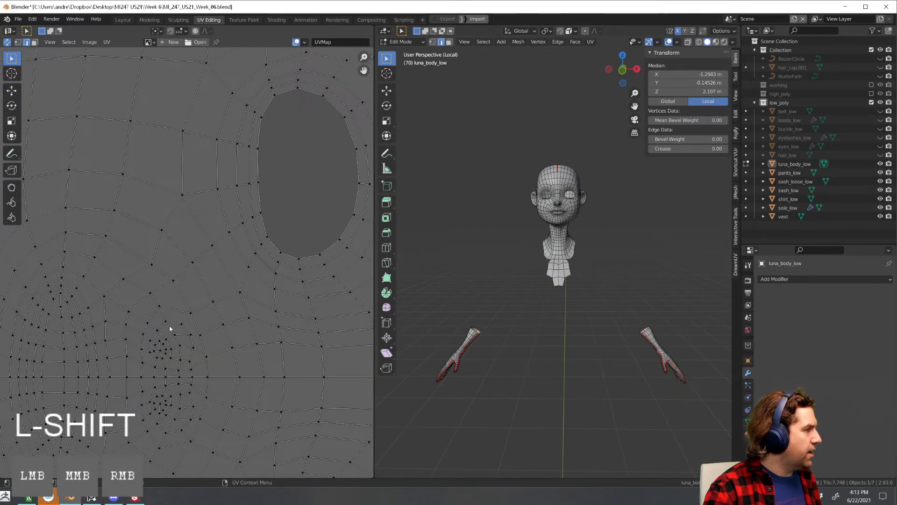
middle_click_drag(143, 406, 203, 337, "shift")
scroll(237, 272, "down", 7)
middle_click_drag(227, 391, 229, 313, "shift")
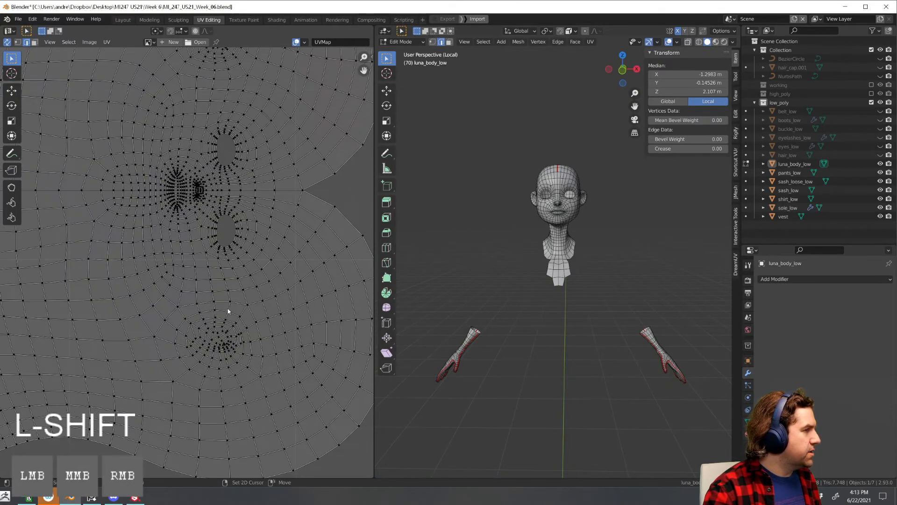
middle_click_drag(248, 363, 258, 294, "shift")
scroll(229, 275, "up", 7)
scroll(258, 236, "down", 8)
Leave editing of luna_body_low, exit its isolated view, and hide the object
key("Tab")
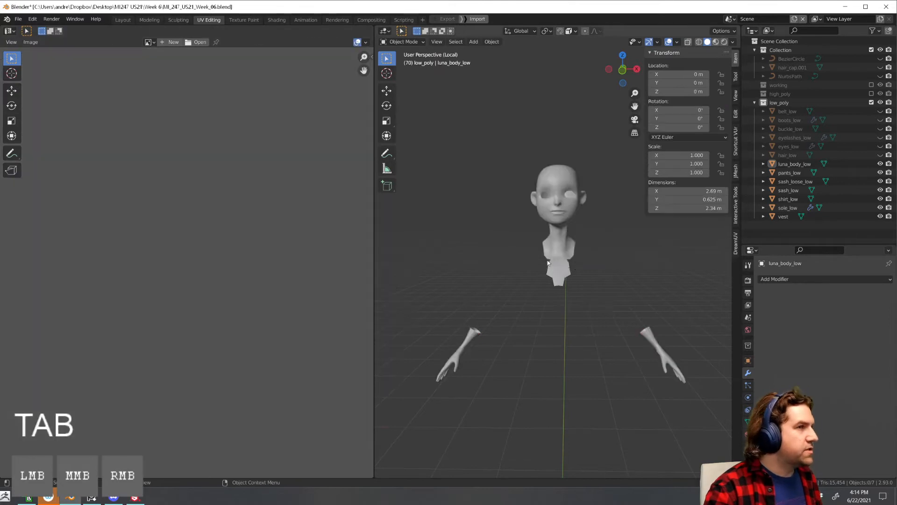
scroll(595, 256, "down", 2)
middle_click_drag(602, 257, 556, 272)
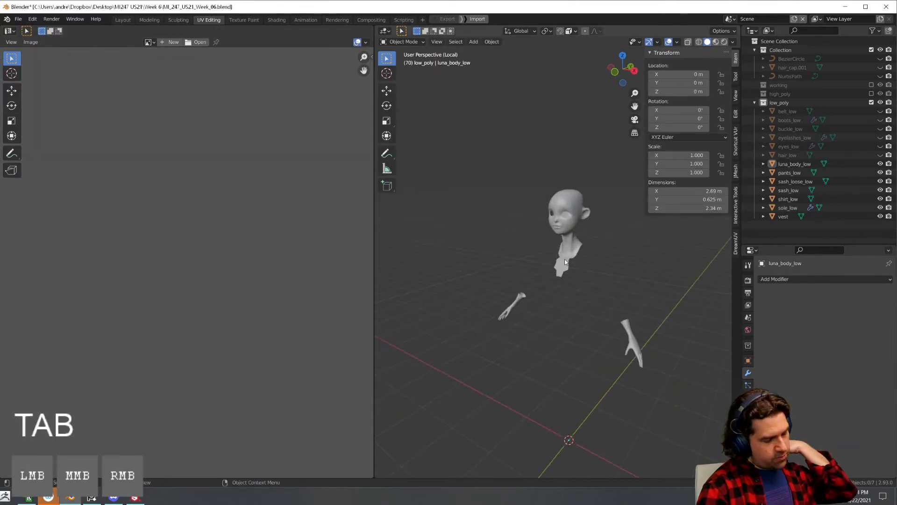
key("KP_Divide")
middle_click_drag(522, 217, 587, 260)
scroll(587, 260, "up", 2)
left_click(881, 163)
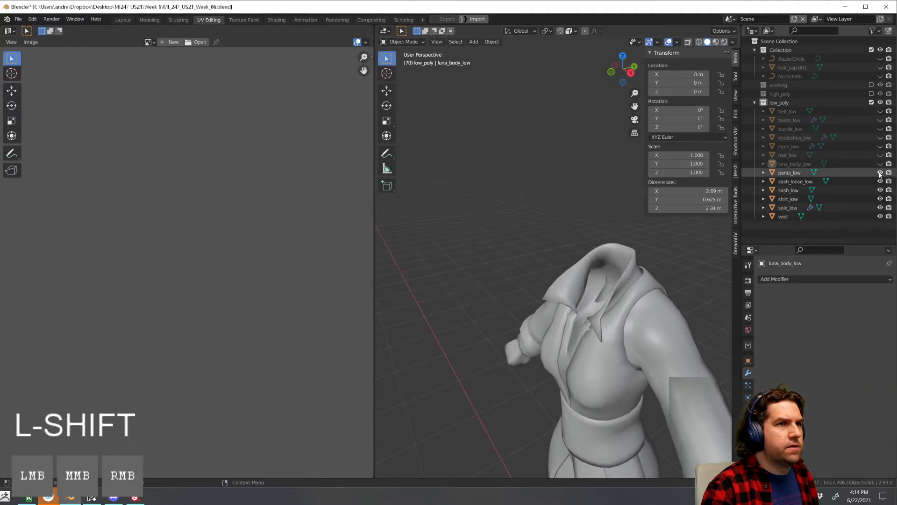
Isolate pants_low and open it in Edit Mode for edge selection
left_click(790, 173)
middle_click_drag(617, 388, 608, 265, "shift")
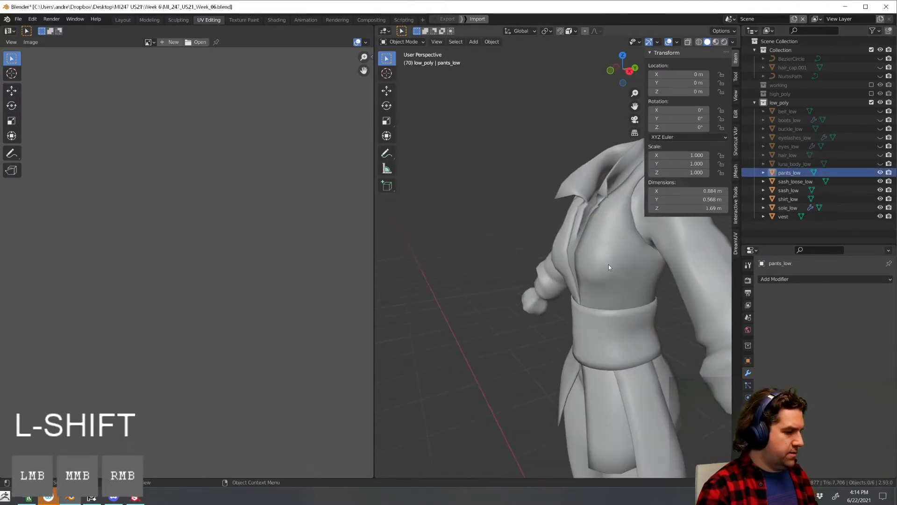
scroll(608, 265, "down", 4)
key("Tab")
key("a")
middle_click_drag(612, 322, 457, 304, "shift")
key("KP_Divide")
left_click(629, 235)
scroll(531, 186, "up", 2)
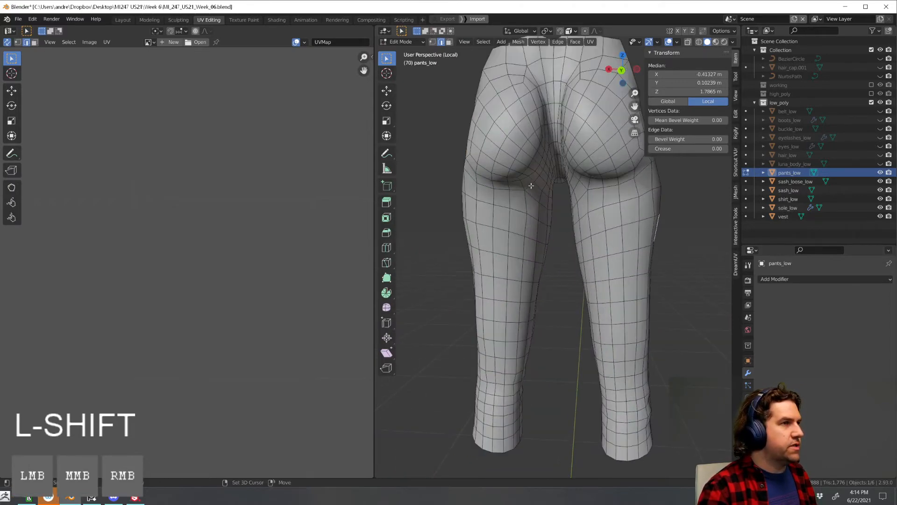
Tag a centre seam path on pants_low from the front waist through the crotch to the back waist
middle_click_drag(531, 186, 542, 143)
middle_click_drag(552, 184, 607, 177)
left_click(606, 177, "ctrl")
key("ctrl+z")
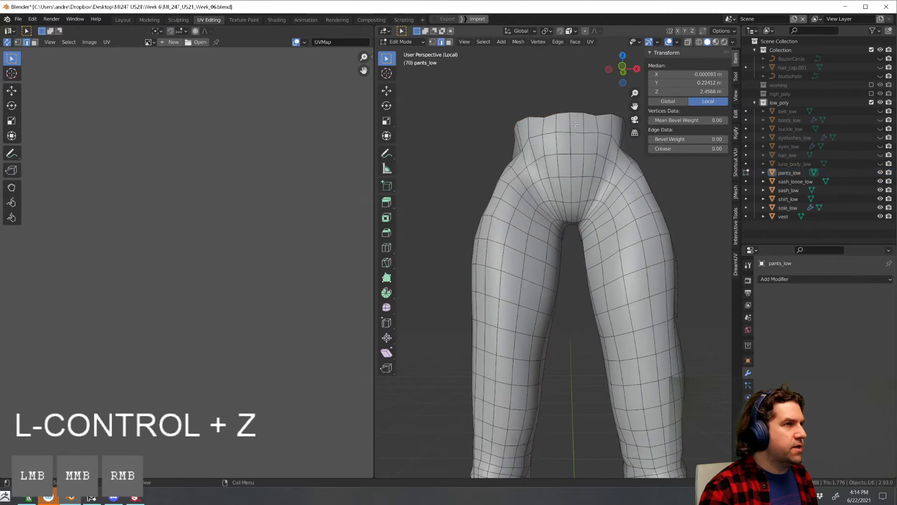
left_click(570, 211, "ctrl")
middle_click_drag(569, 210, 602, 144)
scroll(603, 144, "down", 3)
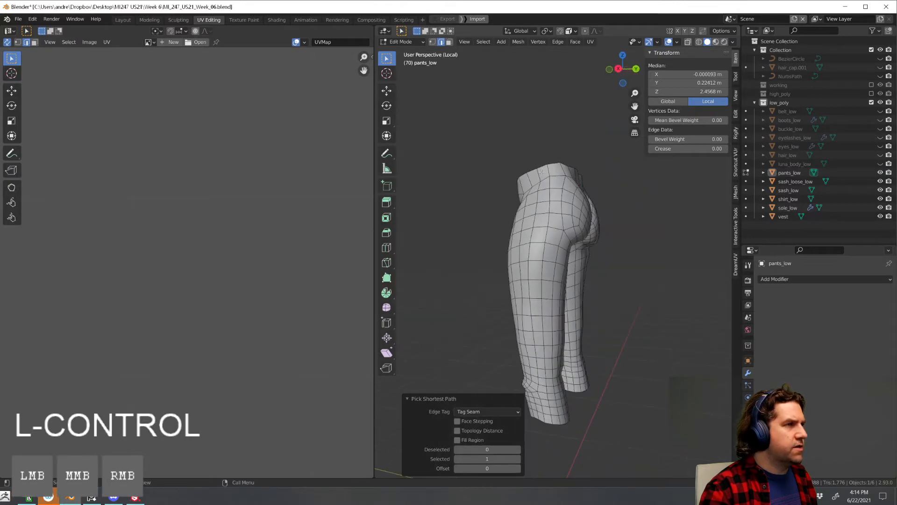
Tag a seam path along the outer side of the left pant leg between the hem and the waist
middle_click_drag(533, 169, 563, 96)
left_click(554, 176)
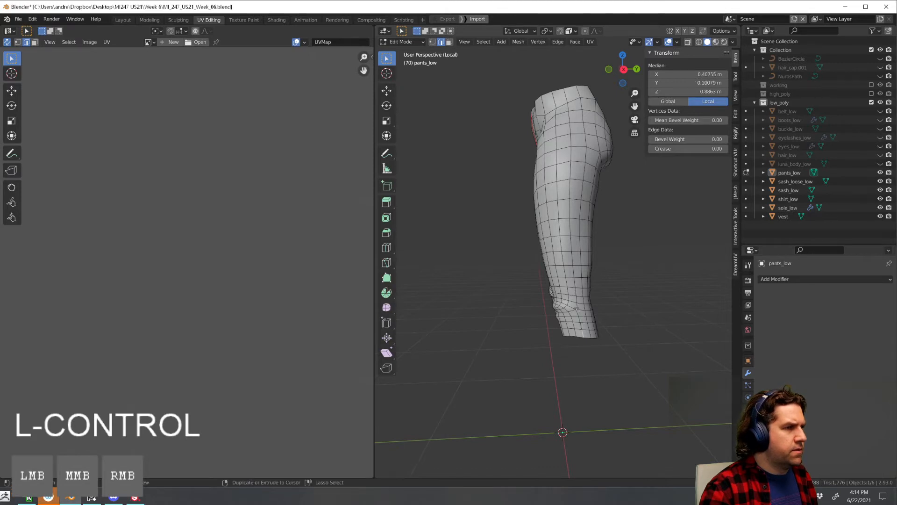
left_click(577, 307, "ctrl")
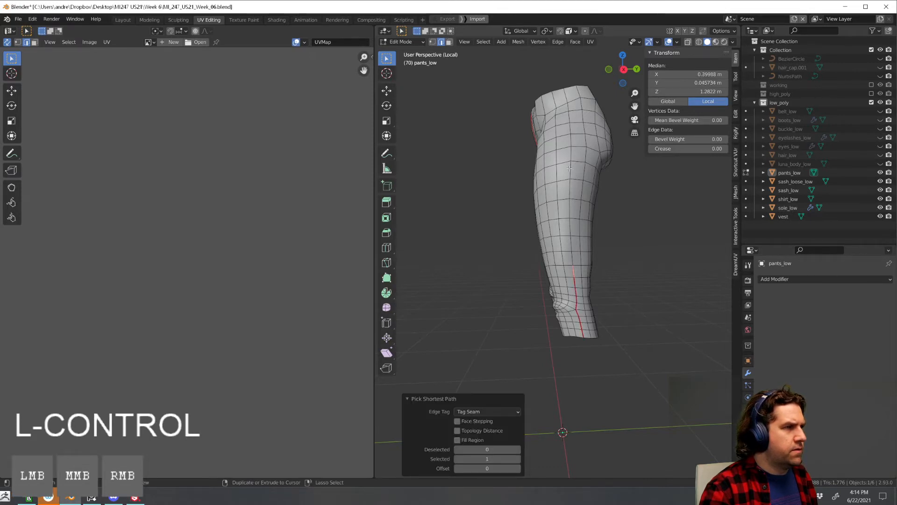
middle_click_drag(563, 158, 635, 209)
Tag a seam path down the outer side of the right pant leg from the waist to the hem
left_click(547, 98)
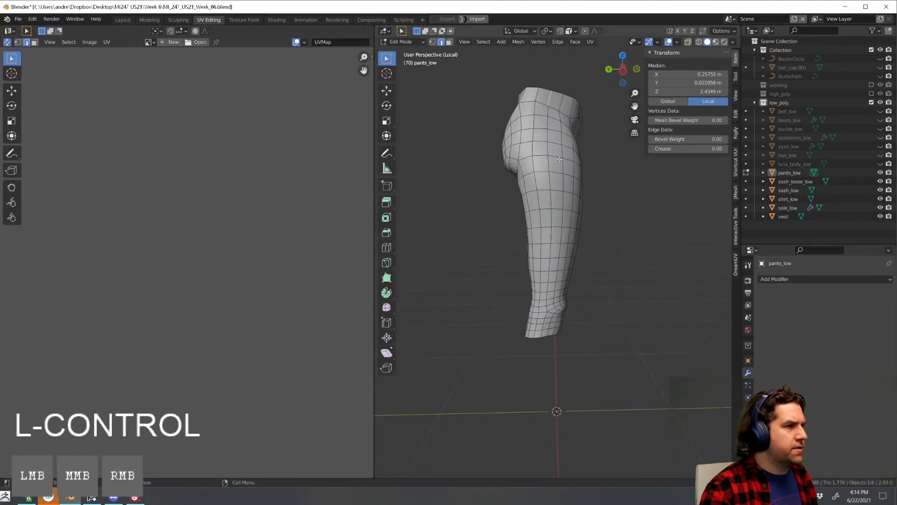
left_click(554, 221, "ctrl")
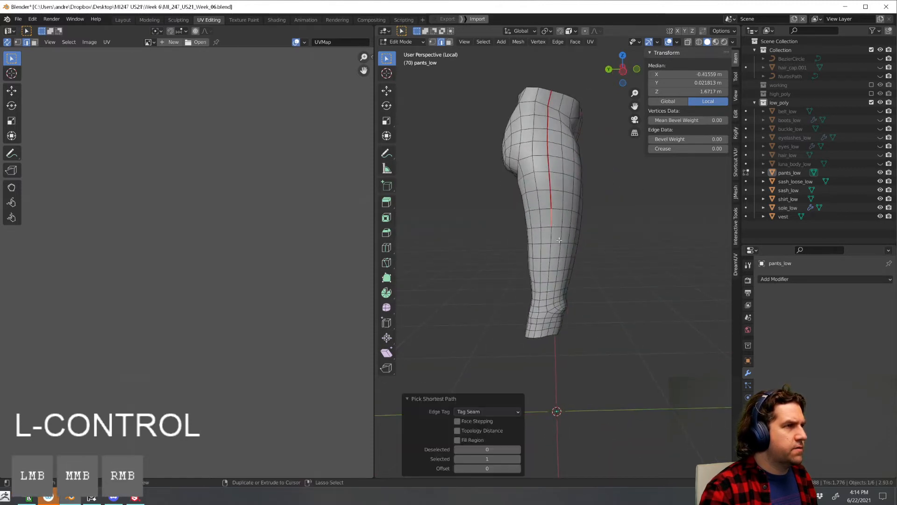
left_click(546, 307, "ctrl")
middle_click_drag(546, 307, 540, 323)
left_click(541, 324, "ctrl")
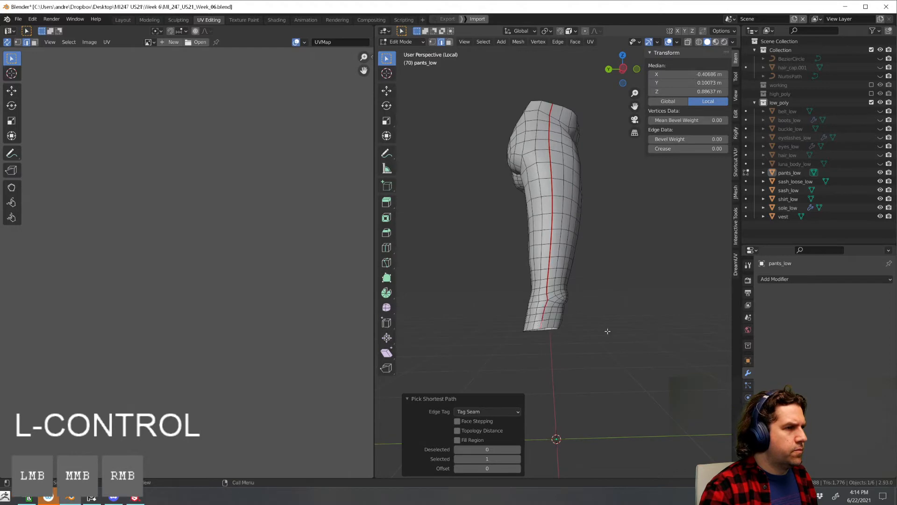
Tag a seam path along the inner side of the right pant leg from the hem up to the crotch
middle_click_drag(605, 330, 579, 360)
scroll(501, 305, "up", 4)
left_click(586, 358)
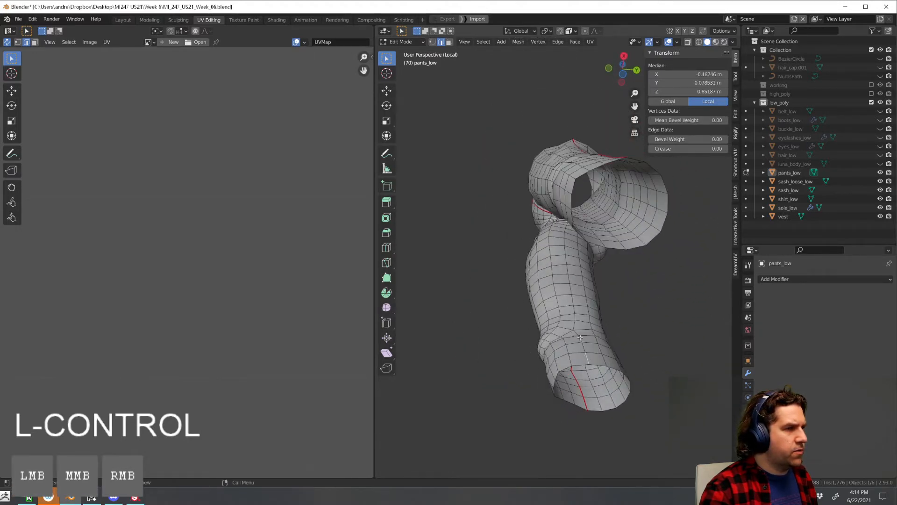
left_click(575, 326, "ctrl")
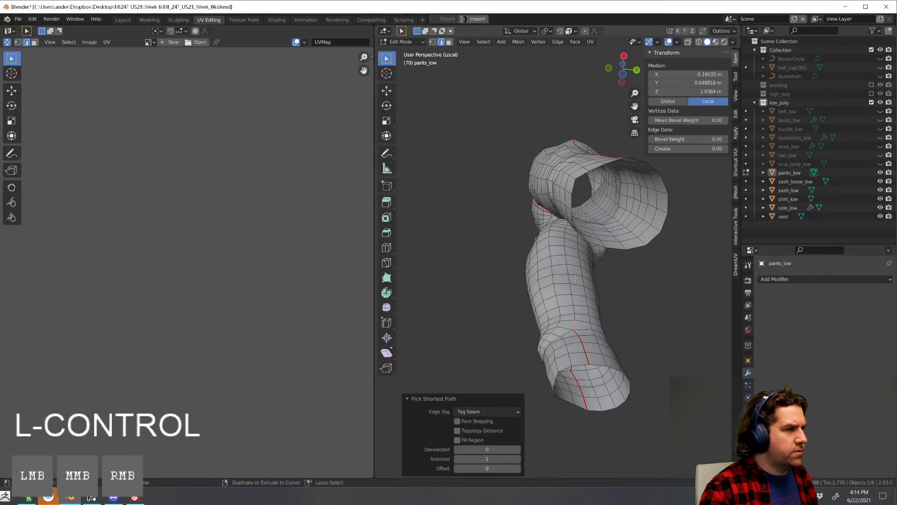
left_click(565, 242, "ctrl")
mouse_move(565, 242)
middle_mouse_down()
mouse_move(578, 229)
mouse_move(581, 244)
middle_mouse_up()
scroll(578, 229, "up", 3)
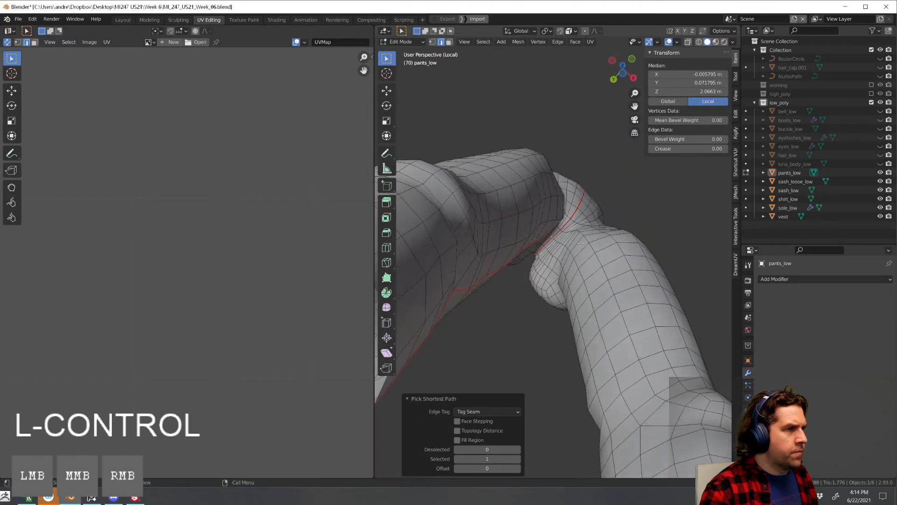
Select the inner-leg edge loop running through the crotch, mark it as a seam, and leave Edit Mode
left_click(583, 274, "alt")
key("ctrl+e")
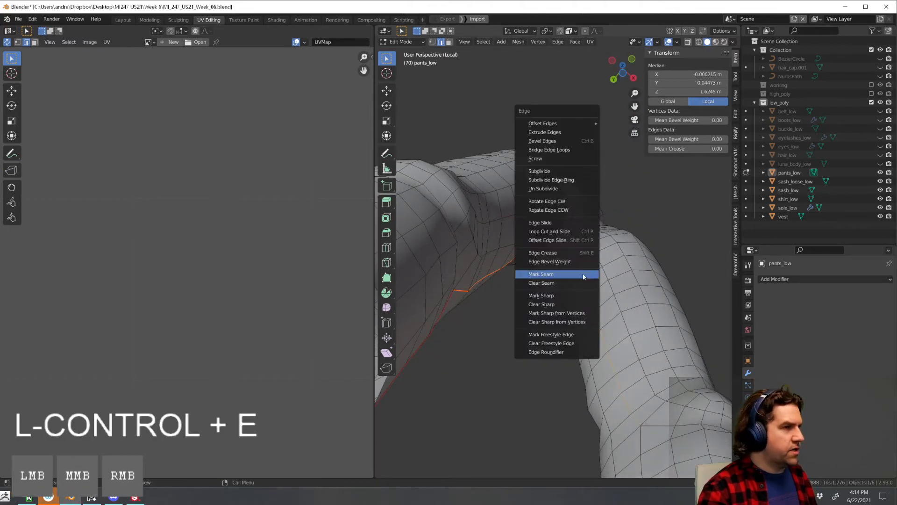
left_click(583, 277)
scroll(583, 285, "down", 4)
middle_click_drag(584, 315, 579, 341)
middle_click_drag(578, 340, 538, 329, "shift")
left_click(584, 332, "ctrl")
key("Tab")
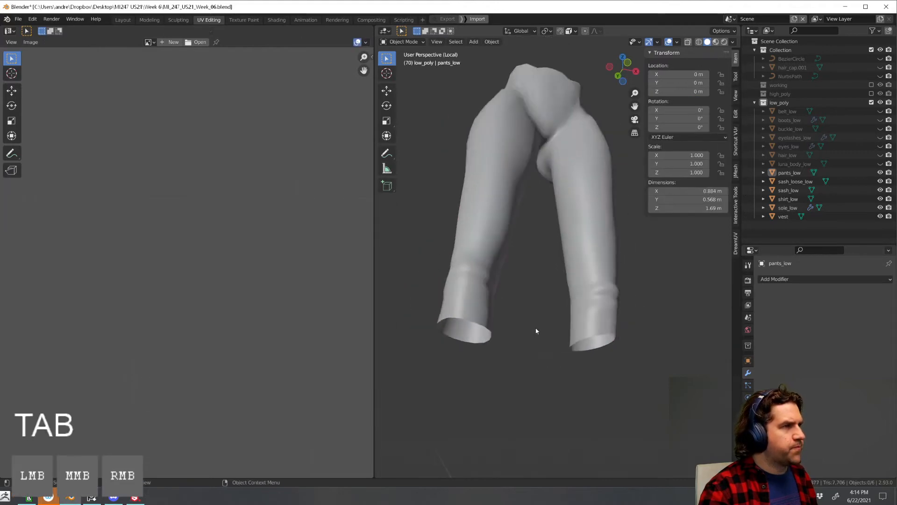
Select the entire pants_low mesh, unwrap it with the standard Unwrap, and return to Object Mode
key("Tab")
middle_click_drag(558, 247, 531, 281)
middle_click_drag(568, 187, 555, 281, "shift")
mouse_move(555, 280)
middle_mouse_down()
mouse_move(465, 281)
mouse_move(554, 280)
middle_mouse_up()
scroll(555, 280, "down", 1)
key("a")
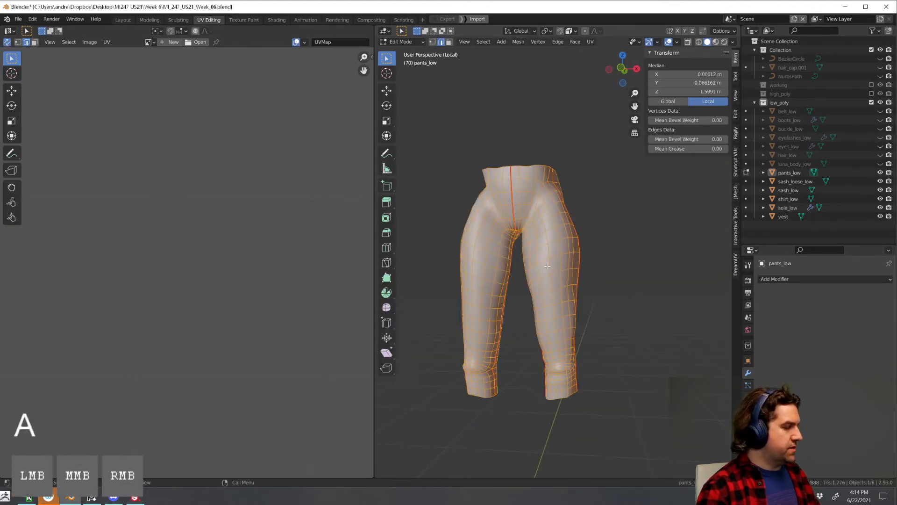
key("u")
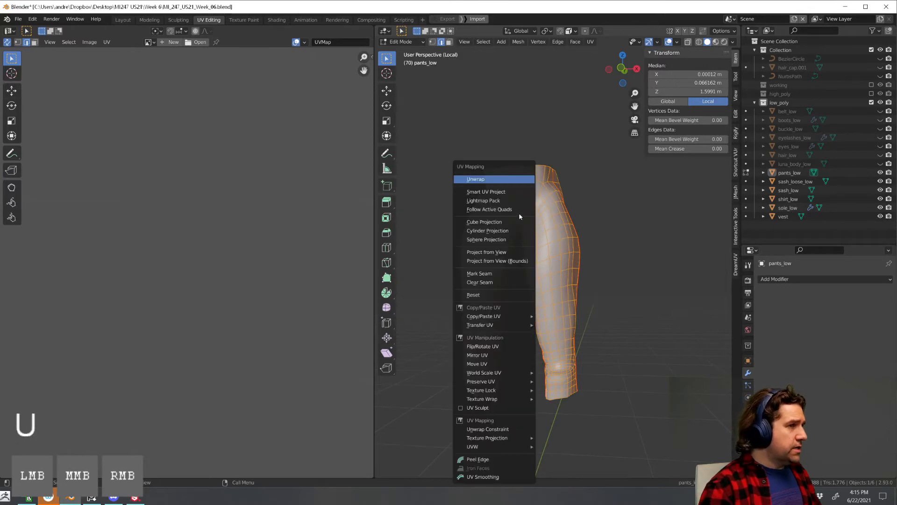
left_click(484, 179)
scroll(252, 257, "down", 6)
key("Tab")
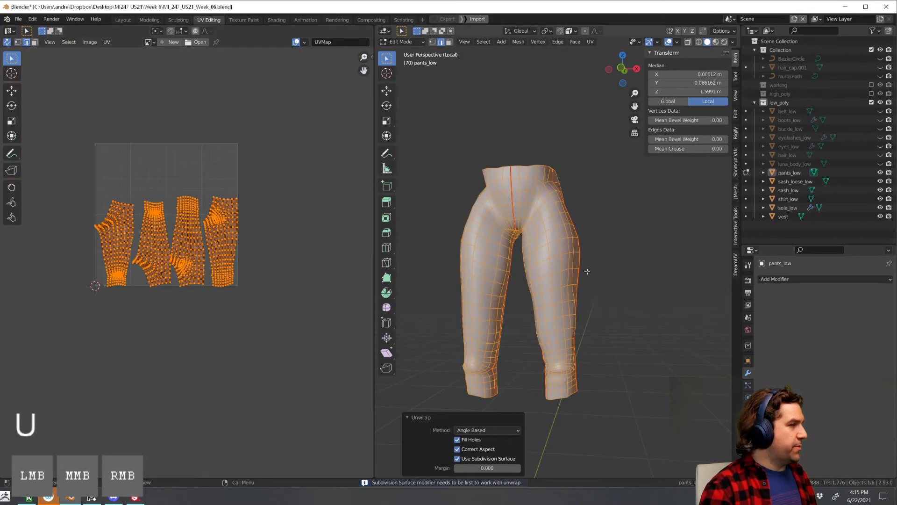
Exit the isolated view, hide pants_low, and open sash_loose_low in Edit Mode
key("KP_Divide")
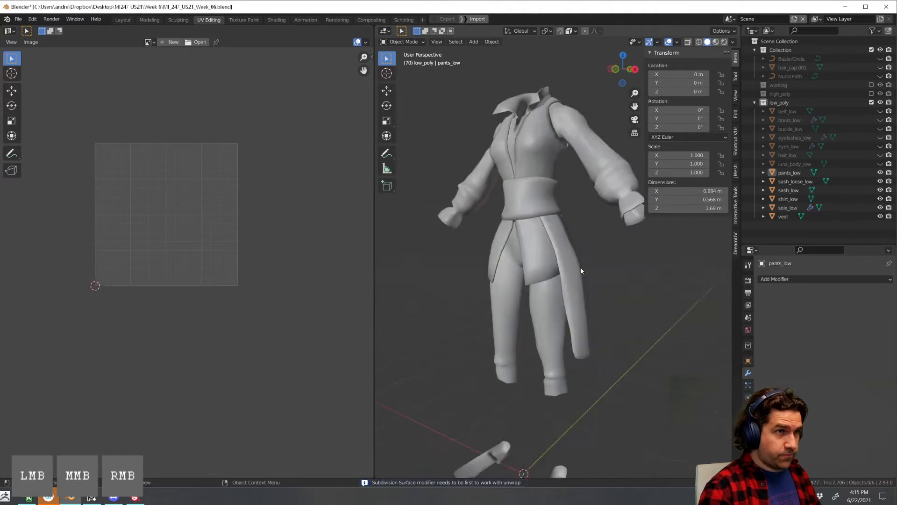
left_click(880, 172)
left_click(880, 181)
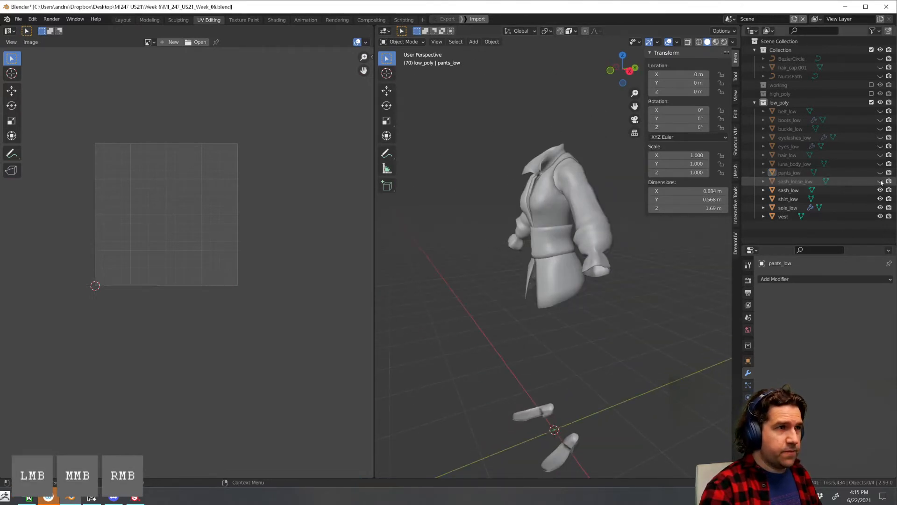
left_click(880, 182)
middle_click_drag(581, 287, 640, 277)
middle_click_drag(587, 327, 555, 298, "shift")
scroll(555, 298, "up", 3)
left_click(535, 290)
key("Tab")
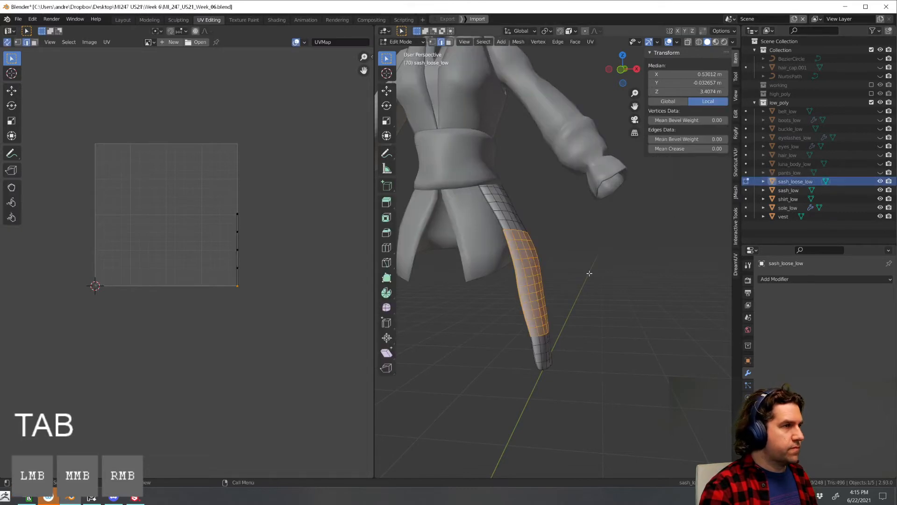
Select the sash strip's border edges by similar Face Angles and mark them as seams
key("a")
scroll(563, 304, "up", 4)
middle_click_drag(554, 274, 554, 252)
scroll(554, 252, "up", 2)
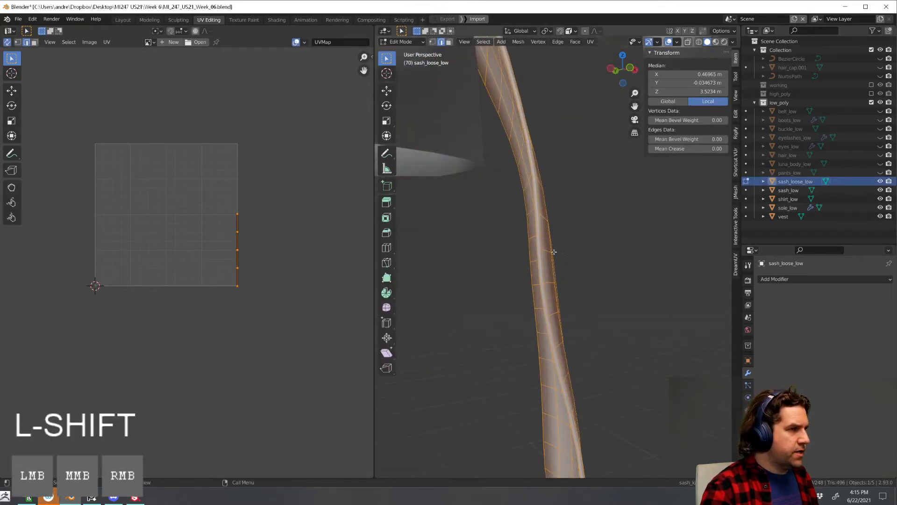
left_click(541, 233)
key("shift+g")
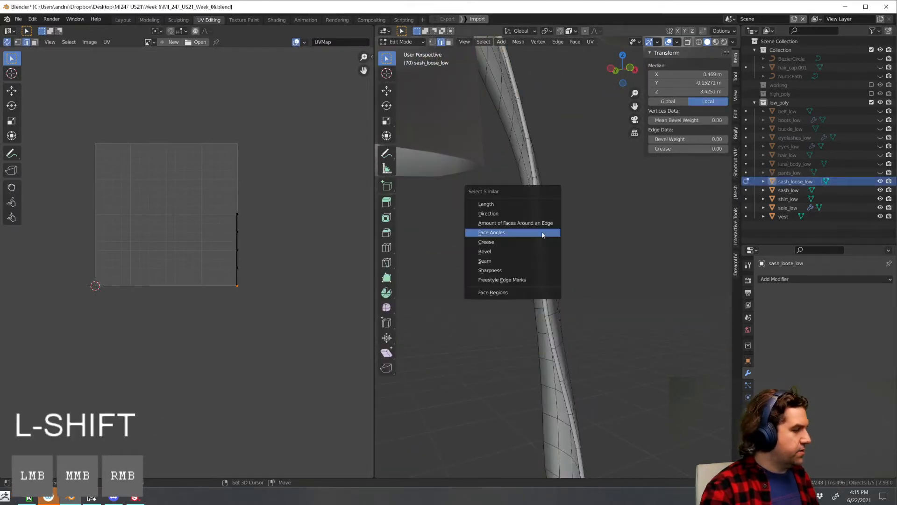
left_click(542, 232)
middle_click_drag(551, 262, 538, 338)
key("ctrl+e")
left_click(576, 243)
Isolate sash_loose_low and frame its upper end to check for gaps in the seams
middle_click_drag(631, 182, 551, 346, "shift")
key("a")
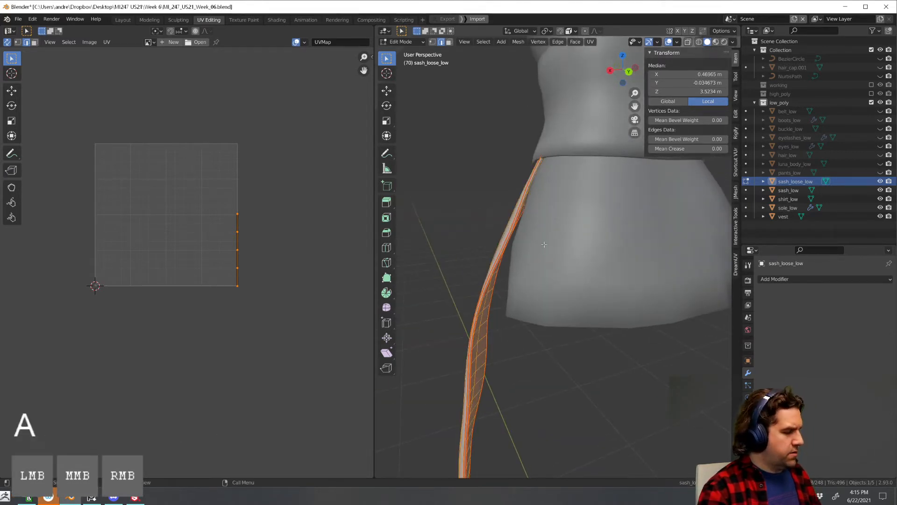
key("KP_Divide")
middle_click_drag(543, 243, 517, 256, "shift")
Select the unmarked border edges around the sash strip's upper end and mark them as seams
left_click(518, 247)
left_click(487, 262, "shift")
left_click(511, 213, "shift")
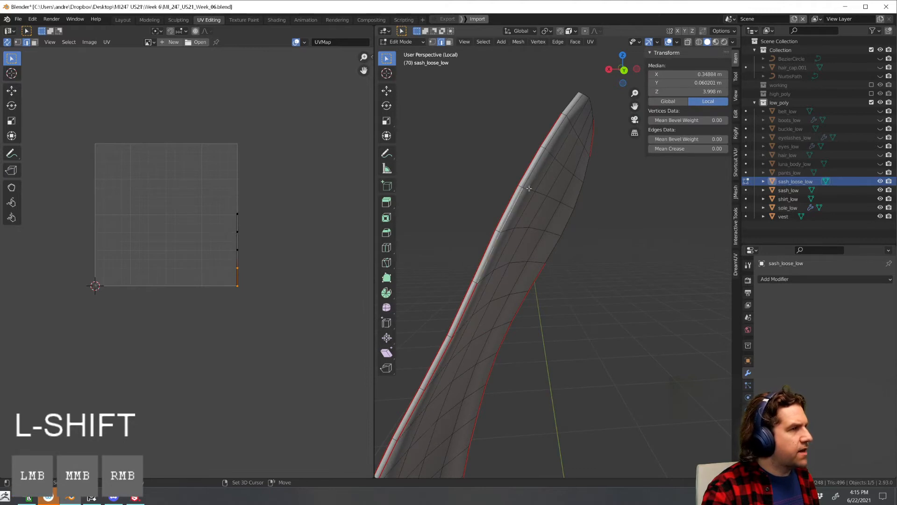
middle_click_drag(583, 125, 574, 236)
left_click(550, 212, "shift")
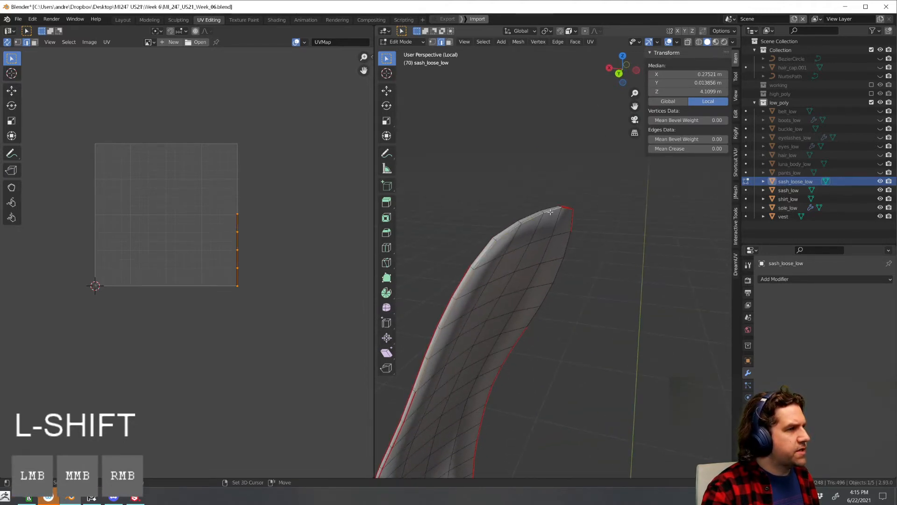
key("ctrl+e")
left_click(544, 220)
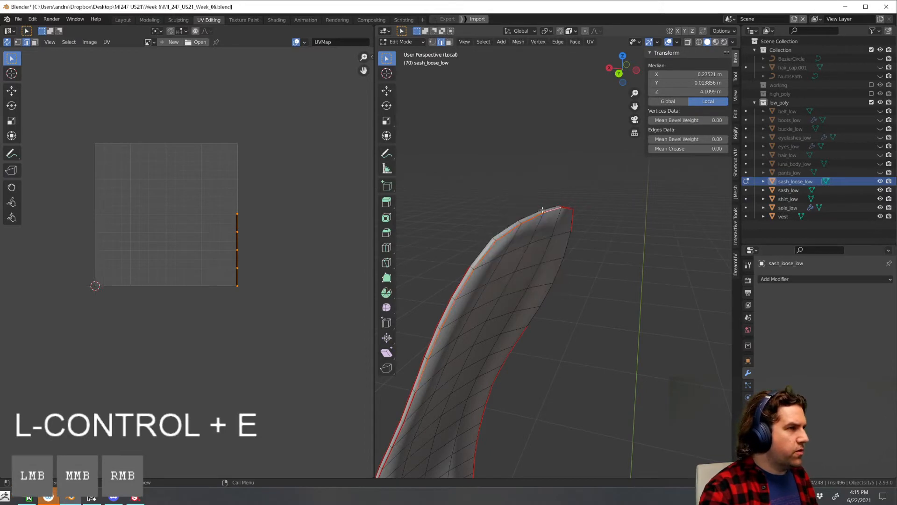
Select the outer rim edges across the sash strip's top end and mark them as a seam
left_click(544, 209)
left_click(477, 255, "shift")
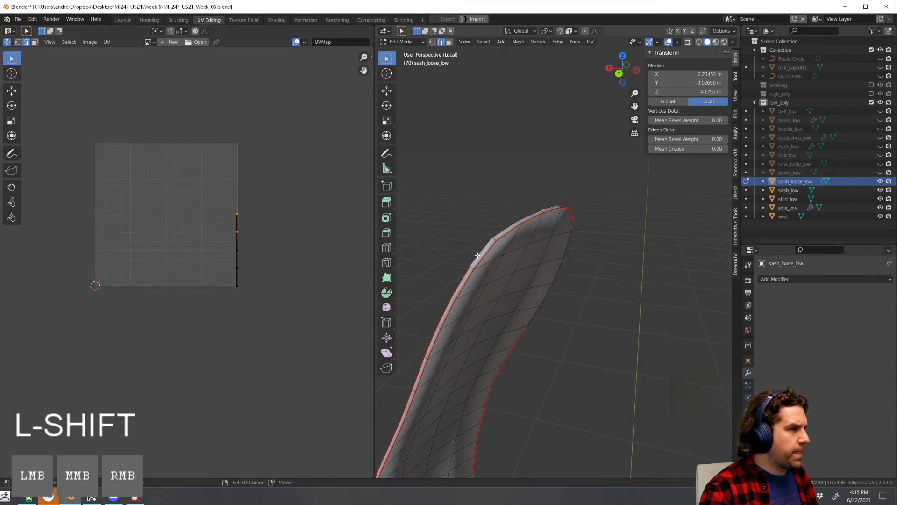
left_click(502, 229, "shift")
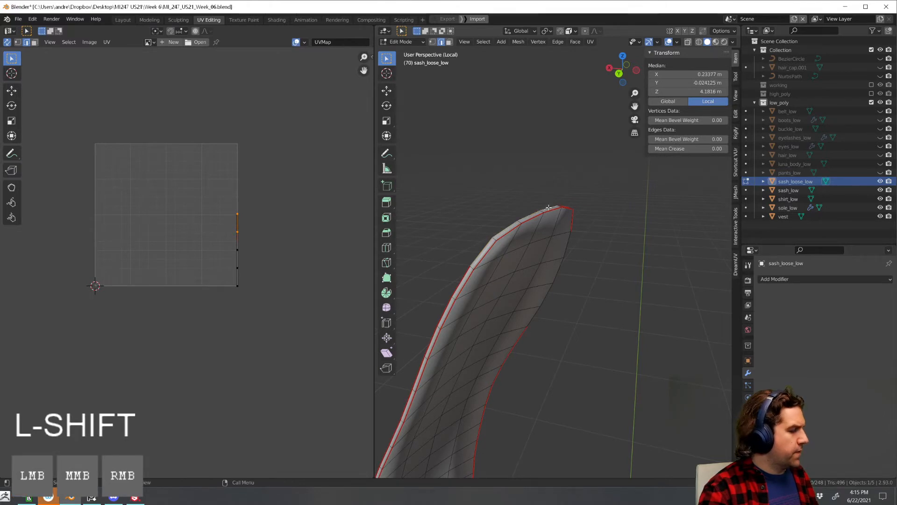
key("ctrl+e")
left_click(544, 207)
Mark the remaining edge at the sash strip's upper corner as a seam
left_click(494, 238)
middle_click_drag(538, 234, 449, 261)
mouse_move(484, 225)
middle_mouse_down("shift")
mouse_move(527, 209)
mouse_move(496, 228)
middle_mouse_up("shift")
key("ctrl+e")
left_click(526, 230)
Tag a seam path down the sash strip's side from the top corner to the existing border seam
left_click(514, 295, "ctrl")
middle_click_drag(514, 295, 566, 275)
middle_click_drag(567, 289, 542, 216, "shift")
key("ctrl+z")
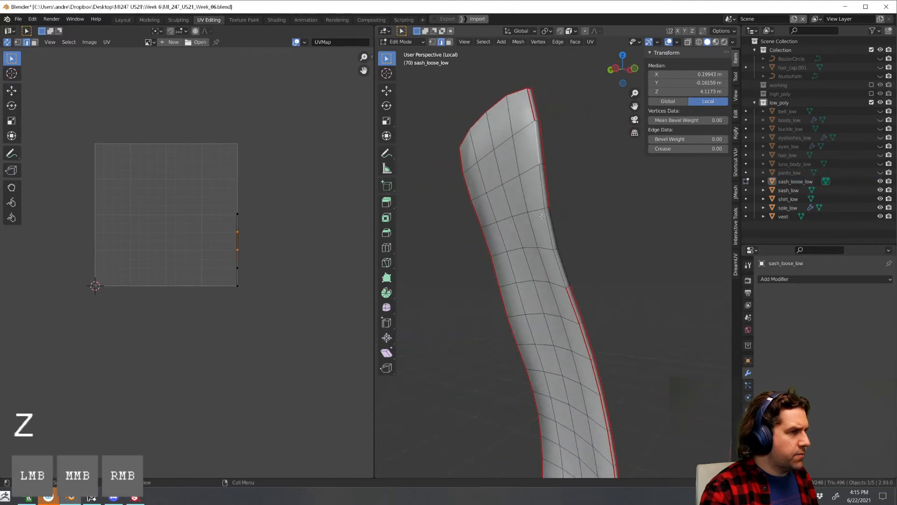
left_click(558, 270, "ctrl")
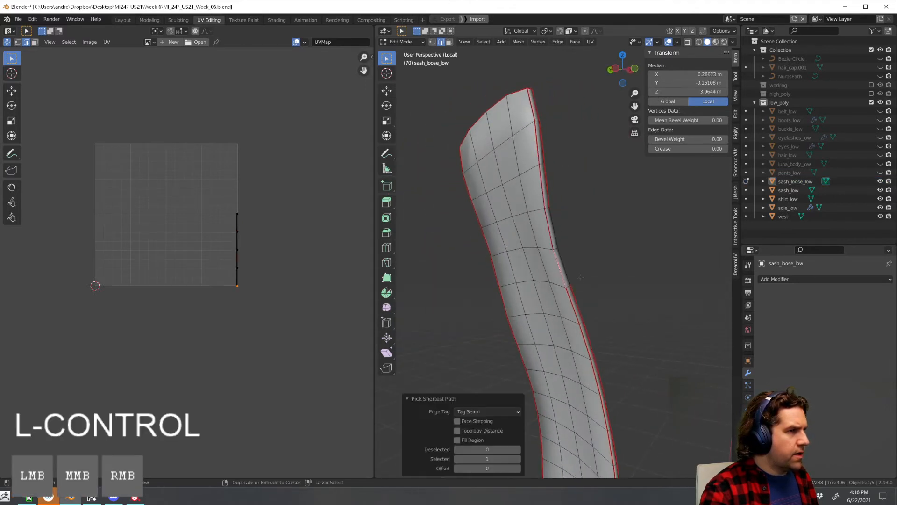
Tag the unmarked edges along the sash strip's upper side border as a seam path
left_click(565, 273)
middle_click_drag(565, 273, 555, 242)
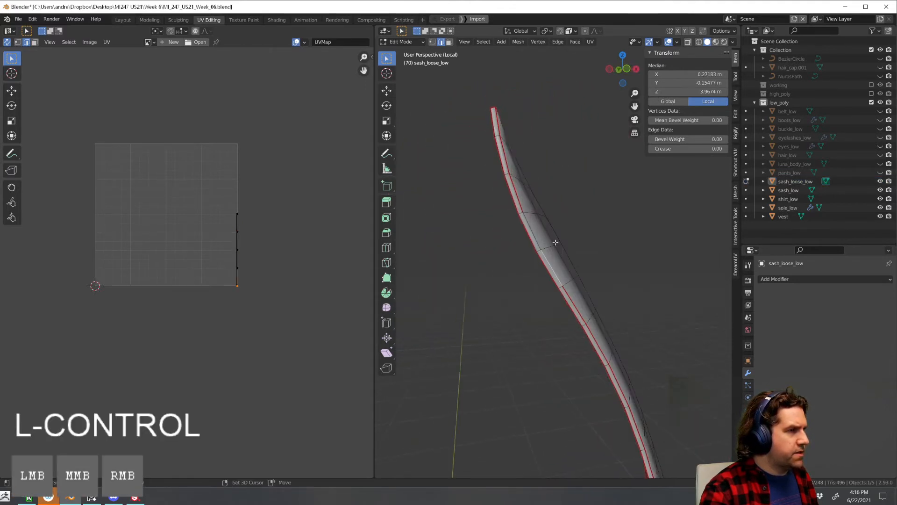
left_click(532, 231, "ctrl")
middle_click_drag(519, 274, 611, 208)
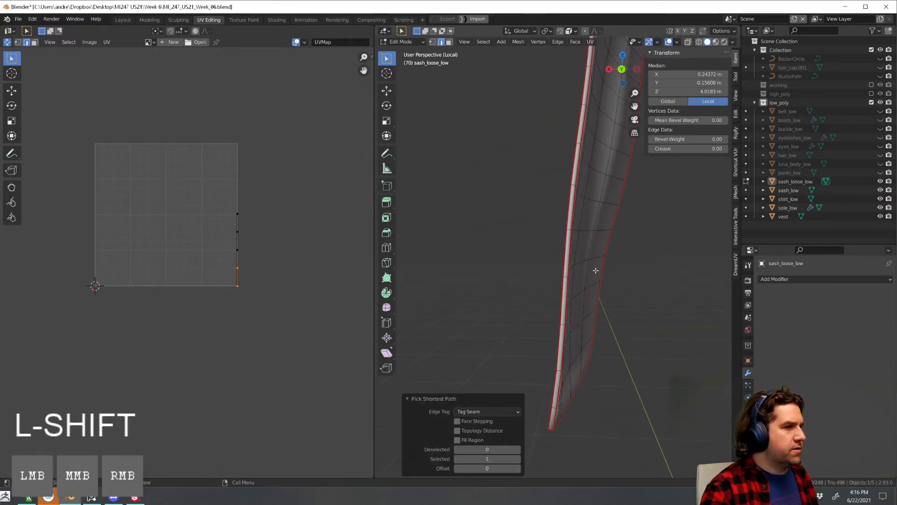
Unwrap all faces of the loose sash strip and inspect its UV islands
key("a")
key("u")
left_click(561, 181)
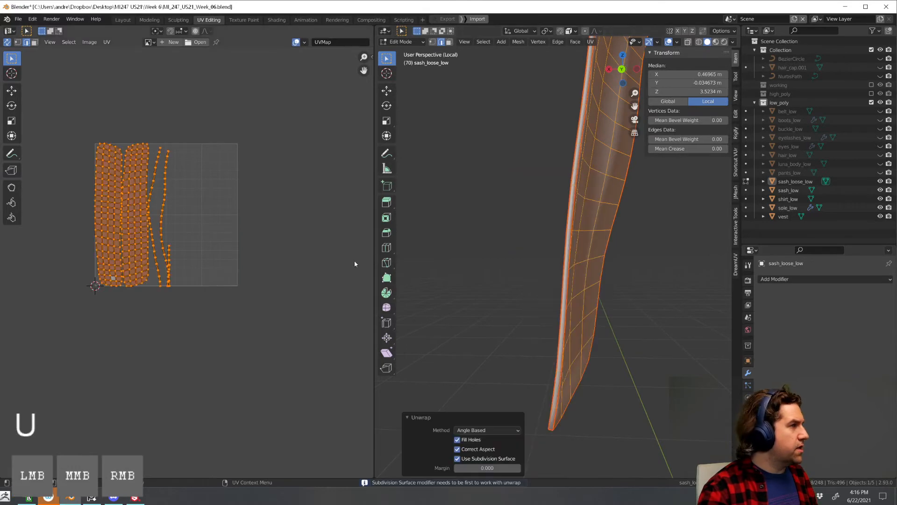
scroll(159, 243, "up", 5)
left_click(162, 244)
middle_click_drag(162, 244, 182, 258)
scroll(189, 267, "up", 6)
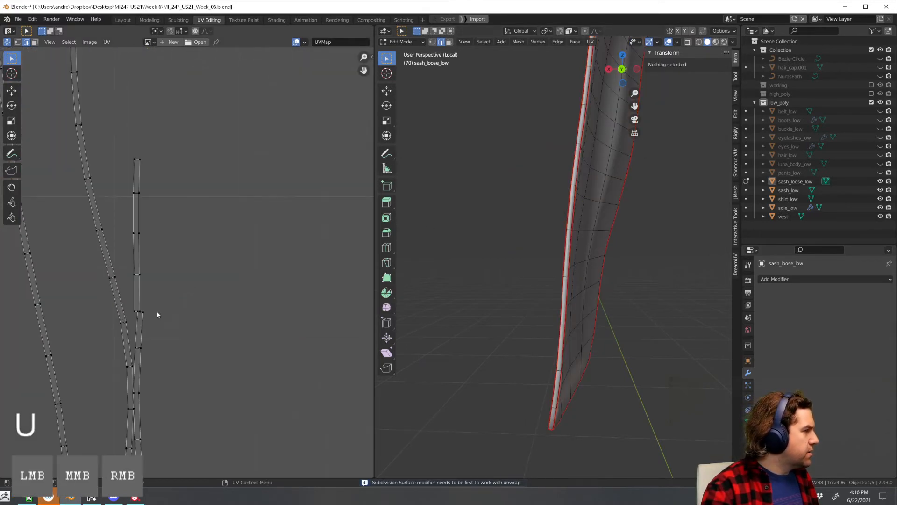
scroll(192, 262, "down", 7)
middle_click_drag(207, 204, 208, 273, "shift")
Return to Object Mode, leave the isolated view and hide sash_loose_low
key("Tab")
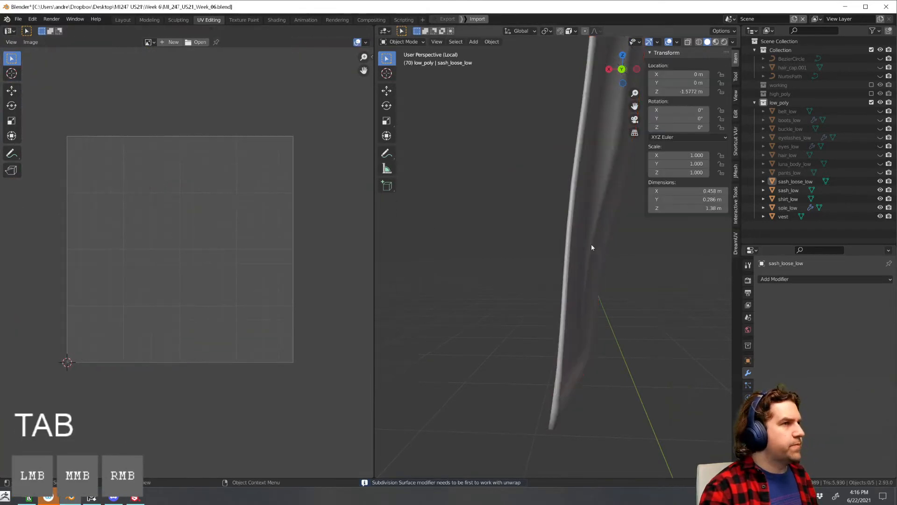
middle_click_drag(590, 244, 643, 271)
left_click(643, 271)
key("slash")
scroll(538, 273, "down", 3)
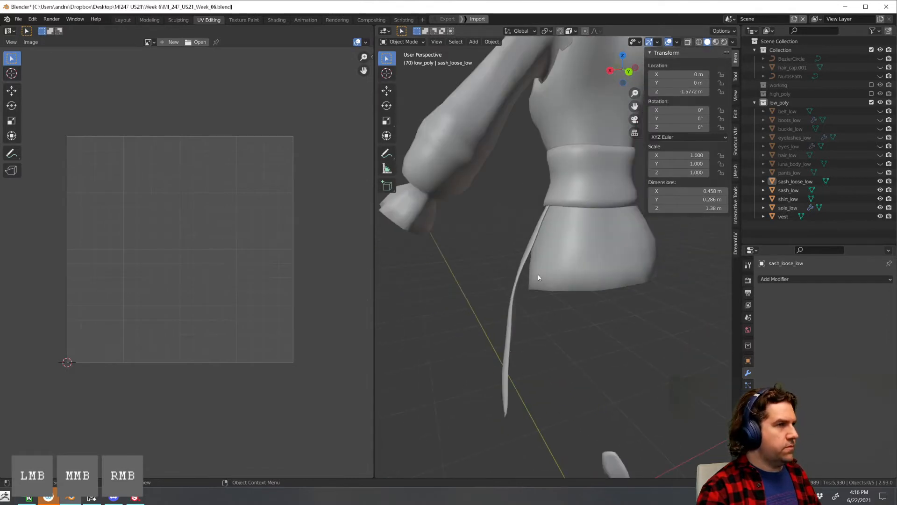
middle_click_drag(537, 274, 696, 281)
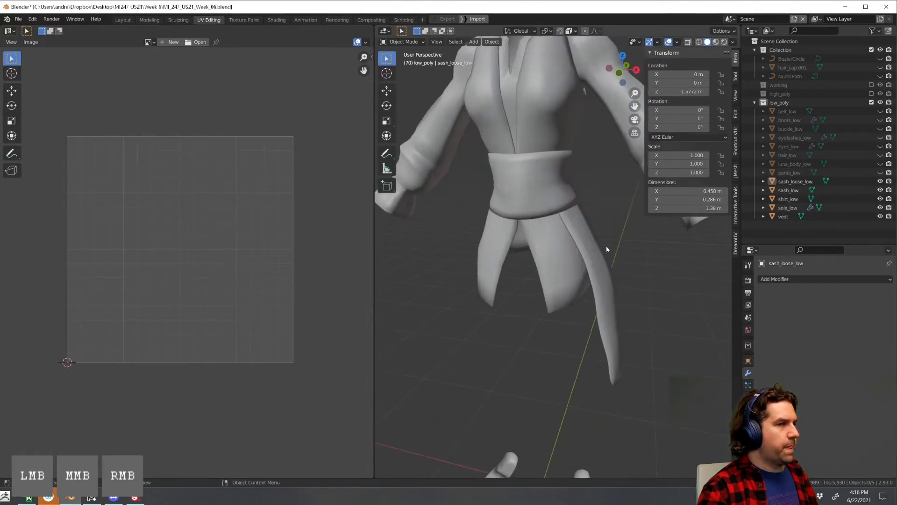
left_click(880, 181)
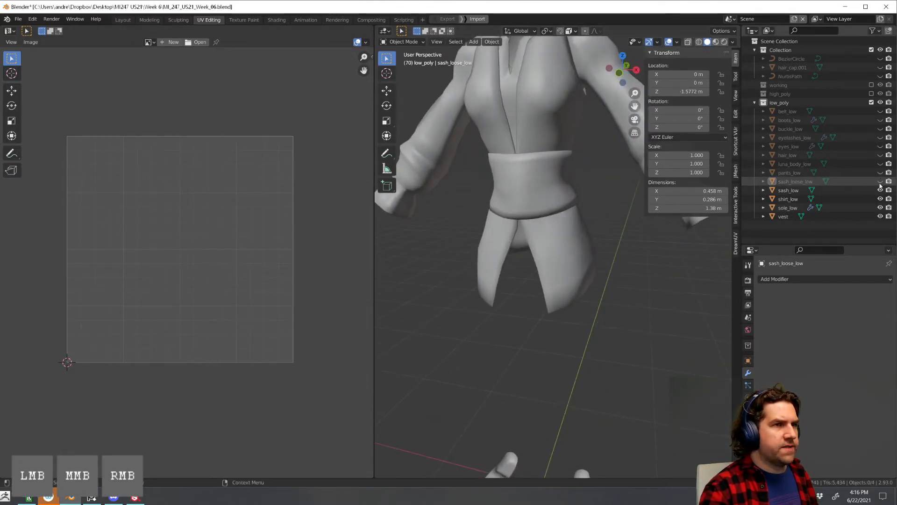
Isolate sash_low in Edit Mode and mark its centre-back vertical edge loop as a seam
left_click(823, 196)
key("Tab")
key("slash")
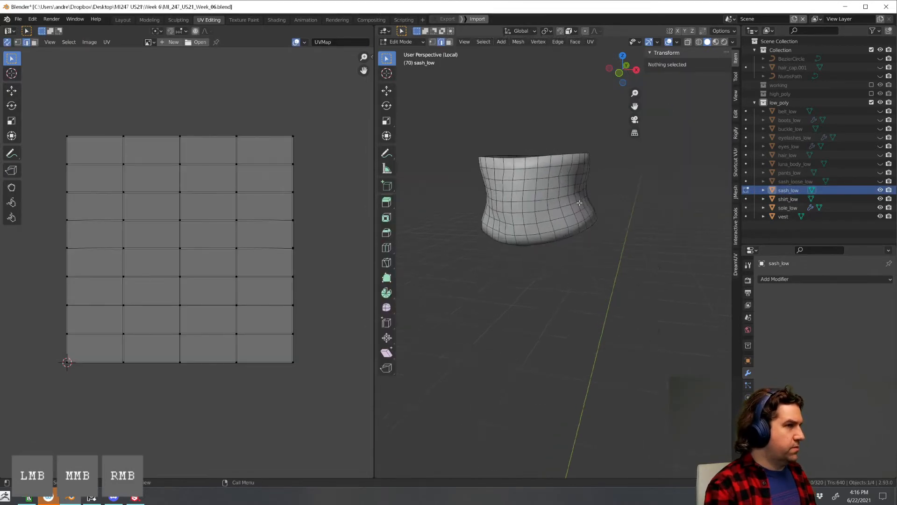
middle_click_drag(579, 202, 545, 232)
left_click(516, 199, "alt")
key("ctrl+e")
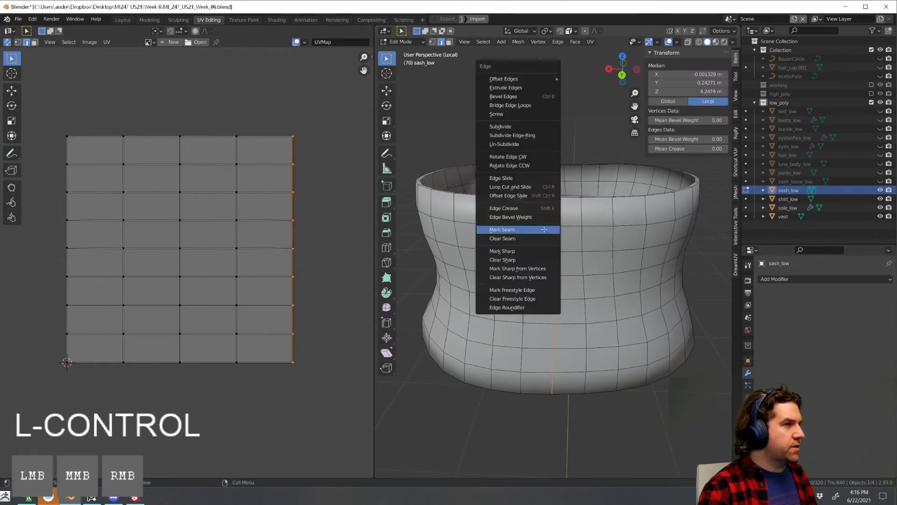
left_click(544, 229)
Unwrap all faces of sash_low and return to Object Mode
key("a")
key("u")
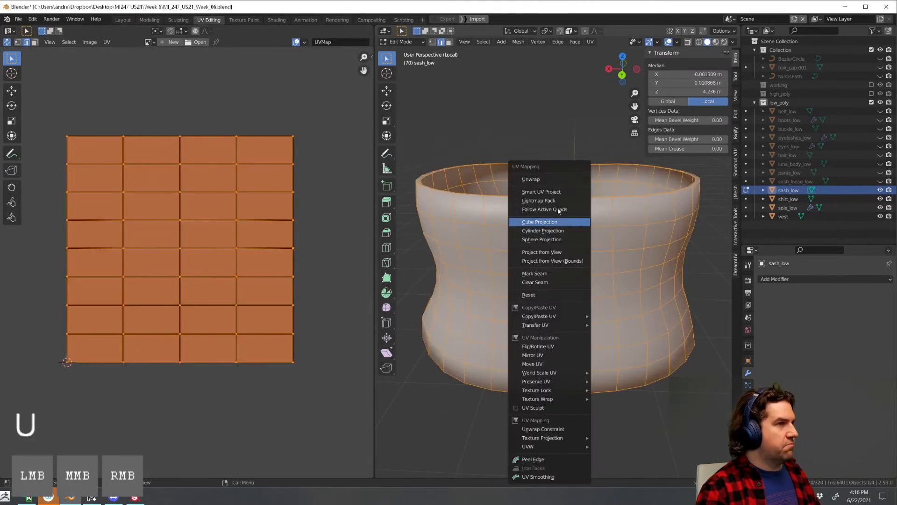
left_click(533, 179)
key("Tab")
key("Tab")
middle_click_drag(584, 280, 541, 279)
key("Tab")
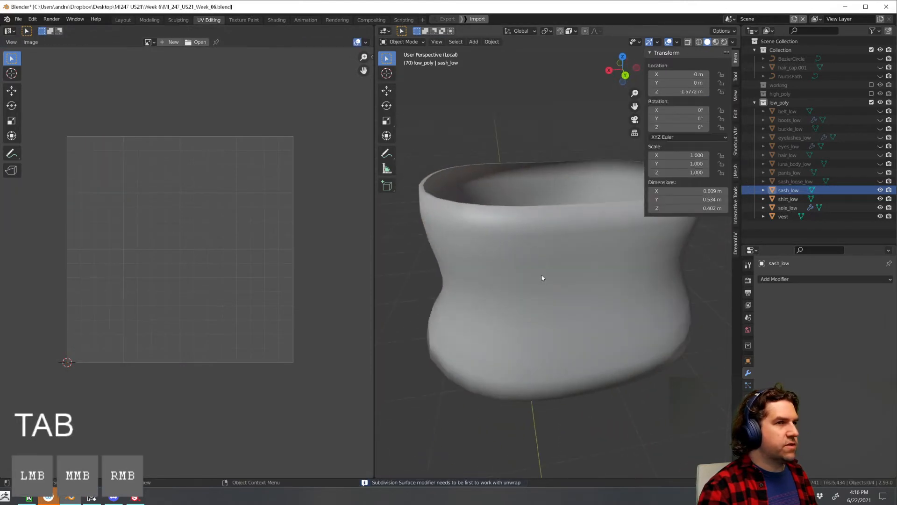
Hide sash_low and isolate shirt_low in Edit Mode
left_click(880, 191)
left_click(868, 198)
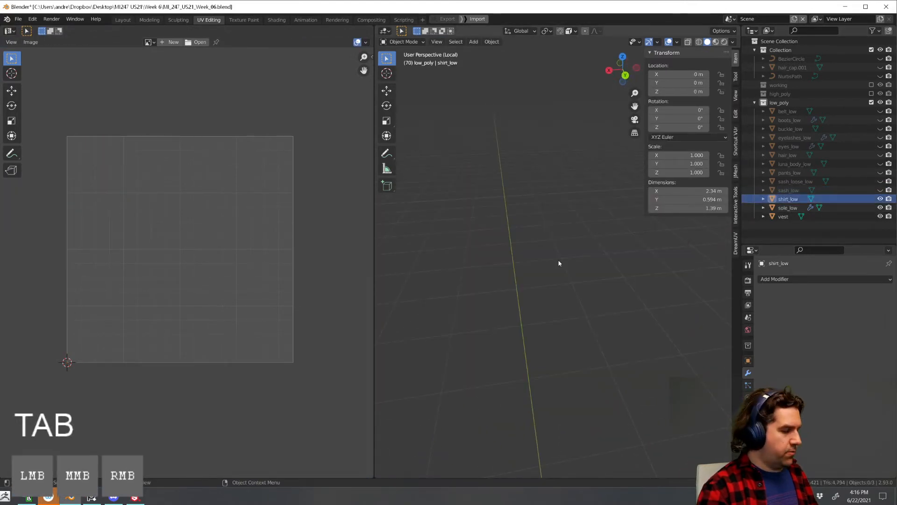
key("KP_Divide")
scroll(537, 252, "down", 2)
middle_click_drag(540, 232, 453, 206)
scroll(572, 238, "up", 1)
left_click(564, 231)
key("Tab")
key("a")
key("KP_Divide")
scroll(467, 212, "up", 3)
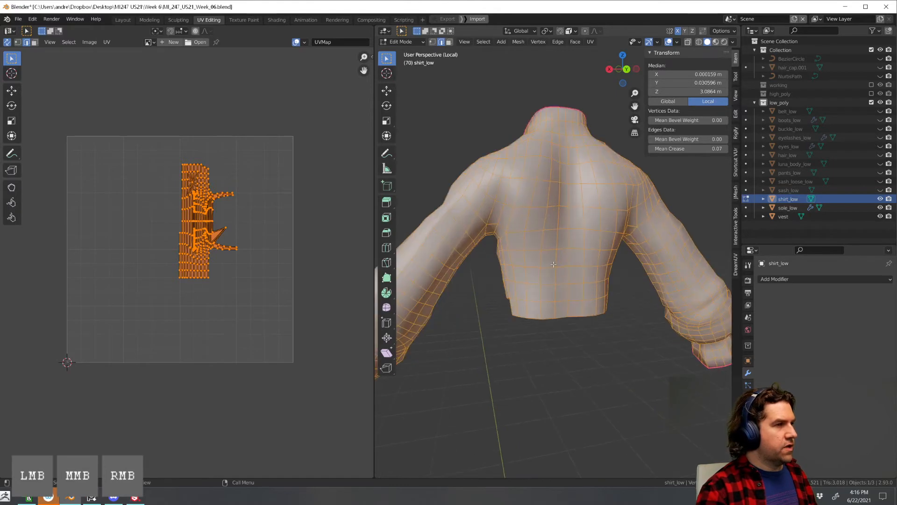
Delete the extra strip of faces along the lower back hem of the shirt
middle_click_drag(556, 285, 654, 224)
key("alt+a")
scroll(653, 304, "up", 3)
middle_click_drag(642, 266, 587, 331)
left_click(653, 305)
key("KP_Decimal")
right_click(565, 335)
scroll(622, 330, "down", 3)
middle_click_drag(641, 324, 565, 348)
key("3")
left_click(477, 348)
left_click(608, 353, "ctrl")
right_click(602, 353)
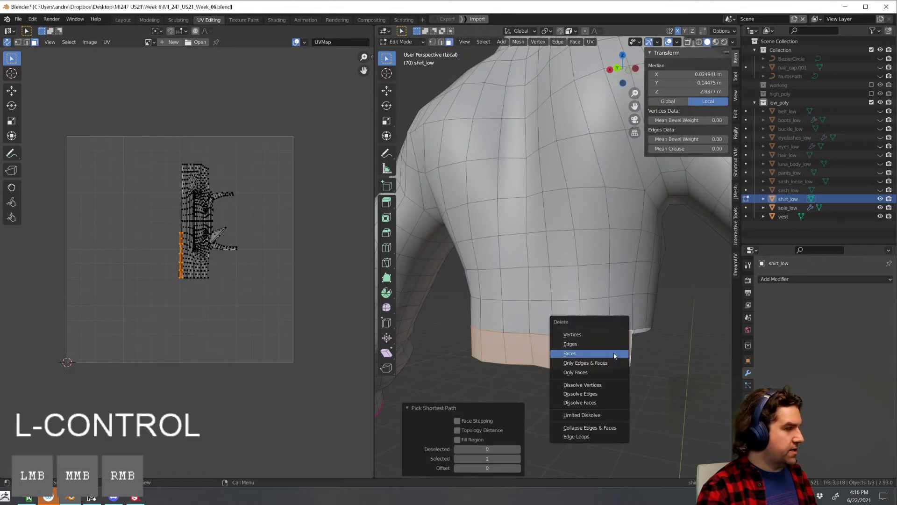
left_click(613, 353)
Mark the shirt's armhole edge loops at the shoulders as seams
scroll(614, 350, "down", 3)
middle_click_drag(607, 299, 566, 323)
middle_click_drag(566, 262, 613, 299, "shift")
left_click(495, 232)
key("2")
key("ctrl+e")
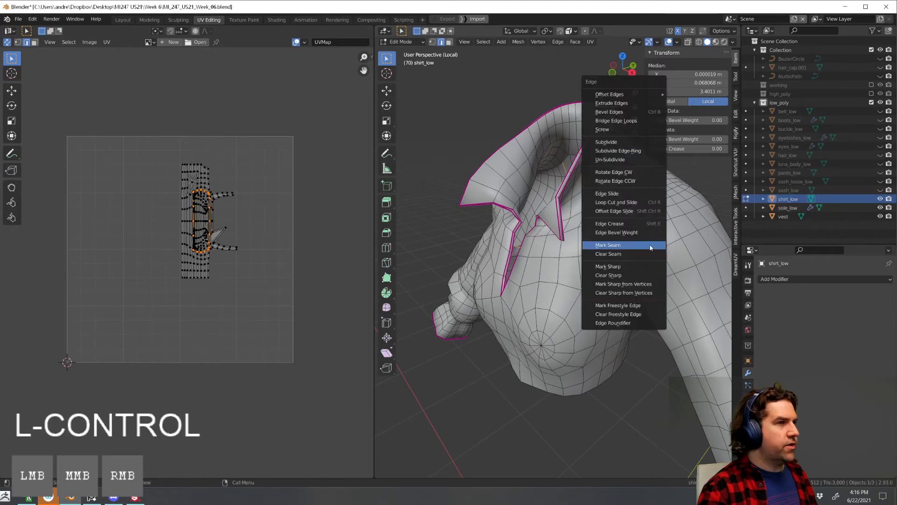
left_click(649, 246)
Tag a lengthwise seam path along the underside of the first sleeve and mark the remaining edges at its armpit
middle_click_drag(647, 254, 566, 159)
middle_click_drag(548, 130, 529, 248)
left_click(530, 251, "ctrl")
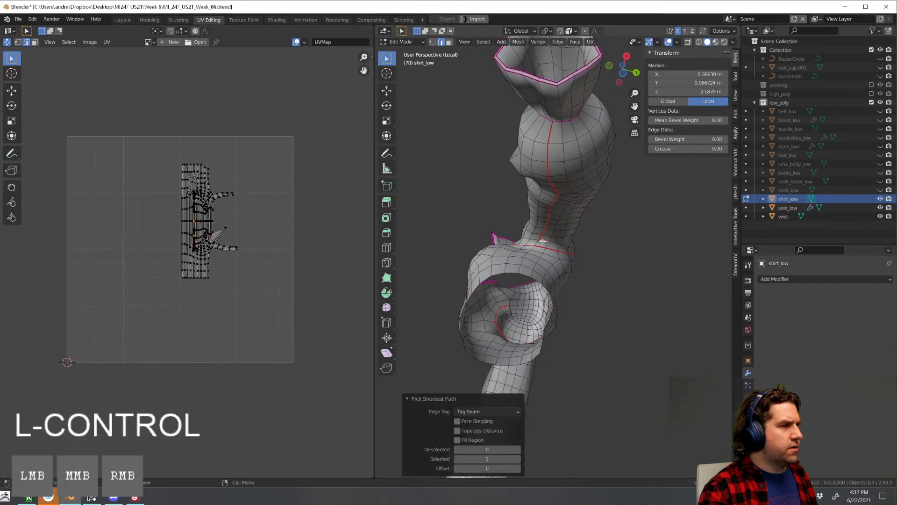
left_click(549, 250, "shift")
left_click(544, 239, "shift")
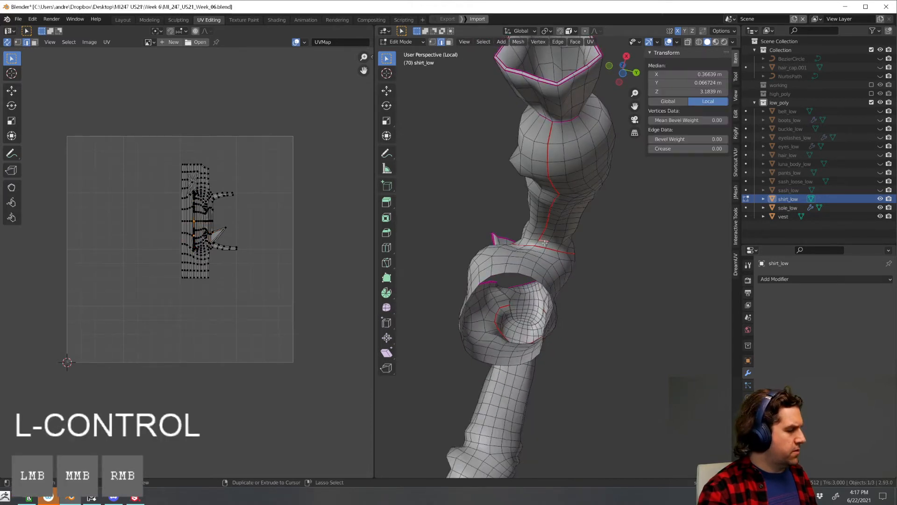
key("ctrl+e")
left_click(535, 253)
scroll(536, 258, "up", 3)
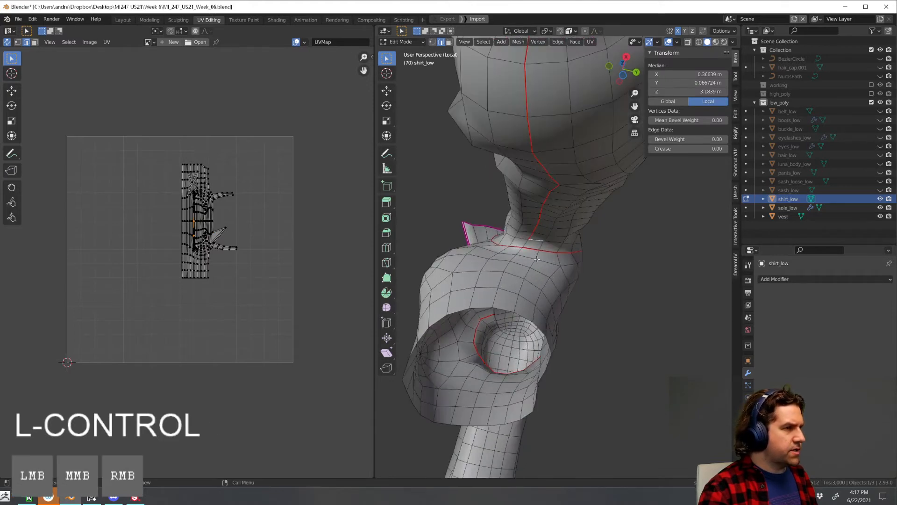
Tag seam paths down the shirt's side to the hem and along the other sleeve from its cuff
left_click(496, 291, "ctrl")
middle_click_drag(496, 291, 532, 369)
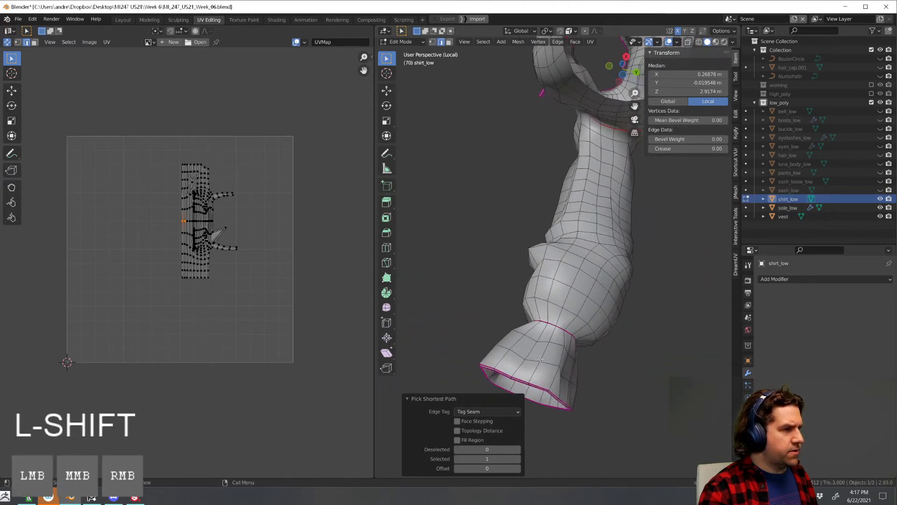
left_click(595, 238, "ctrl")
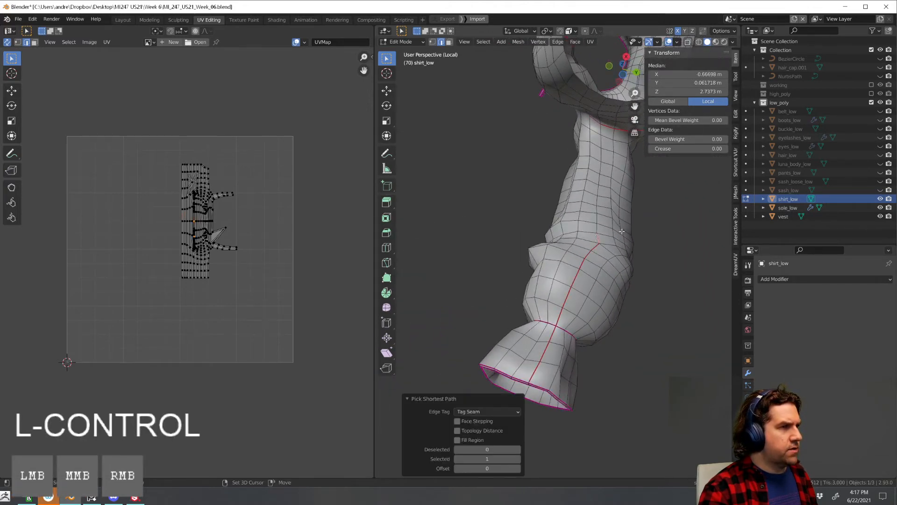
middle_click_drag(595, 238, 564, 244)
Mark the inner and outer rim edge loops of the first cuff as seams
middle_click_drag(505, 269, 568, 250, "shift")
scroll(595, 201, "up", 3)
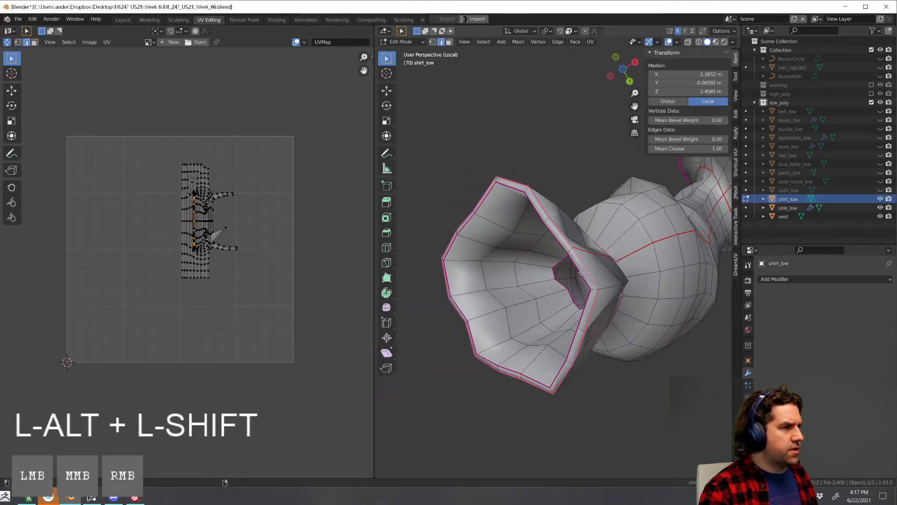
left_click(584, 263, "alt+shift")
key("ctrl+e")
left_click(580, 274)
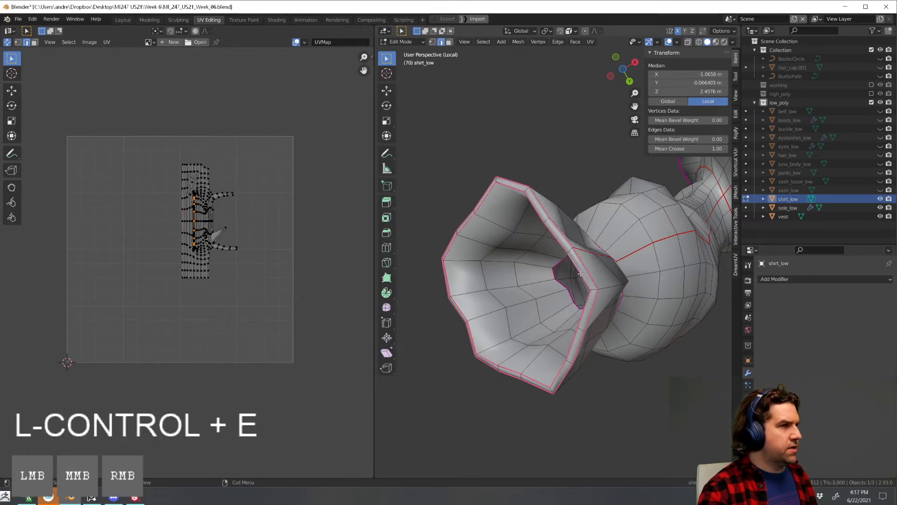
key("ctrl+e")
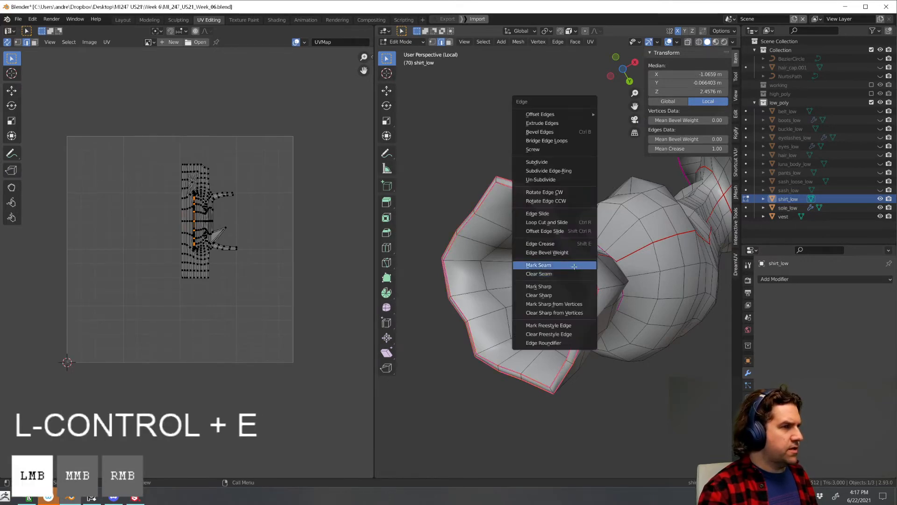
left_click(574, 266)
Mark the lengthwise edges on the puffed part of the sleeve above that cuff as a seam
middle_click_drag(574, 268, 484, 220)
middle_click_drag(577, 280, 523, 381, "shift")
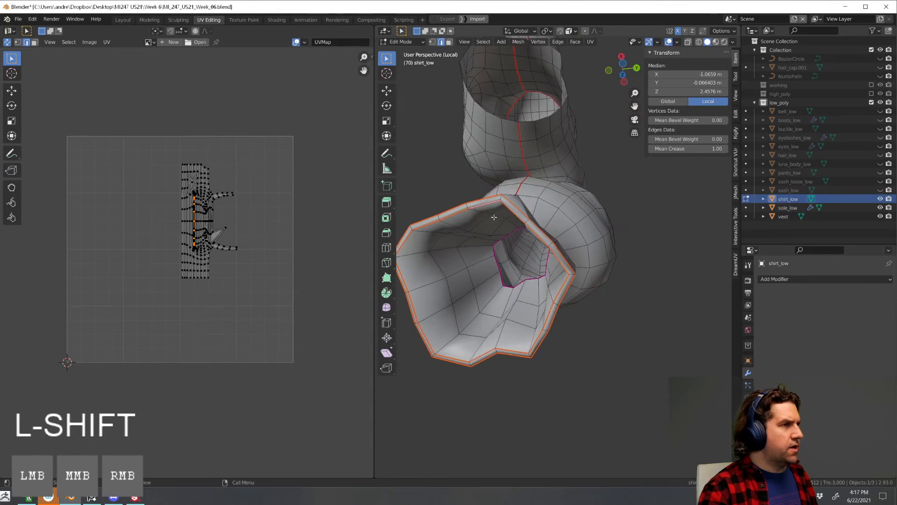
middle_click_drag(494, 217, 589, 245)
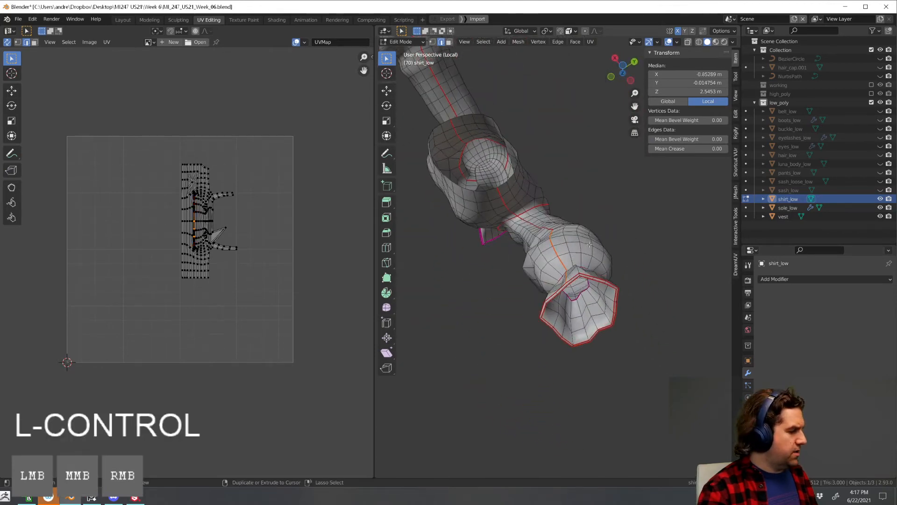
key("ctrl+e")
left_click(591, 245)
Mark the lengthwise sleeve edges and the rim edge loops at the opposite cuff as seams
middle_click_drag(500, 155, 575, 346, "shift")
middle_click_drag(519, 210, 590, 193)
scroll(590, 205, "up", 4)
middle_click_drag(591, 233, 544, 290, "shift")
key("ctrl+e")
left_click(519, 362)
left_click(563, 276, "alt+shift")
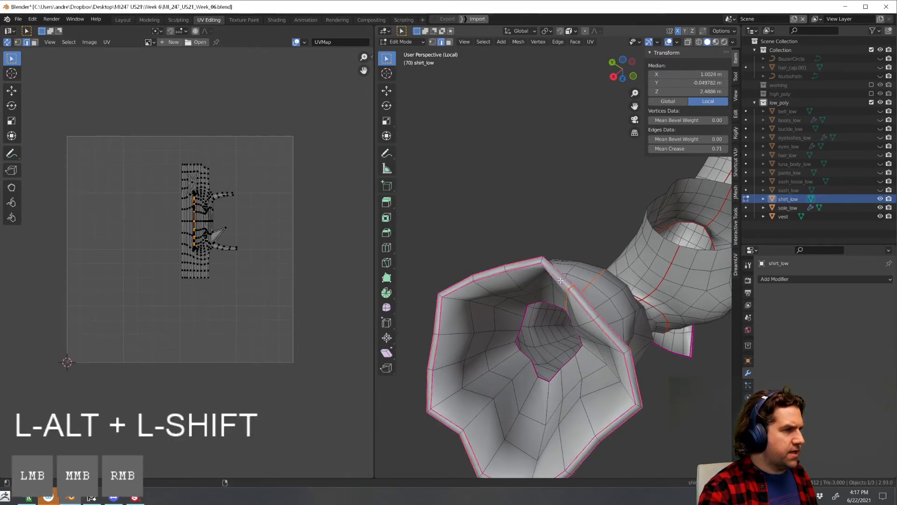
key("ctrl+e")
left_click(560, 281)
Mark the shirt's centre-front edges from the neckline's V point down to the hem as a seam
middle_click_drag(560, 281, 571, 349)
left_click(576, 307, "alt")
scroll(571, 350, "up", 2)
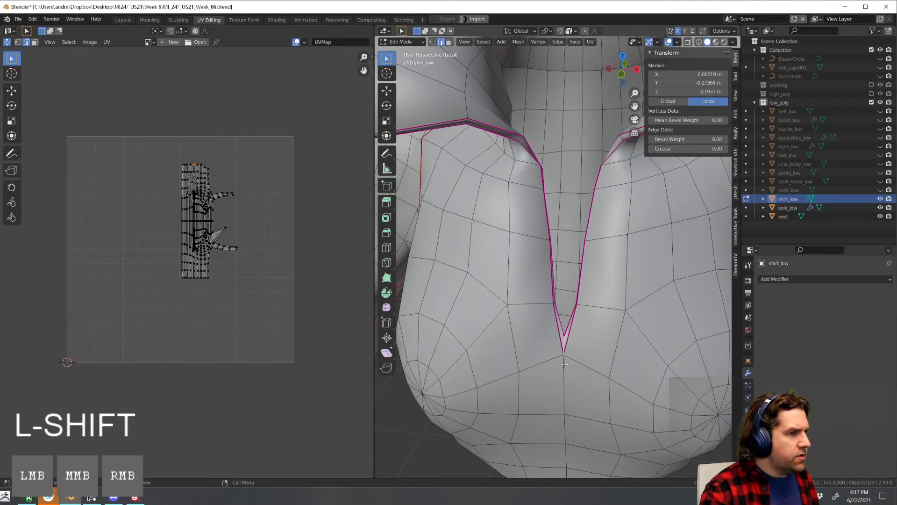
left_click(562, 380, "alt+shift")
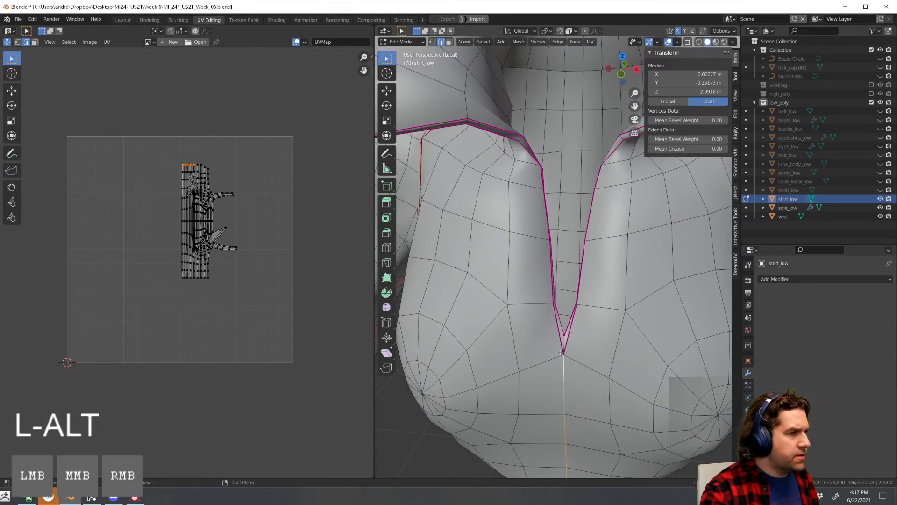
key("ctrl+e")
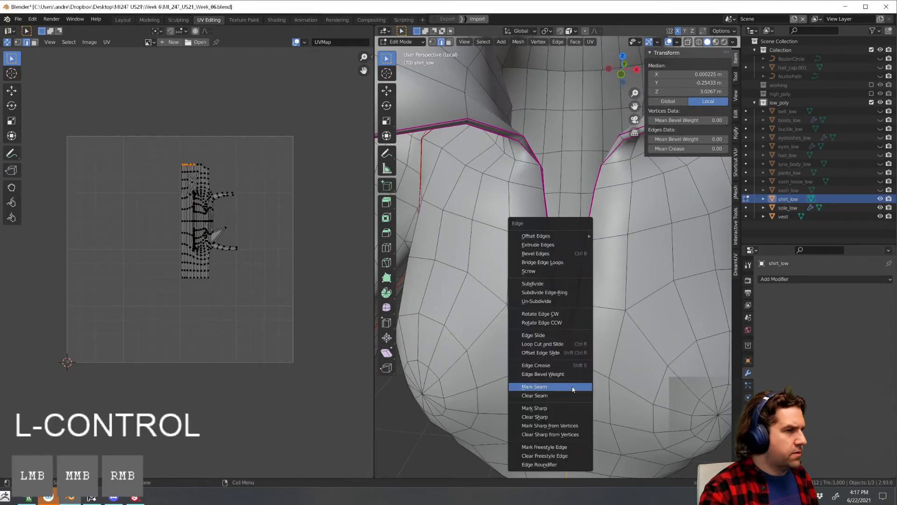
left_click(573, 389)
Try to tag a seam path along the base of the shirt collar over the shoulder
scroll(573, 385, "down", 3)
scroll(583, 371, "up", 1)
middle_click_drag(565, 313, 557, 343, "shift")
scroll(547, 368, "up", 3)
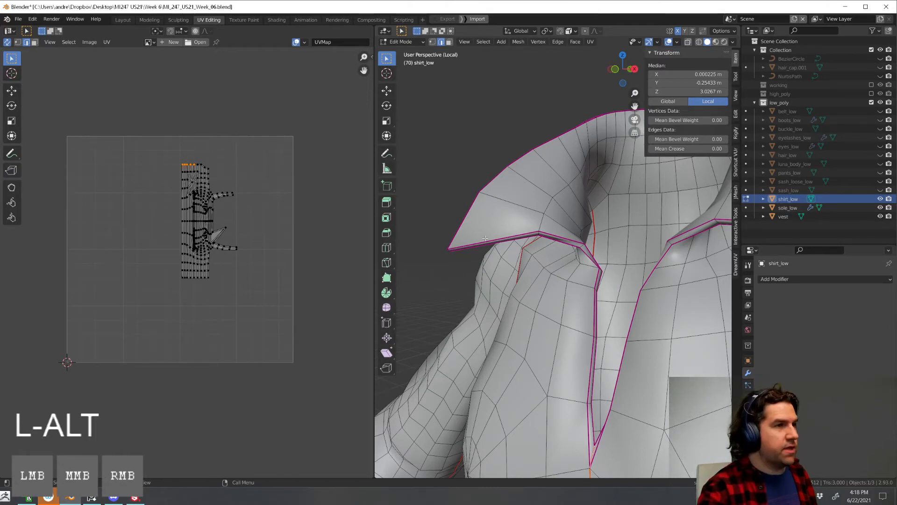
middle_click_drag(485, 239, 434, 270, "shift")
middle_click_drag(551, 234, 523, 262, "shift")
scroll(552, 252, "up", 3)
middle_click_drag(609, 250, 586, 258)
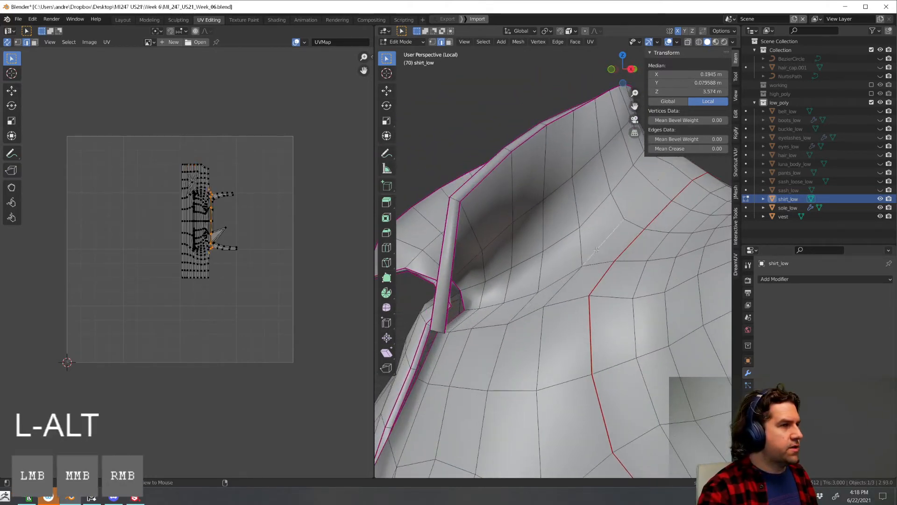
left_click(592, 251, "ctrl")
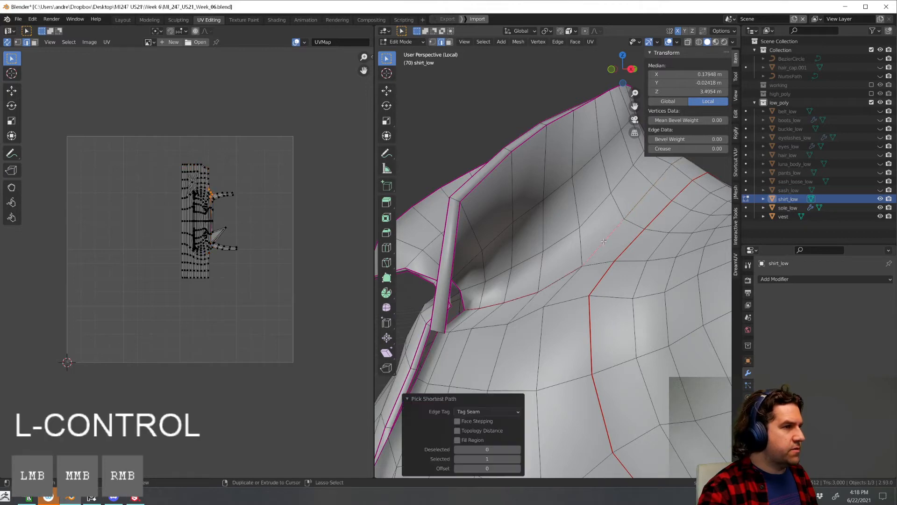
middle_click_drag(592, 252, 554, 278)
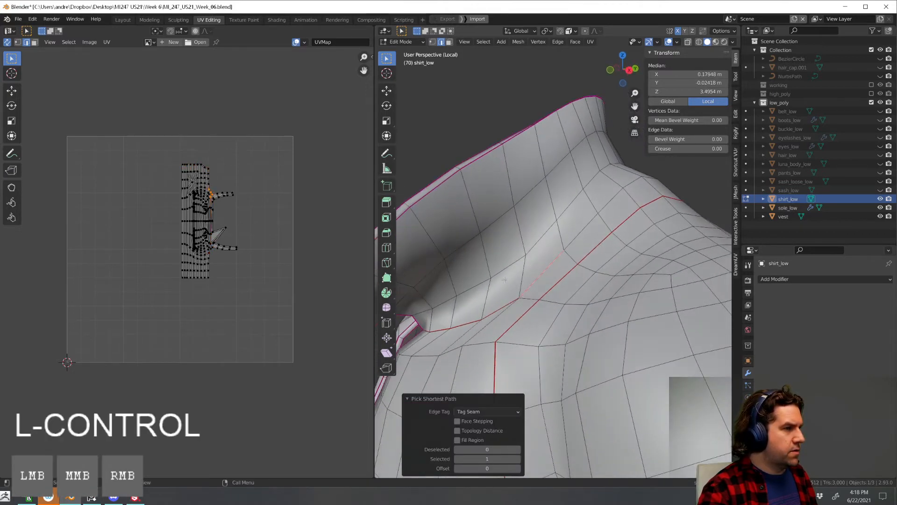
key("ctrl+z")
Tag a seam path along the base of the shirt collar, from the front opening around the back of the neck to the opposite side
left_click(421, 313)
middle_click_drag(421, 313, 491, 248)
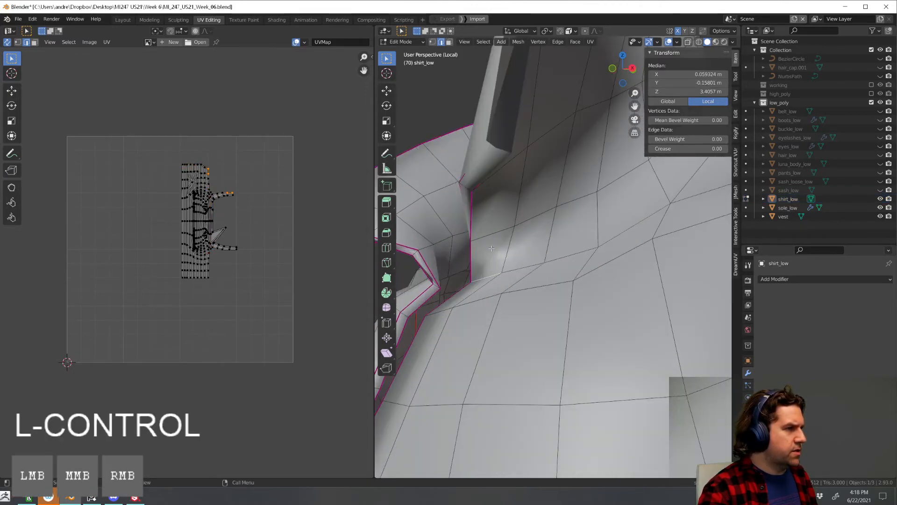
left_click(536, 215, "ctrl")
middle_click_drag(536, 215, 534, 231)
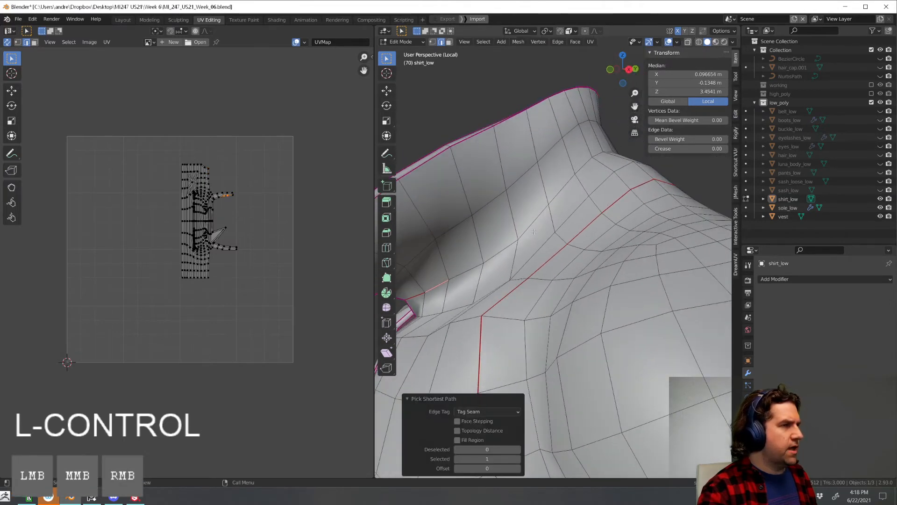
left_click(585, 163, "ctrl")
middle_click_drag(585, 163, 519, 248)
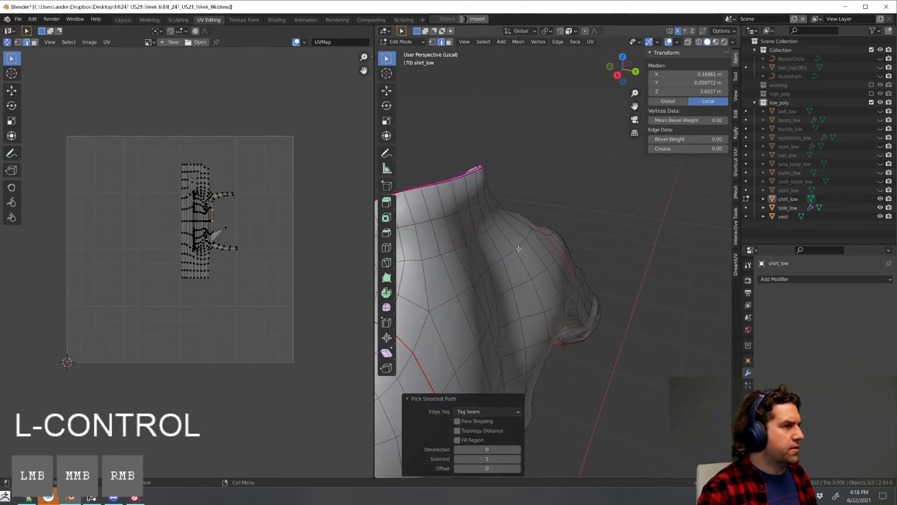
left_click(500, 220, "ctrl")
scroll(500, 220, "down", 2)
middle_click_drag(500, 220, 434, 238)
middle_click_drag(491, 225, 538, 243, "shift")
middle_click_drag(608, 219, 537, 224)
scroll(638, 201, "up", 2)
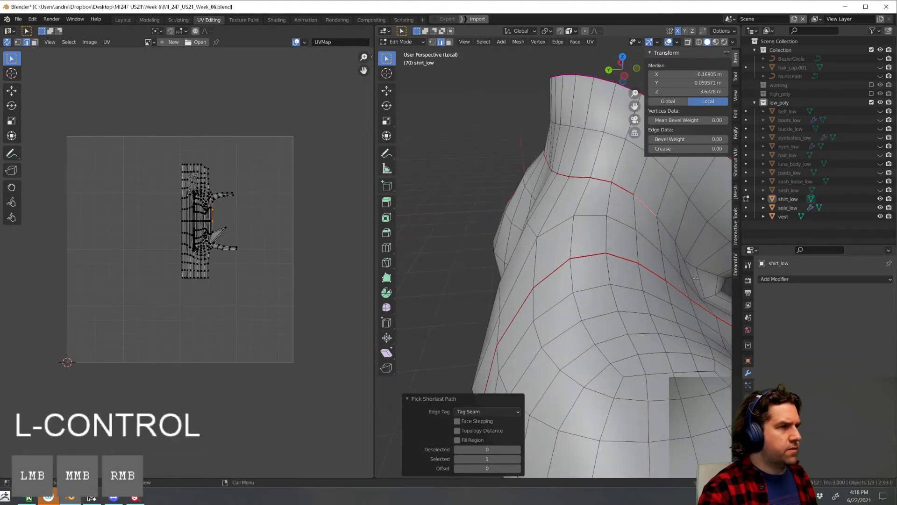
Mark the rim edge loop running around the collar and the front neck opening as a seam
middle_click_drag(696, 279, 593, 328)
left_click(566, 396)
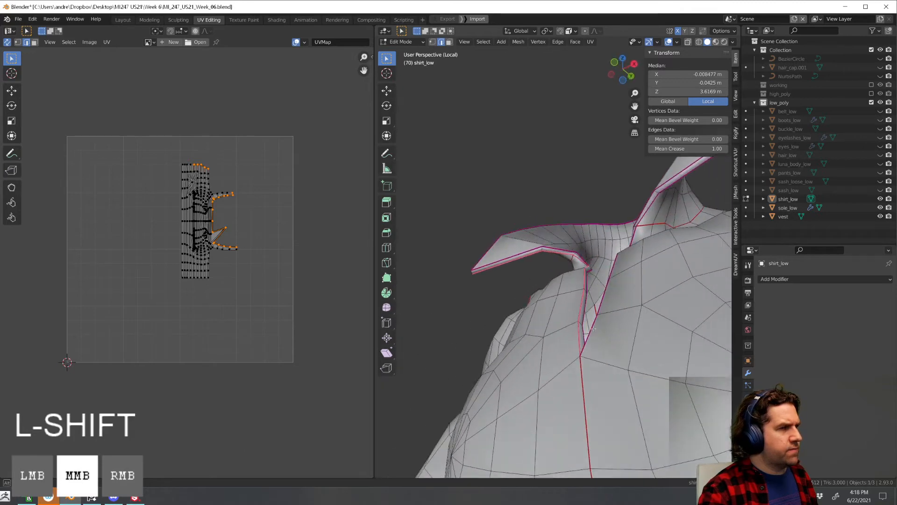
middle_click_drag(634, 277, 576, 335)
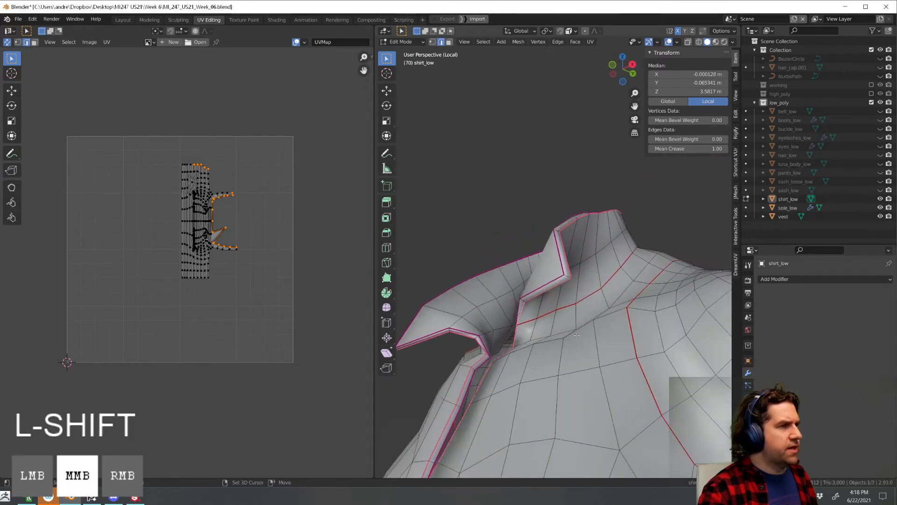
key("ctrl+e")
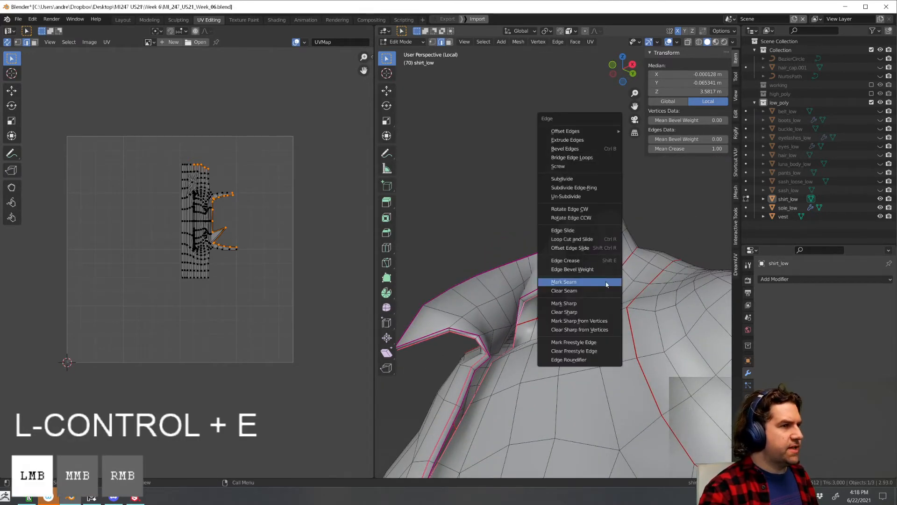
left_click(607, 284)
key("Tab")
key("Tab")
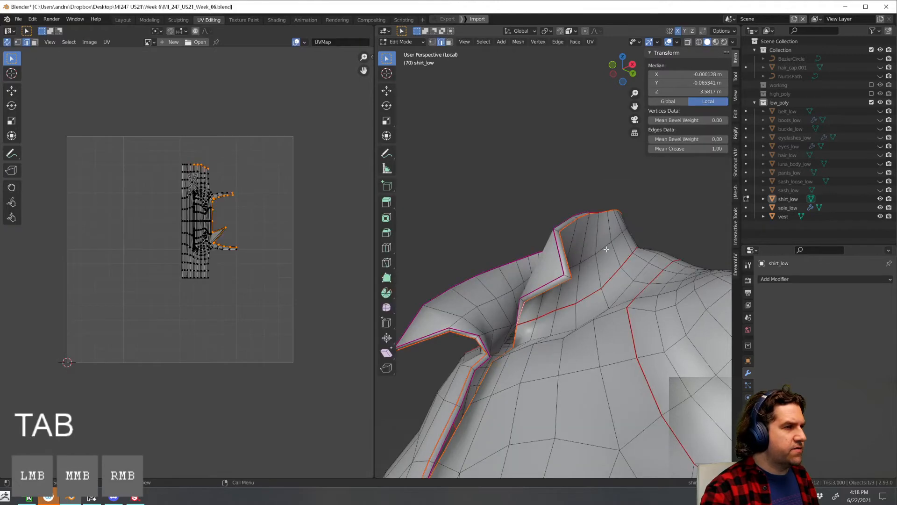
Select the entire shirt mesh and unwrap it along the marked seams
key("a")
scroll(603, 262, "down", 5)
middle_click_drag(572, 306, 598, 317)
key("u")
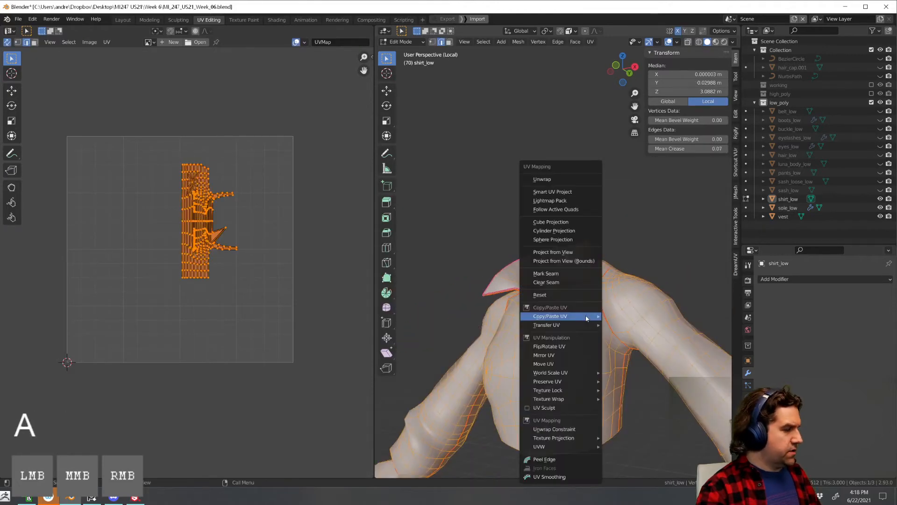
left_click(552, 183)
scroll(191, 249, "up", 3)
middle_click_drag(191, 247, 174, 286, "shift")
Select the collar's linked UV island and examine which collar and neck-opening faces it covers on the model
left_click(300, 285)
middle_click_drag(292, 284, 262, 328, "shift")
left_click(275, 248)
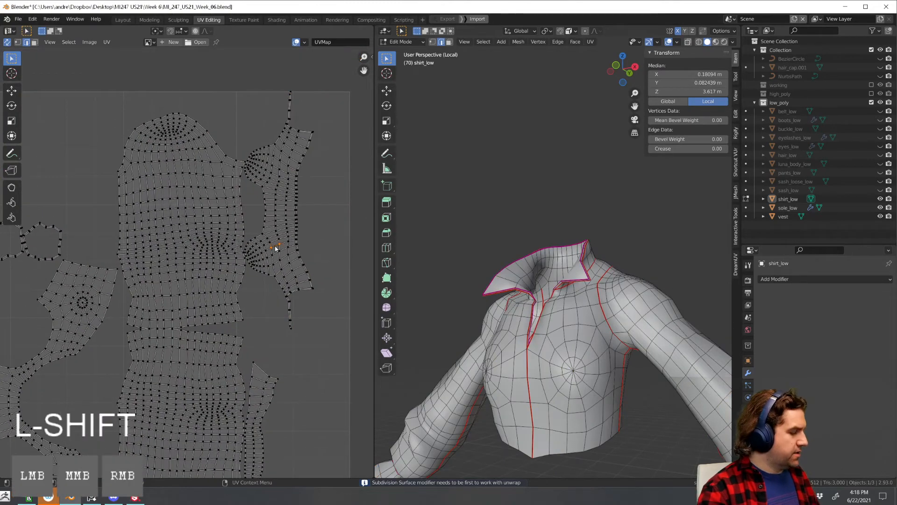
key("l")
scroll(282, 206, "up", 2)
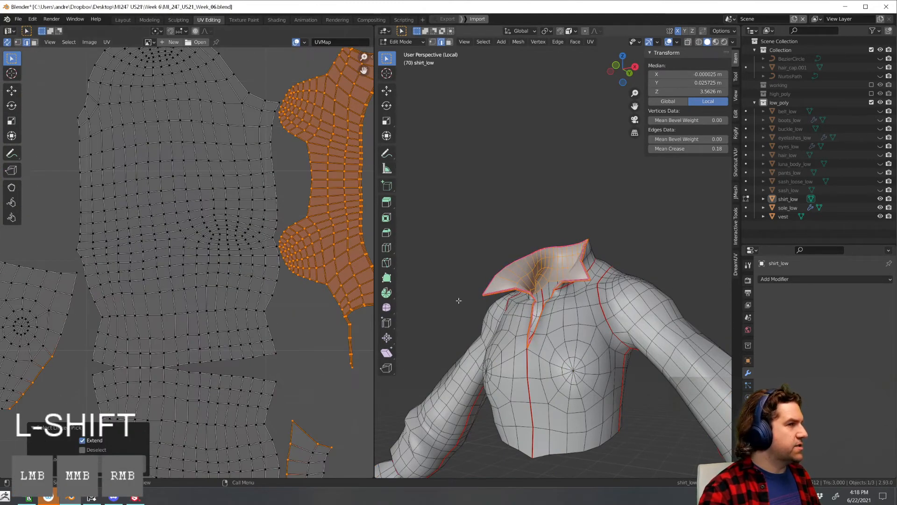
middle_click_drag(495, 306, 534, 327)
scroll(587, 321, "up", 4)
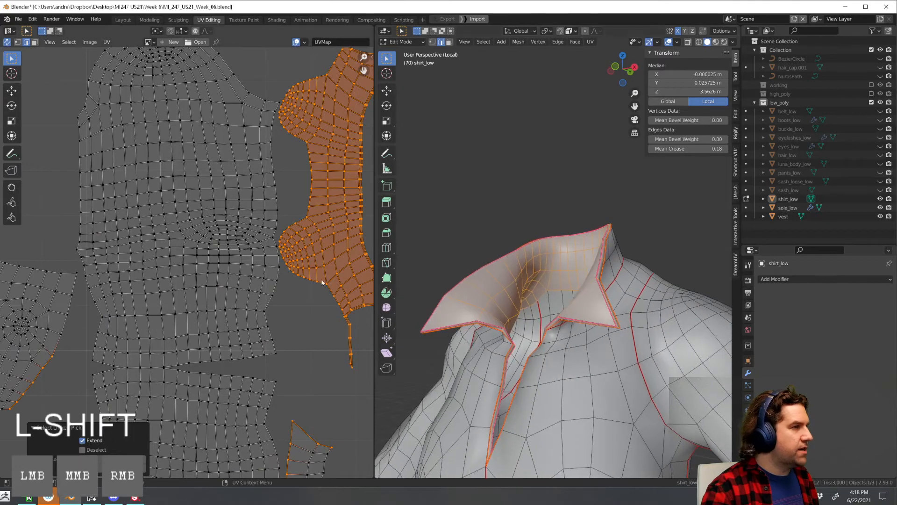
middle_click_drag(289, 188, 263, 221, "shift")
middle_click_drag(513, 310, 528, 359)
middle_click_drag(653, 304, 663, 331)
middle_click_drag(678, 364, 559, 292)
left_click(611, 282)
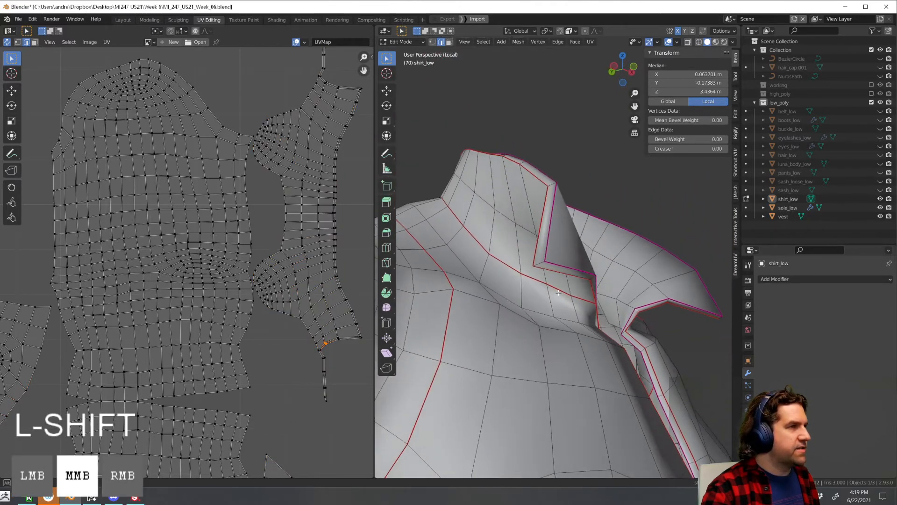
scroll(592, 292, "down", 3)
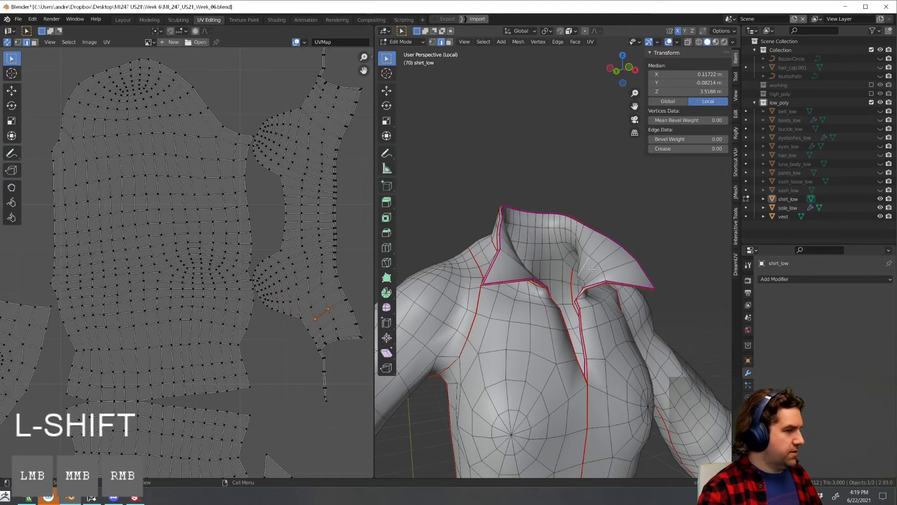
key("l")
left_click(334, 249)
key("l")
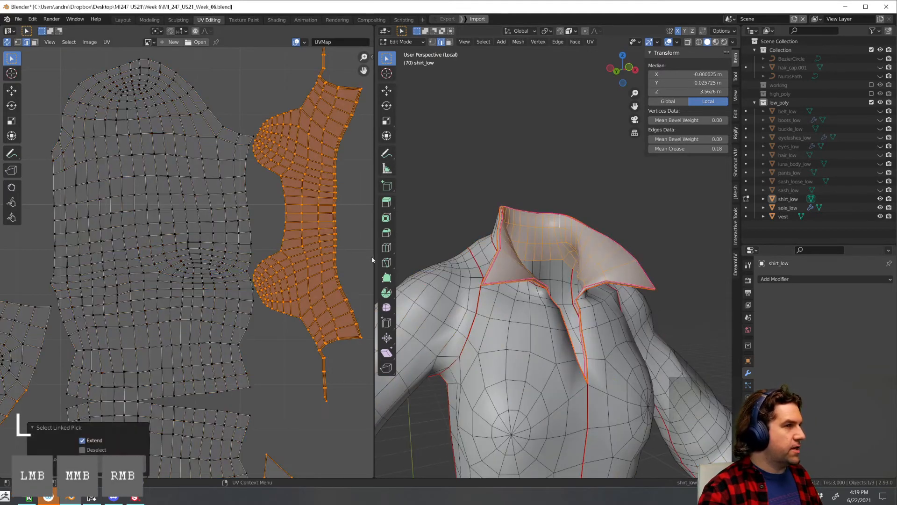
Mark the short edges across the rim thickness at both front inner corners of the collar as seams
scroll(493, 321, "up", 3)
middle_click_drag(494, 320, 584, 234, "shift")
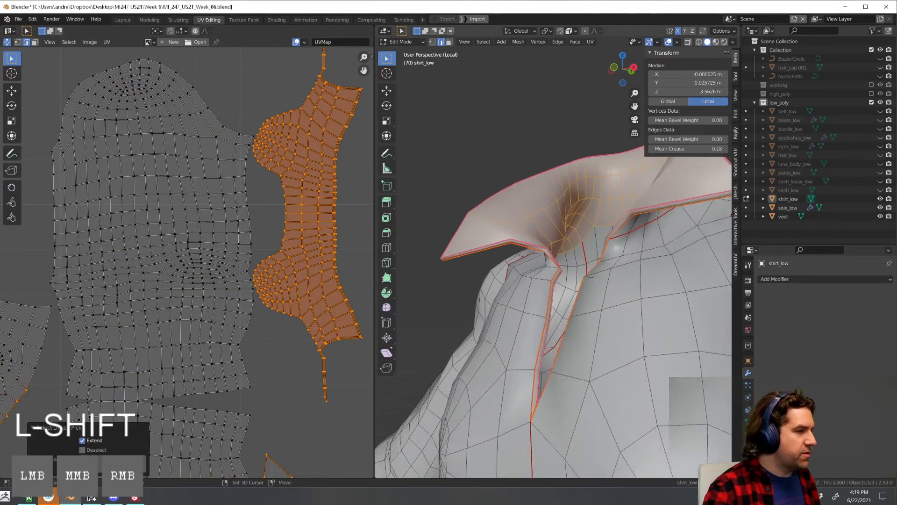
scroll(575, 300, "up", 2)
middle_click_drag(575, 402, 605, 327, "shift")
middle_click_drag(617, 378, 622, 345)
scroll(602, 311, "up", 2)
scroll(609, 297, "down", 3)
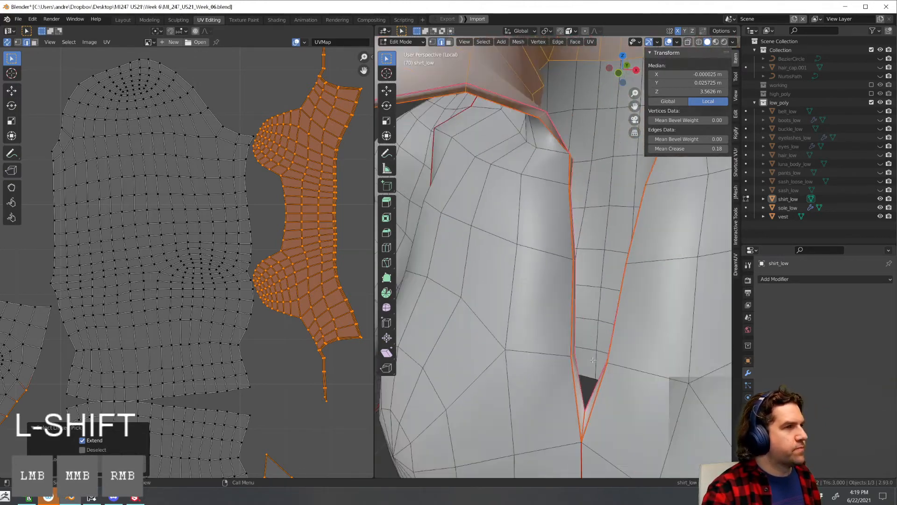
middle_click_drag(609, 297, 539, 243)
left_click(541, 226)
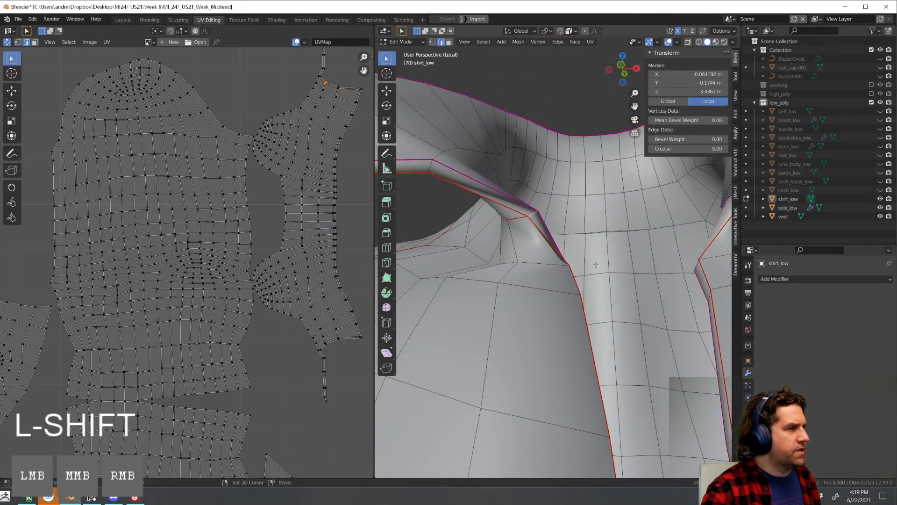
middle_click_drag(596, 265, 701, 222)
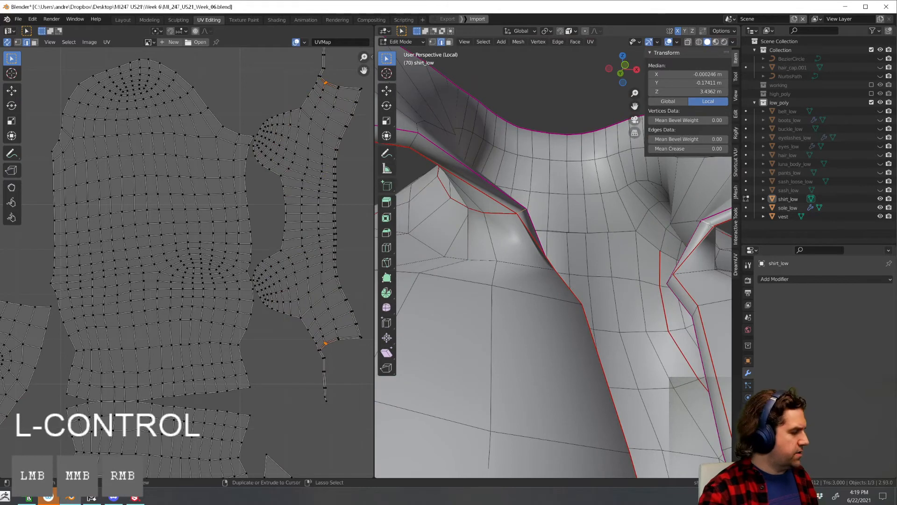
key("ctrl+e")
left_click(711, 226)
Unwrap the whole shirt again and check the collar island's outer border in the UV layout
scroll(673, 239, "down", 3)
middle_click_drag(603, 253, 576, 272)
key("a")
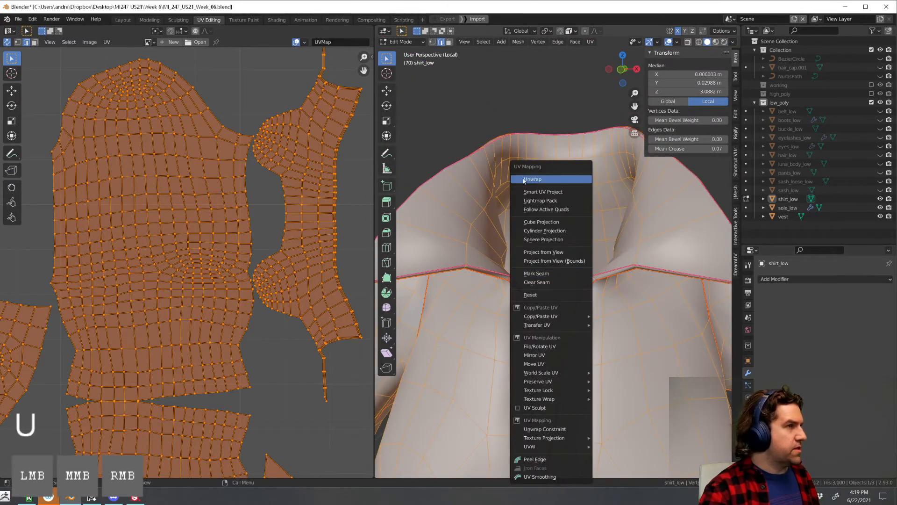
left_click(532, 179)
scroll(307, 231, "down", 2)
left_click(271, 263)
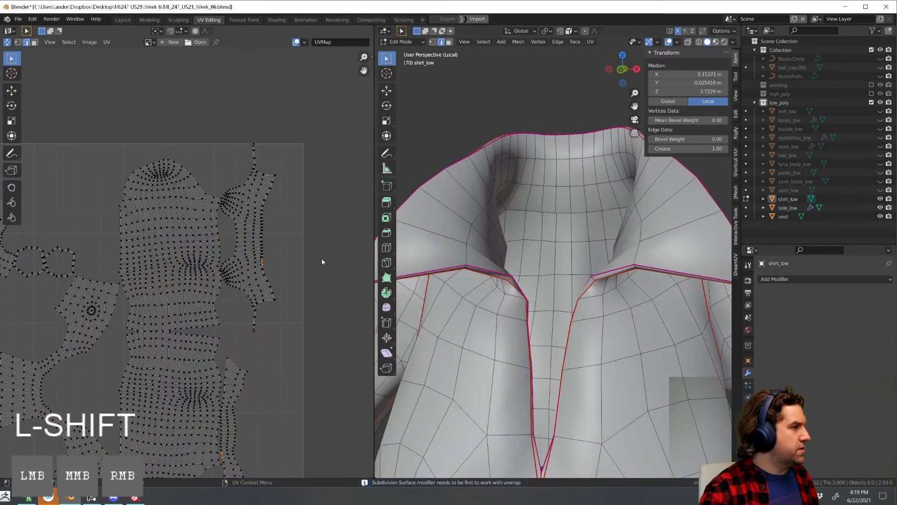
Tag seam paths along the collar's front edges and down both sides of the neck opening to the V point
middle_click_drag(532, 276, 469, 237)
scroll(504, 297, "up", 3)
left_click(488, 239, "ctrl")
middle_click_drag(524, 256, 498, 254)
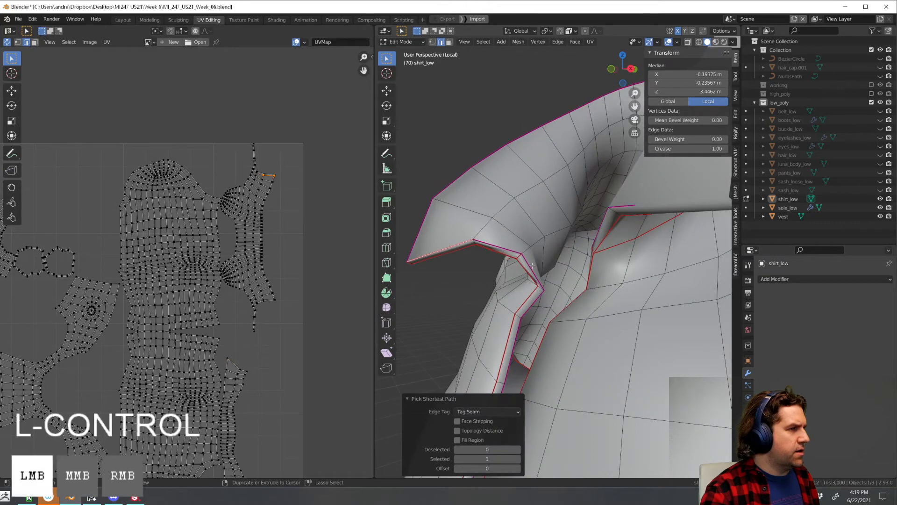
left_click(528, 307, "ctrl")
middle_click_drag(527, 307, 563, 216, "shift")
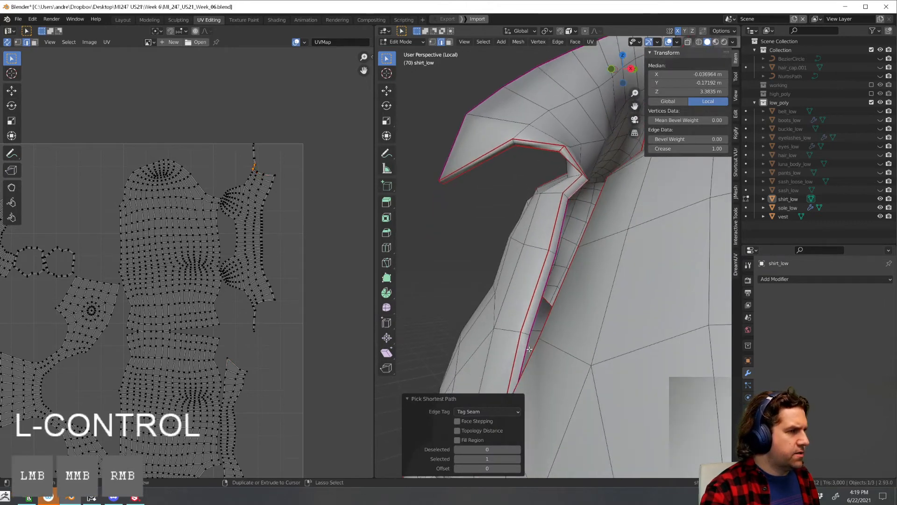
middle_click_drag(549, 343, 581, 336)
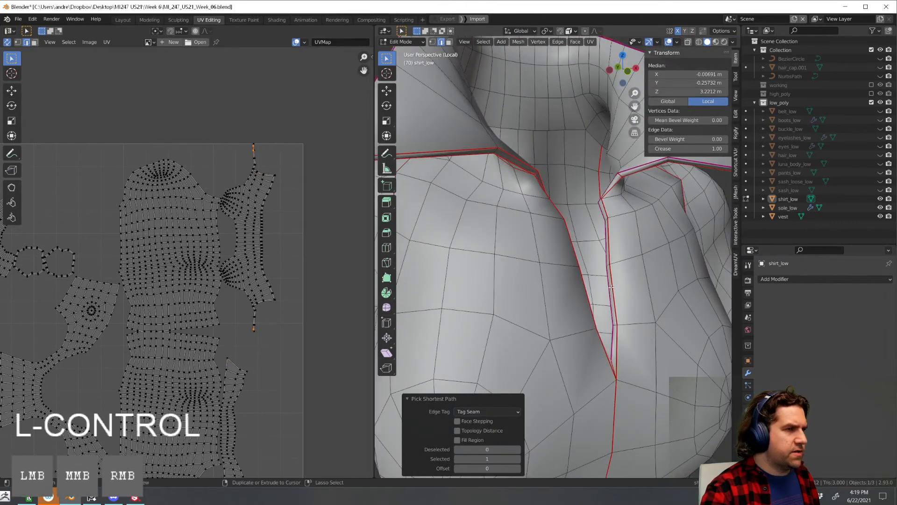
middle_click_drag(622, 276, 589, 310, "shift")
middle_click_drag(569, 252, 592, 270)
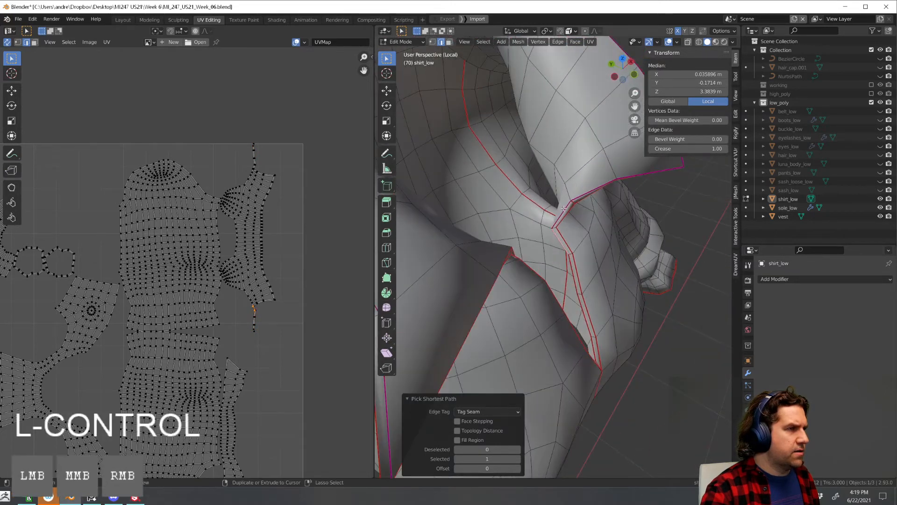
Revise the seam on the short rim edge at the collar's front inner corner and unwrap the whole shirt again
middle_click_drag(618, 232, 510, 293)
left_click(598, 282)
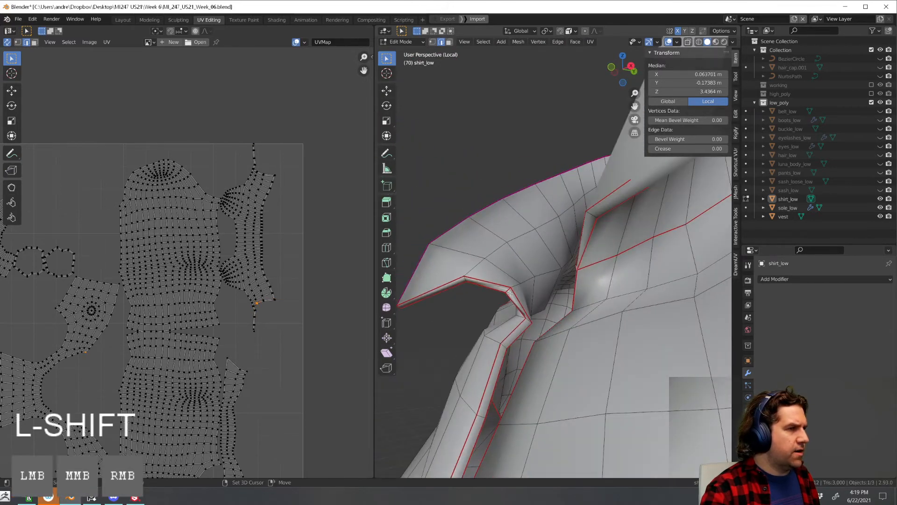
key("ctrl+e")
left_click(549, 311)
key("a")
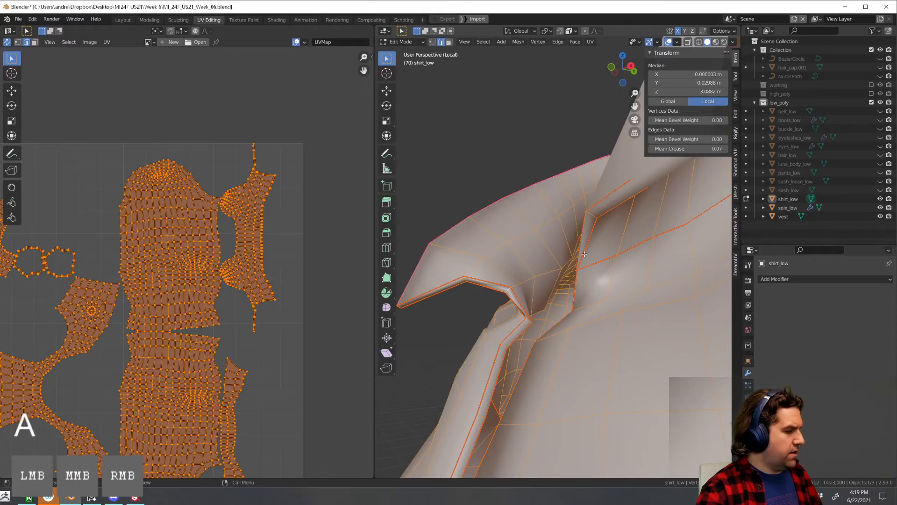
key("u")
left_click(544, 180)
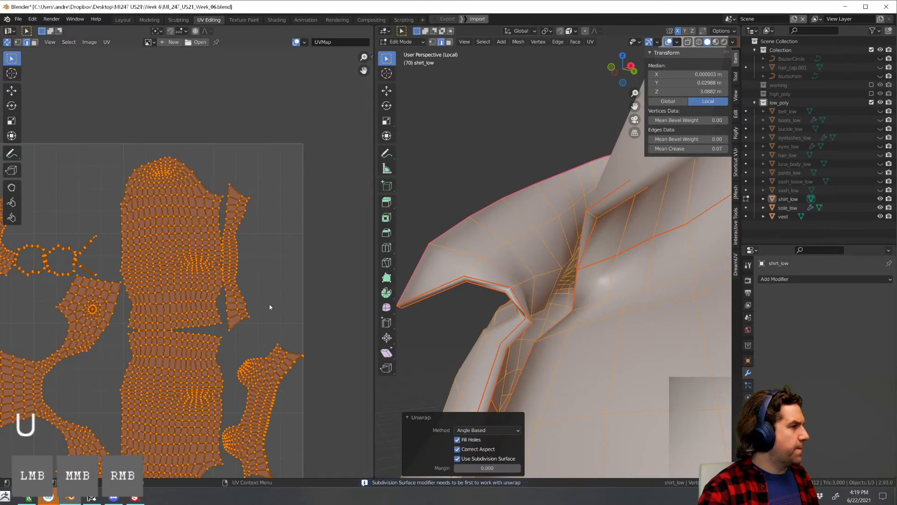
scroll(270, 307, "down", 3)
middle_click_drag(270, 307, 247, 228, "shift")
scroll(316, 302, "up", 7)
middle_click_drag(316, 302, 199, 286, "shift")
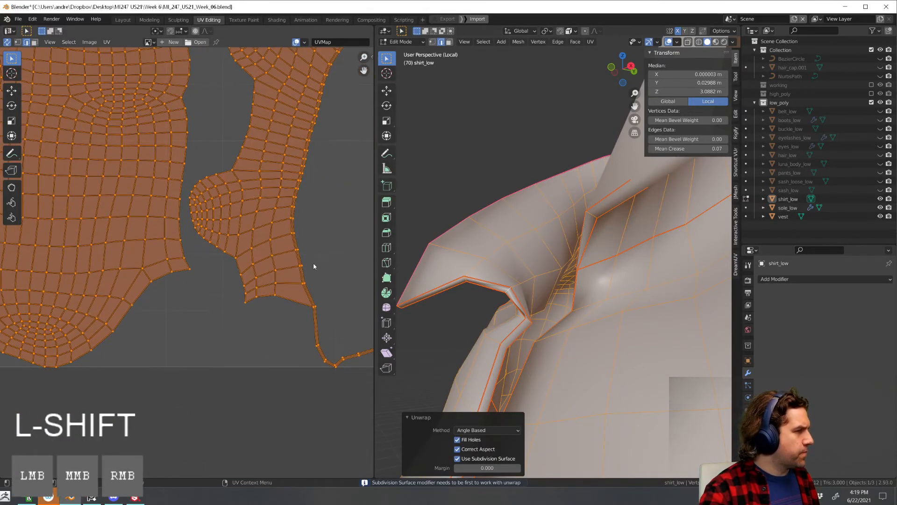
Mark the short edge across the rim thickness at the collar's pointed tip as a seam, where the thin UV strip joins the collar island
left_click(317, 310)
middle_click_drag(318, 310, 258, 395)
middle_click_drag(550, 317, 577, 299)
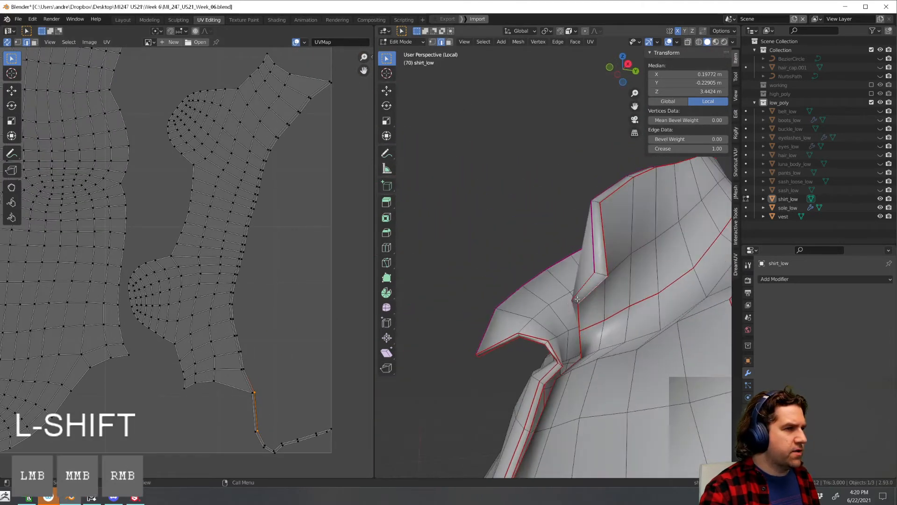
scroll(577, 299, "up", 1)
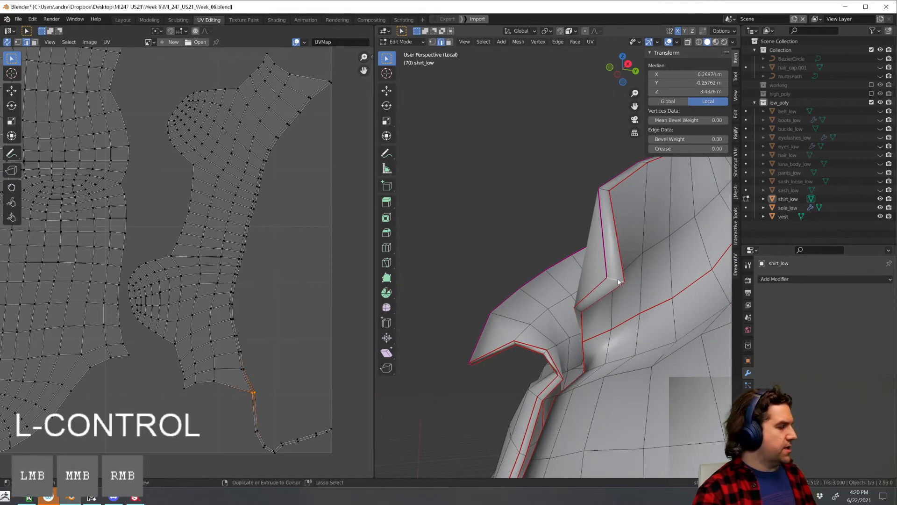
key("ctrl+e")
left_click(603, 274)
Unwrap the full shirt mesh with the collar-tip seam included and check the complete UV layout
key("a")
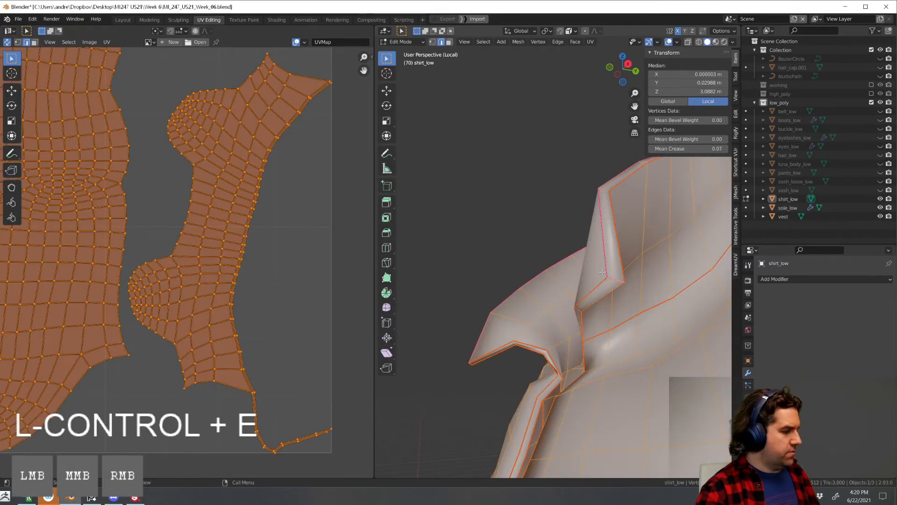
key("u")
left_click(575, 186)
scroll(351, 279, "down", 4)
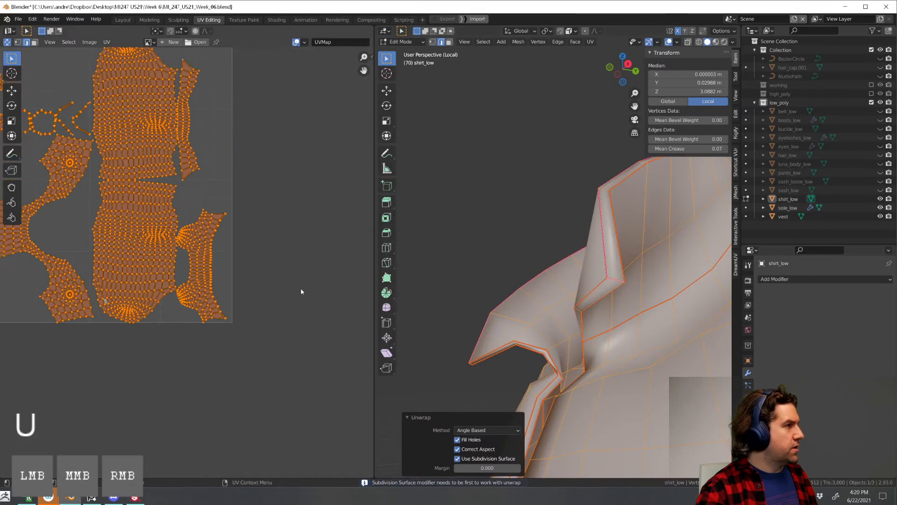
middle_click_drag(309, 253, 342, 280, "shift")
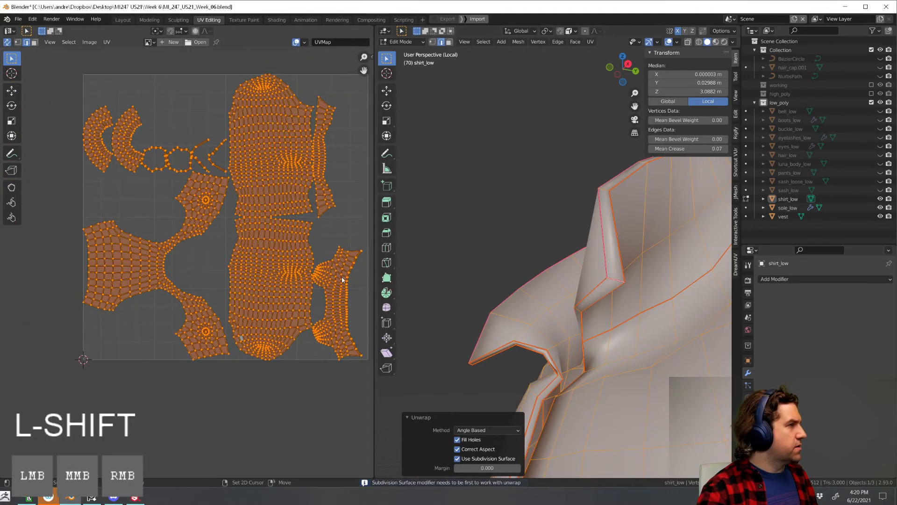
left_click(514, 302)
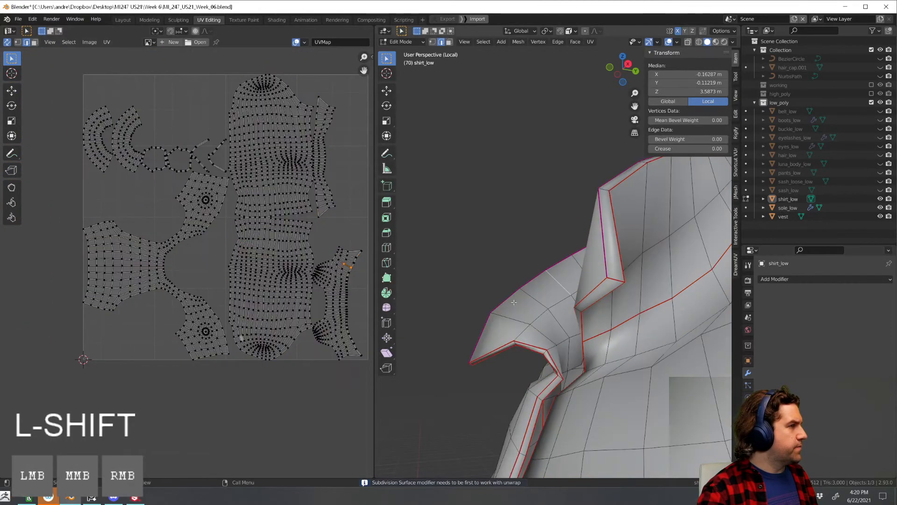
Mark the two edges across the top of one shoulder as a seam, joining the collar-base seam to the sleeve seam
scroll(147, 293, "down", 3)
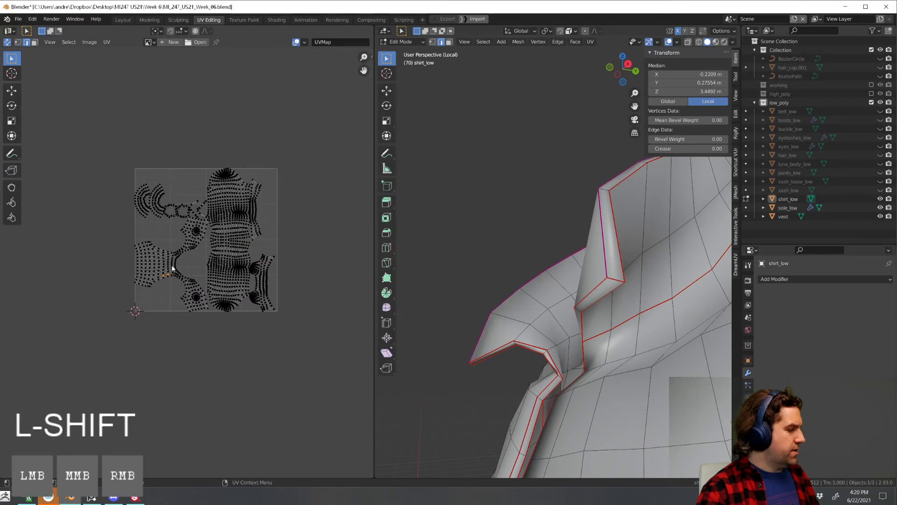
key("l")
scroll(517, 334, "down", 3)
mouse_move(516, 334)
middle_mouse_down()
mouse_move(588, 364)
mouse_move(602, 316)
mouse_move(507, 325)
middle_mouse_up()
scroll(588, 365, "down", 3)
middle_click_drag(550, 304, 439, 367, "shift")
scroll(537, 304, "up", 2)
left_click(576, 270)
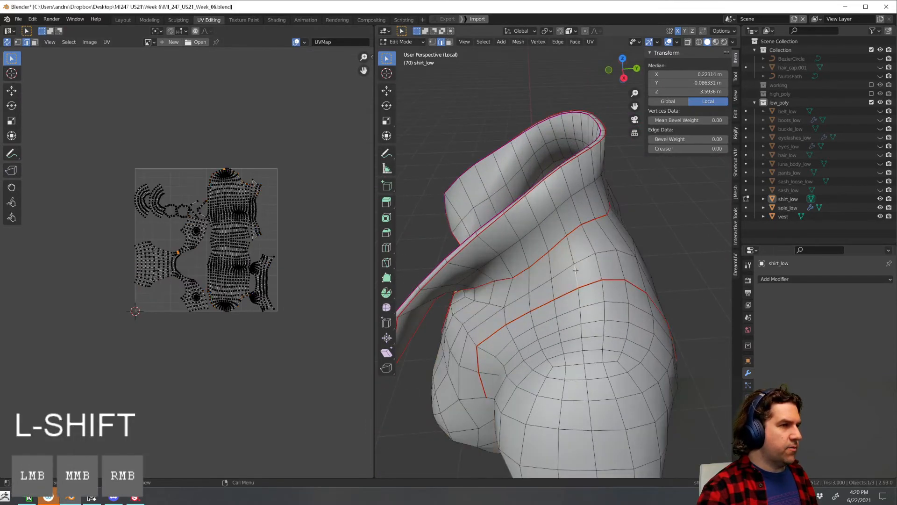
key("ctrl+e")
left_click(572, 250)
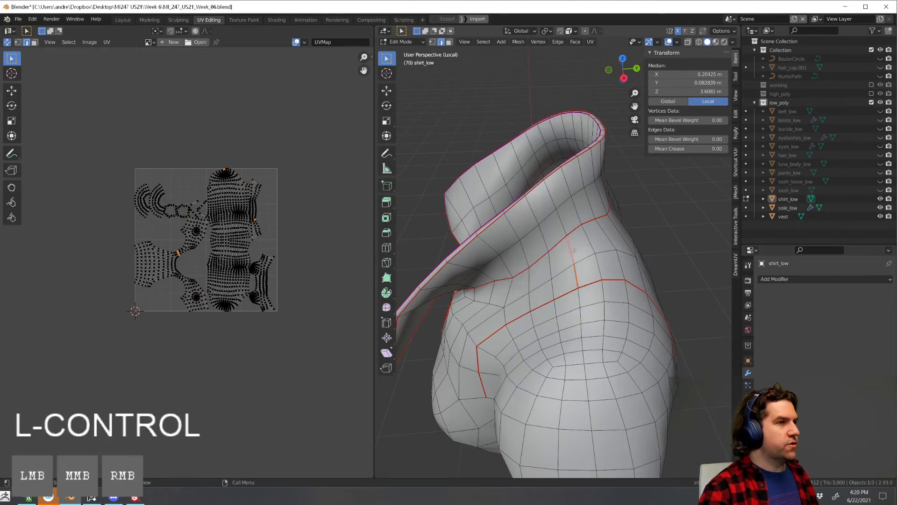
Mark the matching two-edge seam across the opposite shoulder, between the collar-base seam and the sleeve seam
middle_click_drag(572, 250, 570, 304)
left_click(573, 306, "shift")
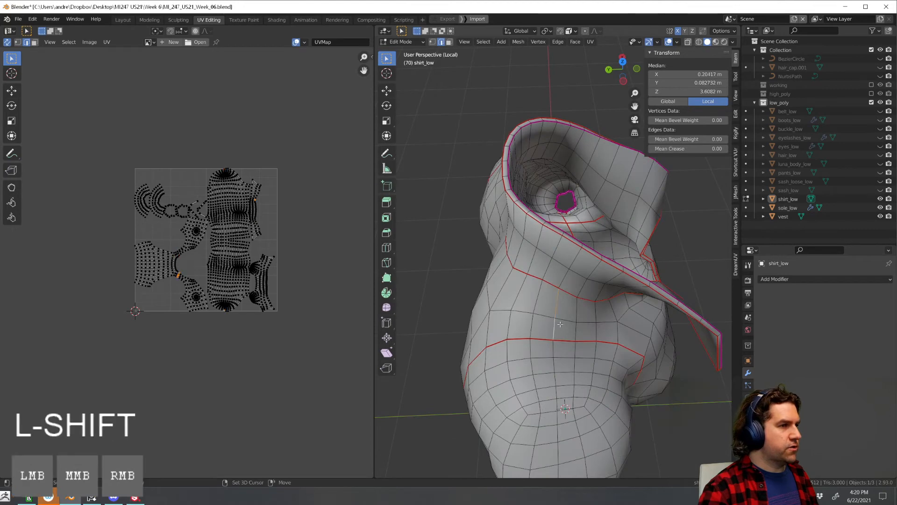
key("ctrl+e")
left_click(578, 307)
Unwrap the entire shirt mesh with both shoulder seams included and inspect the separated UV islands
key("a")
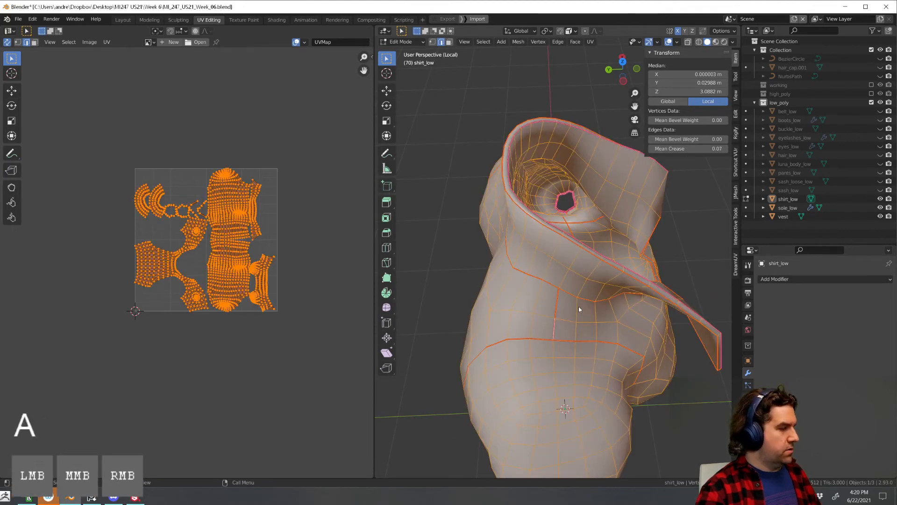
key("u")
left_click(538, 182)
scroll(293, 241, "up", 1)
left_click(292, 240)
scroll(216, 218, "up", 1)
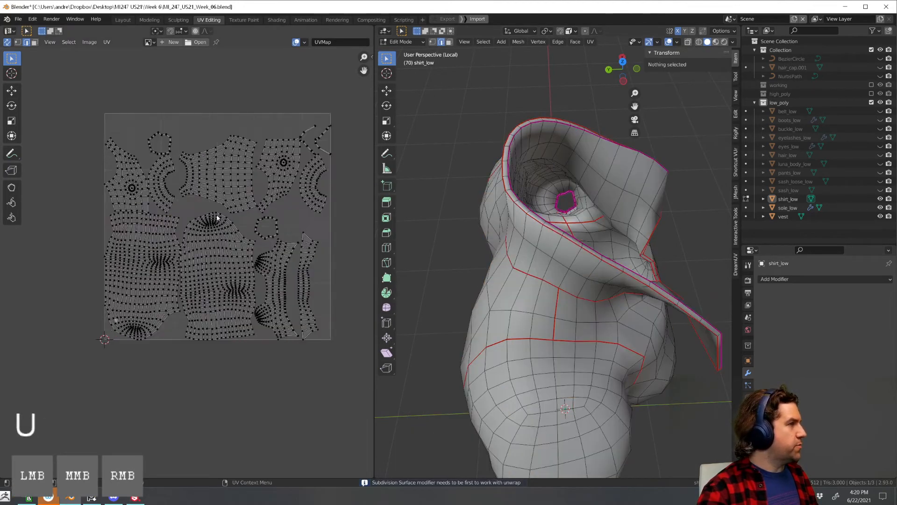
scroll(164, 198, "up", 1)
key("Tab")
key("Tab")
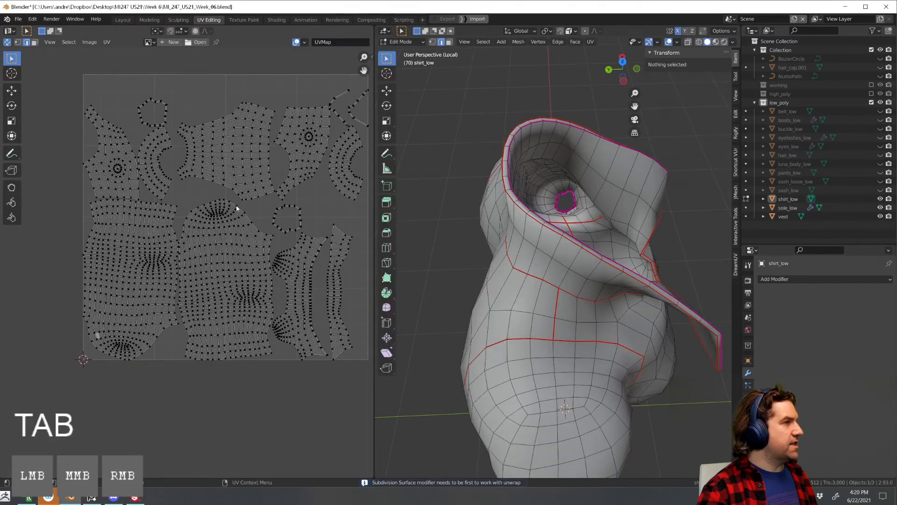
scroll(329, 202, "down", 1)
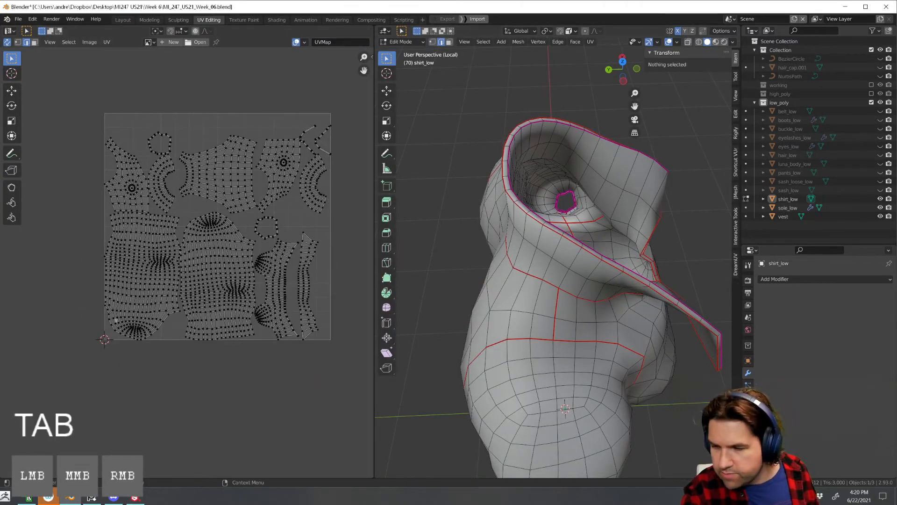
Return the shirt to Object Mode, leave its local view and hide the shirt_low object
middle_click_drag(718, 260, 657, 275)
key("Tab")
middle_click_drag(579, 267, 549, 271)
scroll(550, 272, "down", 4)
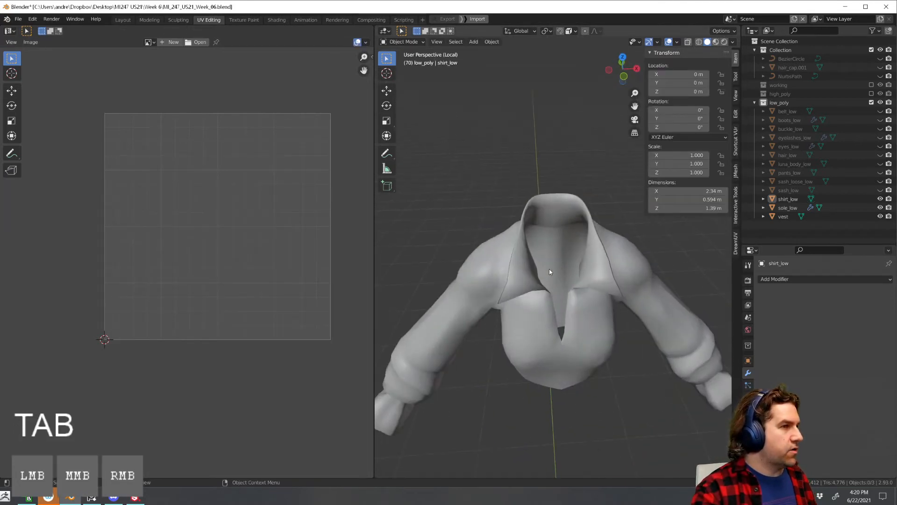
key("KP_Divide")
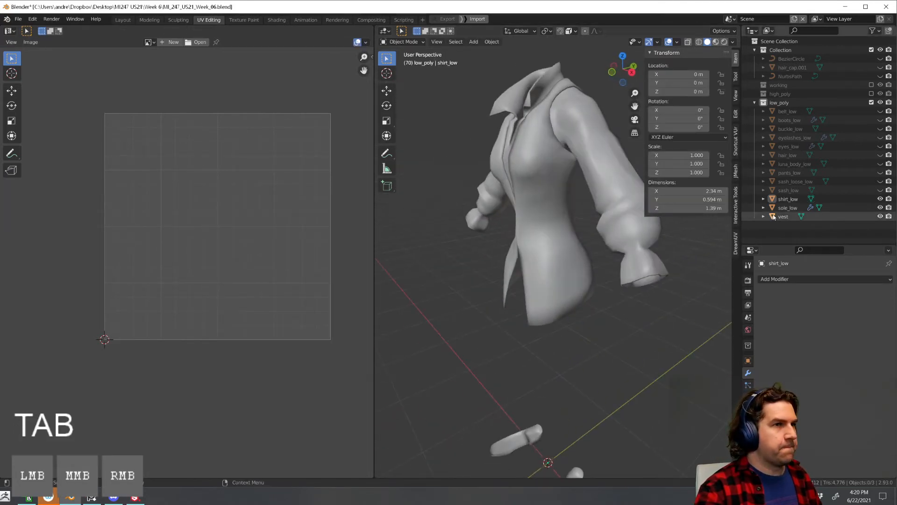
left_click(881, 199)
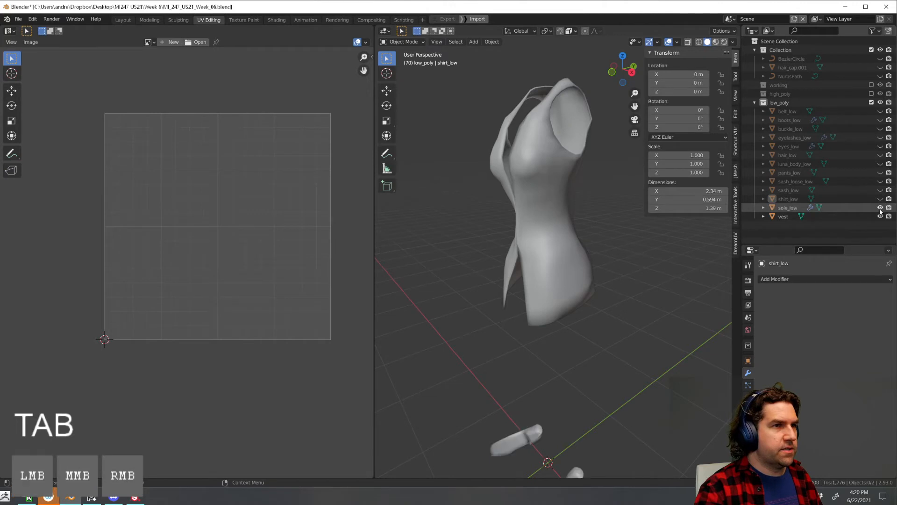
Make sole_low the active object and open it in Edit Mode with the whole mesh selected
middle_click_drag(596, 389, 608, 243, "shift")
left_click(559, 268)
key("Tab")
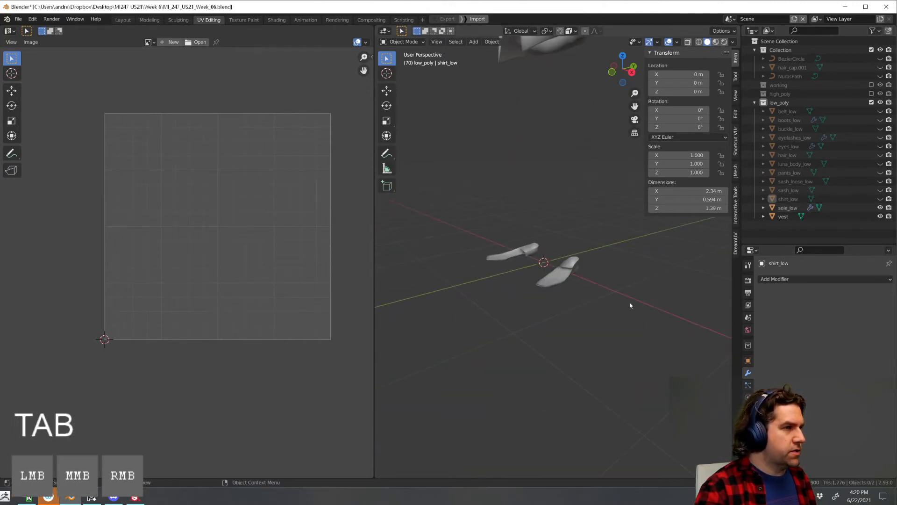
middle_click_drag(630, 304, 567, 285)
middle_click_drag(567, 286, 543, 268, "shift")
scroll(538, 256, "up", 1)
key("Tab")
scroll(510, 257, "up", 3)
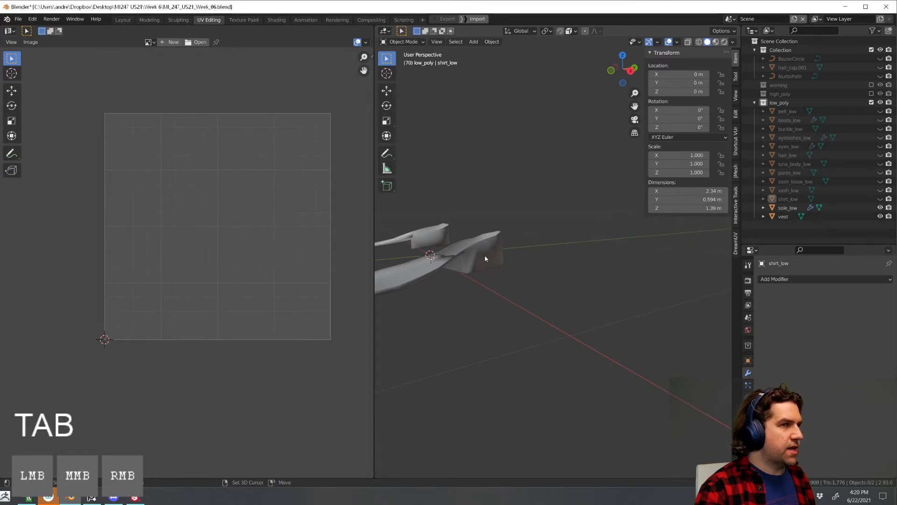
middle_click_drag(485, 258, 565, 271, "shift")
left_click(783, 209)
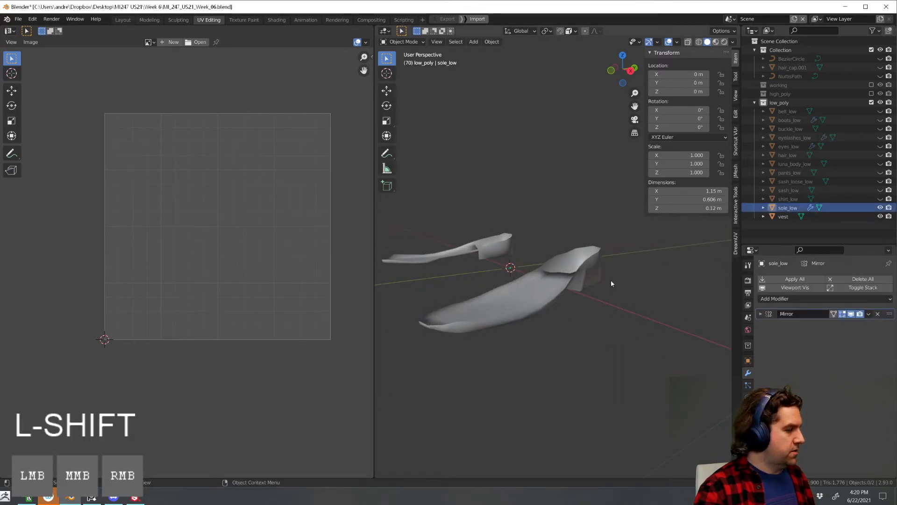
key("Tab")
key("a")
Mark seams down the back of the heel, along its bottom edge and up its front corner using shortest-path seam tagging
middle_click_drag(610, 280, 568, 293, "shift")
left_click(592, 258)
middle_click_drag(637, 290, 549, 265)
left_click(593, 272, "ctrl+alt")
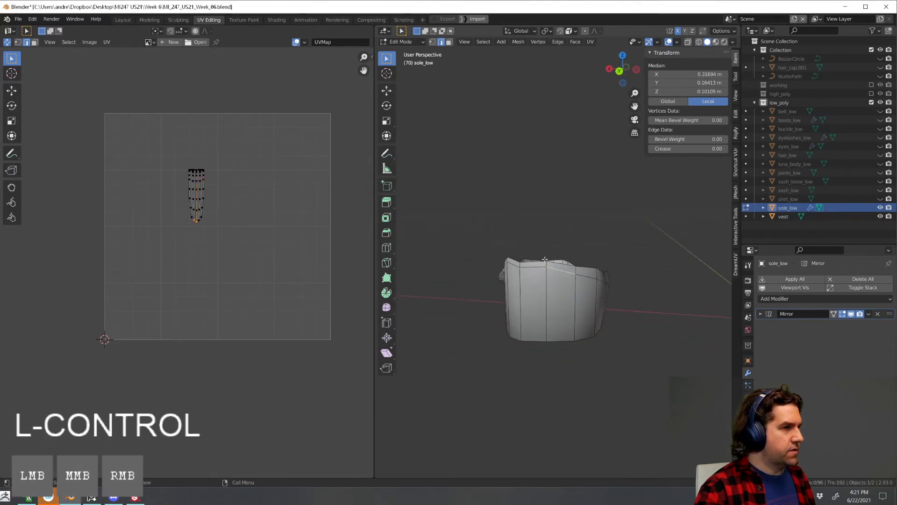
mouse_move(546, 301)
middle_mouse_down()
mouse_move(534, 279)
mouse_move(533, 290)
middle_mouse_up()
left_click(546, 282, "ctrl")
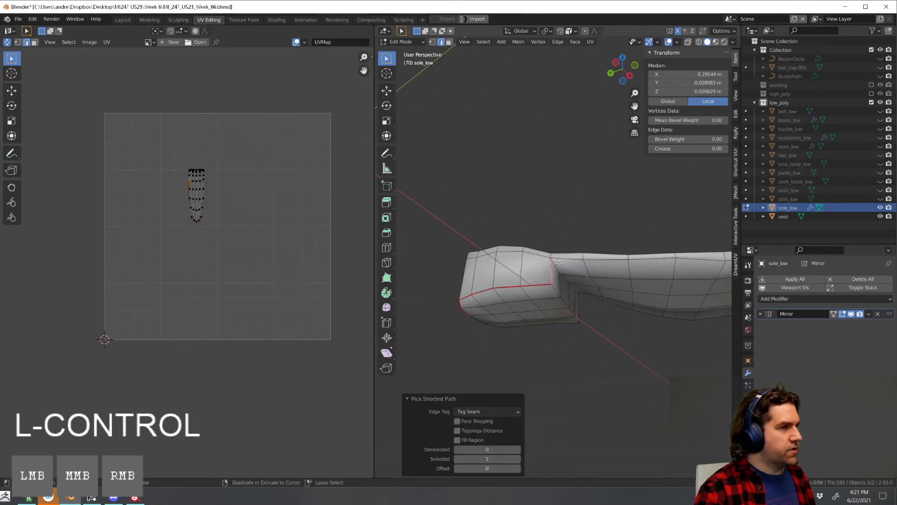
Continue the seam along the sole's side, around the toe and back around the opposite side of the heel
middle_click_drag(585, 274, 590, 247)
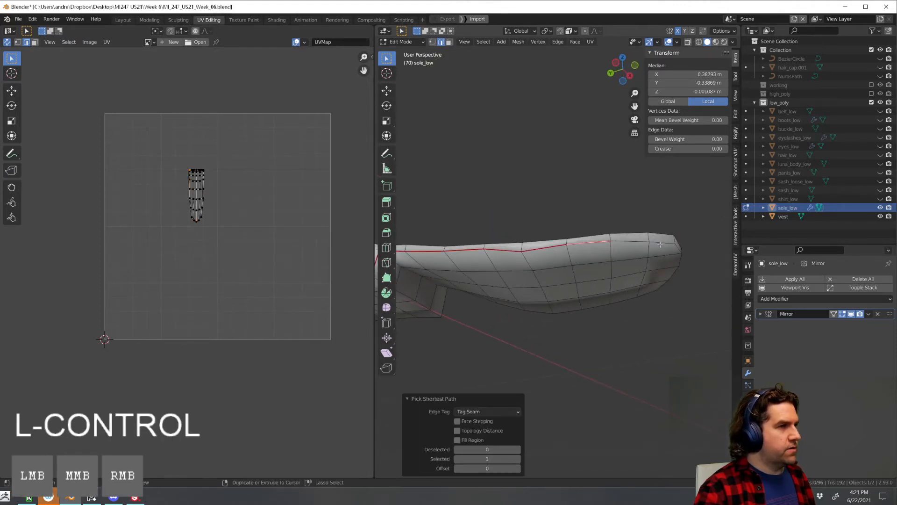
middle_click_drag(660, 244, 564, 286)
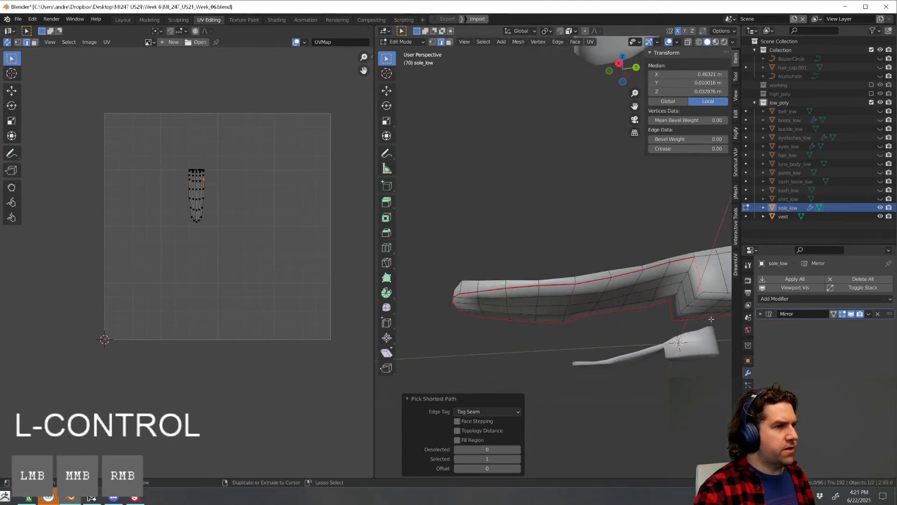
middle_click_drag(711, 319, 596, 319, "shift")
left_click(646, 285, "ctrl")
middle_click_drag(649, 301, 608, 311)
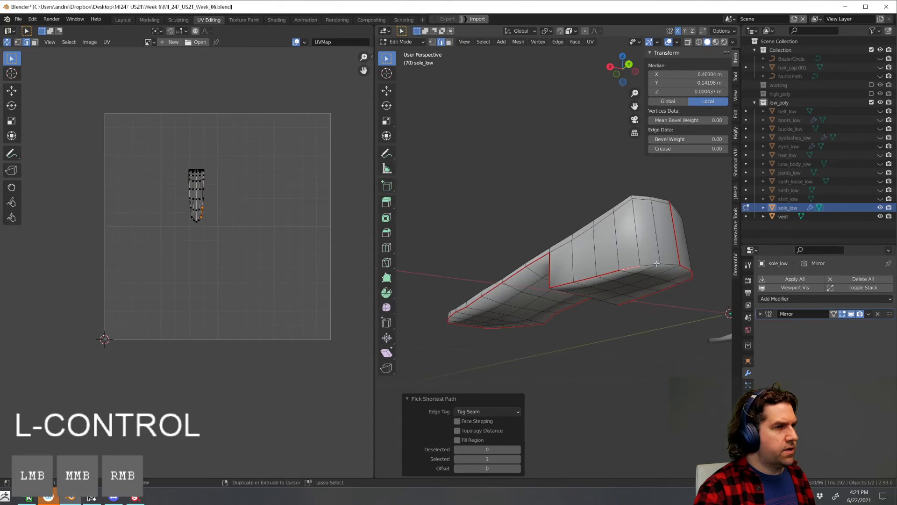
Unwrap the entire sole mesh with the standard Unwrap along its marked seams
key("a")
key("u")
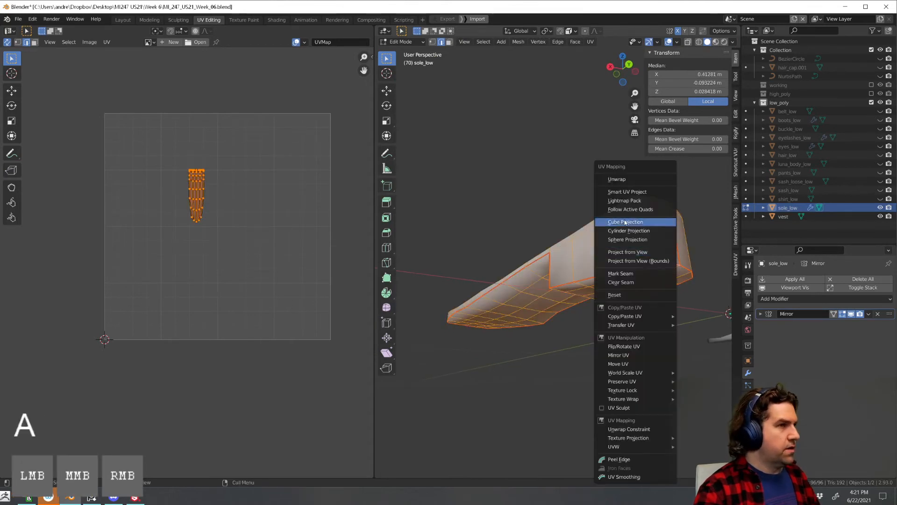
left_click(636, 179)
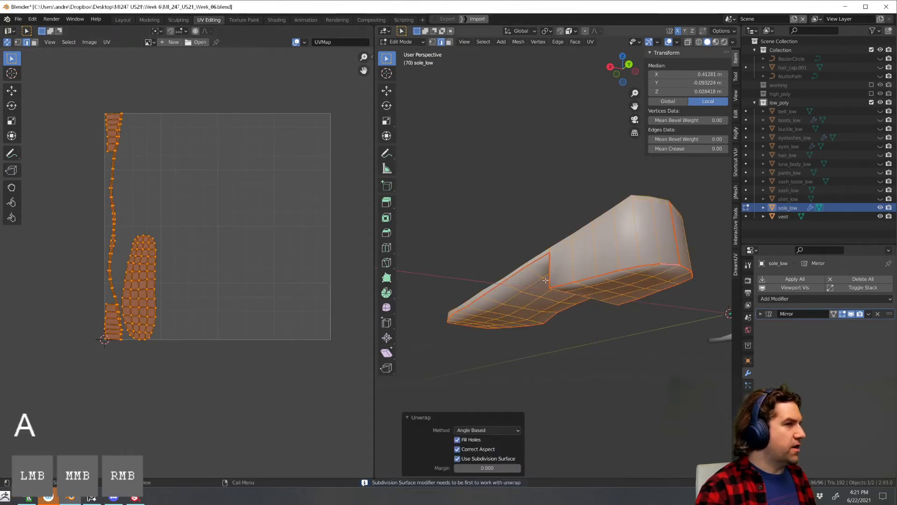
Mark the short vertical edge at the front of the toe as a seam
middle_click_drag(545, 280, 599, 315)
middle_click_drag(599, 315, 623, 315)
left_click(618, 332)
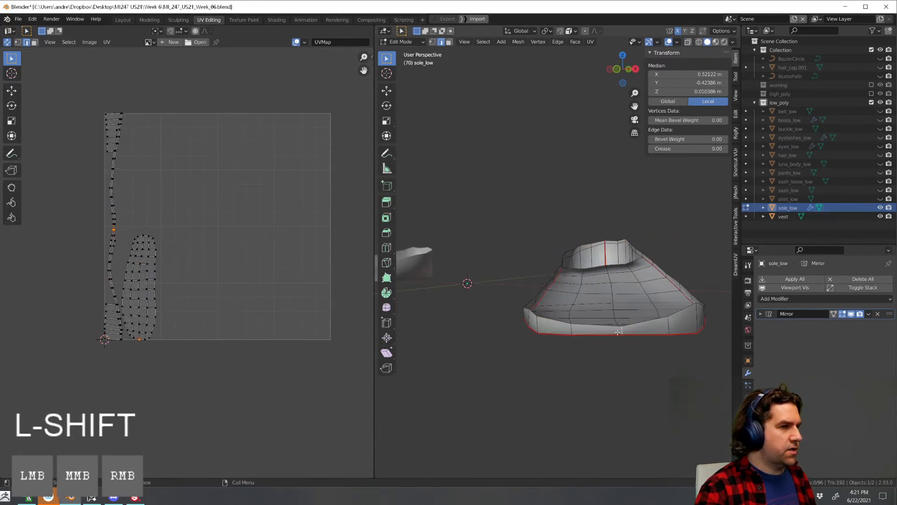
key("ctrl+e")
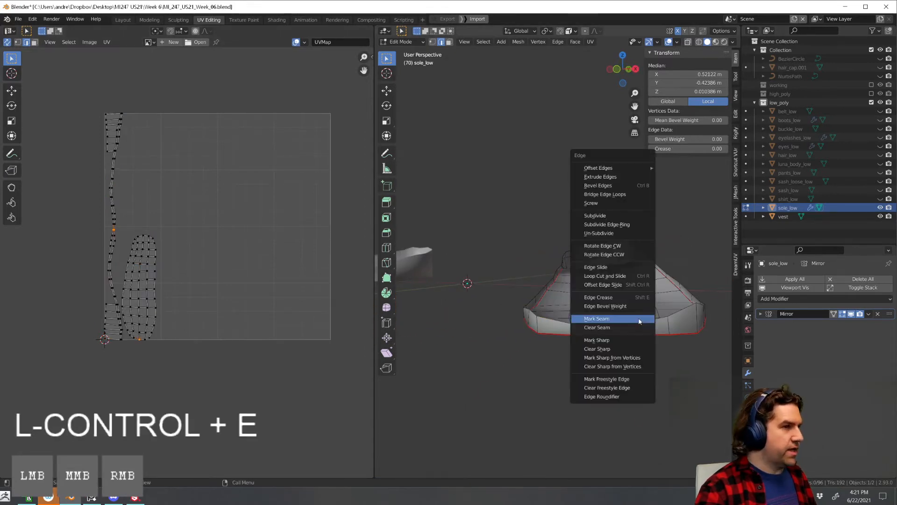
left_click(639, 320)
Apply Smart UV Project to the entire sole mesh with an angle limit of 66°
key("a")
key("u")
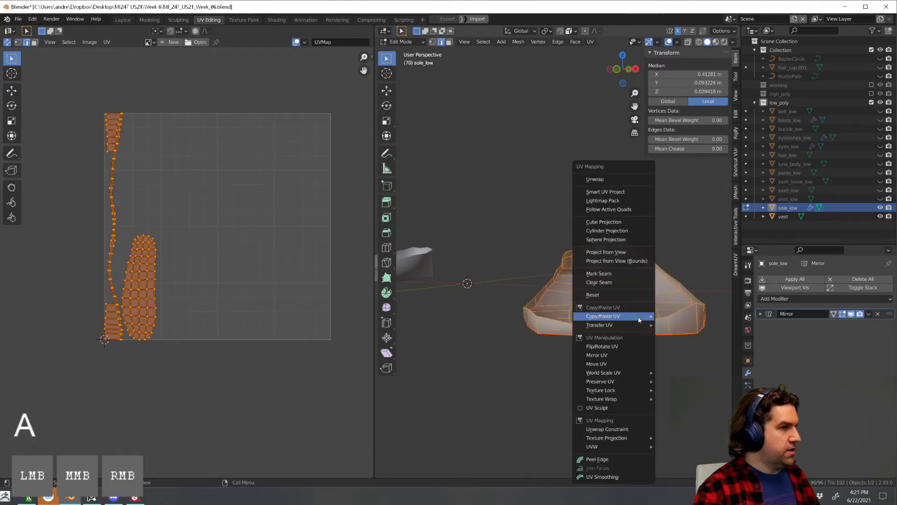
left_click(609, 188)
left_click(607, 253)
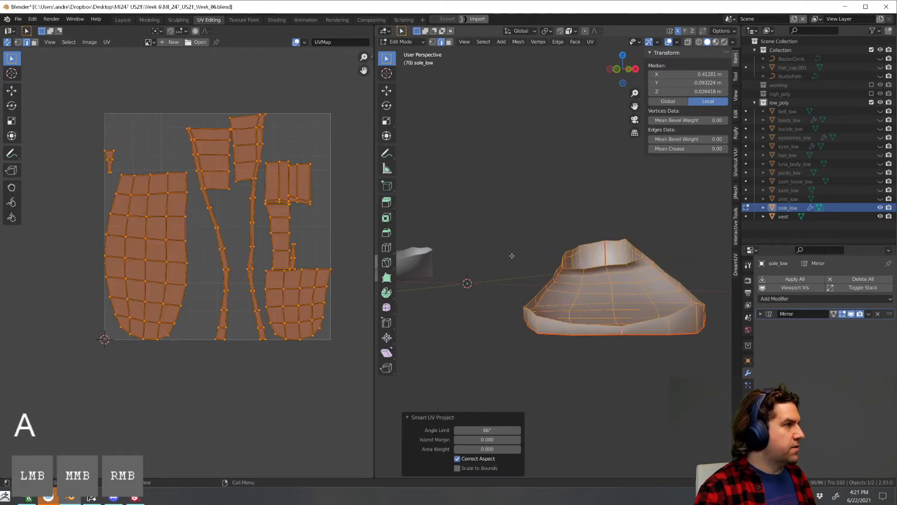
Examine which side faces around the sole's toe belong to the small separate UV island
middle_click_drag(680, 309, 472, 272)
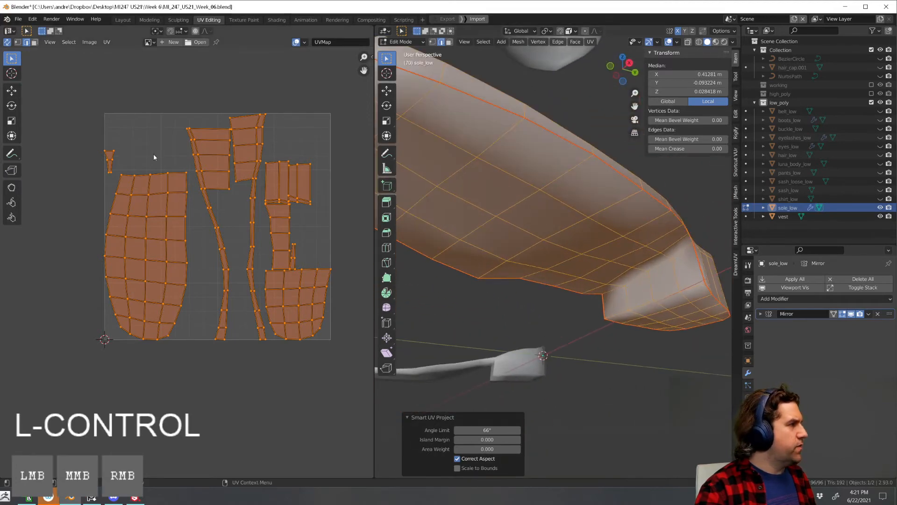
left_click(101, 162)
key("l")
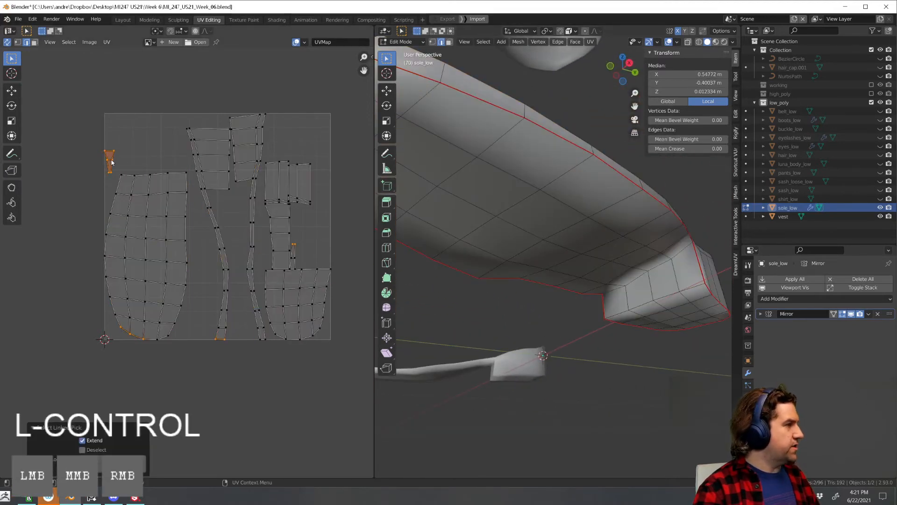
middle_click_drag(575, 233, 615, 317)
left_click(631, 259)
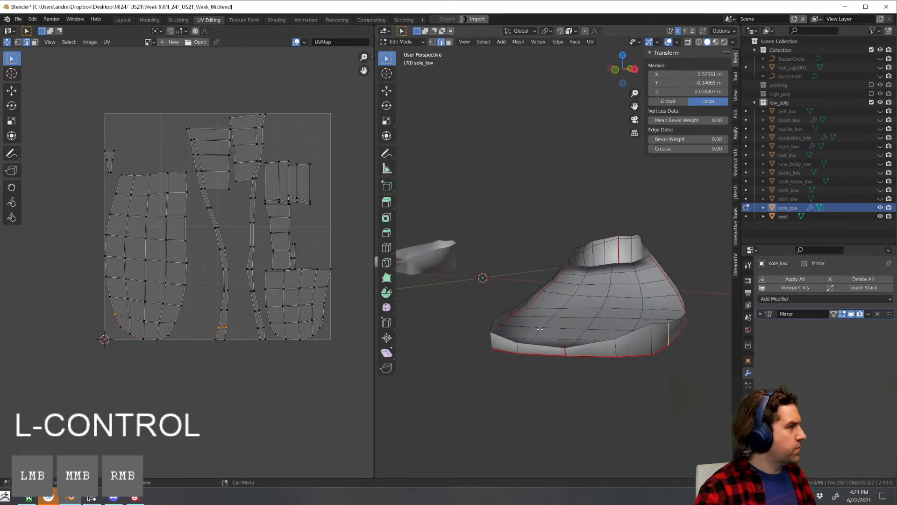
middle_click_drag(633, 357, 633, 348)
key("3")
left_click(606, 302)
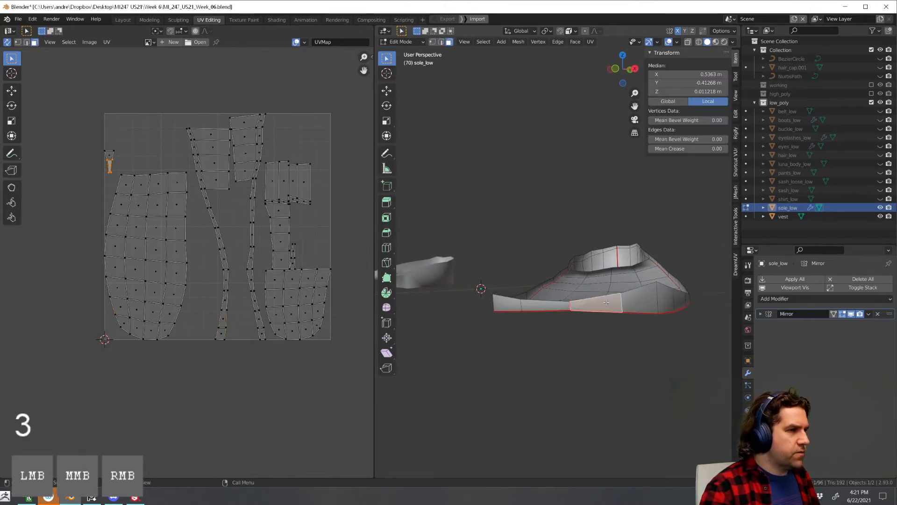
left_click(629, 304)
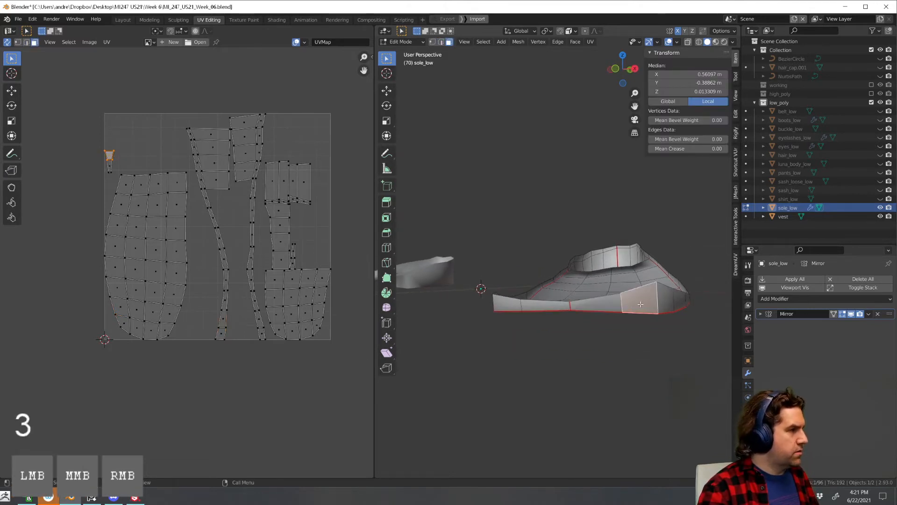
key("g")
right_click(646, 330)
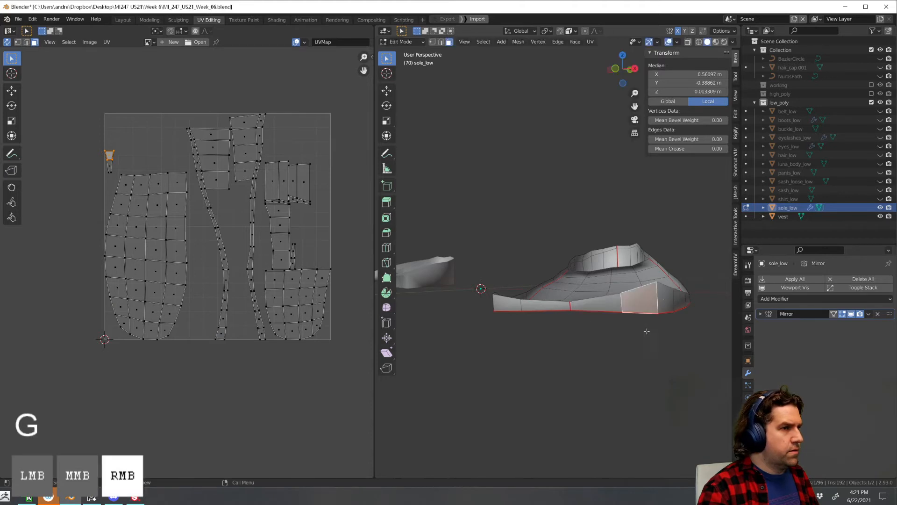
middle_click_drag(664, 297, 563, 299)
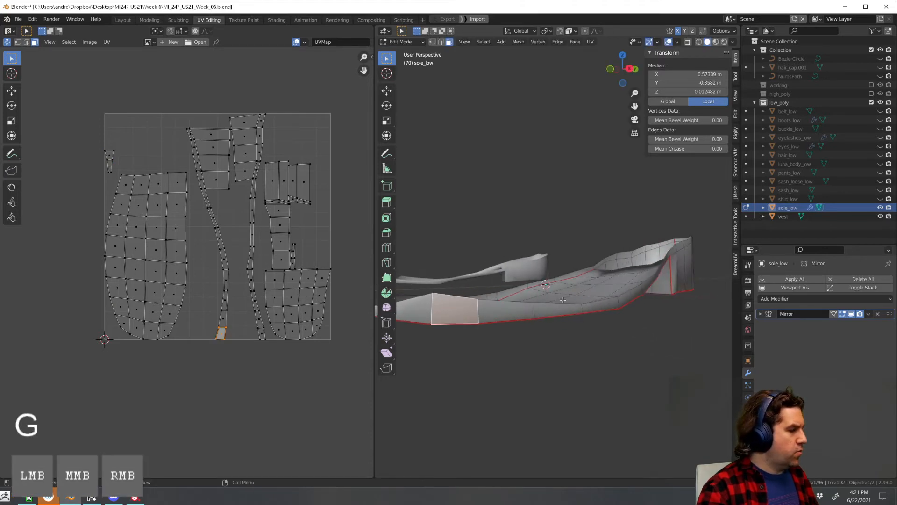
Unwrap the whole sole using its seams, including the toe seam, and clear the selection
key("a")
key("u")
left_click(527, 180)
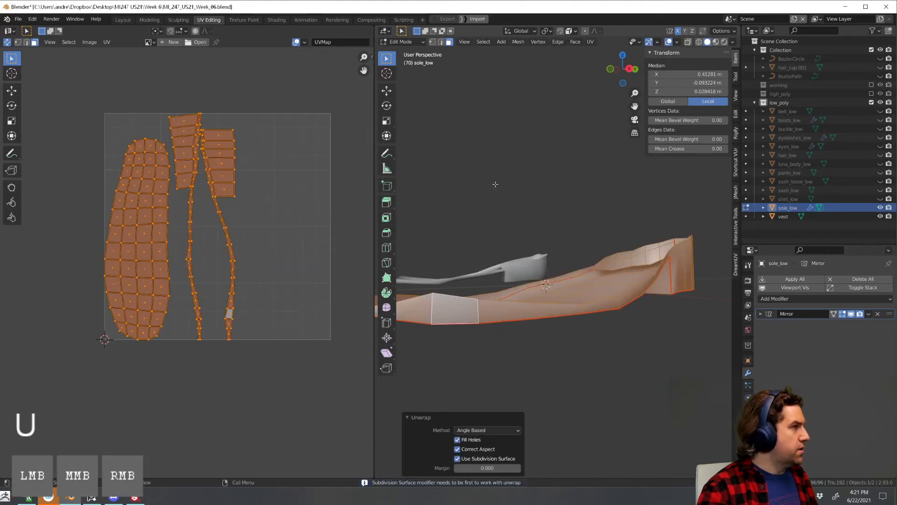
left_click(470, 267)
scroll(550, 308, "down", 2)
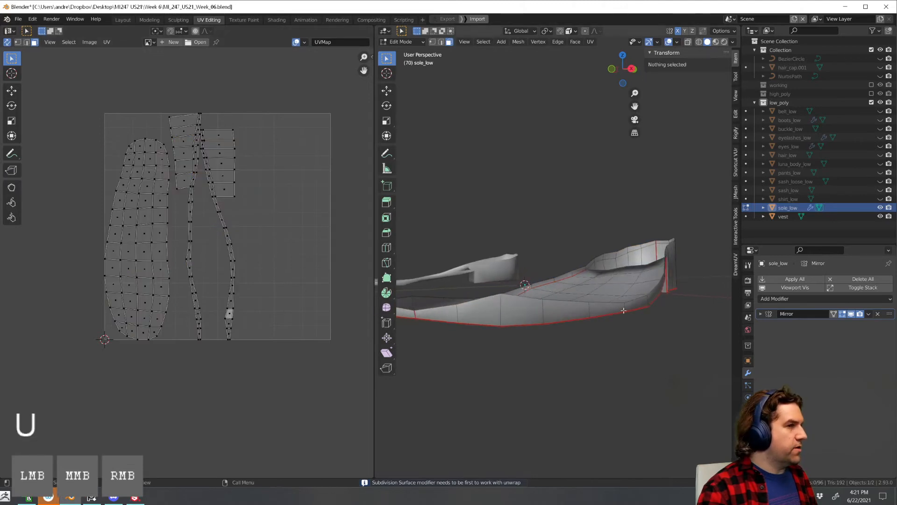
Return the sole to Object Mode and hide sole_low, leaving the vest visible
key("Tab")
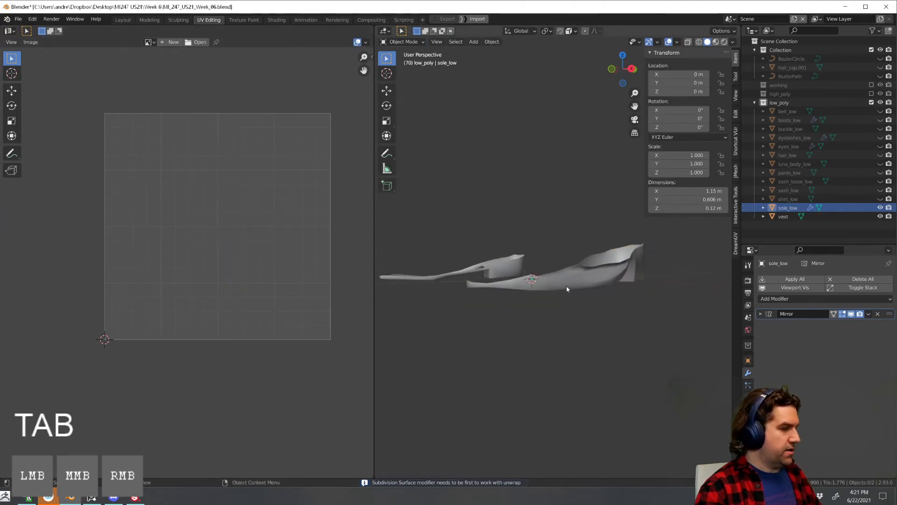
middle_click_drag(566, 289, 603, 276)
left_click(879, 207)
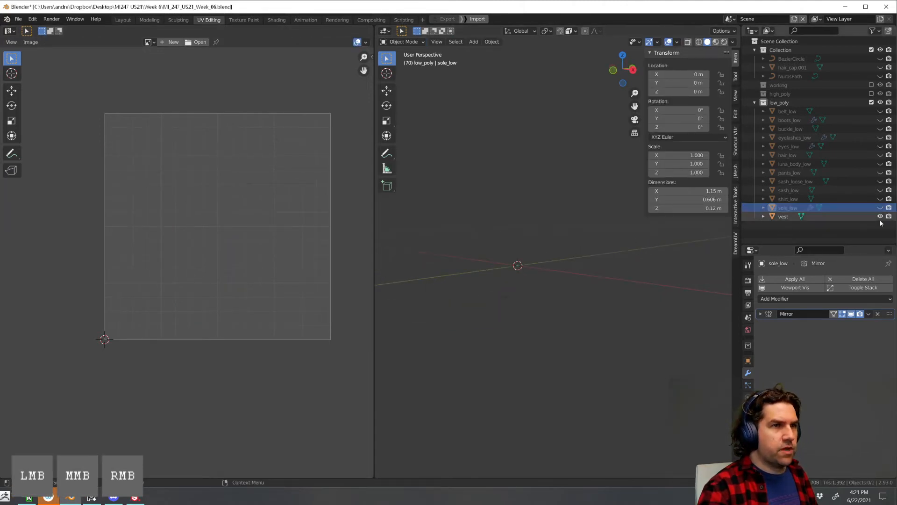
left_click(880, 216)
Select the vest object, open it in Edit Mode with all geometry selected, and isolate it in local view
left_click(781, 218)
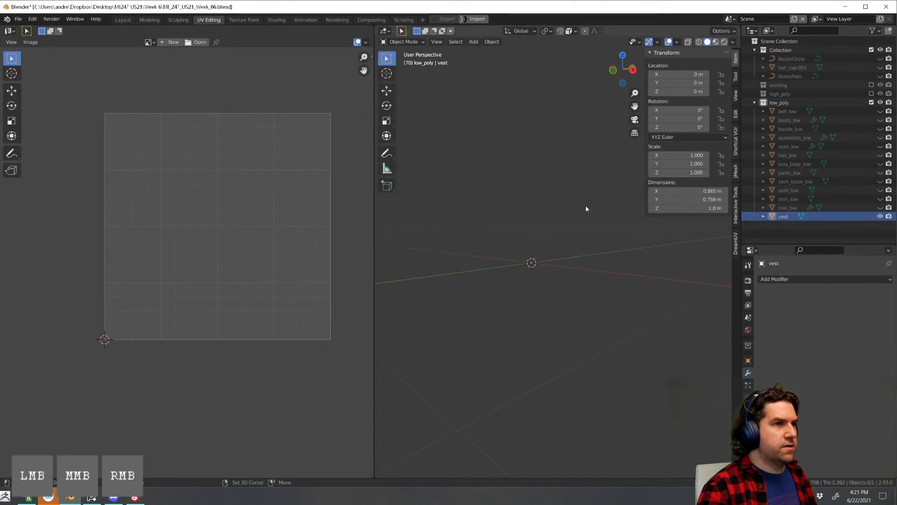
middle_click_drag(585, 209, 590, 261, "shift")
left_click(538, 114)
middle_click_drag(538, 114, 585, 301, "shift")
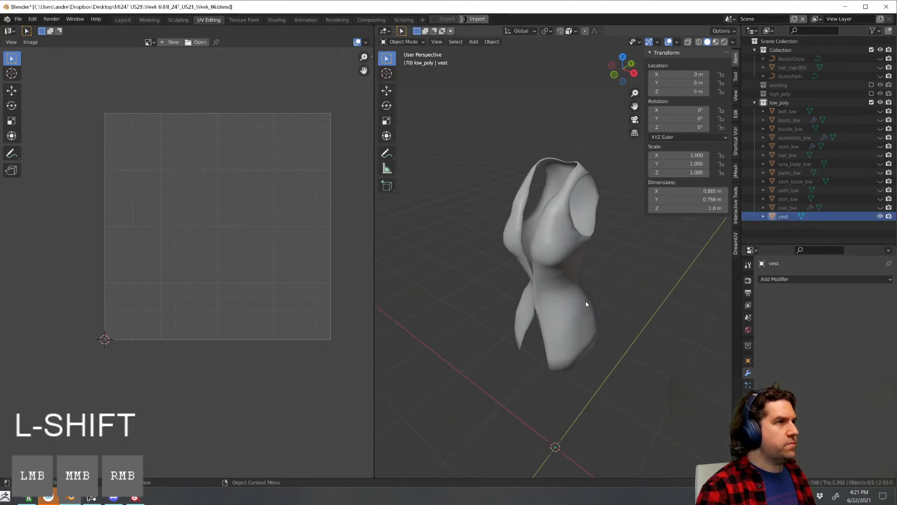
key("Tab")
key("a")
key("KP_Divide")
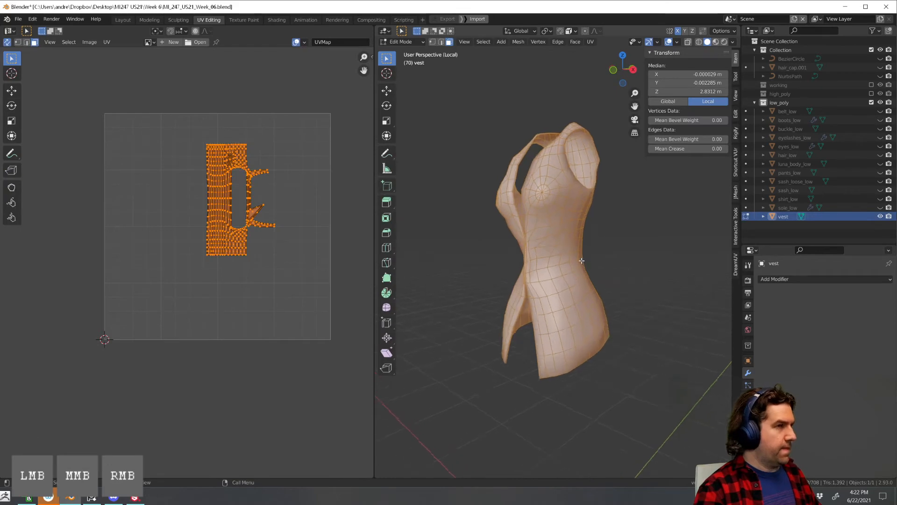
Mark the edge loop crossing the centre of the vest's back neck band as a seam
middle_click_drag(581, 260, 550, 299)
scroll(551, 269, "up", 2)
middle_click_drag(567, 248, 557, 299, "shift")
middle_click_drag(556, 275, 548, 247)
left_click(541, 132)
middle_click_drag(533, 132, 663, 171)
left_click(583, 236)
left_click(603, 247, "alt")
key("ctrl+e")
left_click(601, 217)
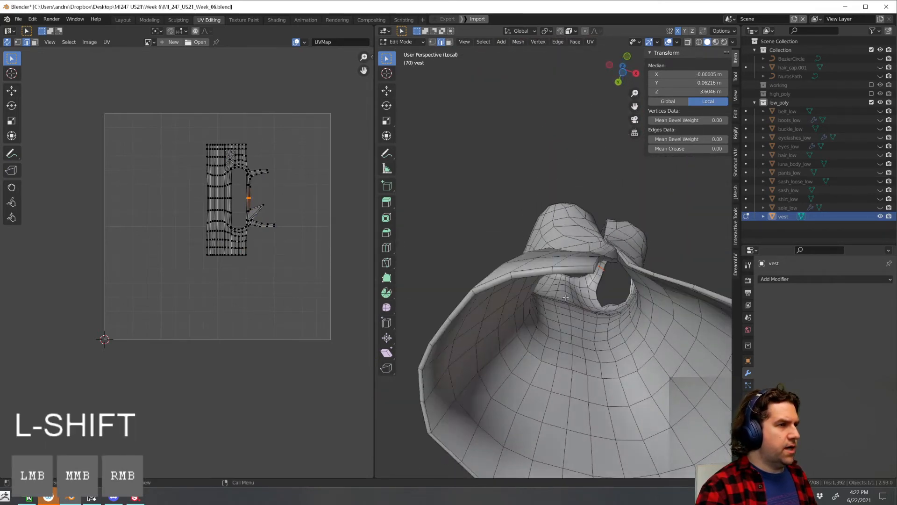
Mark the vest's inner edge as a seam from the top of one front opening down to its lower corner
left_click(572, 265, "alt")
middle_click_drag(573, 265, 512, 247)
left_click(468, 292)
scroll(533, 244, "down", 3)
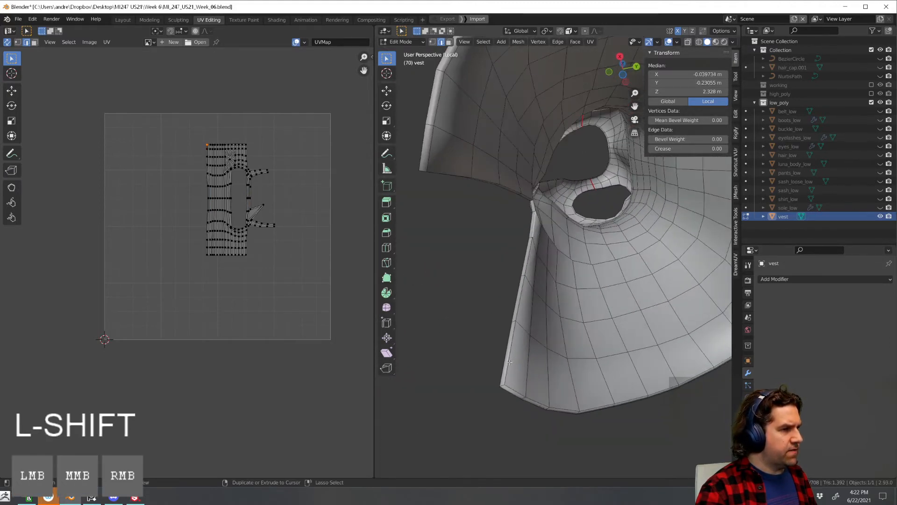
left_click(512, 362, "ctrl")
middle_click_drag(551, 378, 584, 374)
middle_click_drag(607, 369, 556, 327, "shift")
middle_click_drag(619, 334, 666, 334)
middle_click_drag(666, 334, 617, 310, "shift")
Extend the seam path along the inner edge of the vest's bottom hem and around the back
left_click(599, 221, "ctrl")
middle_click_drag(628, 248, 579, 288, "shift")
middle_click_drag(579, 288, 673, 268)
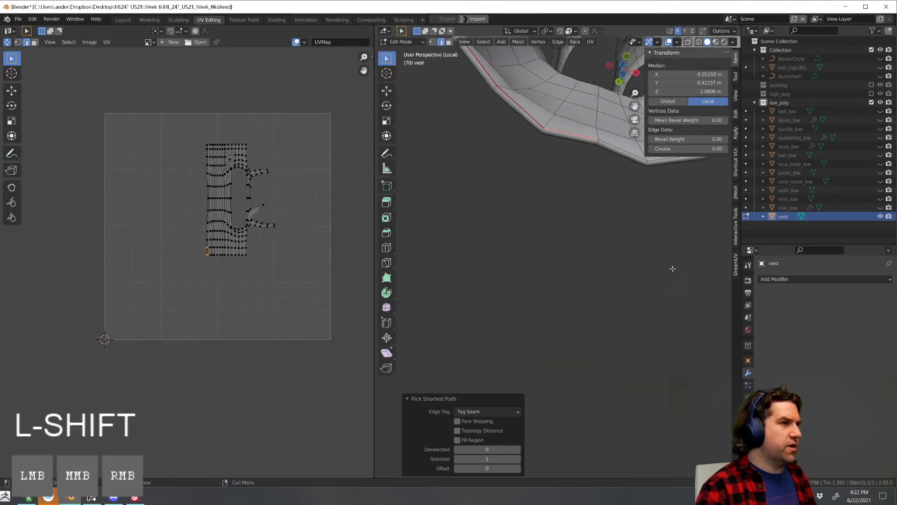
middle_click_drag(682, 215, 621, 284, "shift")
left_click(694, 230, "ctrl")
middle_click_drag(693, 231, 654, 239)
Complete the seam path along the remaining hem and up the inner edge of the opposite front opening
scroll(602, 274, "down", 2)
scroll(655, 237, "down", 2)
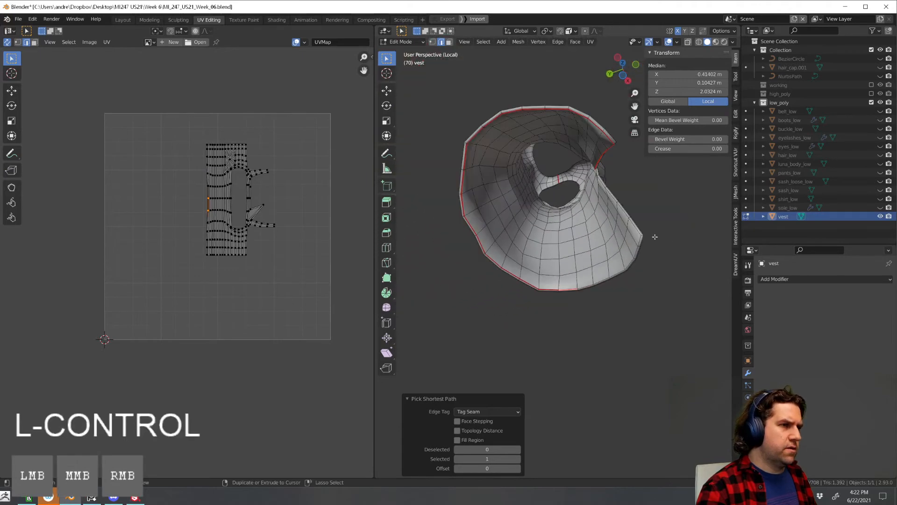
left_click(610, 195, "ctrl")
scroll(611, 196, "up", 4)
middle_click_drag(611, 196, 603, 217)
middle_click_drag(603, 217, 623, 197)
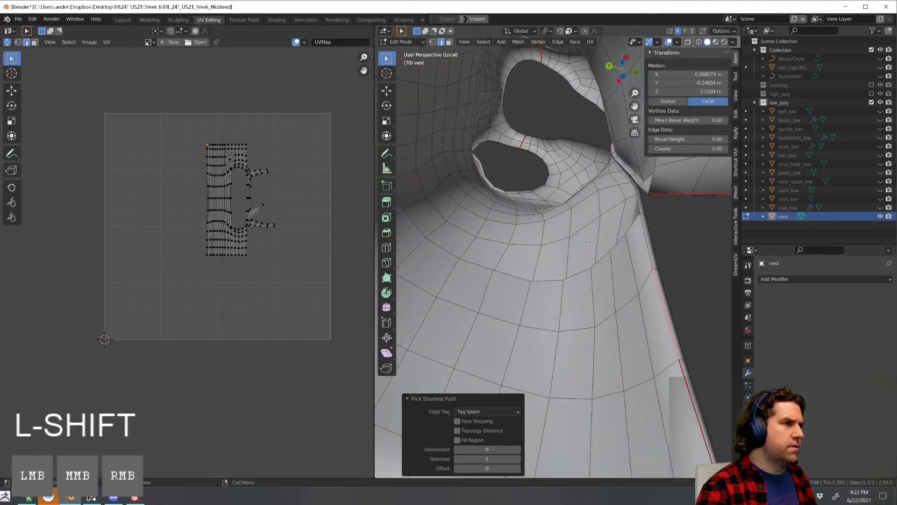
scroll(641, 230, "down", 5)
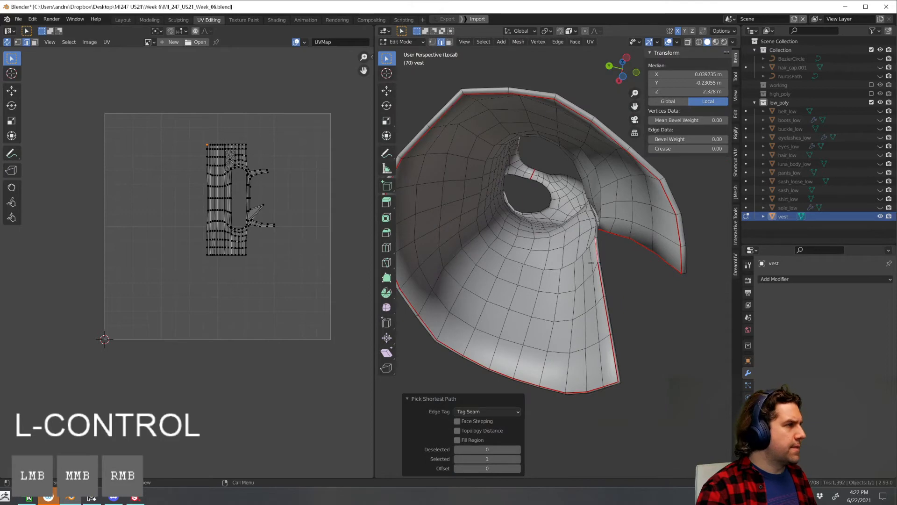
Mark the vertical edge loops at the vest's sides as seams
scroll(592, 263, "up", 4)
middle_click_drag(592, 263, 500, 328)
middle_click_drag(500, 328, 673, 306, "shift")
middle_click_drag(672, 306, 607, 303)
middle_click_drag(608, 302, 575, 269, "shift")
left_click(595, 242, "alt")
key("ctrl+e")
left_click(590, 260)
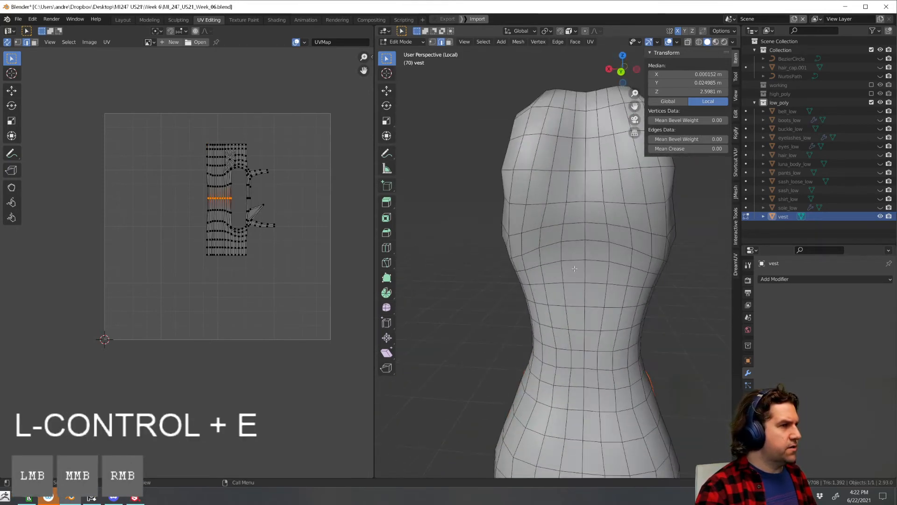
Unwrap the whole vest using its seams and clear the full selection in the UV layout
key("a")
key("u")
left_click(545, 177)
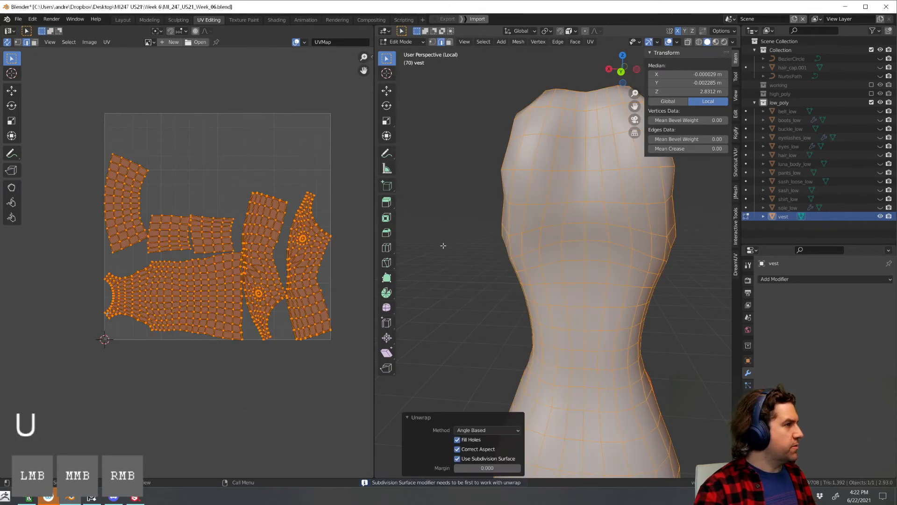
left_click(298, 173)
scroll(294, 180, "up", 2)
left_click(213, 272)
scroll(225, 228, "down", 2)
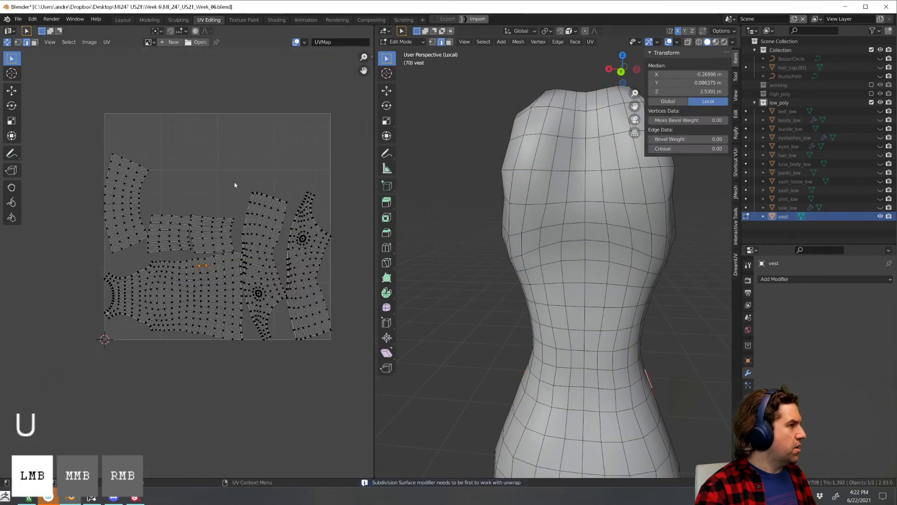
Return the vest to Object Mode, deselect it, and leave local view with the whole low-poly character shown
key("Tab")
scroll(604, 301, "down", 3)
left_click(615, 310)
middle_click_drag(604, 302, 551, 309)
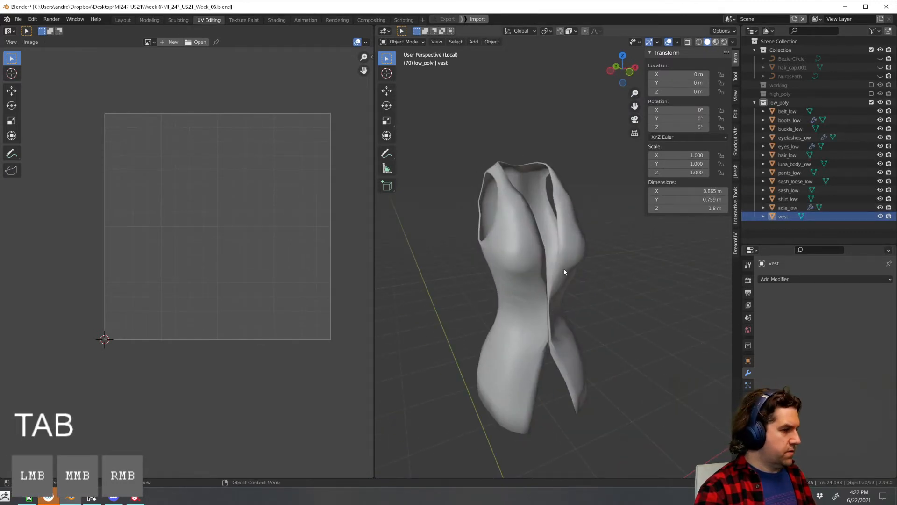
key("slash")
scroll(565, 272, "down", 2)
middle_click_drag(630, 275, 512, 265)
scroll(523, 283, "down", 2)
scroll(573, 224, "down", 1)
scroll(573, 223, "down", 2)
key("Tab")
key("Tab")
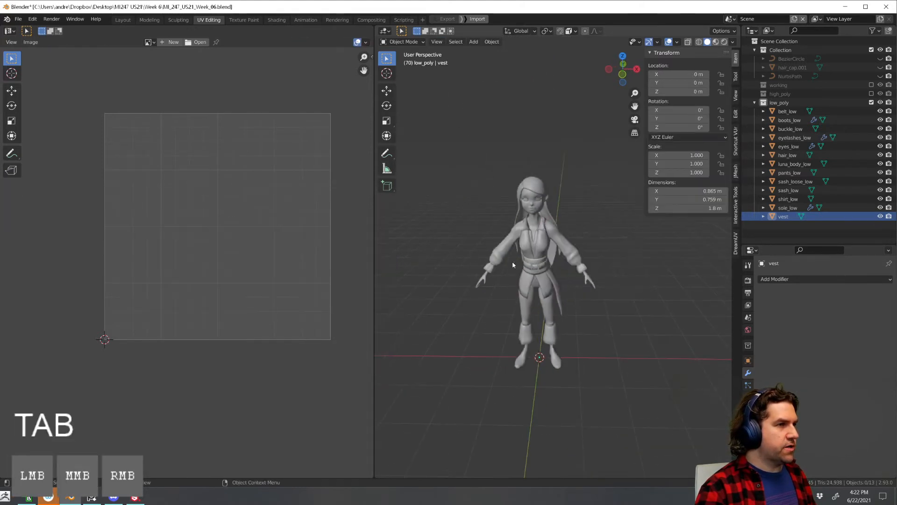
Examine the assembled low-poly character up close, especially the shirt sleeve and its cuff
middle_click_drag(569, 323, 543, 319)
scroll(548, 323, "up", 2)
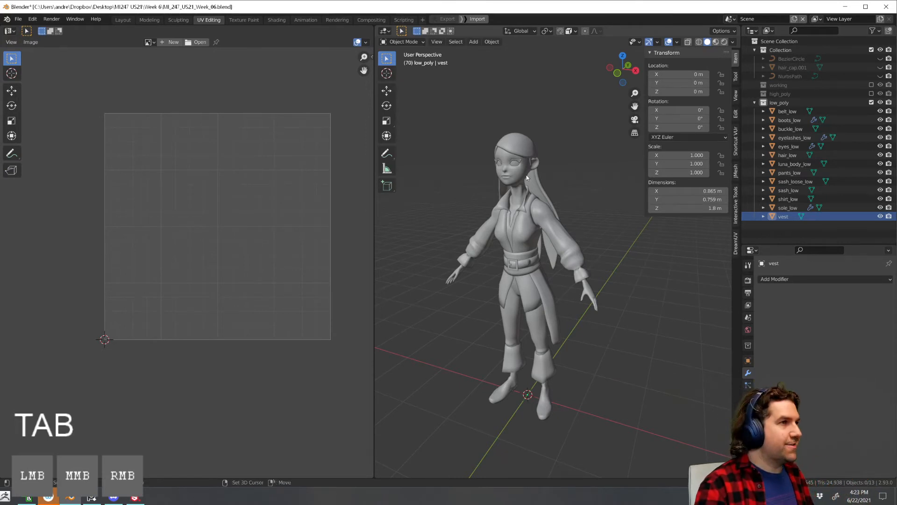
middle_click_drag(526, 175, 566, 179, "shift")
middle_click_drag(566, 179, 570, 230)
scroll(601, 192, "up", 2)
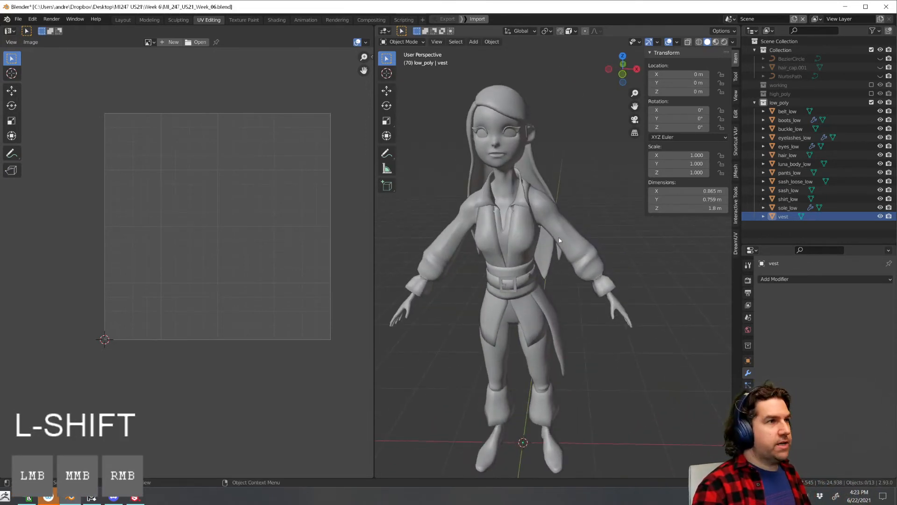
middle_click_drag(587, 267, 563, 246)
scroll(603, 301, "up", 2)
scroll(597, 281, "up", 2)
middle_click_drag(605, 305, 659, 262, "shift")
key("Tab")
scroll(654, 262, "down", 3)
middle_click_drag(546, 262, 584, 262)
scroll(563, 270, "up", 2)
middle_click_drag(584, 263, 579, 281, "shift")
key("Tab")
scroll(563, 271, "down", 4)
scroll(579, 280, "up", 5)
scroll(556, 304, "down", 2)
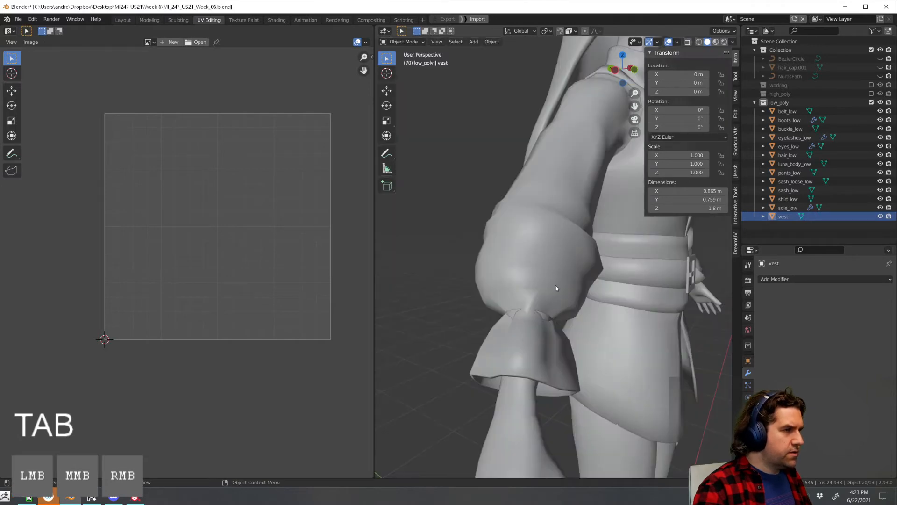
Switch to the Layout workspace with the shirt's sleeve cuff in close view
left_click(122, 19)
middle_click_drag(374, 187, 440, 220)
scroll(439, 221, "up", 5)
scroll(460, 227, "up", 2)
mouse_move(500, 276)
middle_mouse_down("shift")
mouse_move(461, 226)
mouse_move(427, 248)
middle_mouse_up("shift")
Try to reshape the shirt's sleeve cuff with the Grab brush in Sculpt Mode, and return to Object Mode
key("Tab")
left_click(460, 266)
scroll(427, 248, "up", 4)
left_click_drag(452, 262, 448, 246)
middle_click_drag(448, 246, 490, 175)
scroll(488, 161, "down", 4)
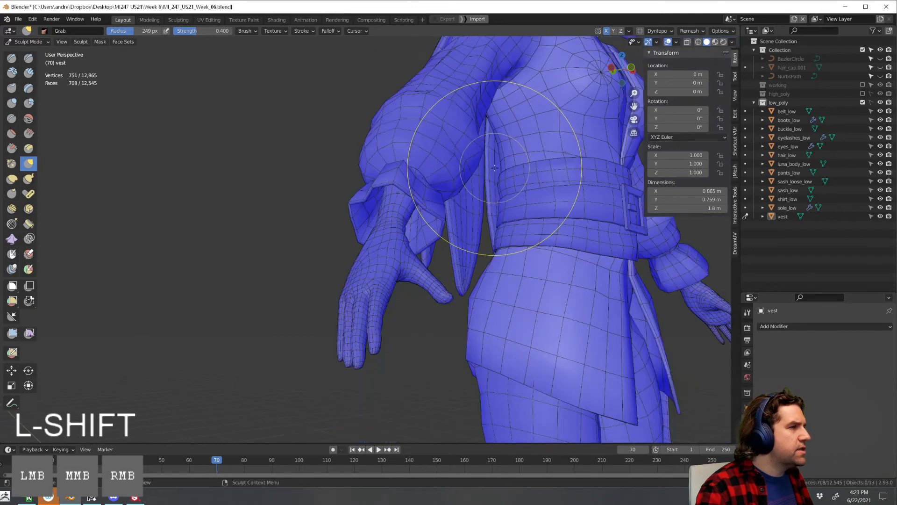
mouse_move(563, 176)
middle_mouse_down()
mouse_move(521, 207)
mouse_move(344, 195)
middle_mouse_up()
middle_click_drag(528, 255, 495, 264)
scroll(495, 263, "down", 2)
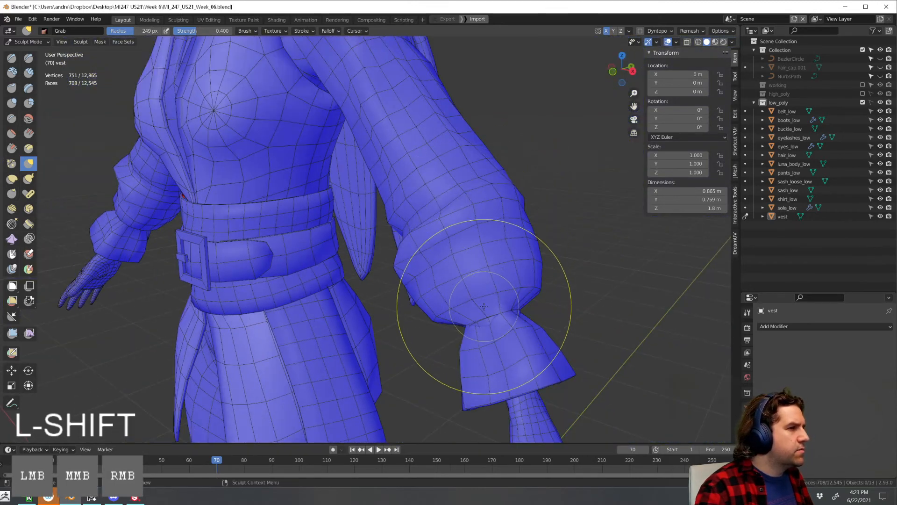
key("ctrl+Tab")
left_click(490, 259)
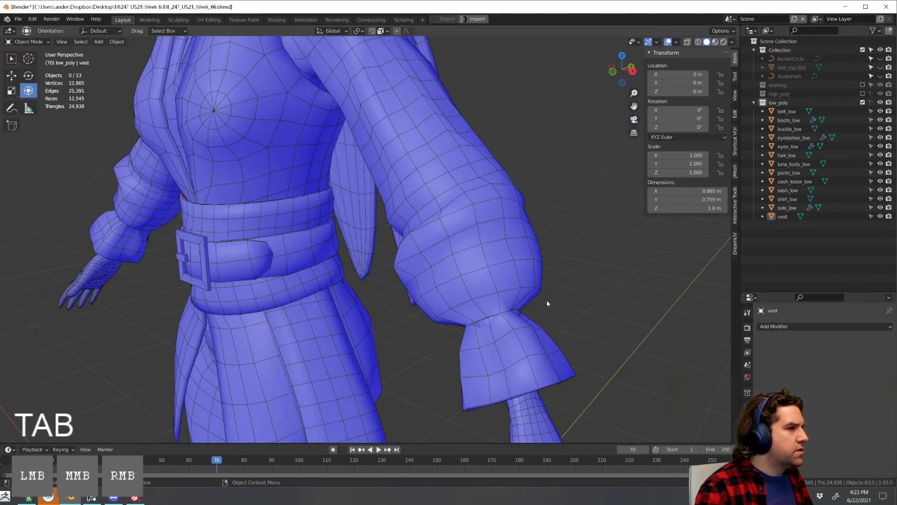
Save the Blender file
scroll(547, 304, "down", 4)
middle_click_drag(537, 282, 538, 206)
key("ctrl+s")
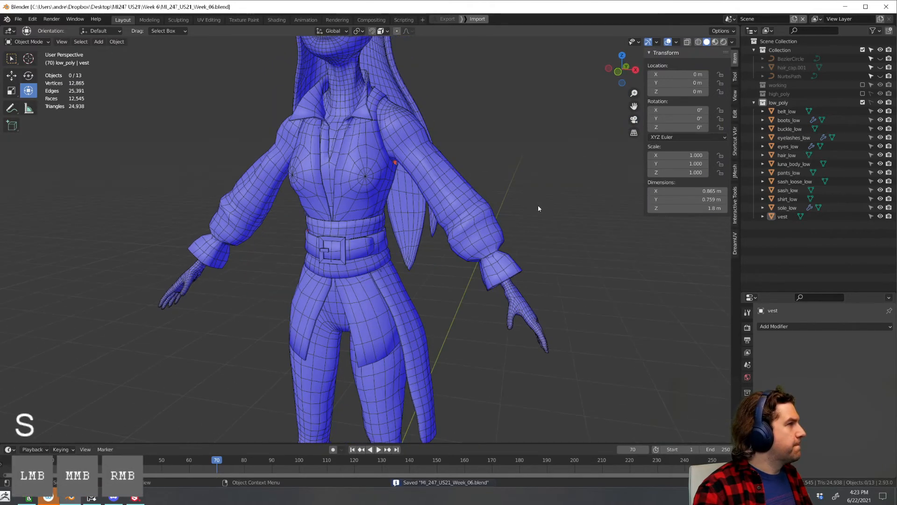
View the character with the viewport overlays hidden, restore them, and check the overlay settings
left_click(648, 42)
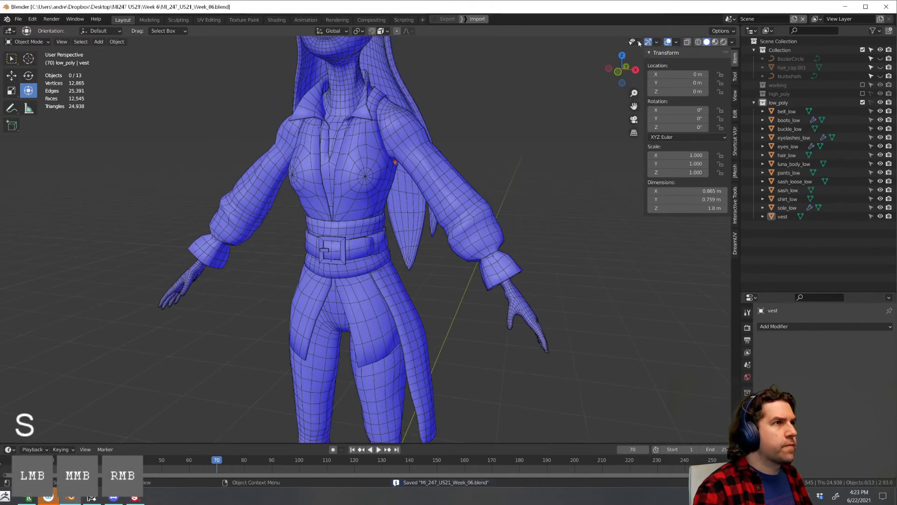
left_click(668, 42)
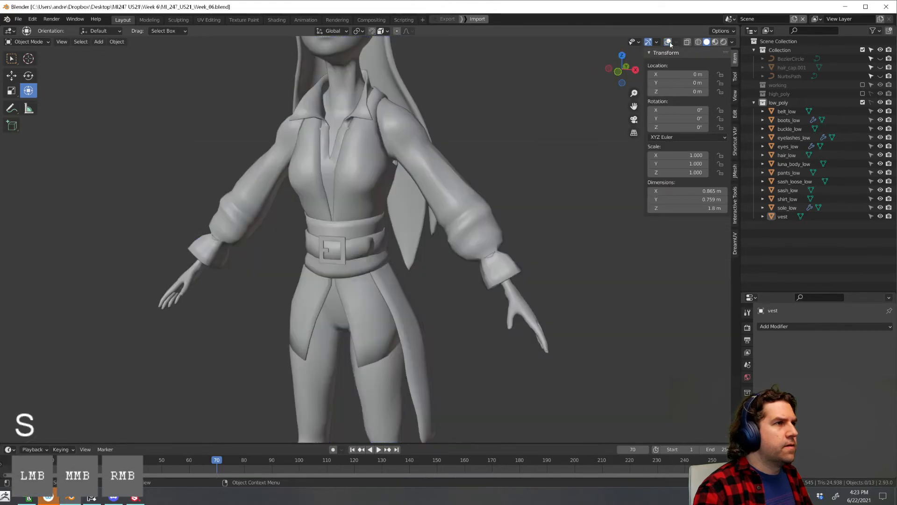
left_click(669, 42)
key("Tab")
key("Tab")
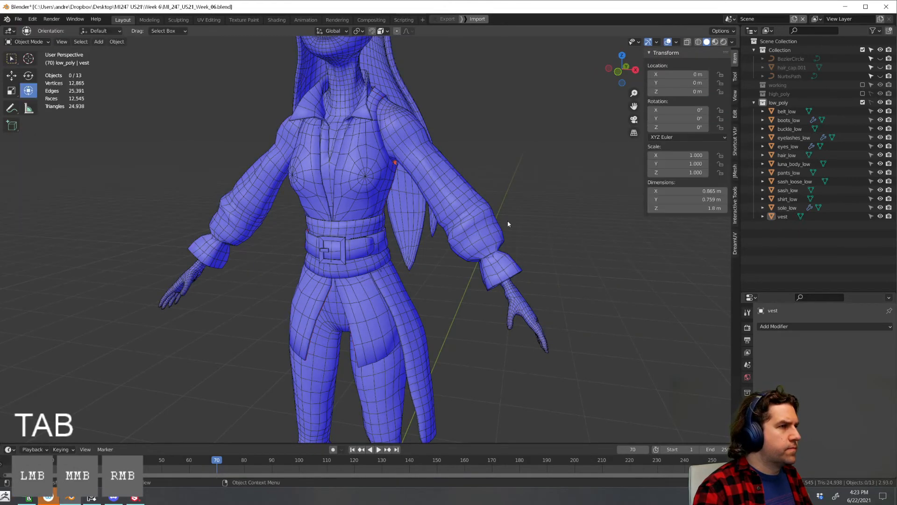
left_click(675, 42)
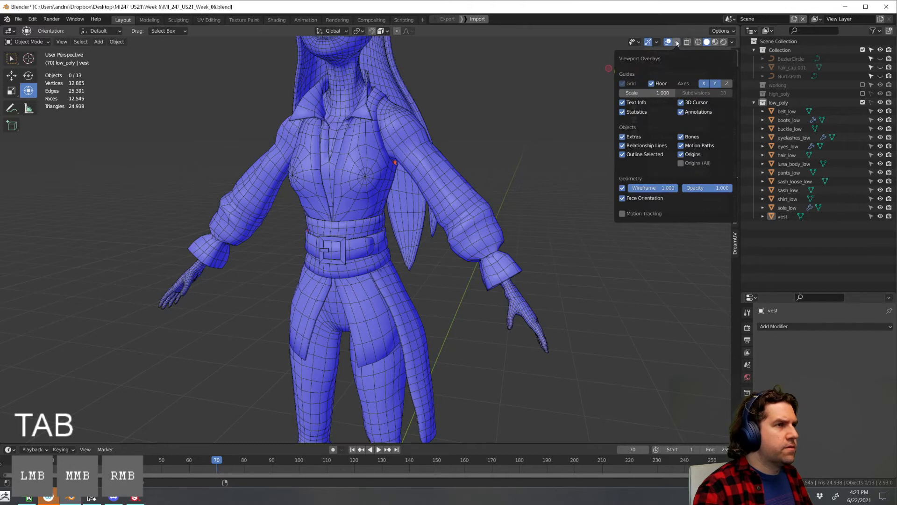
key("n")
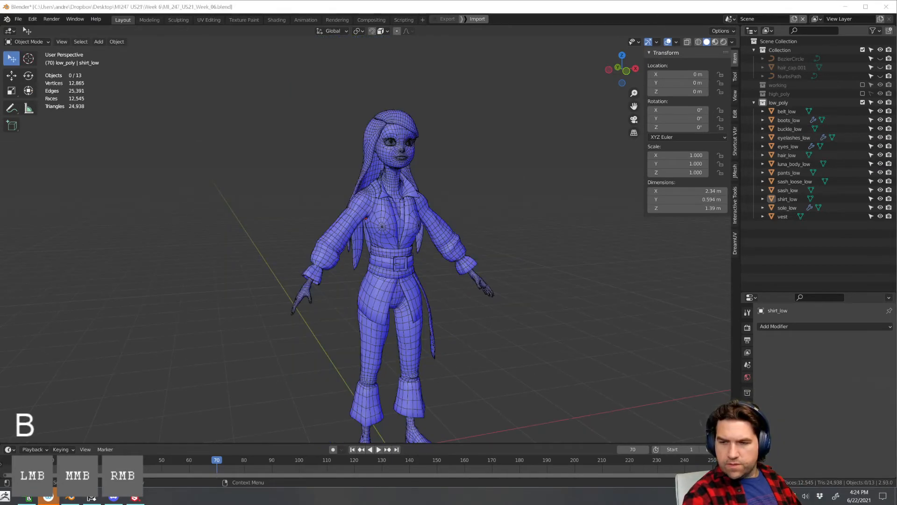
Make the low_poly collection selectable and select the shirt_low object
scroll(489, 284, "up", 3)
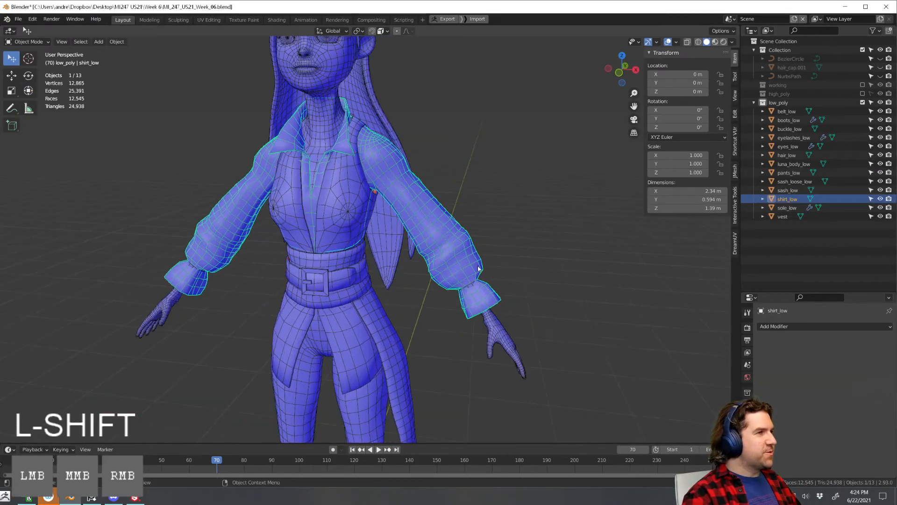
left_click(493, 297, "shift")
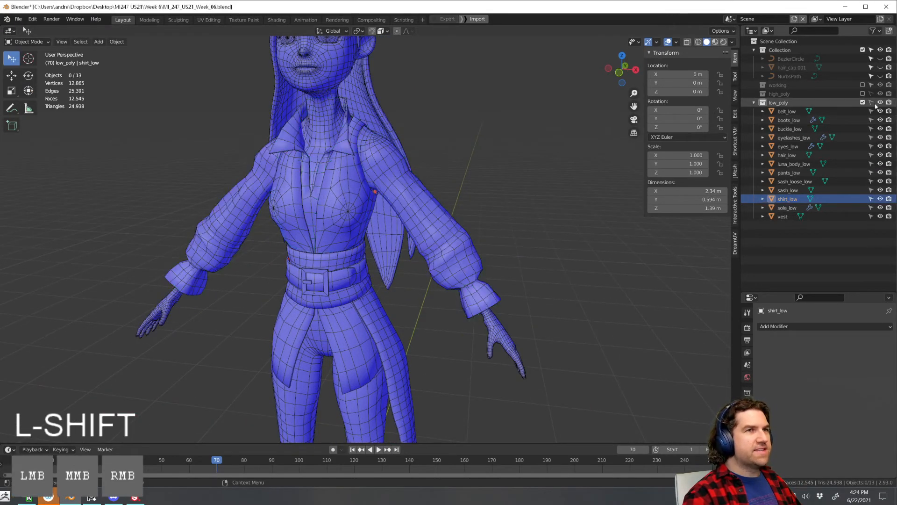
left_click(787, 190)
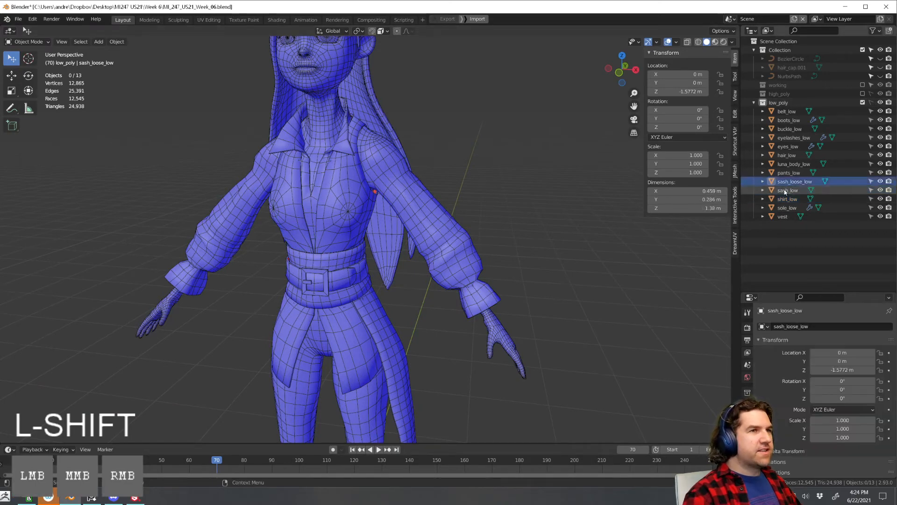
left_click(870, 102)
left_click(399, 242)
scroll(409, 249, "down", 1)
left_click(422, 262)
middle_click_drag(422, 262, 462, 270)
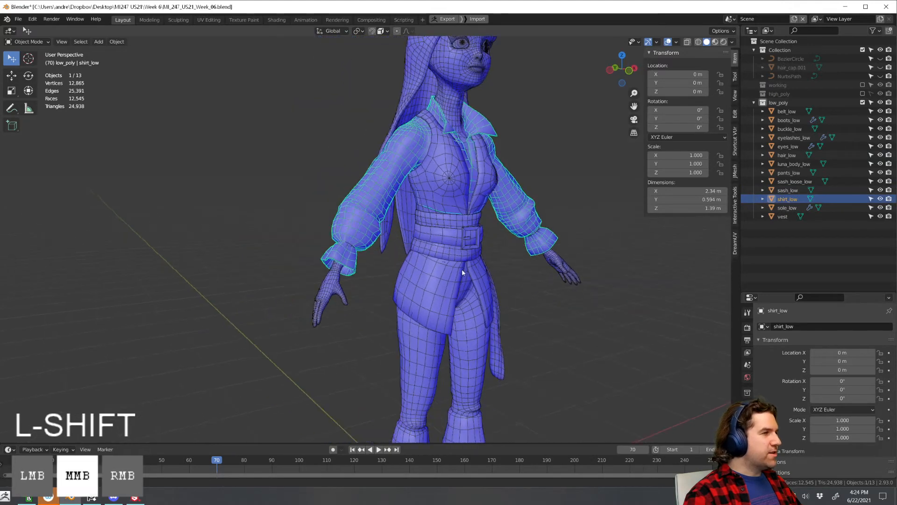
Put shirt_low in Sculpt Mode with the Grab brush and adjust the gathered area where the sleeve meets the cuff
scroll(461, 269, "up", 5)
key("Tab")
left_click(414, 321)
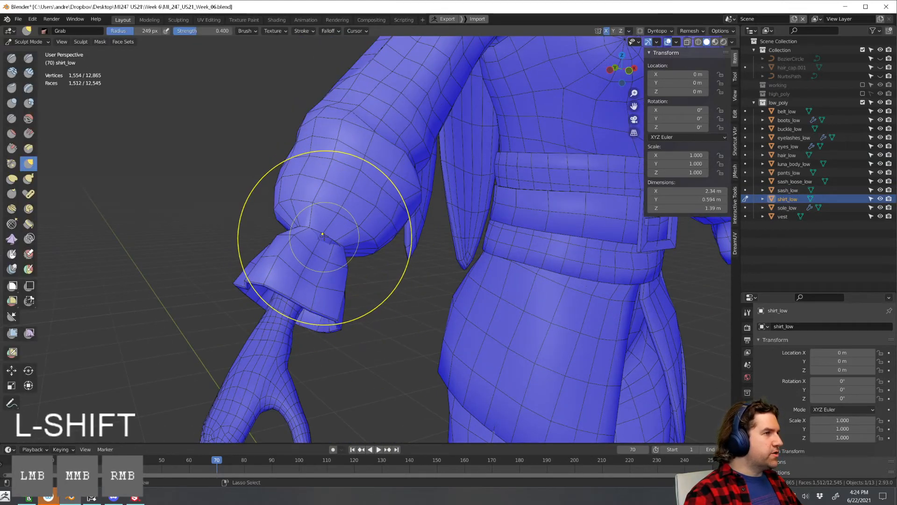
left_click_drag(324, 236, 326, 236, "ctrl")
middle_click_drag(322, 236, 600, 287)
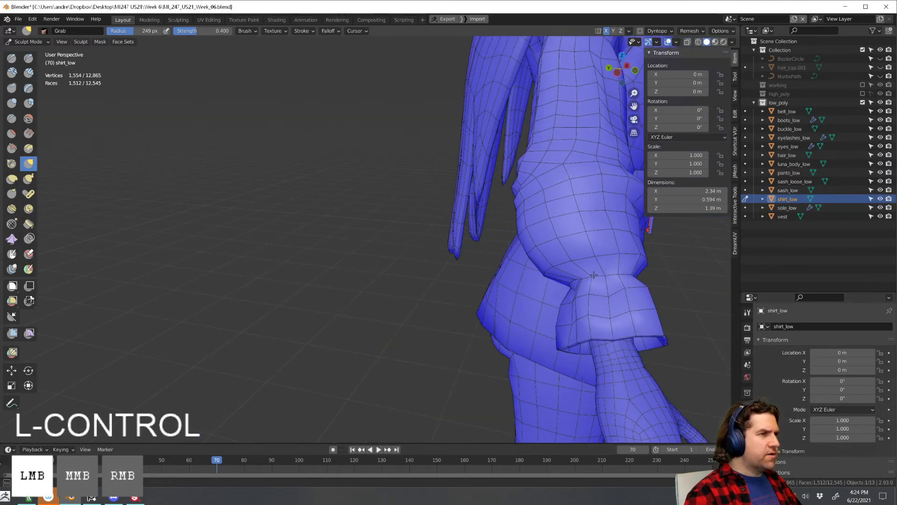
left_click_drag(593, 274, 555, 282, "ctrl")
mouse_move(633, 308)
middle_mouse_down()
mouse_move(393, 232)
mouse_move(570, 275)
mouse_move(552, 243)
middle_mouse_up()
Smooth and reshape the rest of the sleeve's gathered cuff from several sides, and return to Object Mode
left_click_drag(284, 185, 281, 182, "shift")
middle_click_drag(281, 182, 308, 210)
left_click_drag(314, 209, 330, 215, "shift")
middle_click_drag(330, 216, 402, 248)
left_click_drag(453, 312, 461, 317)
mouse_move(460, 316)
middle_mouse_down()
mouse_move(484, 332)
mouse_move(556, 304)
middle_mouse_up()
scroll(463, 292, "up", 3)
middle_click_drag(463, 292, 504, 276)
left_click_drag(311, 320, 306, 315, "shift")
middle_click_drag(306, 315, 419, 293)
scroll(419, 293, "down", 6)
key("Tab")
key("KP_1")
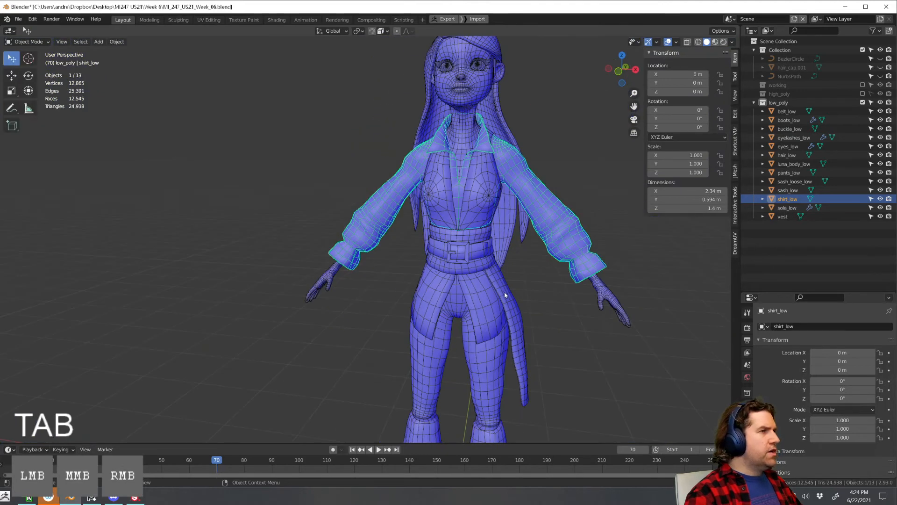
Switch to the UV Editing workspace and select every low_poly object from belt_low to vest
left_click(208, 20)
middle_click_drag(607, 252, 568, 264)
scroll(537, 254, "down", 5)
key("Tab")
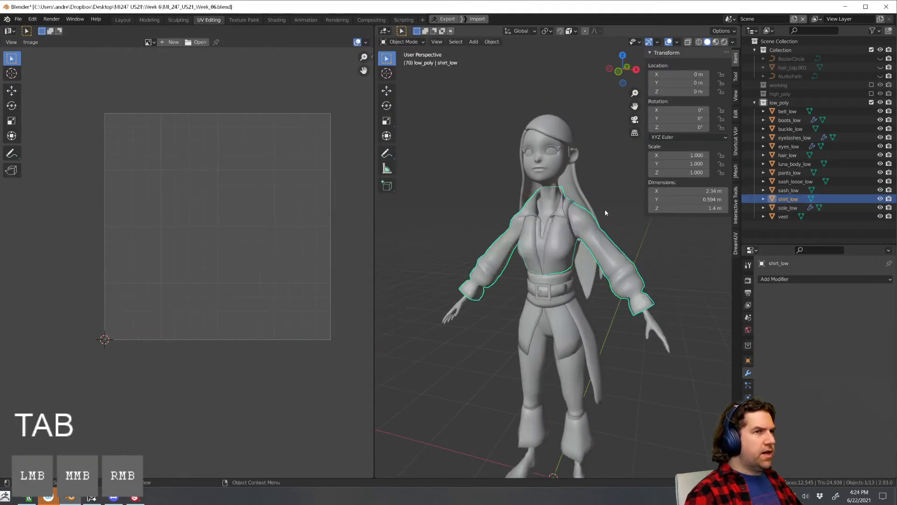
left_click(787, 112)
left_click(783, 216, "shift")
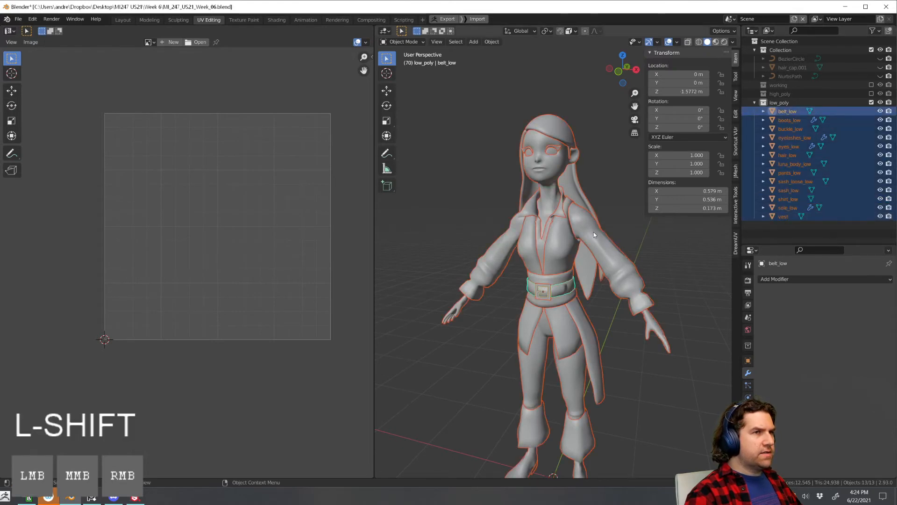
Rename the vest object as vest_low
left_click(785, 217)
key("F2")
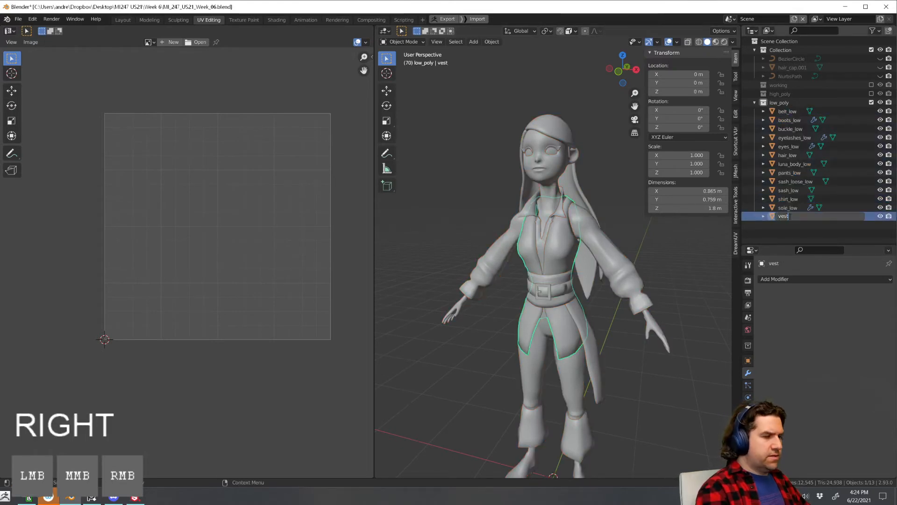
type("_low")
key("Return")
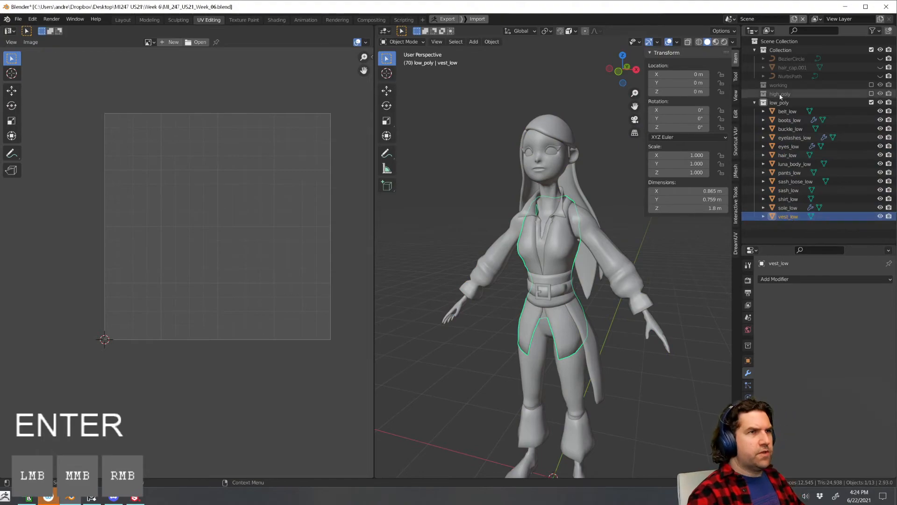
Select all low_poly objects from belt_low to vest_low and open them together in Edit Mode
left_click(787, 111)
left_click(788, 217, "shift")
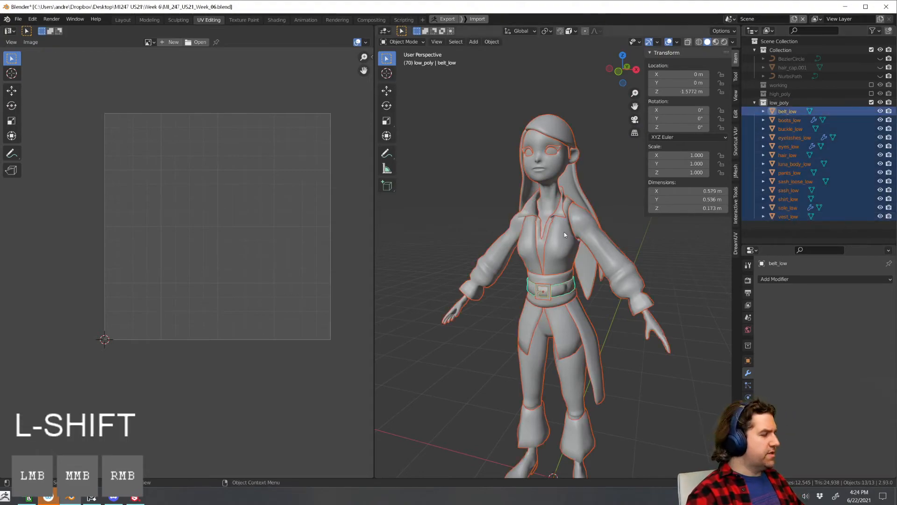
scroll(564, 232, "down", 3)
key("Tab")
middle_click_drag(565, 231, 551, 244)
scroll(213, 225, "up", 4)
scroll(218, 250, "down", 3)
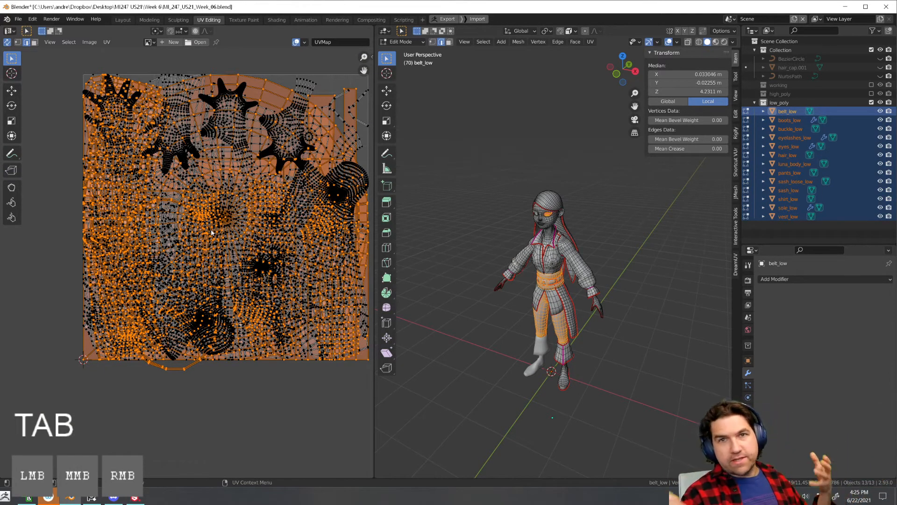
Return to Object Mode, select the boots, and apply their Mirror modifier
middle_click_drag(561, 234, 572, 234)
scroll(572, 234, "up", 5)
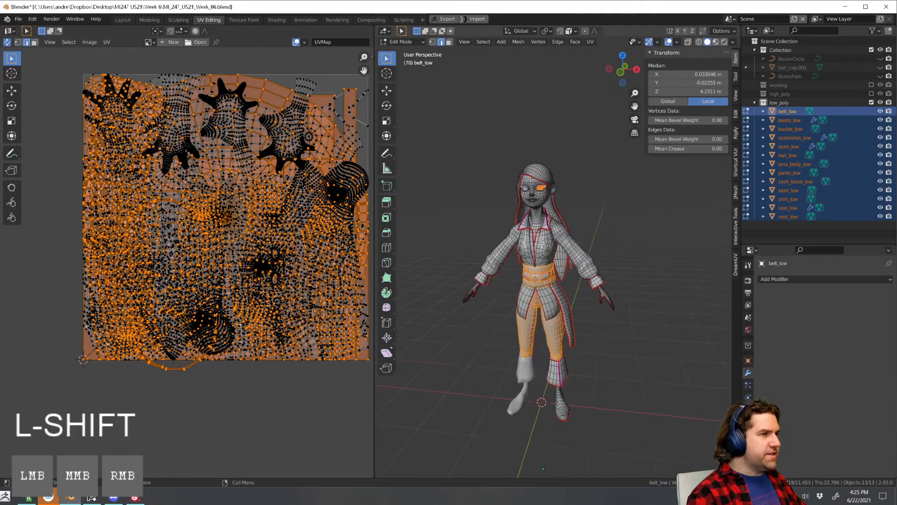
key("Tab")
scroll(572, 234, "down", 6)
middle_click_drag(570, 336, 573, 266, "shift")
scroll(573, 267, "up", 3)
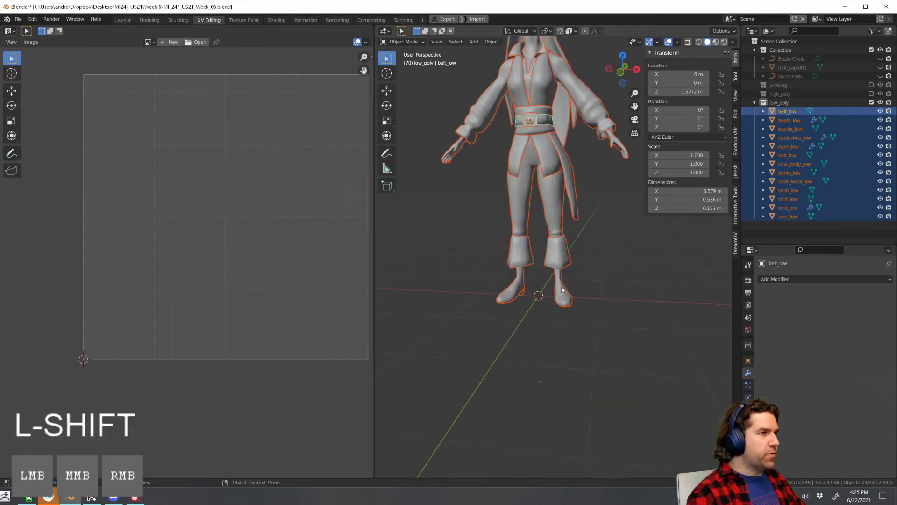
left_click(563, 262)
left_click(868, 314)
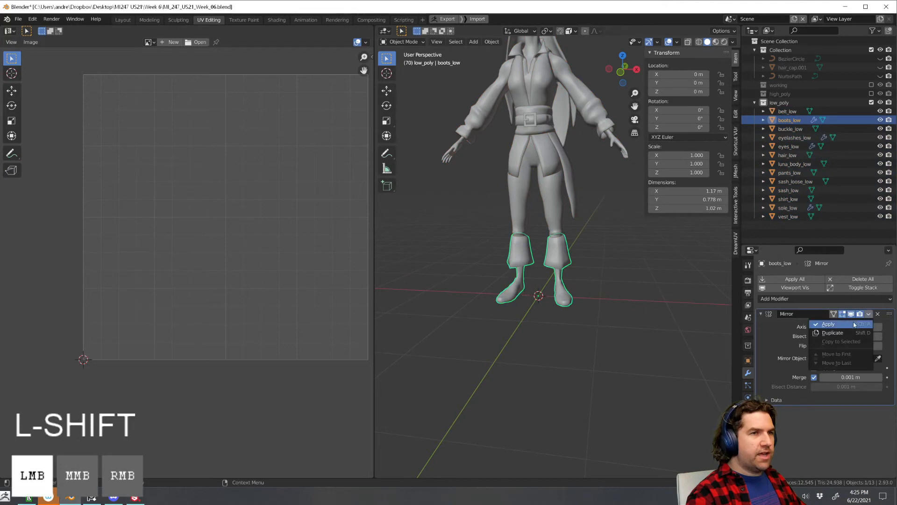
left_click(848, 327)
Unwrap all of the boots' geometry again, and return to Object Mode
key("Tab")
key("a")
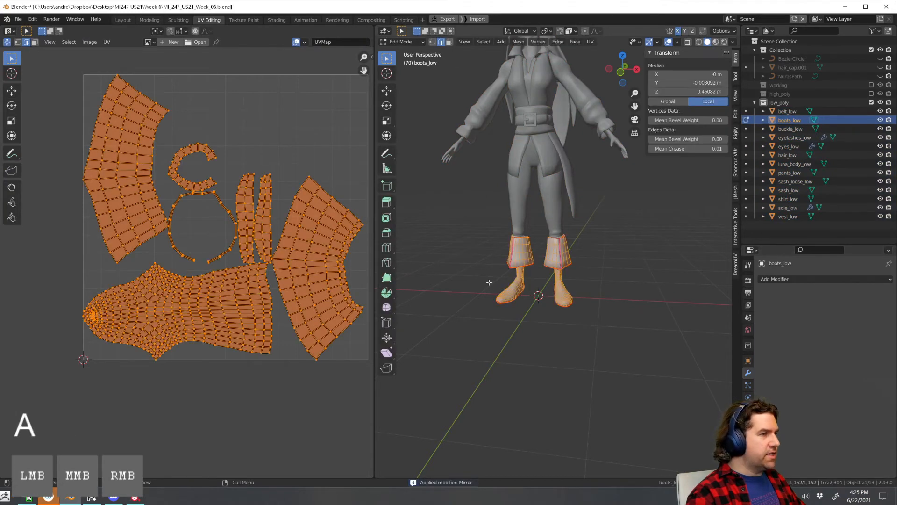
key("u")
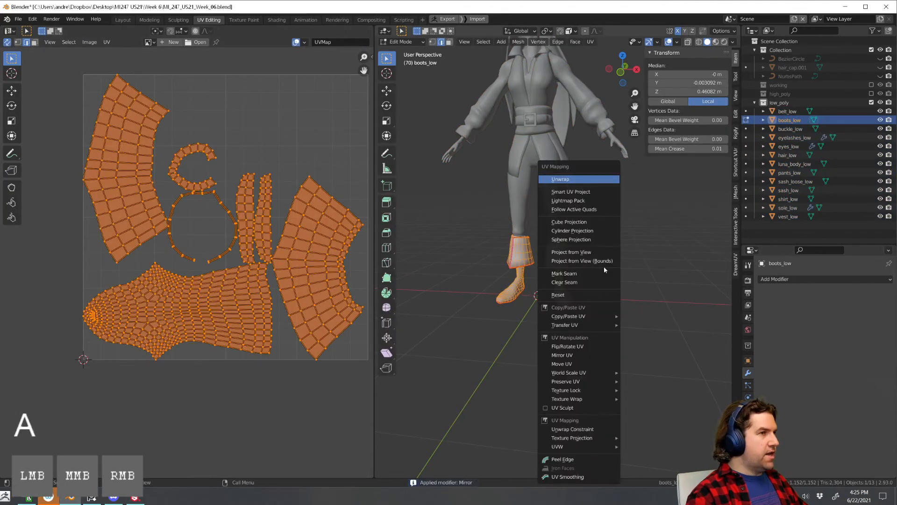
left_click(566, 178)
key("Tab")
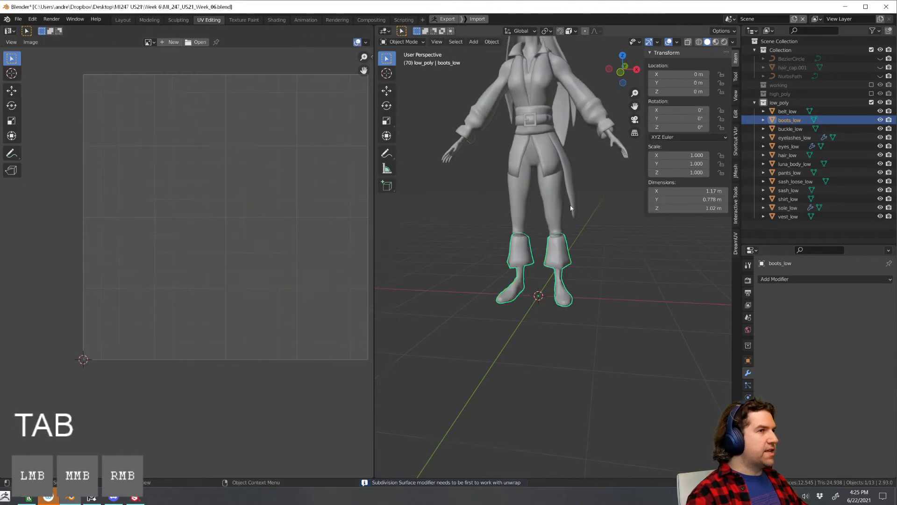
Select the eyelashes on the character's face and apply their Mirror modifier
middle_click_drag(570, 203, 540, 197, "shift")
left_click(533, 174)
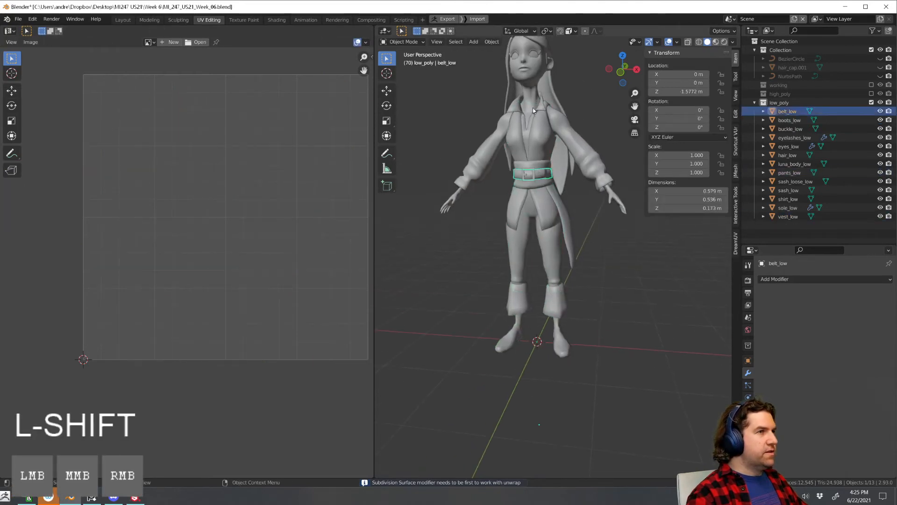
left_click(531, 55)
middle_click_drag(568, 223, 603, 299, "shift")
left_click(867, 314)
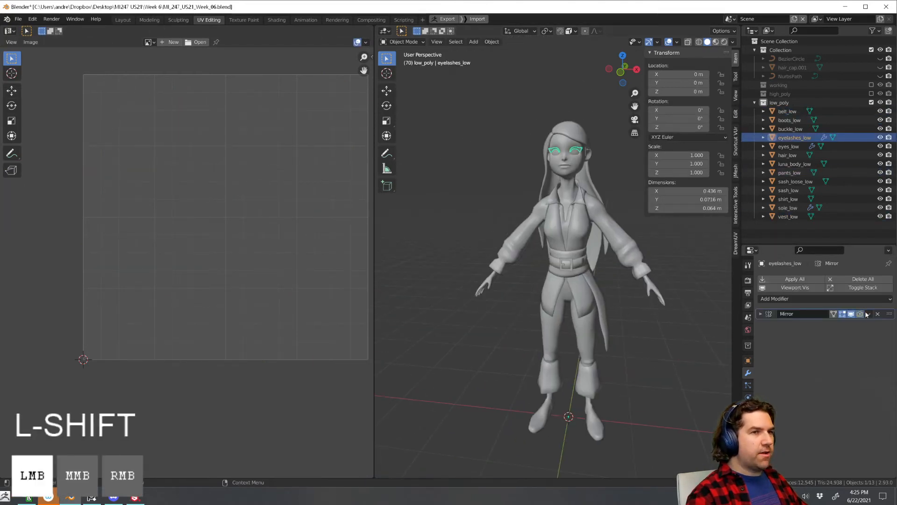
left_click(868, 314)
left_click(863, 314)
left_click(862, 315)
left_click(868, 314)
left_click(844, 324)
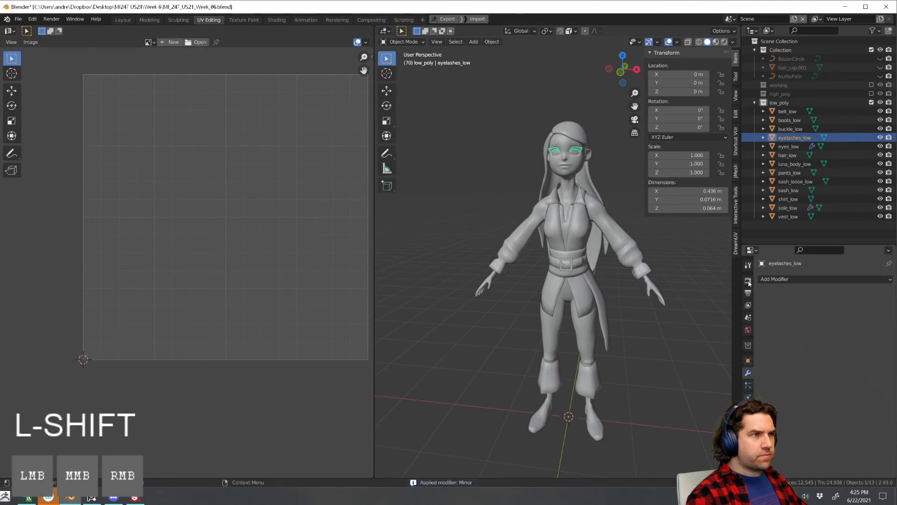
Select the eyes and apply their Mirror modifier
left_click(577, 150)
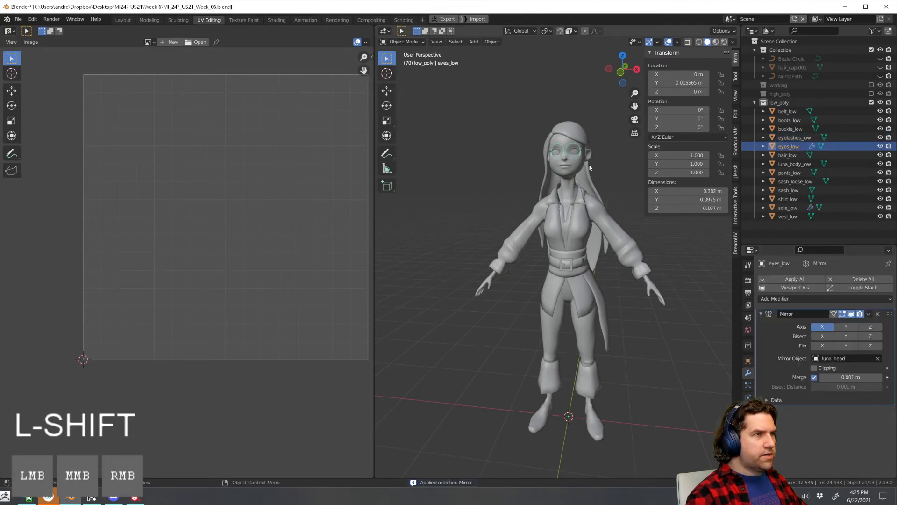
left_click(867, 314)
left_click(843, 324)
Check the body and shirt for modifiers, and open all low_poly objects in Edit Mode with all their geometry selected
left_click(656, 286)
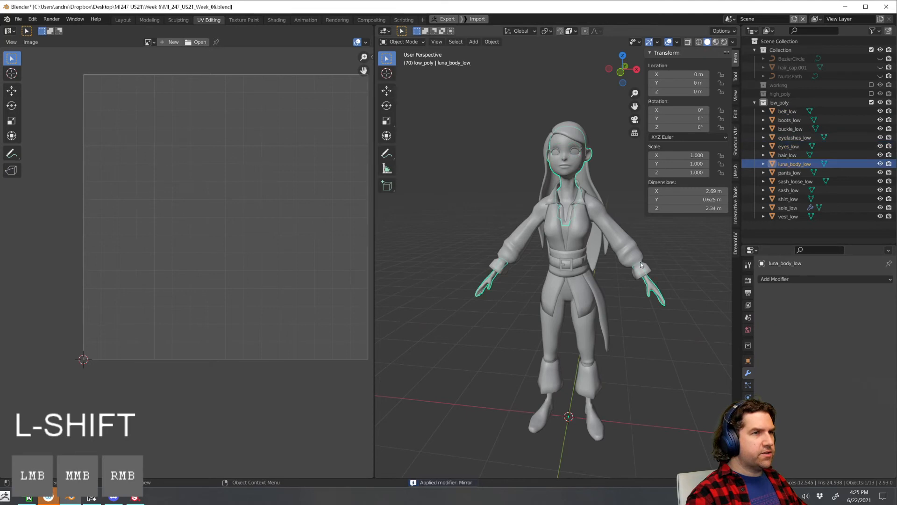
left_click(640, 262)
left_click(581, 230)
left_click(565, 223)
key("a")
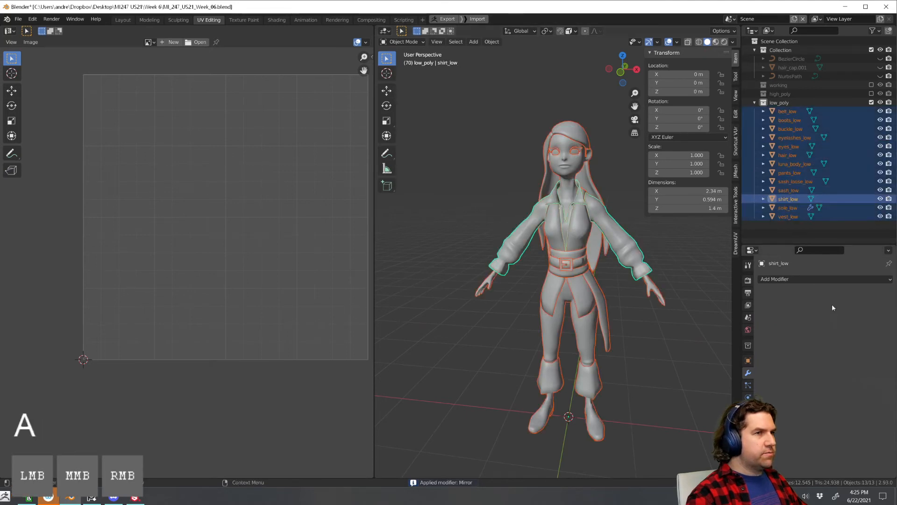
middle_click_drag(612, 323, 587, 329)
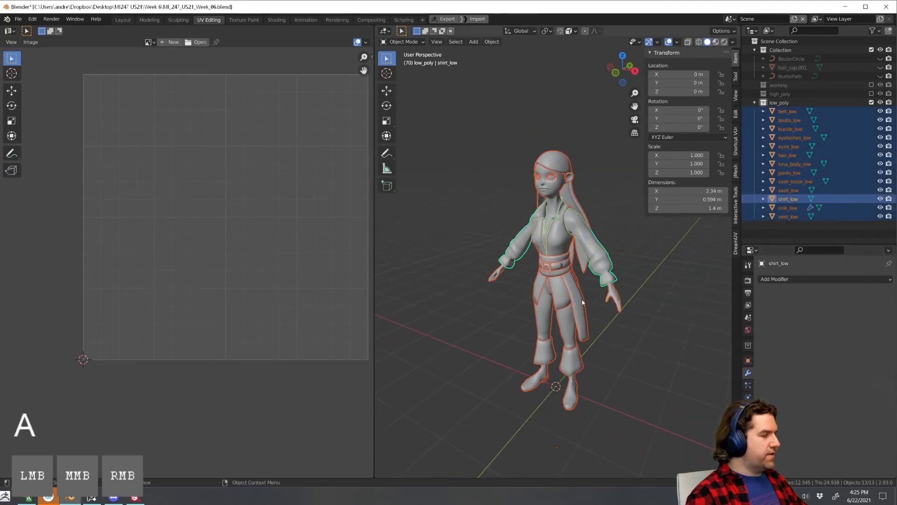
key("Tab")
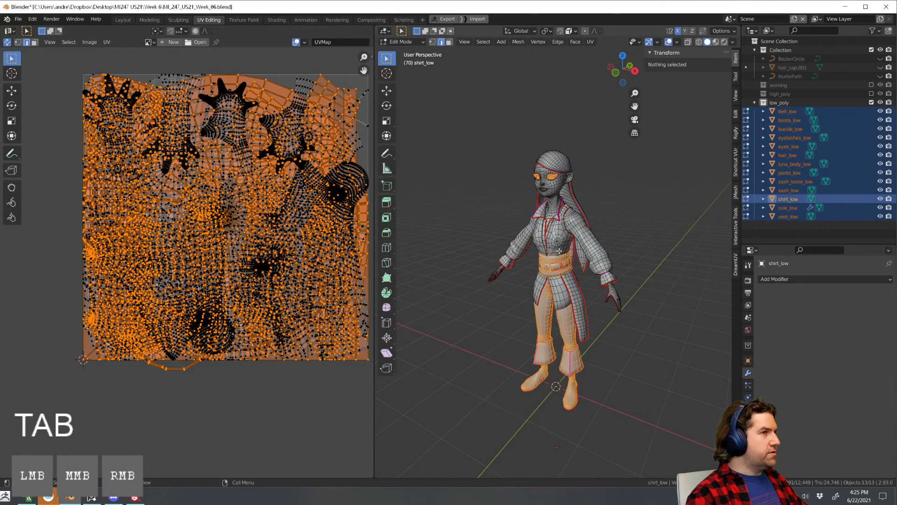
key("a")
middle_click_drag(562, 253, 578, 250)
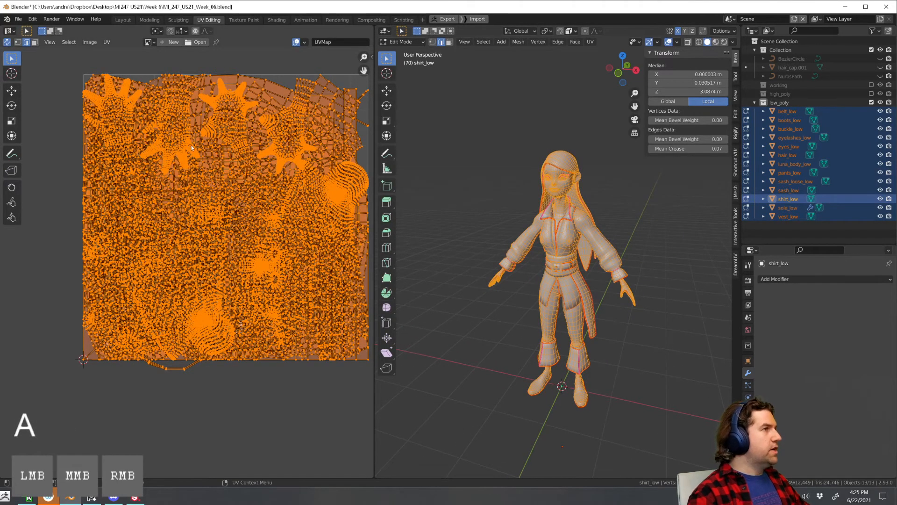
Average the scale of all the selected UV islands
left_click(107, 42)
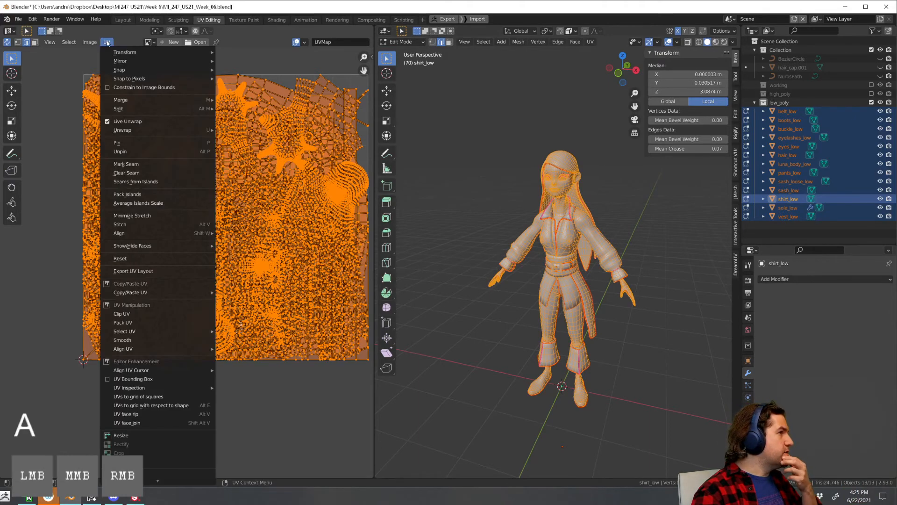
left_click(138, 203)
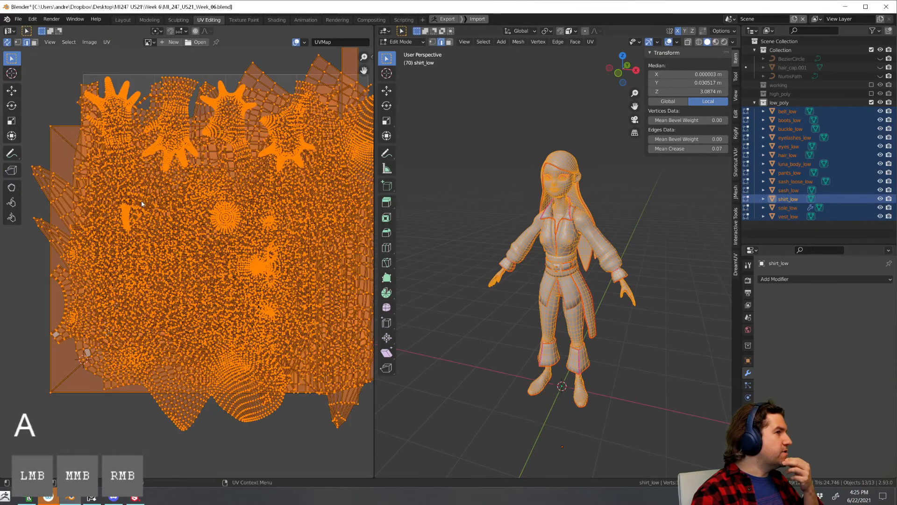
scroll(224, 227, "down", 4)
scroll(224, 228, "up", 3)
scroll(252, 227, "down", 1)
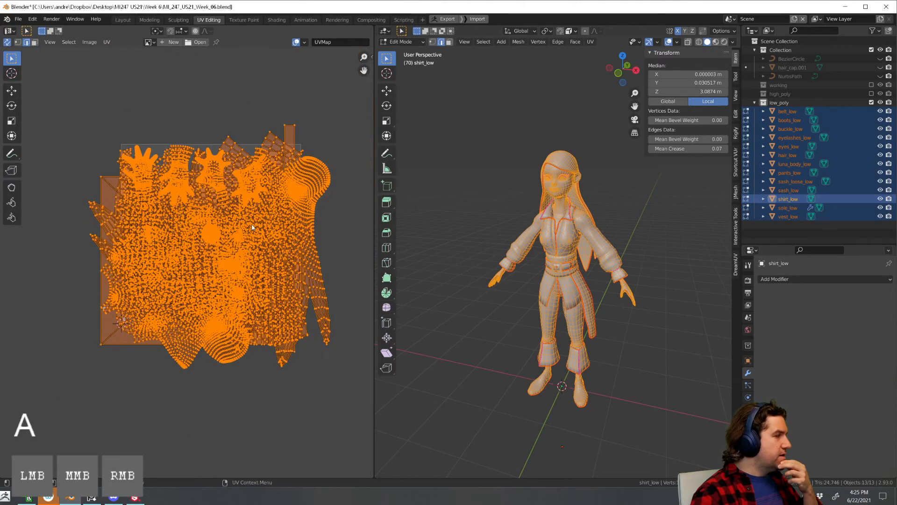
Try unwrapping all the selected pieces together, and undo that unwrap
key("u")
left_click(236, 238)
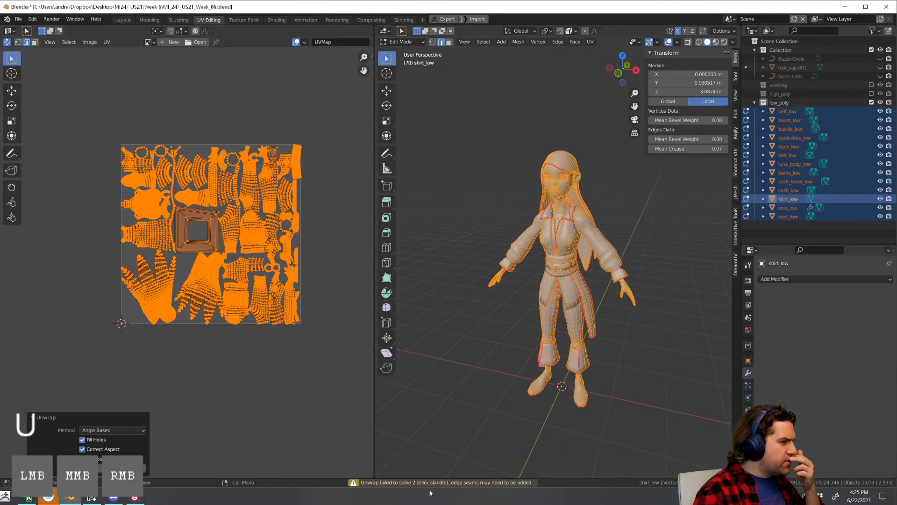
scroll(225, 358, "up", 3)
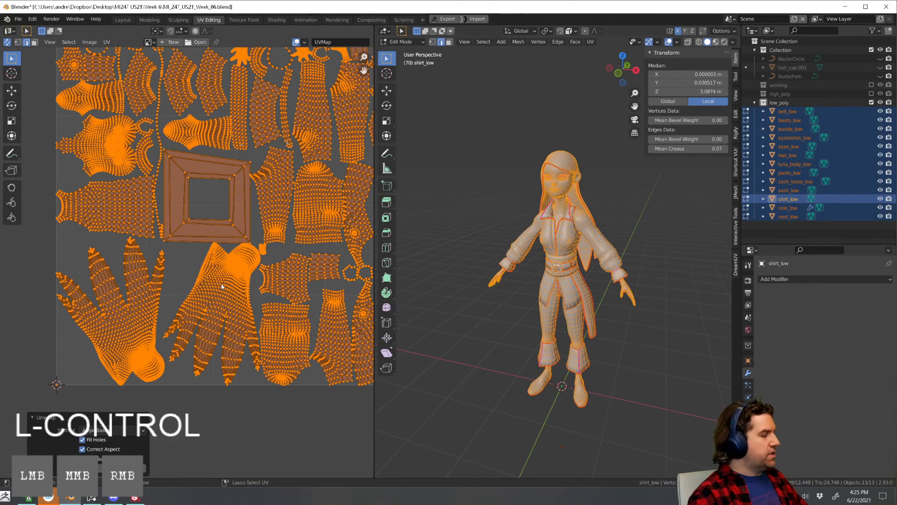
key("ctrl+z")
scroll(136, 98, "down", 3)
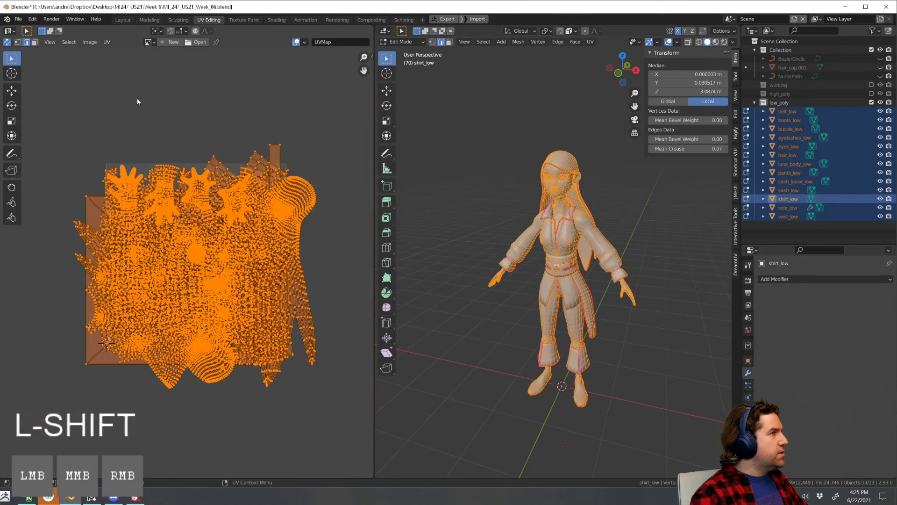
Select all UVs and pack the islands into the shared UV square
left_click(156, 81)
key("a")
right_click(202, 252)
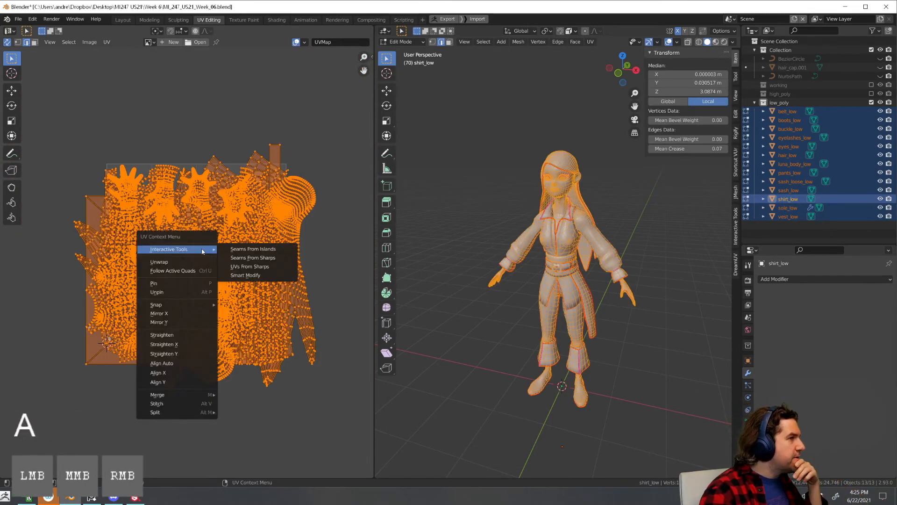
left_click(107, 43)
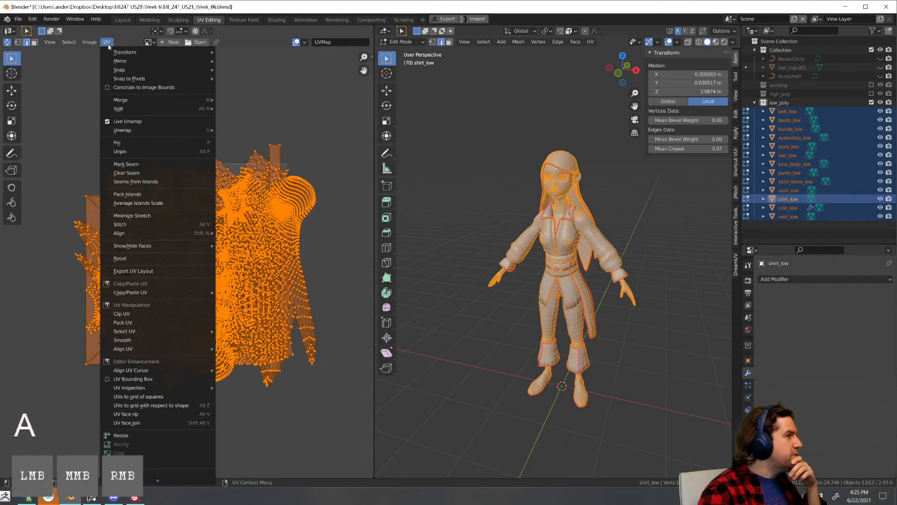
left_click(143, 195)
scroll(215, 270, "up", 4)
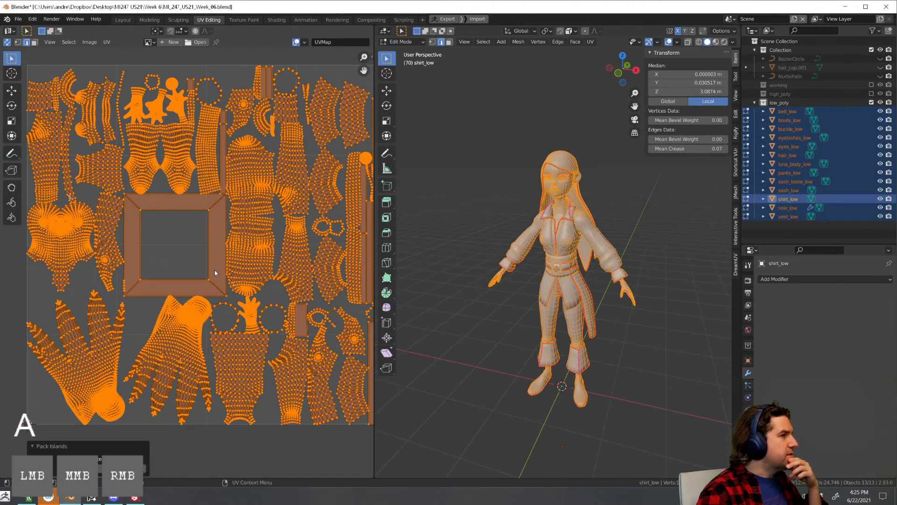
Apply Average Islands Scale once more to the packed islands
scroll(161, 134, "down", 3)
left_click(107, 42)
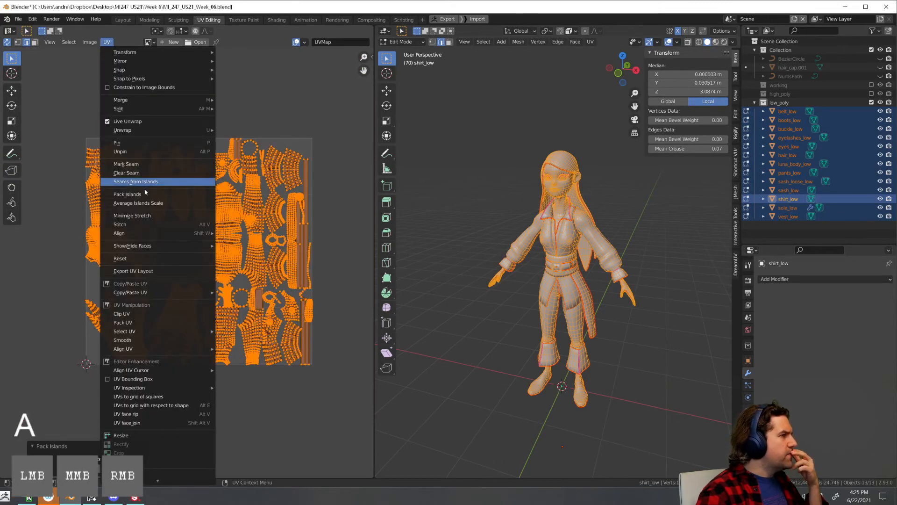
left_click(148, 203)
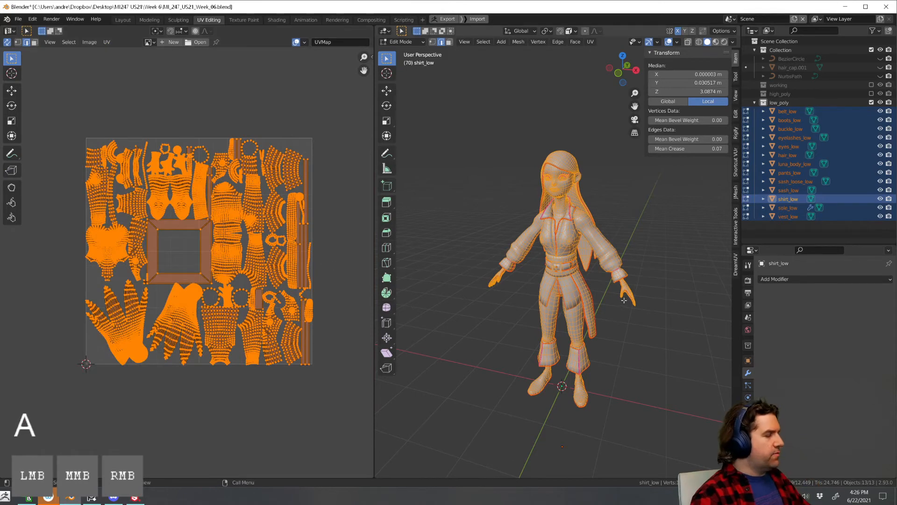
Return to Object Mode, select the belt buckle, and examine its transform values
key("Tab")
left_click(627, 337)
left_click(560, 272)
middle_click_drag(607, 292, 559, 296, "shift")
scroll(488, 283, "up", 4)
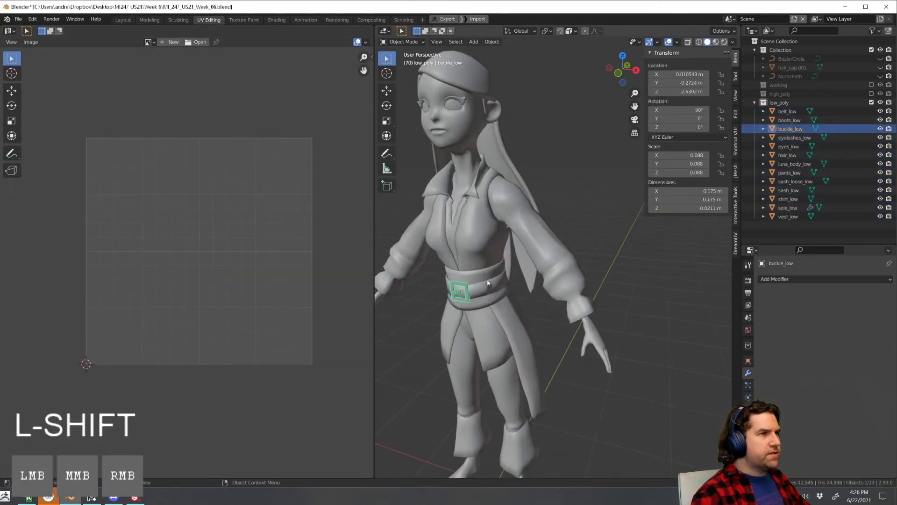
middle_click_drag(487, 283, 533, 268)
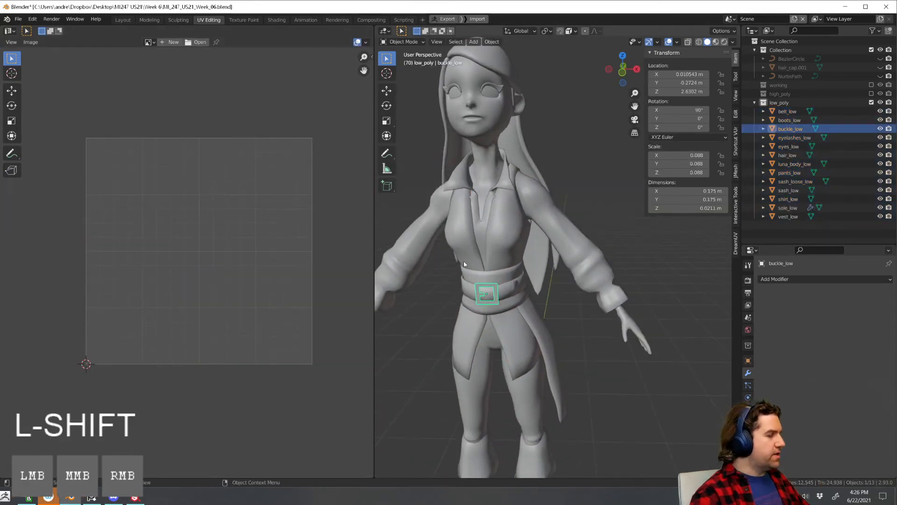
Inspect the buckle's island in the shared UV layout of all objects, and recheck the buckle's scale in Object Mode
key("a")
scroll(504, 283, "down", 3)
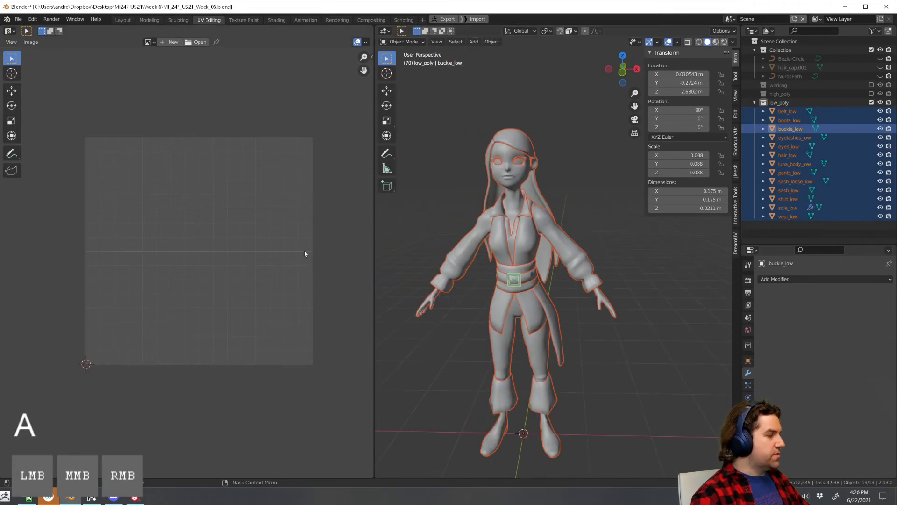
key("Tab")
scroll(168, 217, "up", 5)
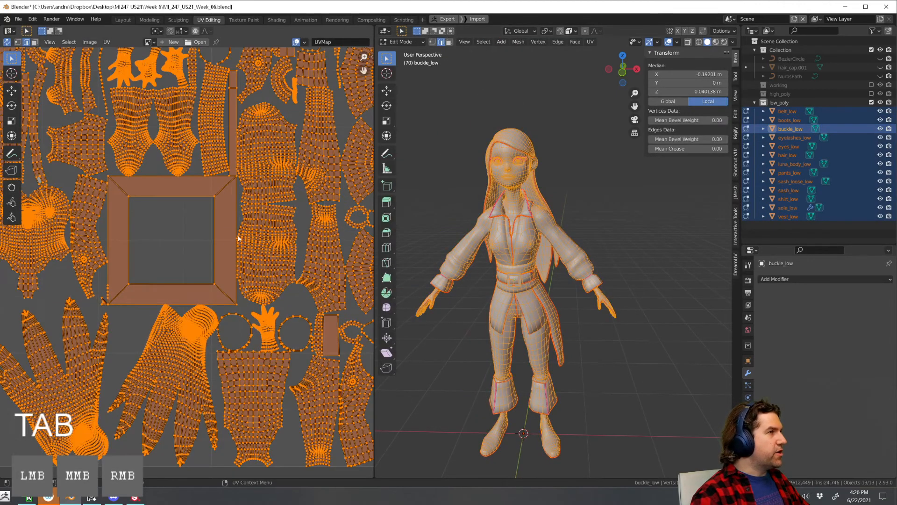
middle_click_drag(553, 309, 574, 272, "shift")
key("Tab")
left_click(512, 290)
scroll(574, 272, "up", 3)
left_click(553, 264)
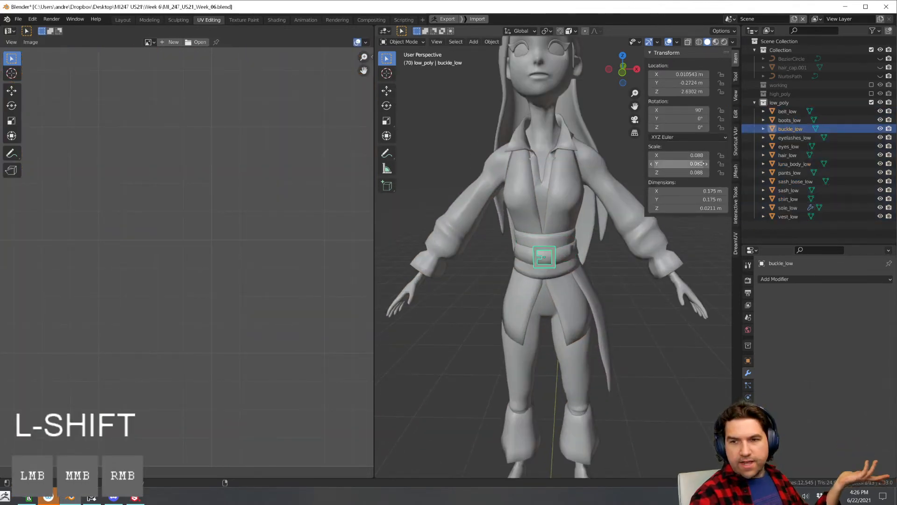
Select all low_poly objects and apply All Transforms to them
scroll(487, 268, "down", 4)
key("a")
middle_click_drag(608, 266, 603, 265)
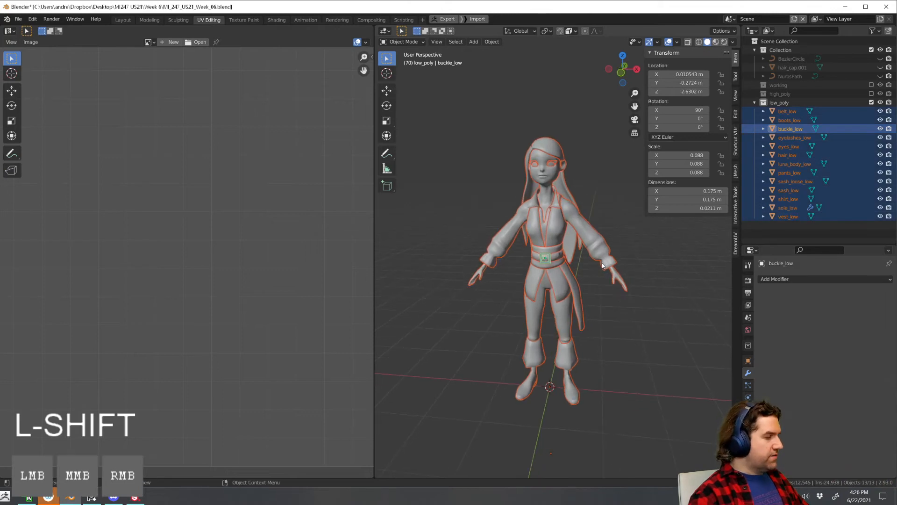
key("ctrl+a")
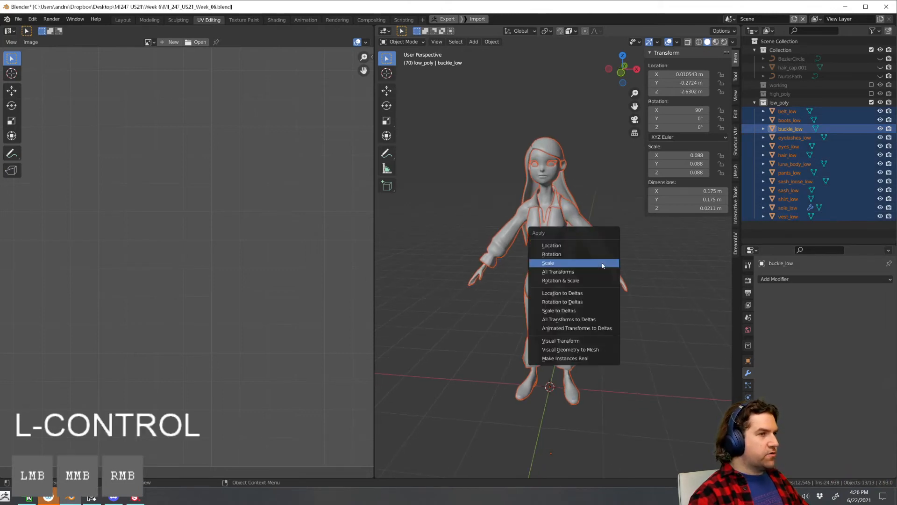
left_click(563, 272)
Examine the transforms and modifiers of the character's lower pieces, such as the pants, one by one, and clear the selection
middle_click_drag(625, 326, 570, 259)
scroll(589, 299, "up", 4)
scroll(603, 333, "down", 3)
left_click(600, 318)
left_click(563, 249)
left_click(565, 284)
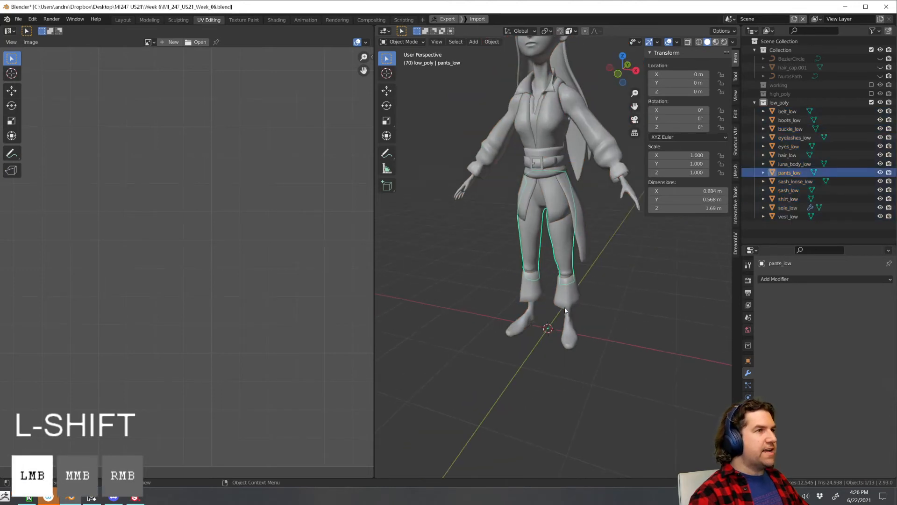
left_click(565, 276)
left_click(567, 333)
left_click(565, 248)
left_click(592, 175)
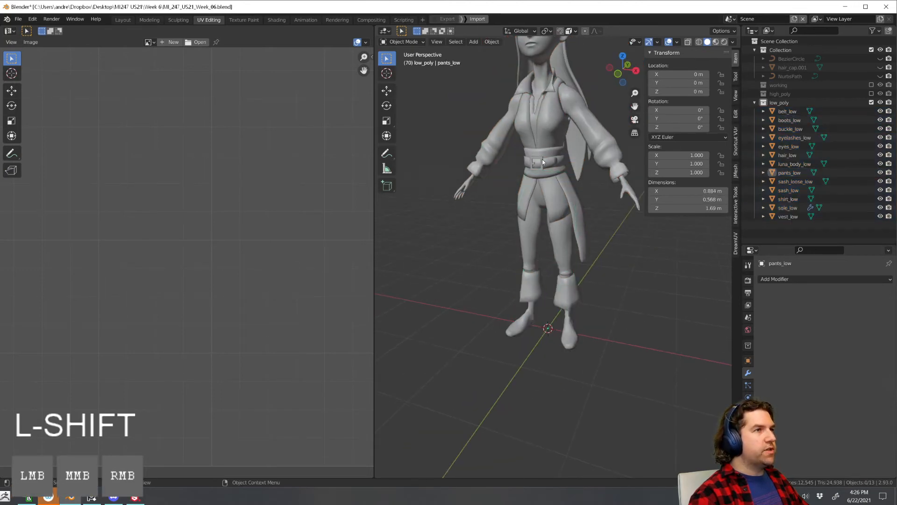
Select all low-poly pieces with their UV islands in Edit Mode and average the islands' scale
left_click(540, 161)
key("a")
scroll(572, 228, "down", 4)
mouse_move(580, 233)
middle_mouse_down()
mouse_move(601, 240)
mouse_move(596, 233)
middle_mouse_up()
key("Tab")
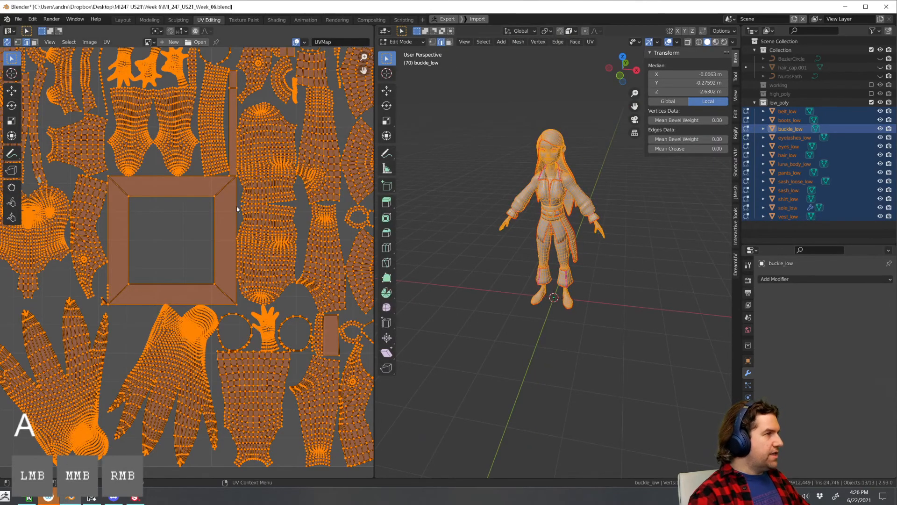
scroll(237, 205, "down", 3)
left_click(106, 42)
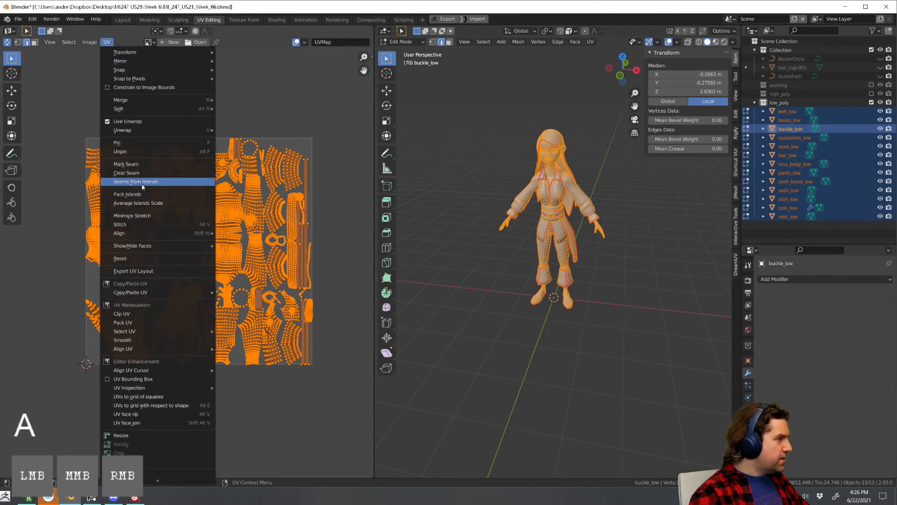
left_click(147, 202)
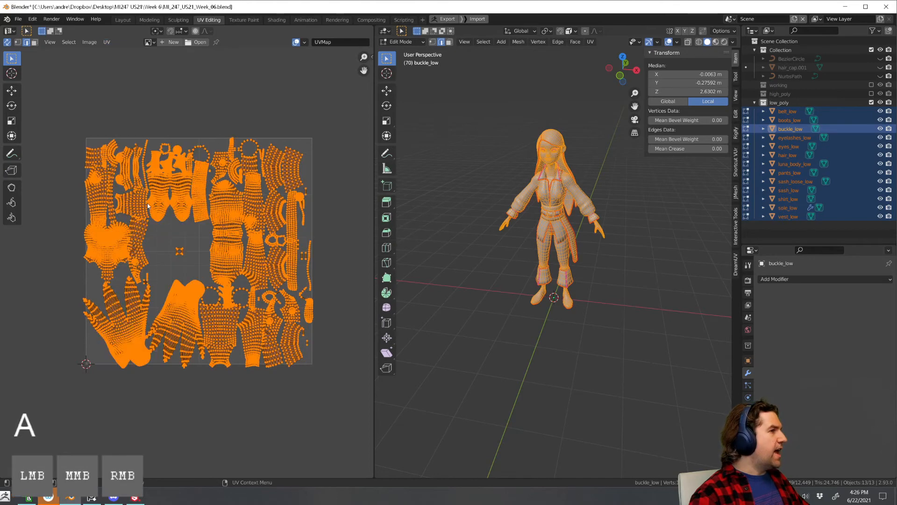
Pack all islands into the shared UV square and adjust the packing margin
left_click(108, 43)
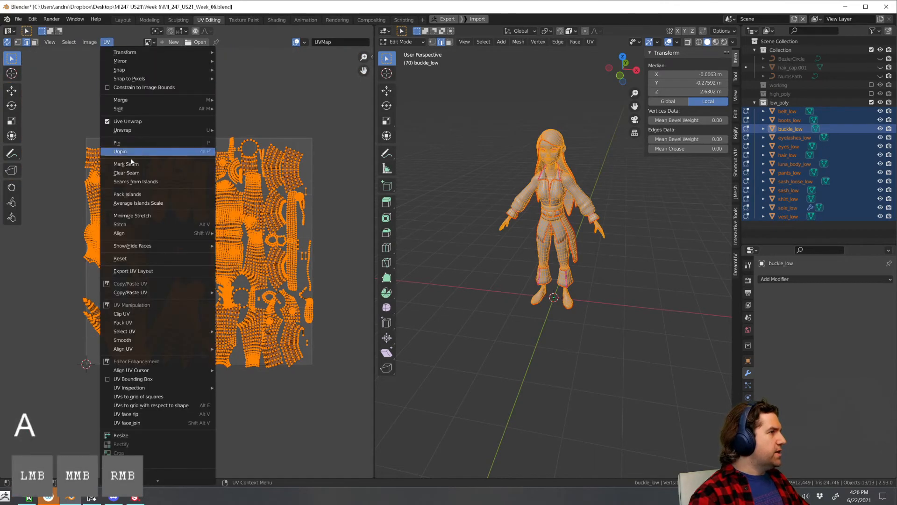
left_click(135, 194)
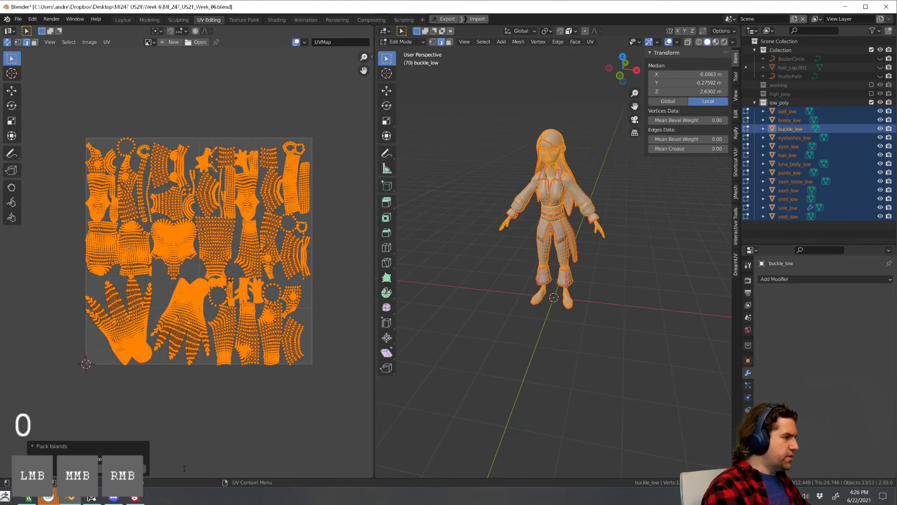
key("Return")
Examine the packed layout up close and select the first of the two triangular islands near the buckle's island
scroll(223, 230, "up", 6)
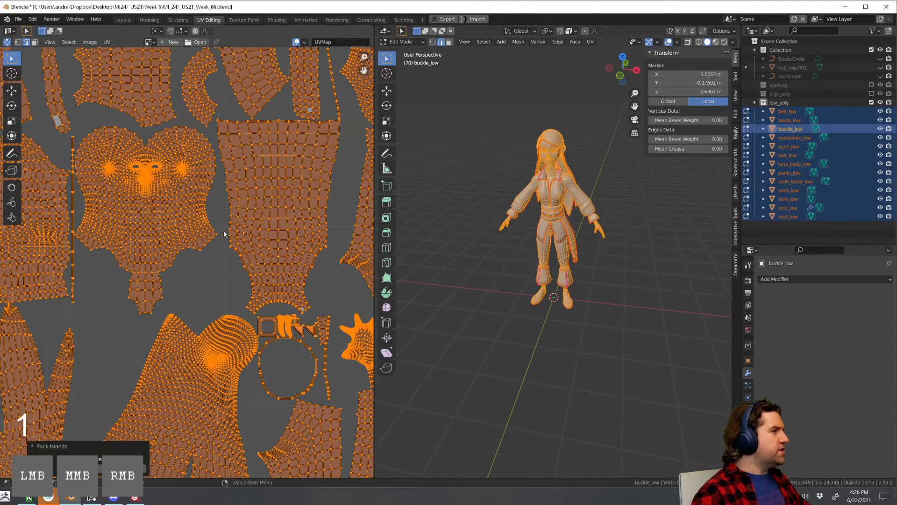
middle_click_drag(243, 75, 228, 275, "shift")
scroll(224, 176, "up", 3)
scroll(227, 275, "down", 8)
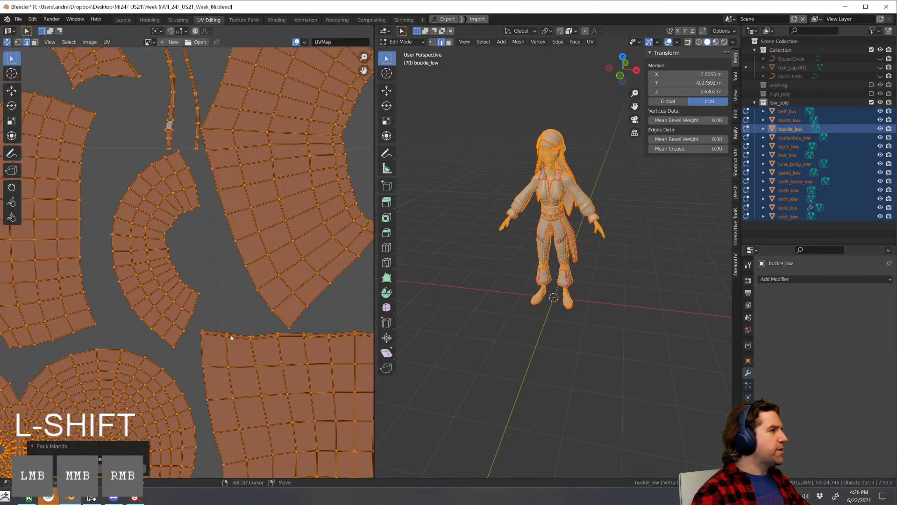
scroll(269, 310, "up", 4)
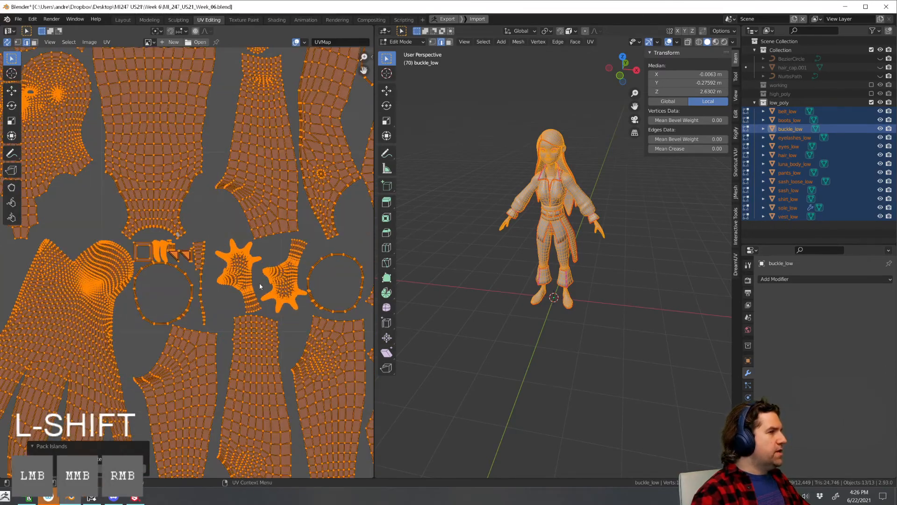
scroll(180, 288, "up", 4)
middle_click_drag(306, 310, 203, 282, "shift")
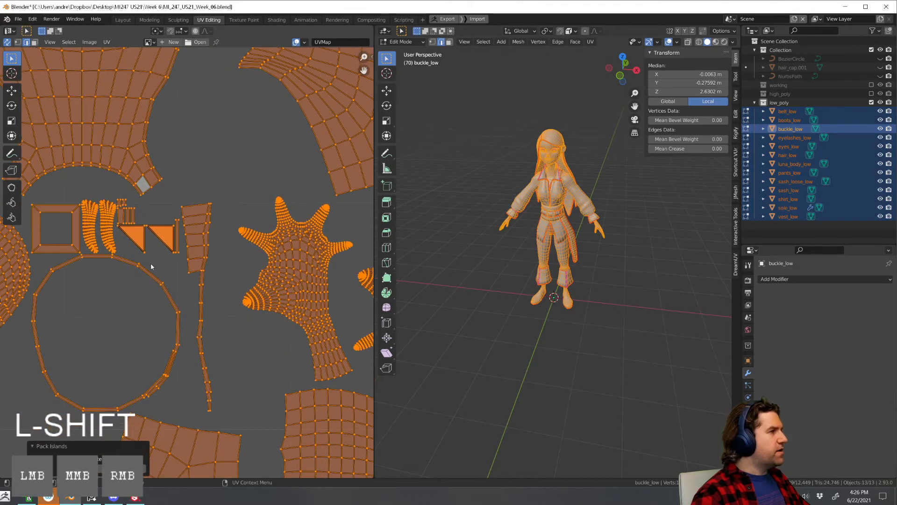
scroll(150, 263, "up", 6)
left_click(196, 262)
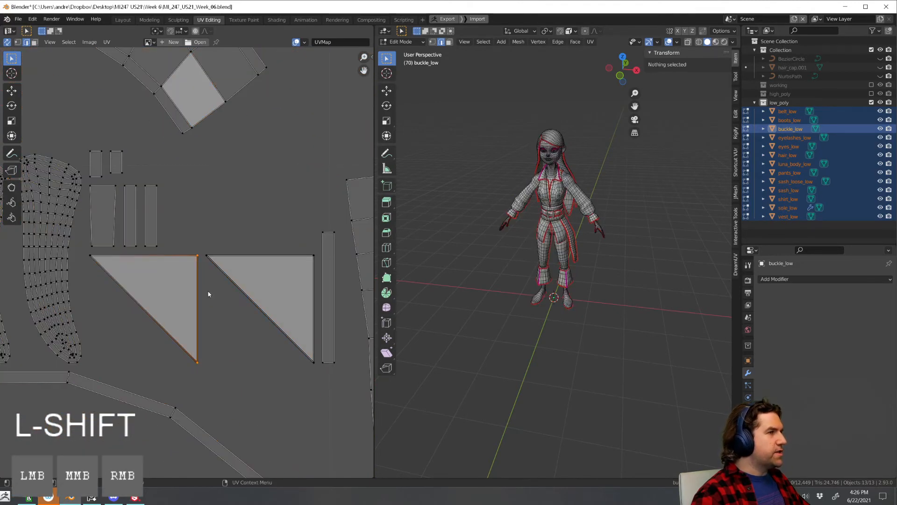
key("l")
scroll(570, 252, "up", 3)
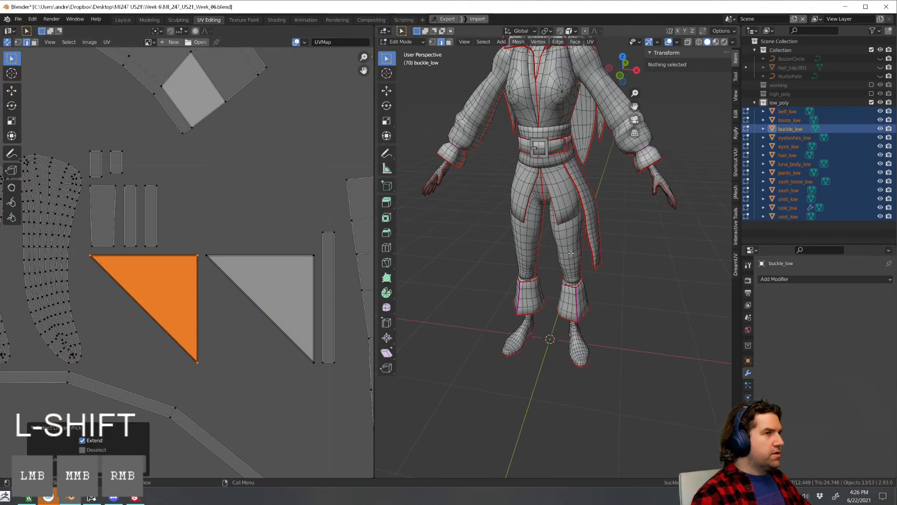
Isolate the edited objects in local view and look over the character for the selected triangular island's geometry
scroll(571, 248, "down", 3)
middle_click_drag(571, 248, 553, 292, "shift")
scroll(584, 299, "up", 3)
scroll(553, 292, "up", 2)
left_click(7, 43)
left_click(7, 43)
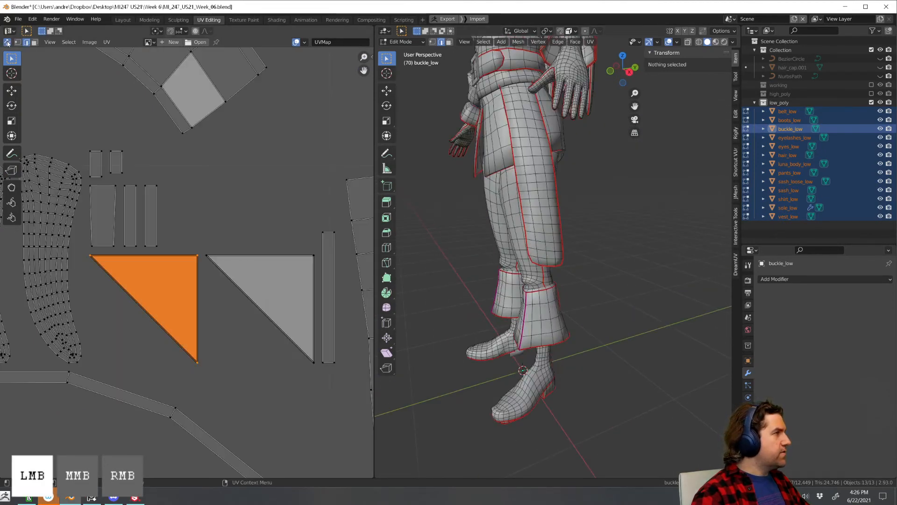
key("KP_Divide")
middle_click_drag(567, 284, 610, 296)
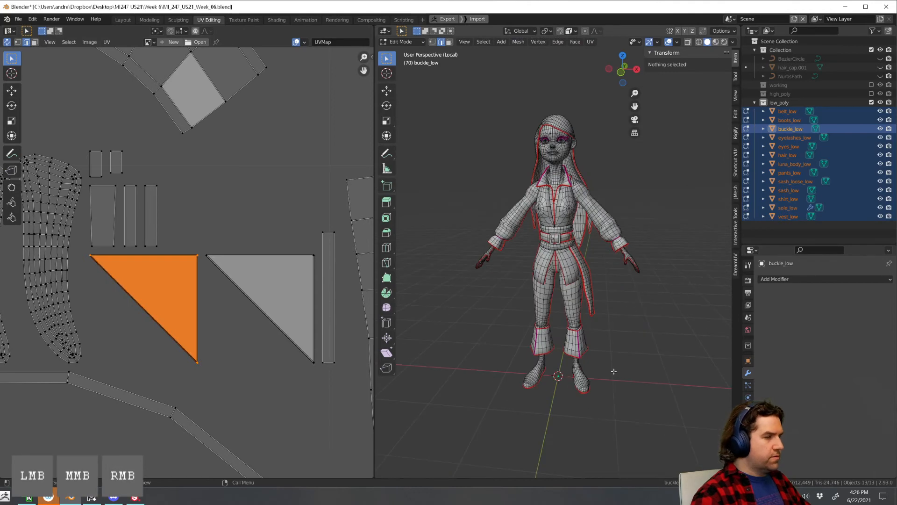
Locate the selected island's geometry beside the ear using cancelled trial moves and X-ray display
key("g")
right_click(630, 368)
middle_click_drag(607, 262, 590, 280)
middle_click_drag(590, 243, 523, 248, "shift")
scroll(594, 258, "up", 5)
key("g")
right_click(583, 238)
key("alt+z")
scroll(584, 269, "up", 5)
Select hair_low in Object Mode, inspect its stray geometry in Edit Mode, and turn off X-ray display
key("Tab")
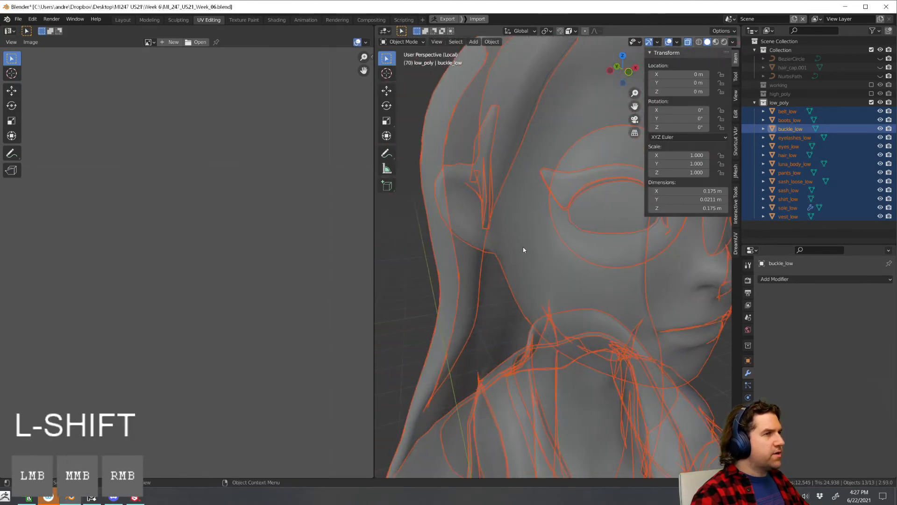
mouse_move(484, 220)
middle_mouse_down()
mouse_move(407, 192)
mouse_move(467, 214)
middle_mouse_up()
left_click(485, 227)
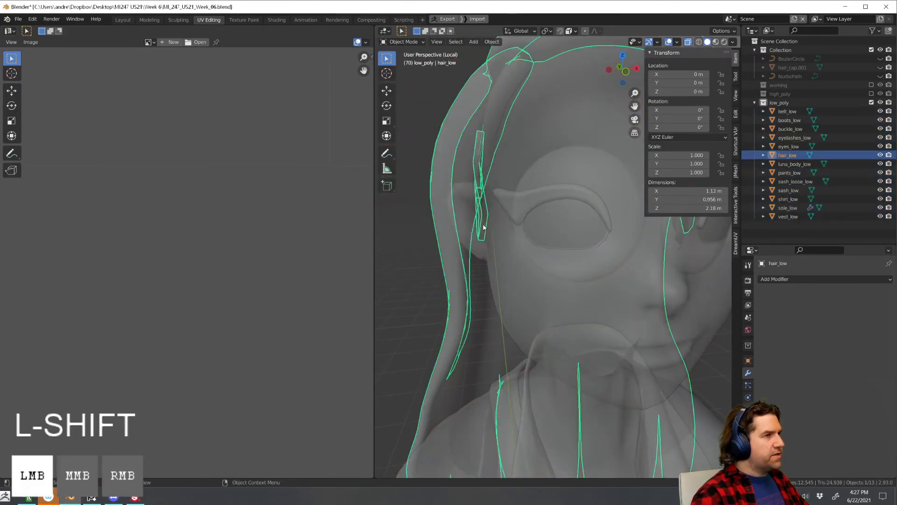
left_click(484, 227)
left_click(483, 227)
key("Tab")
mouse_move(483, 227)
middle_mouse_down()
mouse_move(477, 215)
mouse_move(490, 219)
middle_mouse_up()
key("alt+z")
scroll(490, 219, "down", 5)
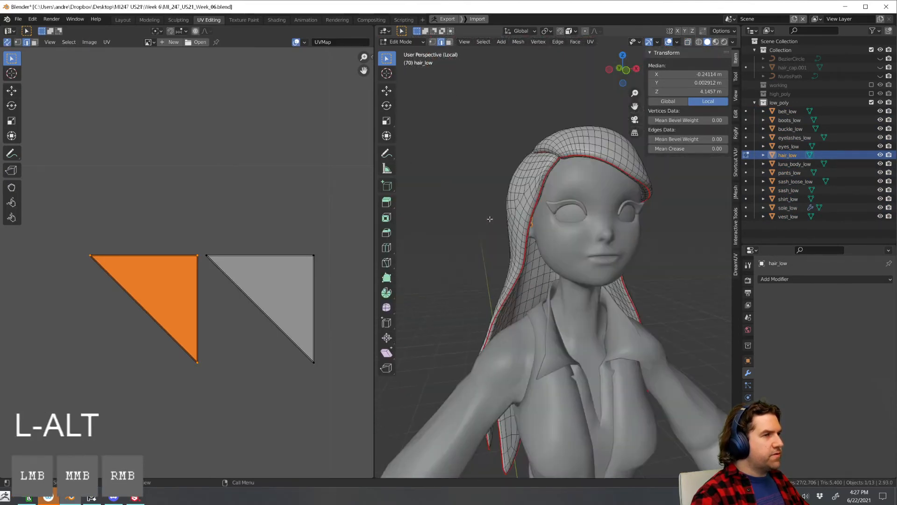
Isolate hair_low alone in local view and reopen it in Edit Mode
key("Tab")
left_click(525, 210)
left_click(531, 189)
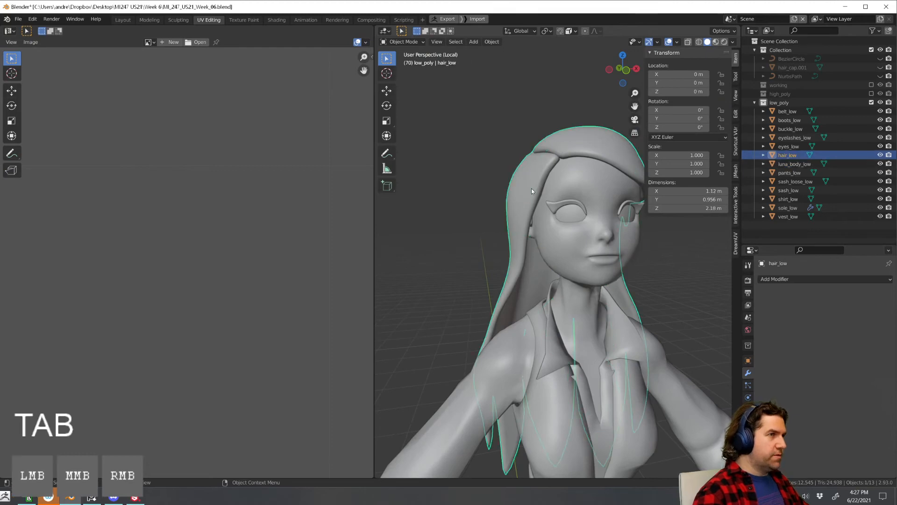
key("KP_Divide")
key("Tab")
middle_click_drag(531, 188, 551, 341, "shift")
key("Tab")
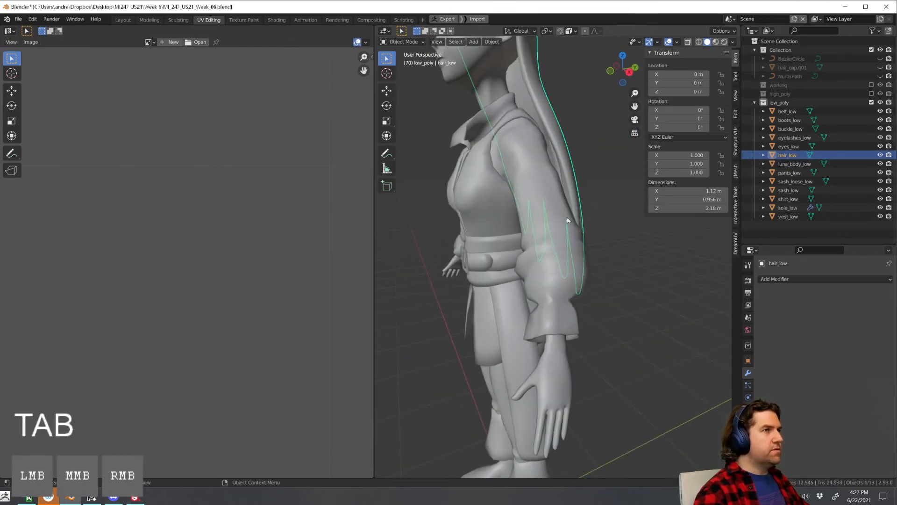
key("KP_Divide")
key("Tab")
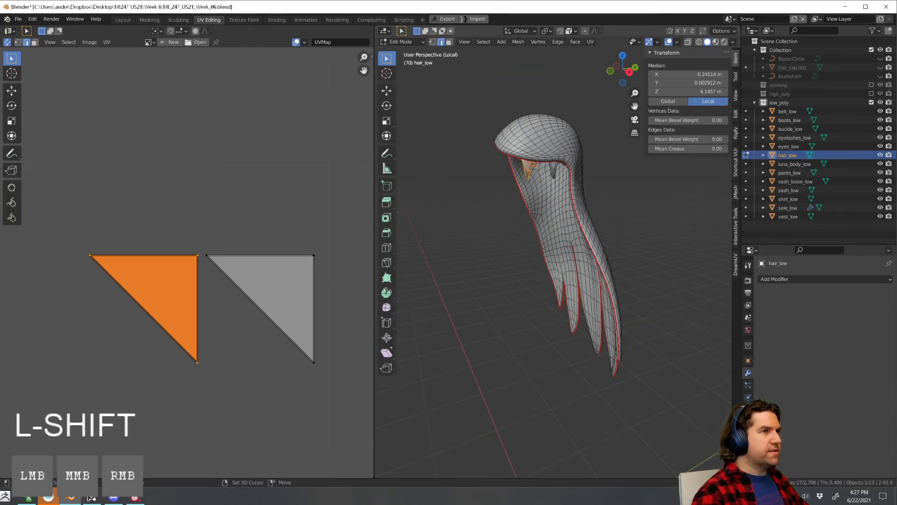
Select the visible faces of the stray spiky piece inside the hair on the positive X side and delete them
middle_click_drag(544, 176, 575, 306)
scroll(590, 179, "up", 4)
scroll(608, 167, "up", 1)
left_click(609, 166)
scroll(643, 206, "up", 4)
left_click(523, 164, "shift")
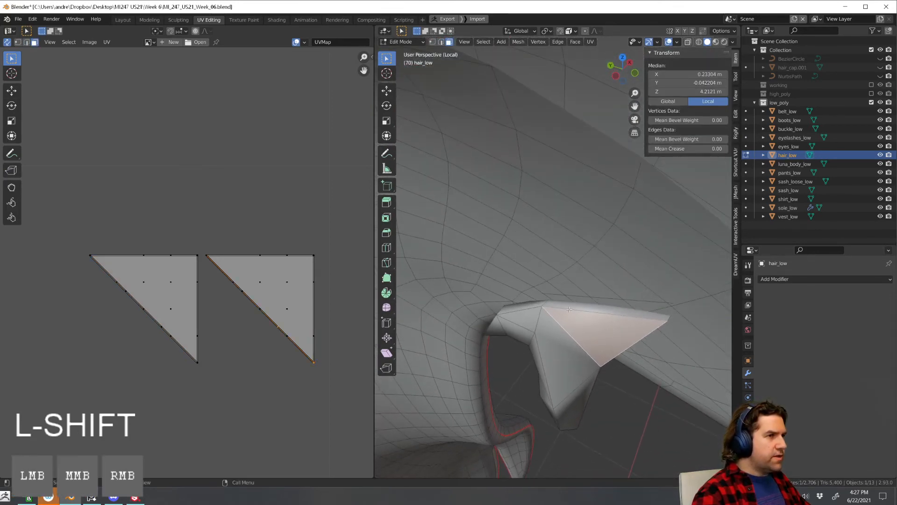
left_click(531, 309, "shift")
left_click(562, 343, "shift")
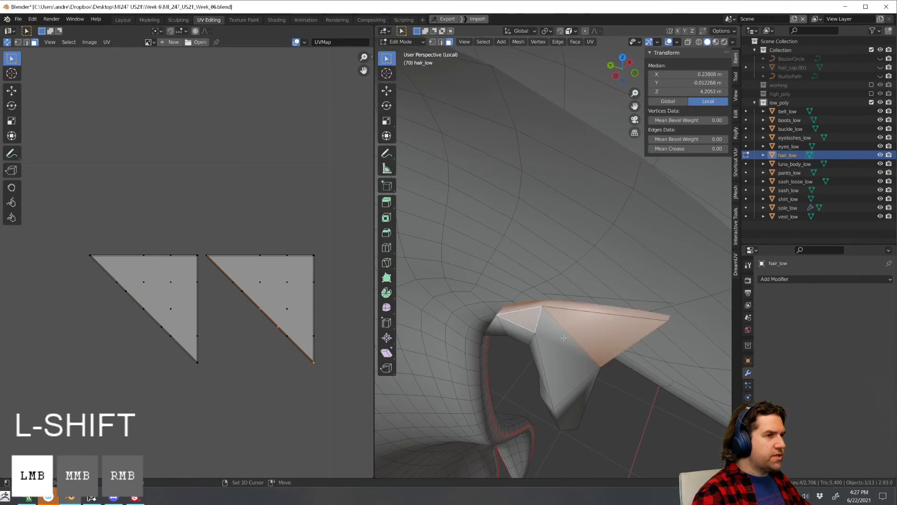
middle_click_drag(565, 348, 564, 264)
left_click(580, 268, "shift")
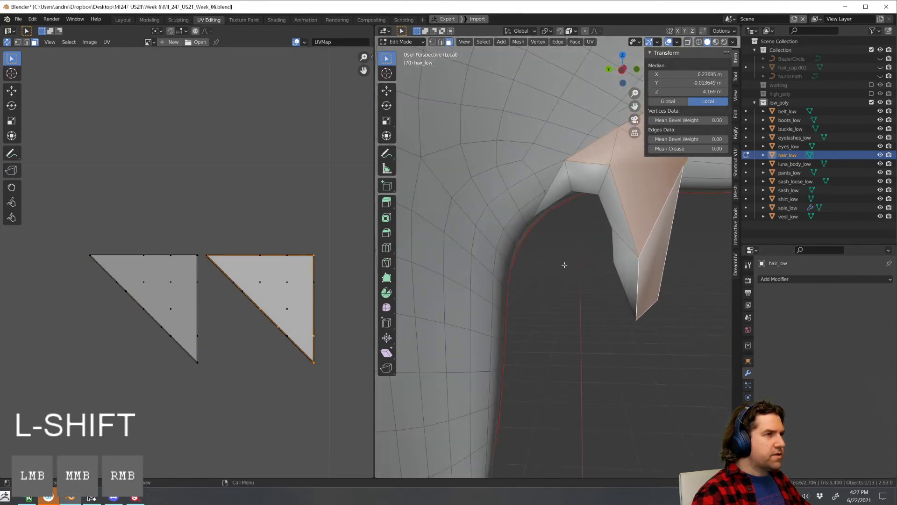
left_click(623, 255, "shift")
left_click(562, 186, "shift")
left_click(587, 179, "shift")
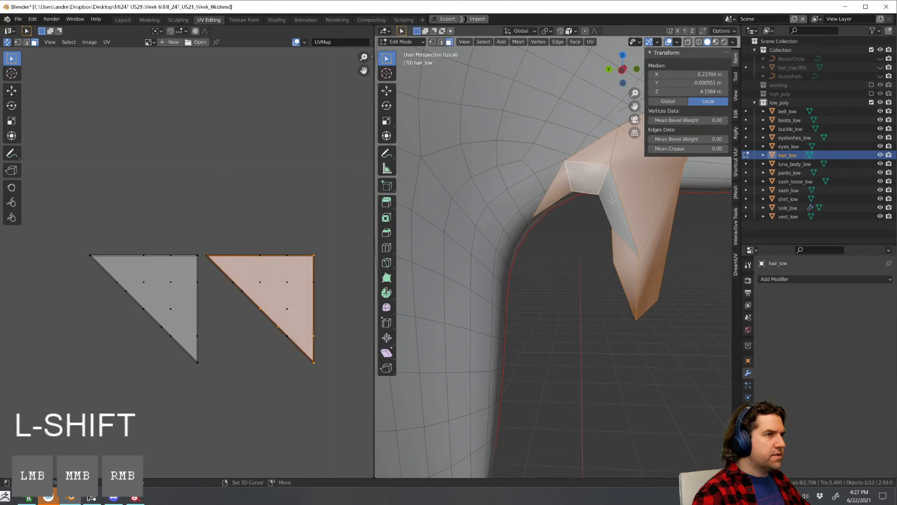
left_click(612, 201, "shift")
key("x")
left_click(621, 216)
Delete the leftover face at the narrow tip of the same stray hair piece
middle_click_drag(648, 225, 501, 199)
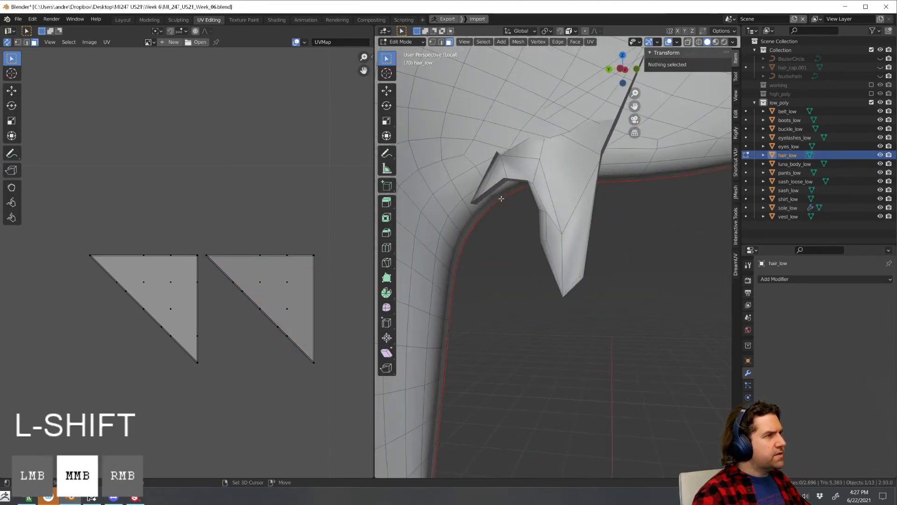
left_click(483, 183)
key("x")
left_click(483, 184)
Delete the loose edge above the matching stray piece on the negative X side of the hair
scroll(514, 197, "down", 2)
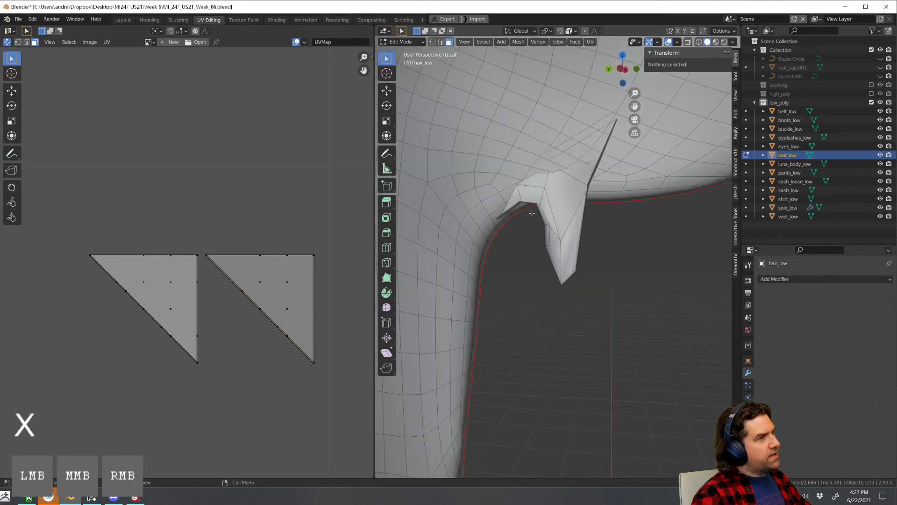
middle_click_drag(530, 206, 511, 234)
scroll(589, 230, "up", 3)
scroll(506, 210, "up", 2)
middle_click_drag(498, 158, 519, 155)
key("2")
left_click(513, 135)
key("x")
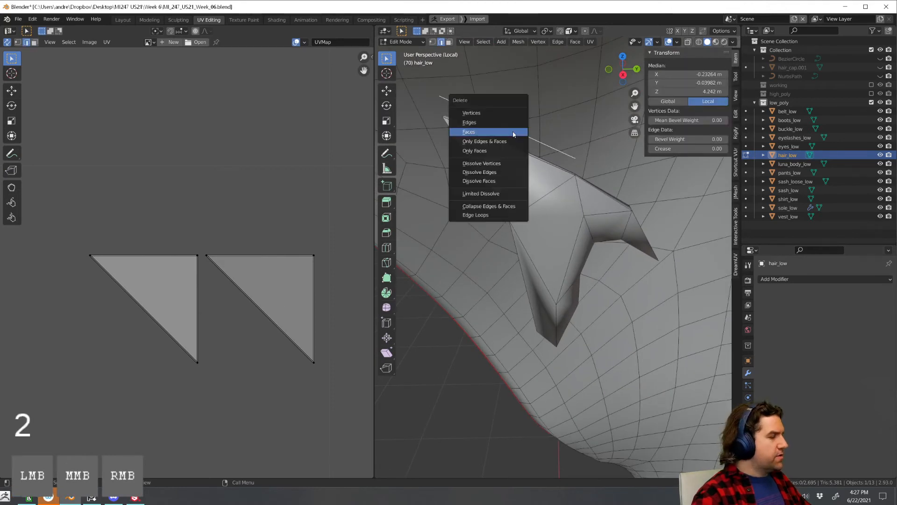
left_click(513, 132)
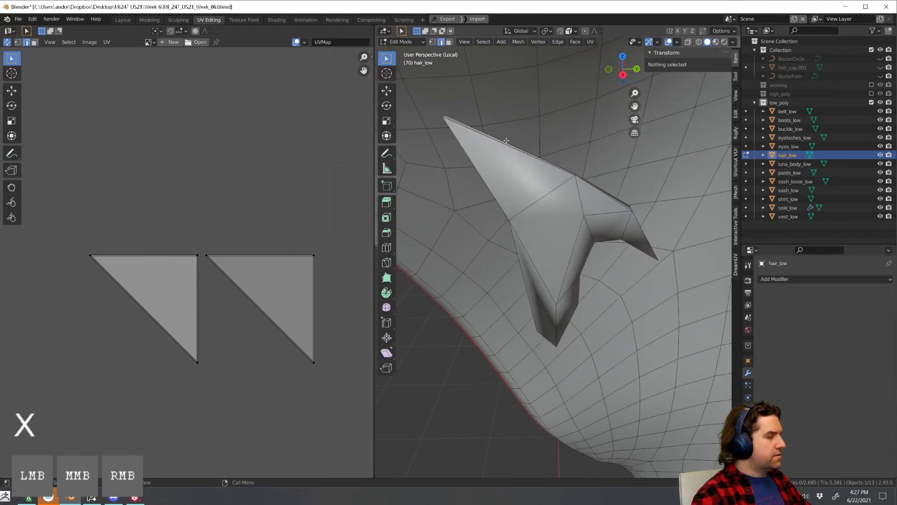
Select the outer faces of the stray spiky piece on the negative X side of the hair and delete them
middle_click_drag(542, 168, 533, 169)
left_click(532, 174)
left_click(598, 217, "shift")
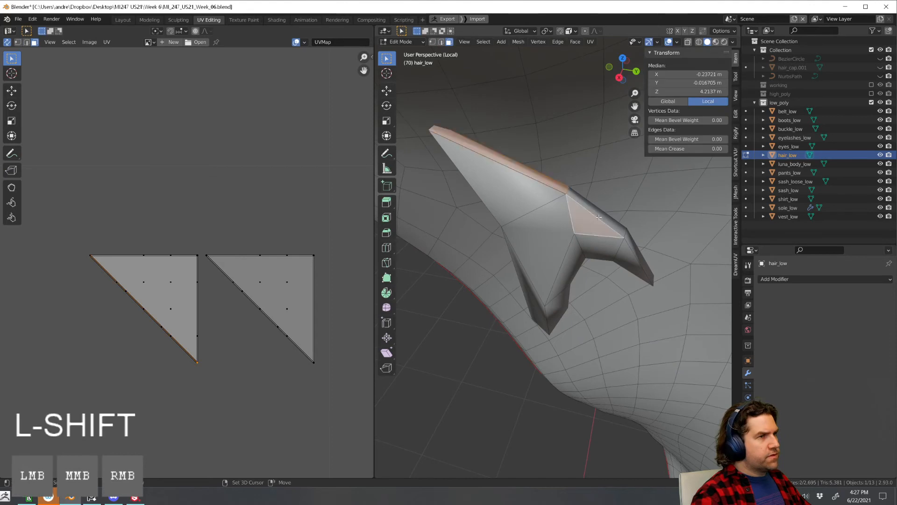
left_click(607, 220, "shift")
left_click(605, 247, "shift")
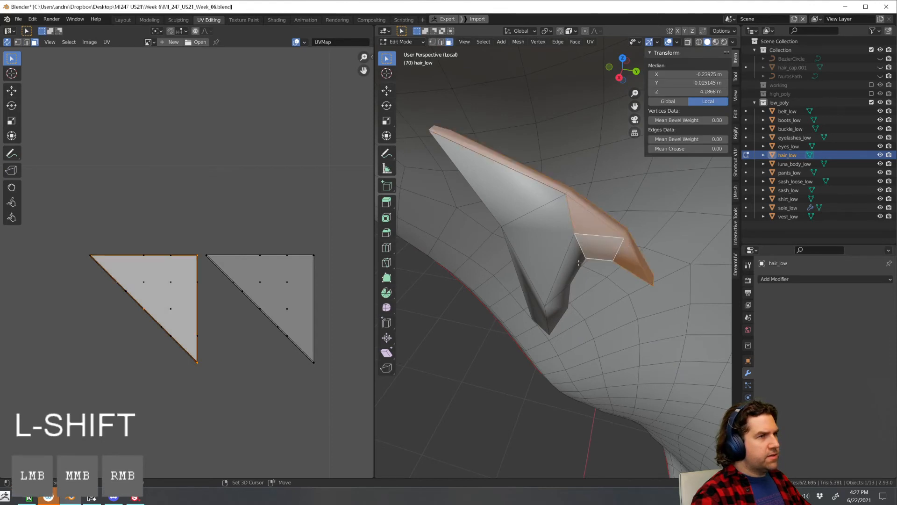
left_click(568, 268, "shift")
left_click(556, 306, "shift")
left_click(540, 306, "shift")
left_click(530, 247, "shift")
left_click(510, 205, "shift")
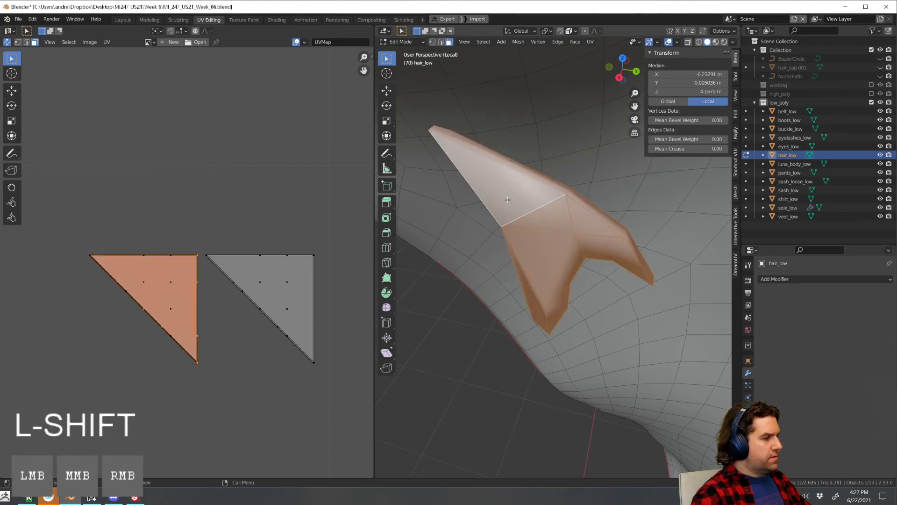
key("x")
left_click(509, 202)
key("ctrl+z")
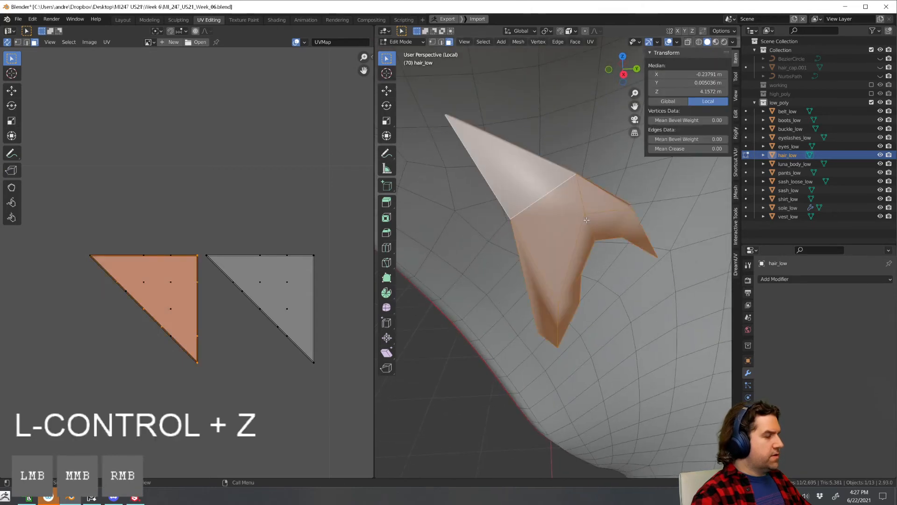
key("x")
left_click(562, 222)
Delete the remaining loose edge floating beside the negative-side stray piece
middle_click_drag(607, 217, 636, 210)
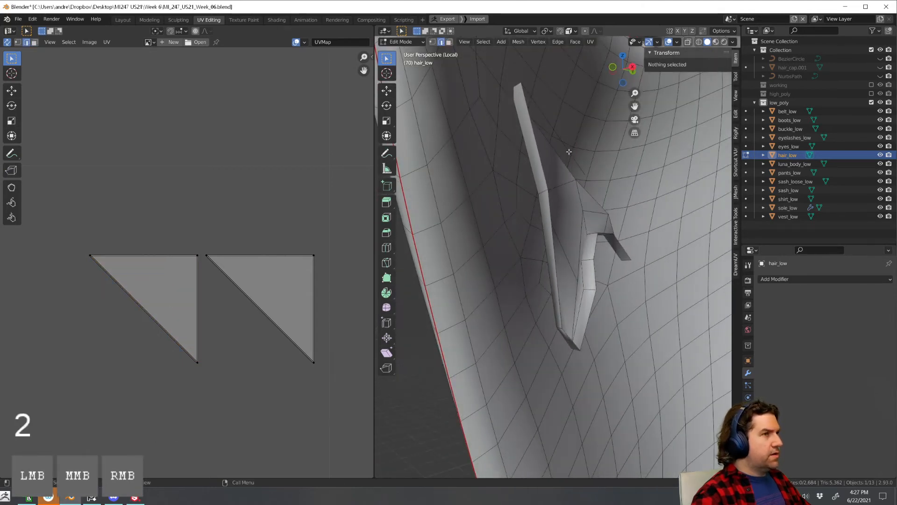
left_click(569, 152)
key("x")
left_click(569, 147)
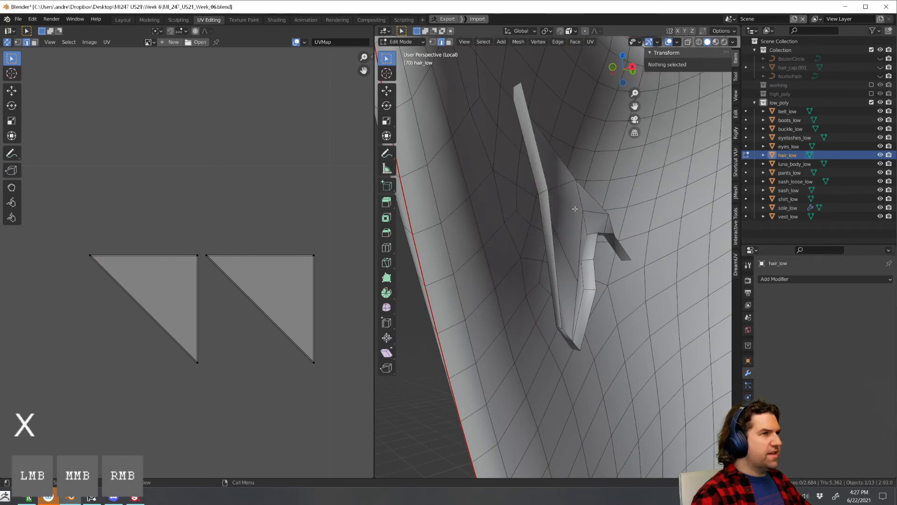
Select the two leftover edges above the stray spiky piece on the positive X side of the hair and delete them
scroll(574, 208, "down", 2)
middle_click_drag(574, 209, 570, 238, "shift")
middle_click_drag(570, 238, 588, 239)
left_click(585, 180)
middle_click_drag(607, 180, 574, 175)
scroll(588, 178, "up", 1)
middle_click_drag(626, 159, 593, 189, "shift")
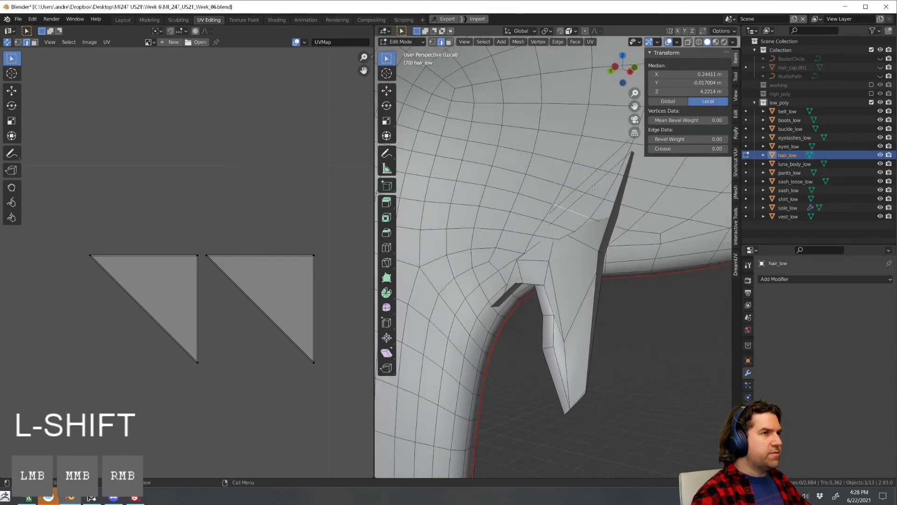
left_click(594, 182, "shift")
key("x")
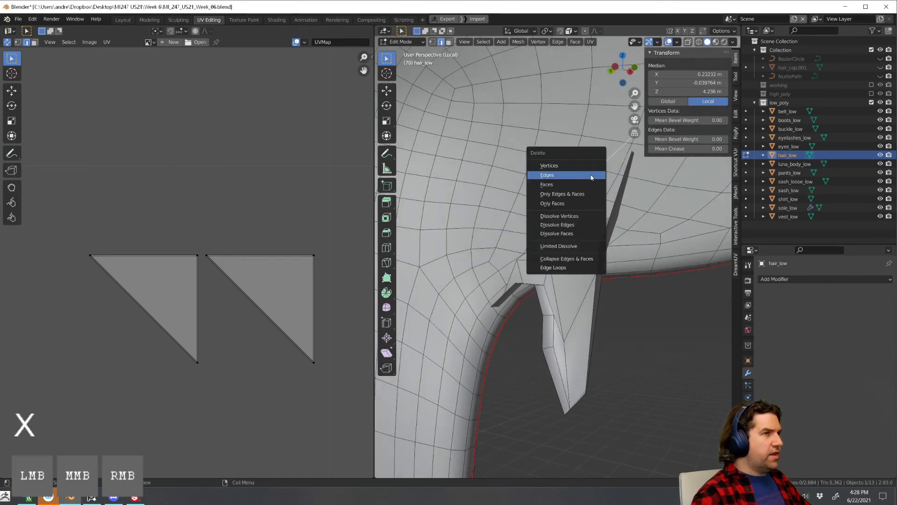
left_click(576, 181)
Select the entire hair mesh and unwrap it again from its seams
middle_click_drag(576, 180, 514, 254)
key("Tab")
key("Tab")
key("a")
key("u")
left_click(470, 179)
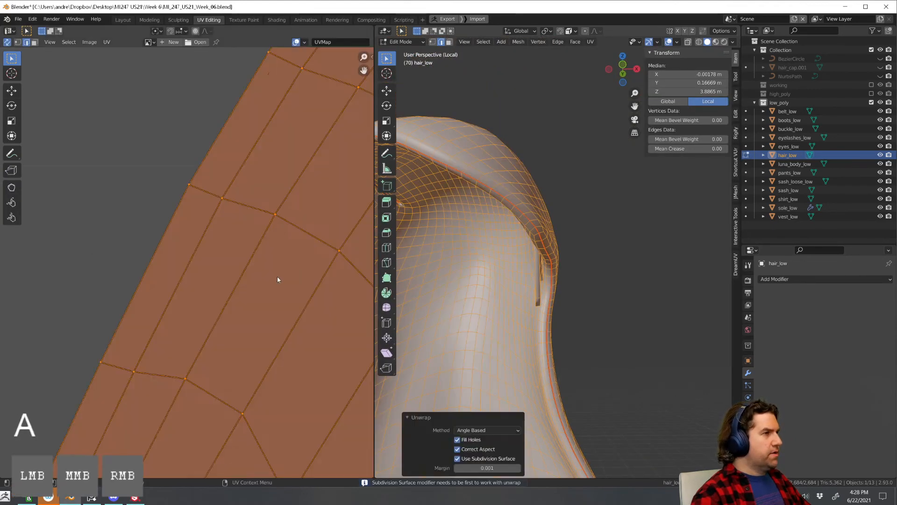
Leave local view, select all the low-poly character objects and enter multi-object Edit Mode
scroll(276, 277, "down", 4)
key("Tab")
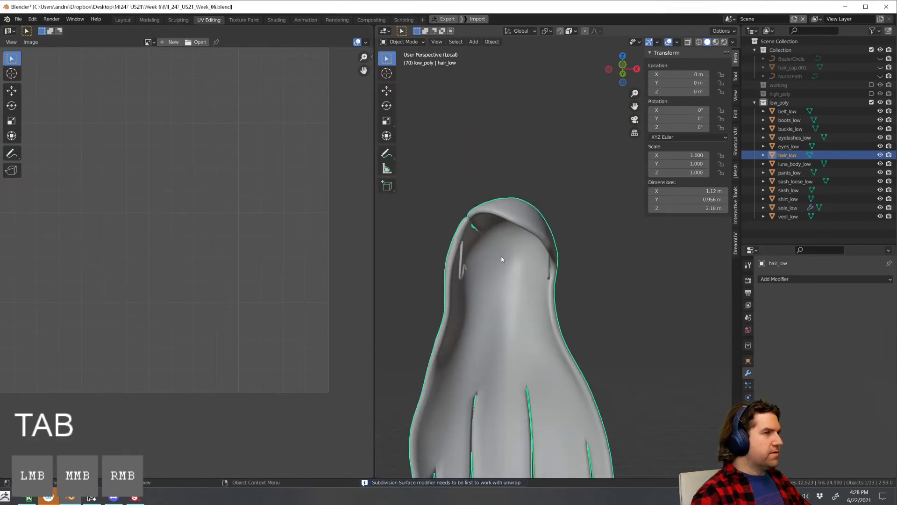
key("slash")
middle_click_drag(507, 259, 579, 274)
scroll(570, 269, "down", 2)
middle_click_drag(523, 257, 595, 234)
key("a")
key("Tab")
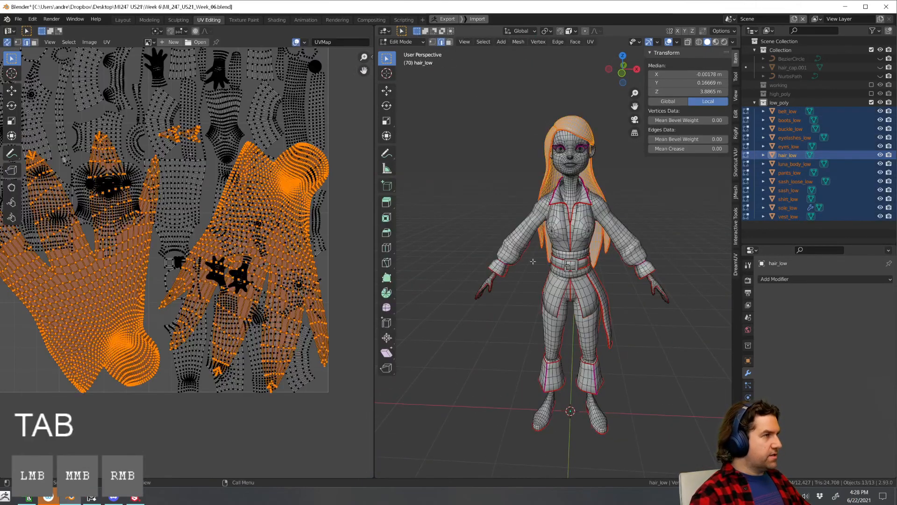
Run Average Islands Scale and Pack Islands with only the hair's UV islands selected
scroll(99, 107, "down", 4)
scroll(99, 107, "up", 3)
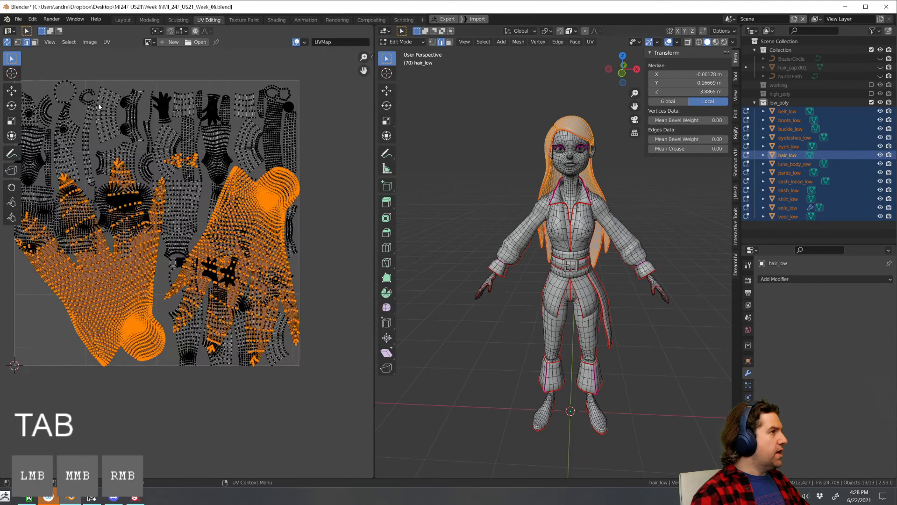
left_click(107, 42)
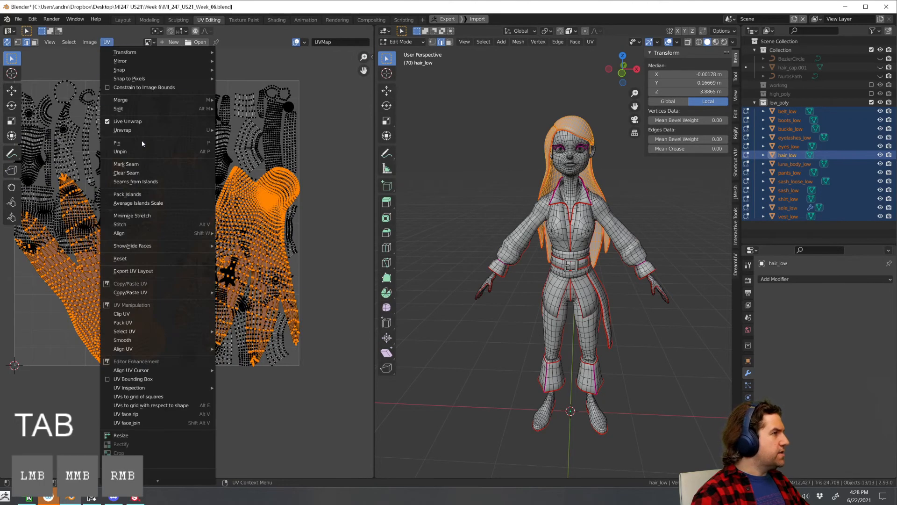
left_click(146, 203)
left_click(107, 42)
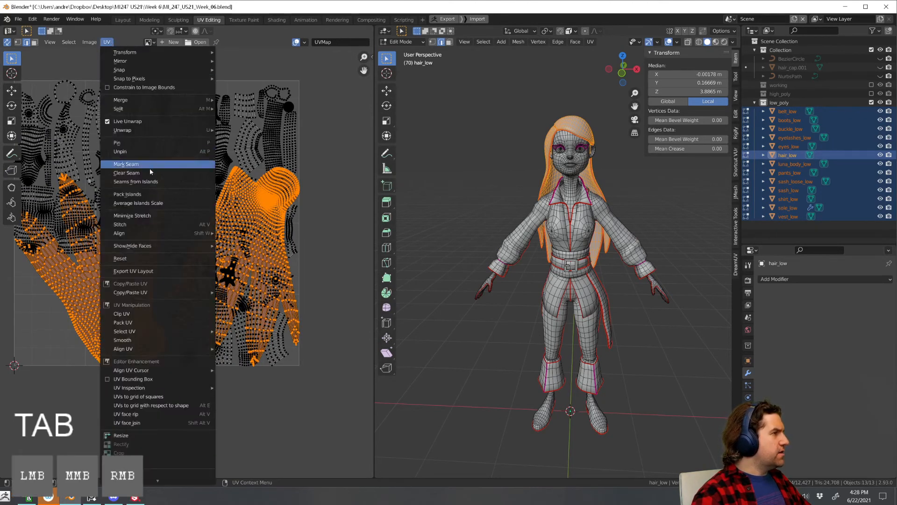
left_click(140, 202)
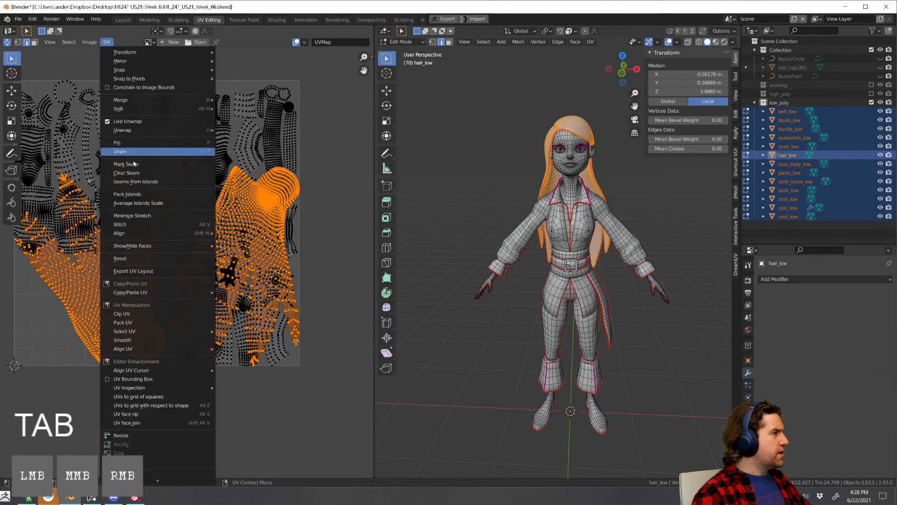
left_click(144, 194)
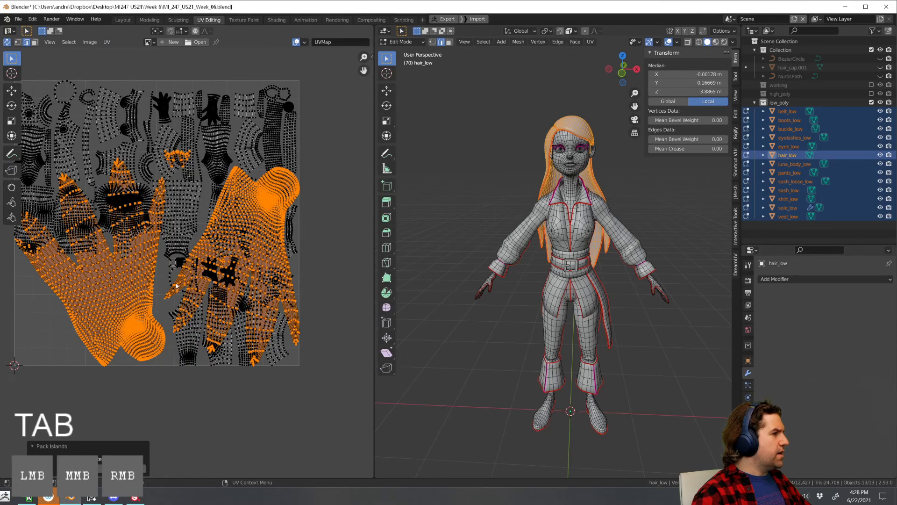
Select every UV island of the character, average the islands' scale and pack them into the shared UV space
key("a")
left_click(106, 41)
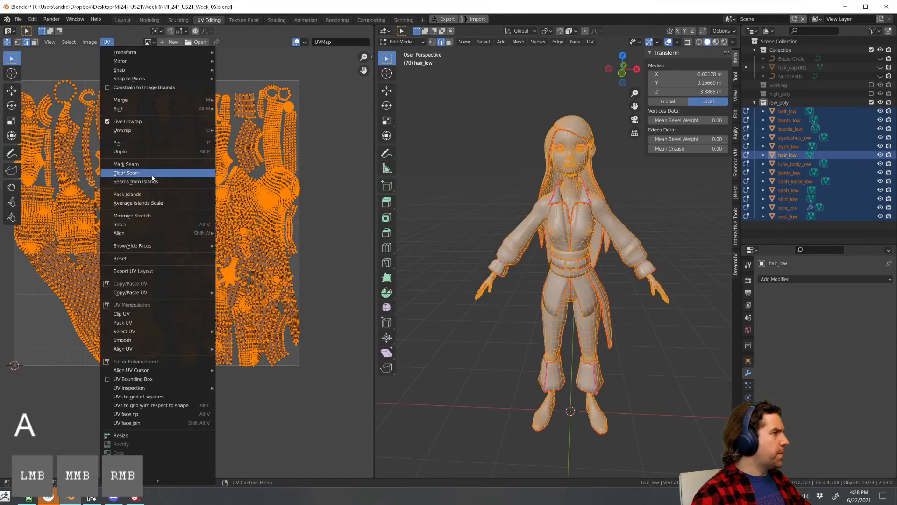
left_click(154, 204)
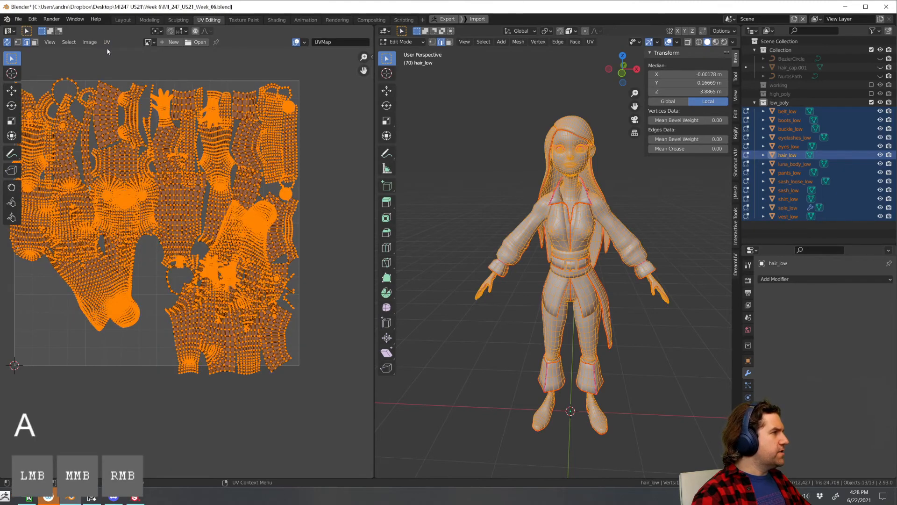
left_click(107, 42)
left_click(153, 194)
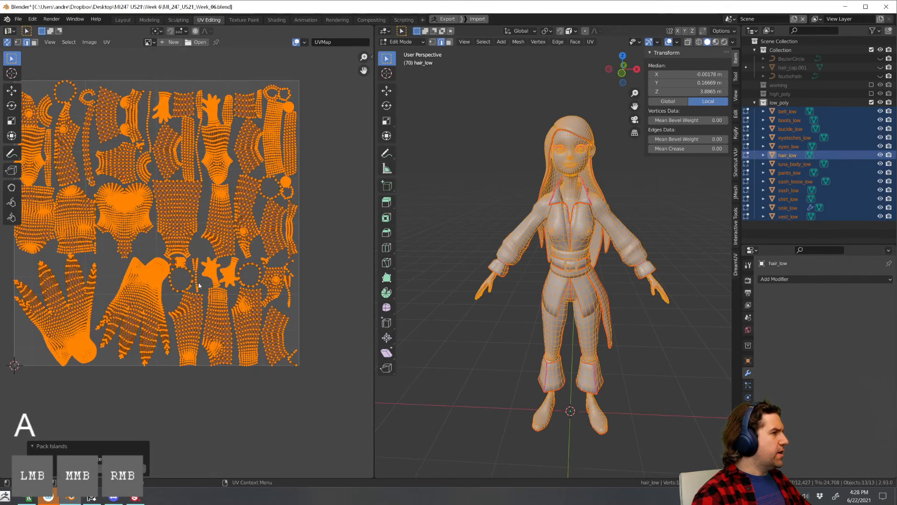
Examine the packed UV layout for the relative size and spacing of the face, clothing and hair islands
scroll(220, 374, "up", 5)
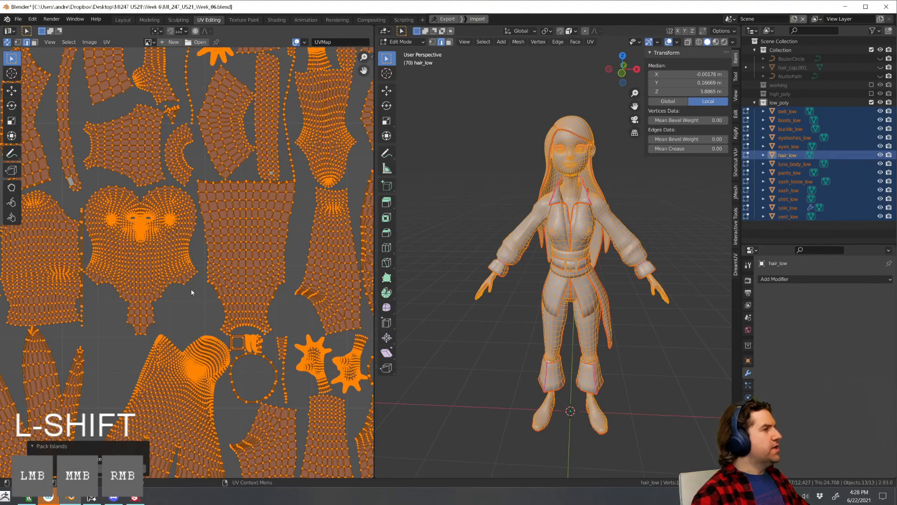
scroll(229, 336, "down", 4)
scroll(222, 304, "up", 5)
scroll(221, 297, "up", 2)
middle_click_drag(257, 292, 228, 304)
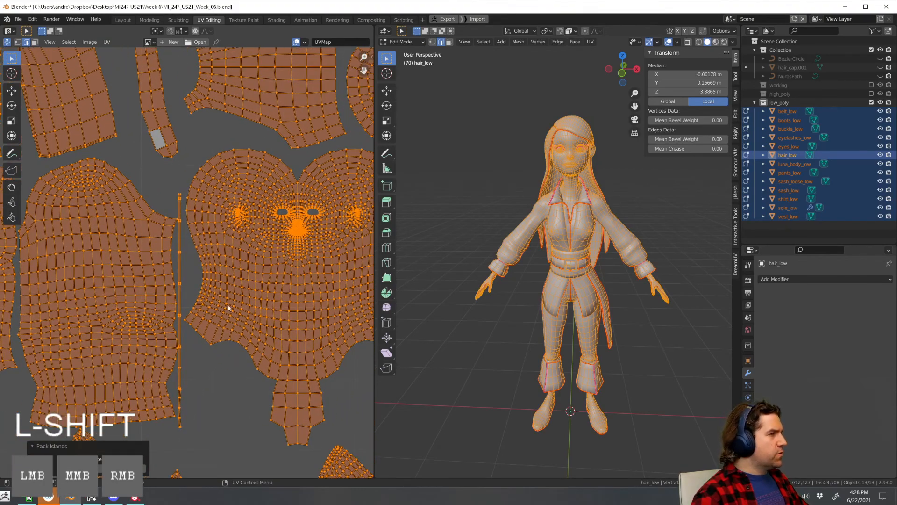
mouse_move(296, 266)
middle_mouse_down()
mouse_move(250, 278)
mouse_move(218, 269)
middle_mouse_up()
scroll(217, 270, "down", 3)
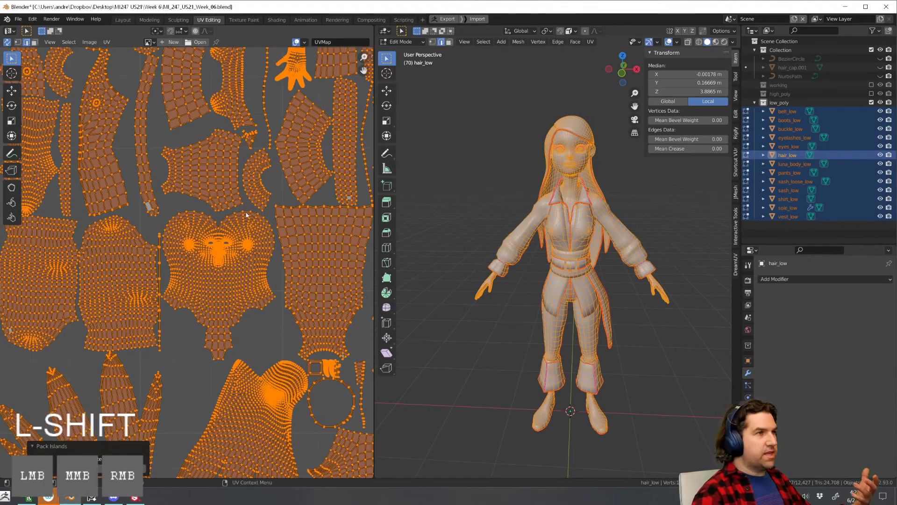
scroll(246, 215, "down", 4)
Apply the 512 TexTools checker map to all the low-poly objects
key("n")
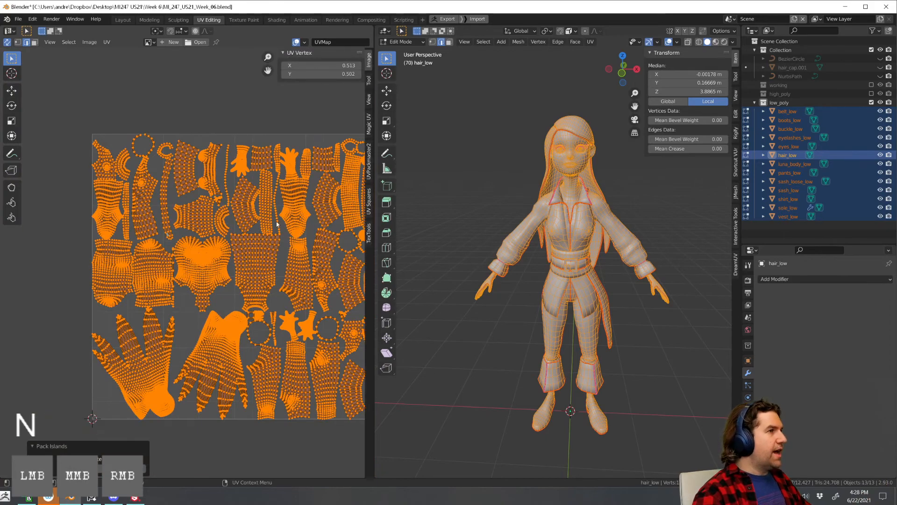
middle_click_drag(275, 223, 269, 224, "shift")
scroll(264, 243, "up", 5)
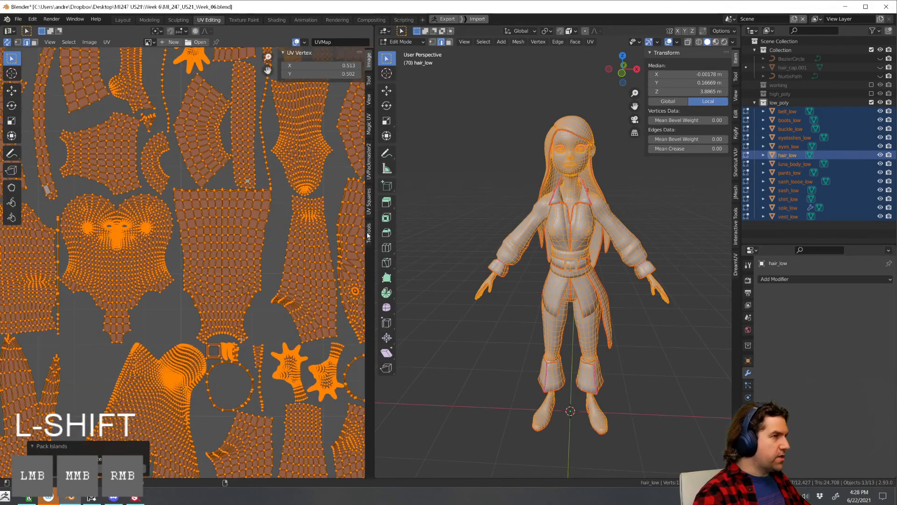
left_click(368, 235)
middle_click_drag(312, 193, 297, 199, "shift")
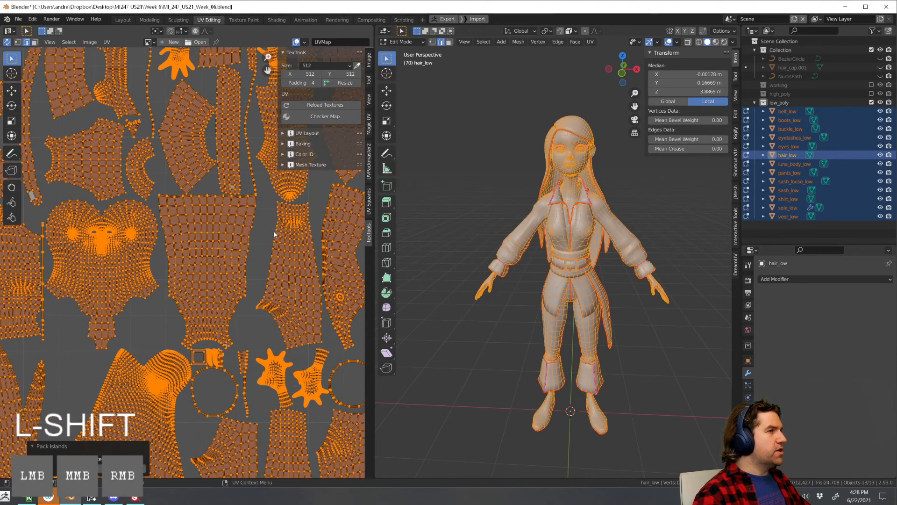
scroll(275, 234, "down", 2)
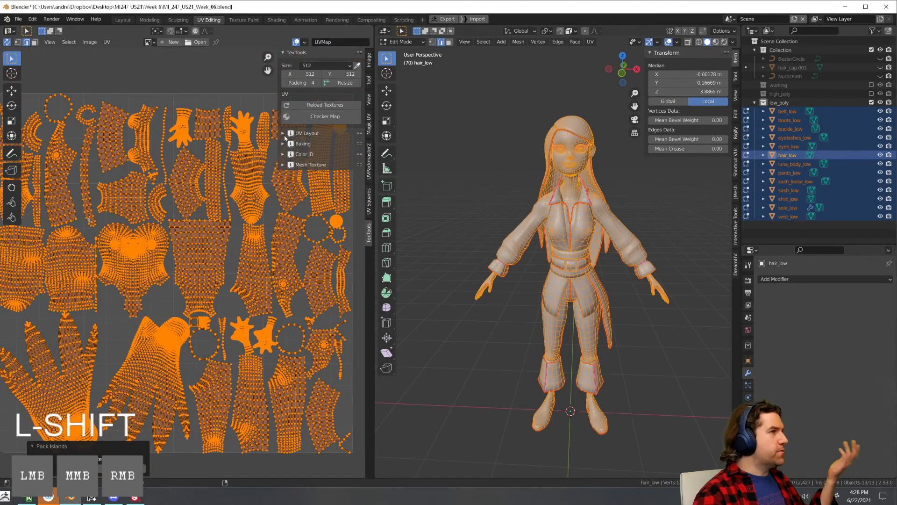
left_click(282, 135)
left_click(282, 135)
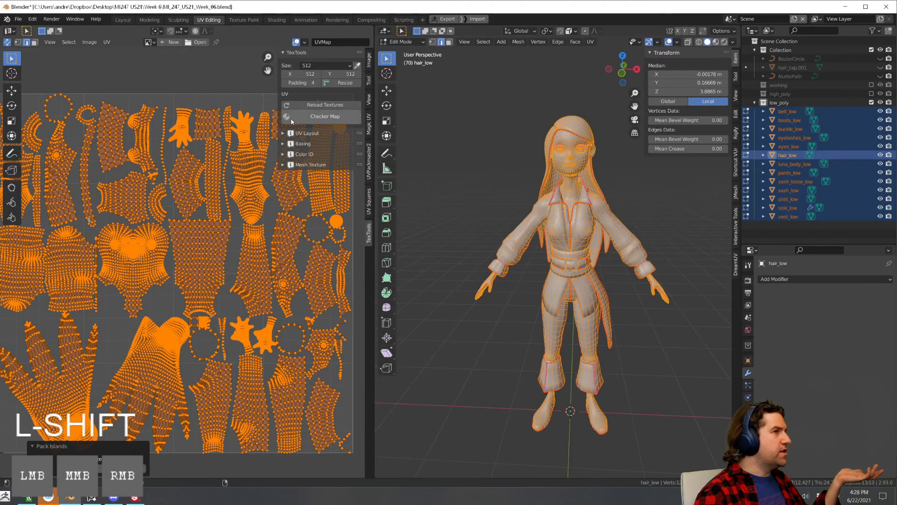
left_click(319, 117)
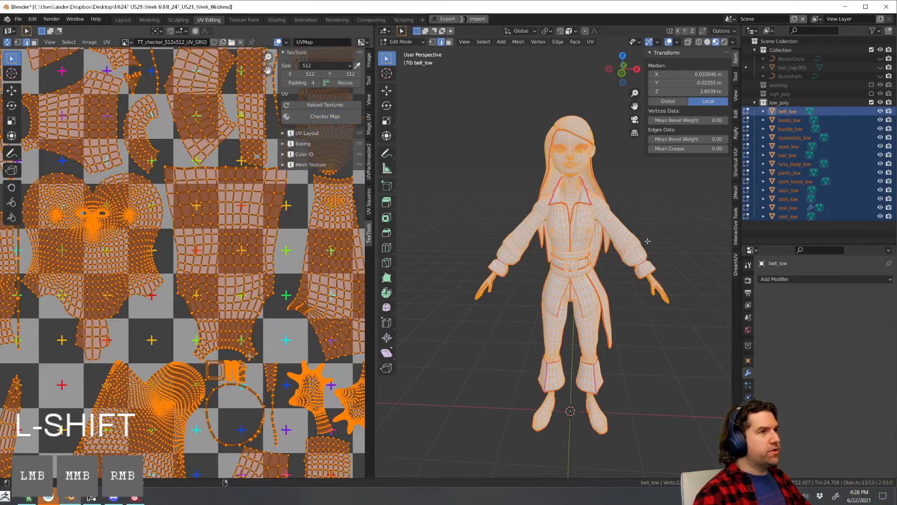
Examine the checker pattern on the torso, sleeves and belt, and compare it with the islands in the UV layout
middle_click_drag(575, 245, 612, 243)
scroll(558, 235, "up", 2)
middle_click_drag(558, 235, 578, 276, "shift")
scroll(607, 282, "up", 3)
scroll(294, 189, "down", 4)
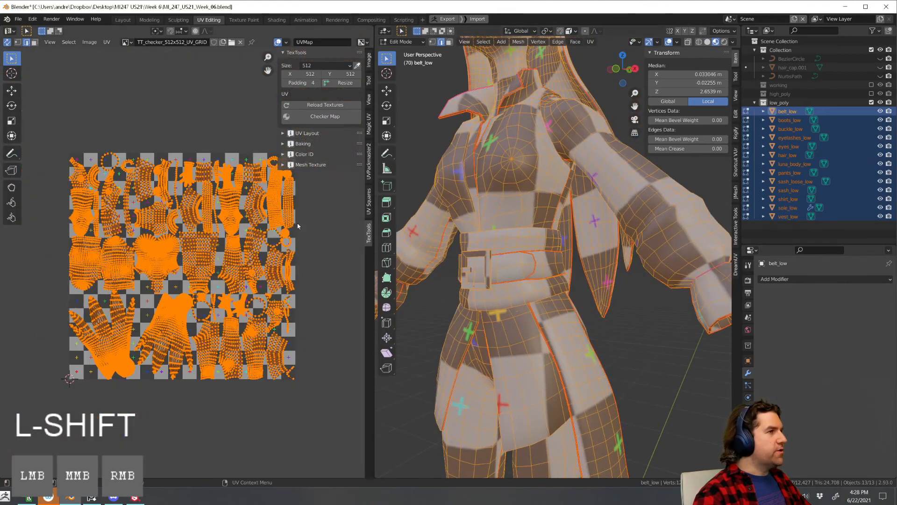
scroll(295, 189, "up", 2)
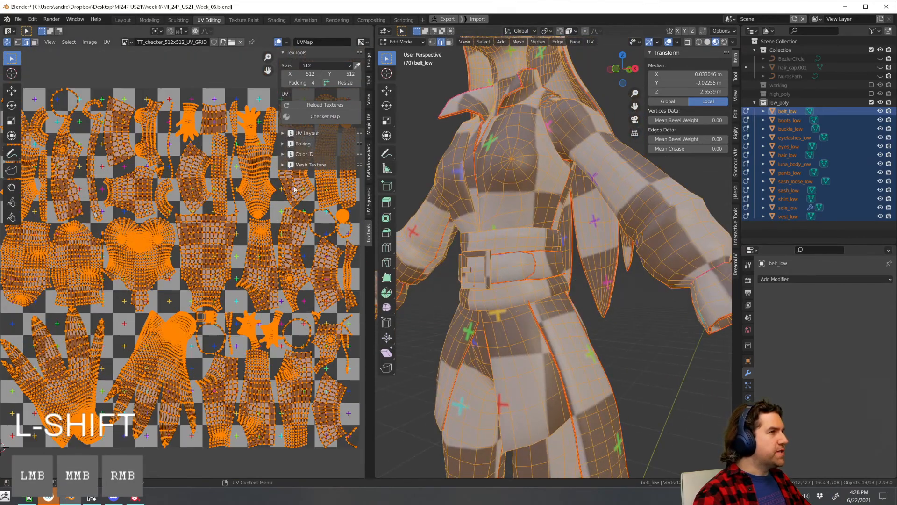
left_click(285, 144)
left_click(285, 144)
Disable UV sync in the TexTools UV Layout tools, select the curved fan-shaped island beside the arm island and rectify it
left_click(283, 133)
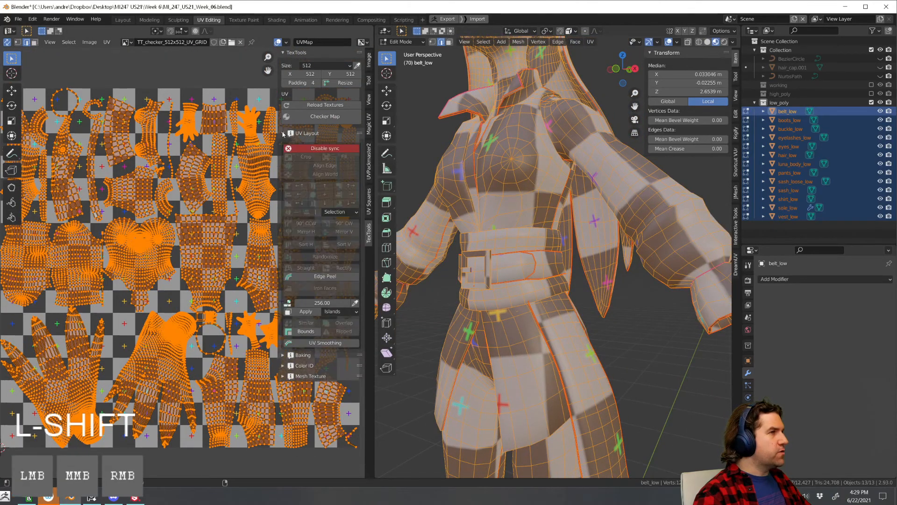
scroll(140, 249, "up", 3)
middle_click_drag(222, 244, 190, 251, "shift")
left_click(191, 251)
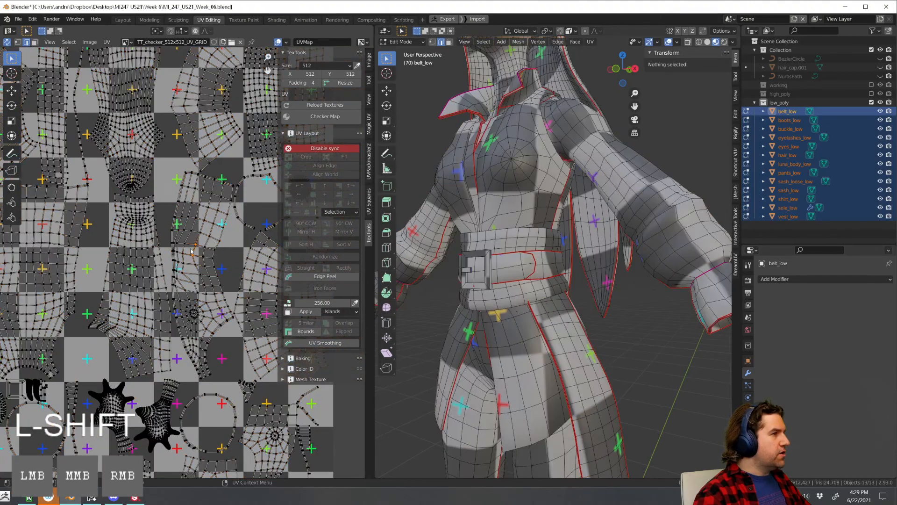
middle_click_drag(145, 182, 118, 264, "shift")
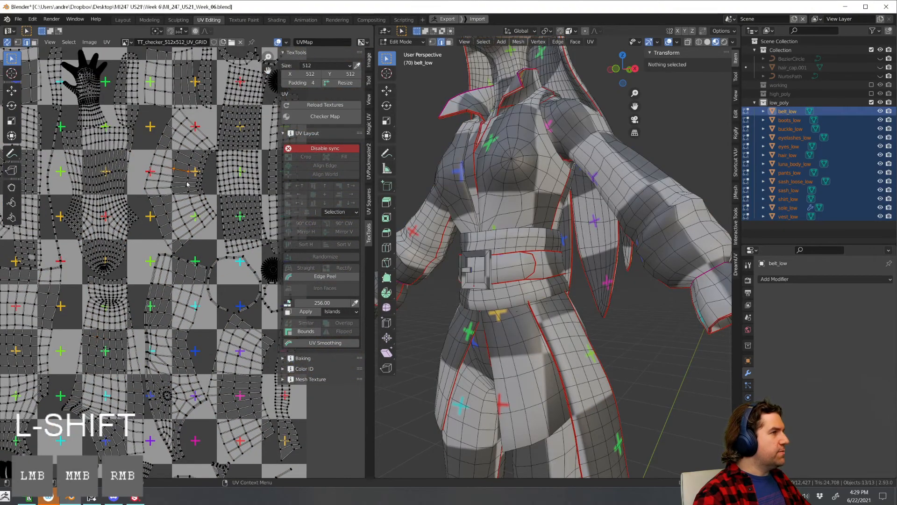
key("3")
left_click(183, 175)
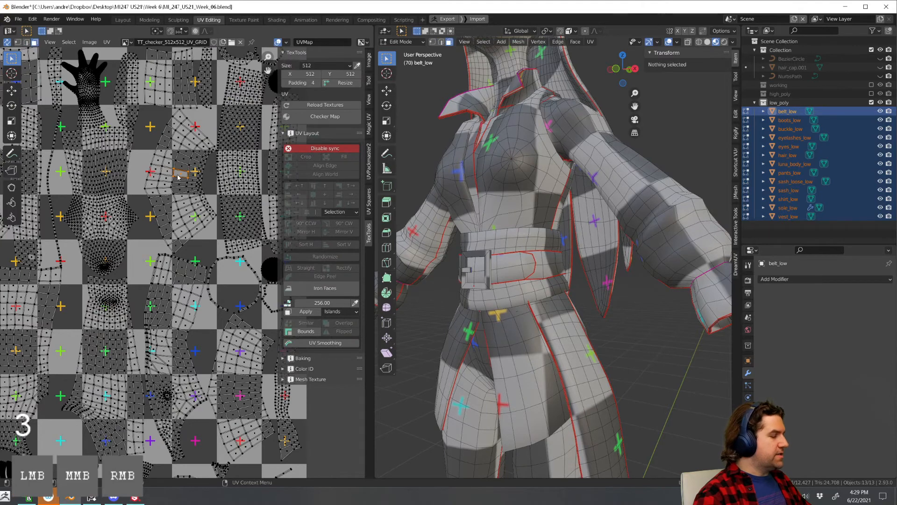
key("l")
middle_click_drag(223, 177, 213, 180, "shift")
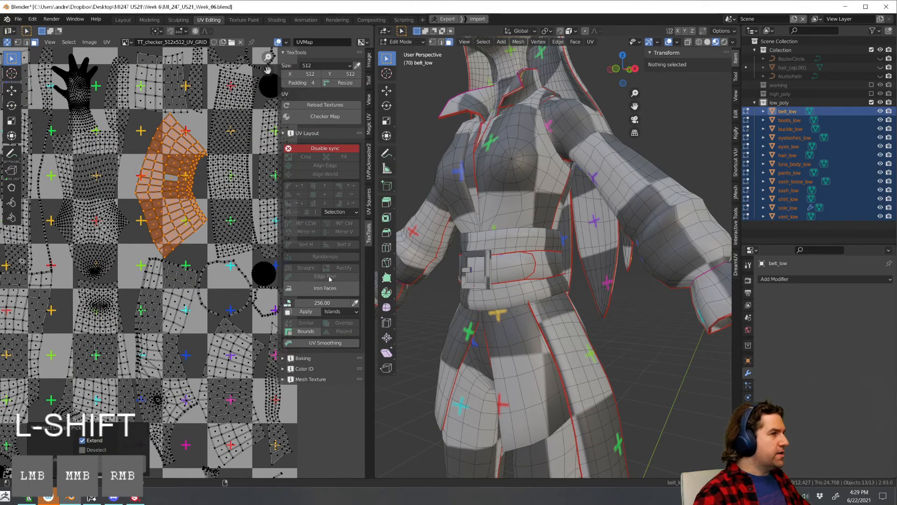
left_click(325, 148)
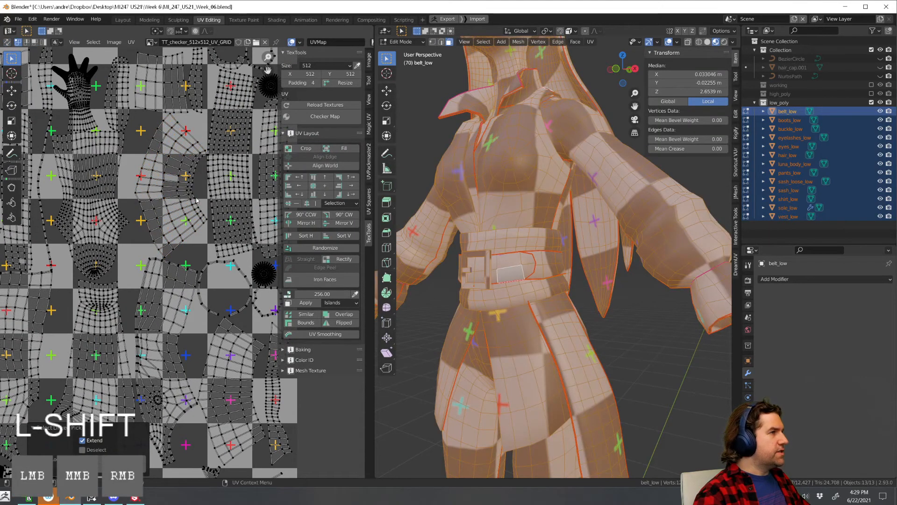
key("l")
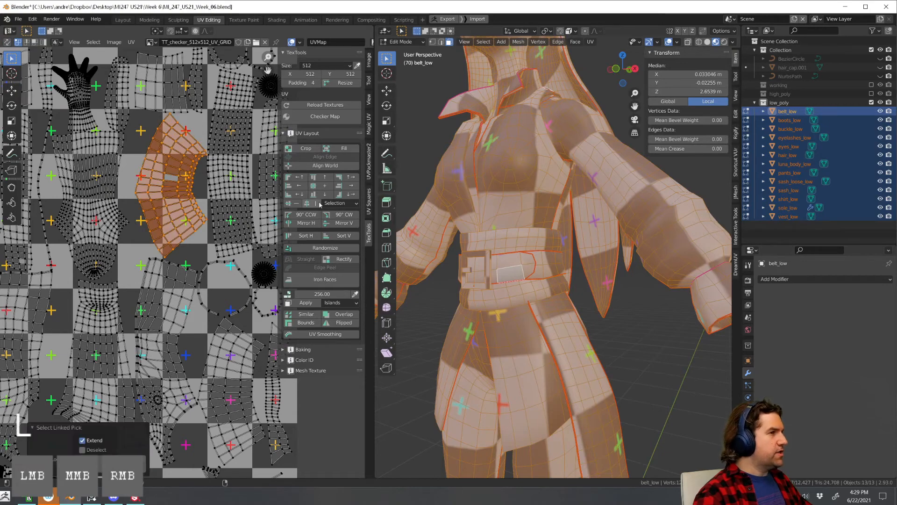
left_click(341, 260)
Select the tall, nearly straight island in the second-to-last column of the UV layout's upper half and rectify it
middle_click_drag(214, 182, 196, 232, "shift")
scroll(195, 231, "down", 1)
scroll(196, 231, "down", 1)
left_click(213, 213)
key("l")
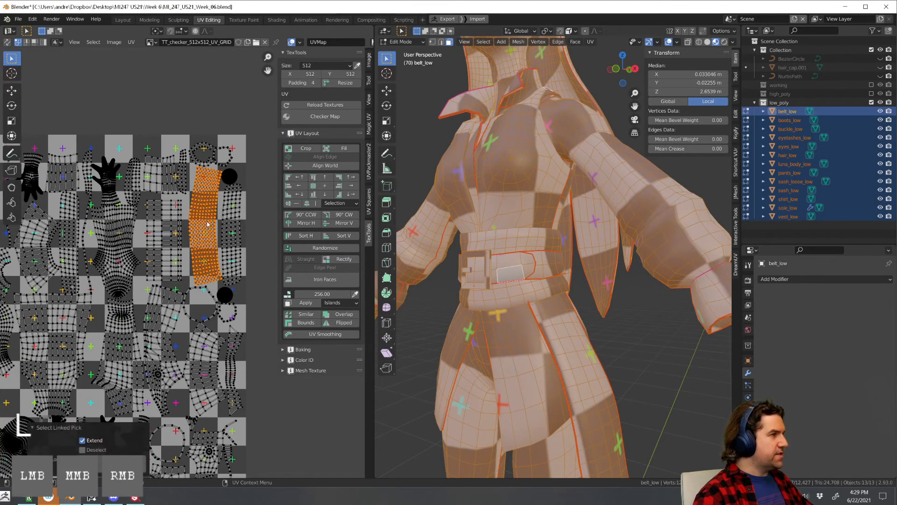
left_click(333, 259)
Select the bent strip island between the two round islands at the UV layout's outer edge and rectify it
left_click(228, 234)
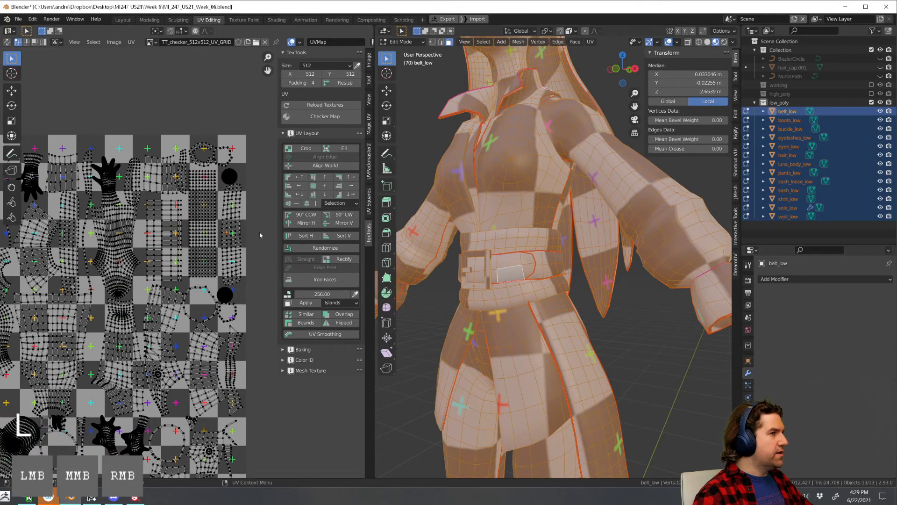
key("l")
scroll(224, 211, "up", 3)
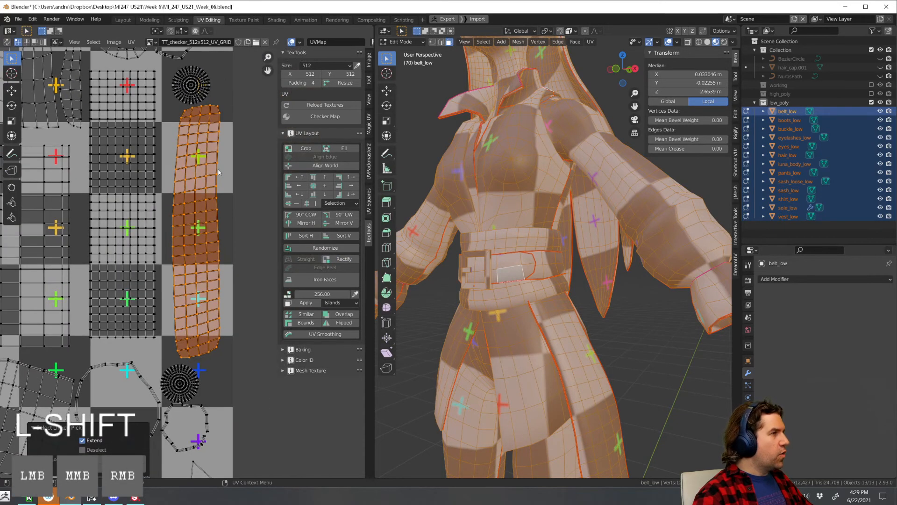
left_click(344, 259)
scroll(190, 287, "down", 5)
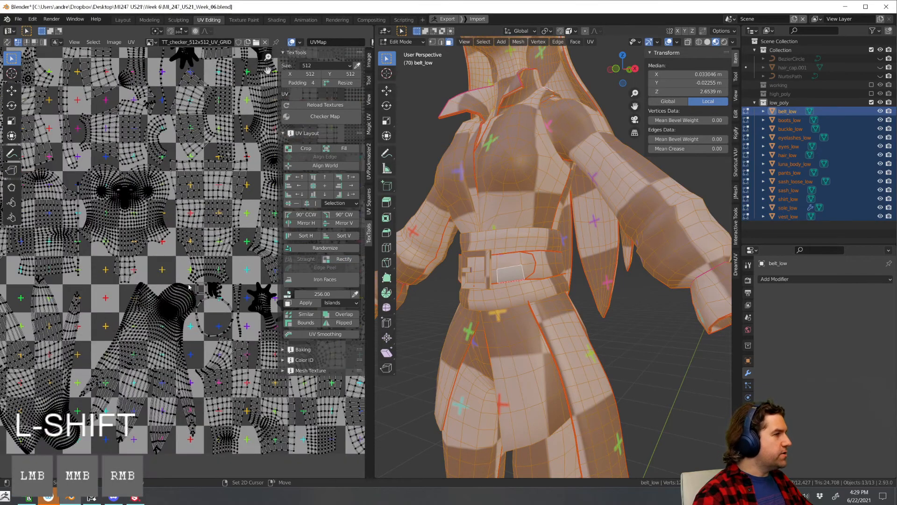
Try to rectify the large hair island with the long pointed tips in the lower half of the UV layout
middle_click_drag(189, 287, 209, 227, "shift")
left_click(169, 288, "shift")
key("l")
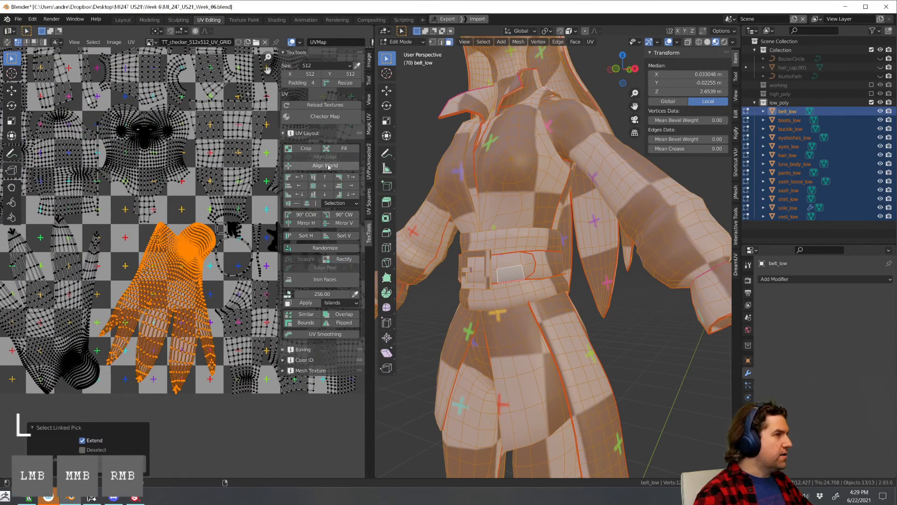
left_click(332, 260)
scroll(185, 265, "up", 3)
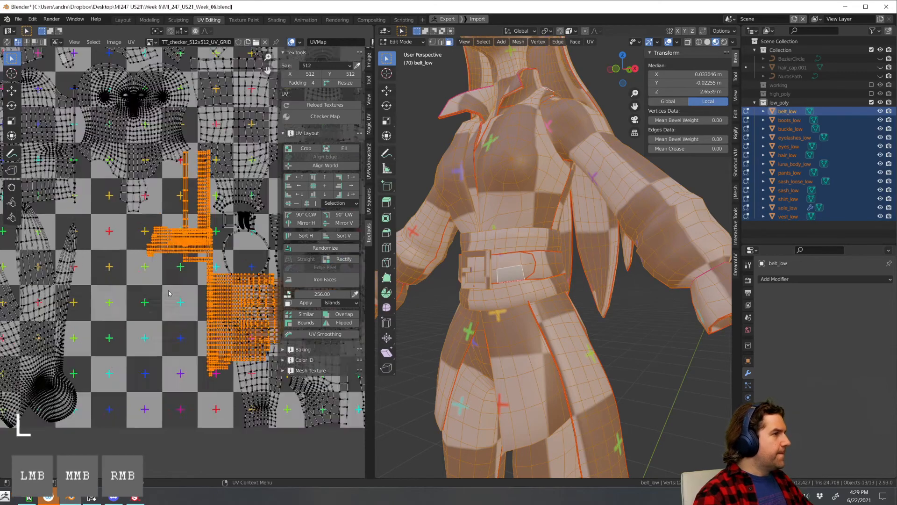
key("ctrl+z")
Try to rectify the heart-shaped head island in the middle of the UV layout
middle_click_drag(142, 178, 212, 284, "shift")
left_click(181, 173)
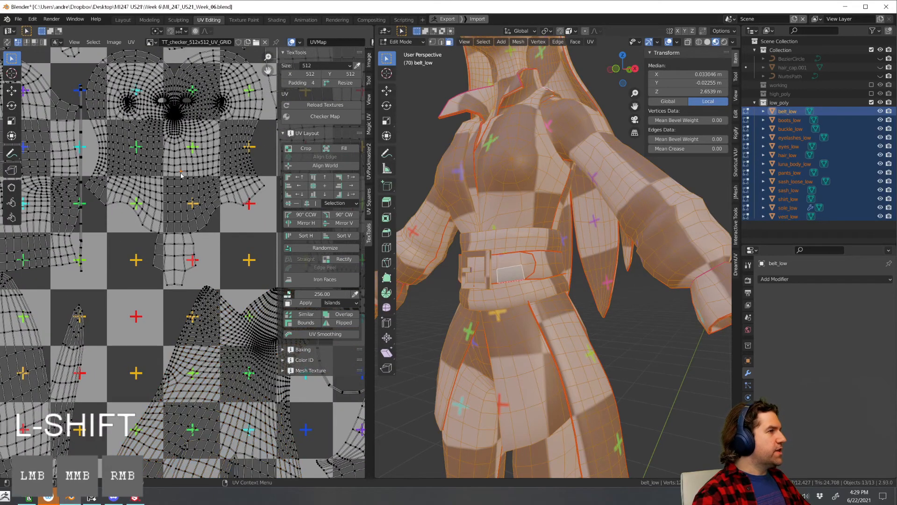
key("l")
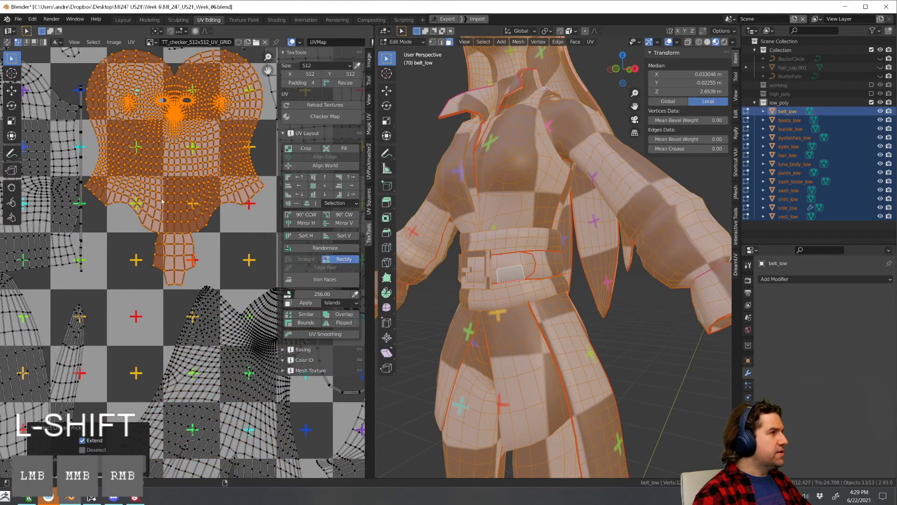
key("ctrl+z")
scroll(179, 201, "down", 2)
Select the long, slightly curved narrow strip island above the head island and rectify it
middle_click_drag(174, 211, 212, 222)
scroll(212, 222, "down", 2)
middle_click_drag(477, 239, 528, 210)
scroll(194, 242, "down", 2)
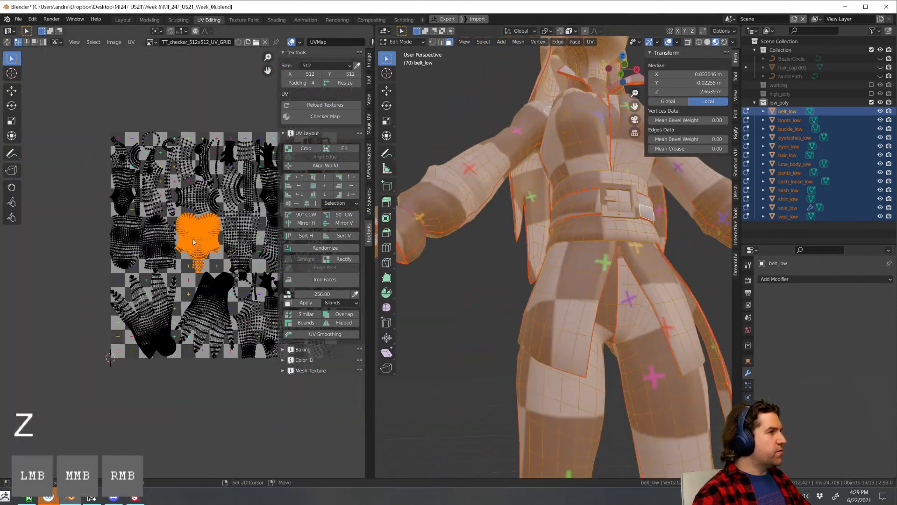
middle_click_drag(193, 242, 211, 273, "shift")
scroll(211, 273, "up", 3)
scroll(169, 181, "up", 2)
middle_click_drag(169, 181, 184, 256, "shift")
left_click(178, 232)
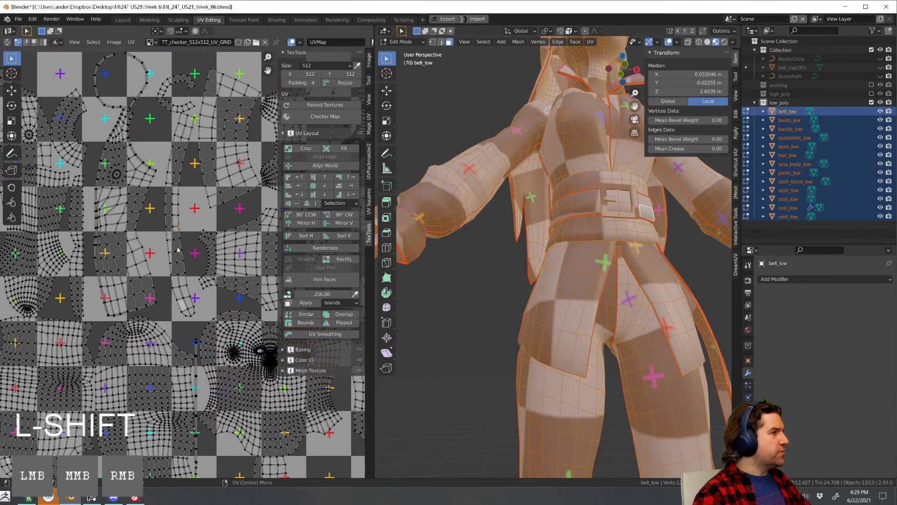
key("l")
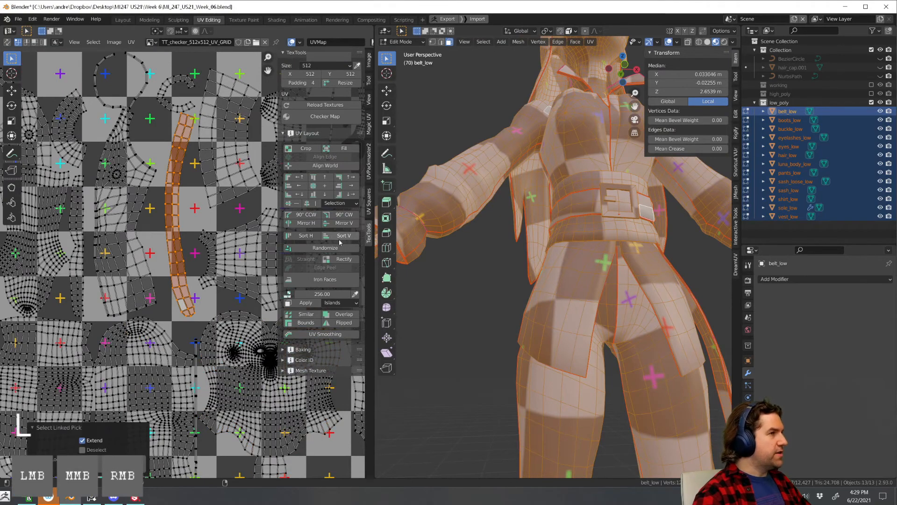
left_click(341, 259)
Rectify the wider strip island beside the straightened one, followed by the crescent-shaped island just above the head island
middle_click_drag(209, 242, 156, 265)
left_click(187, 196)
key("l")
left_click(341, 259)
left_click(156, 265)
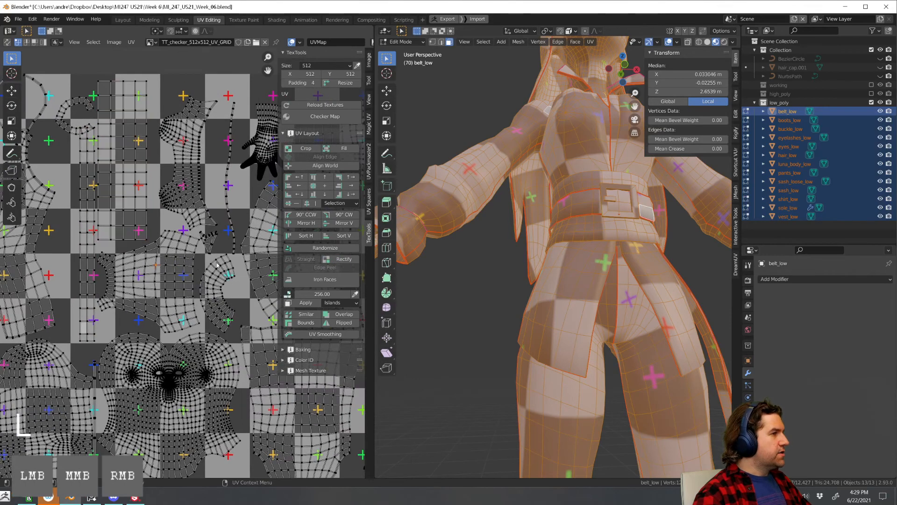
middle_click_drag(207, 284, 164, 287)
left_click(165, 286)
key("l")
left_click(341, 260)
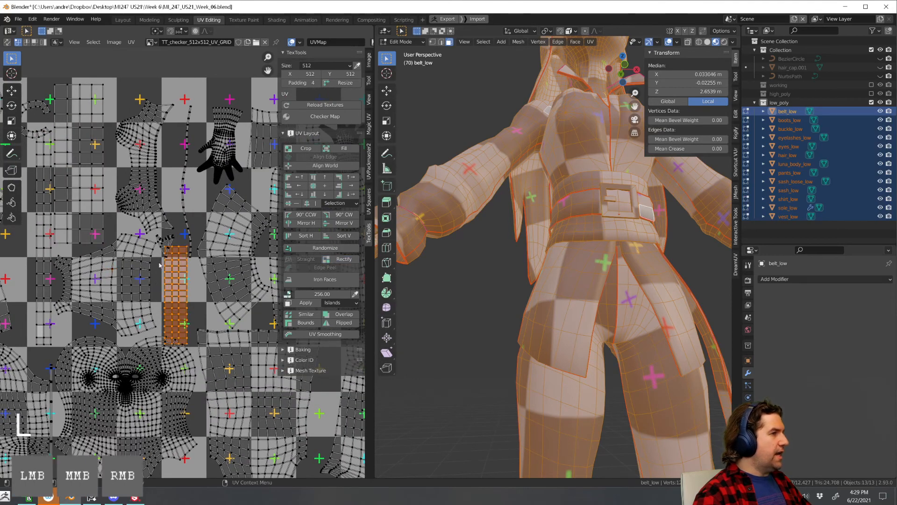
Rectify the large fan-shaped island below the first hand island and the squarish island between the two hands
mouse_move(190, 239)
middle_mouse_down()
mouse_move(171, 249)
mouse_move(183, 244)
middle_mouse_up()
left_click(171, 249)
key("l")
left_click(183, 244)
key("l")
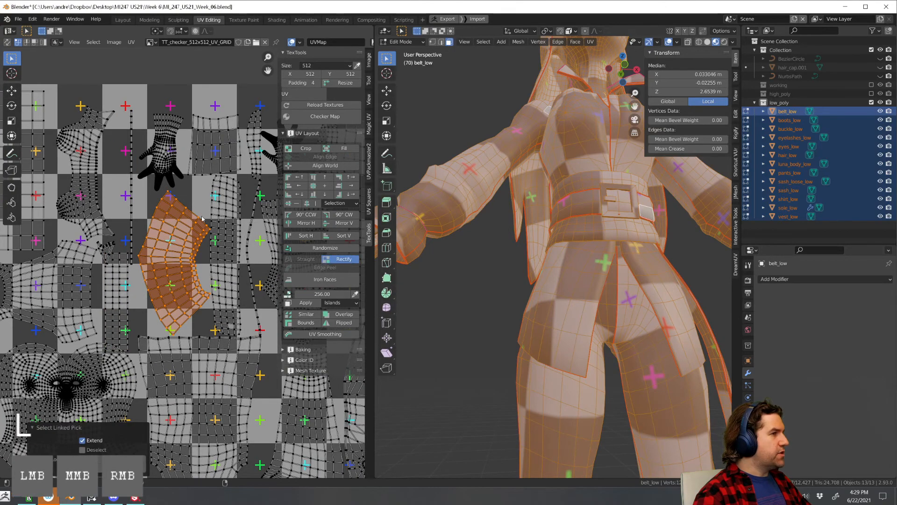
middle_click_drag(205, 147, 181, 149)
left_click(181, 148)
key("l")
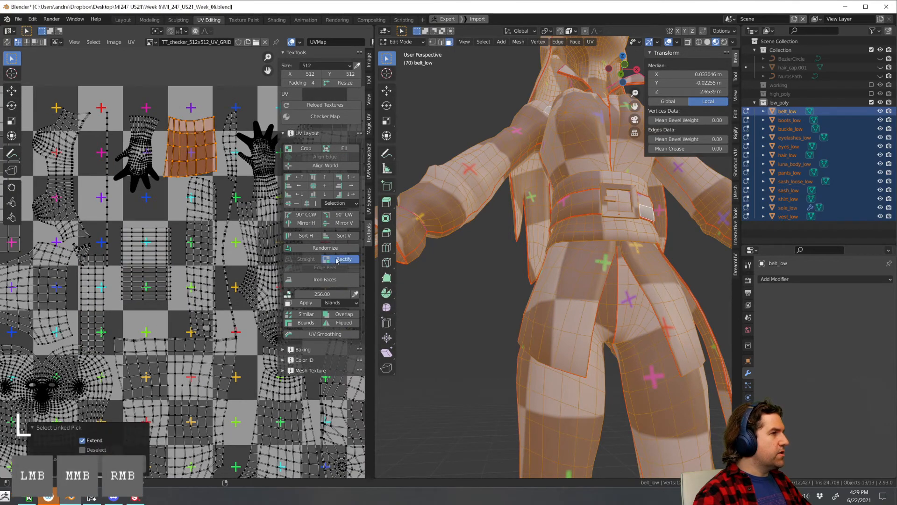
Rectify the long strip island below the squarish one and the two thin strip islands running beside the arm island
left_click(208, 239)
key("l")
left_click(345, 260)
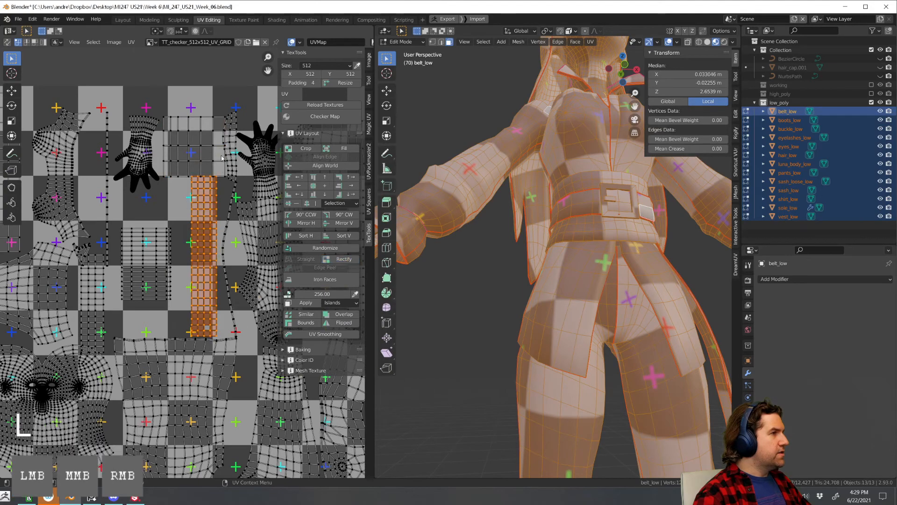
left_click(232, 148)
key("l")
left_click(344, 259)
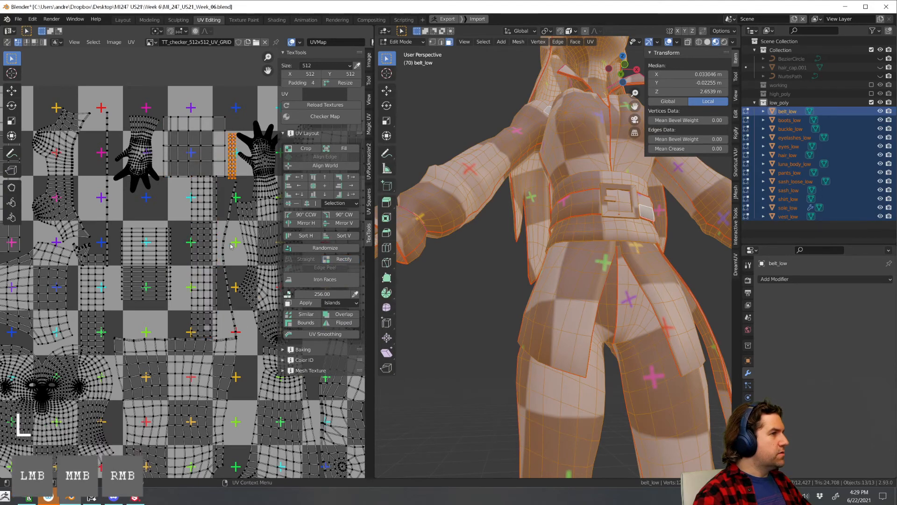
key("l")
left_click(345, 260)
Rectify the neighbouring upright islands at the layout's upper edge between the arm island and the C-shaped island
middle_click_drag(276, 241, 171, 213)
left_click(213, 231)
middle_click_drag(240, 181, 209, 196)
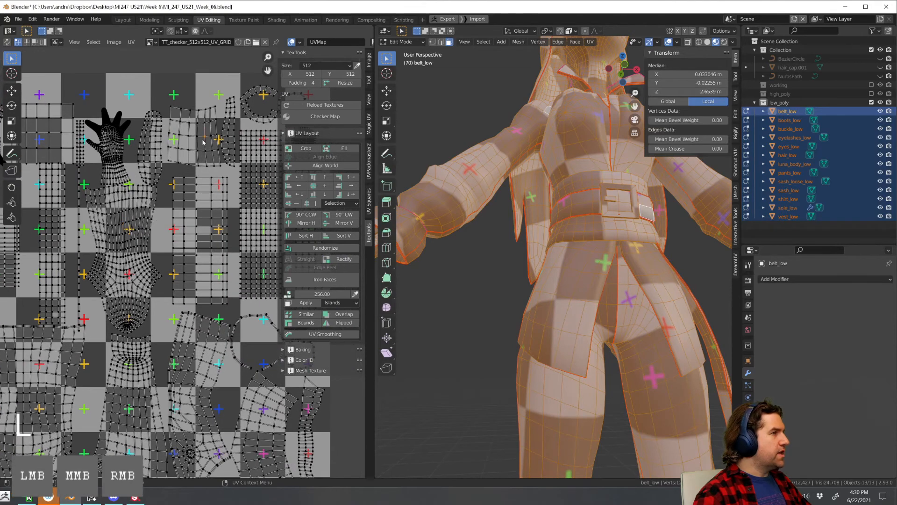
key("l")
left_click(344, 259)
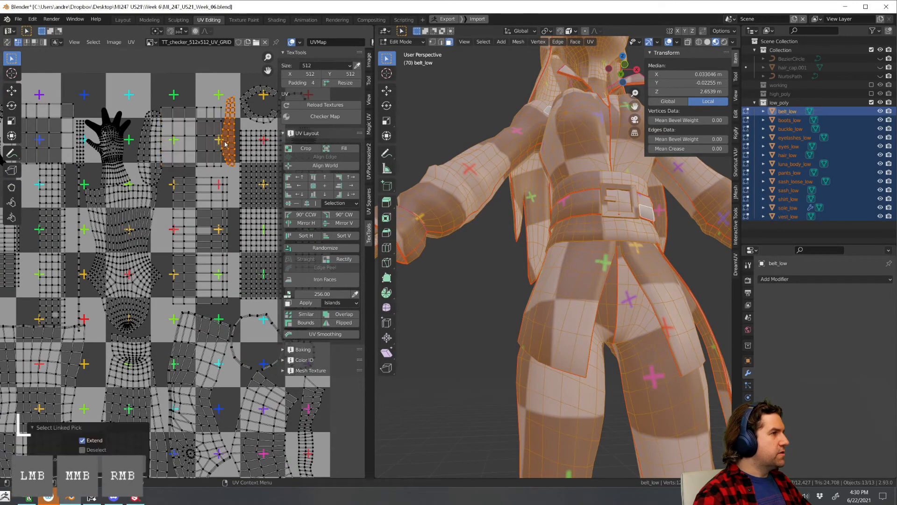
Rectify the C-shaped island and the thin hexagonal ring island beside it in the layout's upper corner
middle_click_drag(265, 114, 195, 116)
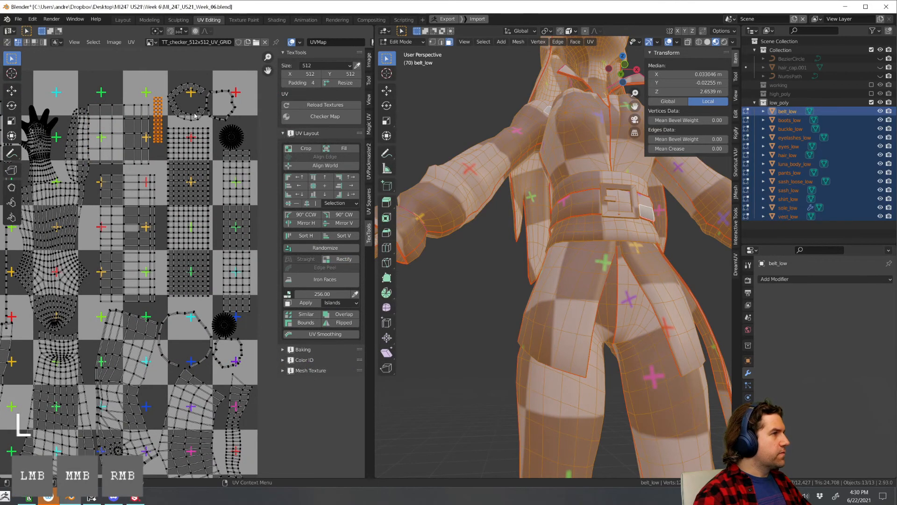
key("l")
scroll(113, 101, "up", 5)
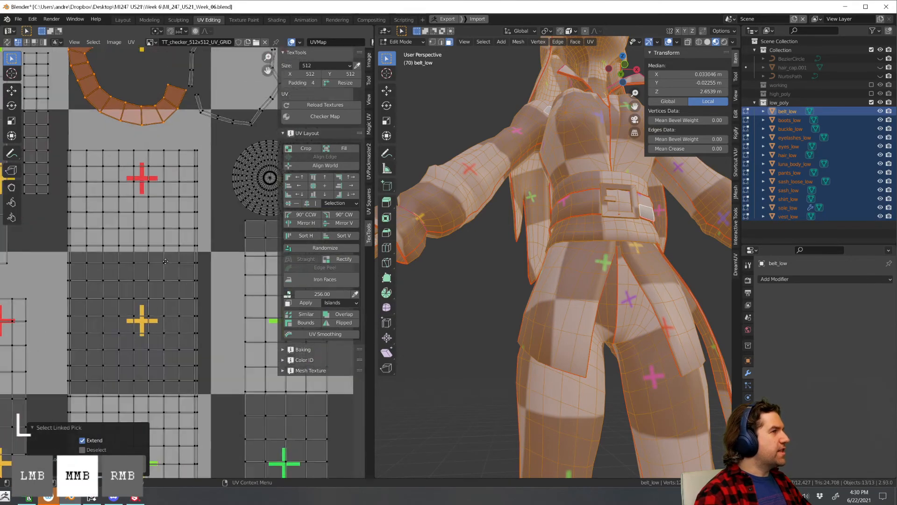
middle_click_drag(176, 90, 183, 151)
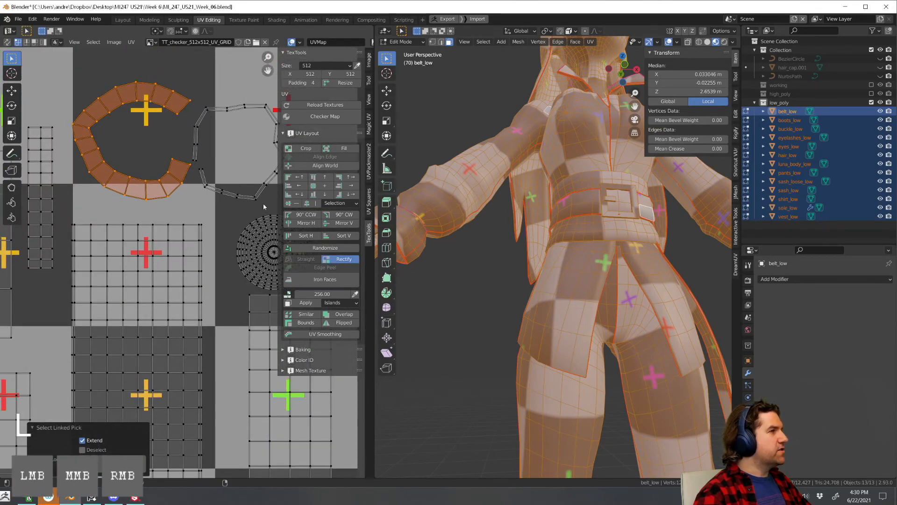
left_click(251, 200)
key("l")
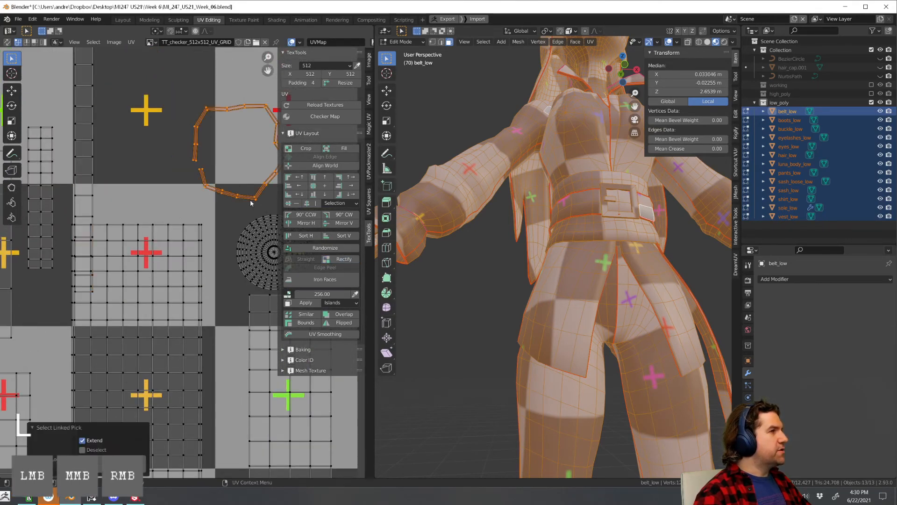
left_click(343, 259)
Select the thin circular loop island and the curled C-shaped strip next to it, and rectify both together
scroll(224, 214, "down", 3)
middle_click_drag(223, 214, 165, 192)
scroll(130, 184, "down", 3)
middle_click_drag(58, 212, 241, 222)
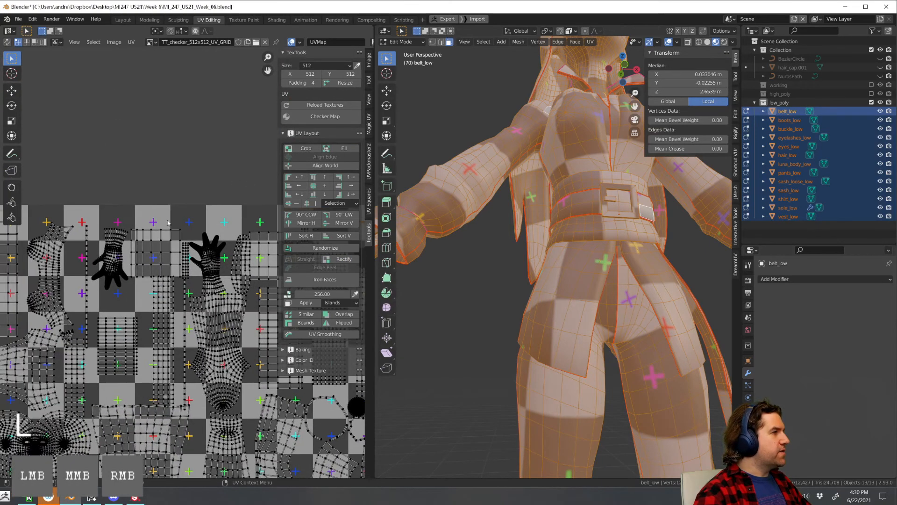
middle_click_drag(168, 223, 273, 181)
middle_click_drag(89, 256, 189, 259)
scroll(189, 259, "up", 3)
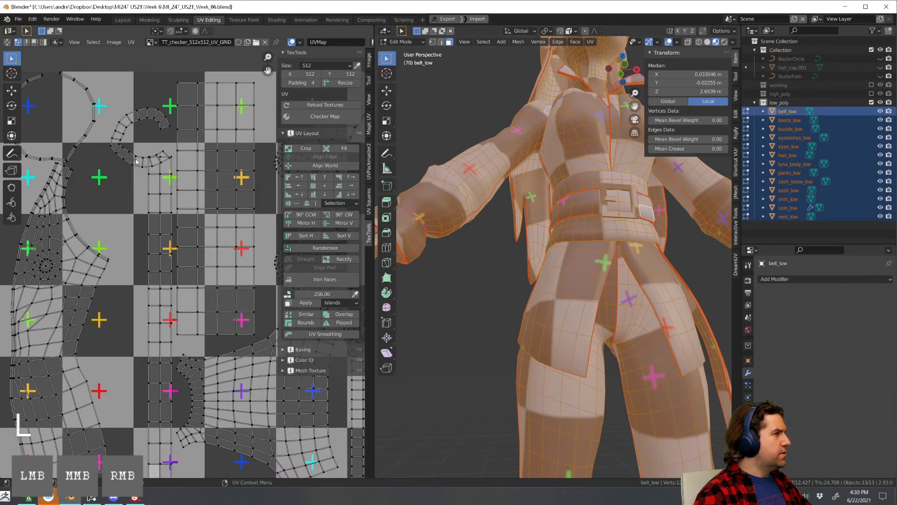
key("l")
middle_click_drag(232, 231, 338, 248)
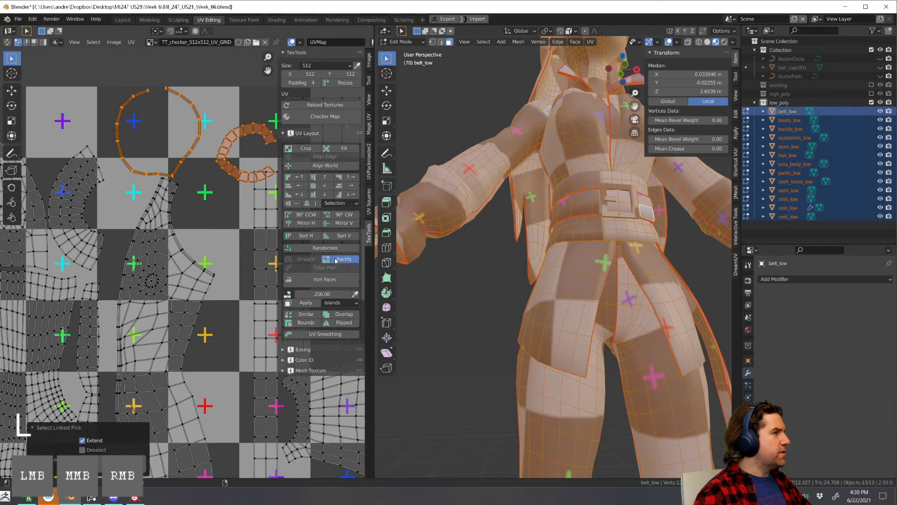
left_click(335, 260)
Rectify the fan-shaped island near the layout's upper edge and the narrow tapered island below it
middle_click_drag(88, 229, 133, 211)
key("l")
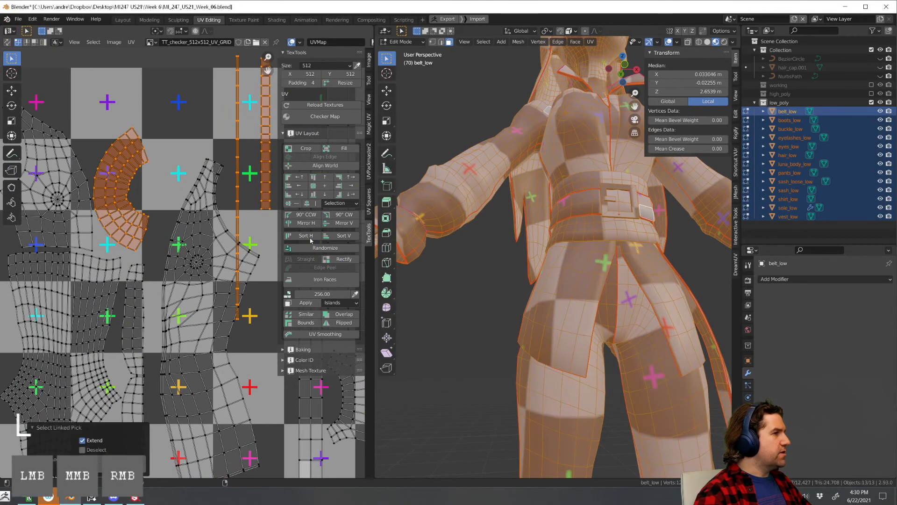
left_click(341, 261)
left_click(173, 117)
scroll(173, 118, "down", 2)
middle_click_drag(173, 131, 186, 141)
scroll(162, 265, "up", 2)
key("l")
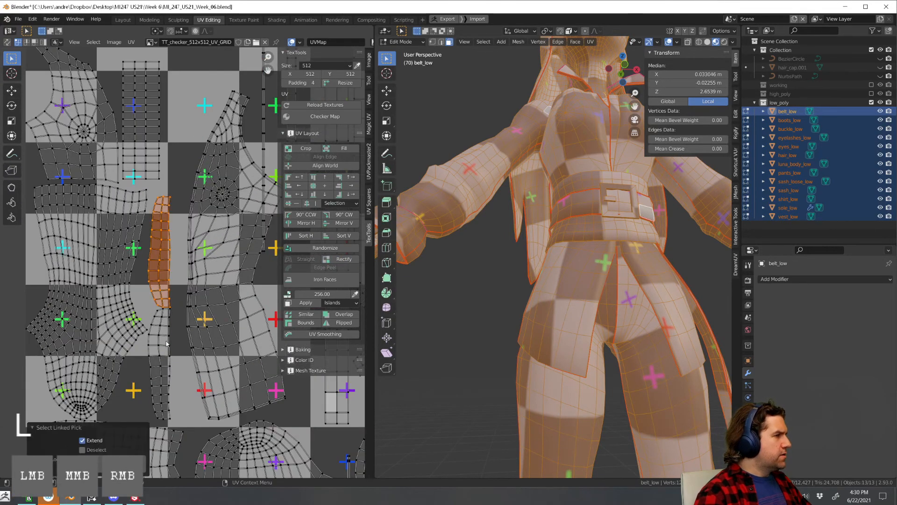
left_click(341, 260)
Select the thin loop island near the eyelash islands with the narrow strips beside it, and rectify them together
scroll(177, 196, "down", 3)
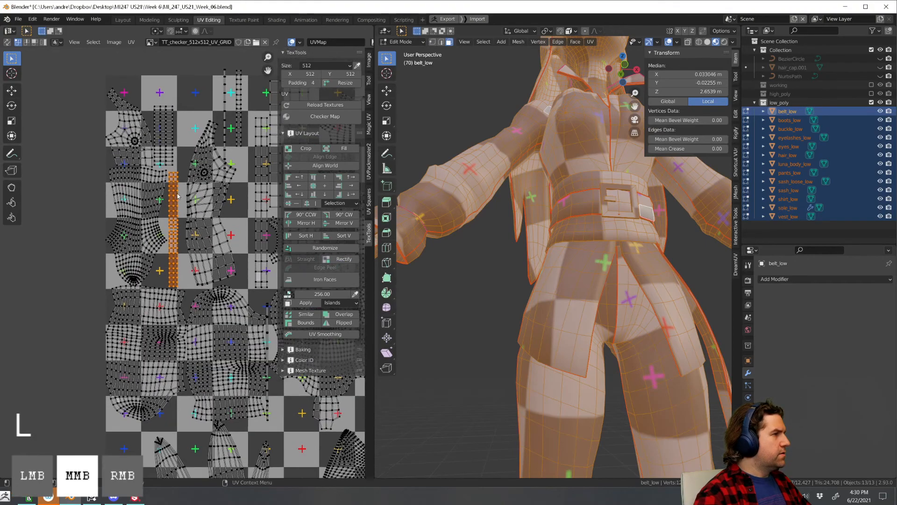
middle_click_drag(201, 362, 173, 159)
middle_click_drag(229, 299, 124, 263)
middle_click_drag(204, 274, 124, 279)
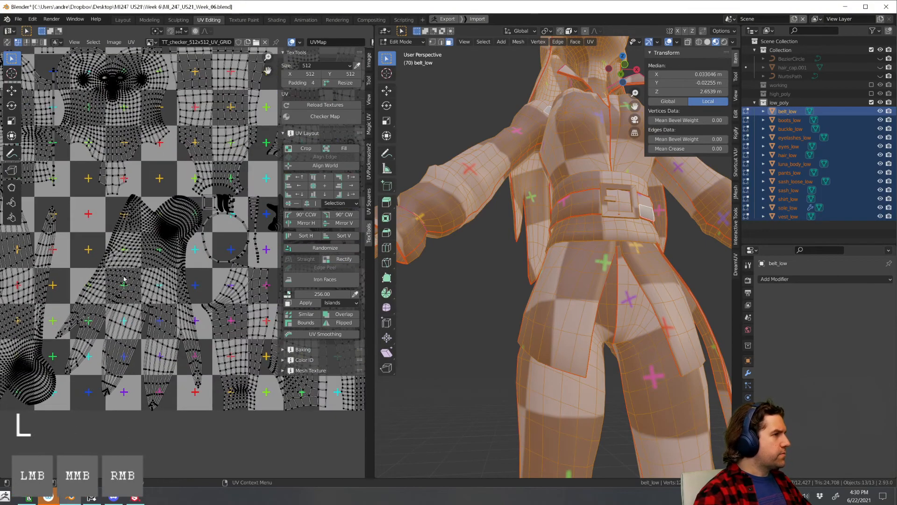
middle_click_drag(179, 265, 168, 262)
scroll(160, 249, "up", 4)
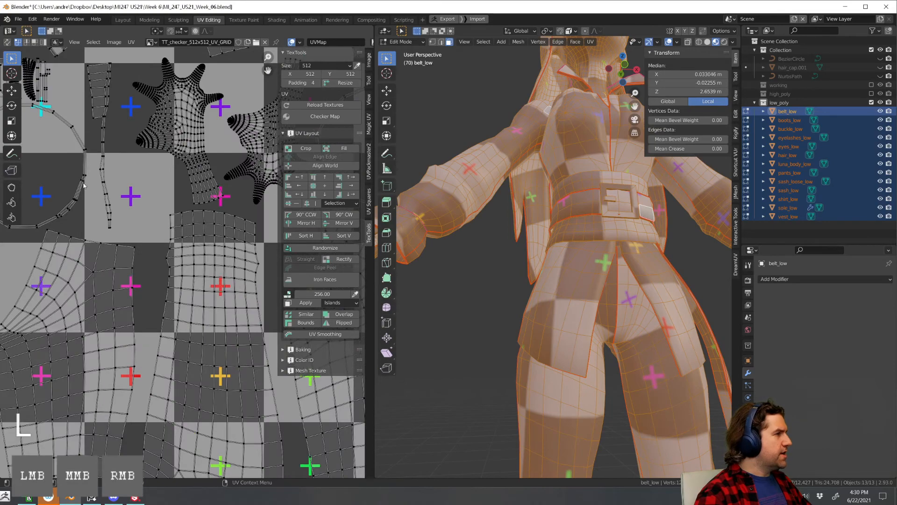
key("l")
key("l")
scroll(105, 174, "down", 1)
middle_click_drag(105, 174, 178, 234)
left_click(341, 259)
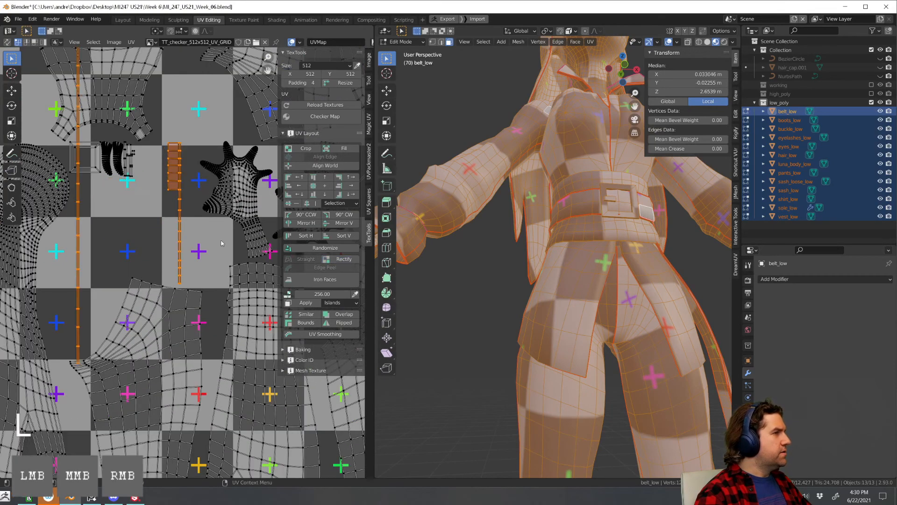
Check the tiny islands beside the eyelashes, and rectify the thin circular ring island near the layout's outer edge
middle_click_drag(139, 127, 143, 146)
left_click(153, 187)
scroll(158, 188, "up", 7)
middle_click_drag(127, 228, 248, 268)
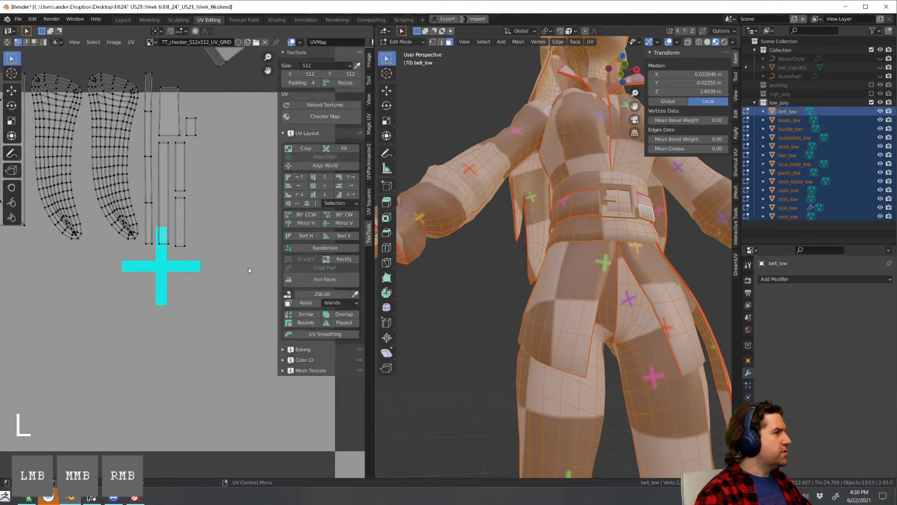
scroll(187, 262, "down", 3)
scroll(162, 254, "down", 5)
middle_click_drag(163, 255, 84, 248)
middle_click_drag(224, 276, 136, 252)
scroll(136, 252, "up", 2)
key("l")
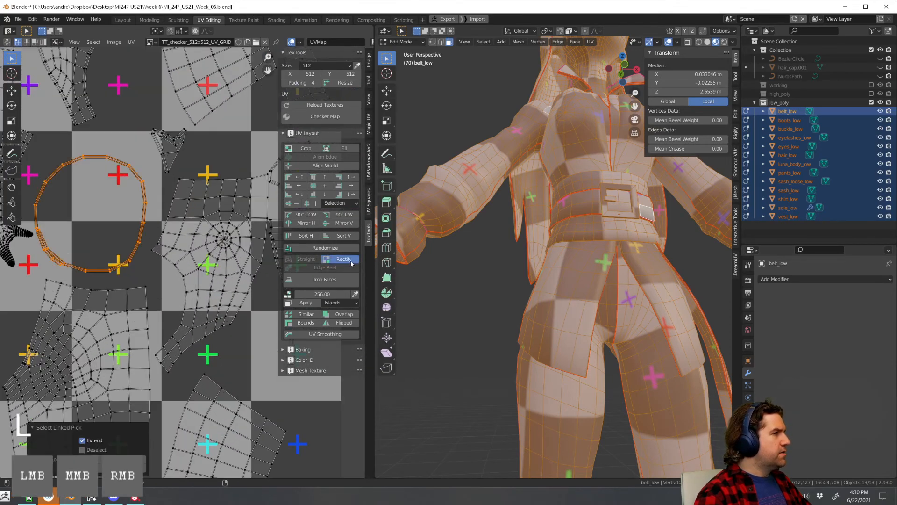
left_click(346, 259)
Rectify the thin forked island at the layout's outer edge and the thin bent island in its lower corner
scroll(204, 198, "down", 3)
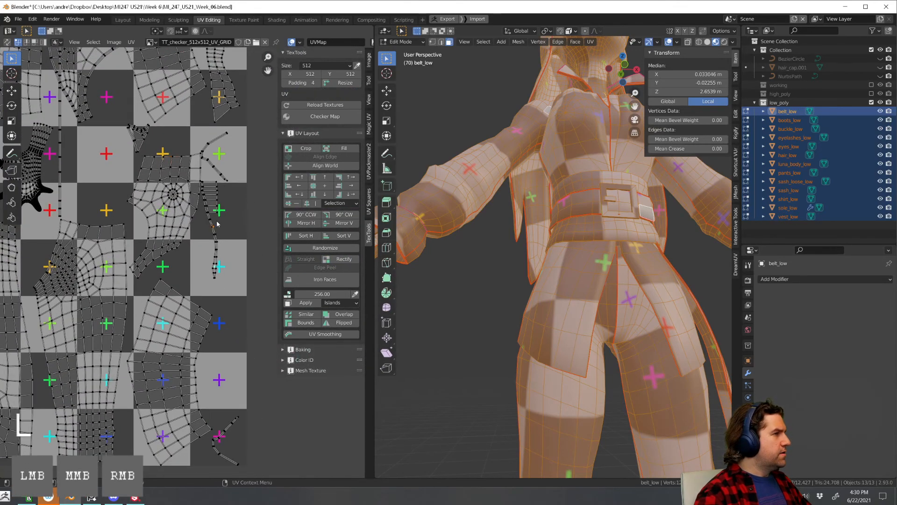
key("l")
left_click(304, 235)
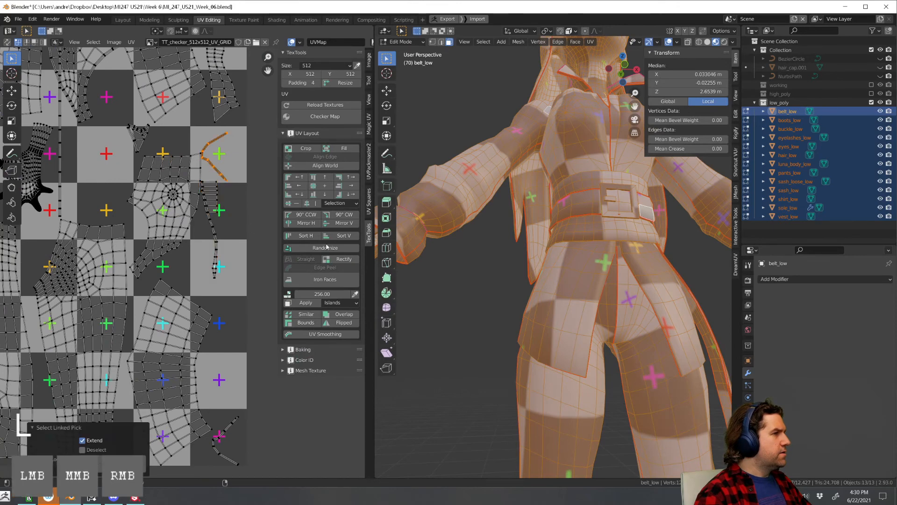
middle_click_drag(219, 409, 237, 326)
left_click(236, 327)
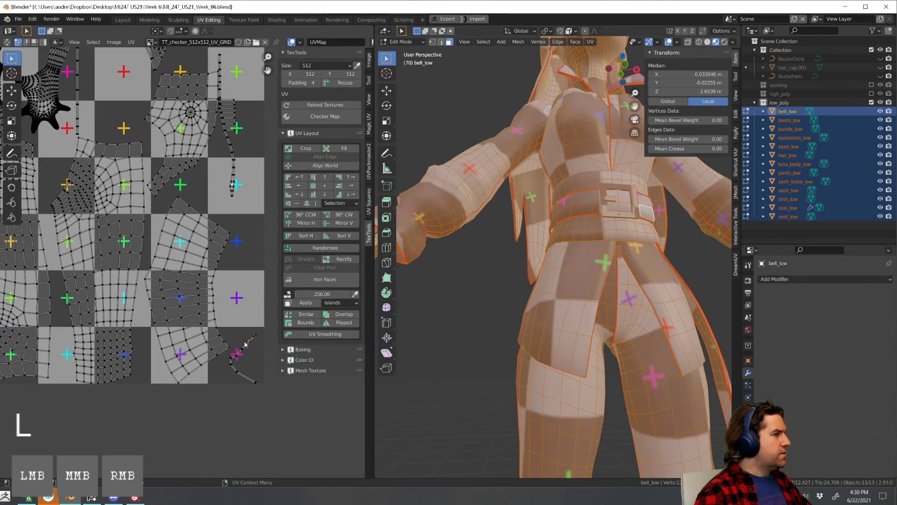
key("l")
left_click(347, 265)
scroll(207, 232, "down", 3)
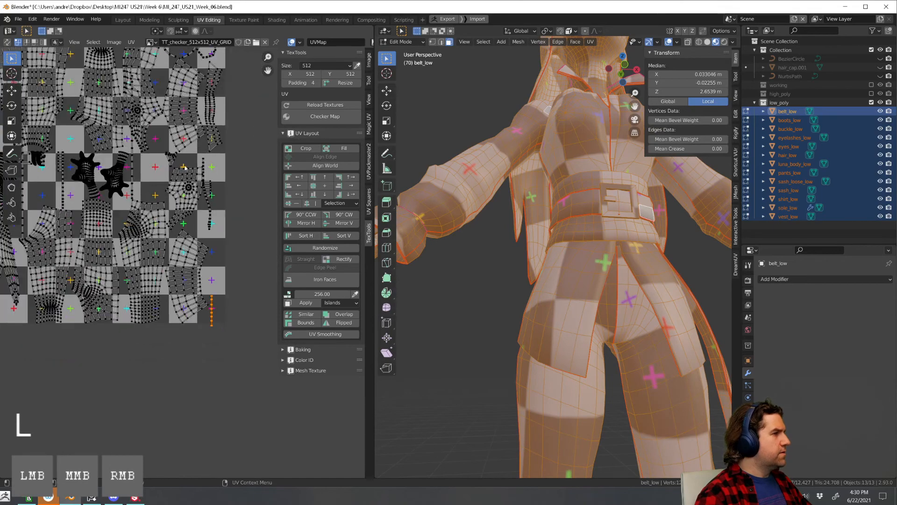
scroll(207, 232, "up", 3)
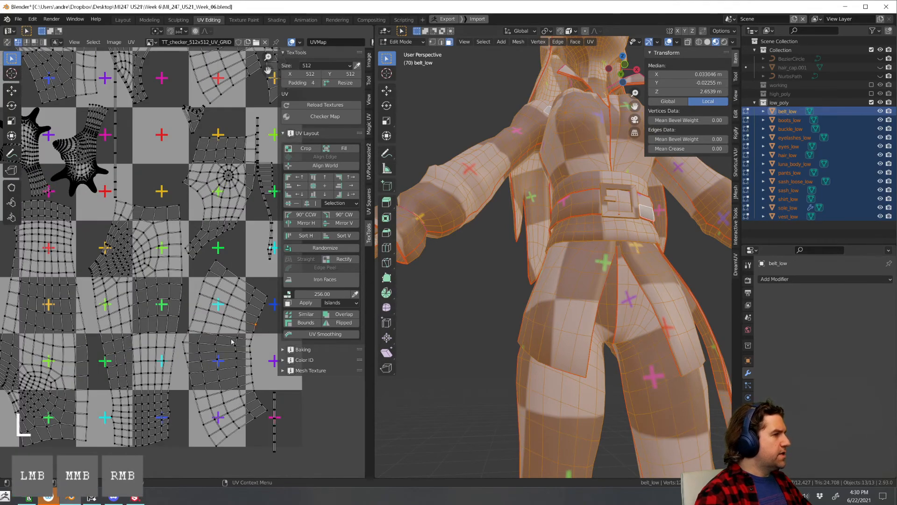
Rectify the wide panel island near the layout's lower corner, and the broad curved island with the narrow curved strip above it
key("l")
left_click(336, 261)
scroll(241, 187, "down", 3)
middle_click_drag(236, 168, 222, 238)
scroll(223, 236, "up", 2)
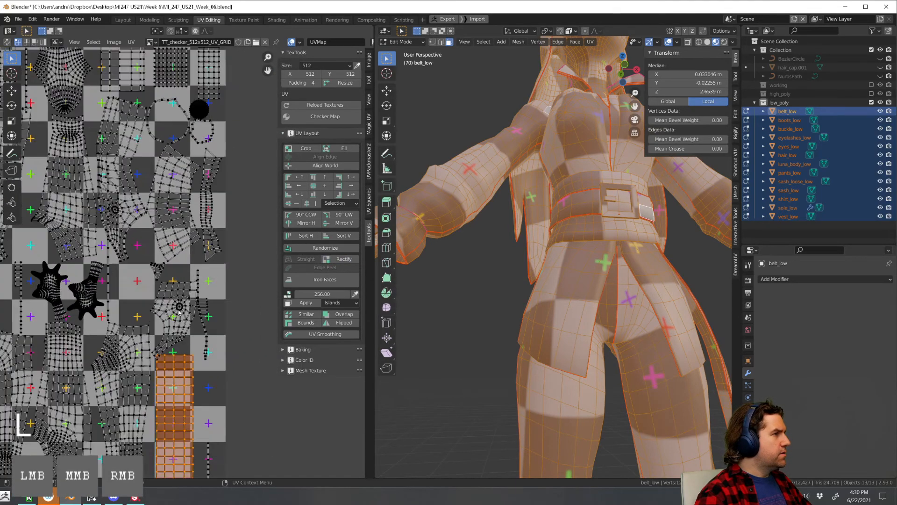
left_click(198, 268)
key("l")
key("l")
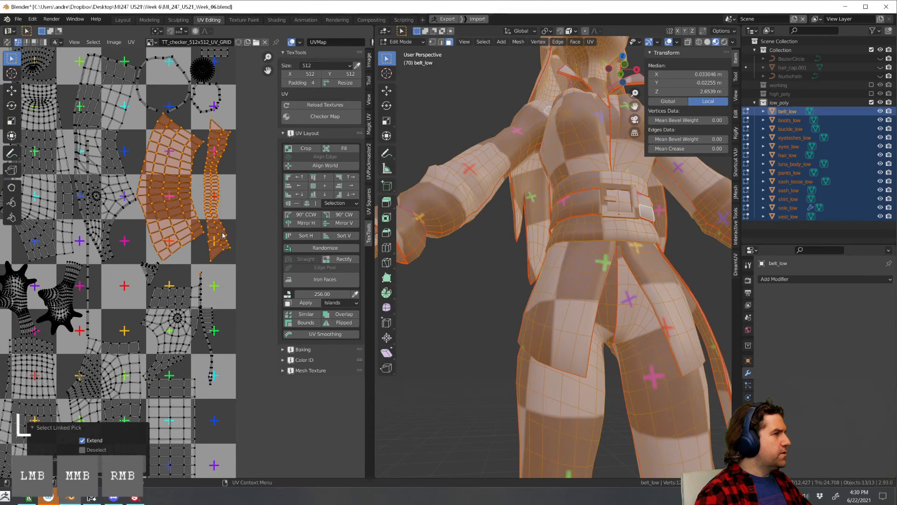
left_click(348, 263)
Select the large and small thin ring islands beside the dark circular island, and rectify them together
middle_click_drag(225, 126, 236, 254)
scroll(236, 255, "up", 1)
key("l")
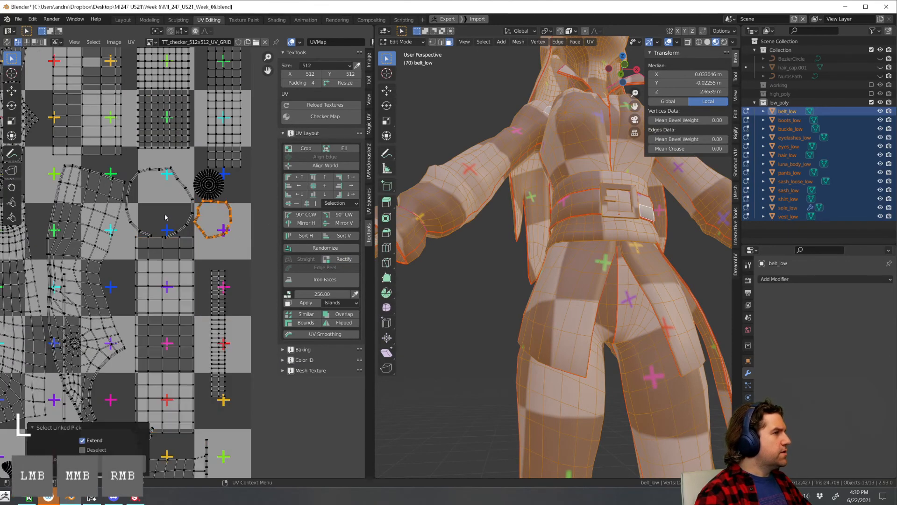
key("l")
left_click(329, 260)
Examine the whole UV layout for further islands suited to rectifying, including the areas around the head, hands and eyelashes
scroll(187, 264, "down", 2)
middle_click_drag(162, 270, 265, 179)
mouse_move(192, 300)
middle_mouse_down()
mouse_move(193, 219)
mouse_move(206, 316)
middle_mouse_up()
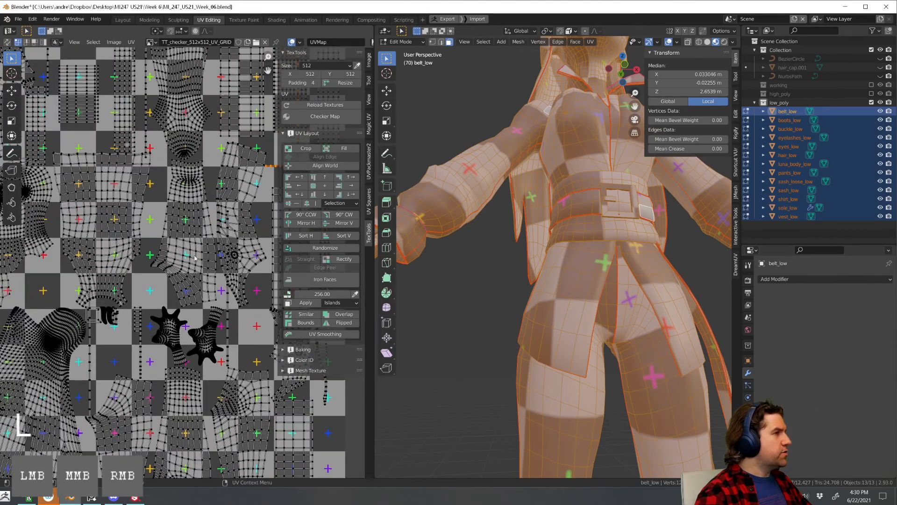
middle_click_drag(206, 158, 206, 229)
middle_click_drag(123, 222, 112, 268)
middle_click_drag(45, 225, 188, 224)
scroll(157, 222, "down", 3)
scroll(157, 222, "up", 4)
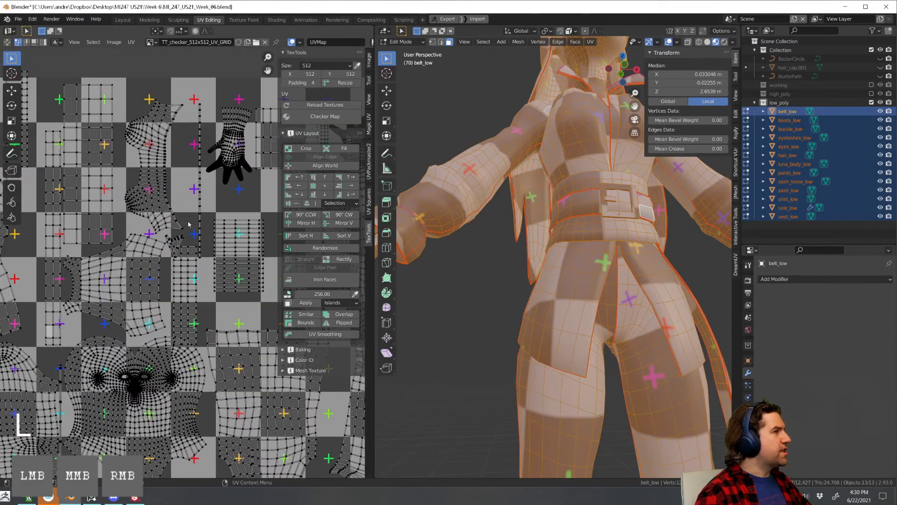
middle_click_drag(108, 232, 224, 194)
scroll(186, 259, "down", 3)
middle_click_drag(180, 255, 180, 223)
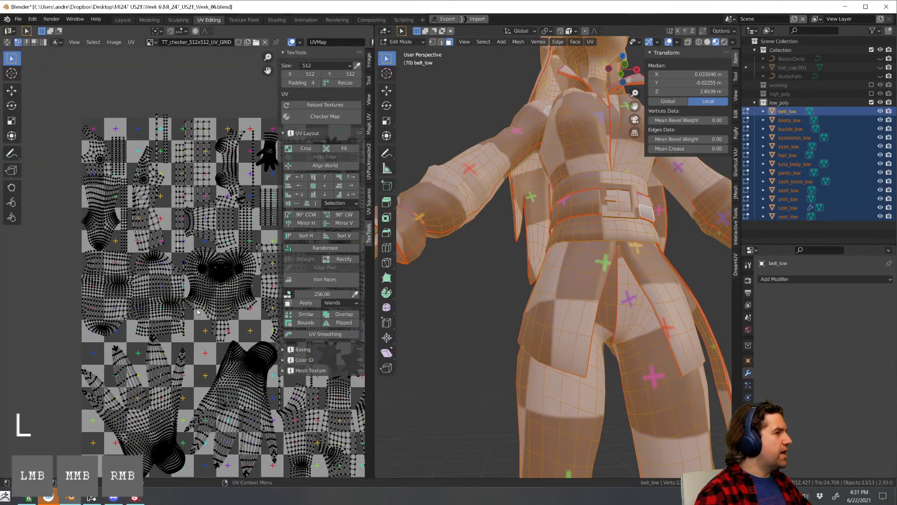
middle_click_drag(193, 314, 157, 256)
scroll(151, 268, "up", 5)
scroll(135, 254, "down", 5)
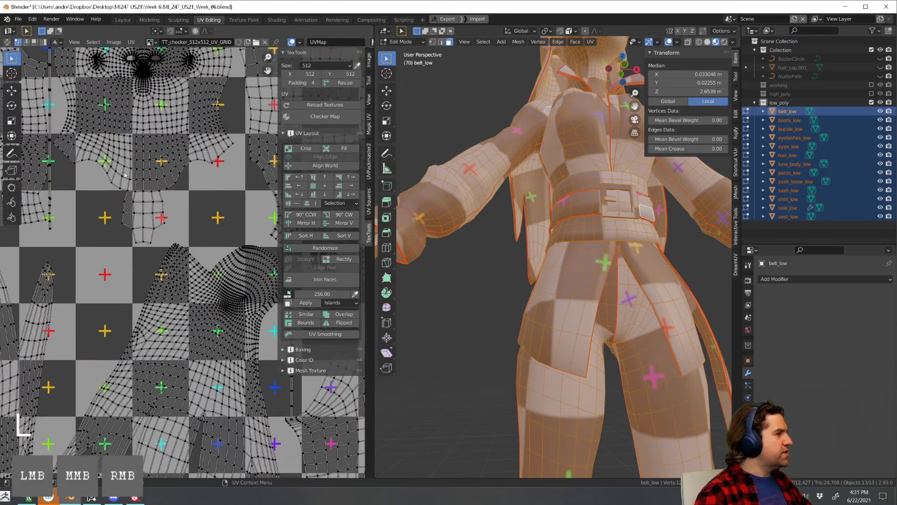
scroll(136, 250, "down", 1)
scroll(157, 254, "up", 4)
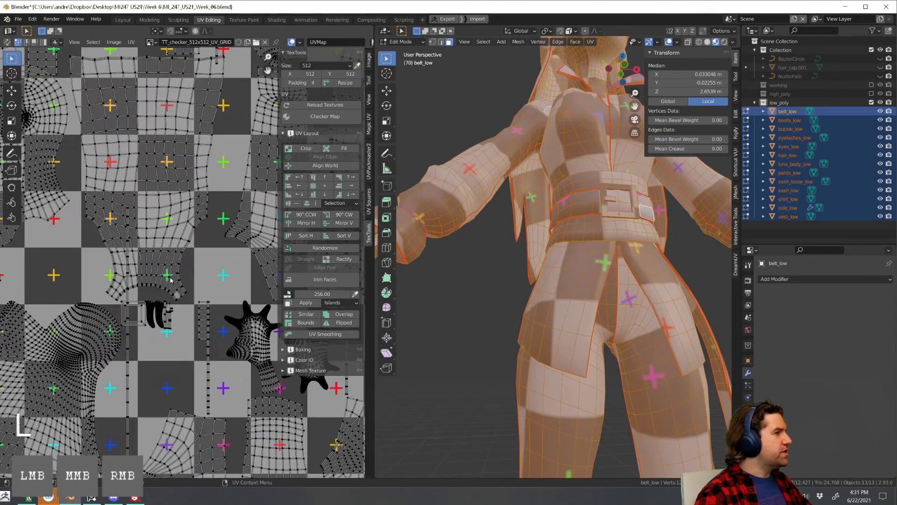
scroll(164, 257, "down", 3)
scroll(163, 257, "down", 4)
Select all UV islands of the low-poly pieces and repack them with Pack Islands
key("a")
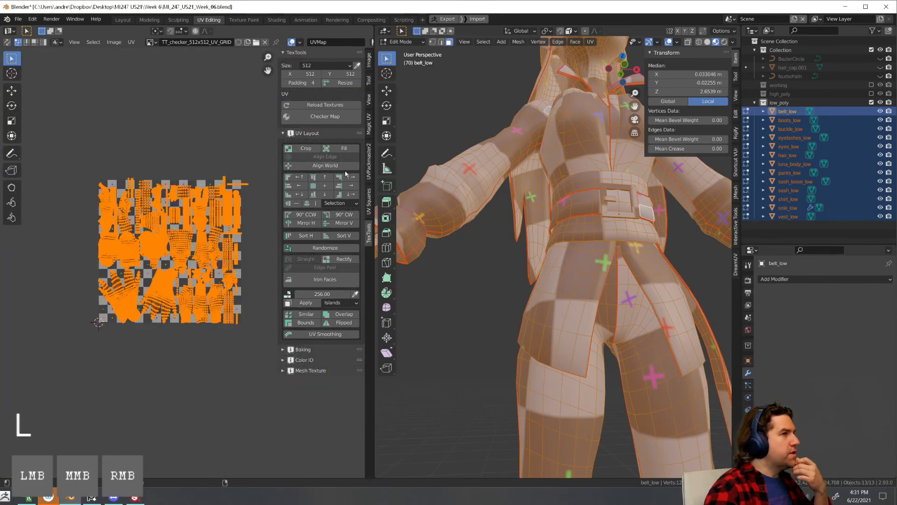
left_click(114, 42)
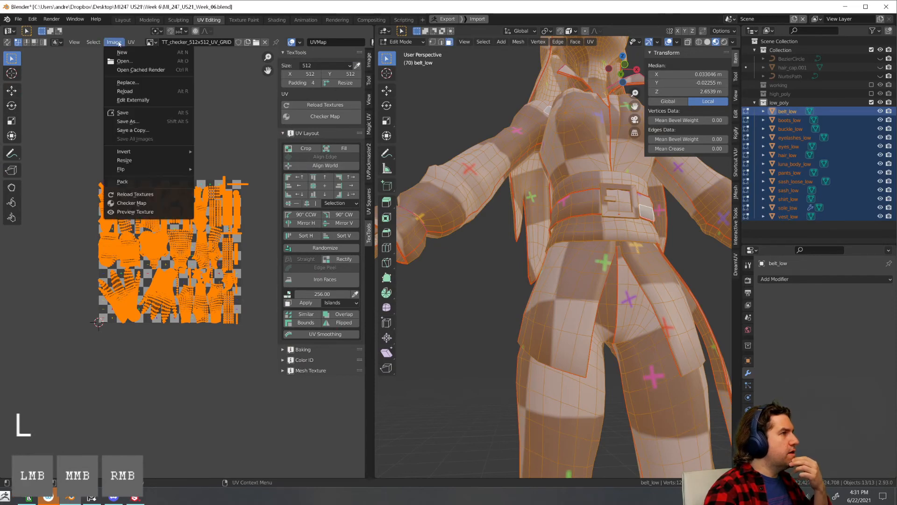
mouse_move(131, 42)
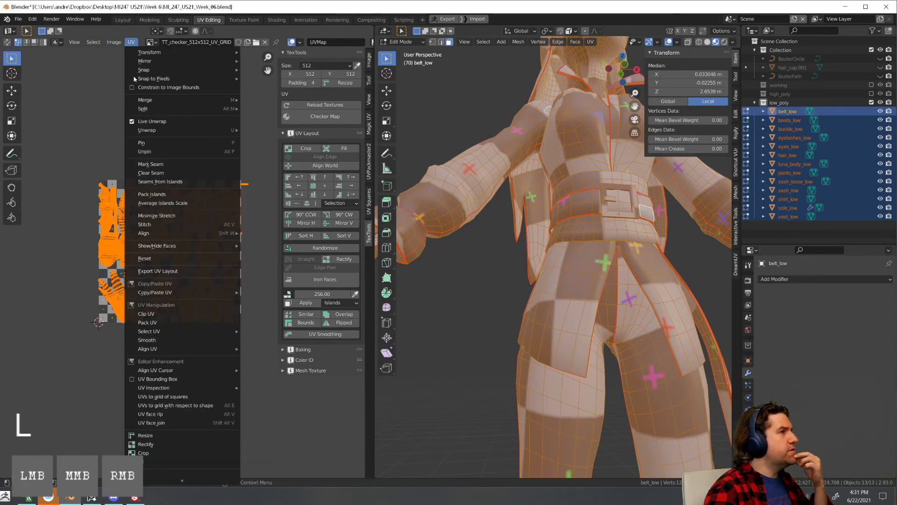
left_click(149, 198)
left_click(133, 43)
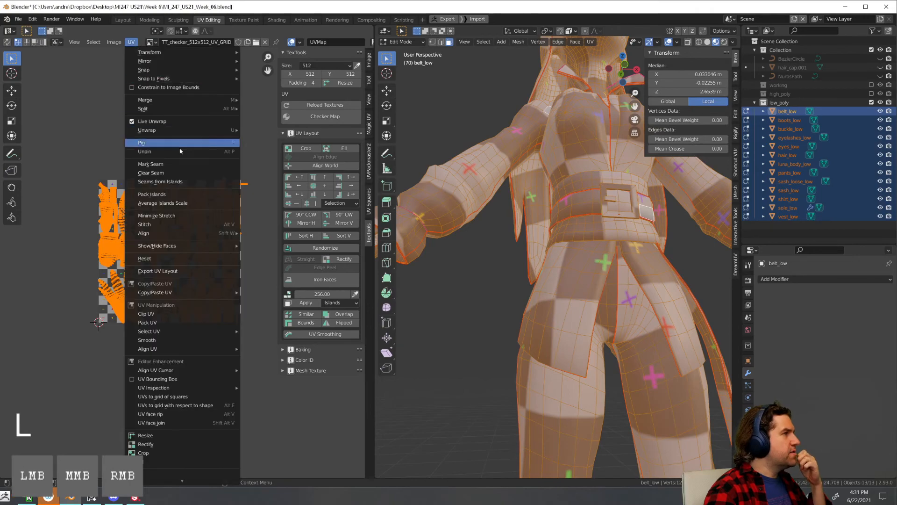
left_click(184, 196)
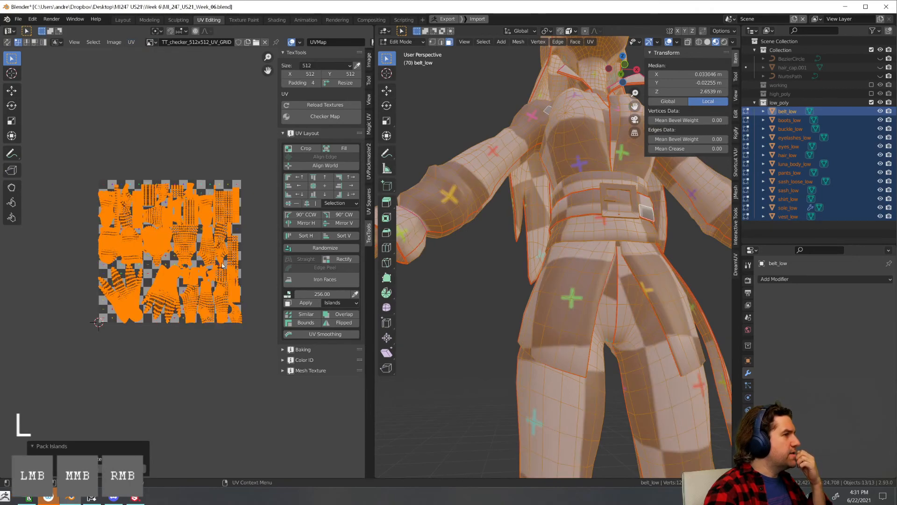
Try different margin values for the Pack Islands operation, comparing the spacing between islands in the repacked layouts
scroll(223, 265, "up", 7)
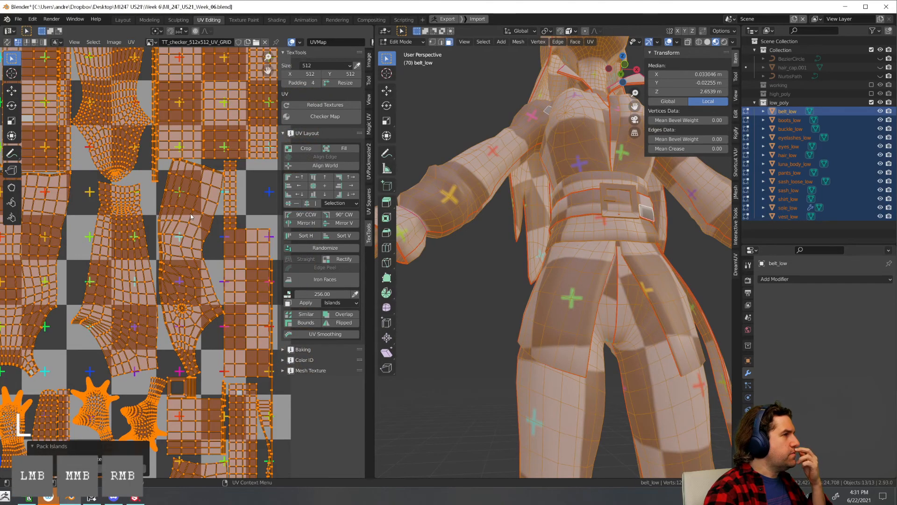
scroll(190, 216, "up", 5)
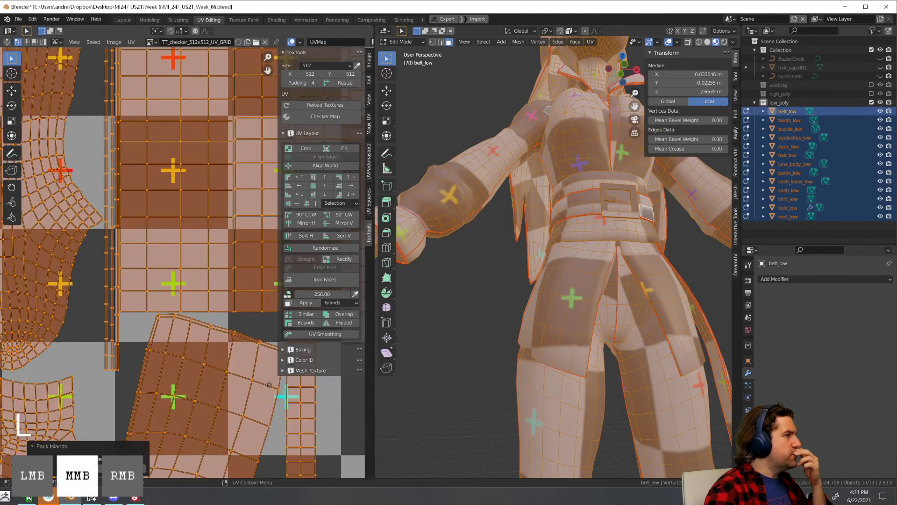
middle_click_drag(269, 384, 201, 458)
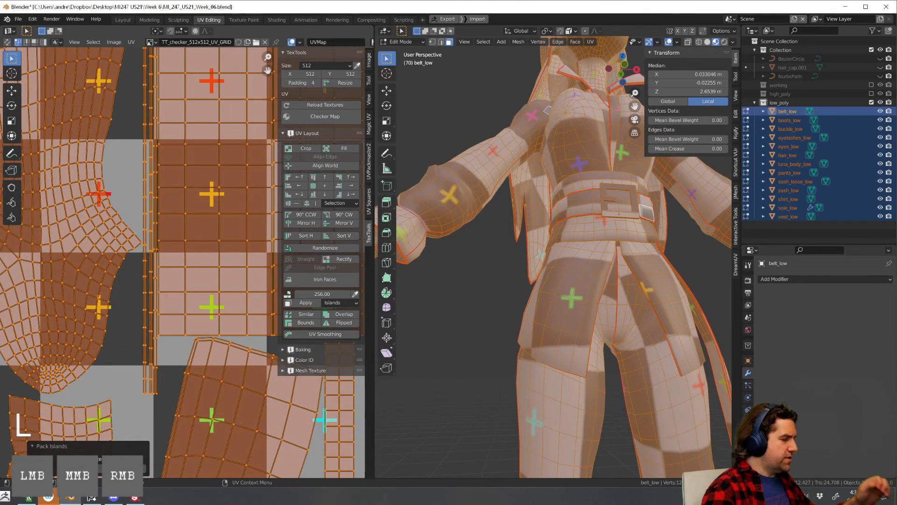
key("BackSpace")
key("Return")
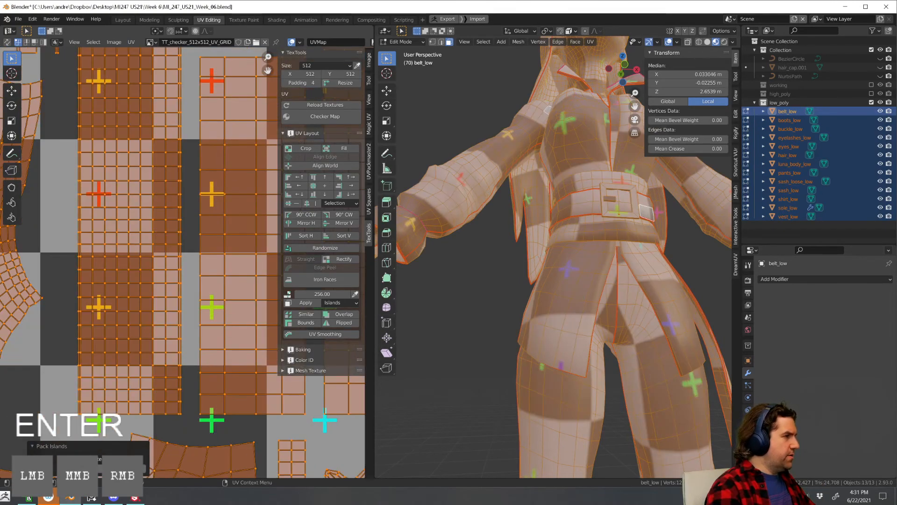
scroll(144, 385, "down", 4)
scroll(185, 284, "up", 2)
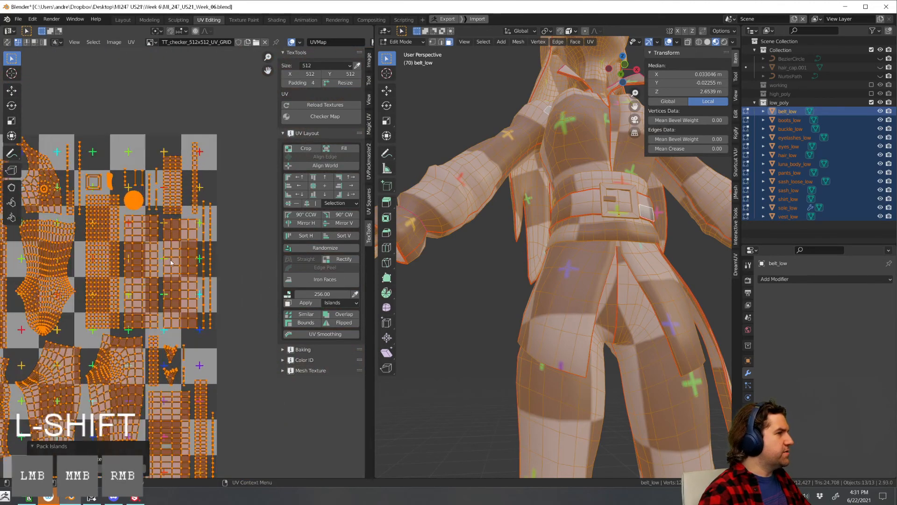
scroll(185, 283, "down", 4)
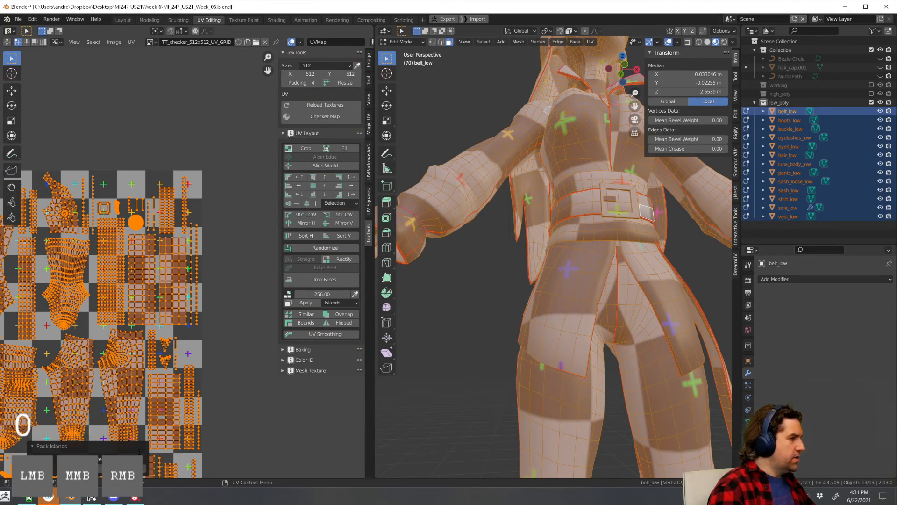
key("BackSpace")
key("Return")
scroll(164, 282, "up", 4)
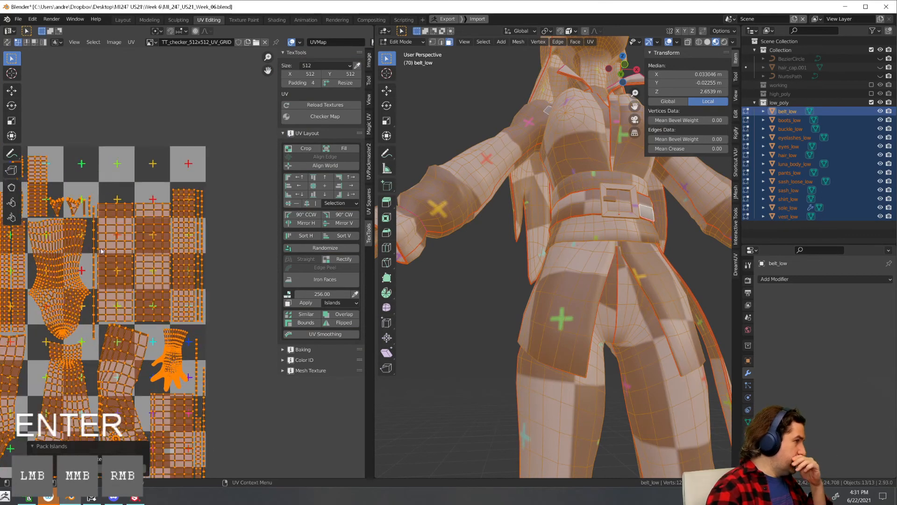
Deselect the packed islands and bring up the UVPackmaster2 packing options
scroll(170, 271, "down", 2)
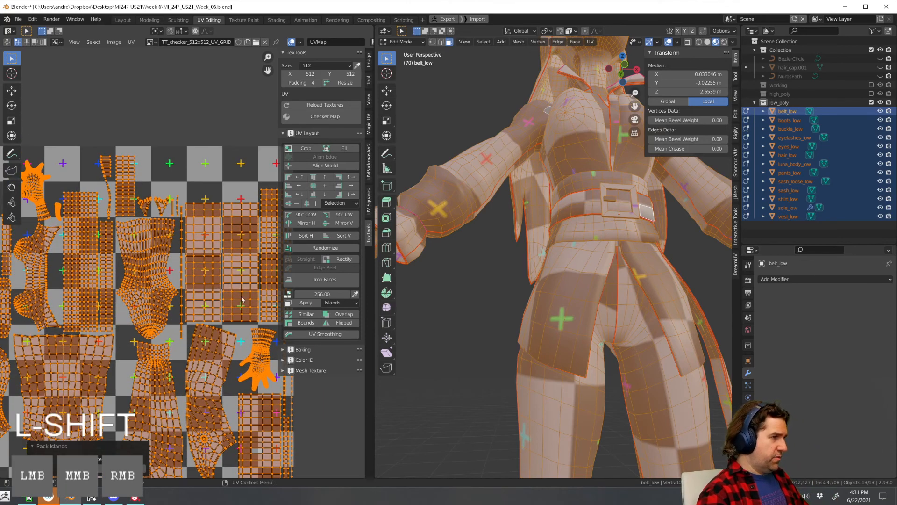
left_click(293, 350)
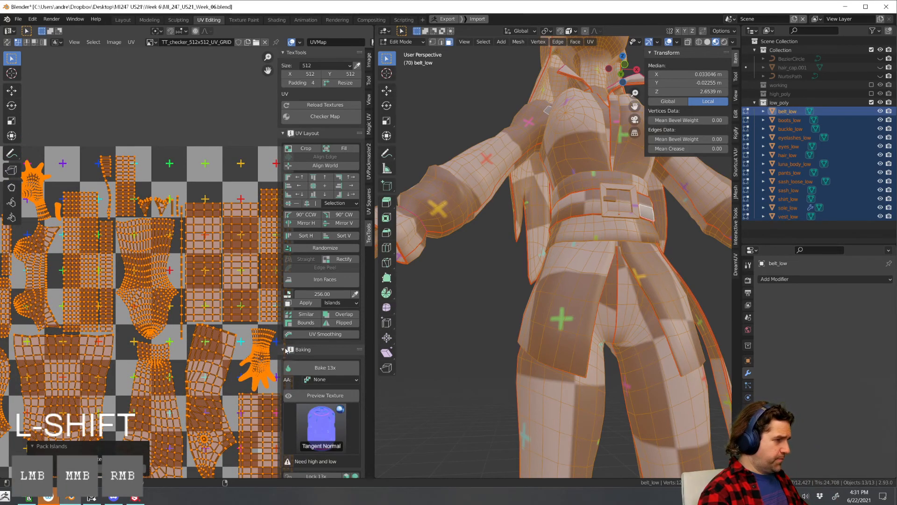
left_click(283, 350)
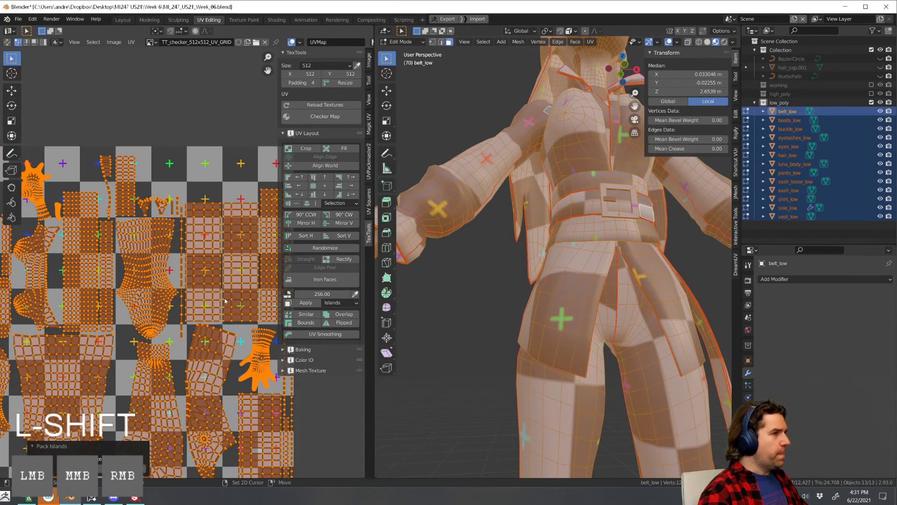
middle_click_drag(225, 301, 222, 313)
scroll(199, 297, "down", 5)
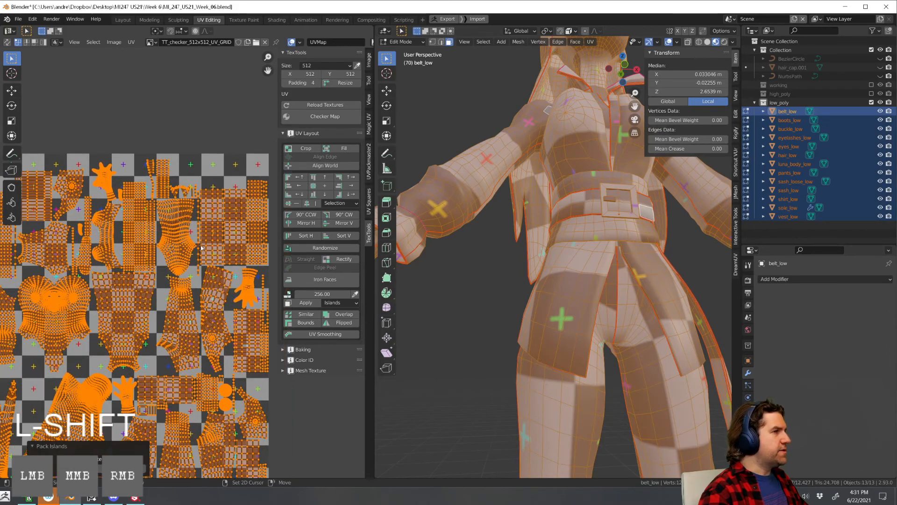
left_click(132, 391)
scroll(184, 305, "up", 5)
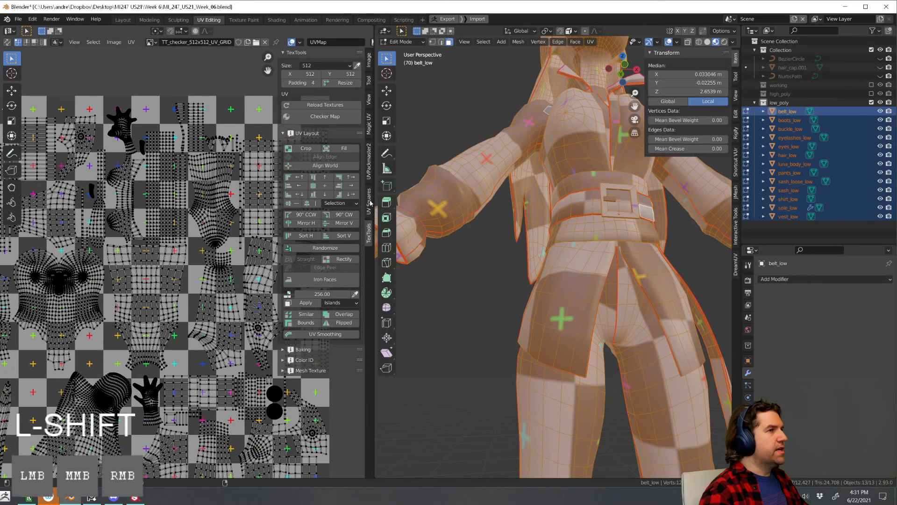
left_click(368, 161)
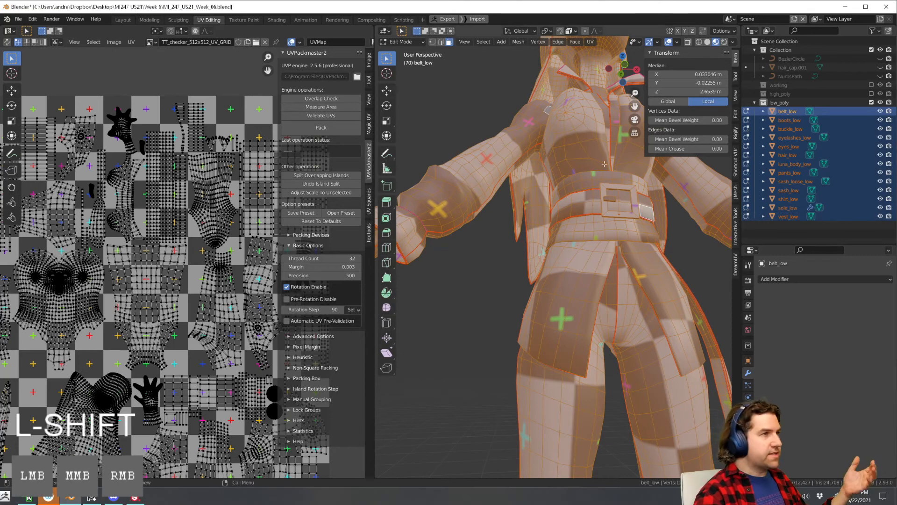
Examine the packed layout's unused space with all islands selected, and check the checker pattern over the full character
scroll(248, 201, "down", 3)
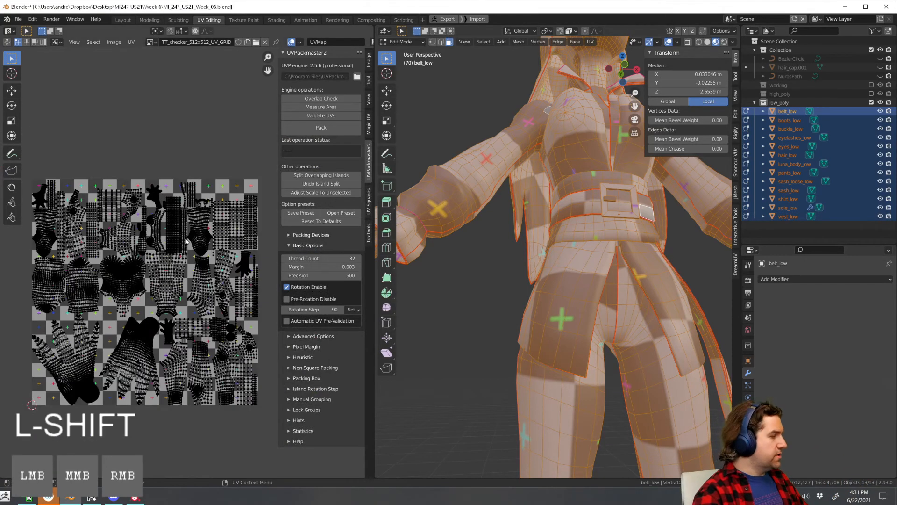
key("a")
middle_click_drag(197, 260, 150, 260, "shift")
left_click(216, 239)
scroll(217, 233, "up", 2)
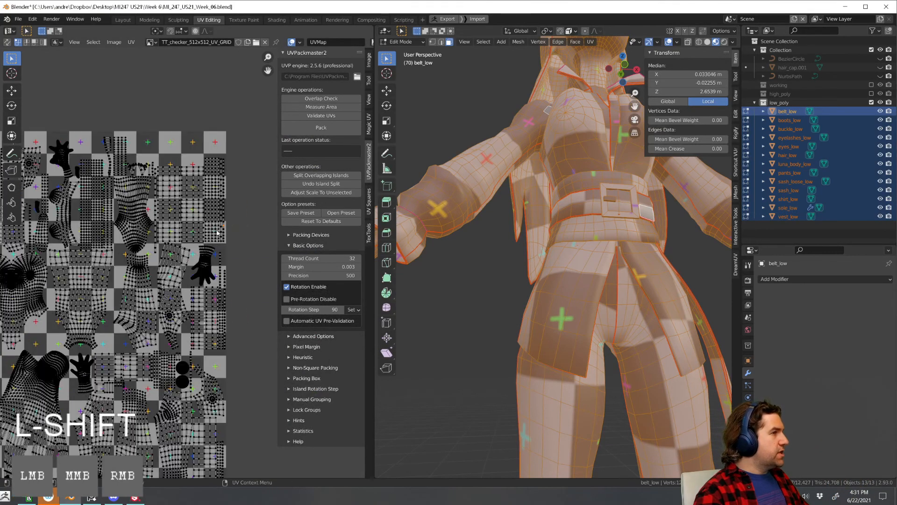
key("a")
middle_click_drag(129, 178, 117, 223, "shift")
middle_click_drag(195, 208, 188, 264, "shift")
scroll(189, 264, "up", 5)
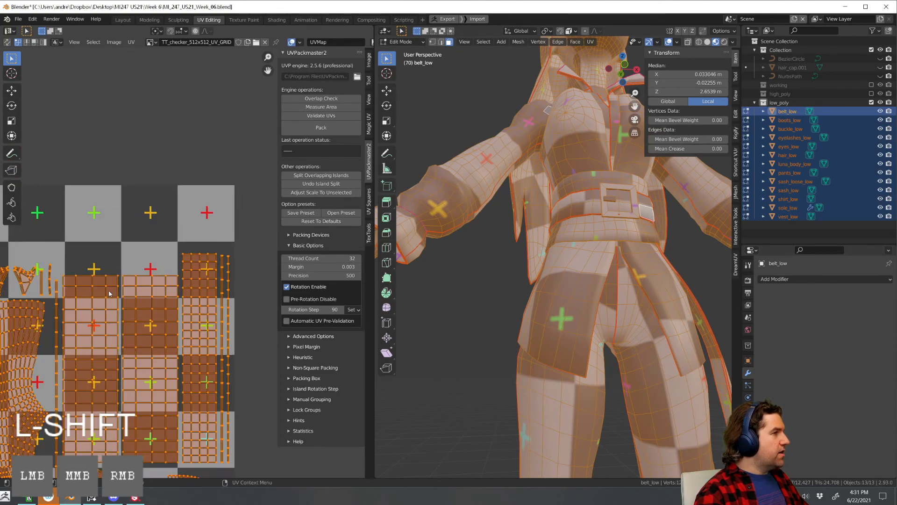
middle_click_drag(94, 284, 187, 261, "shift")
scroll(187, 261, "down", 4)
middle_click_drag(603, 238, 598, 314)
scroll(588, 272, "down", 4)
middle_click_drag(44, 322, 196, 285, "shift")
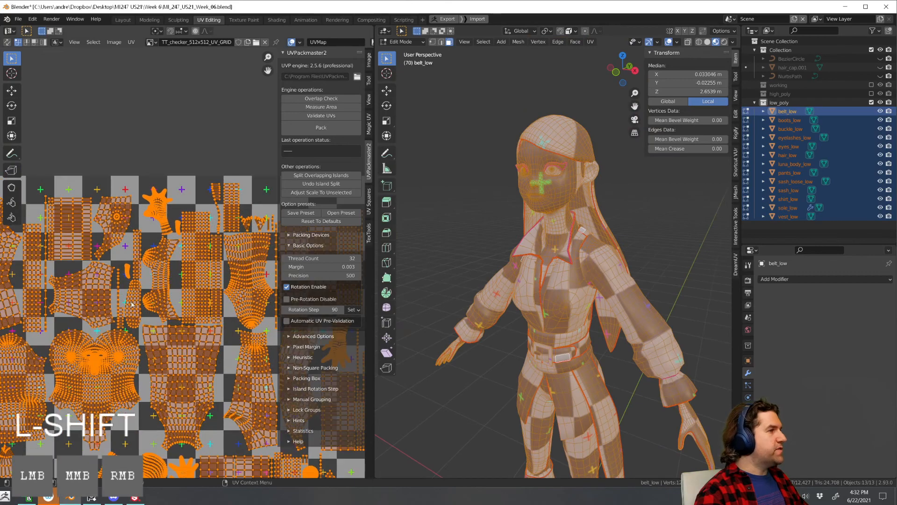
scroll(135, 290, "down", 1)
middle_click_drag(141, 365, 172, 295, "shift")
Deselect all islands, then select only the head's face island and scale it up about 2.2 times
key("alt+a")
scroll(173, 295, "up", 1)
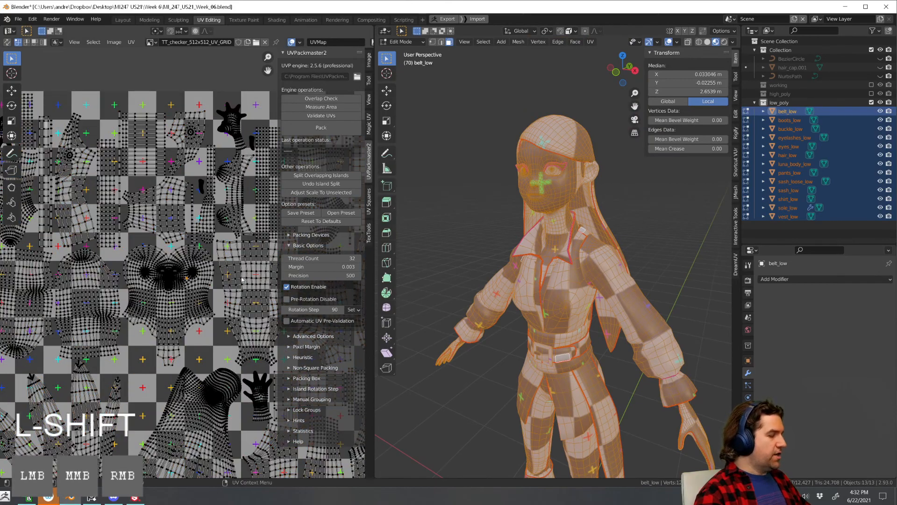
key("l")
scroll(178, 299, "down", 2)
middle_click_drag(181, 298, 163, 297, "shift")
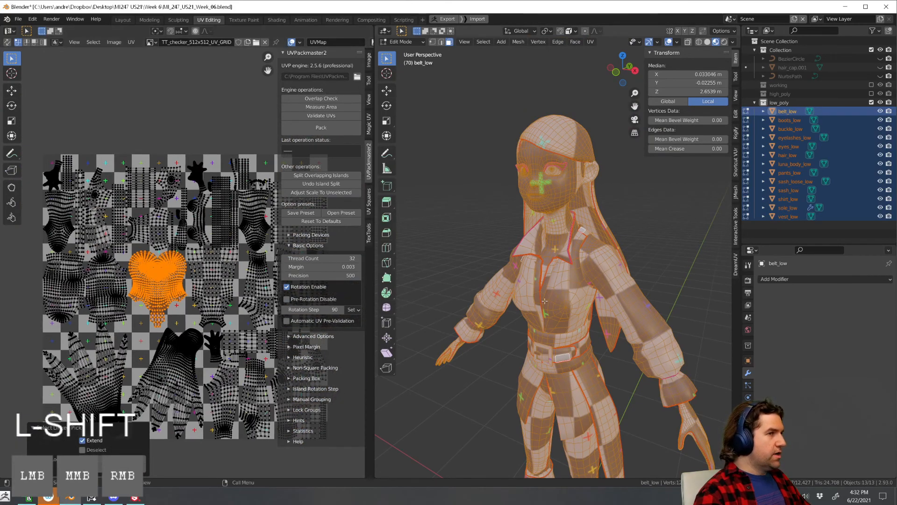
middle_click_drag(656, 302, 495, 304)
middle_click_drag(128, 281, 123, 245, "shift")
scroll(142, 265, "up", 2)
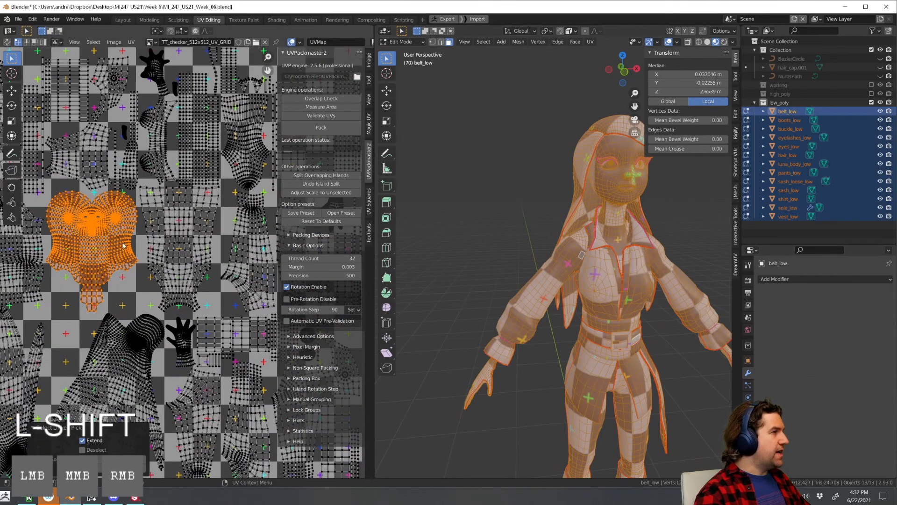
key("s")
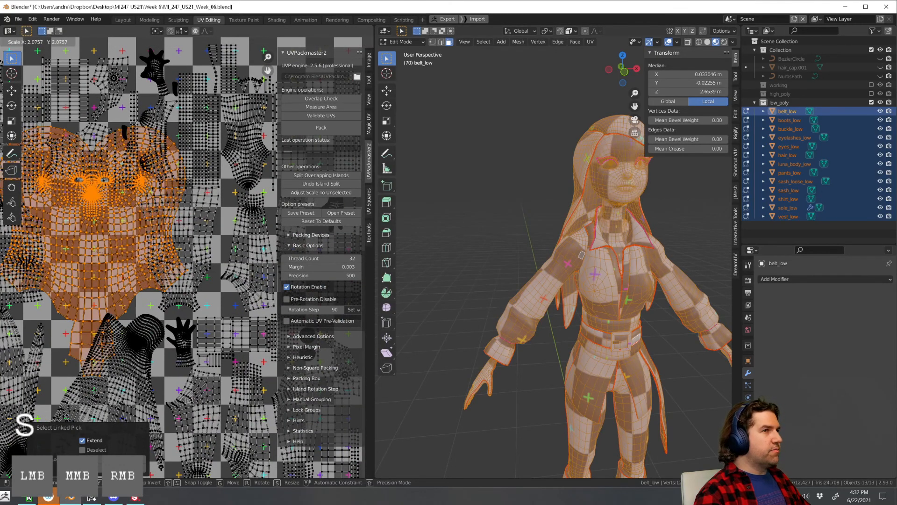
left_click(186, 262)
scroll(187, 262, "down", 2)
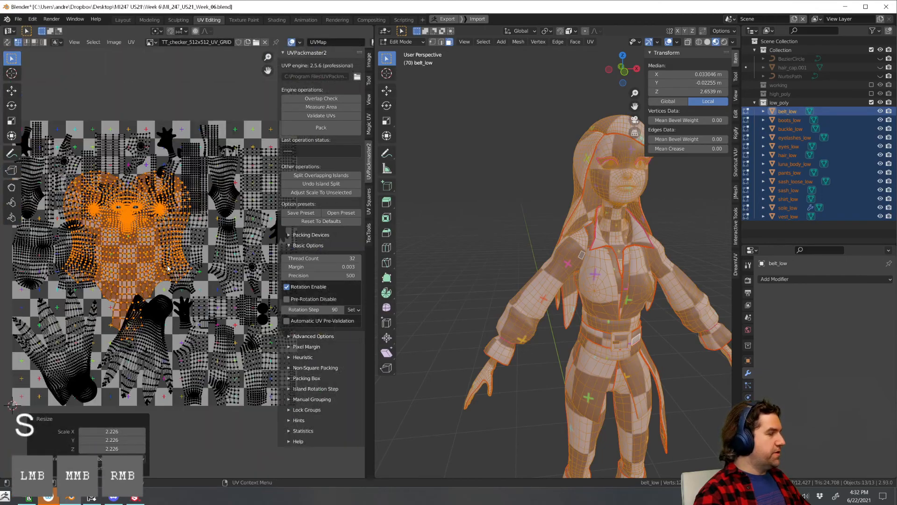
Select all UV islands of the low-poly character and repack them with Pack Islands
key("a")
left_click(132, 42)
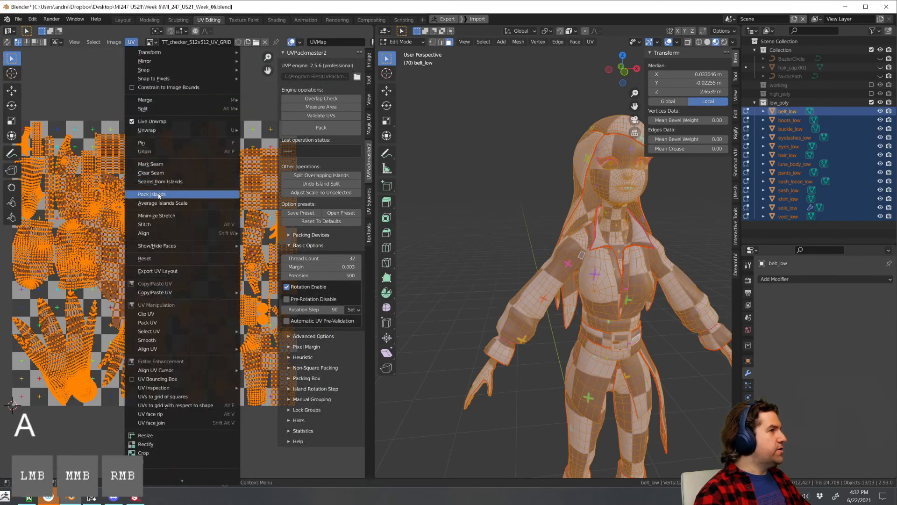
left_click(159, 196)
left_click(644, 279)
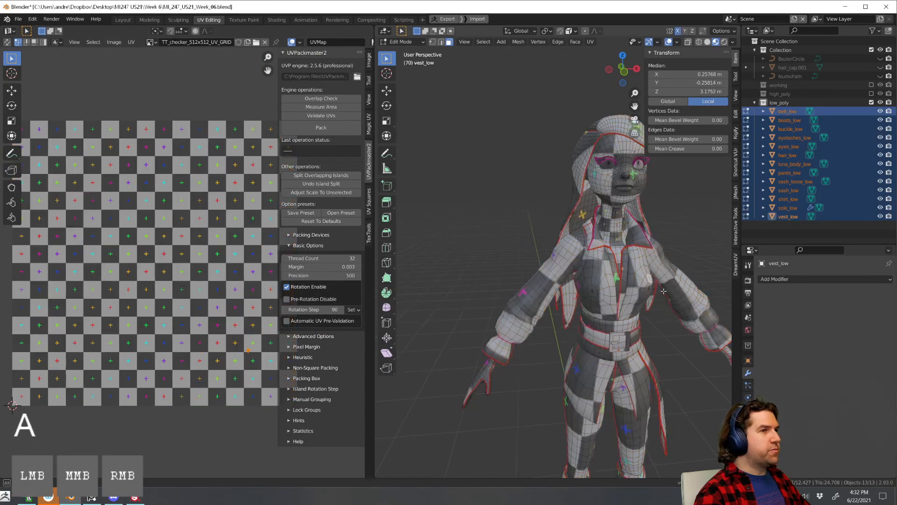
Examine the checker pattern around the full character and inspect the vest's UV islands in the packed layout
middle_click_drag(627, 208, 601, 206)
key("Tab")
middle_click_drag(645, 226, 462, 244)
middle_click_drag(462, 244, 608, 257)
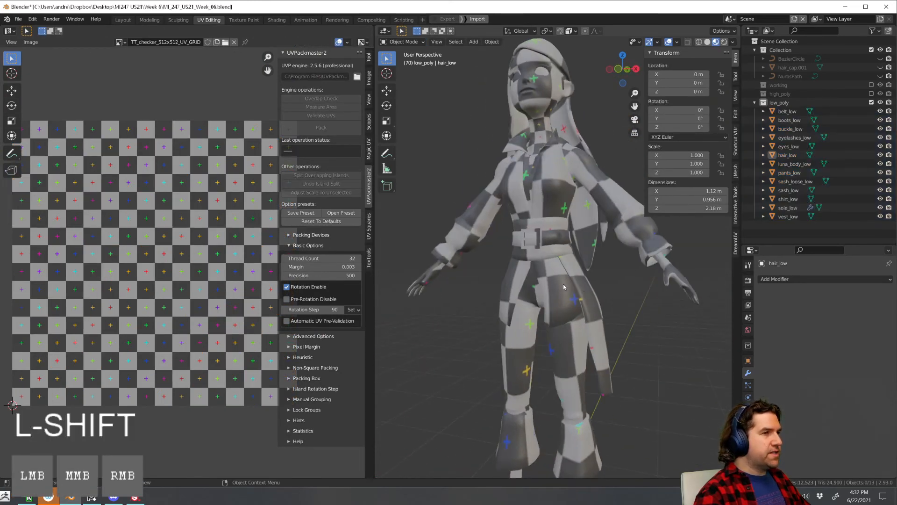
left_click(563, 285)
key("Tab")
key("a")
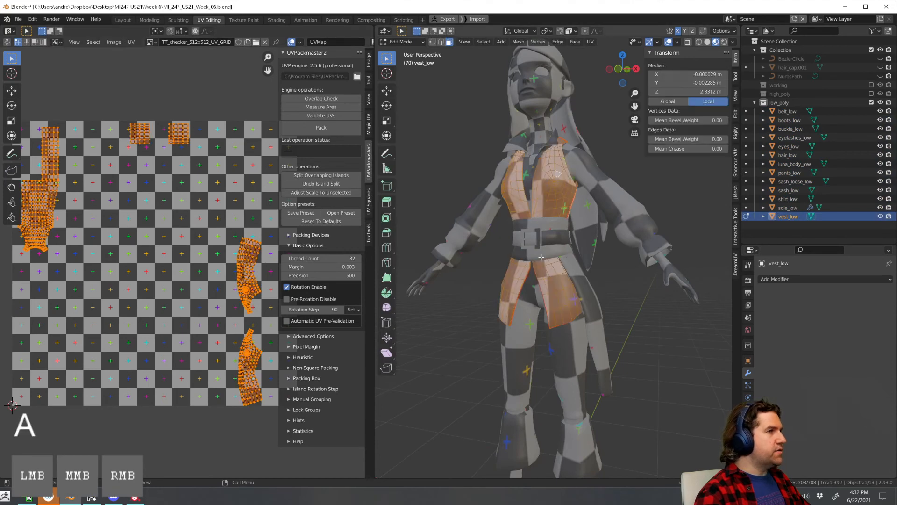
key("Tab")
left_click(476, 276)
middle_click_drag(453, 295, 483, 304)
left_click(541, 225)
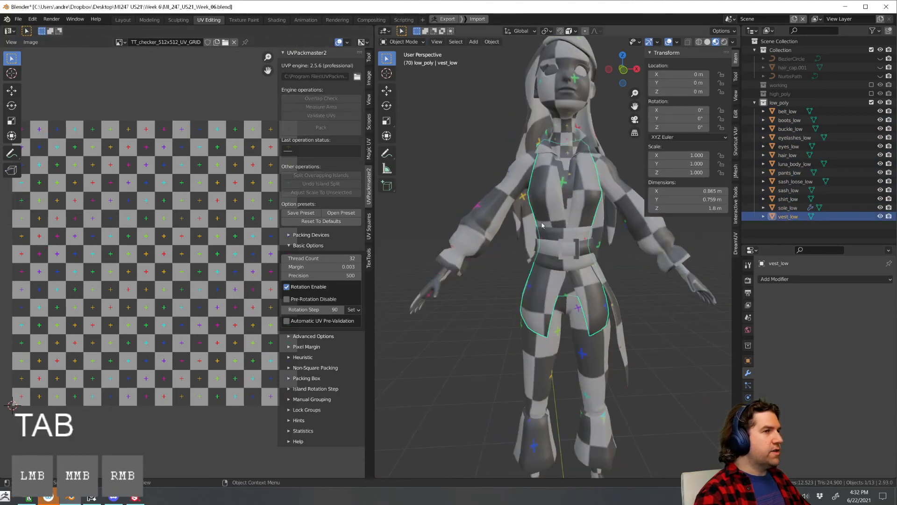
Put all low-poly objects into Edit Mode and apply a TexTools checker map at texture size 1024
key("a")
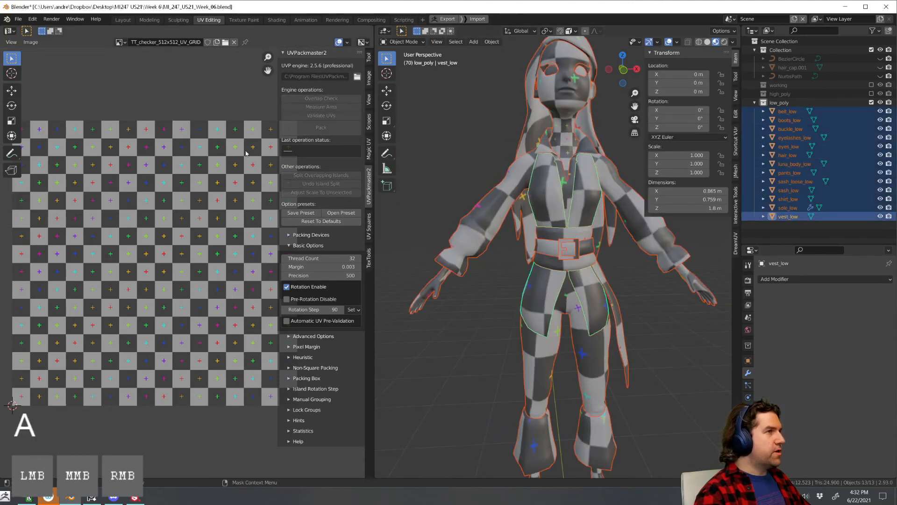
key("Tab")
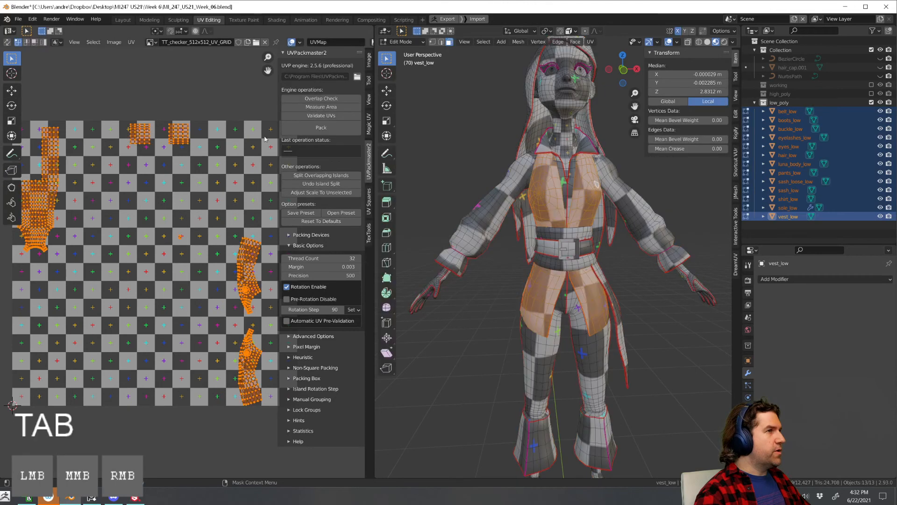
left_click(369, 231)
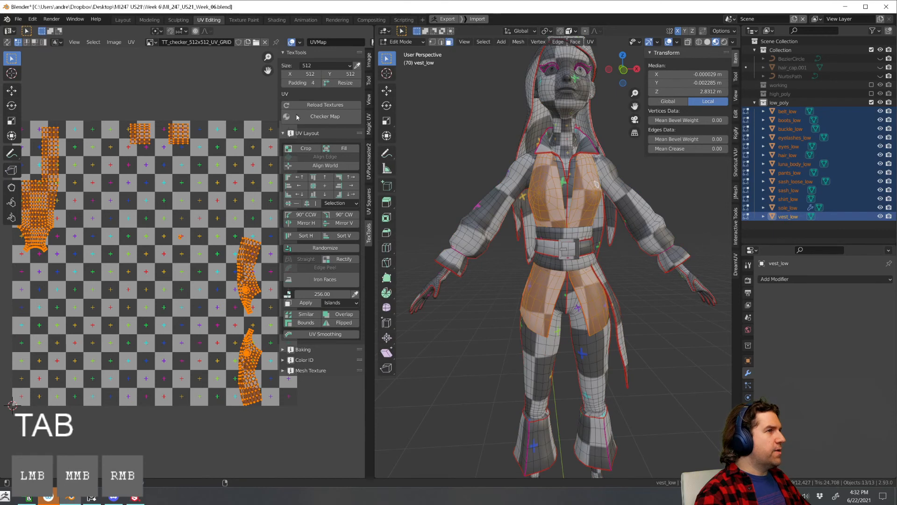
left_click(346, 66)
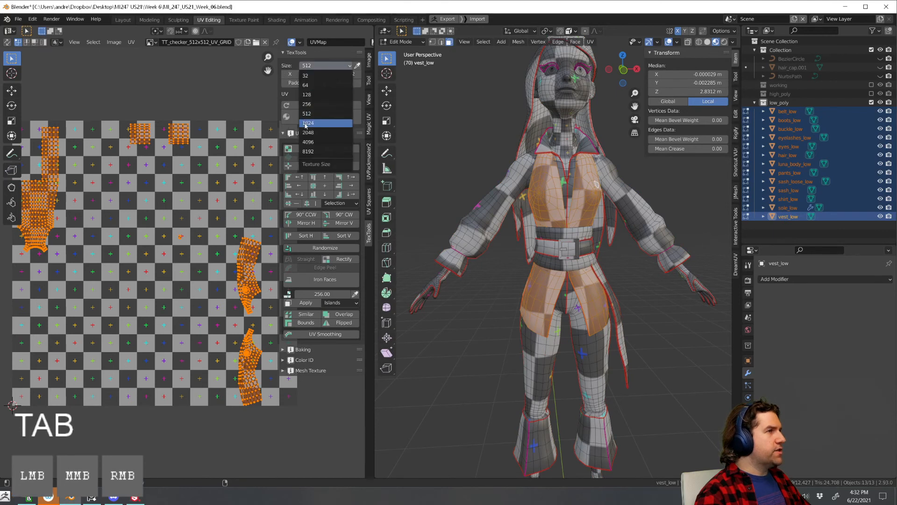
left_click(306, 124)
left_click(332, 105)
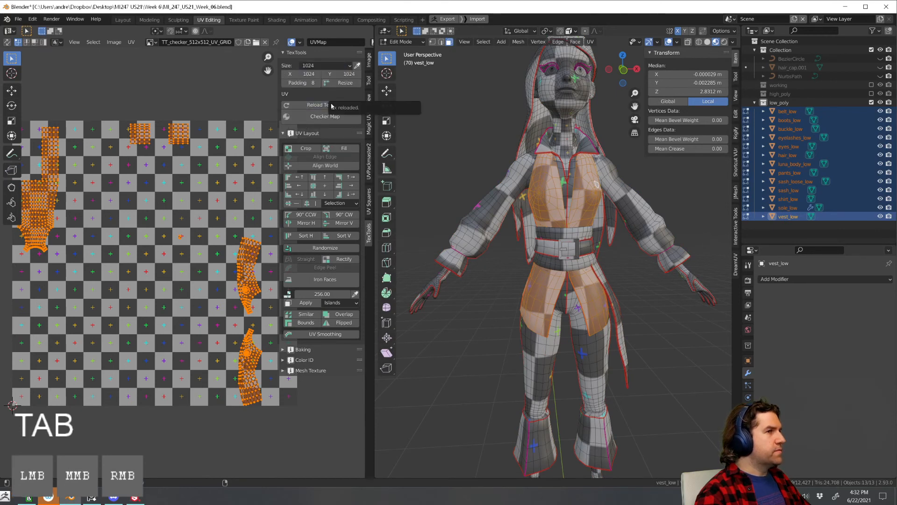
left_click(327, 117)
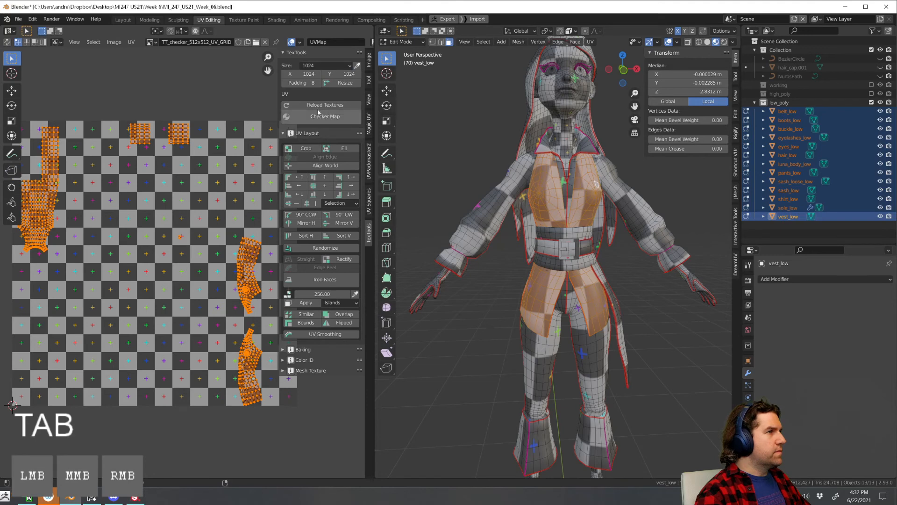
left_click(329, 117)
Examine the 1024 checker pattern over the character and compare the head's density with the body's UV islands
scroll(601, 224, "down", 3)
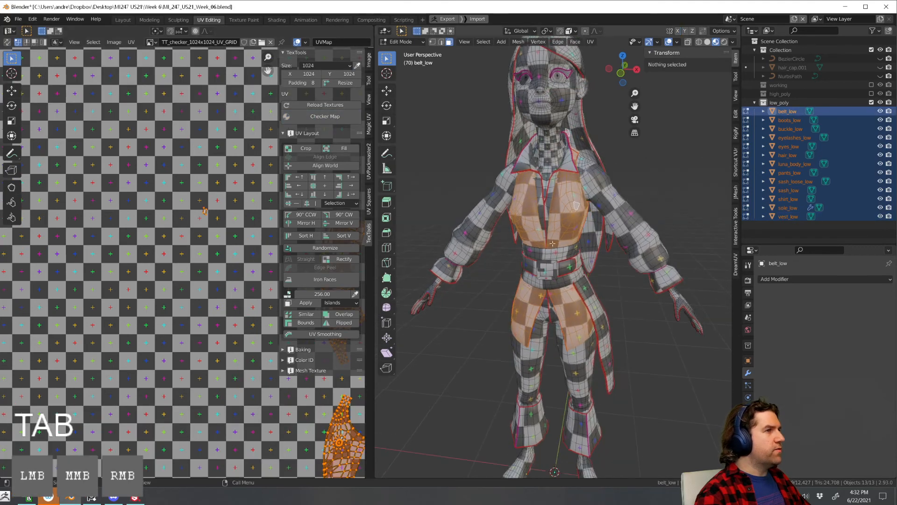
mouse_move(591, 268)
middle_mouse_down()
mouse_move(626, 275)
mouse_move(596, 271)
middle_mouse_up()
key("Tab")
left_click(641, 290)
scroll(587, 301, "up", 2)
middle_click_drag(575, 239, 580, 210, "shift")
left_click(573, 198)
scroll(573, 197, "down", 4)
scroll(579, 210, "up", 4)
key("Tab")
key("a")
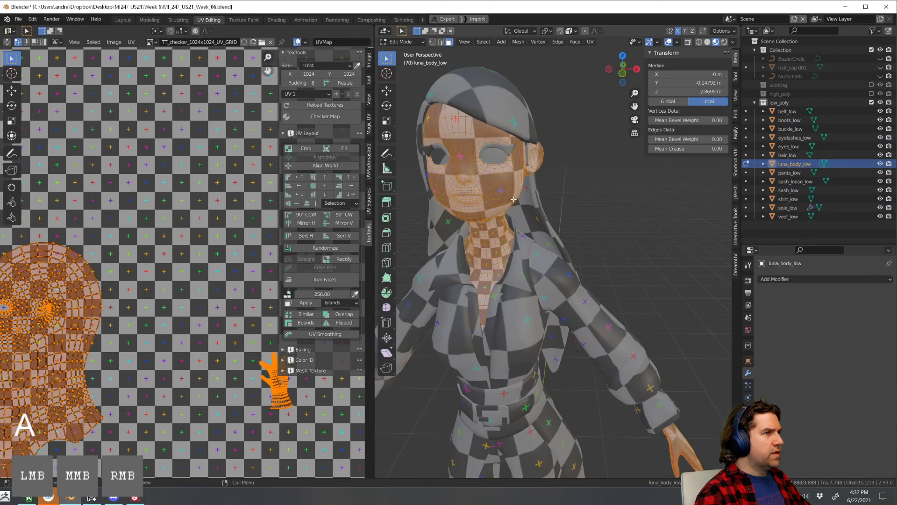
key("Tab")
key("a")
key("Tab")
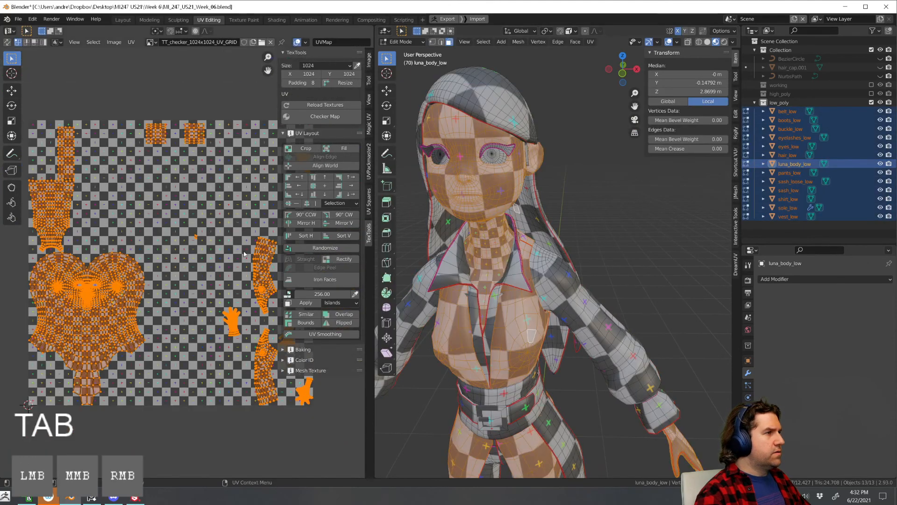
Inspect one eye's linked UV island and compare the eyes' checker density with the rest of the head
left_click(490, 158)
key("l")
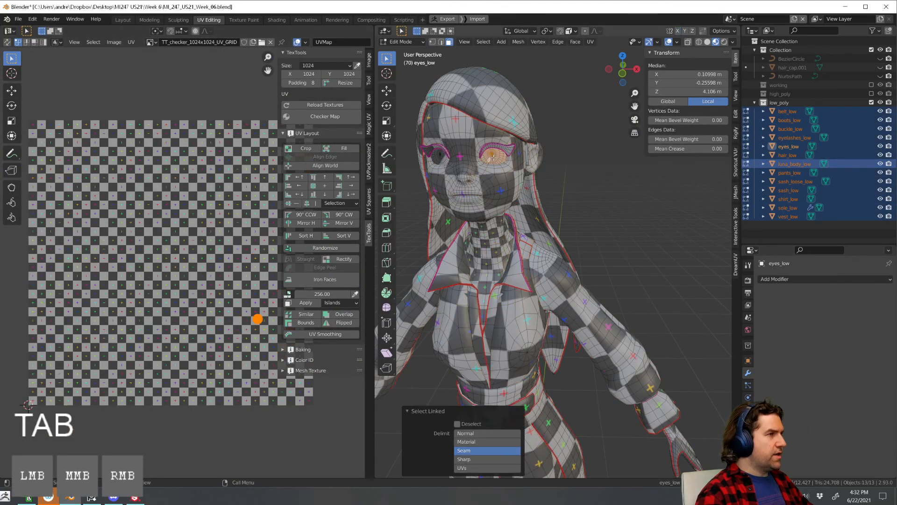
middle_click_drag(245, 331, 168, 293, "shift")
scroll(169, 294, "up", 9)
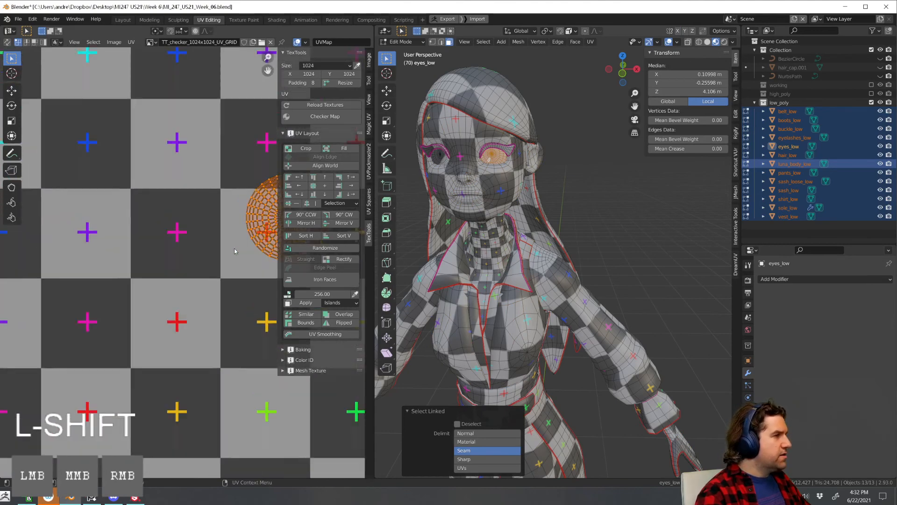
scroll(210, 239, "down", 6)
key("Tab")
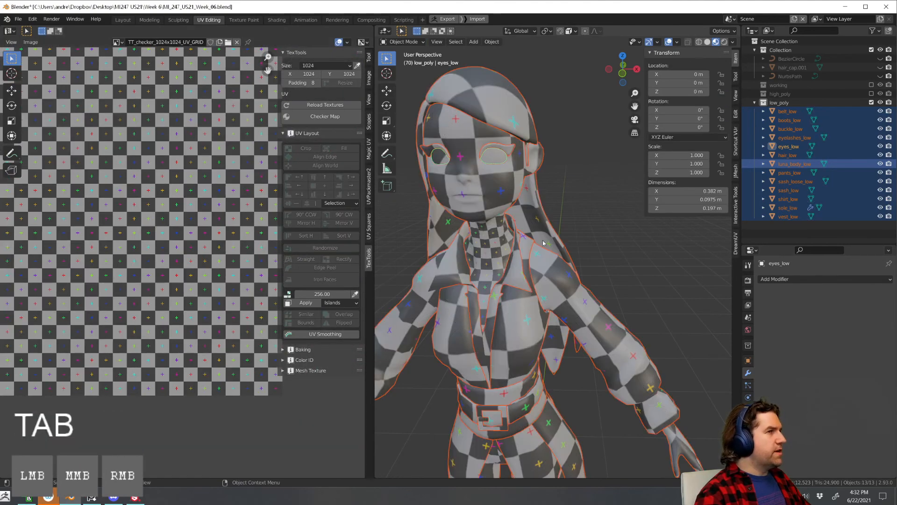
left_click(567, 245)
scroll(560, 247, "down", 2)
mouse_move(531, 253)
middle_mouse_down()
mouse_move(552, 256)
mouse_move(560, 195)
mouse_move(532, 242)
mouse_move(537, 252)
middle_mouse_up()
scroll(536, 253, "up", 3)
middle_click_drag(537, 254, 562, 303, "shift")
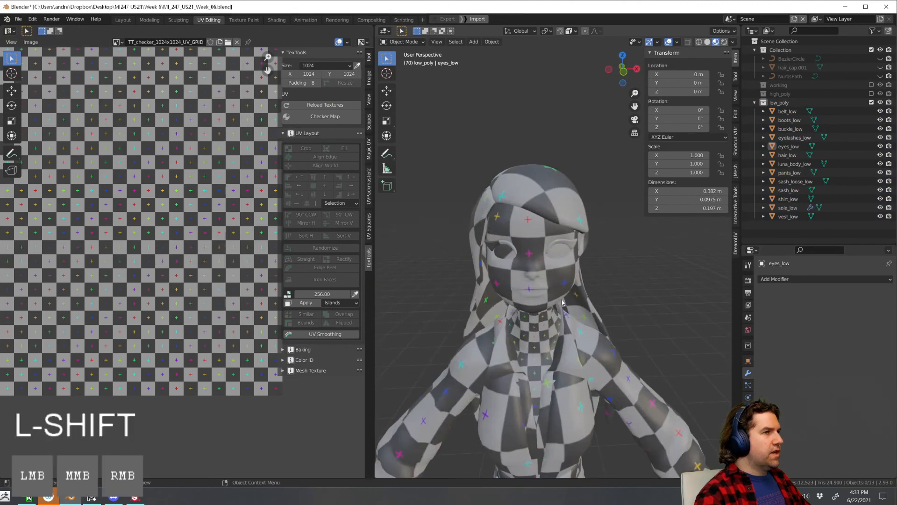
In the eyes_low mesh, move one eye's UV island along X so it overlaps the other eye's island
left_click(561, 252)
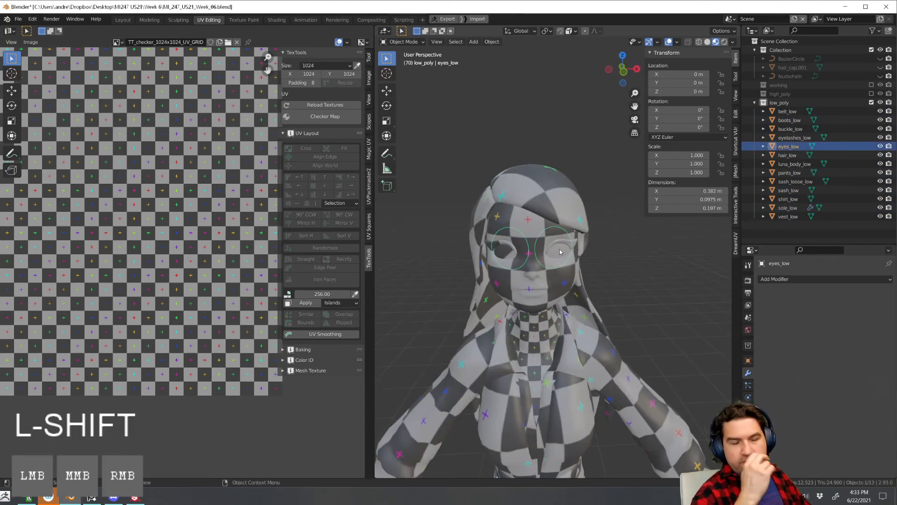
key("Tab")
scroll(204, 269, "up", 5)
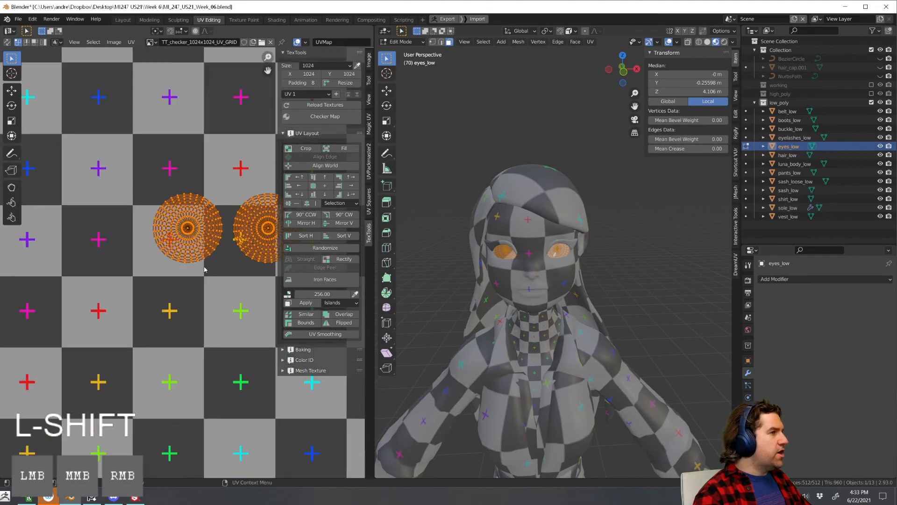
middle_click_drag(204, 270, 181, 281, "shift")
scroll(236, 246, "up", 3)
left_click(236, 239)
key("a")
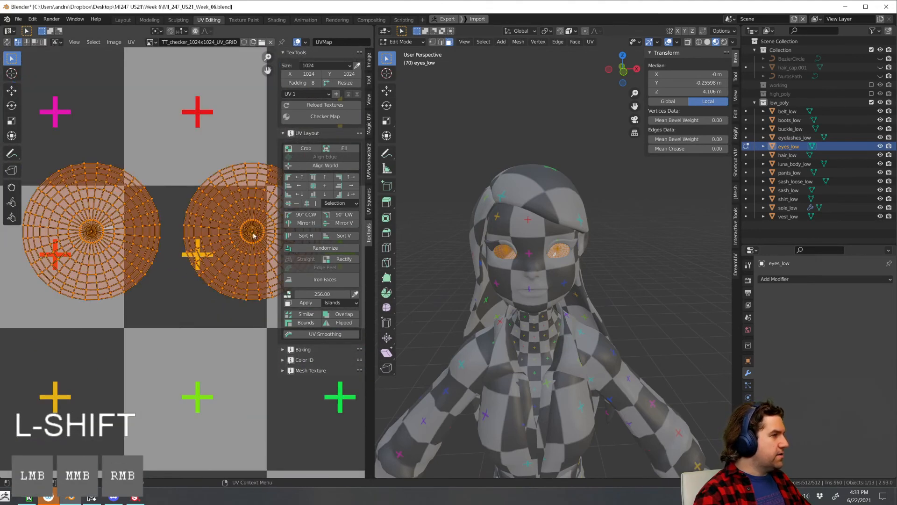
key("alt+a")
key("l")
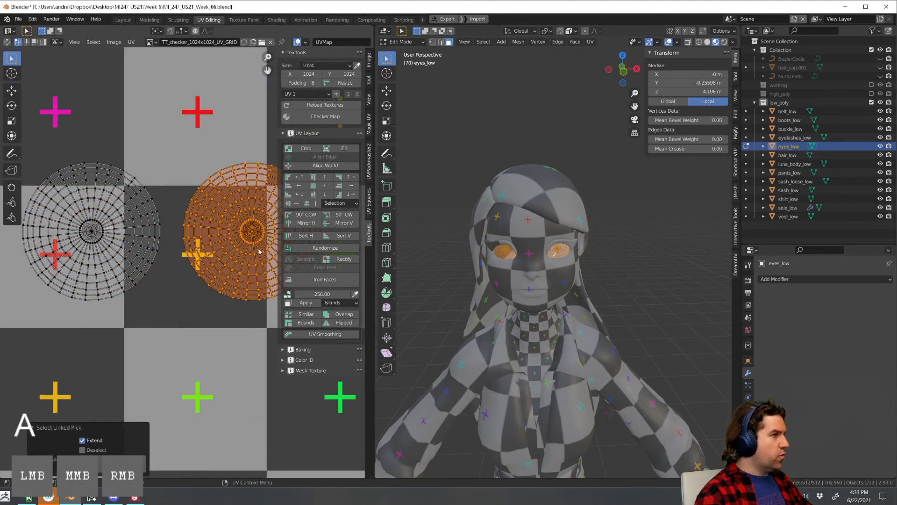
key("g")
key("x")
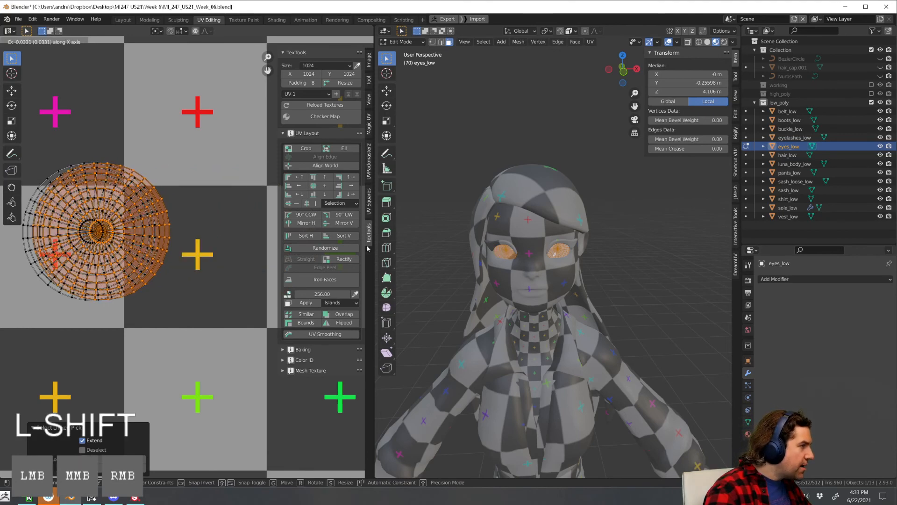
left_click(298, 262)
key("Tab")
Examine the checker pattern on the eyes, head and whole character from several angles
left_click(638, 298)
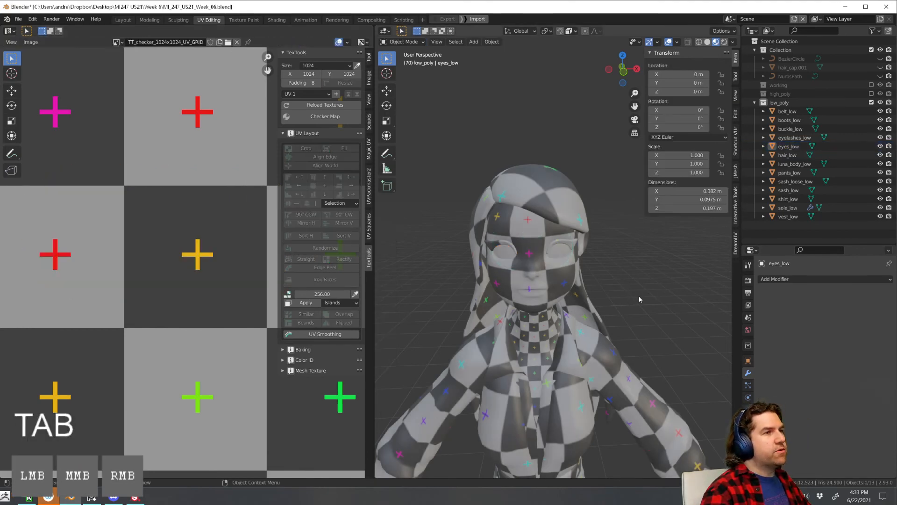
scroll(638, 299, "down", 2)
middle_click_drag(638, 298, 593, 294)
middle_click_drag(593, 294, 611, 318, "shift")
scroll(611, 318, "up", 3)
left_click(611, 318)
scroll(611, 318, "down", 3)
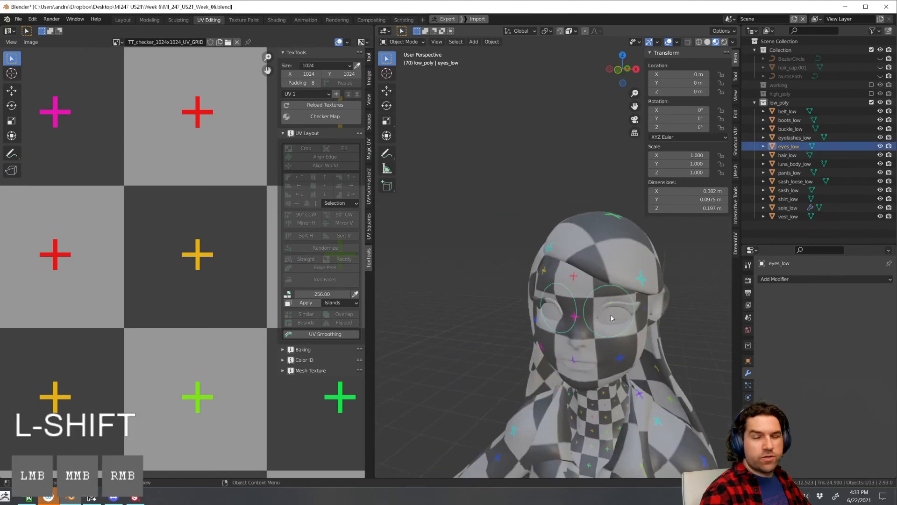
key("Tab")
key("Tab")
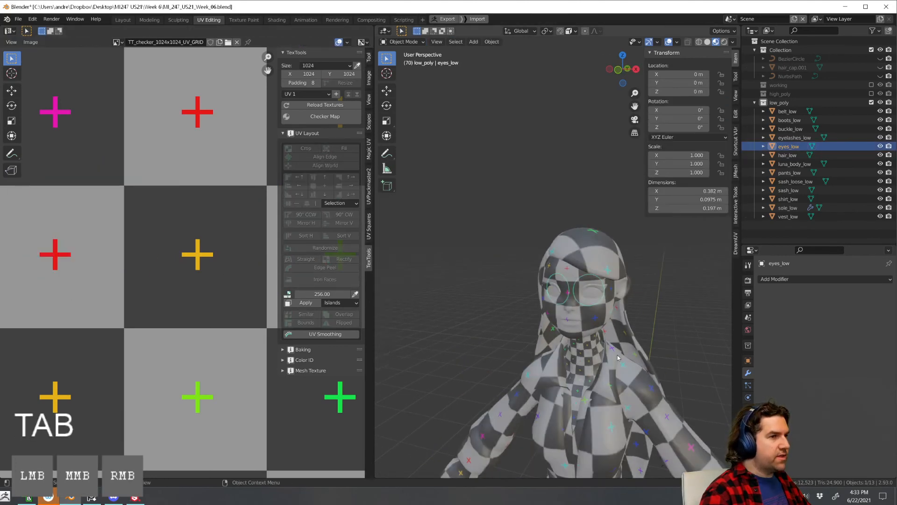
scroll(632, 341, "down", 3)
middle_click_drag(631, 341, 655, 310, "shift")
left_click(617, 353)
scroll(626, 329, "up", 2)
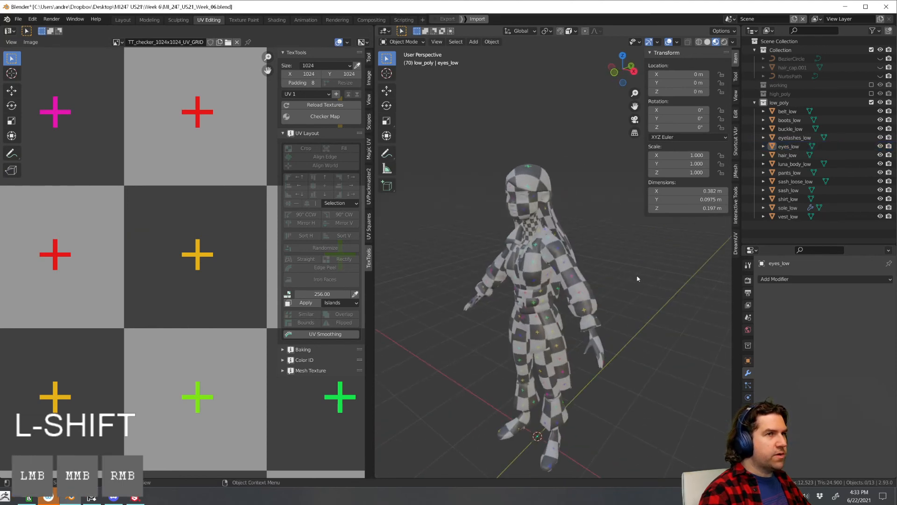
Select every low-poly object from belt_low to vest_low and export the selection as an FBX named luna_low
left_click(788, 111)
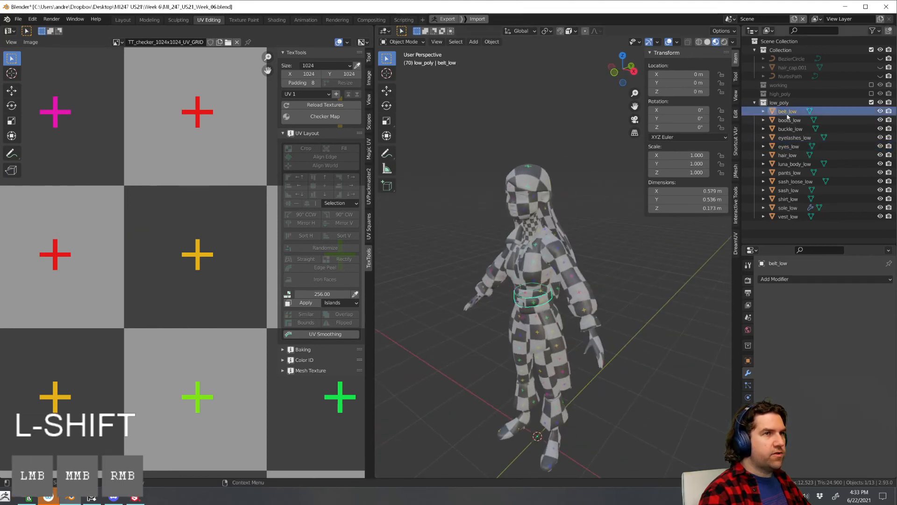
left_click(790, 219, "shift")
middle_click_drag(609, 293, 638, 288)
key("ctrl+alt+e")
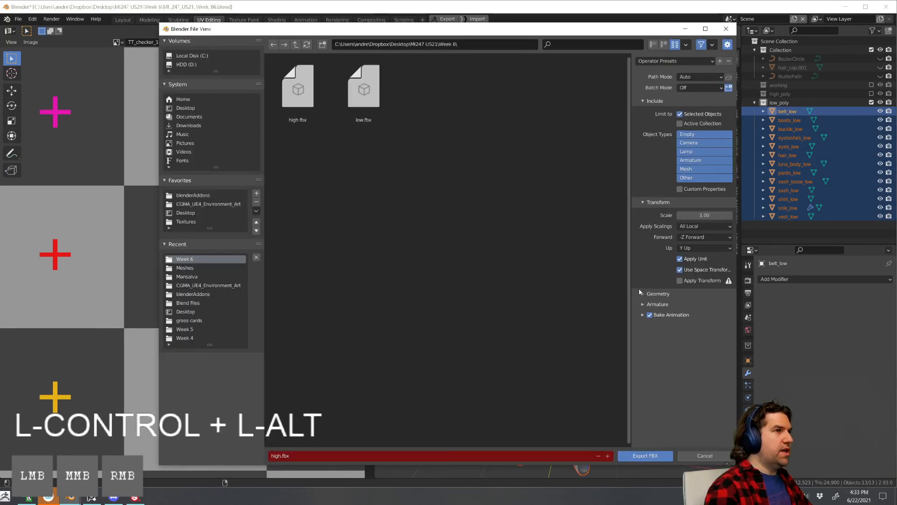
left_click(327, 456)
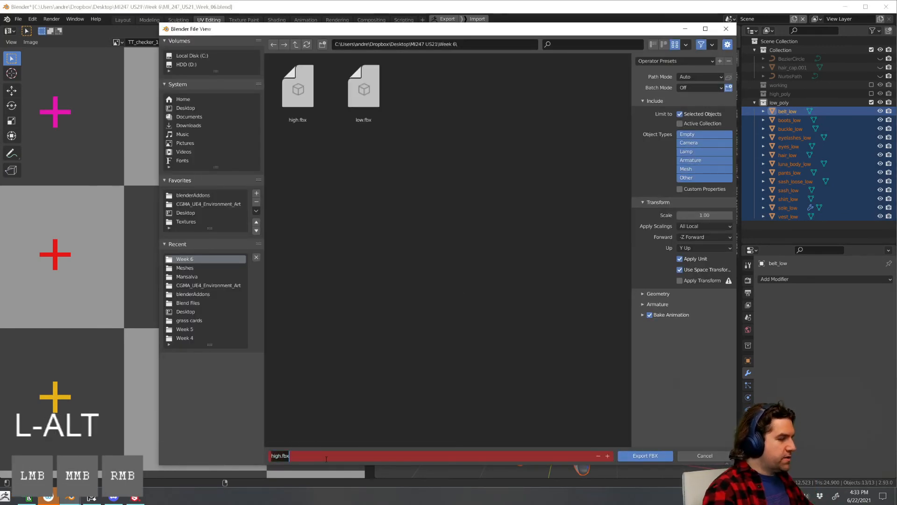
type("luna_")
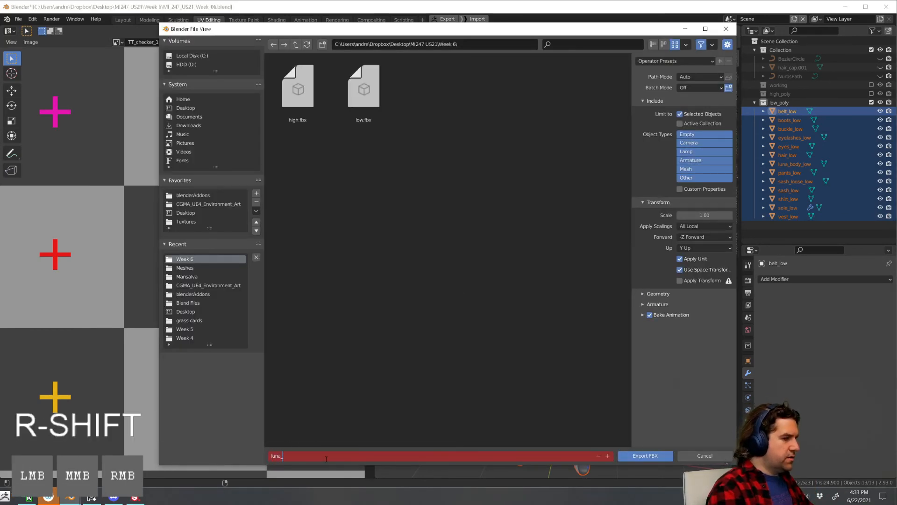
type("low")
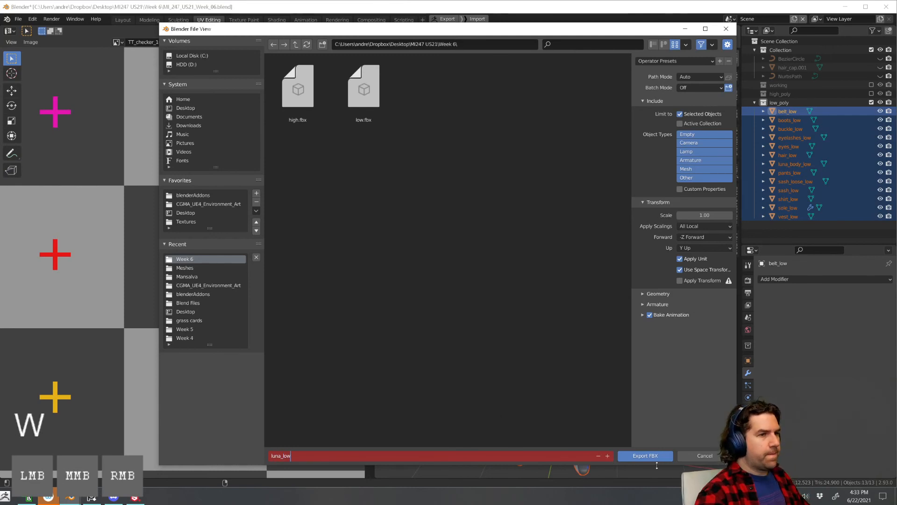
left_click(658, 458)
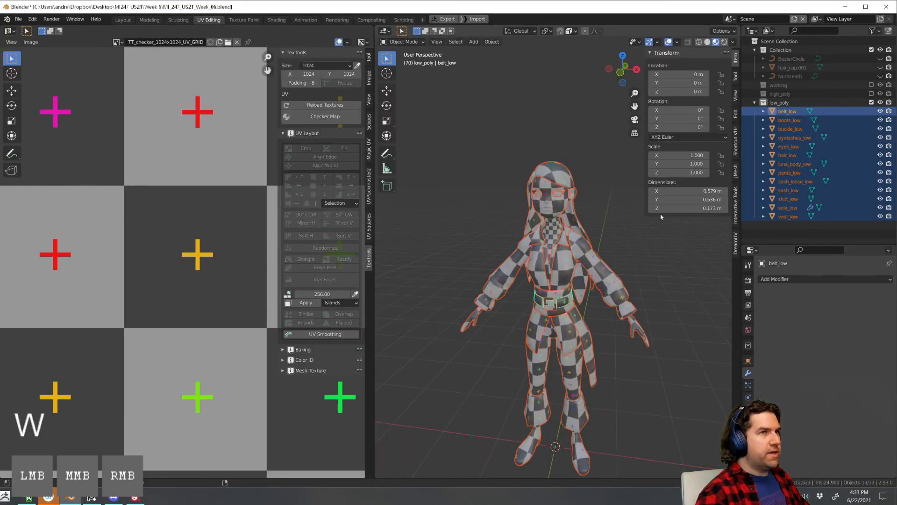
Collapse and exclude the low_poly collection, and enable the high_poly collection in the view layer
left_click(755, 102)
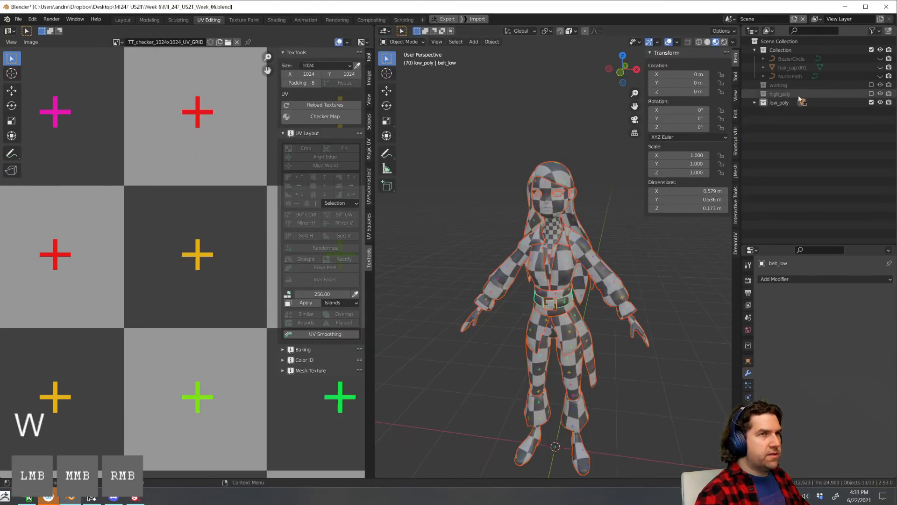
left_click(871, 102)
left_click(871, 94)
middle_click_drag(556, 308, 568, 290)
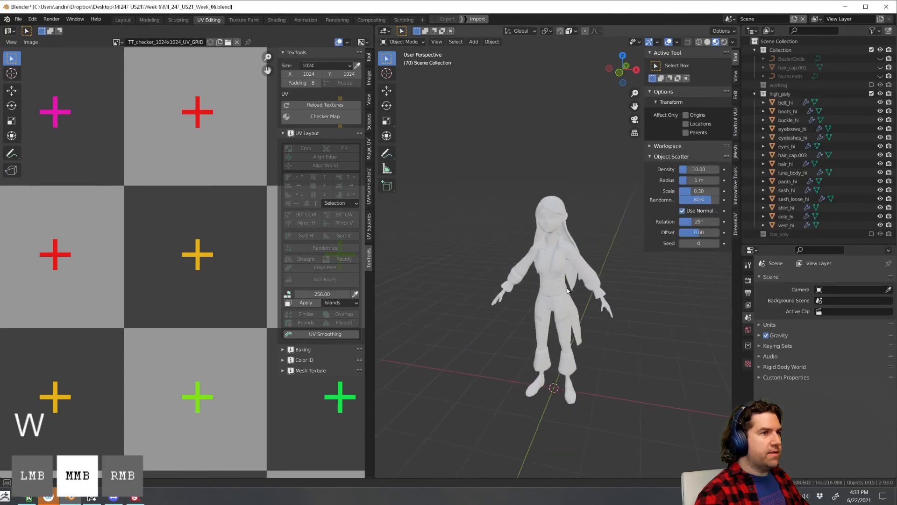
middle_click_drag(618, 321, 585, 305, "shift")
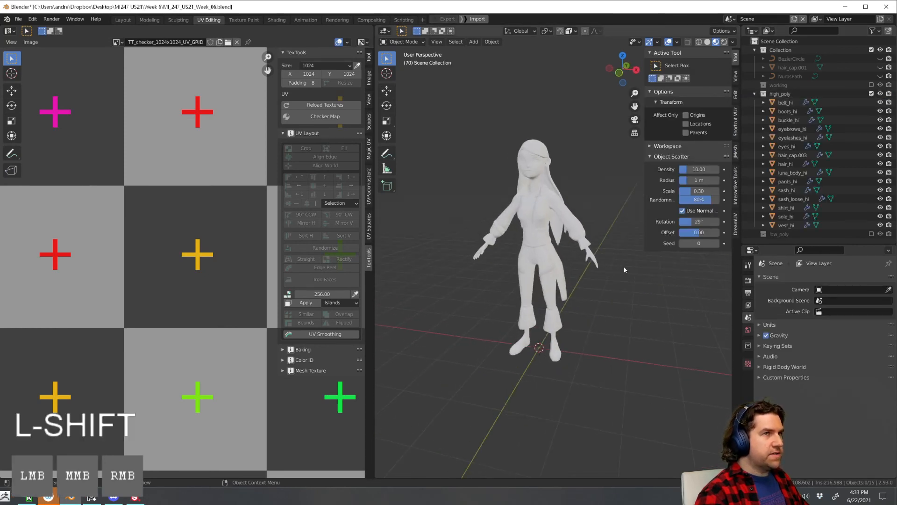
scroll(528, 227, "down", 2)
key("b")
left_click_drag(475, 167, 589, 342)
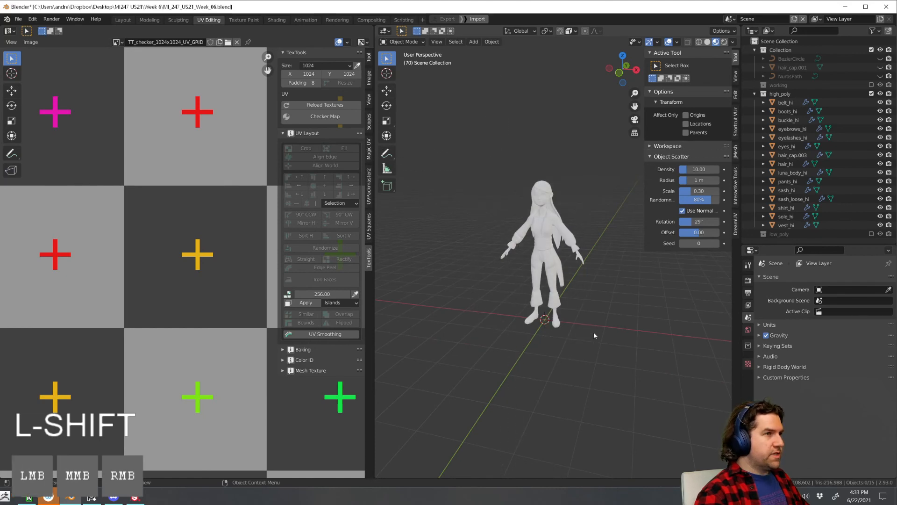
middle_click_drag(594, 332, 580, 321)
scroll(580, 321, "up", 3)
middle_click_drag(609, 287, 608, 280)
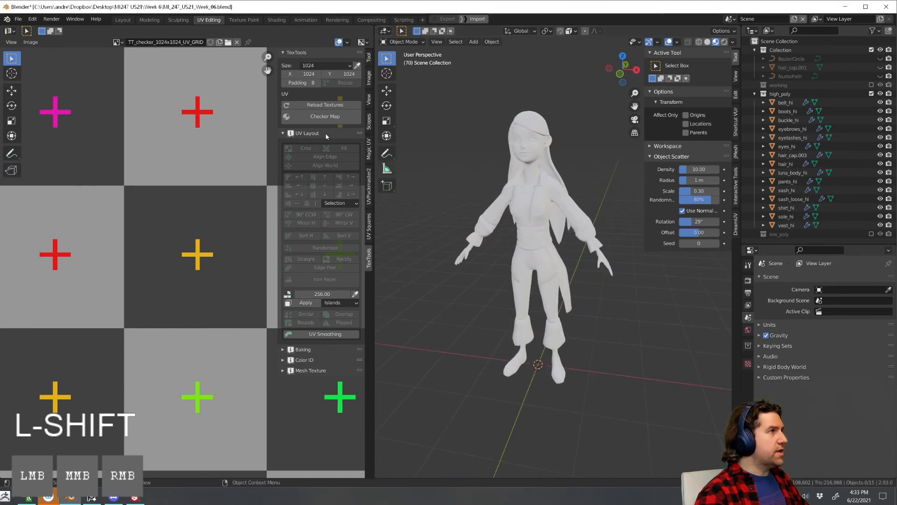
Switch to the Layout workspace and turn off the face orientation overlay
left_click(122, 20)
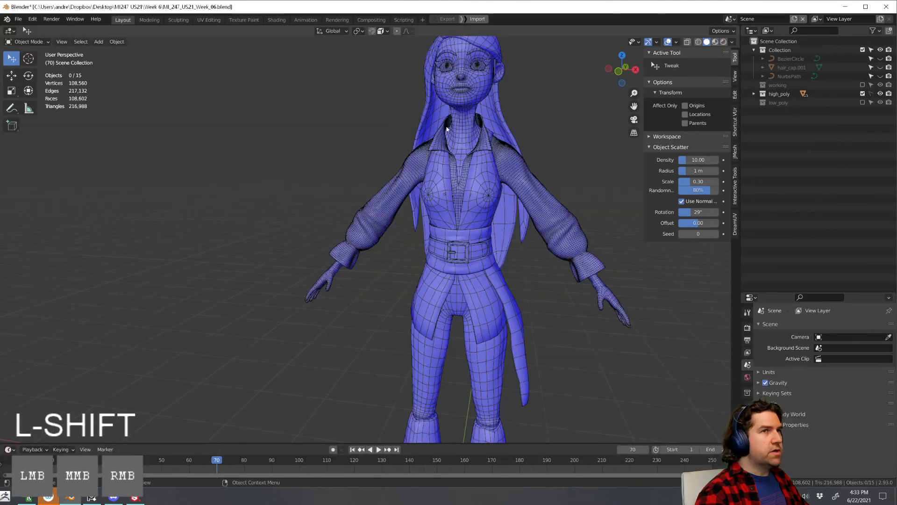
left_click(871, 95)
left_click(677, 42)
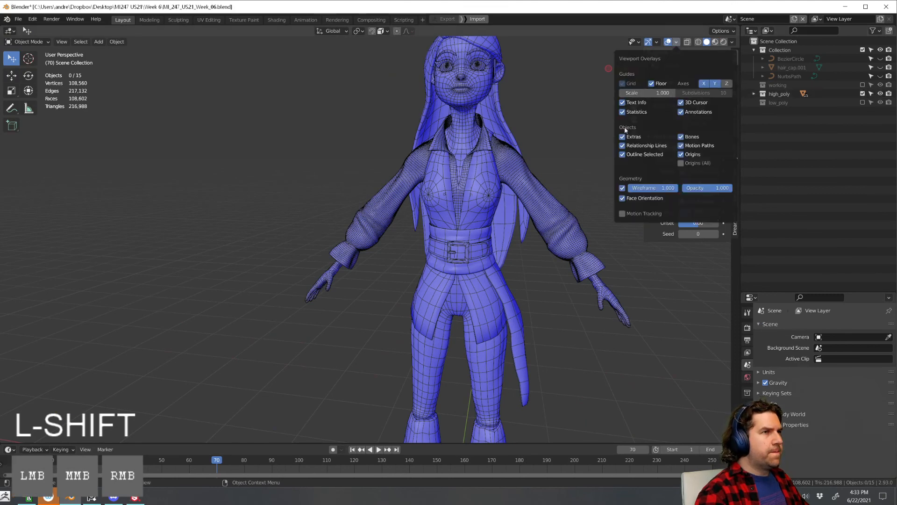
left_click(622, 199)
Raise the Multires viewport level of pants_hi to 3
mouse_move(622, 199)
middle_mouse_down()
mouse_move(537, 244)
mouse_move(439, 261)
middle_mouse_up()
scroll(437, 262, "up", 3)
left_click(406, 296)
scroll(448, 290, "down", 3)
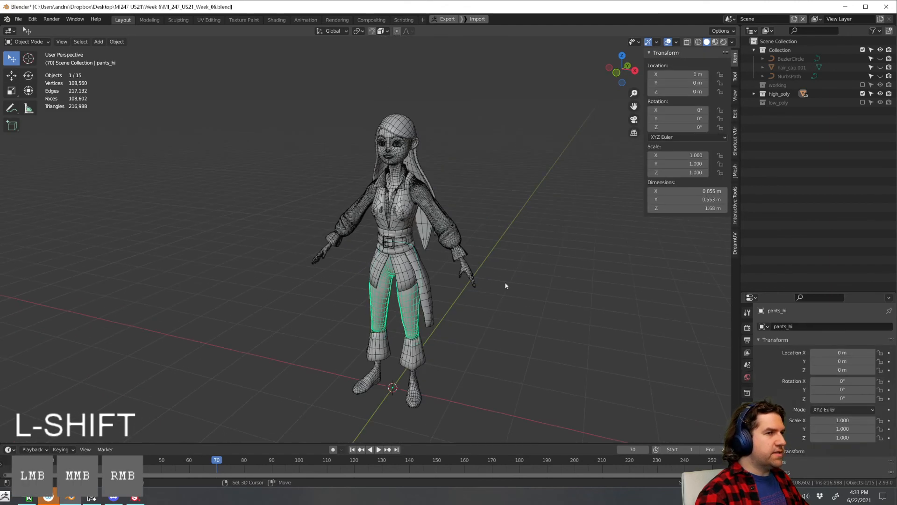
left_click(747, 417)
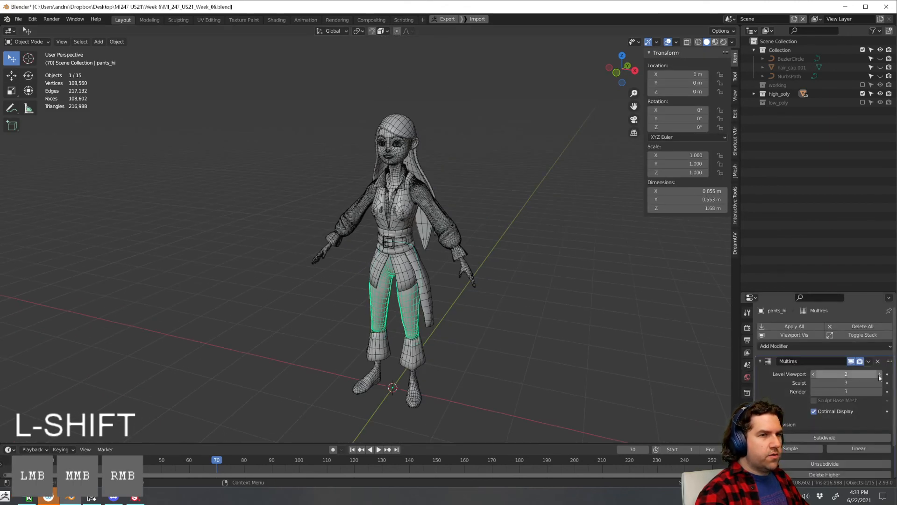
scroll(521, 370, "up", 2)
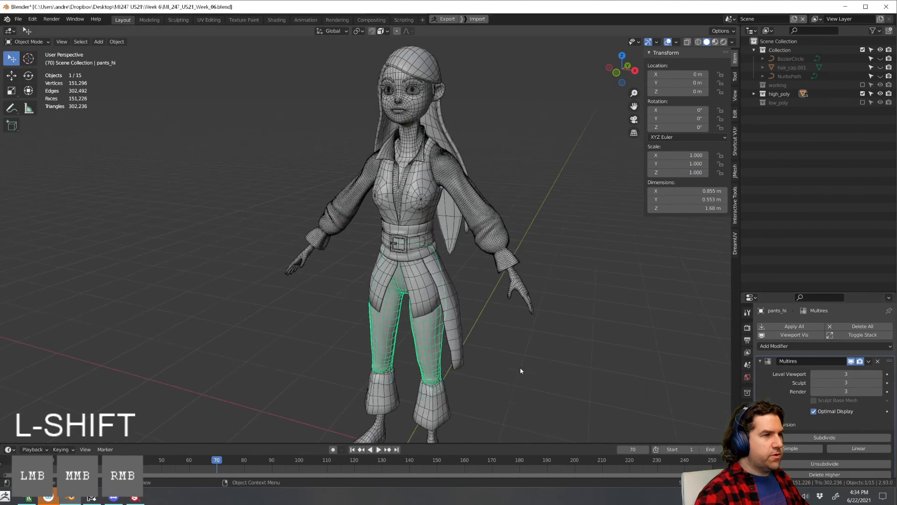
Raise the Multires viewport level of boots_hi to 2
left_click(446, 412)
scroll(493, 374, "up", 3)
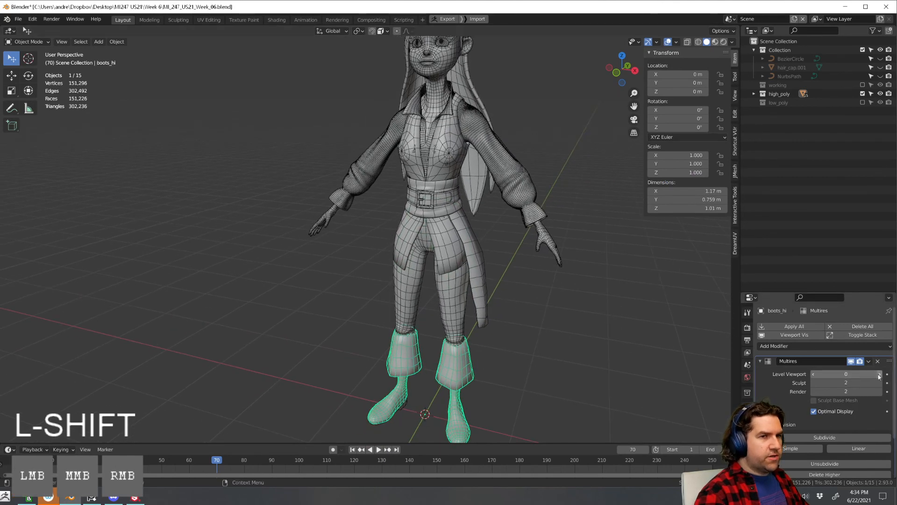
left_click(879, 377)
left_click(879, 377)
left_click(522, 340)
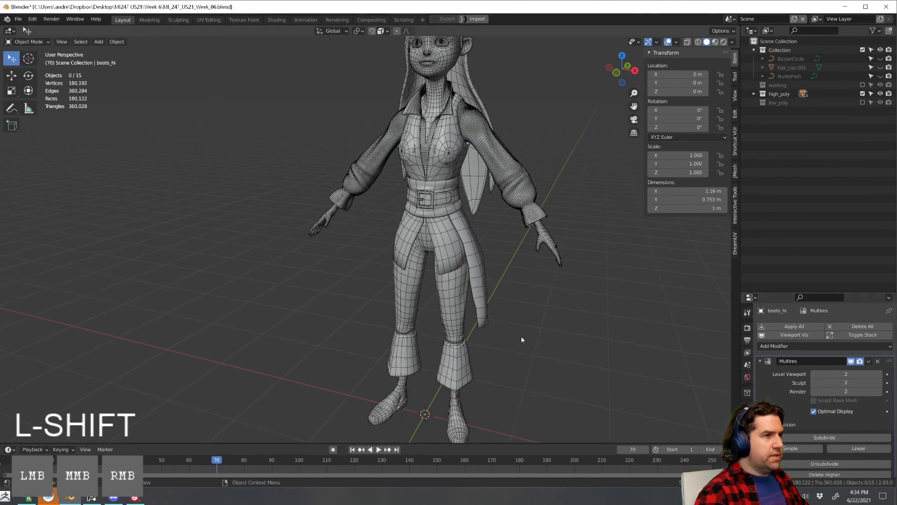
Raise the Multires viewport level of sash_hi to 4, and check the levels of sash_loose_hi, vest_hi and shirt_hi
left_click(486, 274)
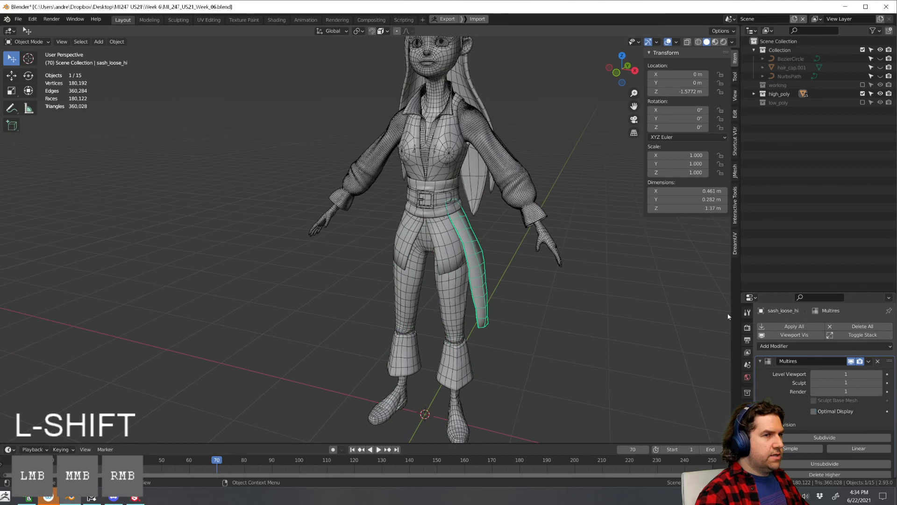
left_click(445, 208)
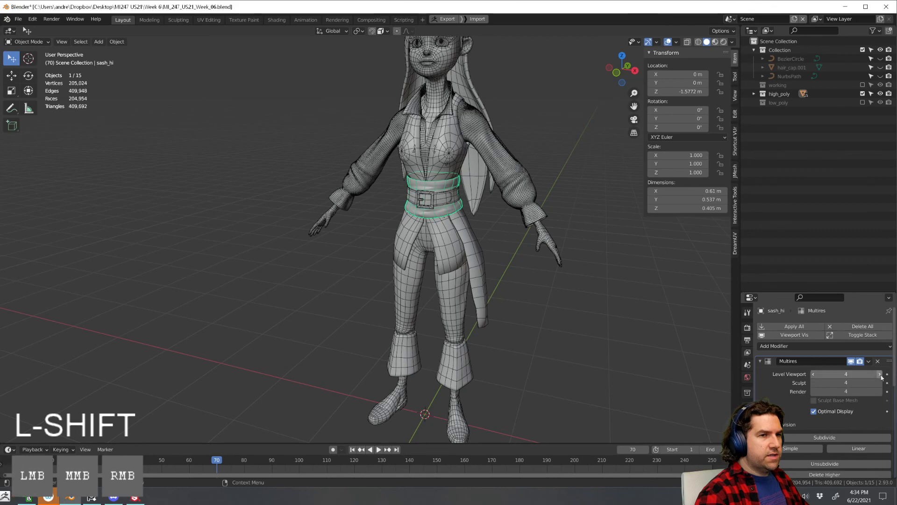
left_click(456, 168)
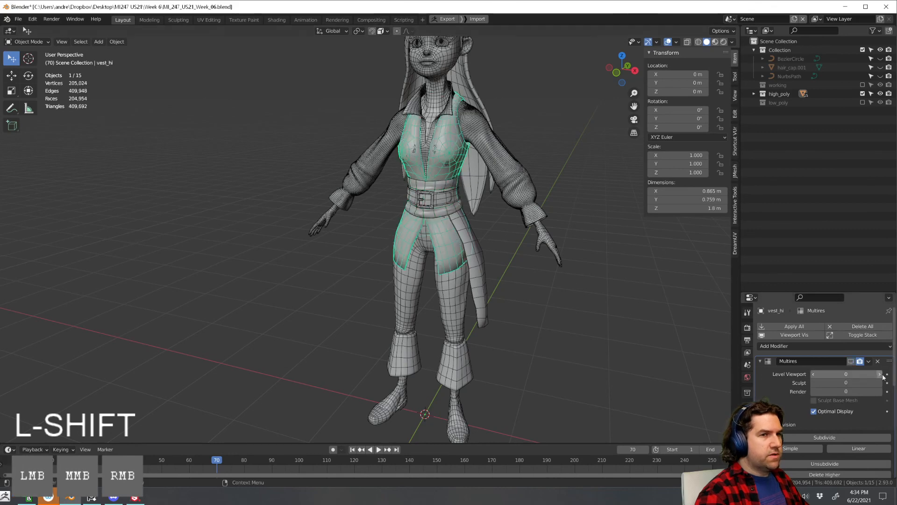
mouse_move(482, 219)
middle_mouse_down()
mouse_move(490, 223)
mouse_move(472, 206)
middle_mouse_up()
left_click(429, 153)
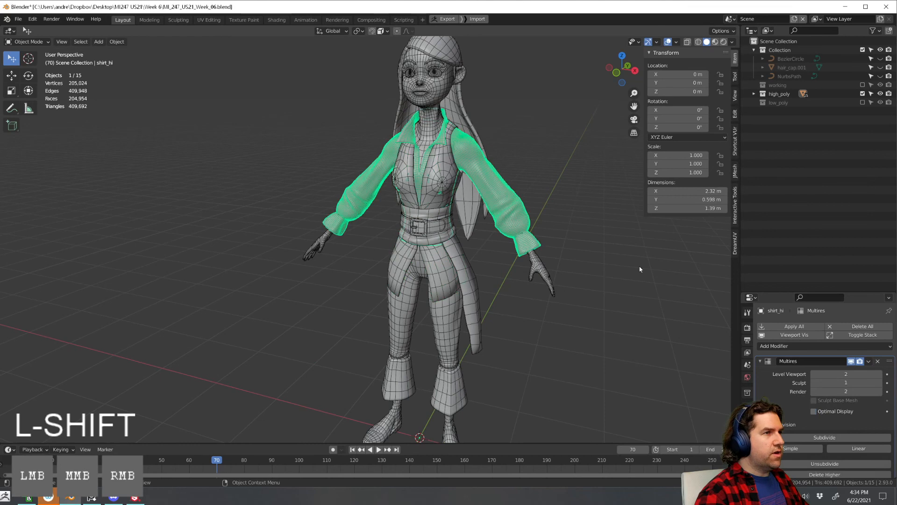
left_click(879, 374)
Set the Subdivision modifier's viewport level on hair_hi to 2
left_click(458, 105)
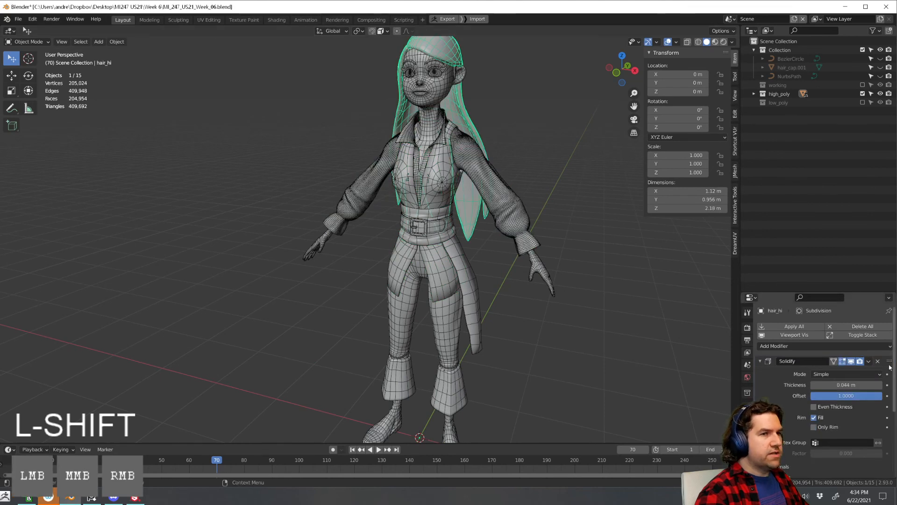
scroll(785, 388, "down", 5)
left_click(884, 439)
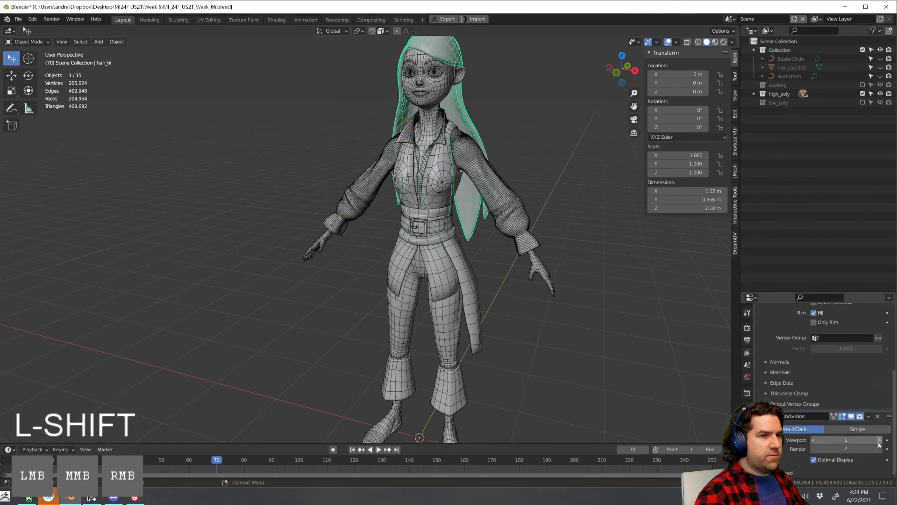
left_click(556, 331)
Check the modifiers on the head covering and luna_body_hi, and examine the wireframe density of the upper body
middle_click_drag(556, 331, 554, 377)
scroll(527, 322, "up", 2)
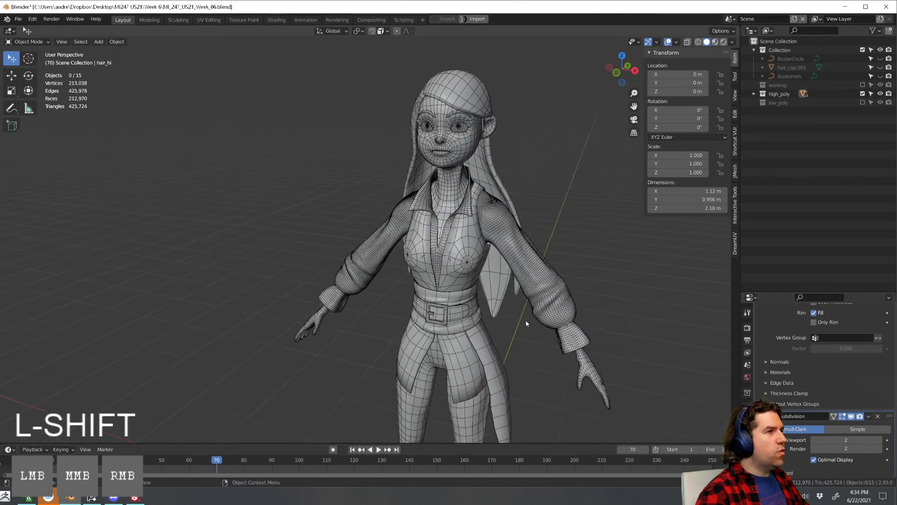
left_click(481, 105)
scroll(634, 370, "down", 2)
middle_click_drag(635, 369, 344, 245)
left_click(508, 330)
scroll(452, 315, "down", 2)
scroll(451, 311, "up", 4)
scroll(458, 327, "up", 3)
scroll(343, 245, "down", 3)
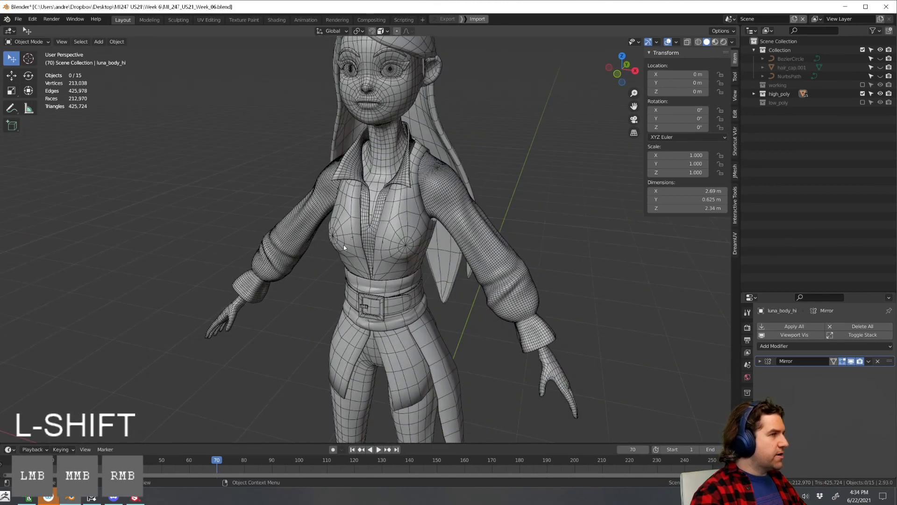
Select all high-poly objects of the character and apply all transforms to them
scroll(411, 328, "down", 8)
scroll(418, 331, "up", 2)
key("b")
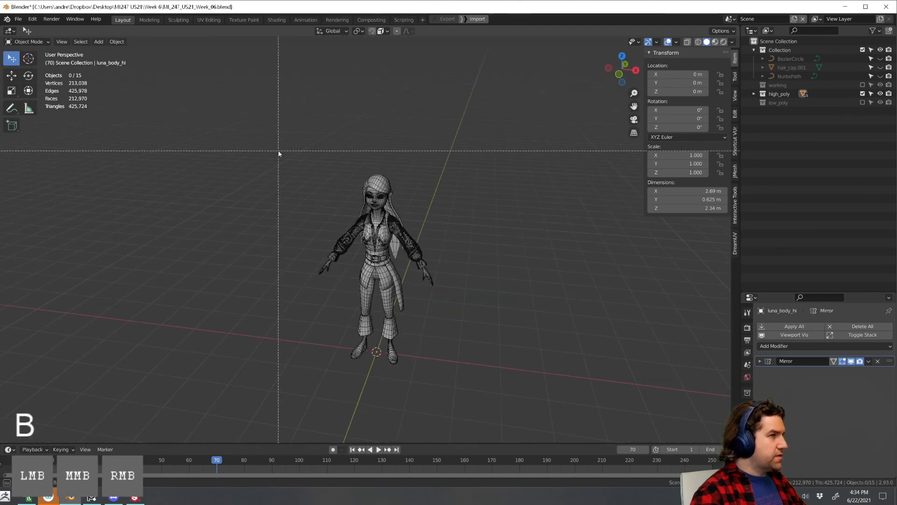
left_click_drag(279, 152, 499, 373)
middle_click_drag(498, 372, 482, 291)
middle_click_drag(482, 290, 505, 286)
scroll(495, 304, "up", 2)
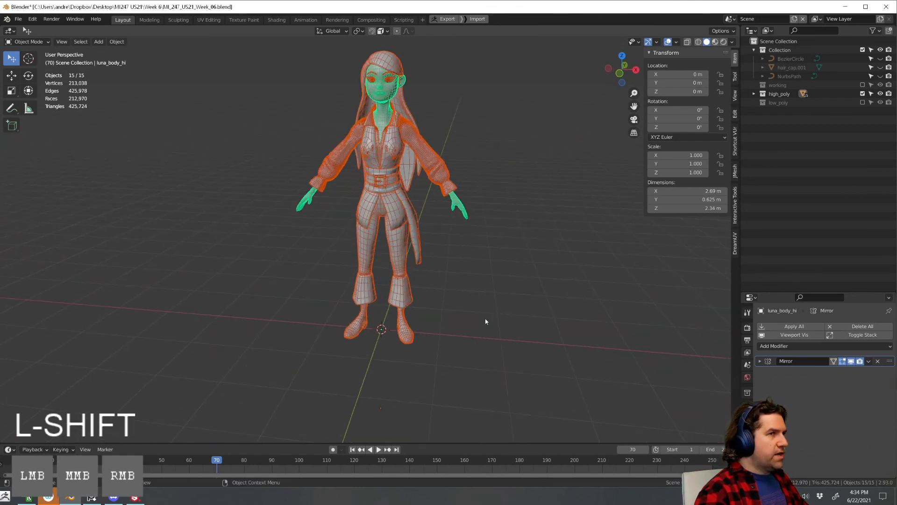
middle_click_drag(402, 305, 476, 313)
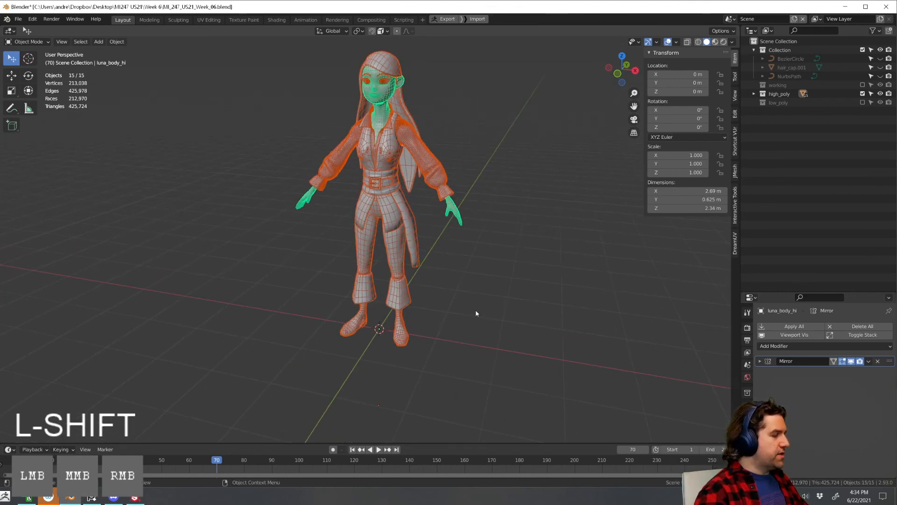
key("ctrl+a")
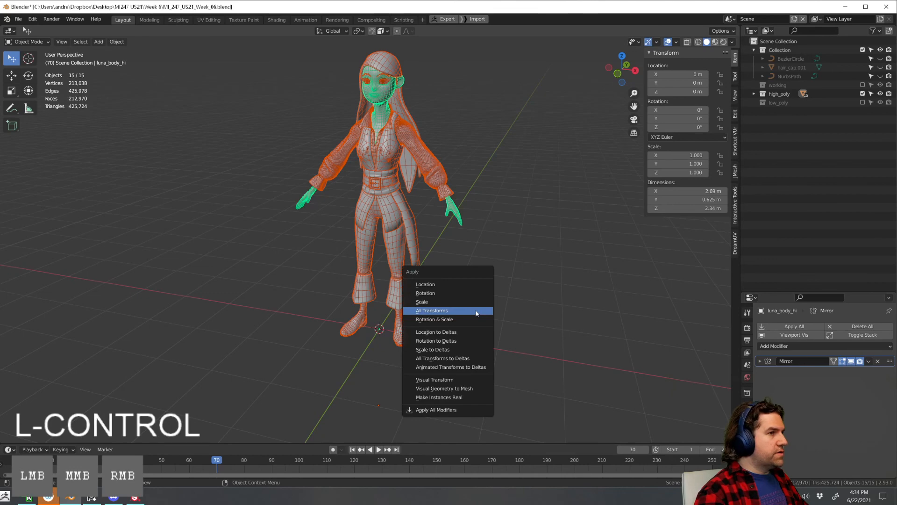
left_click(476, 311)
left_click(476, 313)
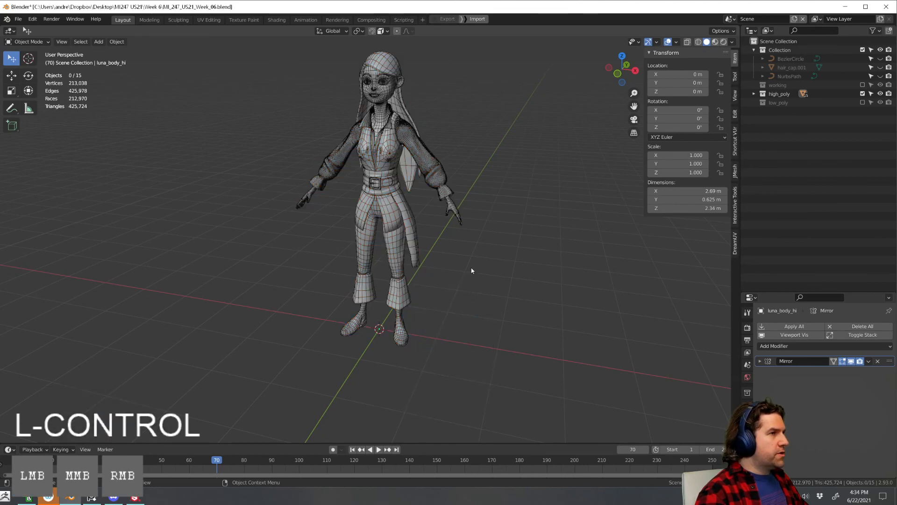
Inspect the face up close and check the modifiers on the eyes and eyebrows_hi
middle_click_drag(473, 270, 504, 281)
middle_click_drag(504, 281, 458, 349, "shift")
scroll(509, 341, "up", 4)
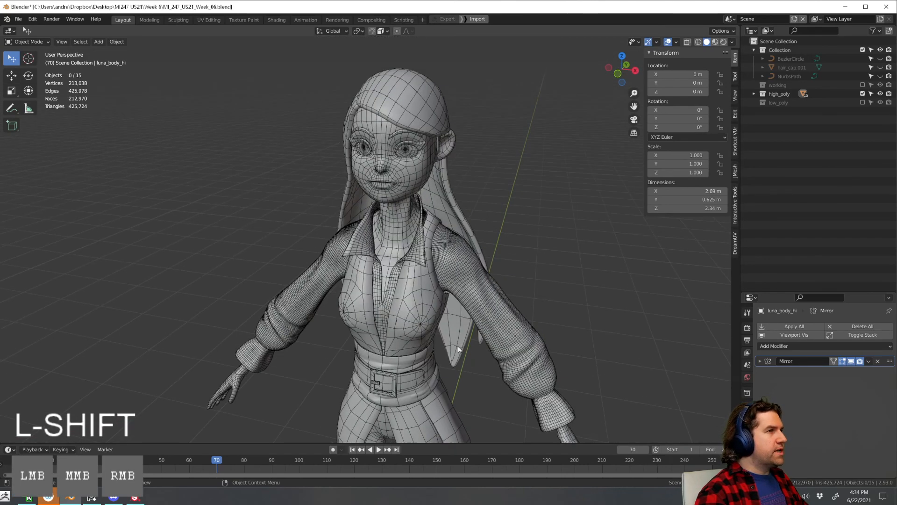
left_click(406, 146)
left_click(405, 133)
scroll(416, 178, "down", 4)
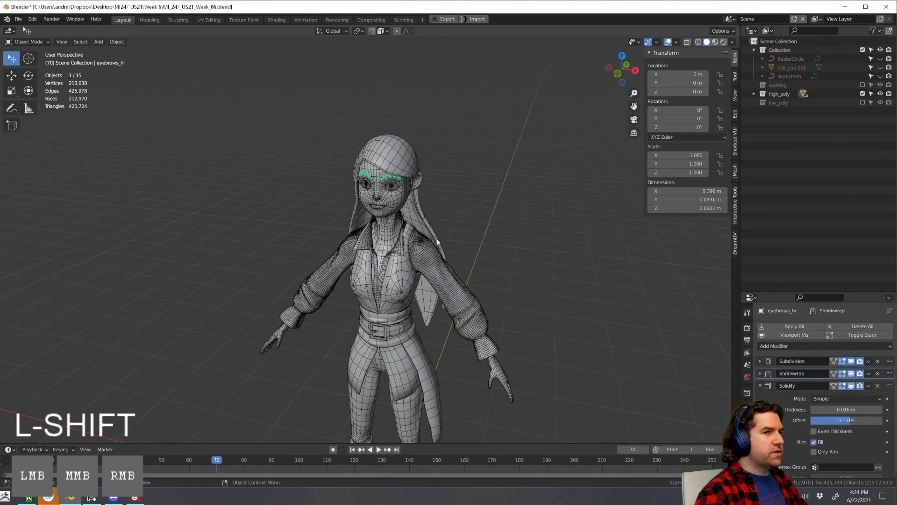
Select every high-poly object and export the selection as an FBX named luna_high in the Week 6 folder
middle_click_drag(451, 281, 493, 285)
key("a")
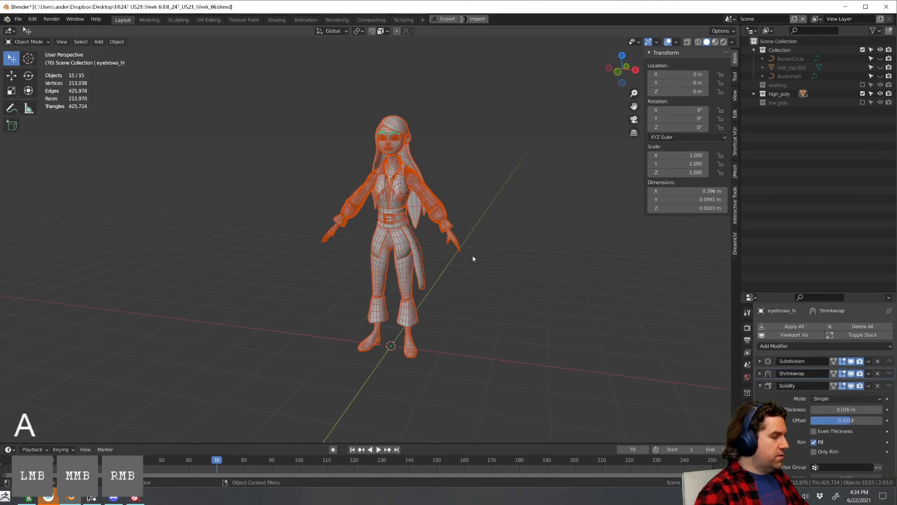
key("ctrl+alt+e")
left_click(431, 96)
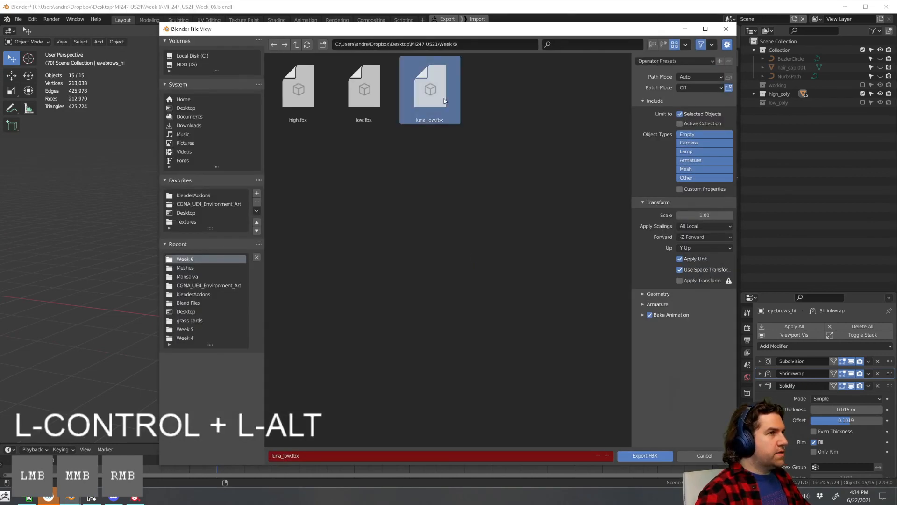
left_click(327, 455)
key("Left")
key("Right")
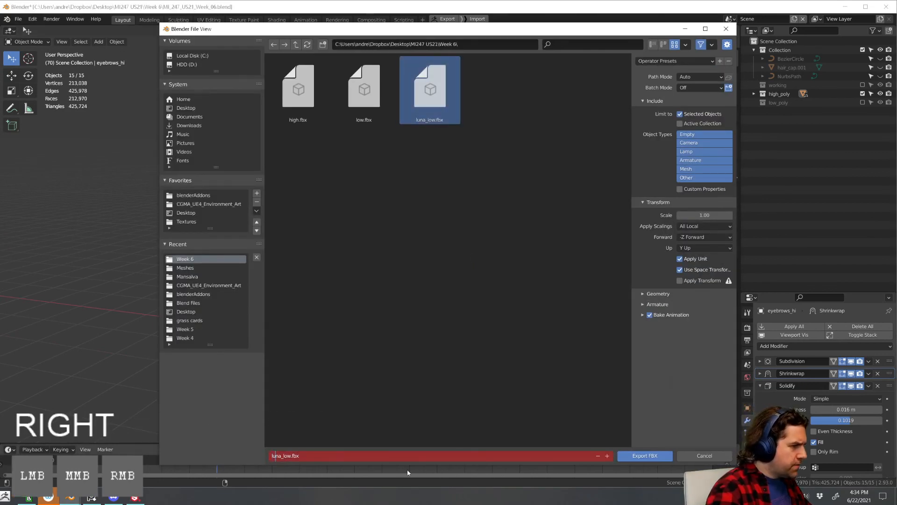
key("BackSpace")
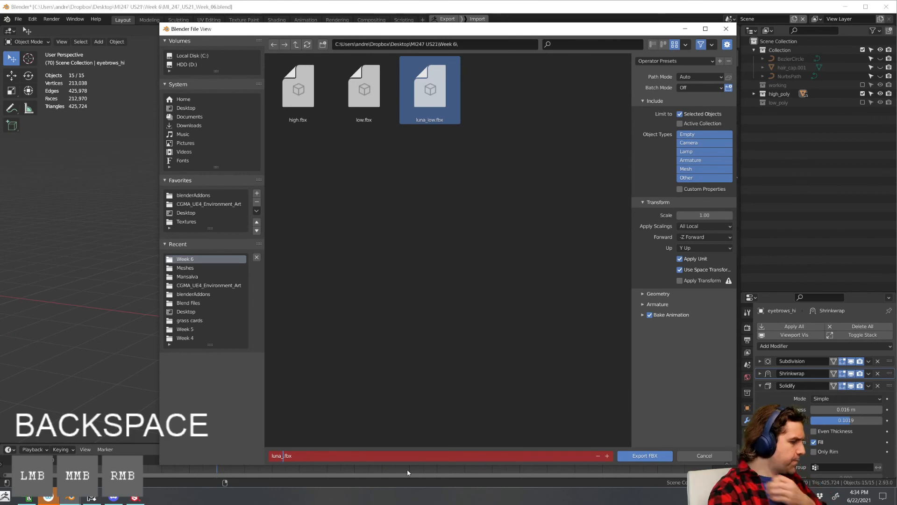
type("high")
key("Return")
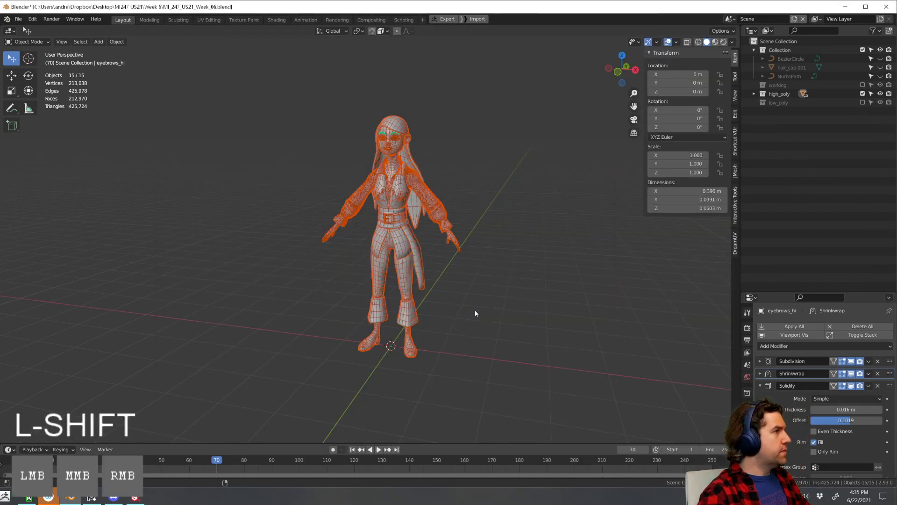
left_click(469, 304)
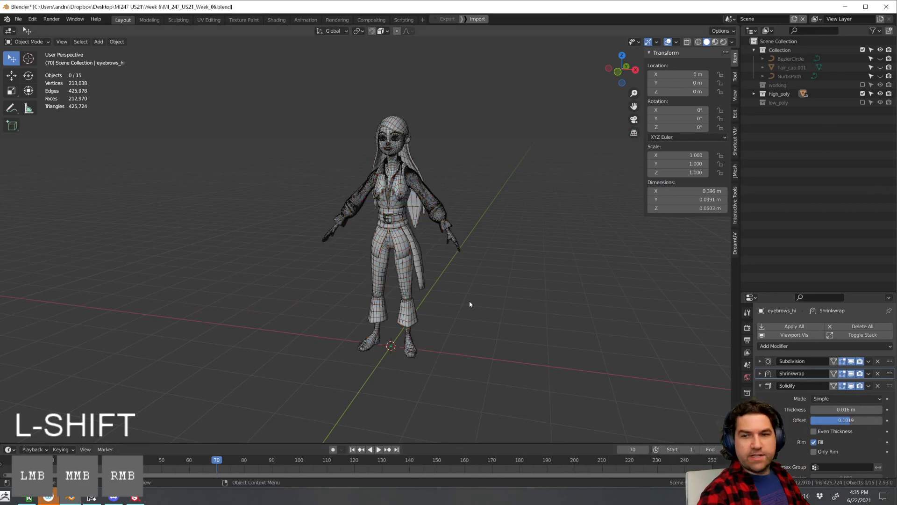
Review the high-poly character's wireframe and its triangle count
middle_click_drag(469, 296, 444, 281)
key("Tab")
left_click(440, 279)
scroll(444, 271, "up", 2)
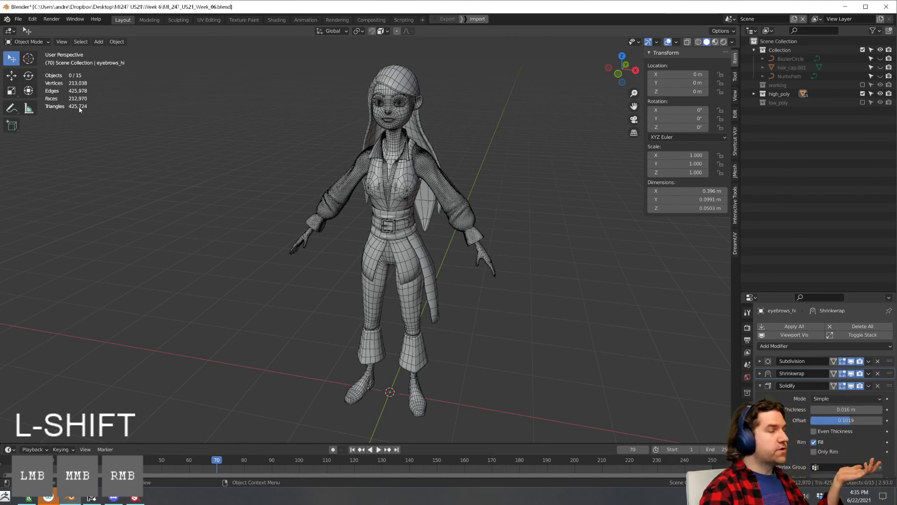
Exclude the high_poly collection from the view layer and enable the low_poly collection
left_click(863, 93)
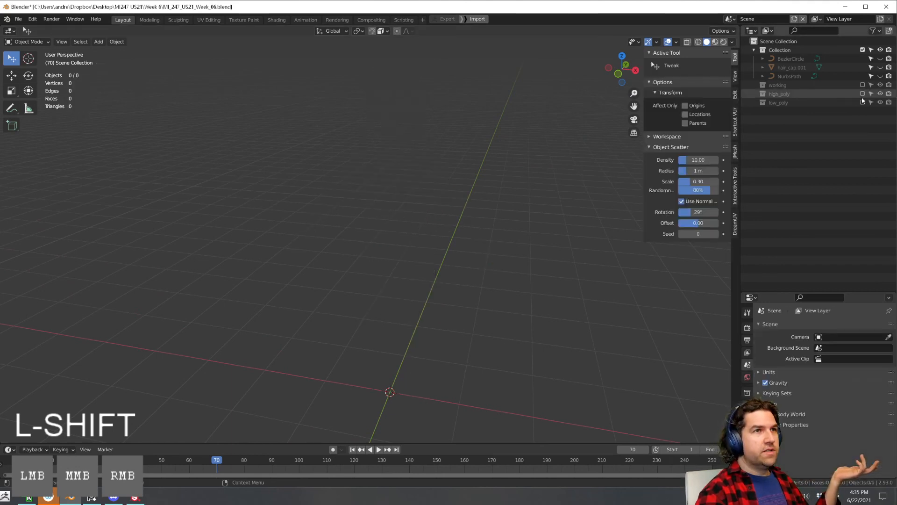
left_click(863, 102)
left_click(84, 123)
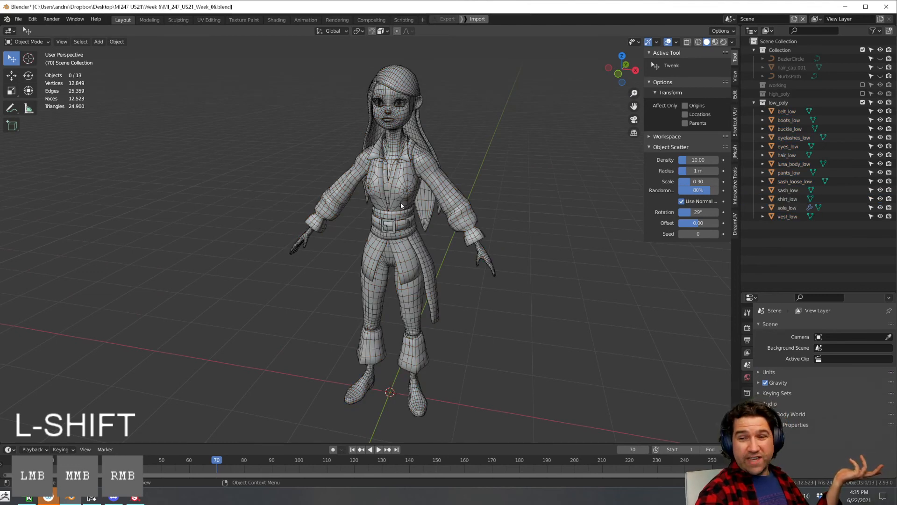
Examine the low-poly character's wireframe from several angles
middle_click_drag(496, 237, 471, 280)
scroll(478, 242, "down", 2)
scroll(447, 258, "down", 2)
scroll(471, 282, "up", 5)
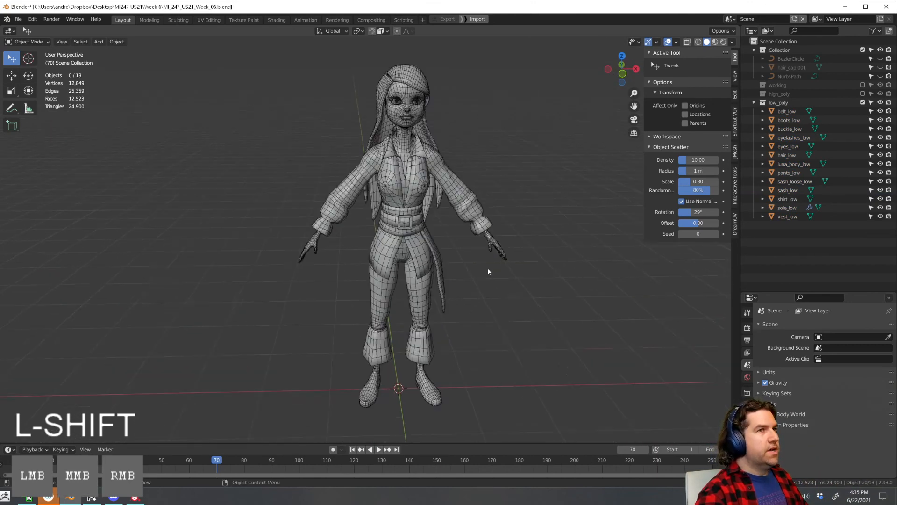
middle_click_drag(506, 309, 406, 280)
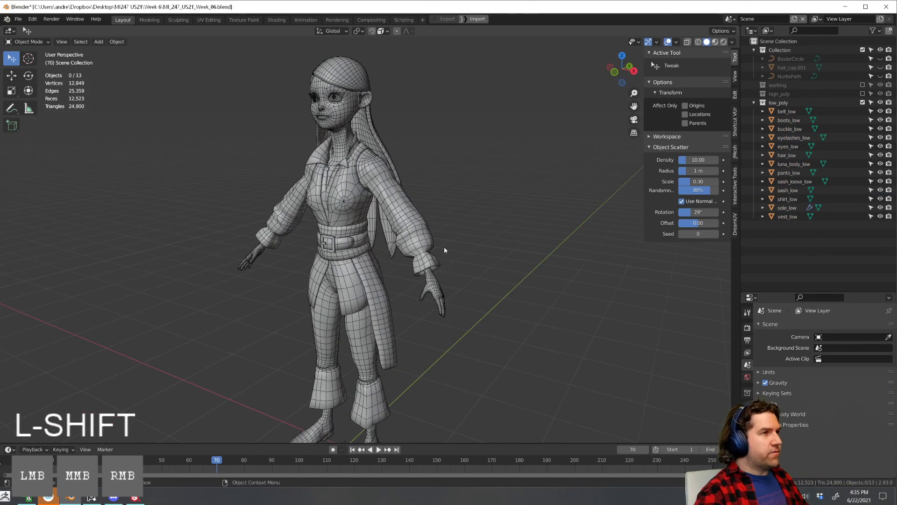
middle_click_drag(446, 247, 530, 330)
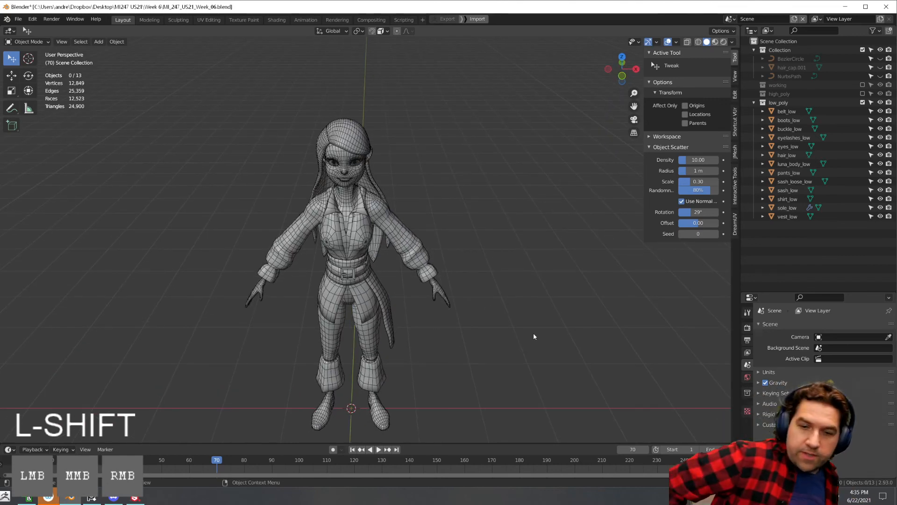